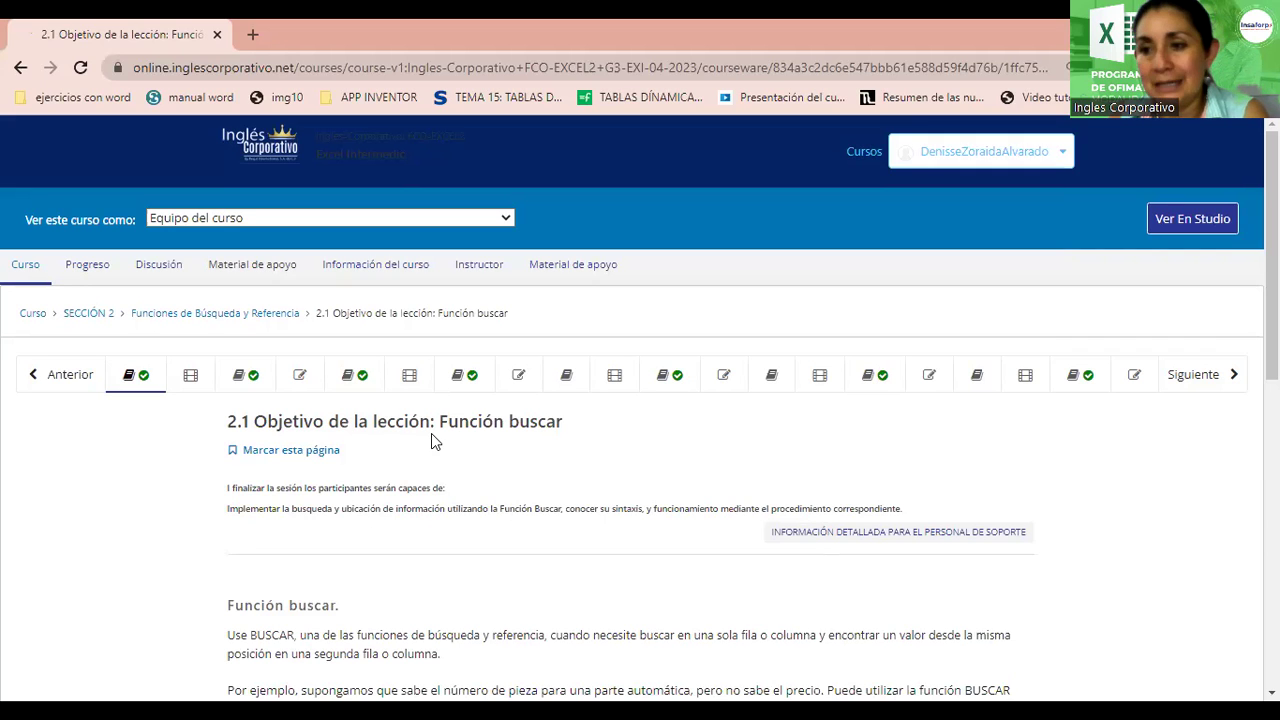
# - Scroll through the current course page and advance to the Videoconferencia #6 unit
pyautogui.scroll(-3, 640, 410)
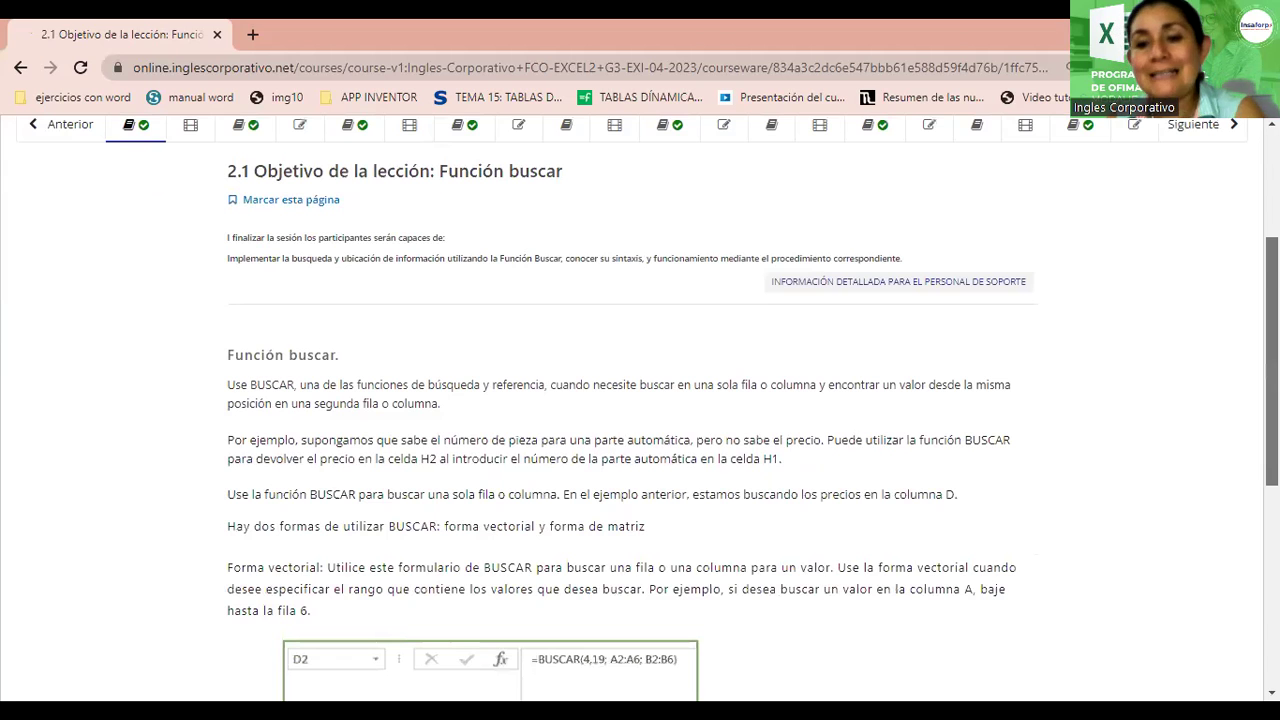
pyautogui.scroll(1, 640, 410)
pyautogui.scroll(-1, 640, 410)
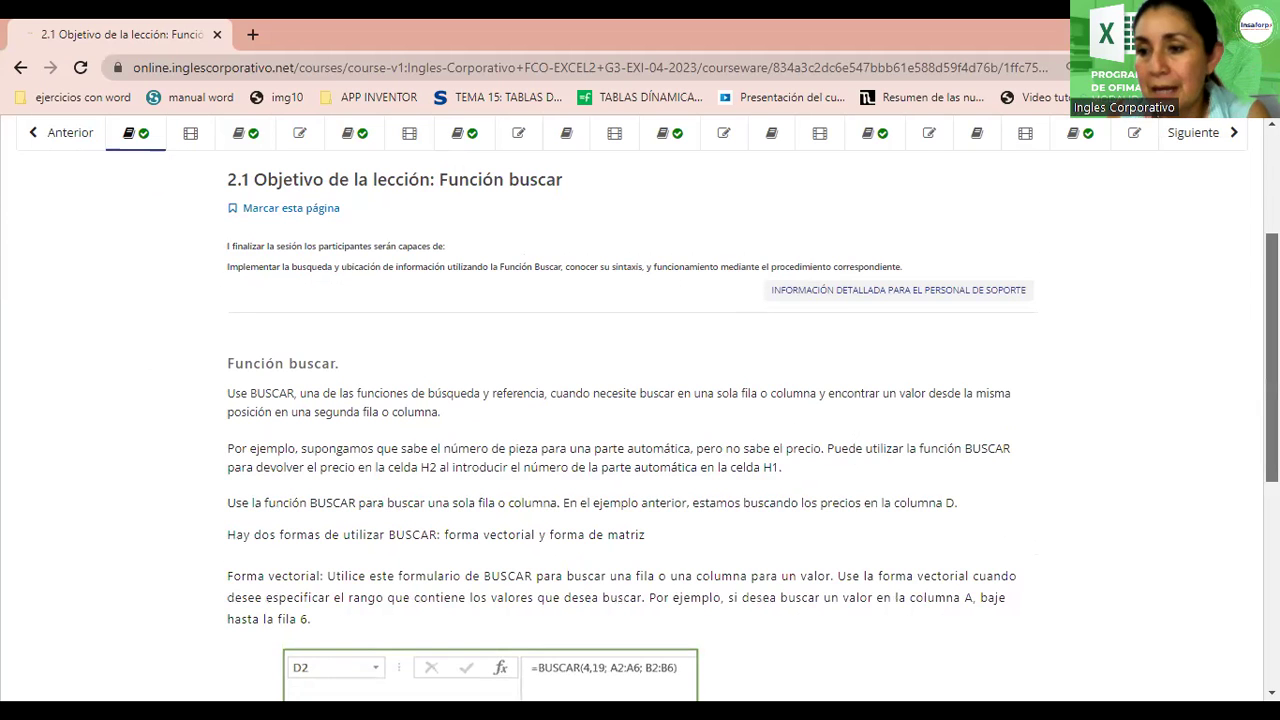
pyautogui.scroll(2, 643, 360)
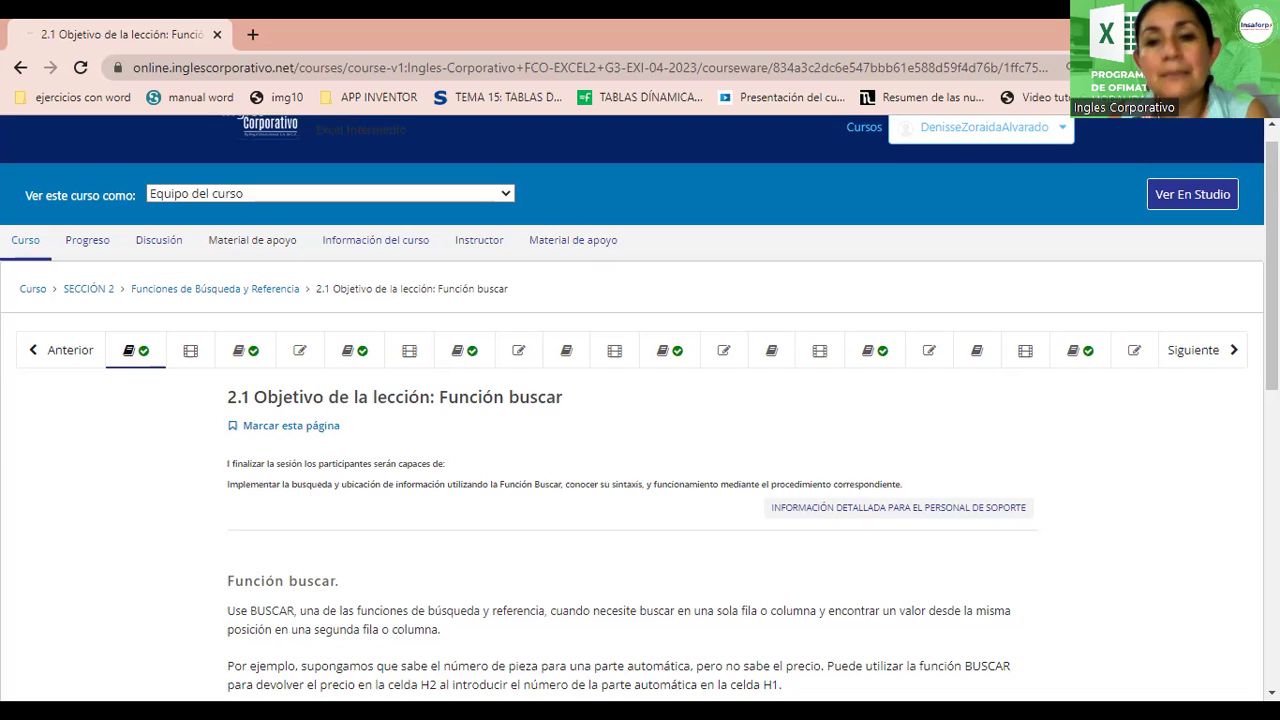
pyautogui.scroll(-2, 640, 400)
pyautogui.scroll(-1, 640, 400)
pyautogui.scroll(-3, 640, 400)
pyautogui.scroll(-2, 640, 400)
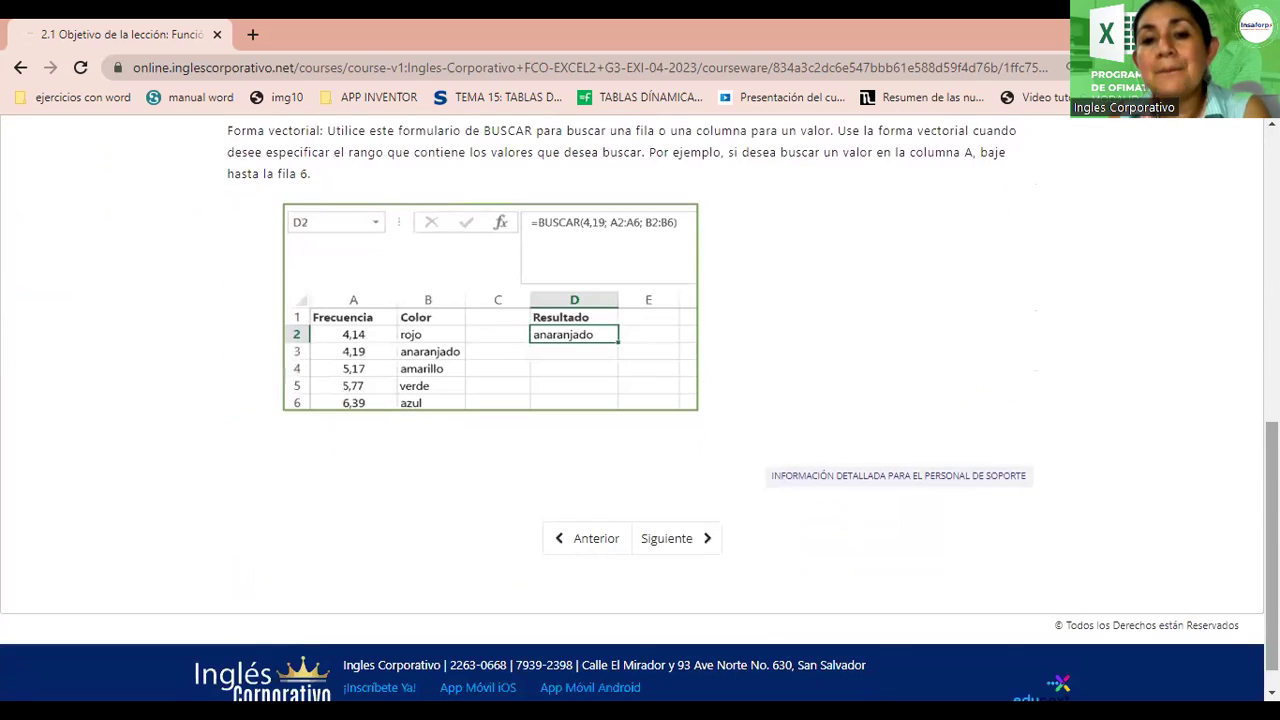
pyautogui.click(657, 540)
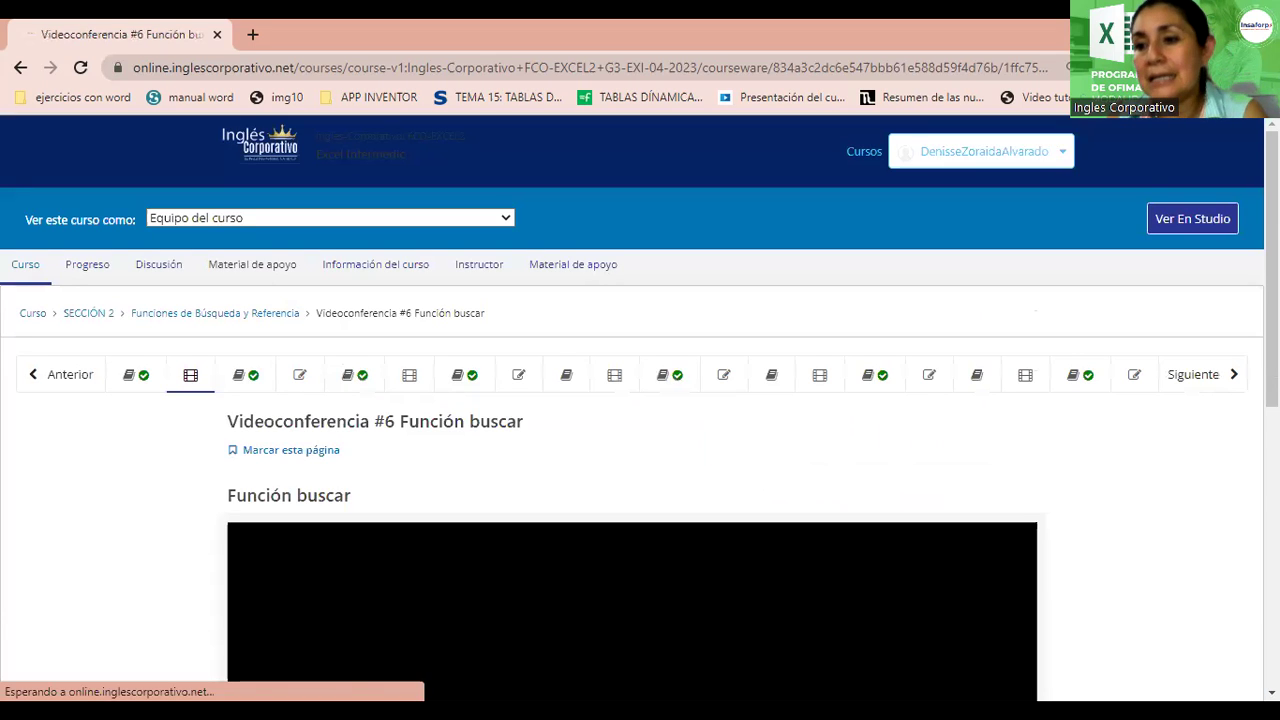
# - Continue past the class #6 forum and Laboratorio 1 quiz to lesson 2.2 on buscarV
pyautogui.scroll(-4, 1218, 323)
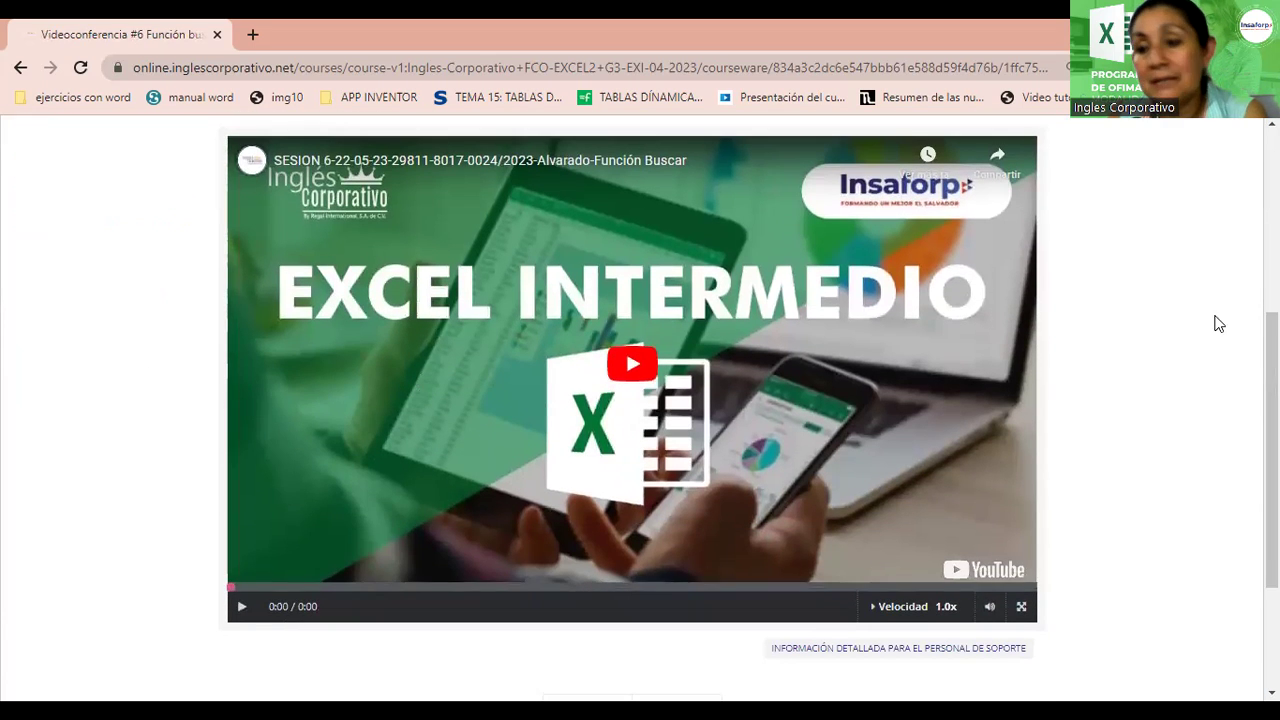
pyautogui.scroll(-2, 900, 420)
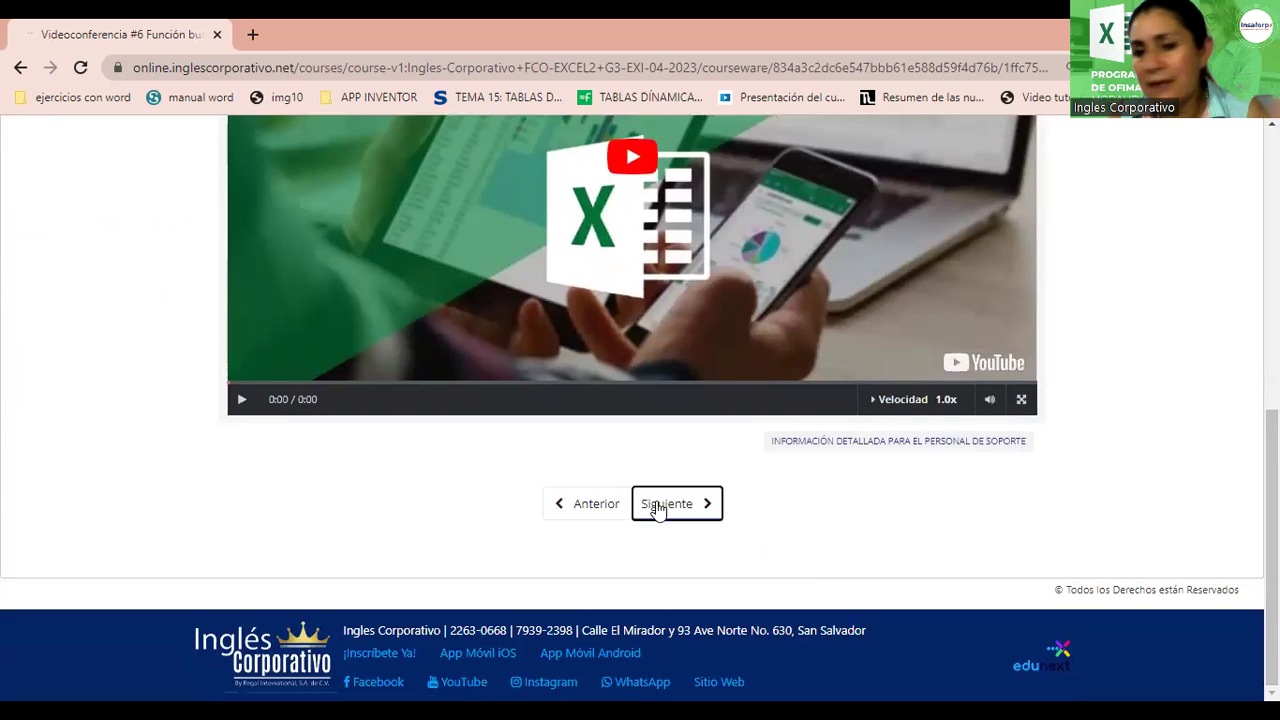
pyautogui.click(657, 506)
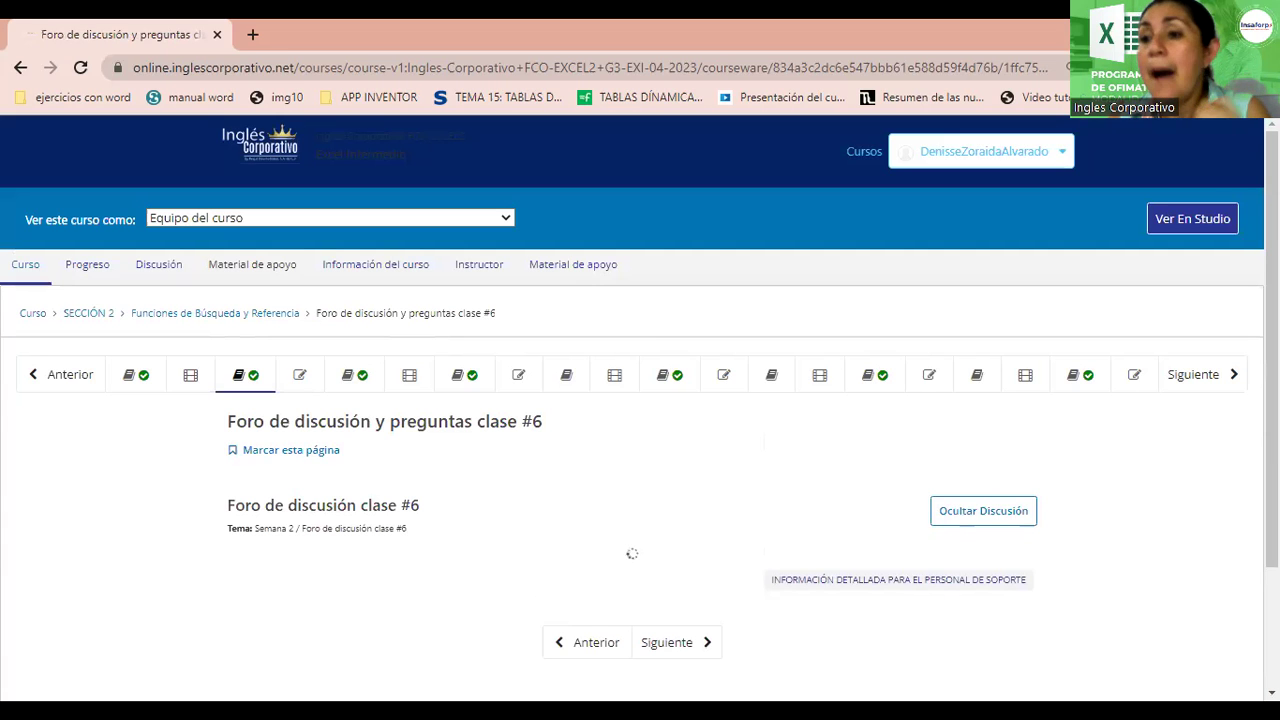
pyautogui.scroll(-2, 663, 514)
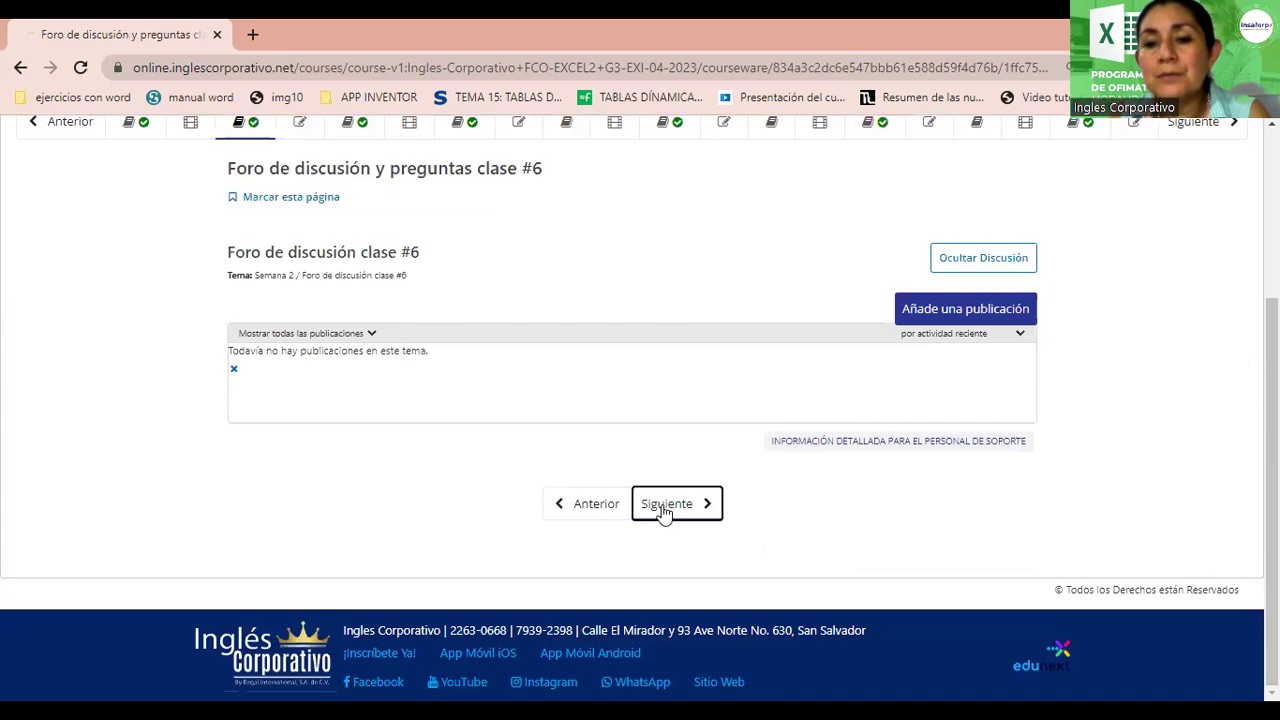
pyautogui.click(662, 508)
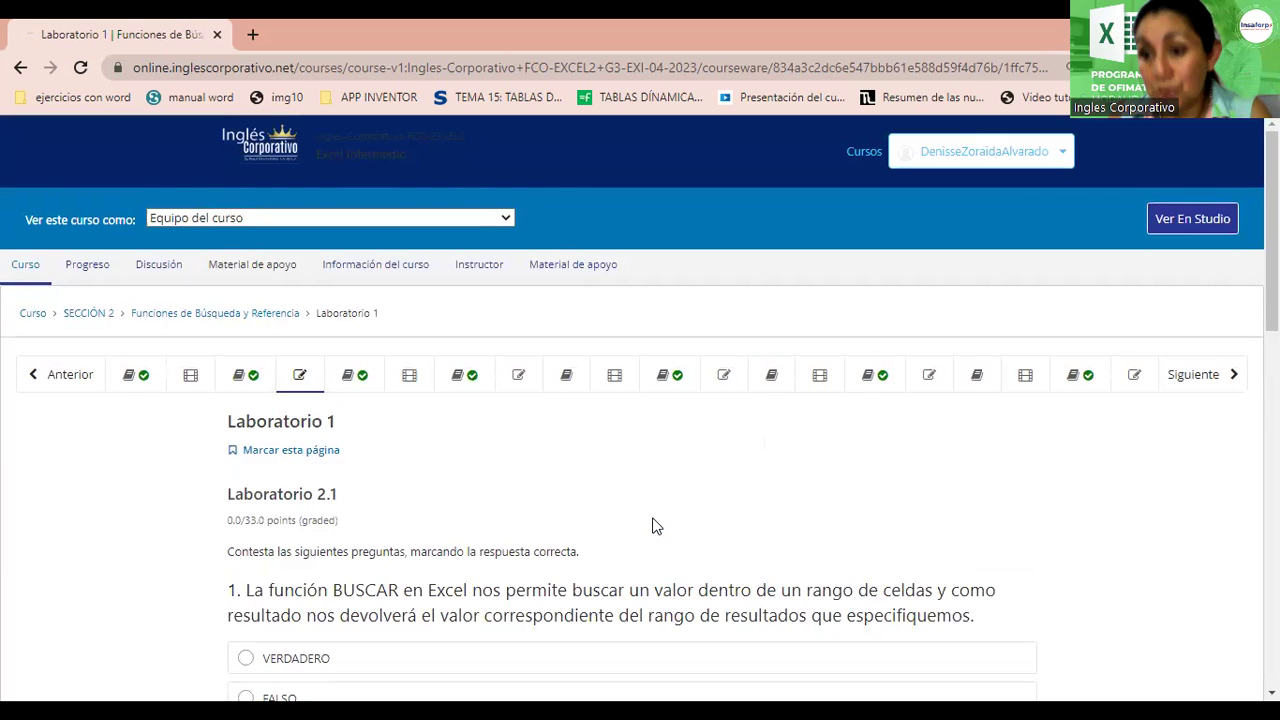
pyautogui.scroll(-3, 894, 374)
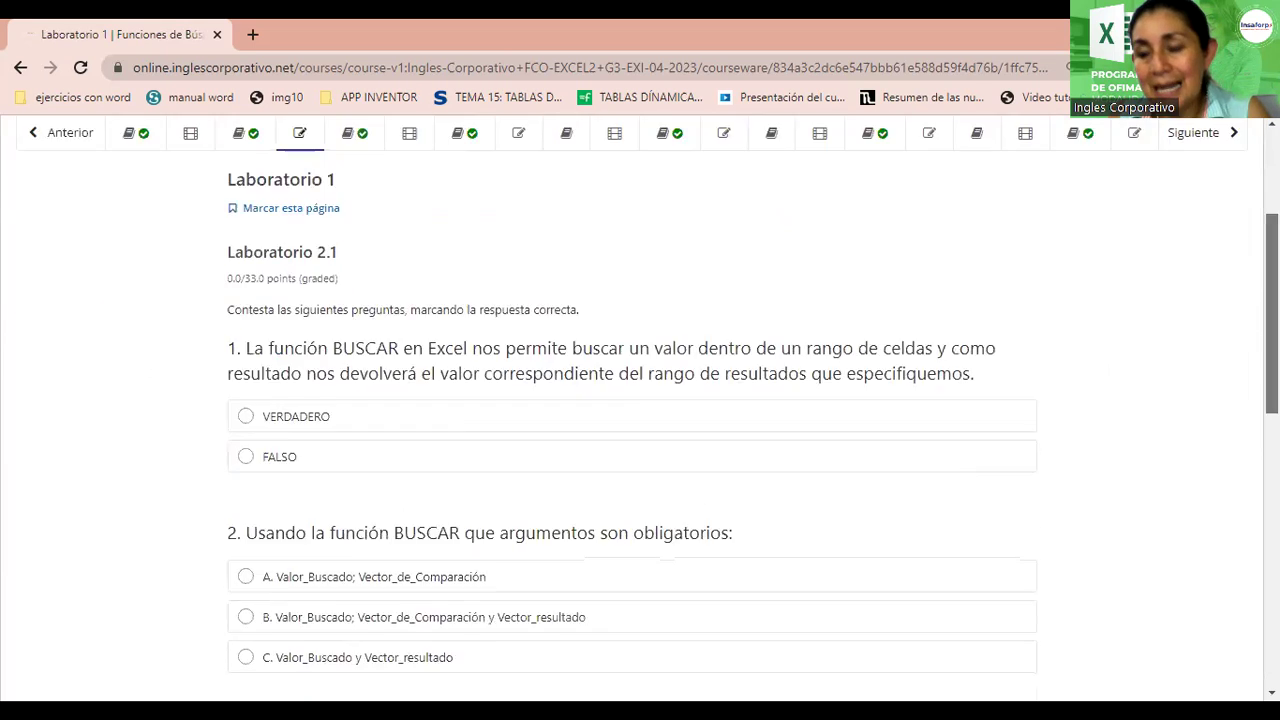
pyautogui.scroll(-2, 640, 400)
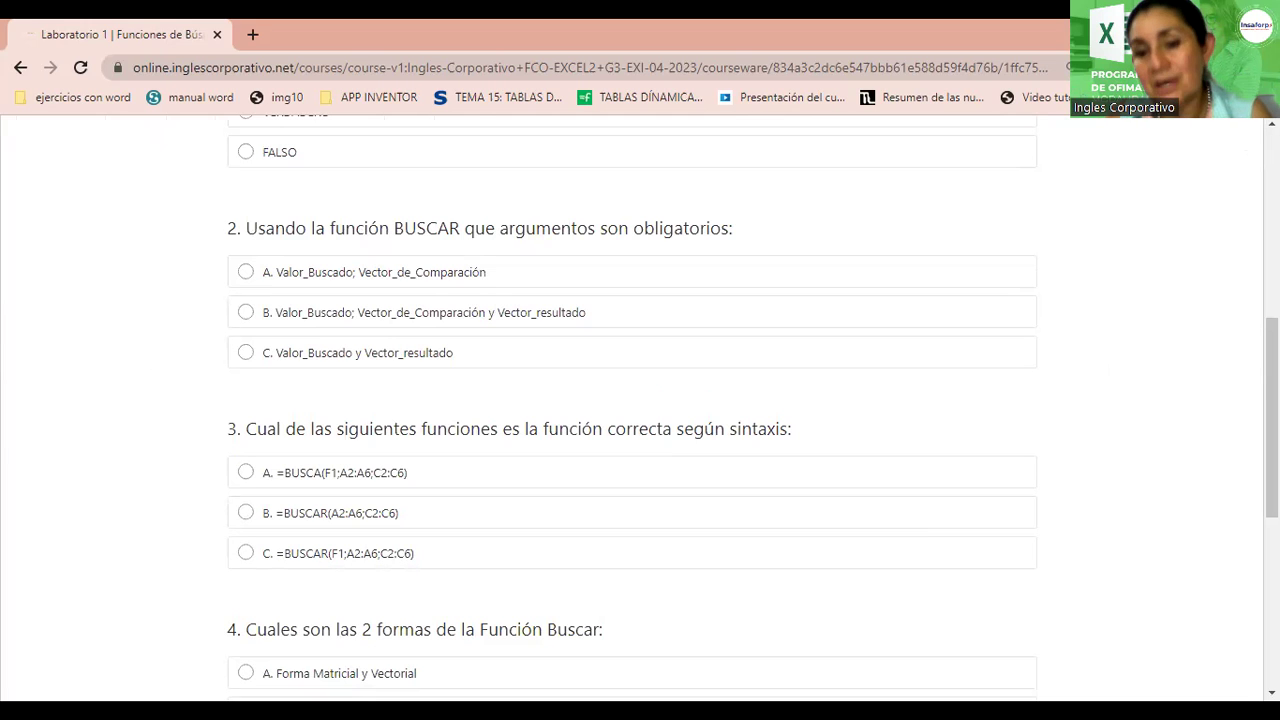
pyautogui.scroll(-5, 698, 613)
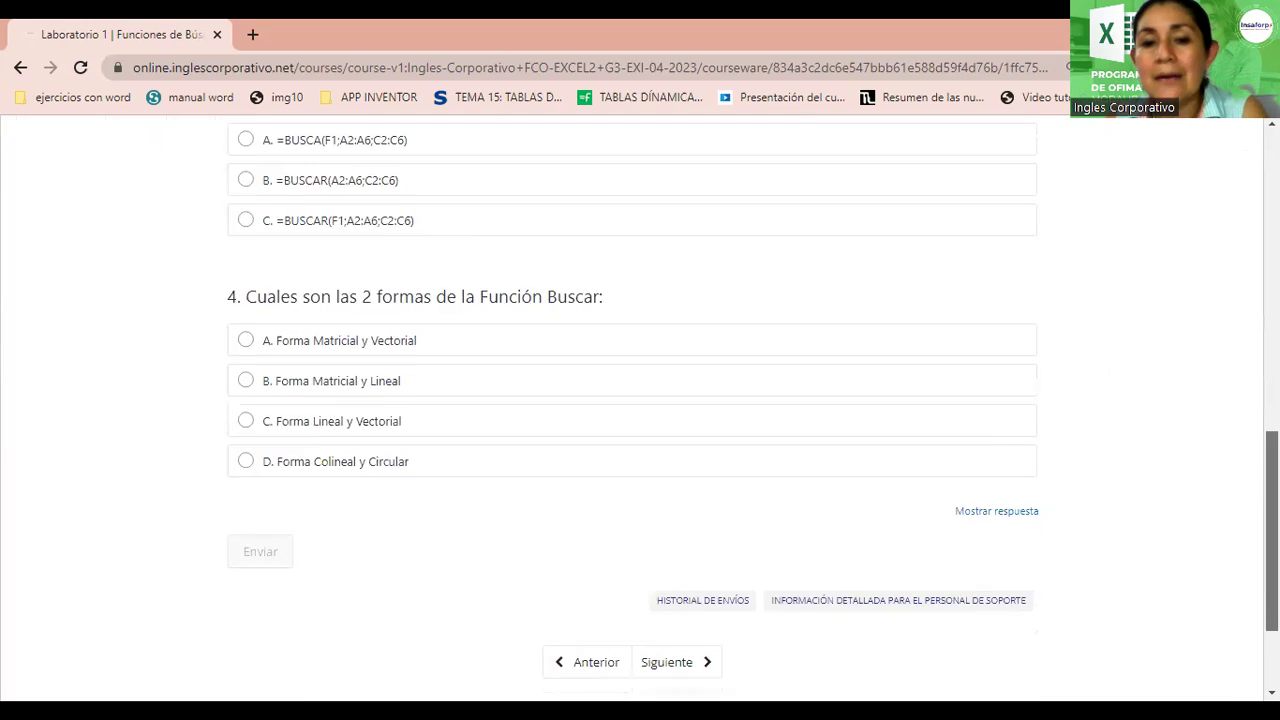
pyautogui.click(667, 519)
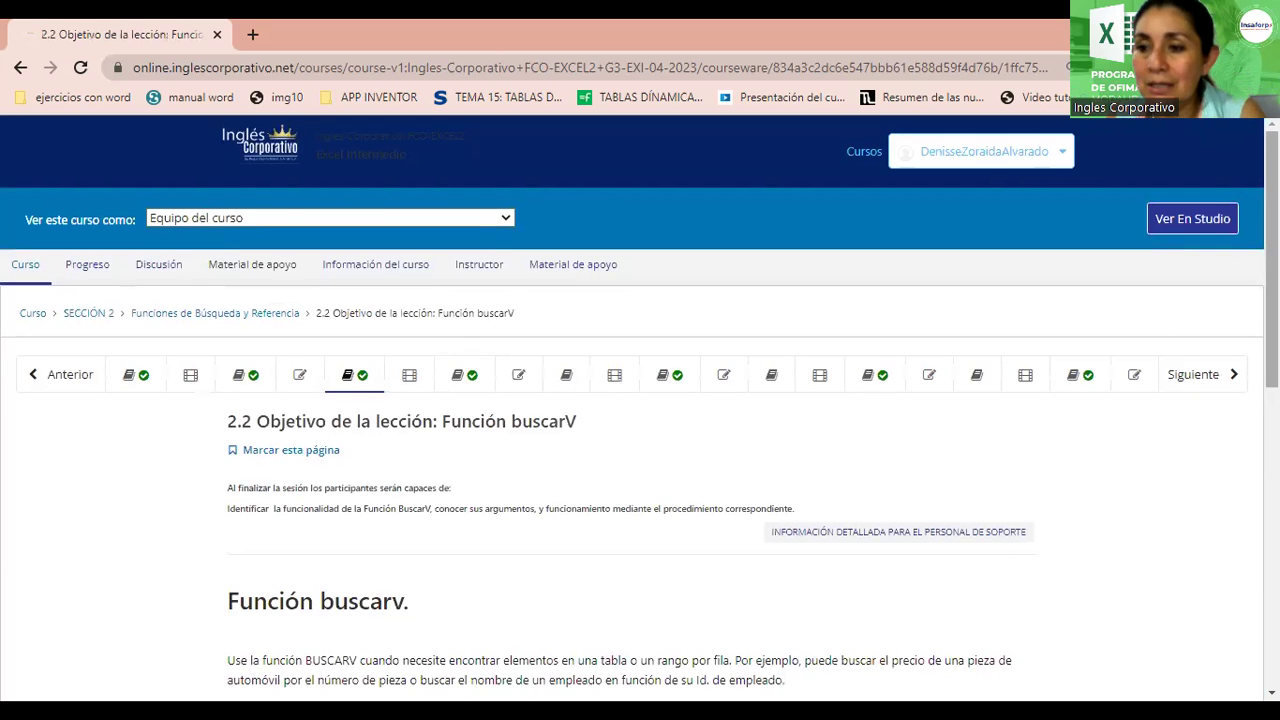
# - Skim lesson 2.2 and zoom the browser page in with Ctrl+plus for readability
pyautogui.scroll(-1, 675, 511)
pyautogui.scroll(-3, 652, 411)
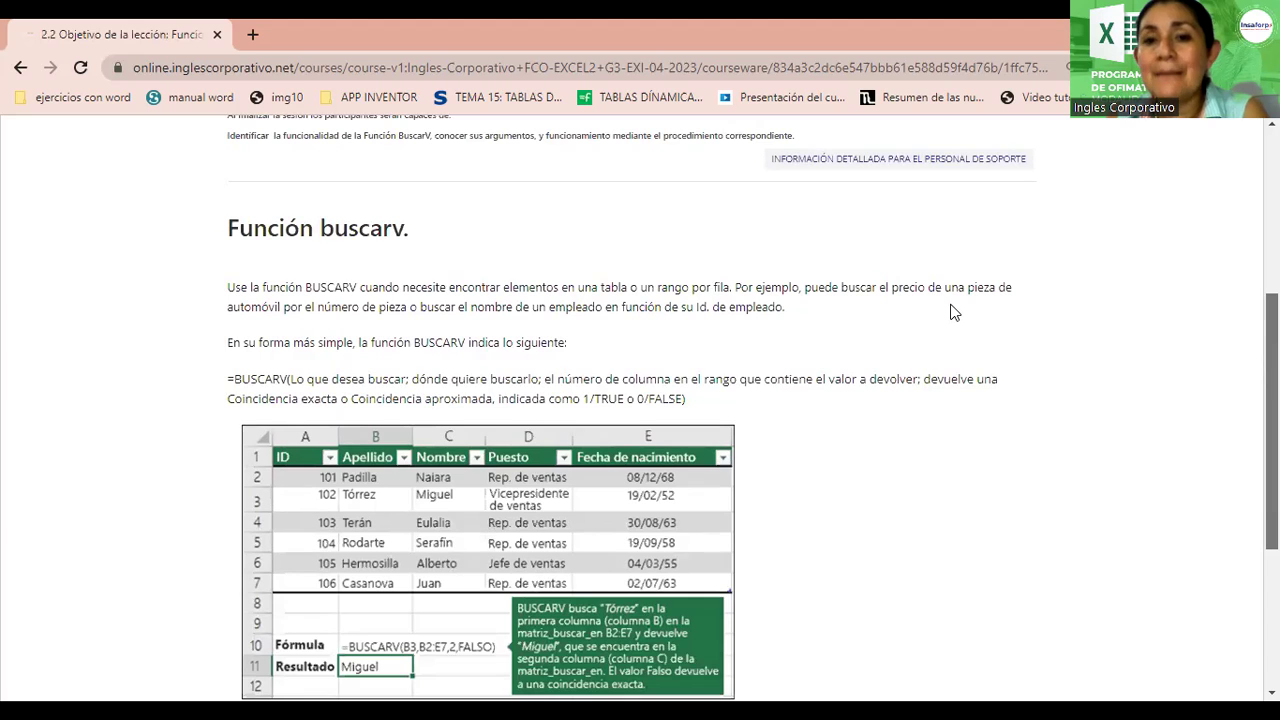
pyautogui.scroll(-1, 952, 313)
pyautogui.scroll(3, 760, 290)
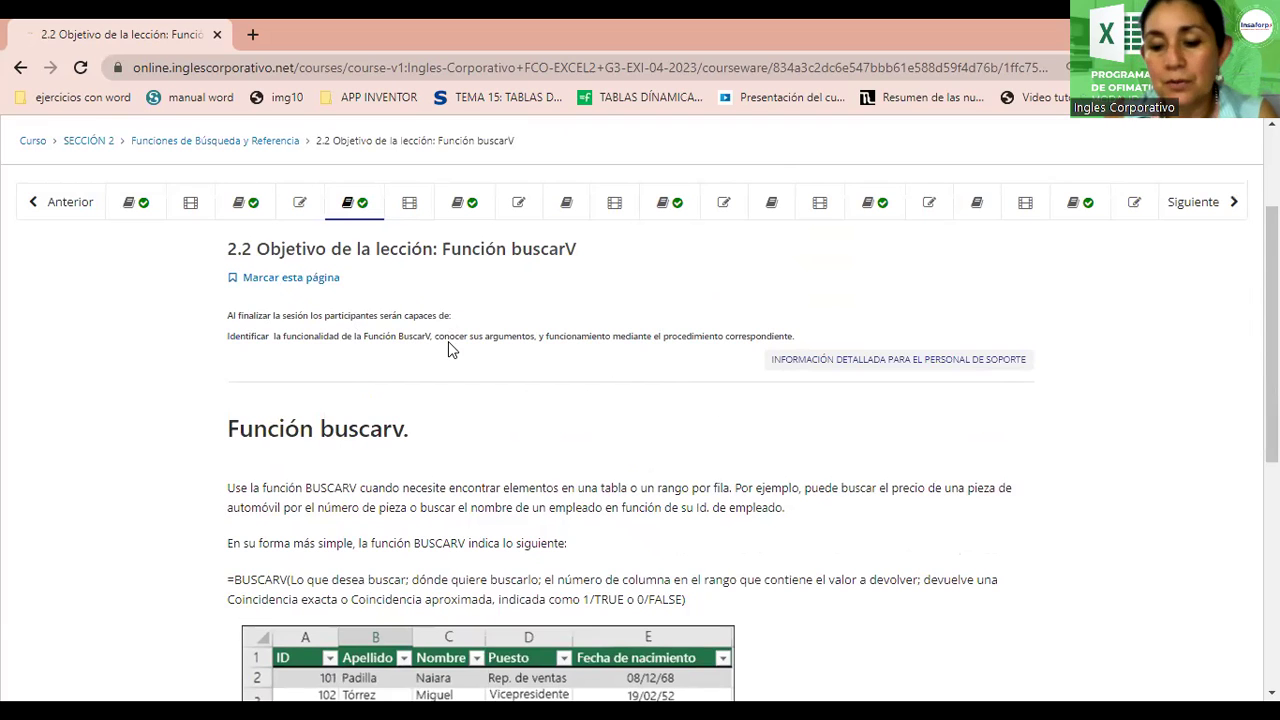
pyautogui.hotkey('ctrl', '+')
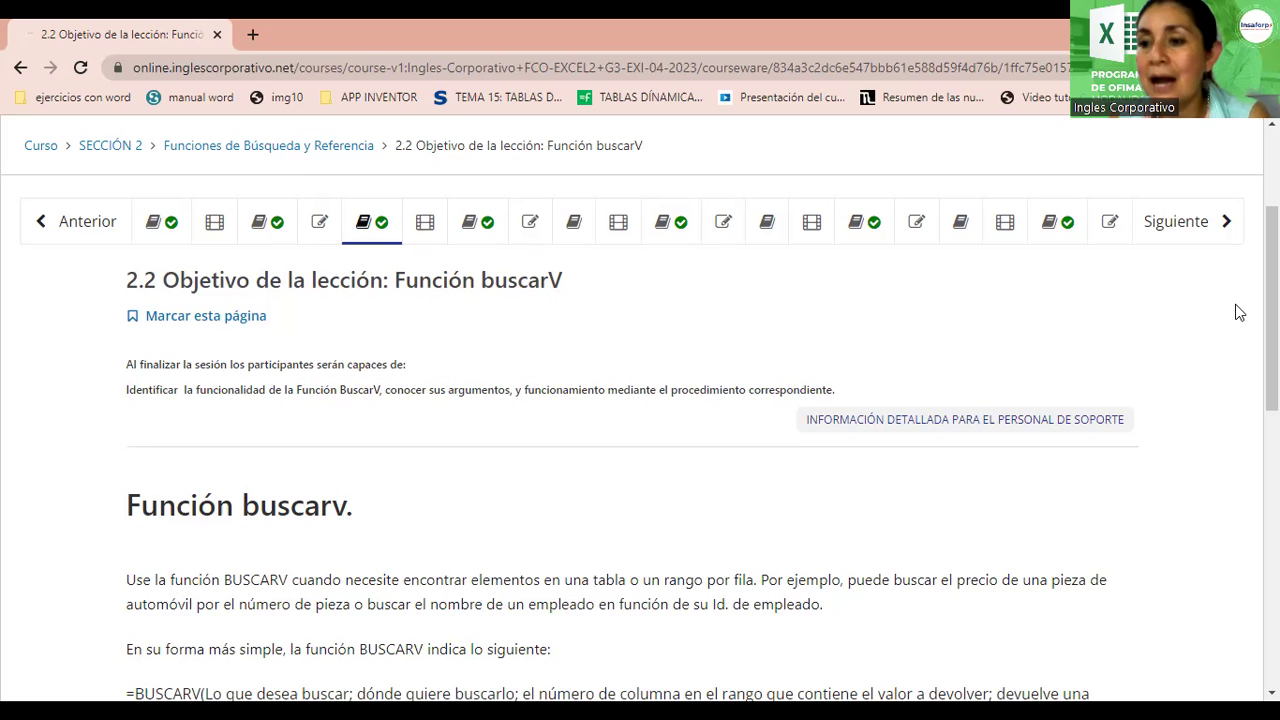
# - Scroll down the lesson to the BUSCARV example table
pyautogui.scroll(-2, 640, 410)
pyautogui.scroll(-1, 1237, 386)
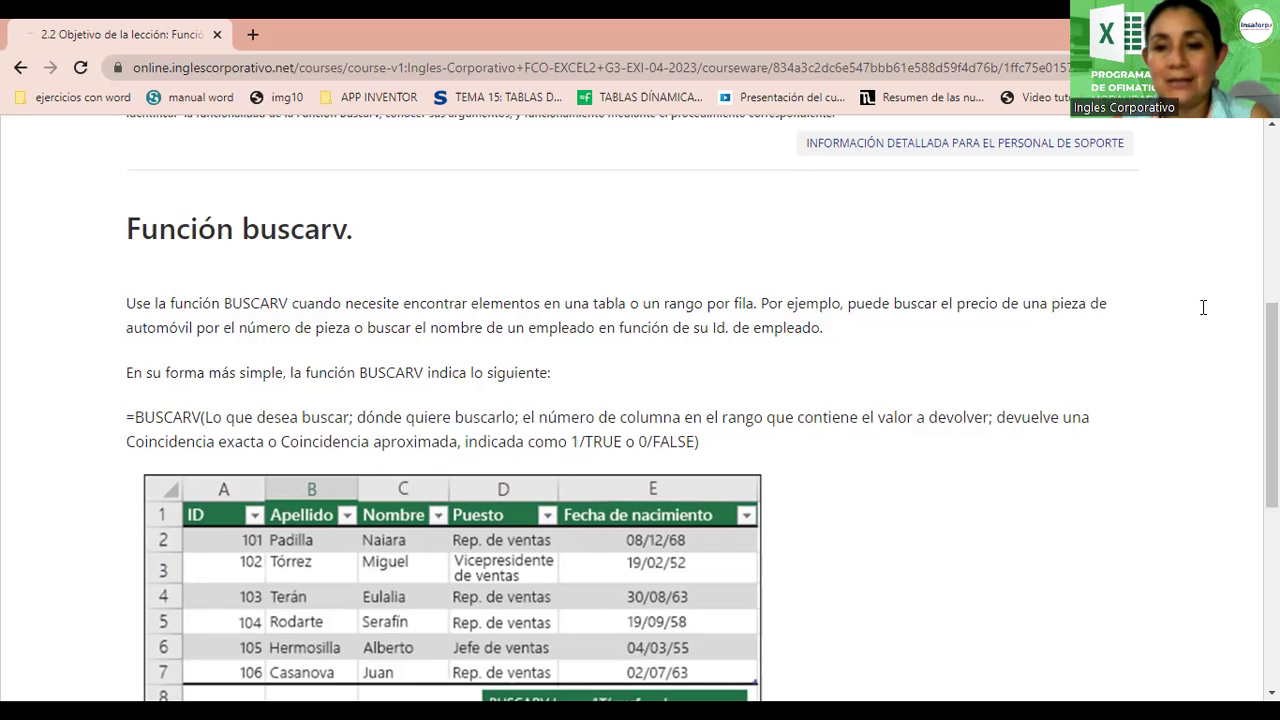
pyautogui.scroll(-2, 640, 408)
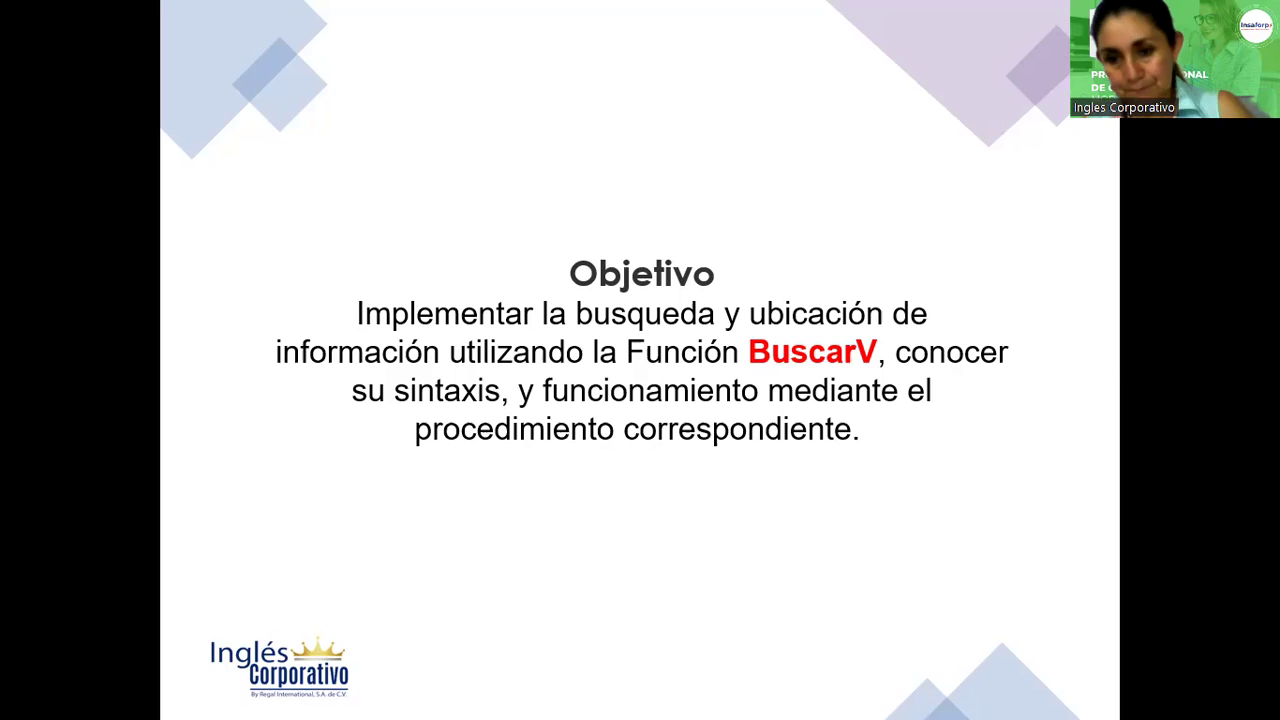
pyautogui.click(363, 259)
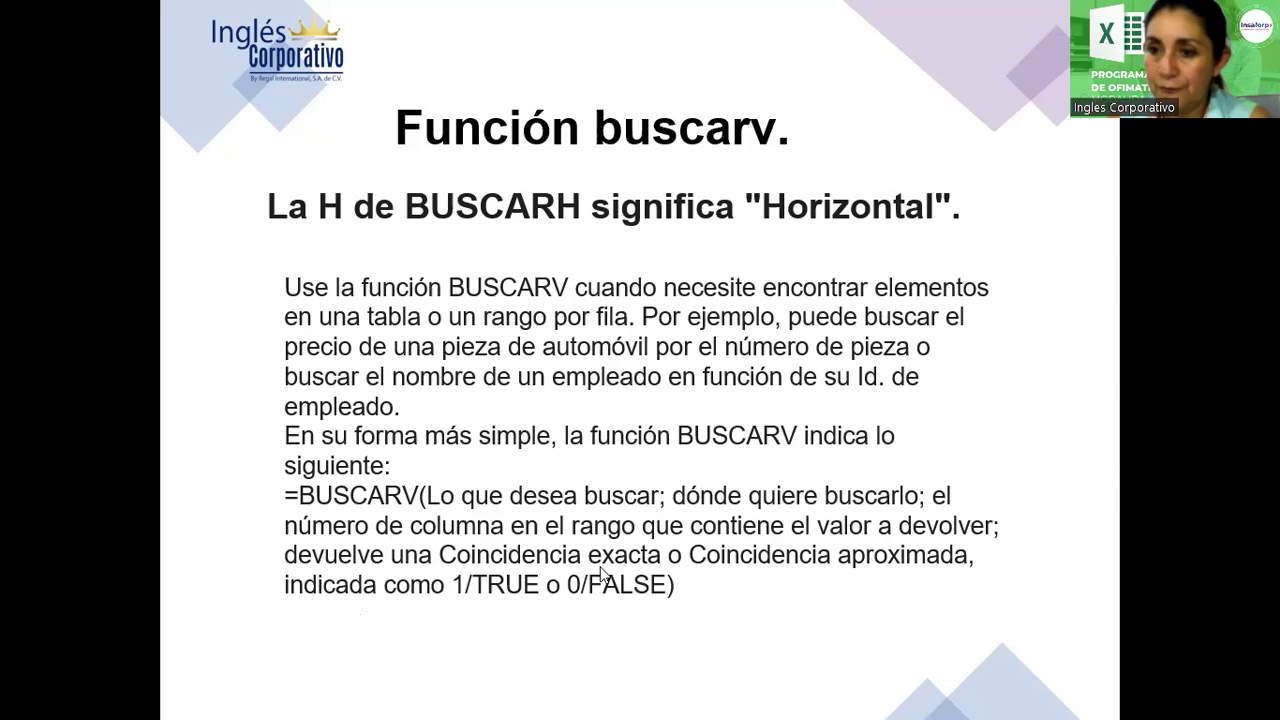
# - Advance the slideshow to the BUSCARV table example slide
pyautogui.click(733, 499)
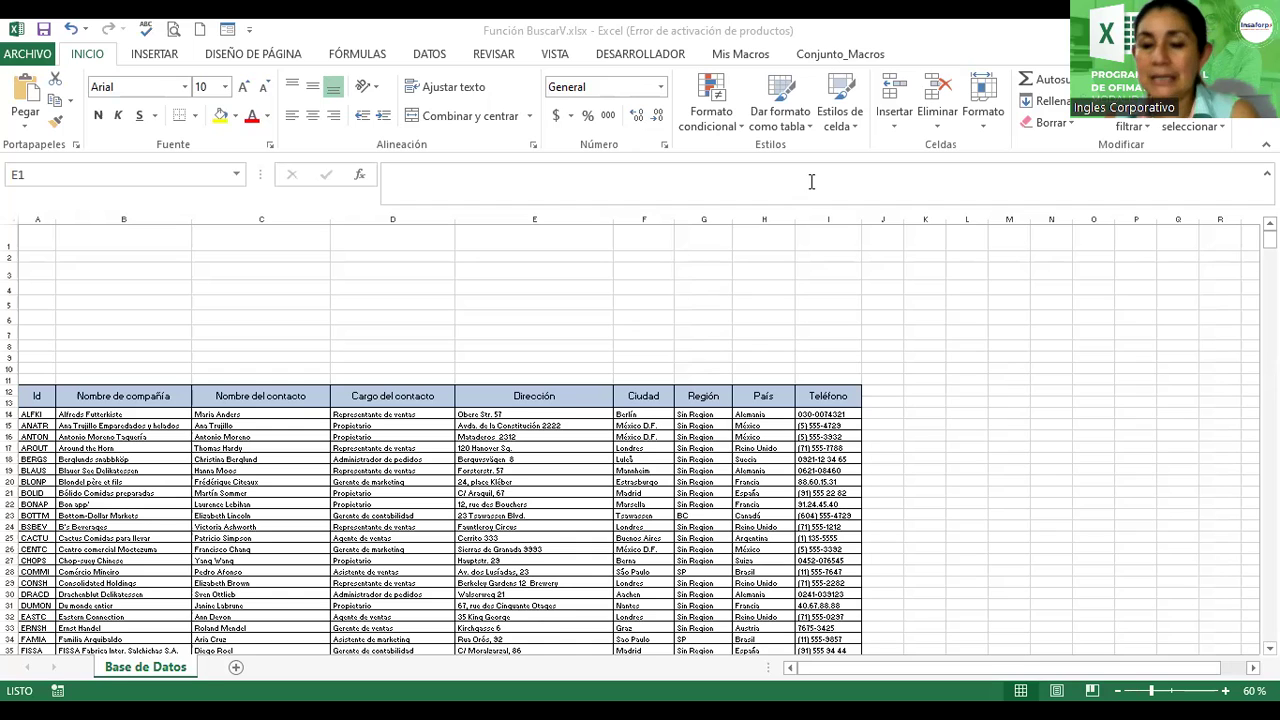
pyautogui.hotkey('alt', 'Tab')
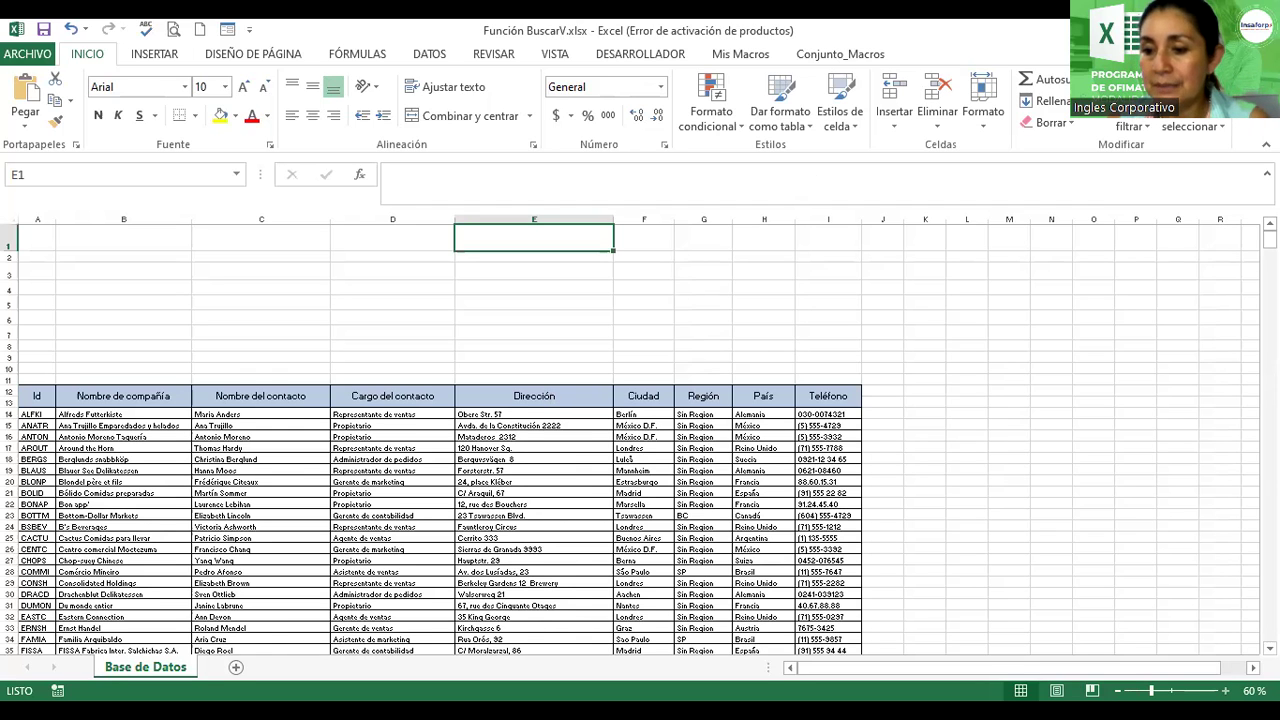
pyautogui.scroll(1, 640, 435)
pyautogui.scroll(1, 640, 435)
pyautogui.scroll(1, 640, 435)
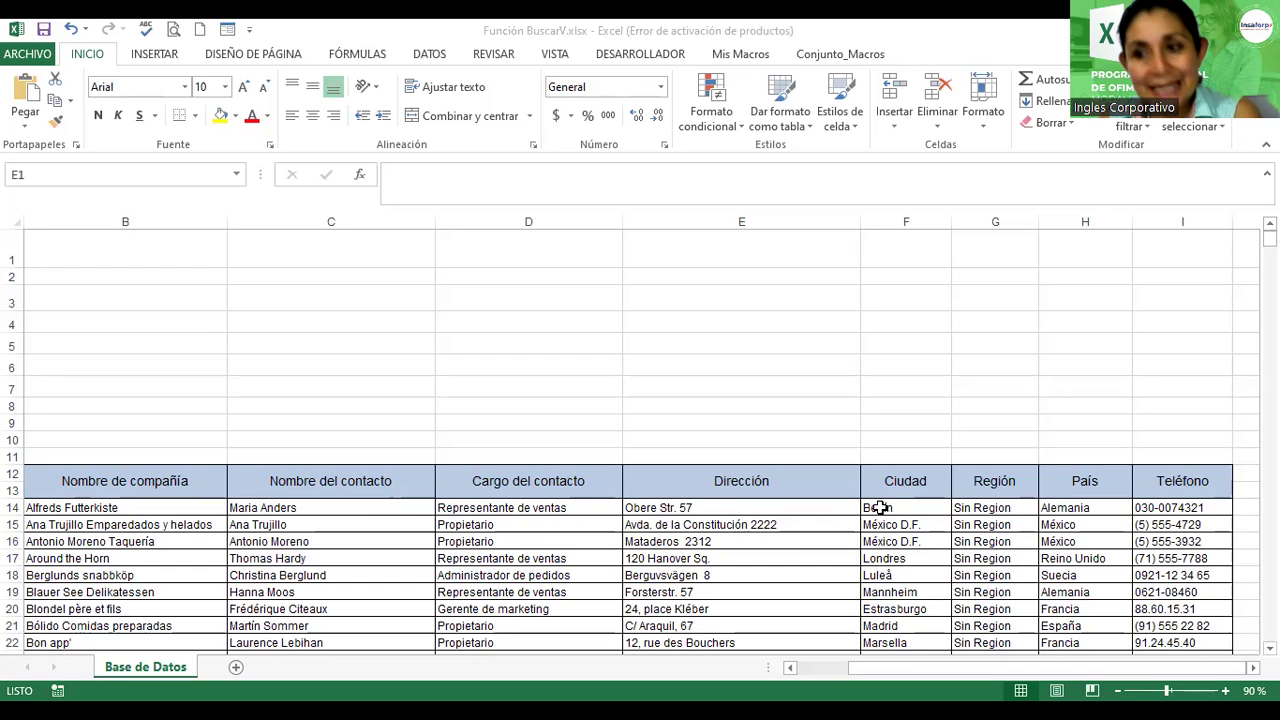
pyautogui.scroll(-2, 640, 440)
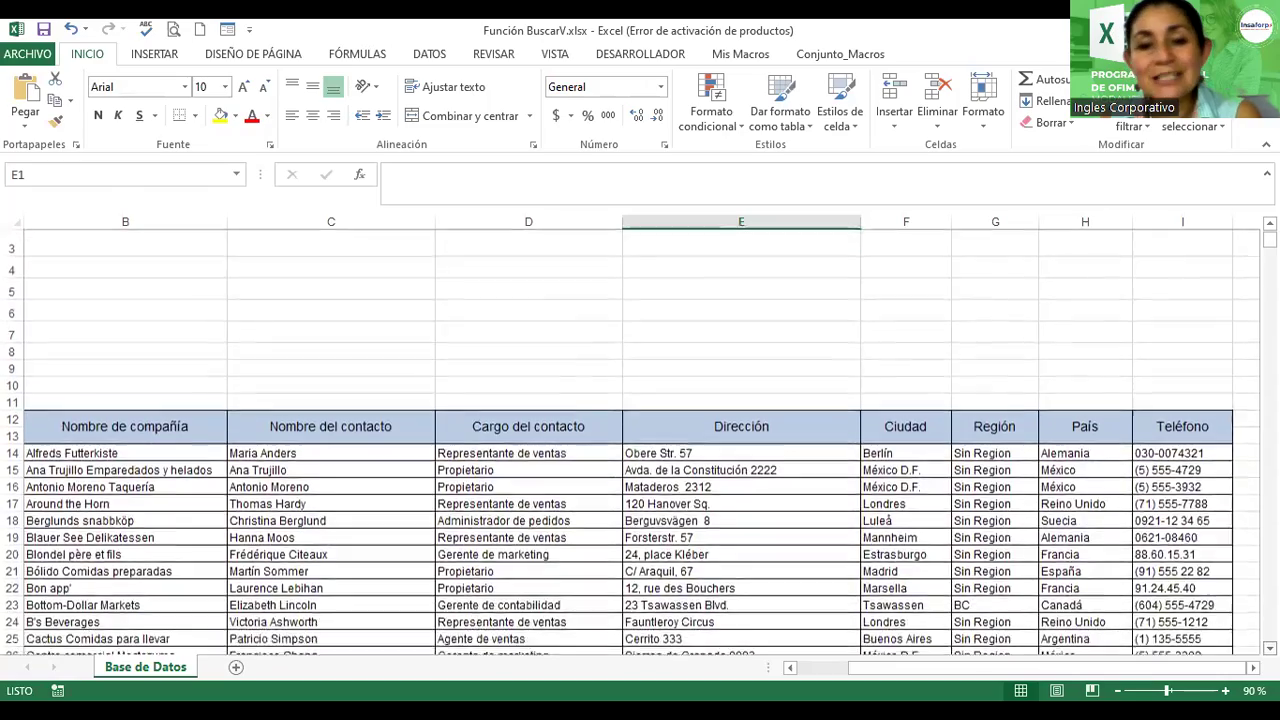
pyautogui.scroll(-1, 640, 440)
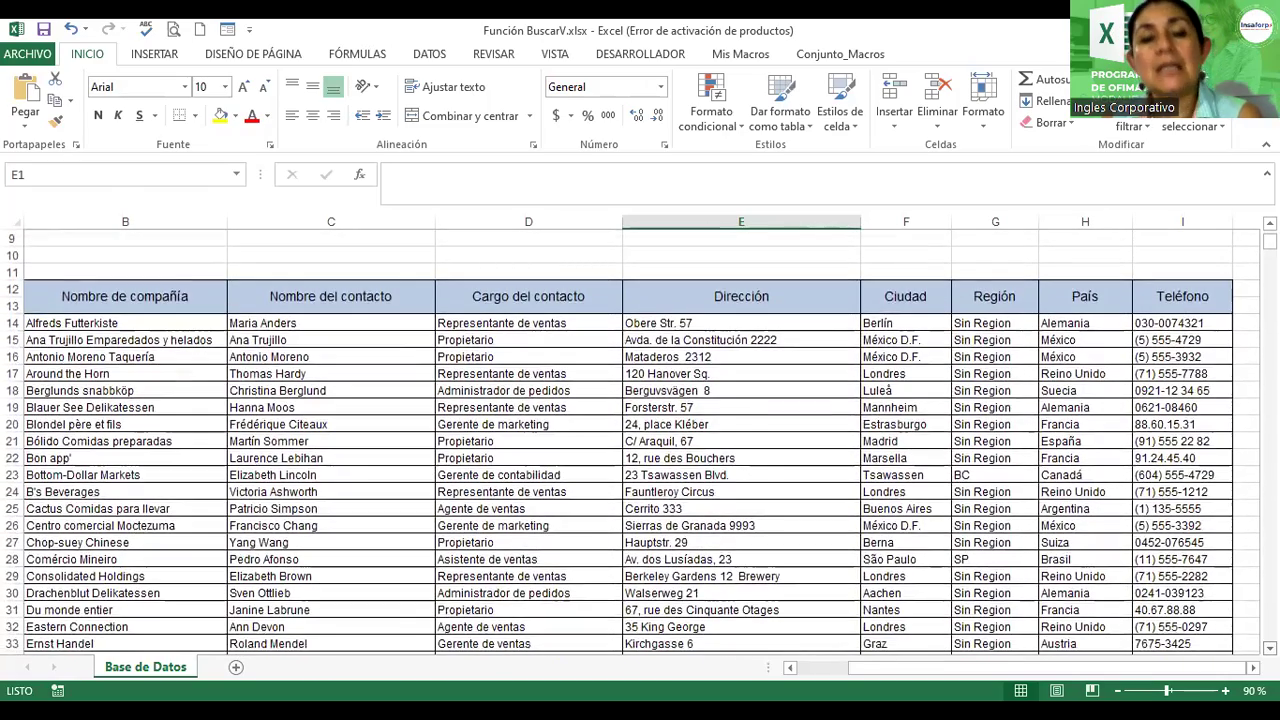
pyautogui.scroll(-1, 640, 440)
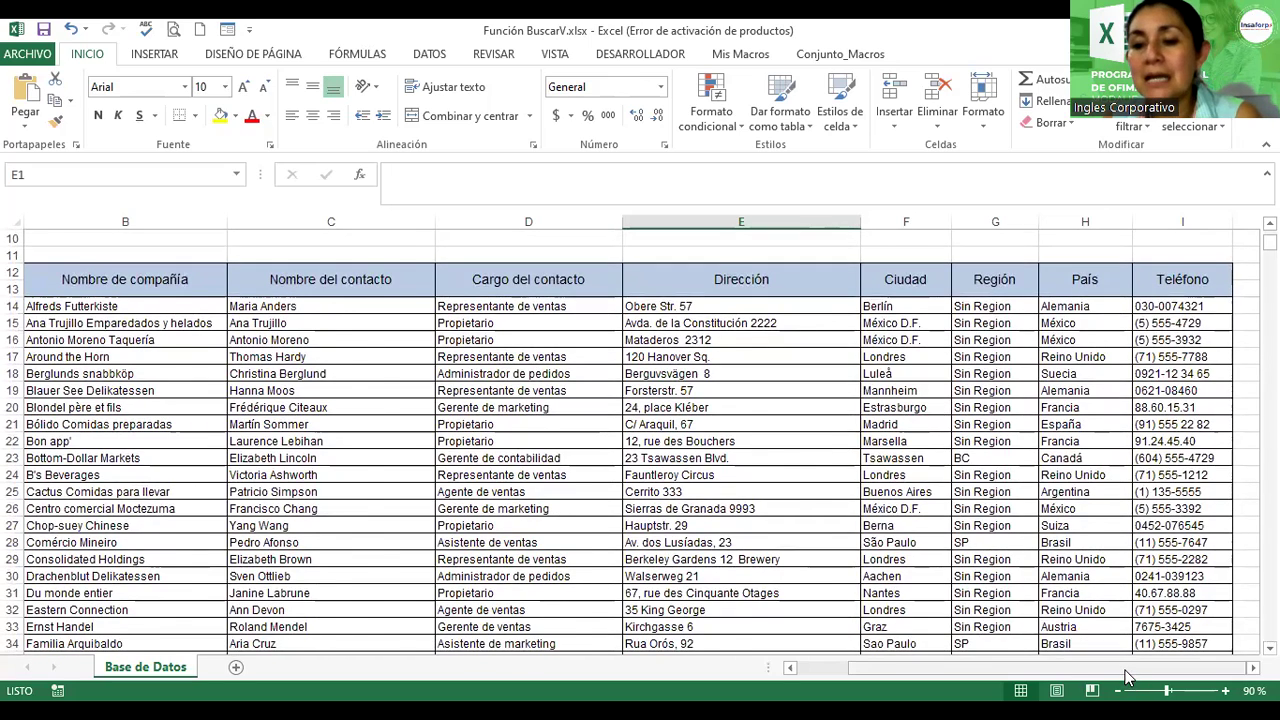
pyautogui.hscroll(-1, 1127, 677)
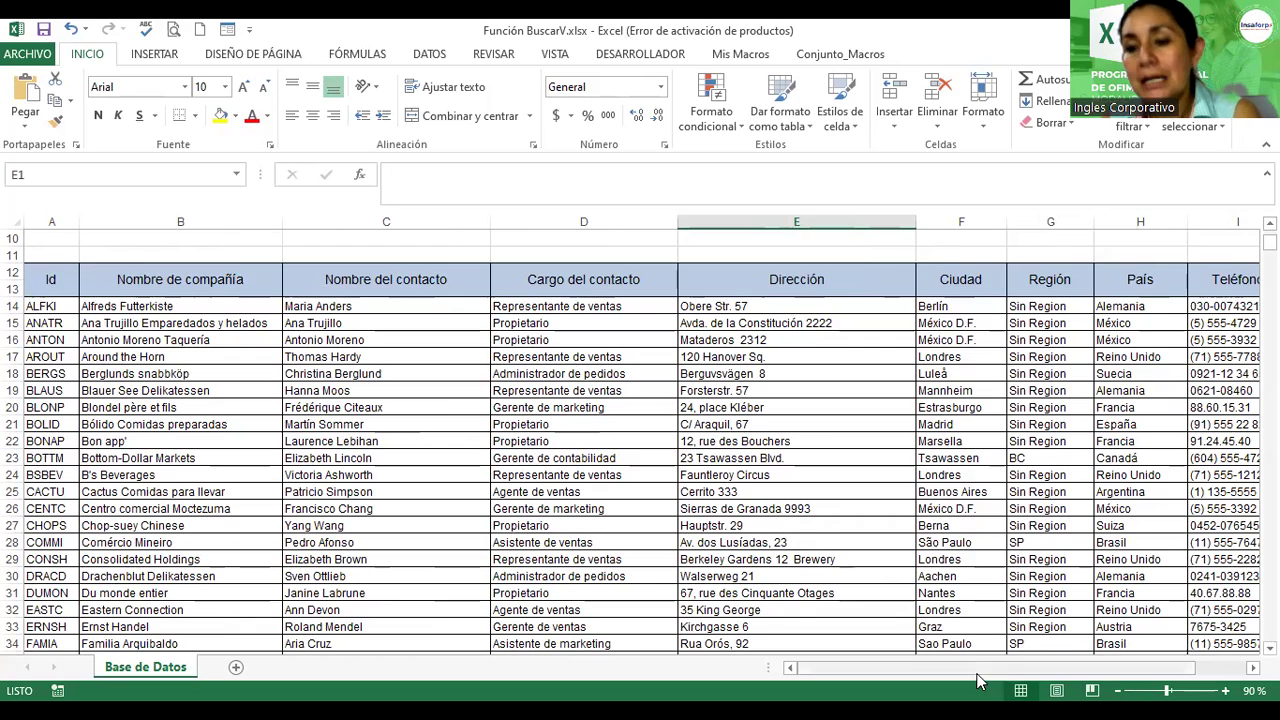
pyautogui.moveTo(977, 674); pyautogui.dragTo(1078, 679)
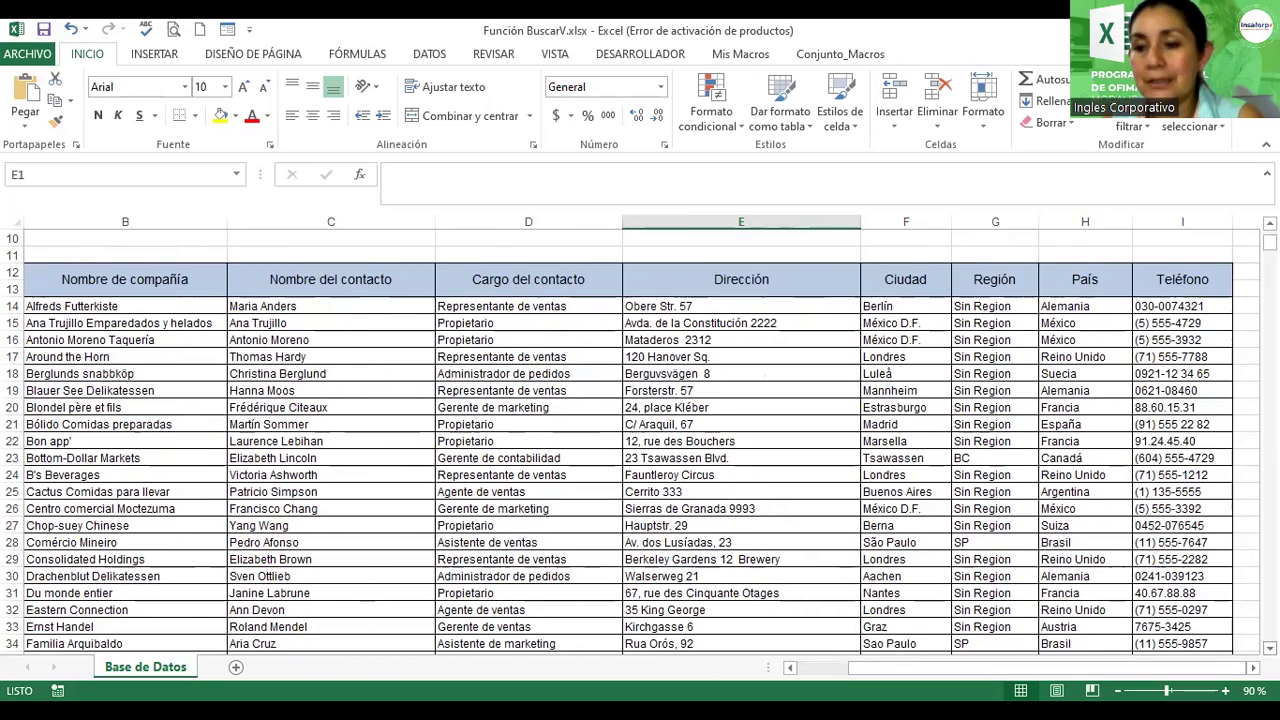
pyautogui.scroll(-1, 640, 440)
pyautogui.scroll(-3, 640, 440)
pyautogui.scroll(-1, 640, 440)
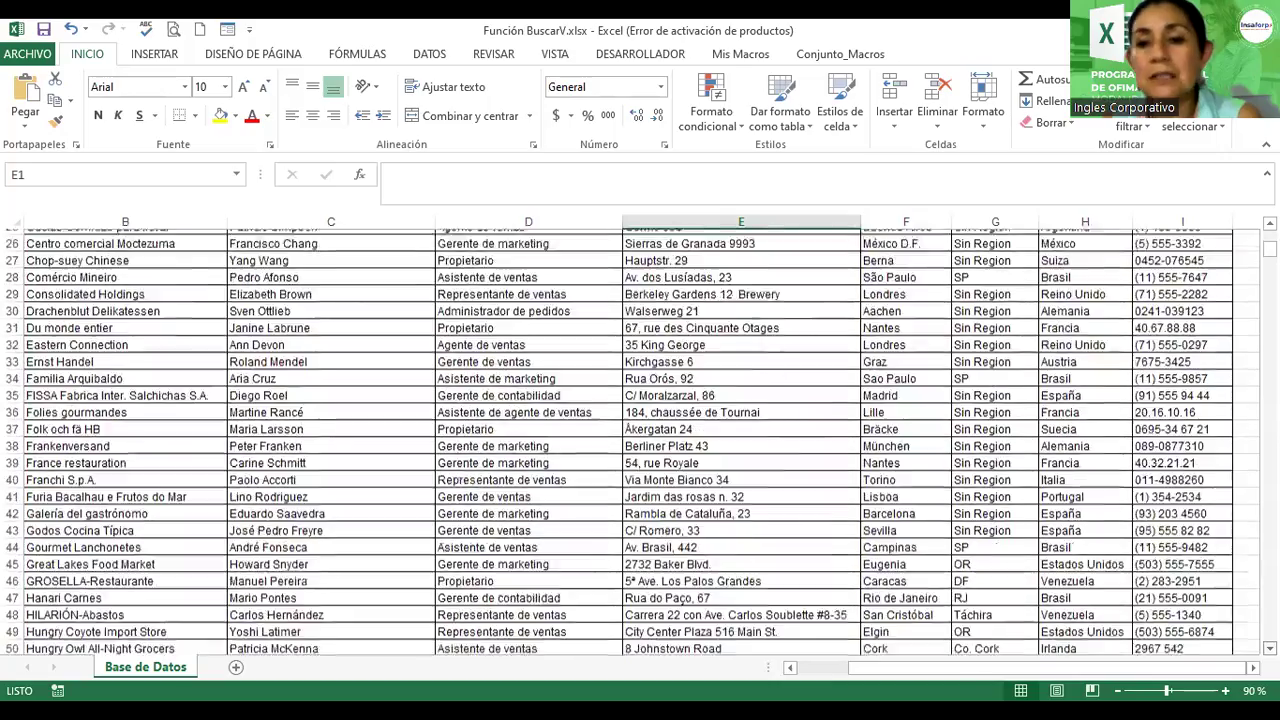
pyautogui.scroll(-3, 640, 440)
pyautogui.scroll(-3, 640, 440)
pyautogui.scroll(-2, 640, 440)
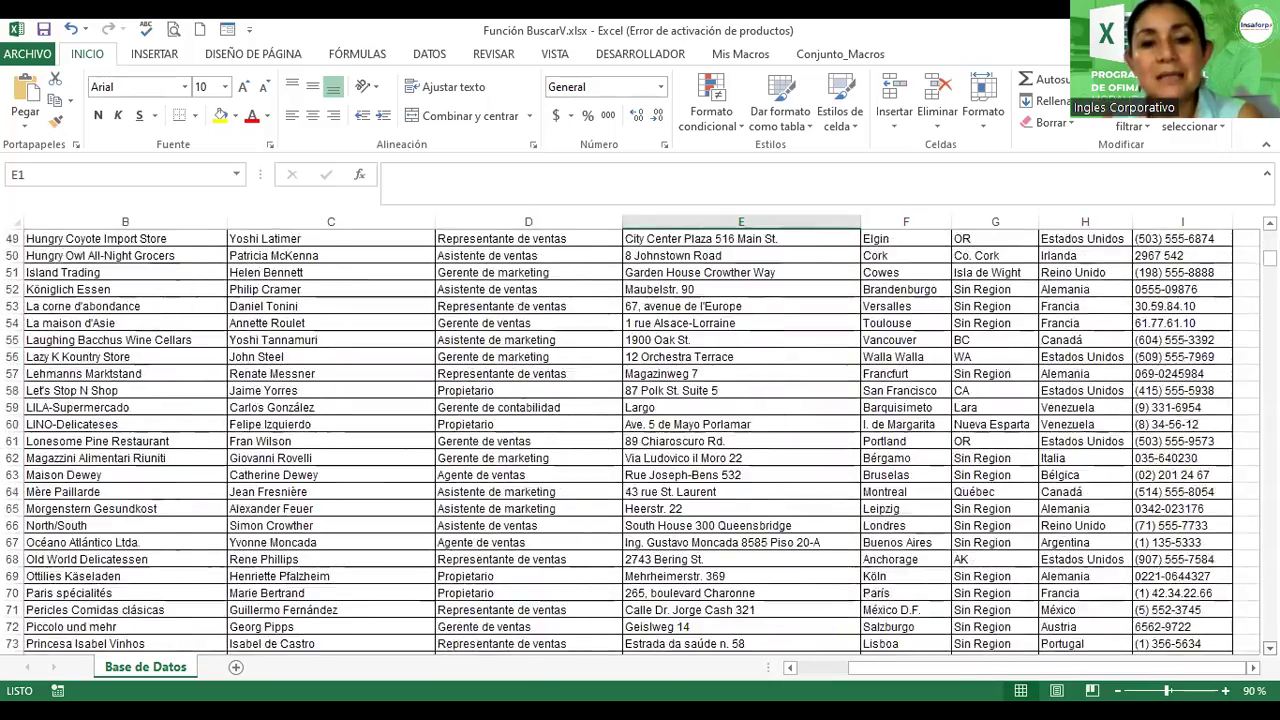
pyautogui.scroll(-1, 640, 440)
pyautogui.scroll(-1, 640, 440)
pyautogui.scroll(-3, 640, 440)
pyautogui.scroll(-3, 640, 440)
pyautogui.scroll(-2, 640, 440)
pyautogui.scroll(-3, 640, 440)
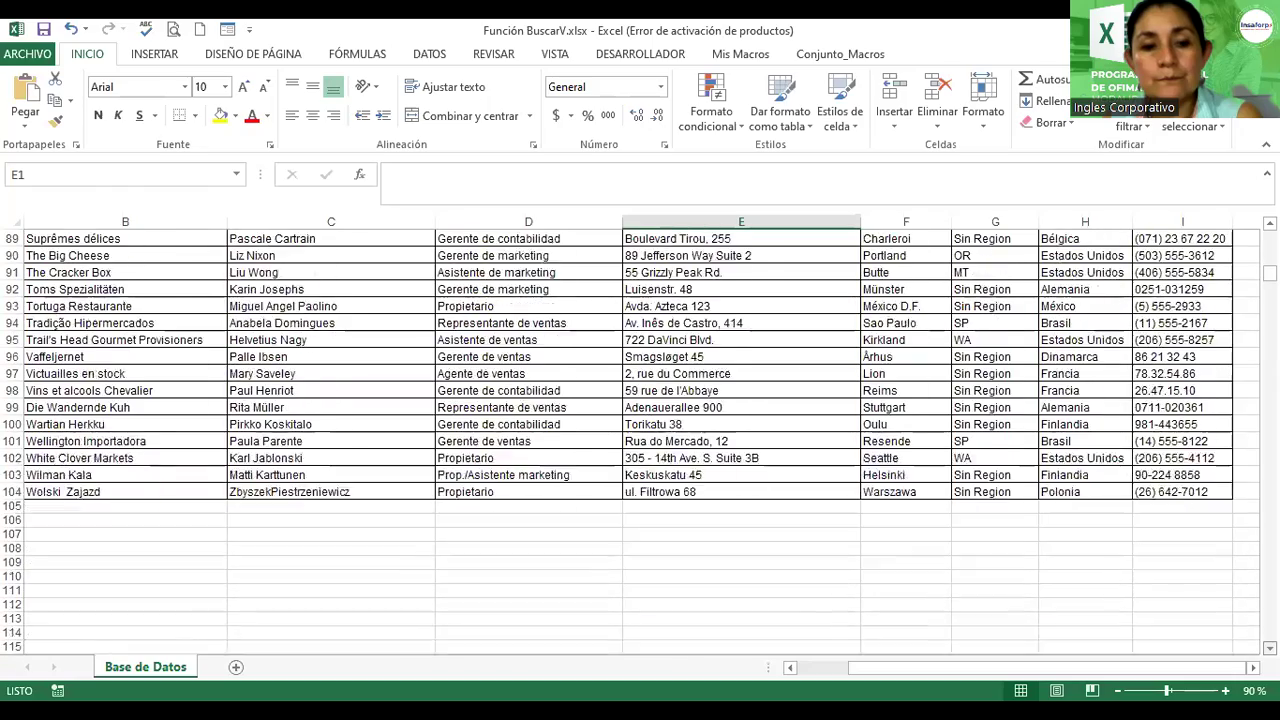
pyautogui.scroll(-1, 640, 440)
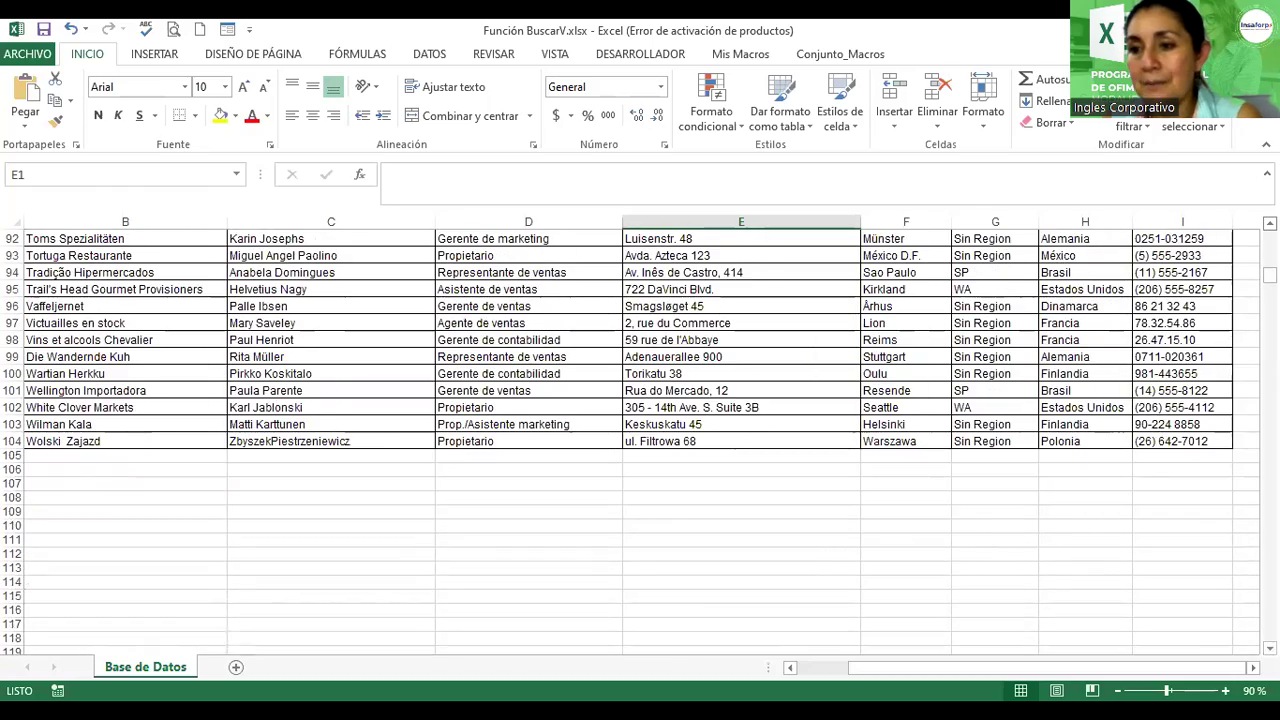
pyautogui.scroll(1, 640, 440)
pyautogui.scroll(2, 640, 440)
pyautogui.scroll(2, 640, 440)
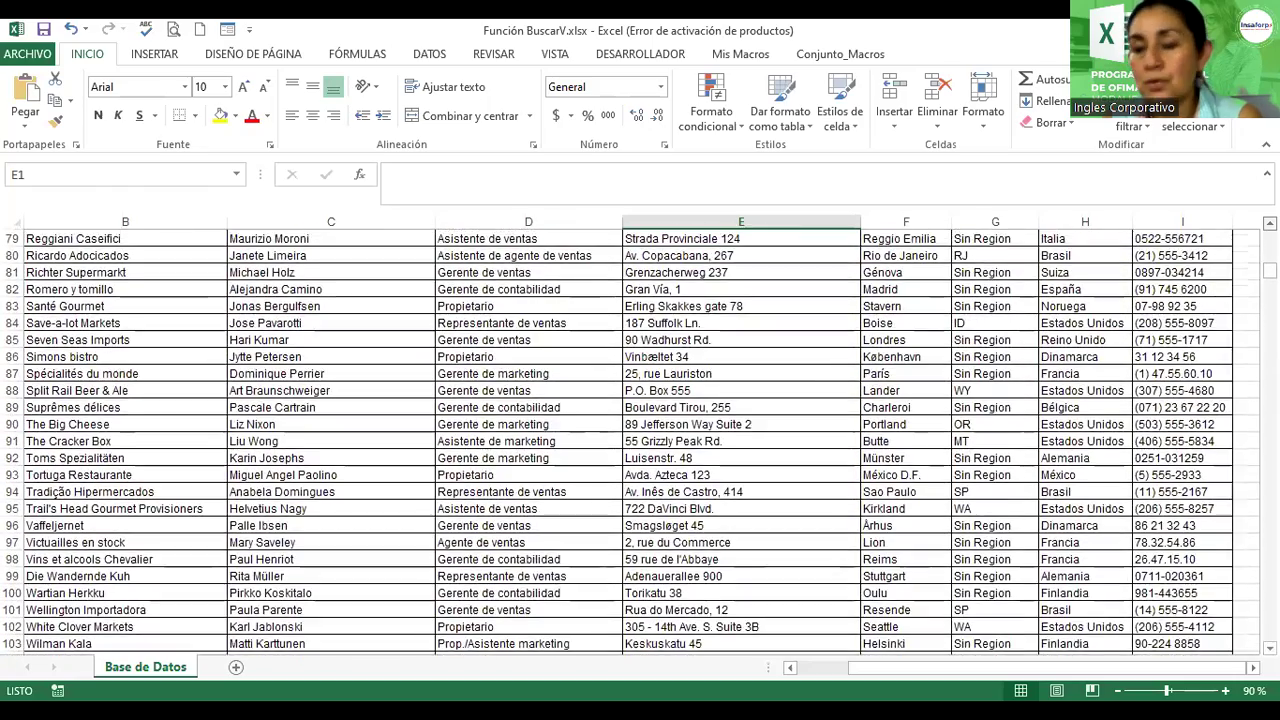
pyautogui.scroll(3, 640, 440)
pyautogui.scroll(3, 640, 440)
pyautogui.scroll(3, 640, 440)
pyautogui.scroll(2, 640, 440)
pyautogui.scroll(3, 640, 440)
pyautogui.scroll(3, 640, 440)
pyautogui.scroll(3, 640, 440)
pyautogui.scroll(2, 1109, 293)
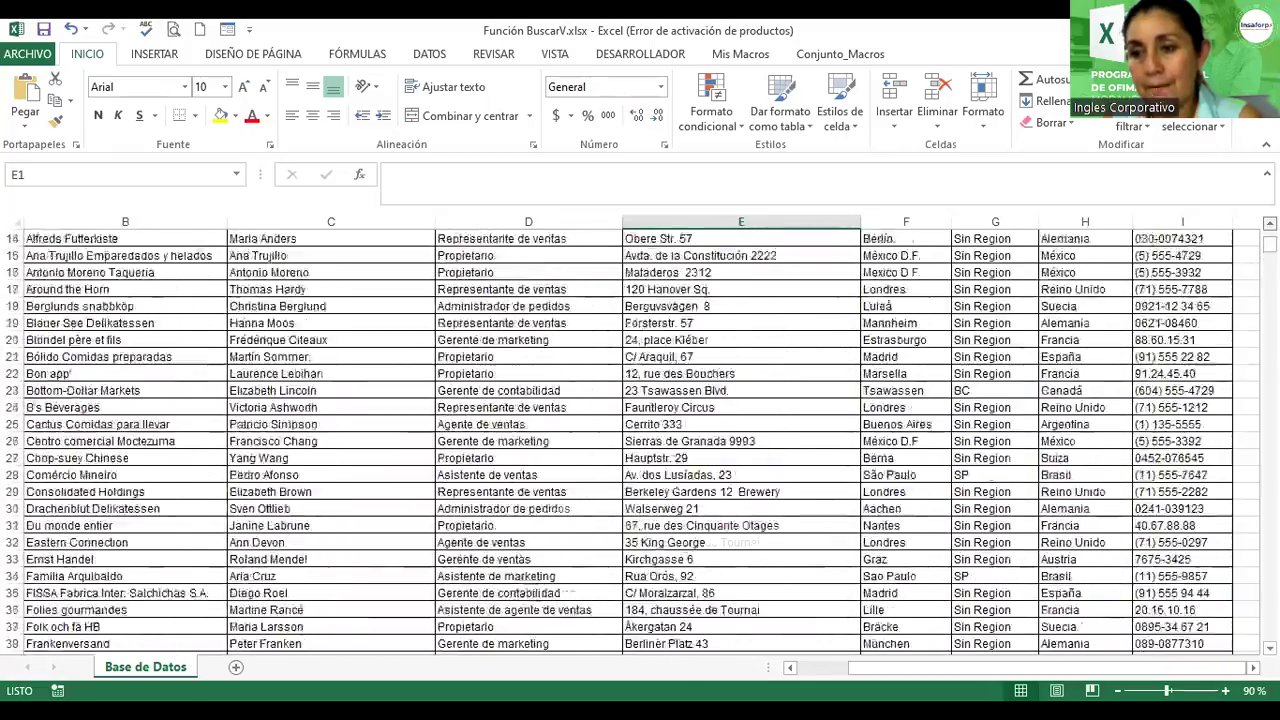
pyautogui.scroll(3, 1109, 293)
pyautogui.scroll(2, 1109, 293)
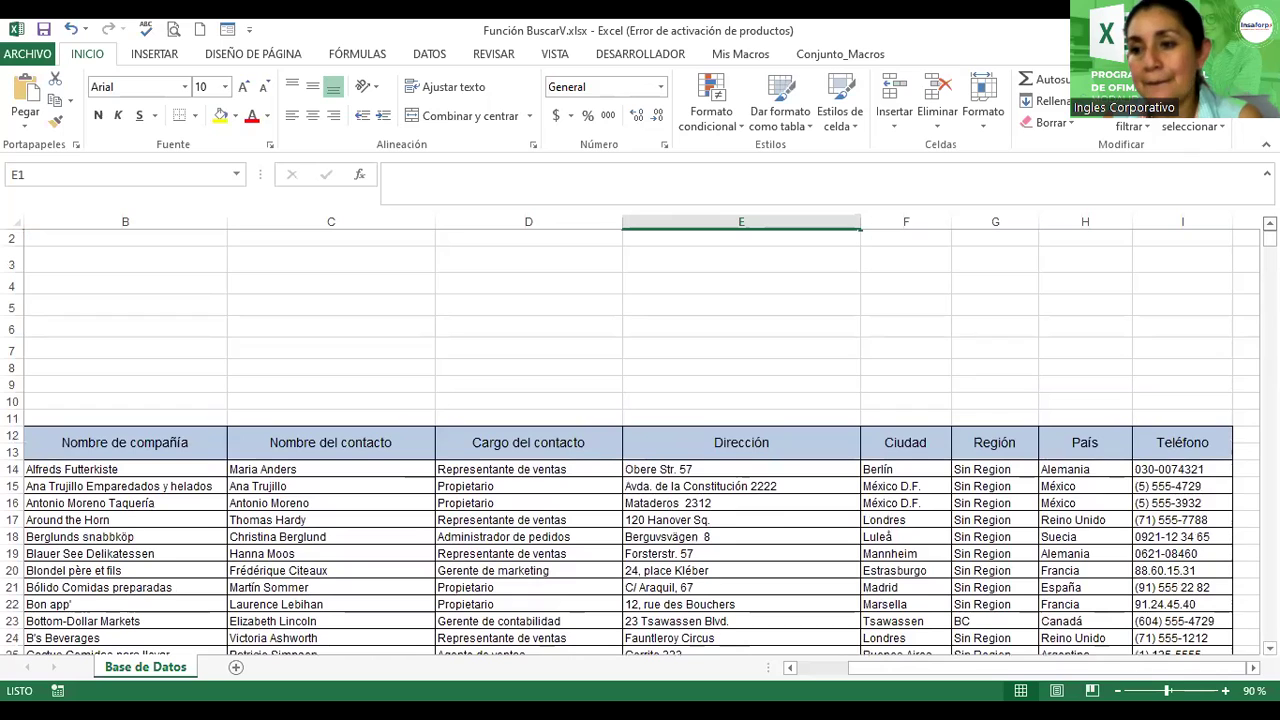
pyautogui.scroll(1, 488, 256)
pyautogui.click(488, 256)
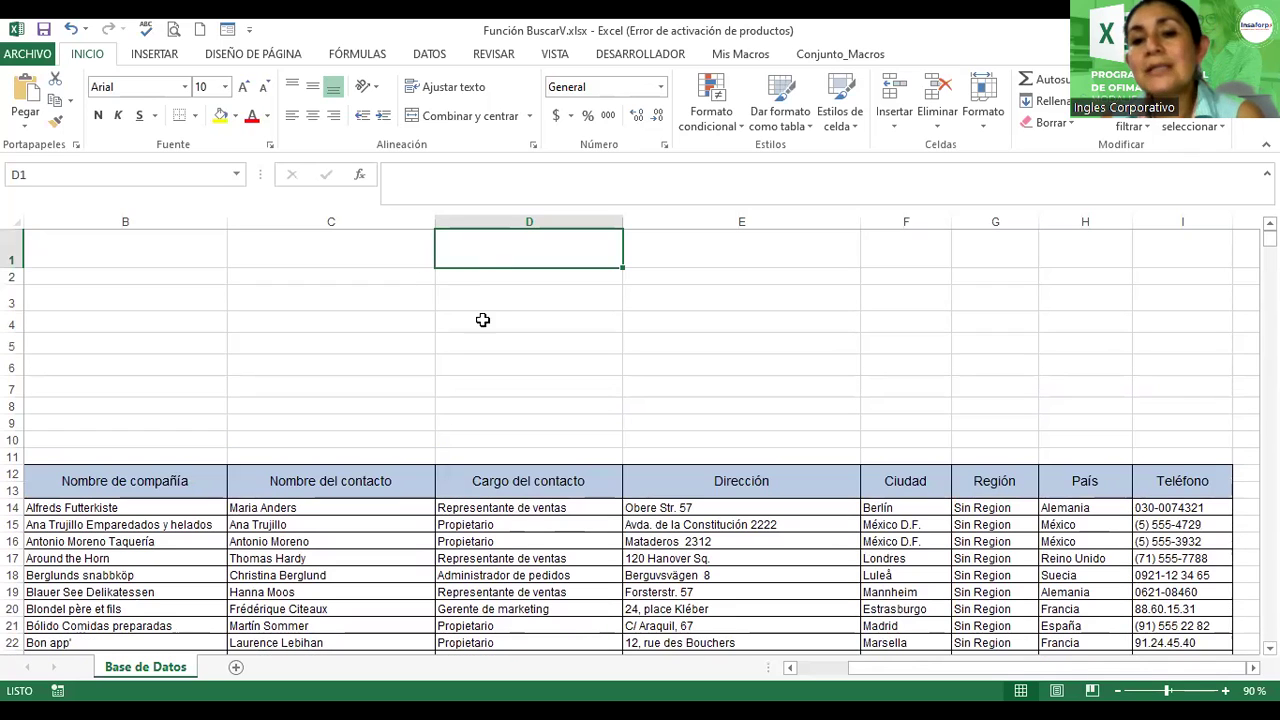
pyautogui.moveTo(339, 280)
pyautogui.mouseDown()
pyautogui.moveTo(816, 365)
pyautogui.moveTo(807, 440)
pyautogui.mouseUp()
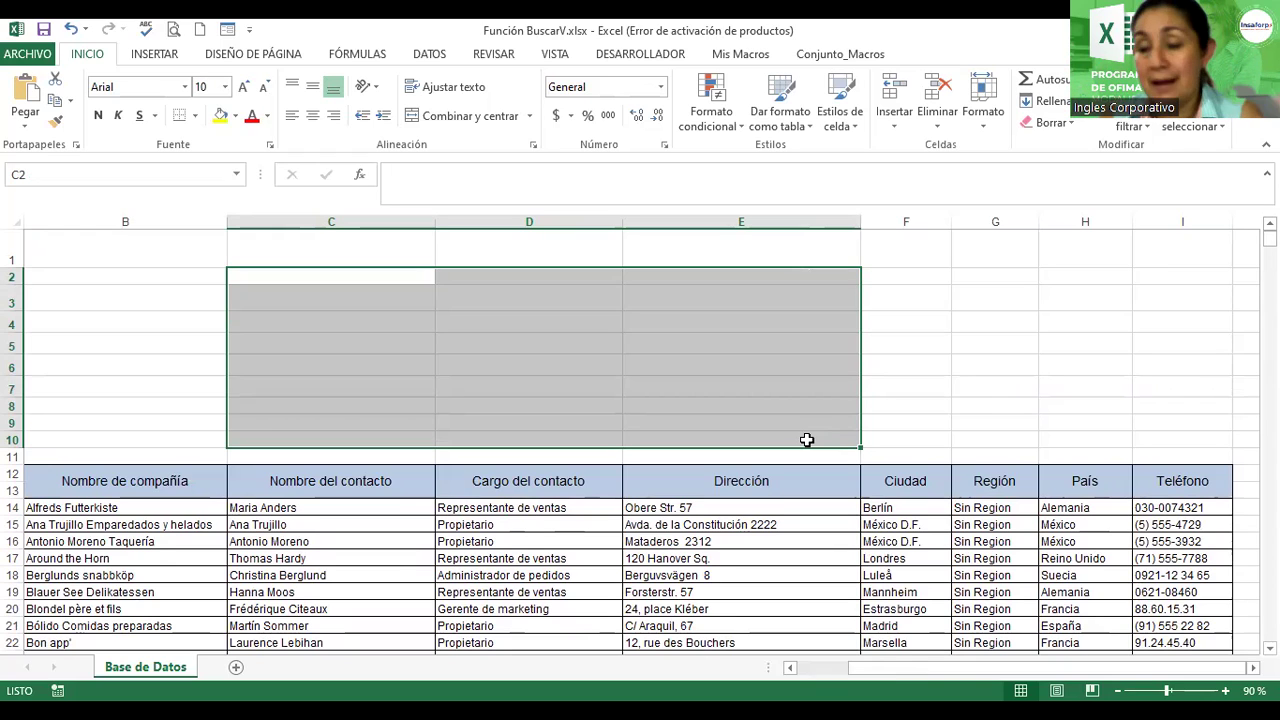
# - Enter the title 'TABLA DE CONSULTA DE DATOS' in cell C2
pyautogui.click(514, 323)
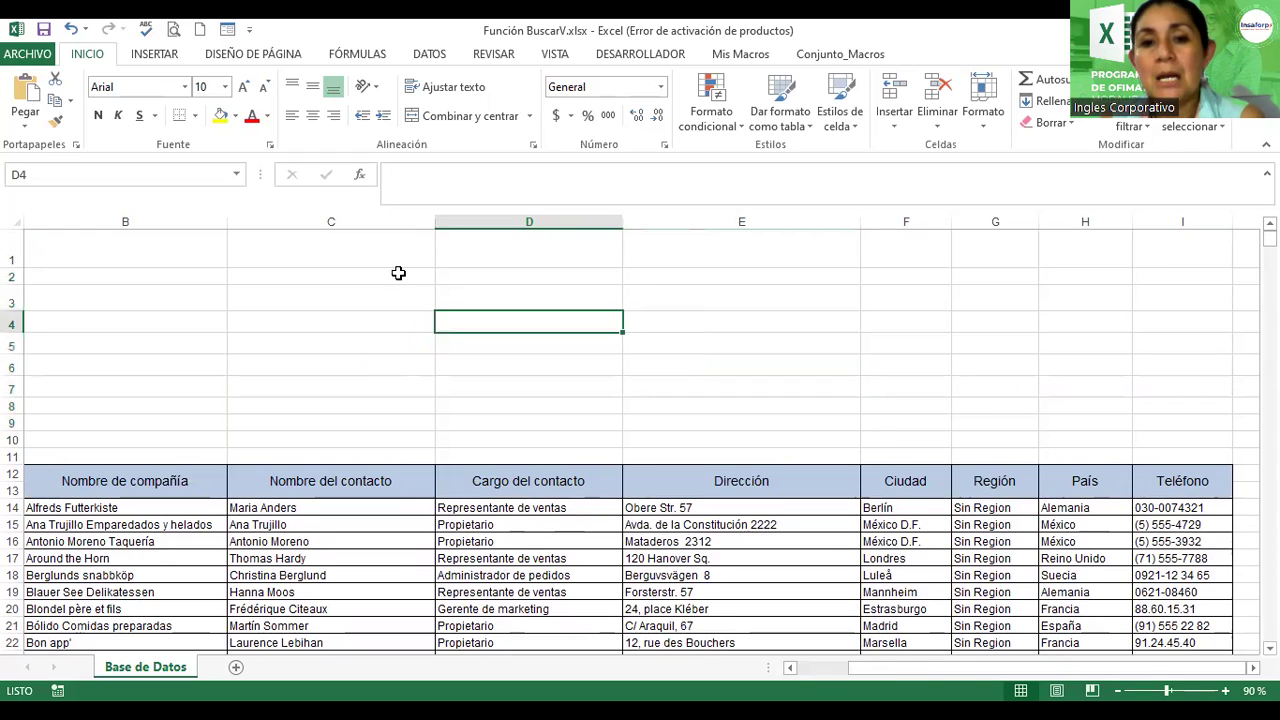
pyautogui.click(388, 275)
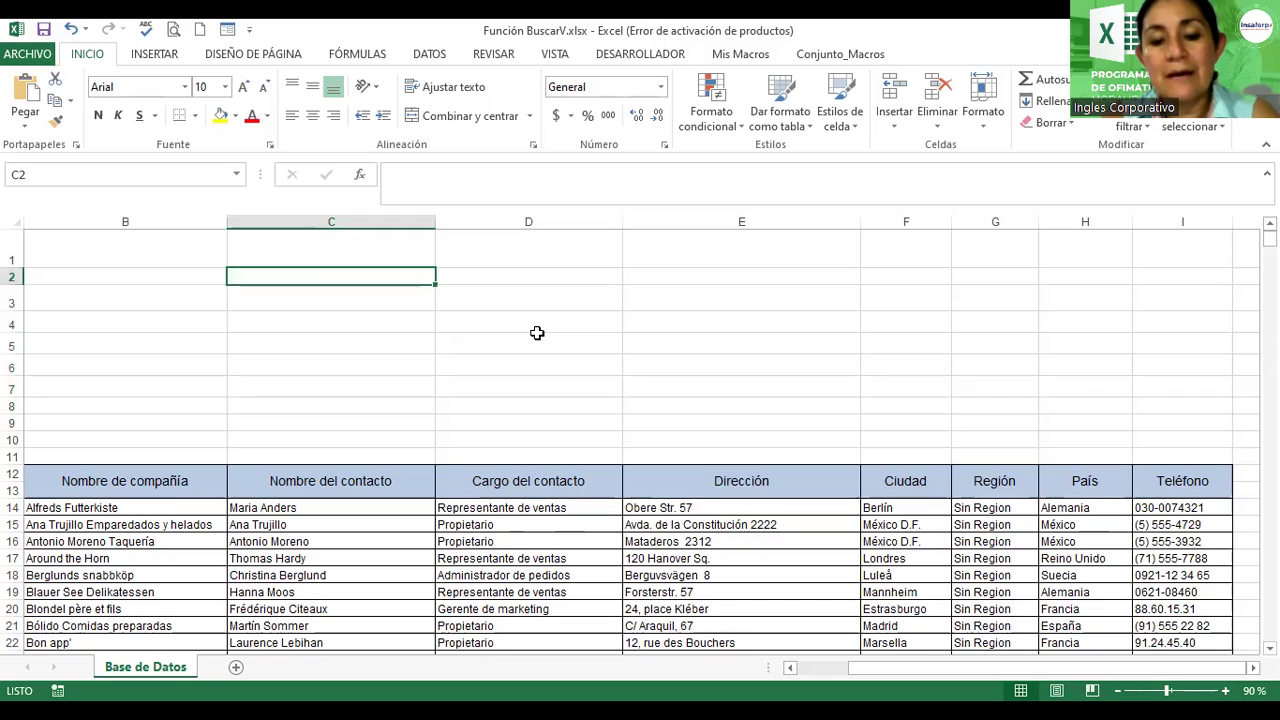
pyautogui.write('ta')
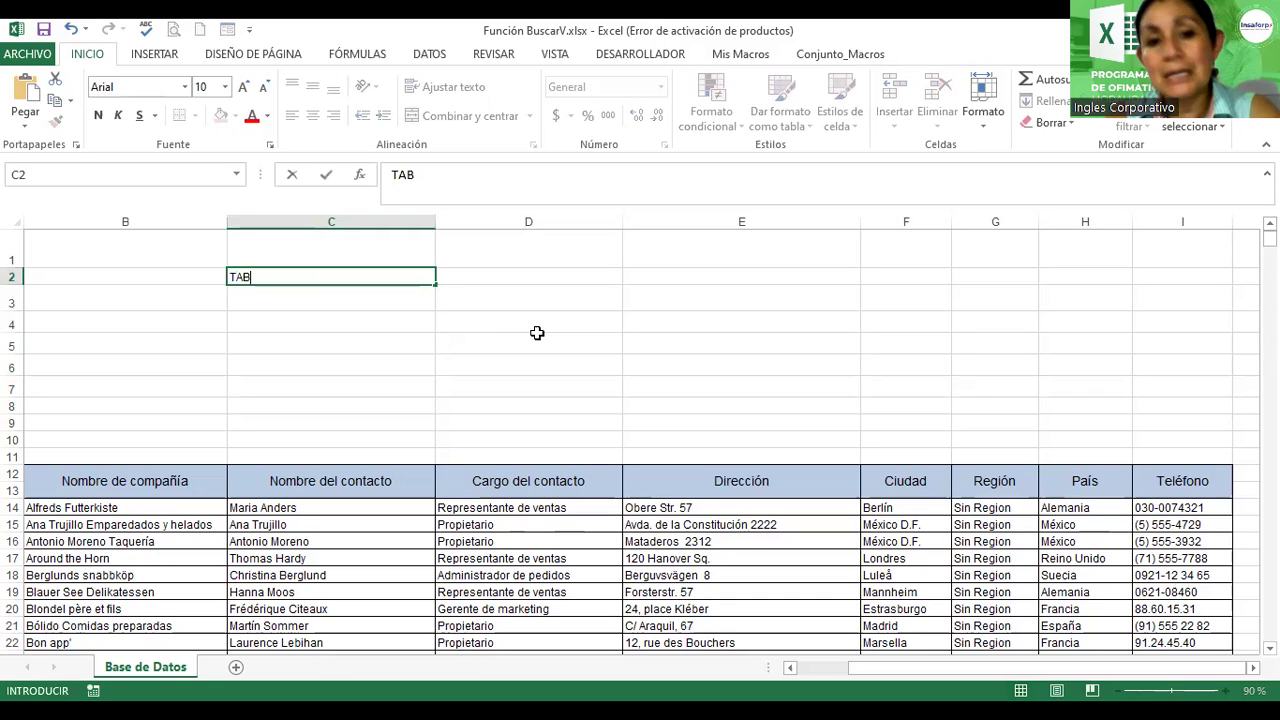
pyautogui.write('LA DE')
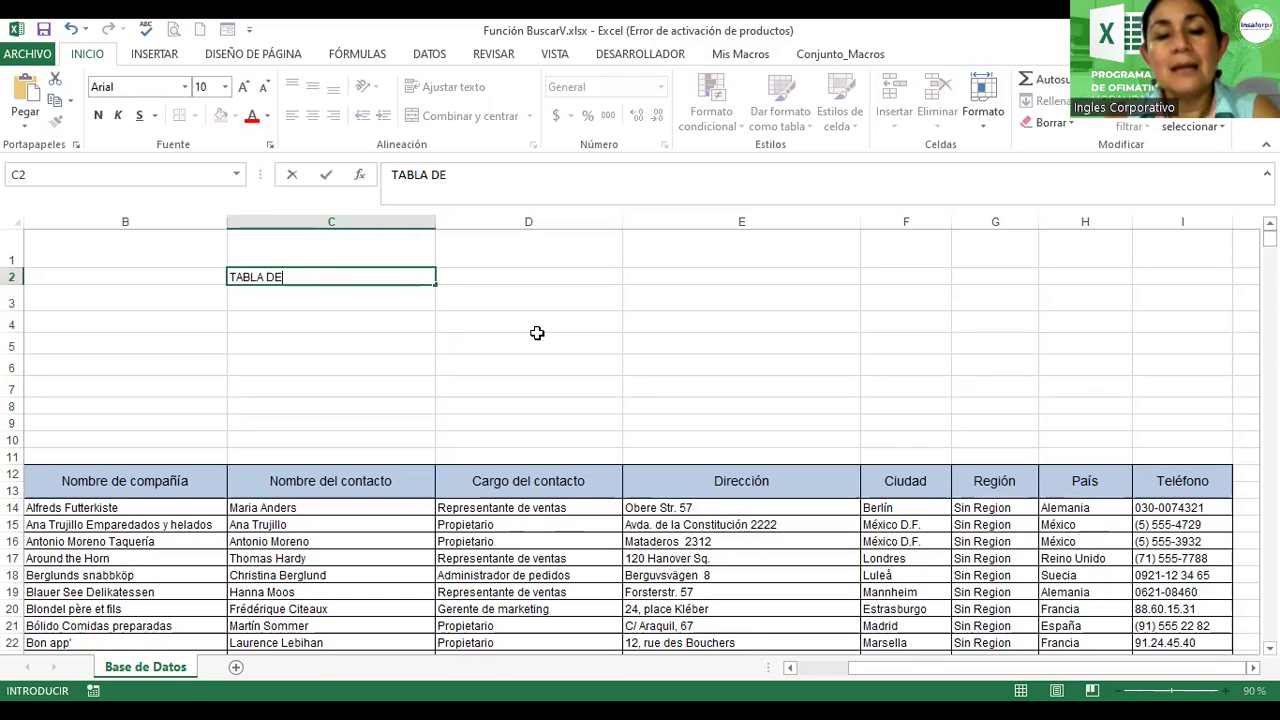
pyautogui.write(' CONSULTA')
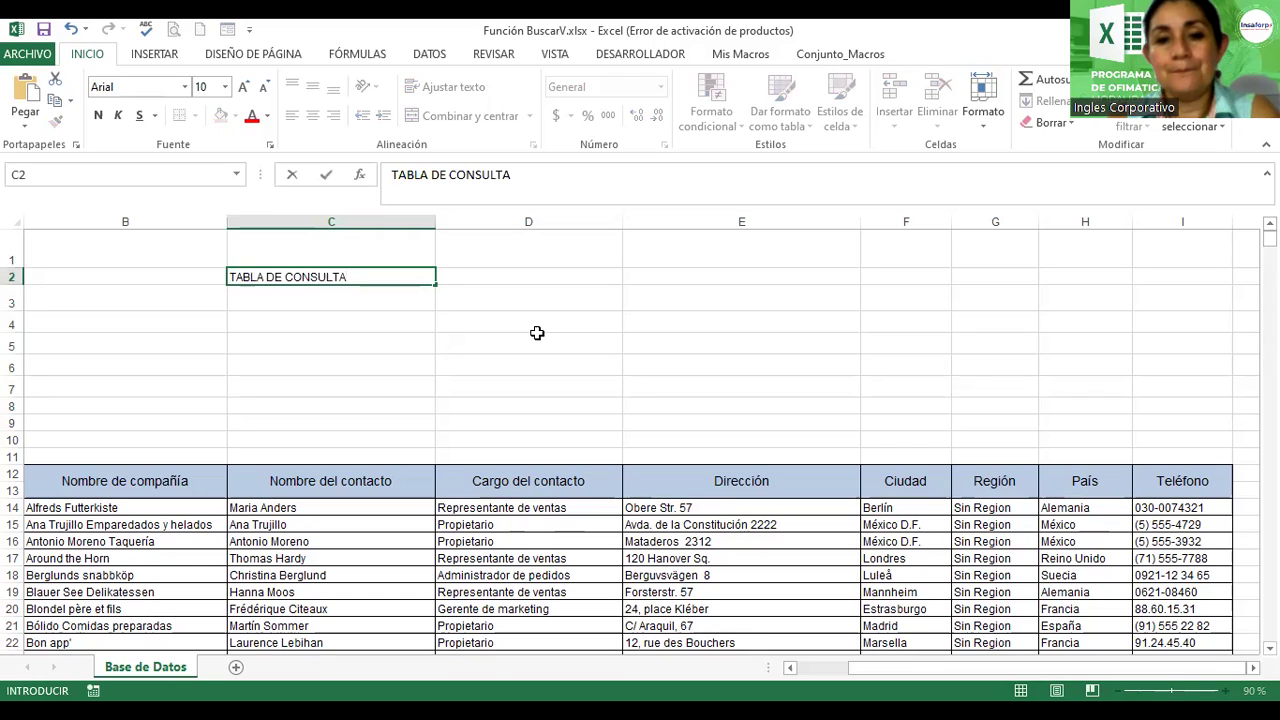
pyautogui.press('Return')
pyautogui.moveTo(356, 280)
pyautogui.mouseDown()
pyautogui.moveTo(492, 284)
pyautogui.moveTo(443, 277)
pyautogui.mouseUp()
pyautogui.doubleClick(395, 275)
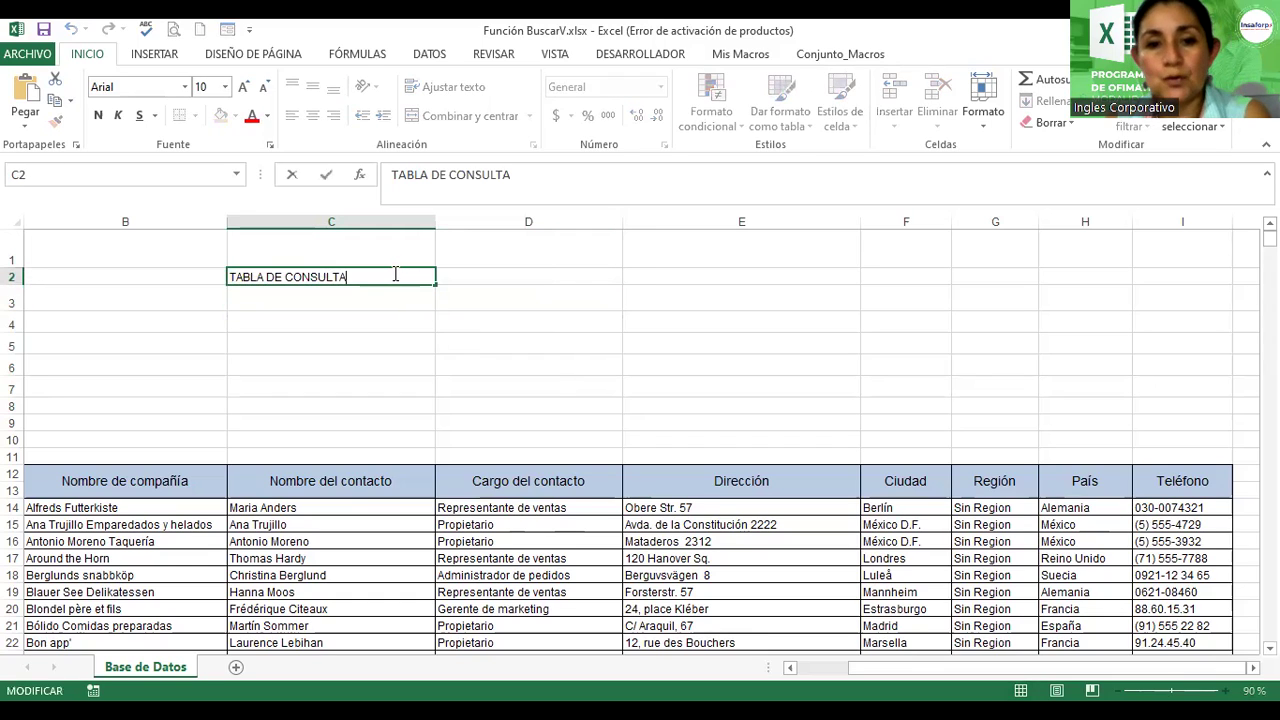
pyautogui.write('DE DATOS')
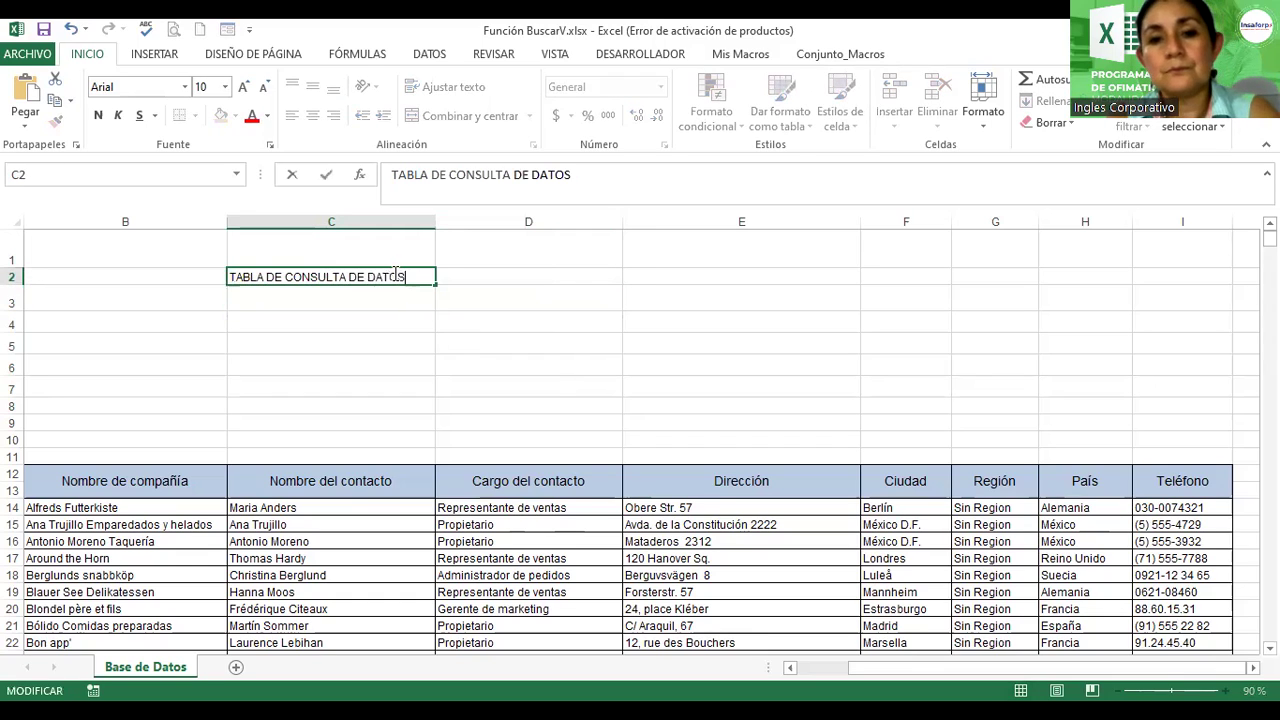
pyautogui.press('Return')
pyautogui.click(397, 276)
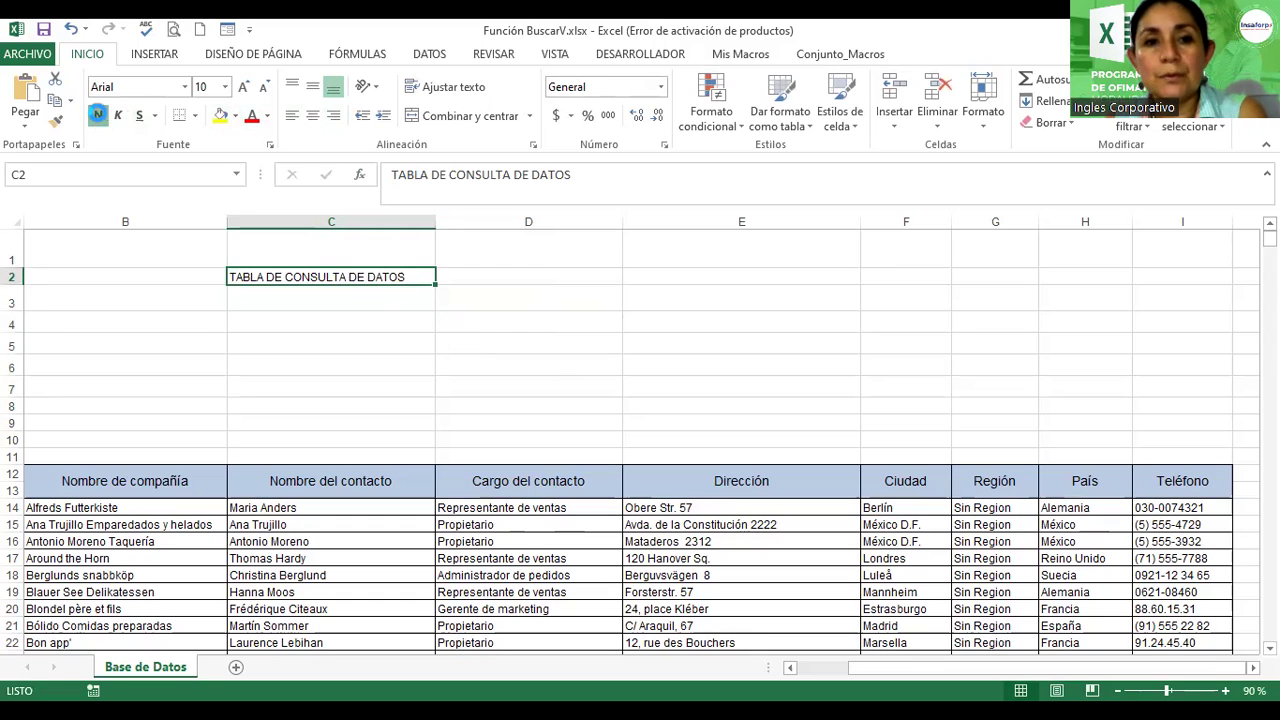
# - Make the title bold, merge and centre it across C2:D2, size 16, and autofit row 2
pyautogui.hotkey('ctrl', 'n')
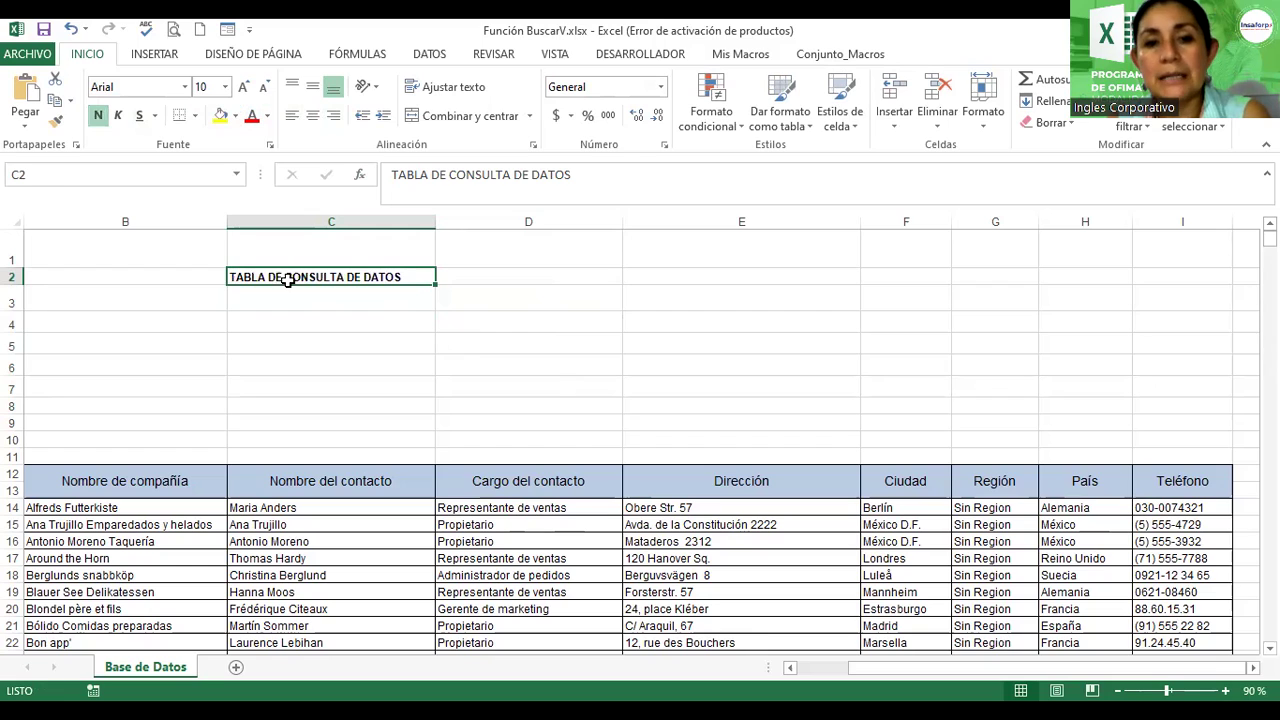
pyautogui.moveTo(288, 280); pyautogui.dragTo(616, 275)
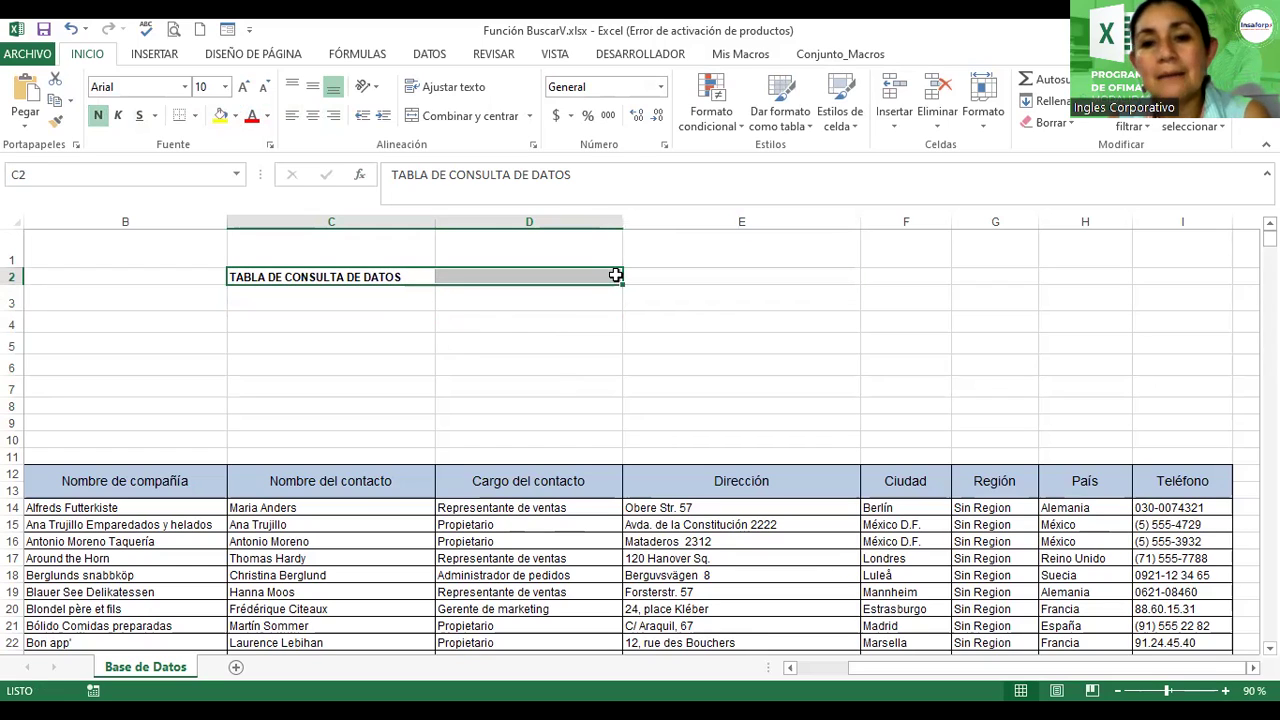
pyautogui.click(465, 116)
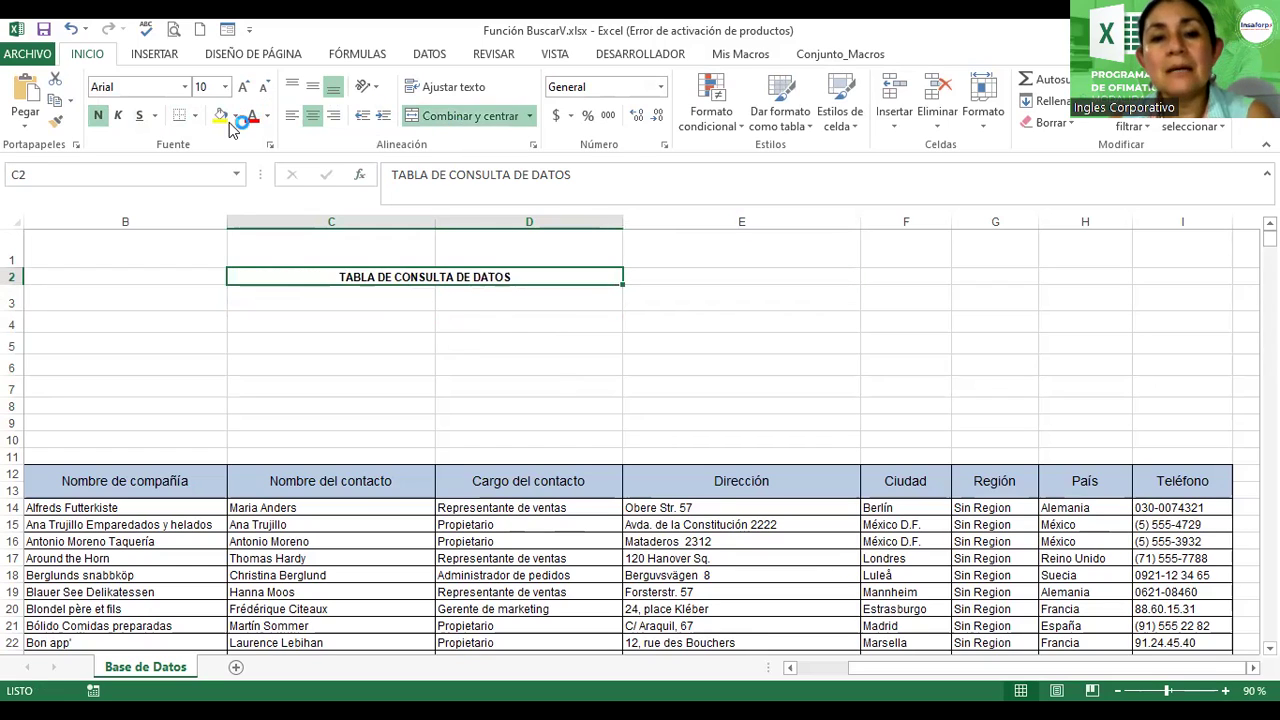
pyautogui.click(245, 88)
pyautogui.click(245, 88)
pyautogui.click(245, 88)
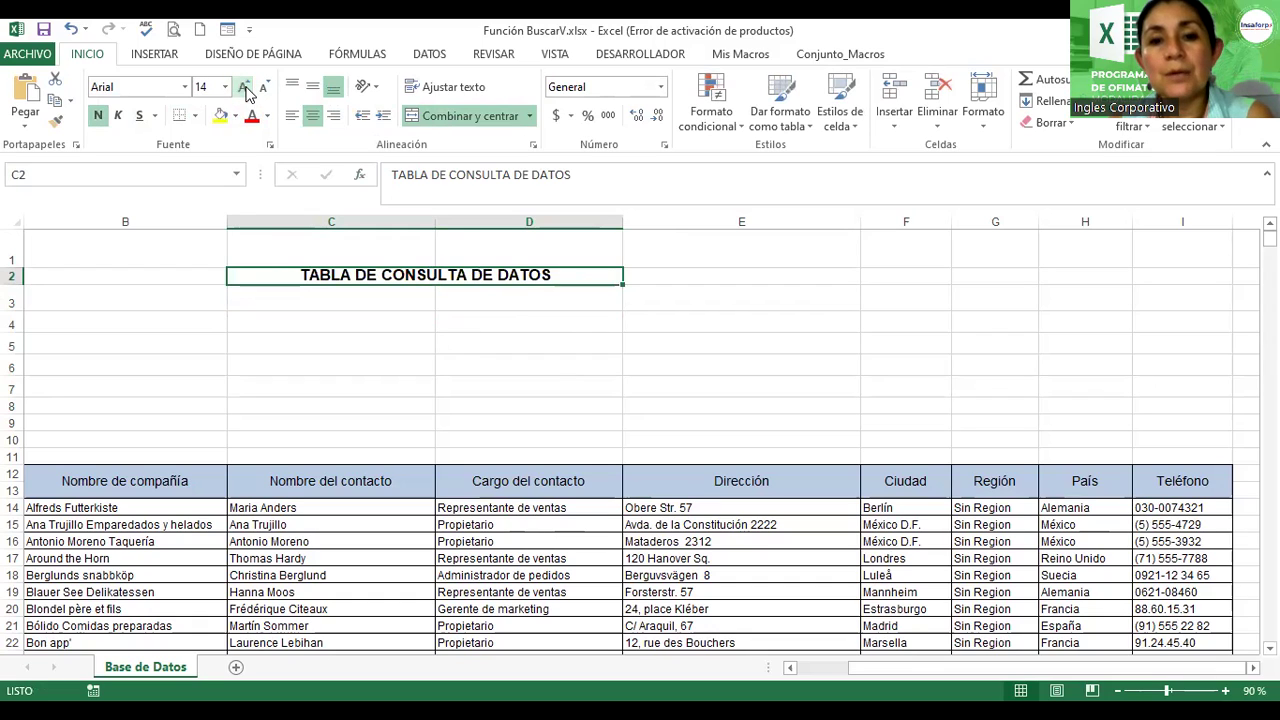
pyautogui.click(245, 88)
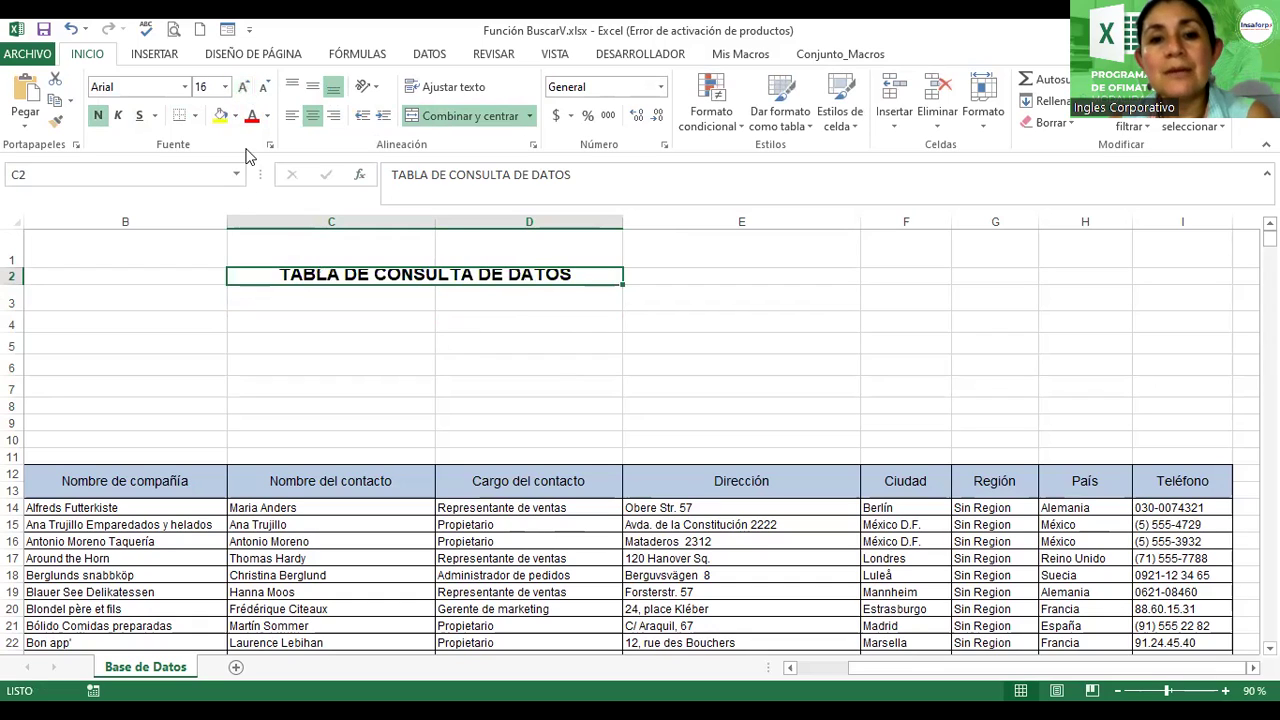
pyautogui.doubleClick(16, 286)
pyautogui.click(306, 326)
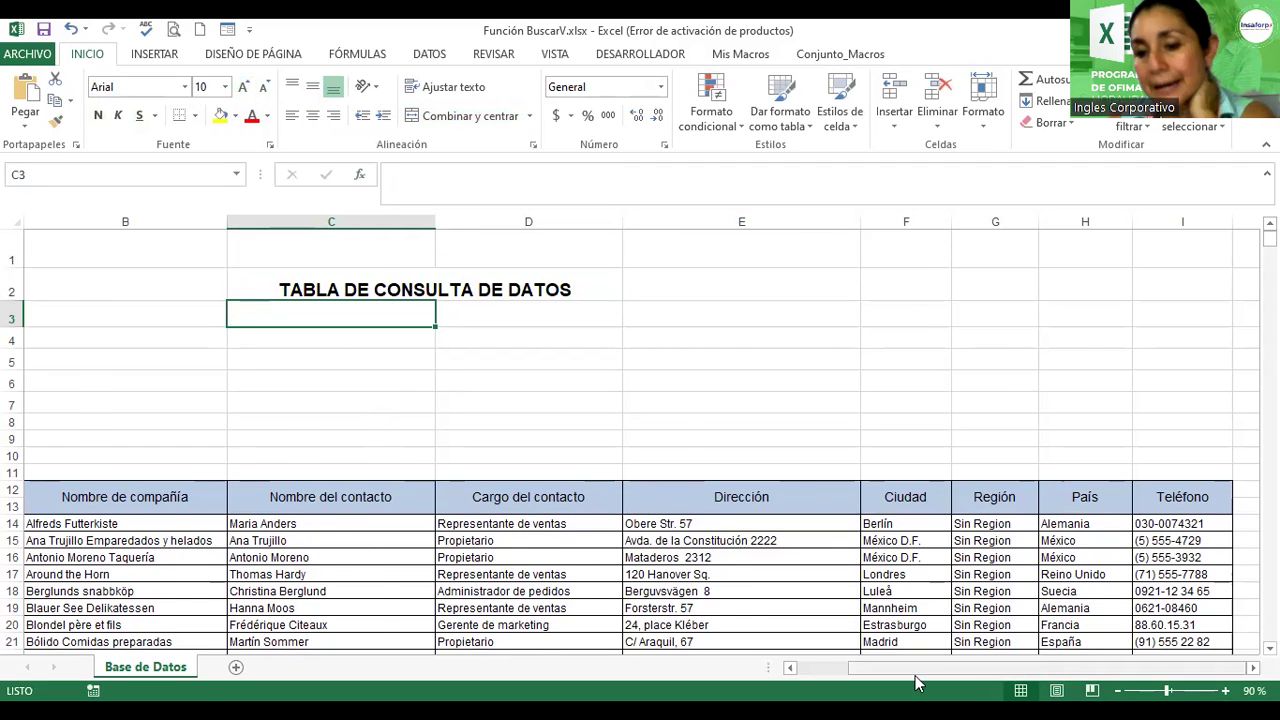
# - Label cell C3 'ID', correcting the typing mistakes
pyautogui.hscroll(-1, 916, 683)
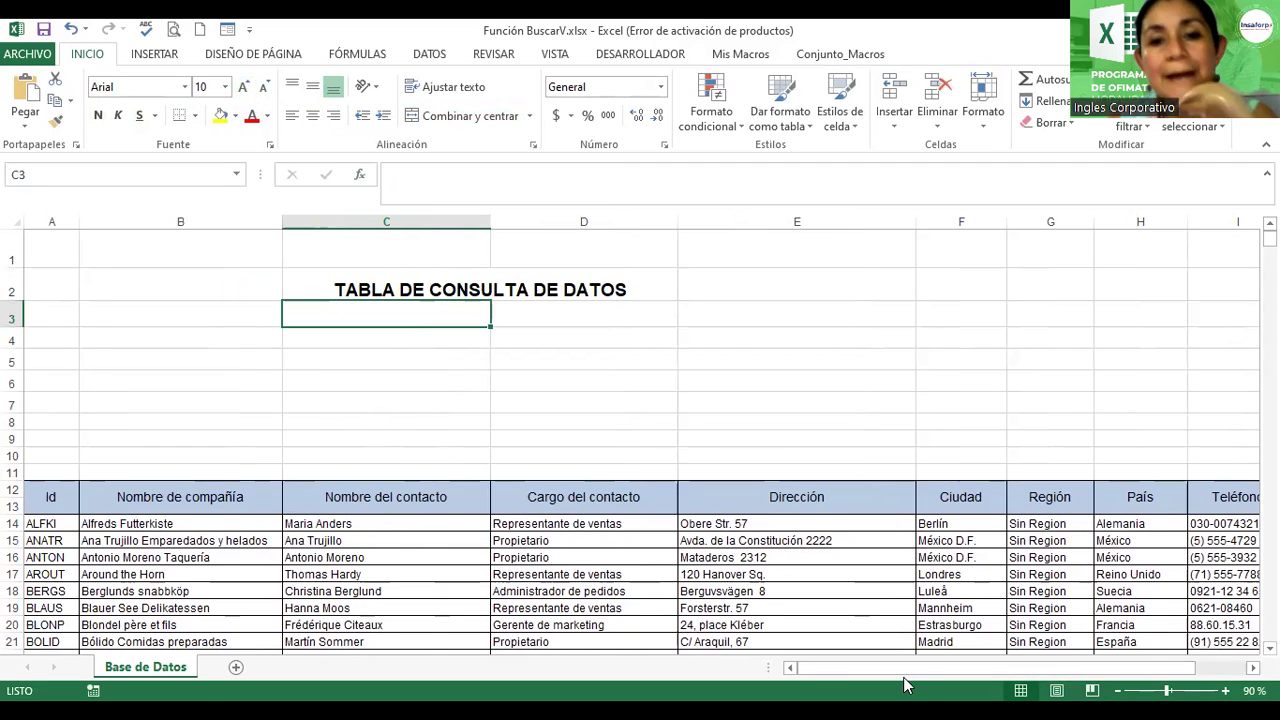
pyautogui.write('id')
pyautogui.press('BackSpace')
pyautogui.press('BackSpace')
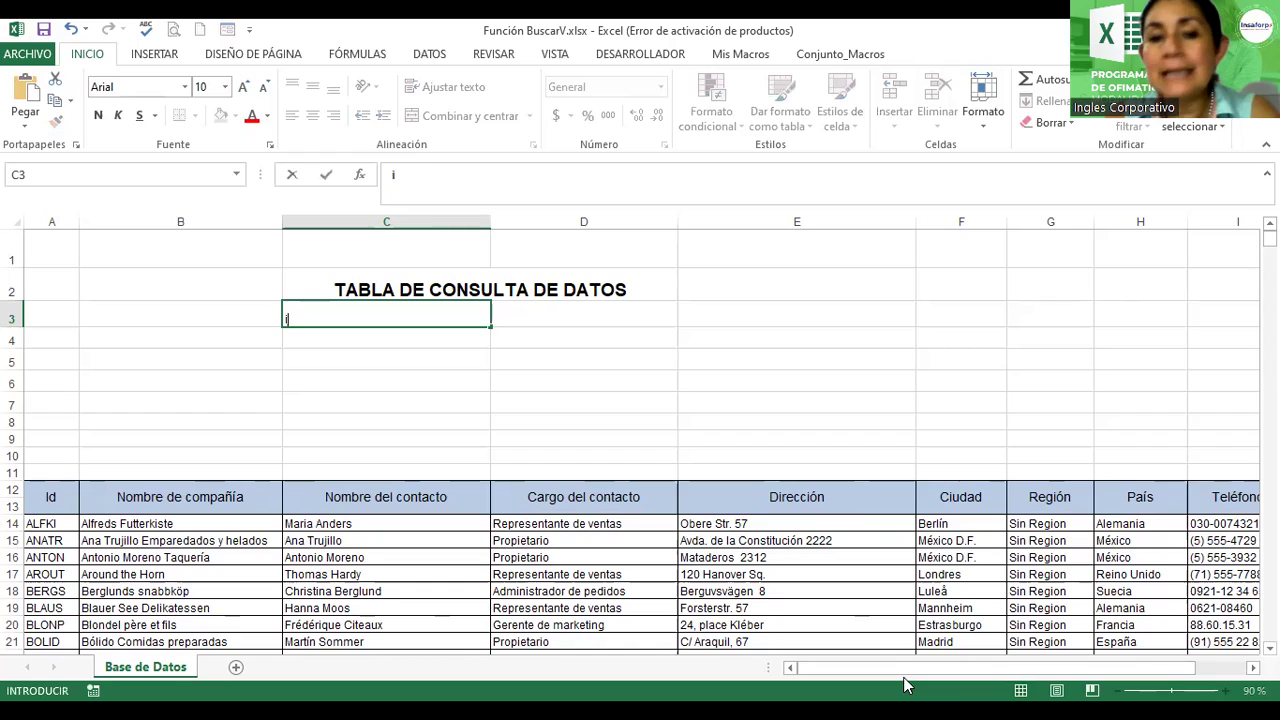
pyautogui.write('id')
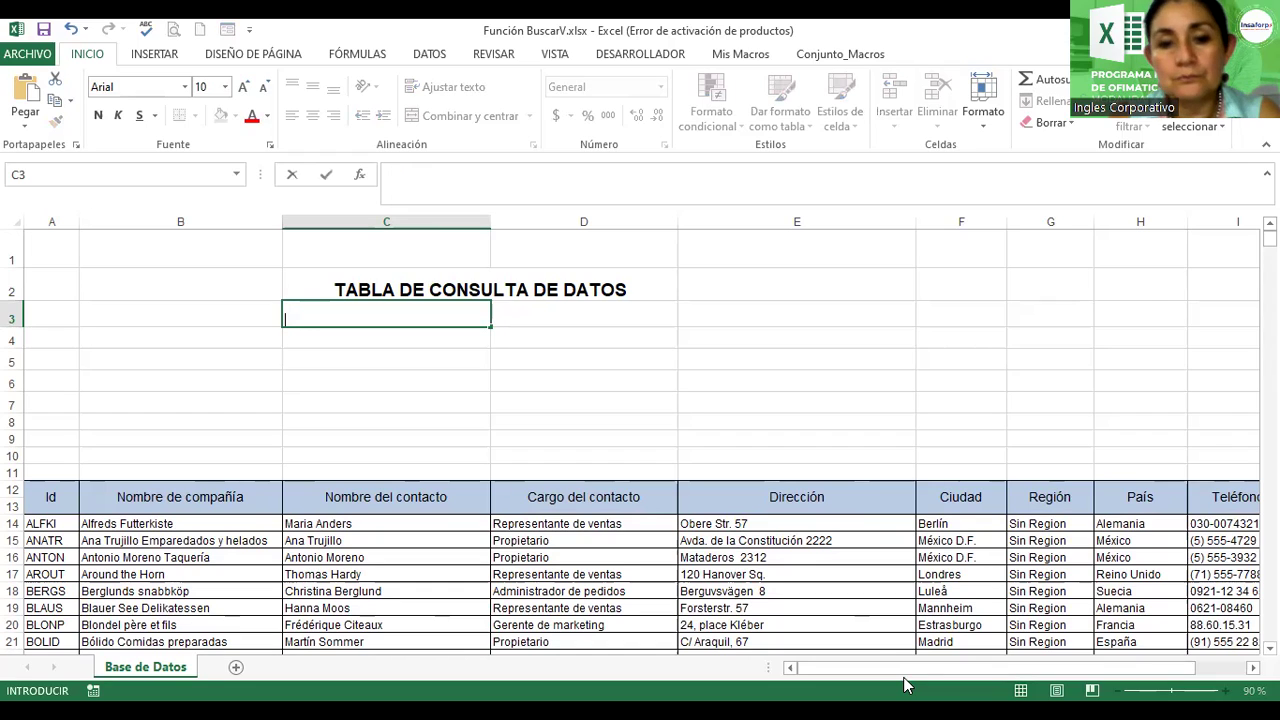
pyautogui.write('id')
pyautogui.press('BackSpace')
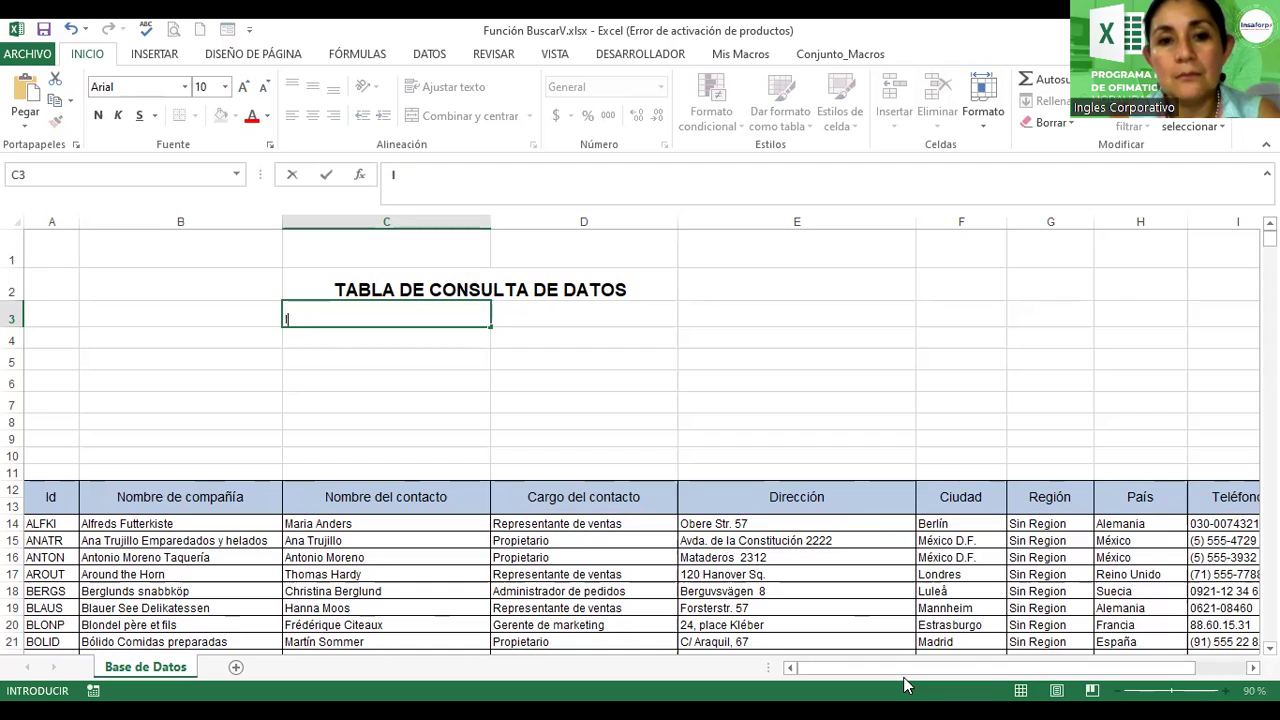
pyautogui.press('Return')
pyautogui.press('Up')
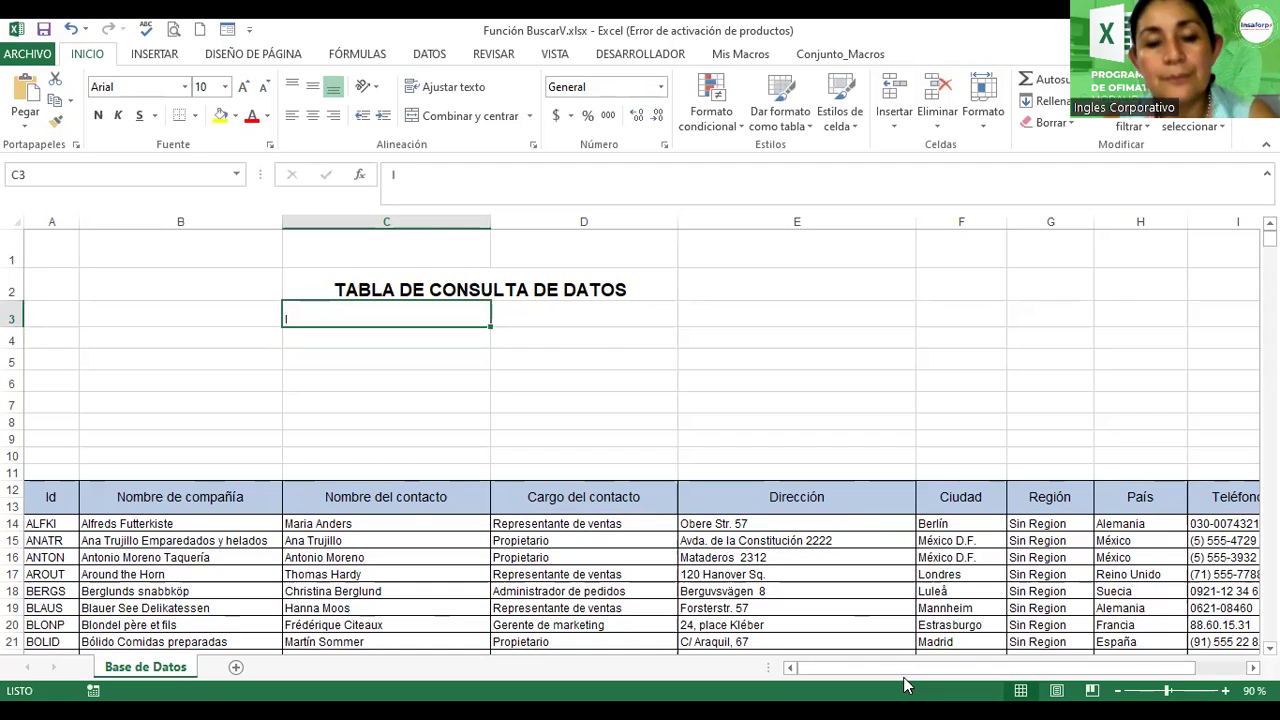
pyautogui.press('F2')
pyautogui.write('2')
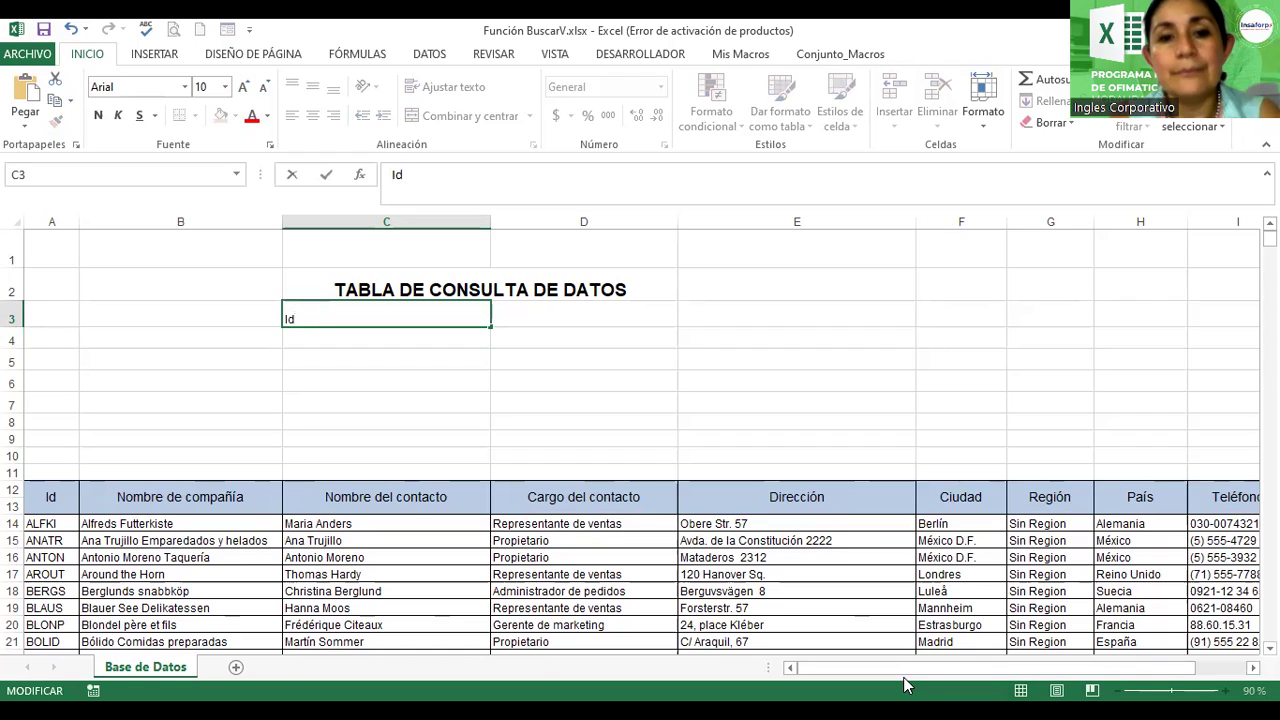
pyautogui.press('Return')
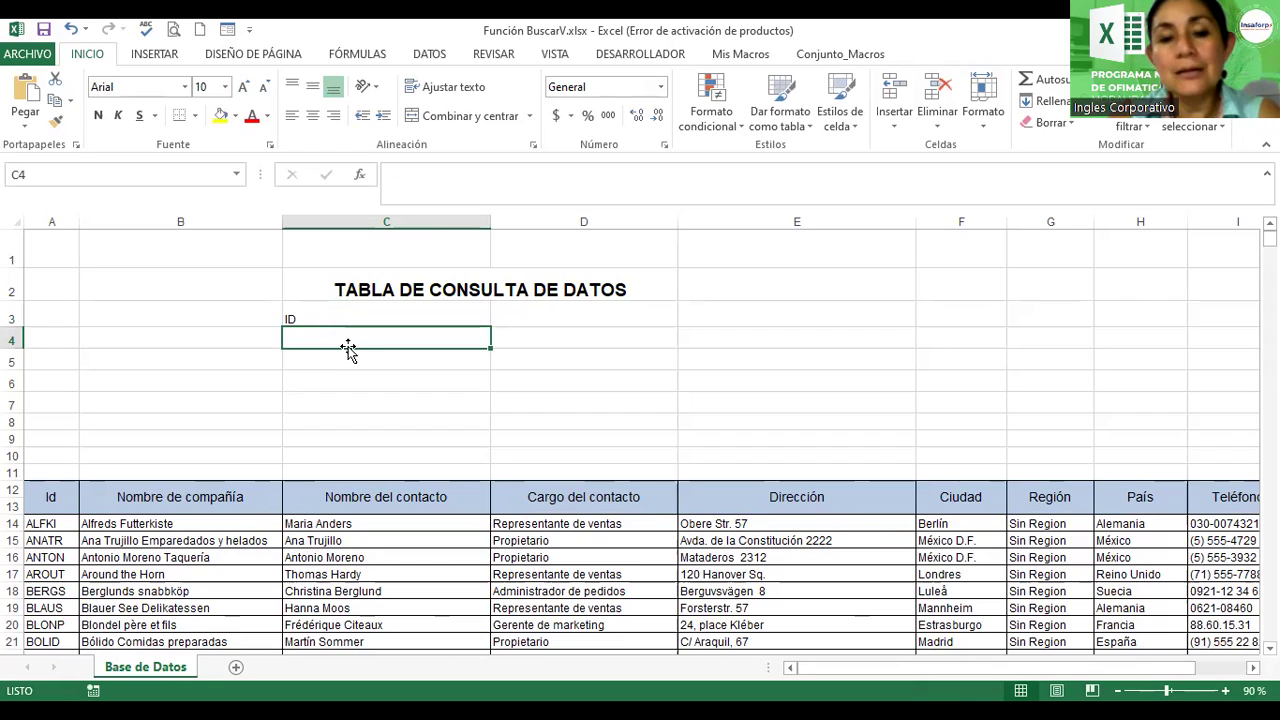
# - Enter 'Nombre del Contacto', 'Ciudad' and 'País' in C4, C5 and C6
pyautogui.write('NO')
pyautogui.press('BackSpace')
pyautogui.press('BackSpace')
pyautogui.write('Nombre del Contacto')
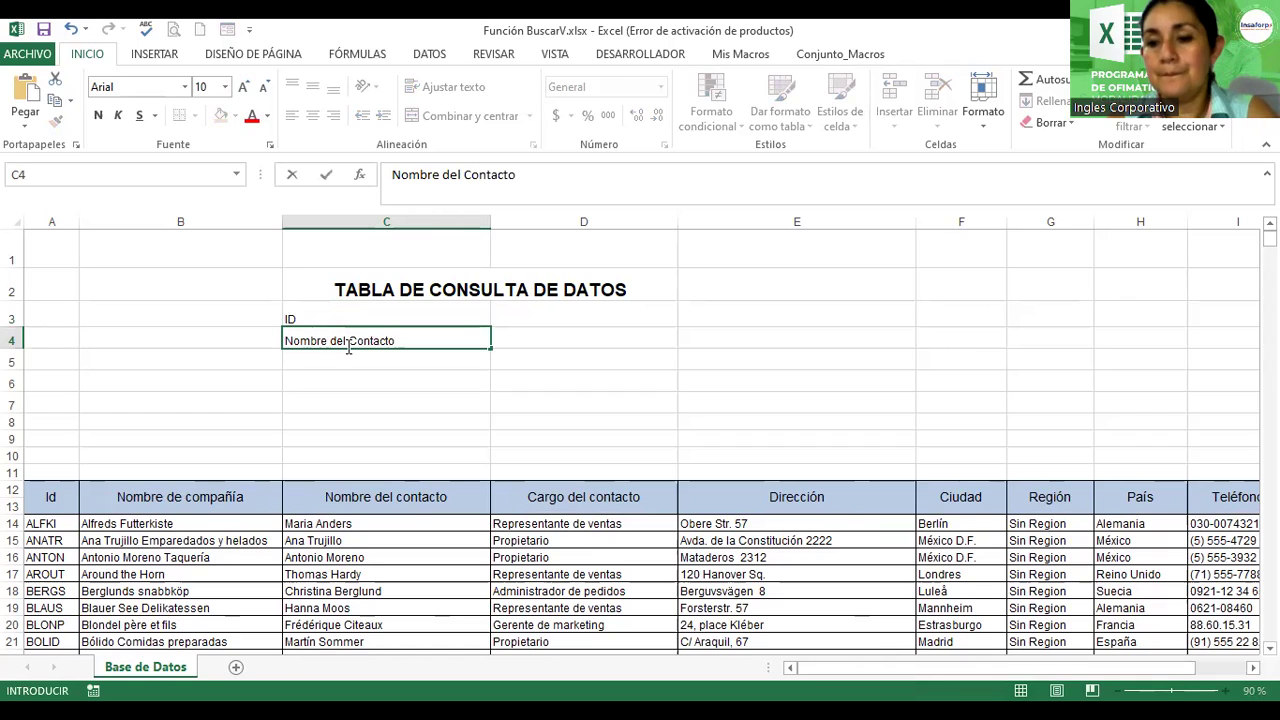
pyautogui.press('Return')
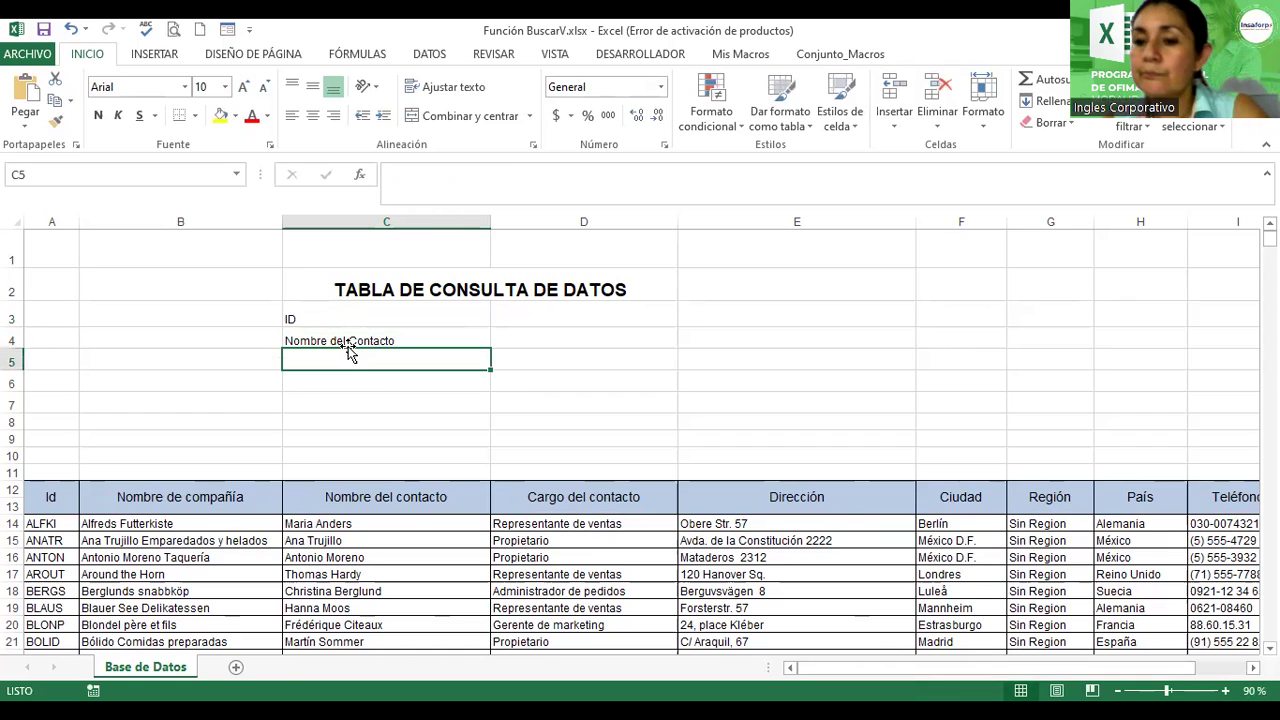
pyautogui.write('Ciudad')
pyautogui.press('Return')
pyautogui.moveTo(934, 668); pyautogui.dragTo(1083, 675)
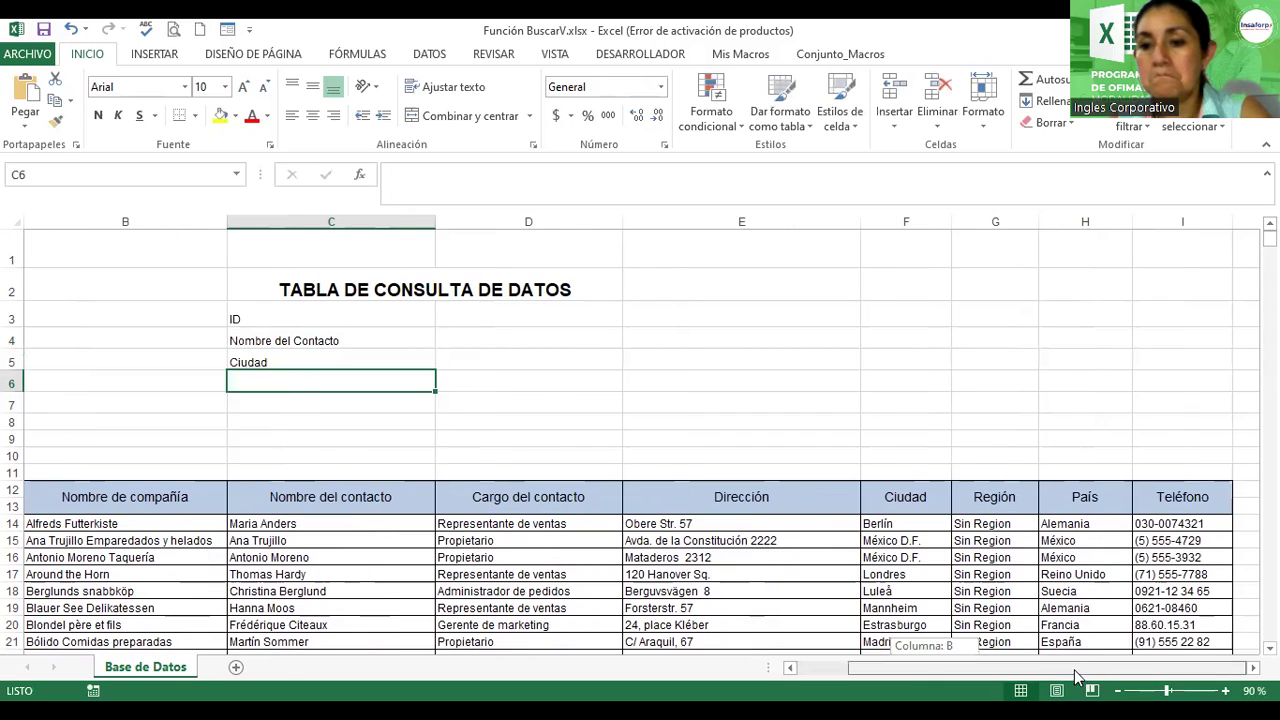
pyautogui.write('País')
pyautogui.press('Return')
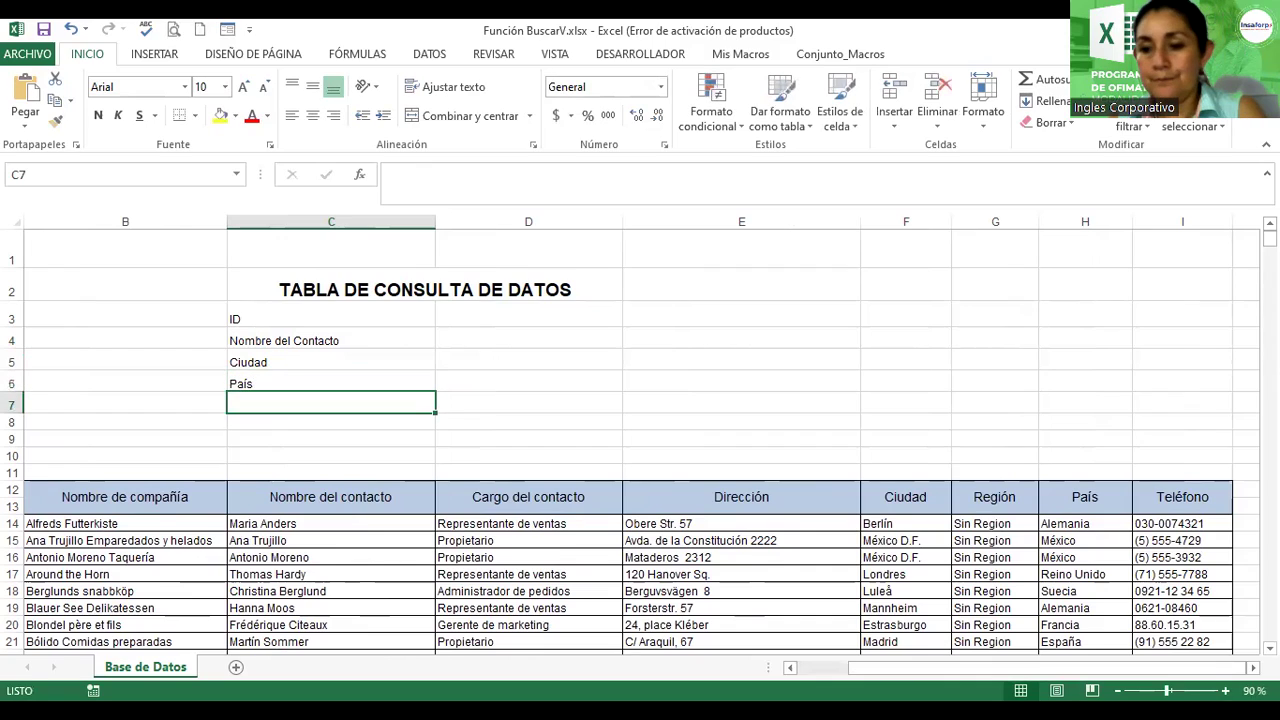
# - Zoom the sheet to 130% and select the lookup table area C2:D6
pyautogui.click(1225, 690)
pyautogui.click(1225, 690)
pyautogui.click(1225, 690)
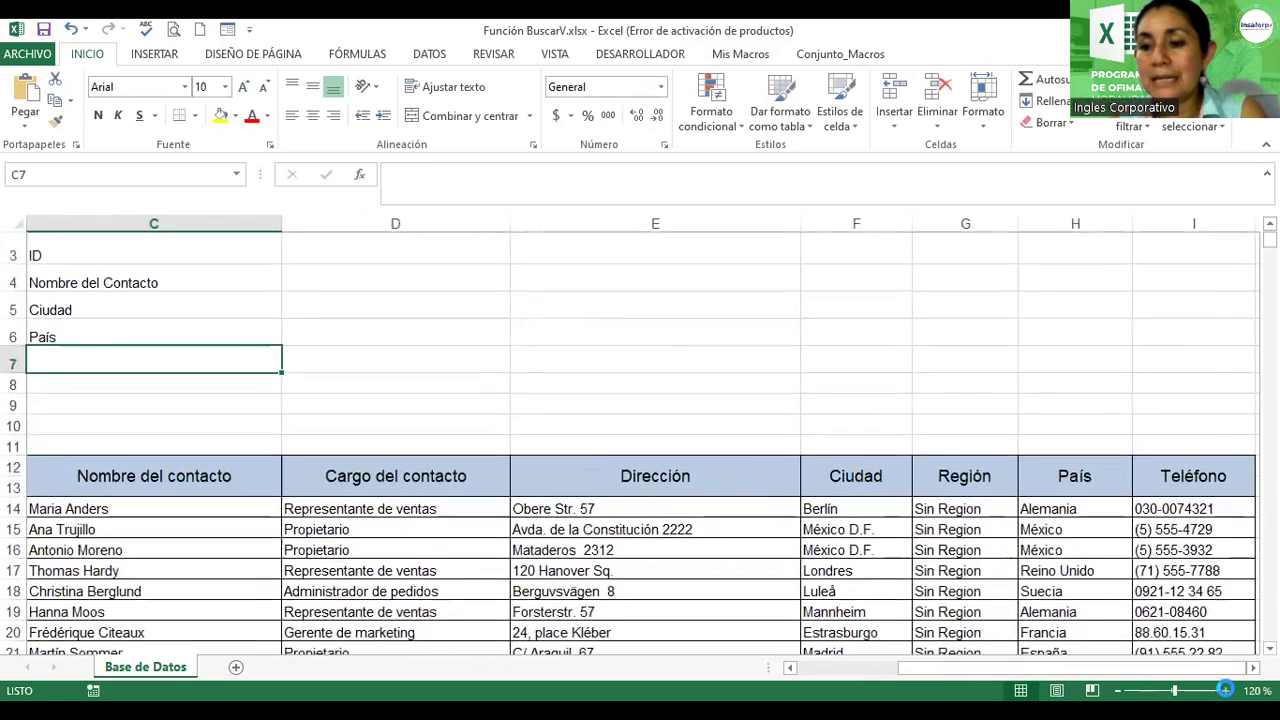
pyautogui.click(1225, 690)
pyautogui.moveTo(1155, 677); pyautogui.dragTo(1052, 668)
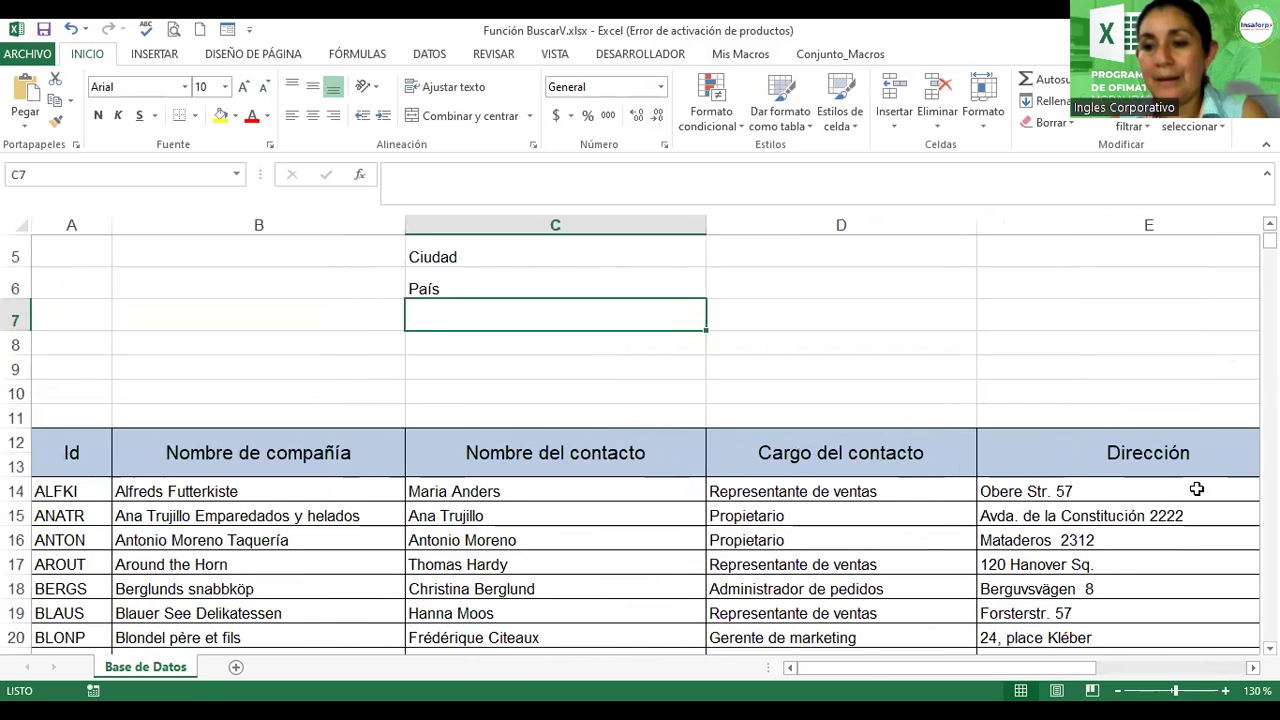
pyautogui.scroll(2, 640, 437)
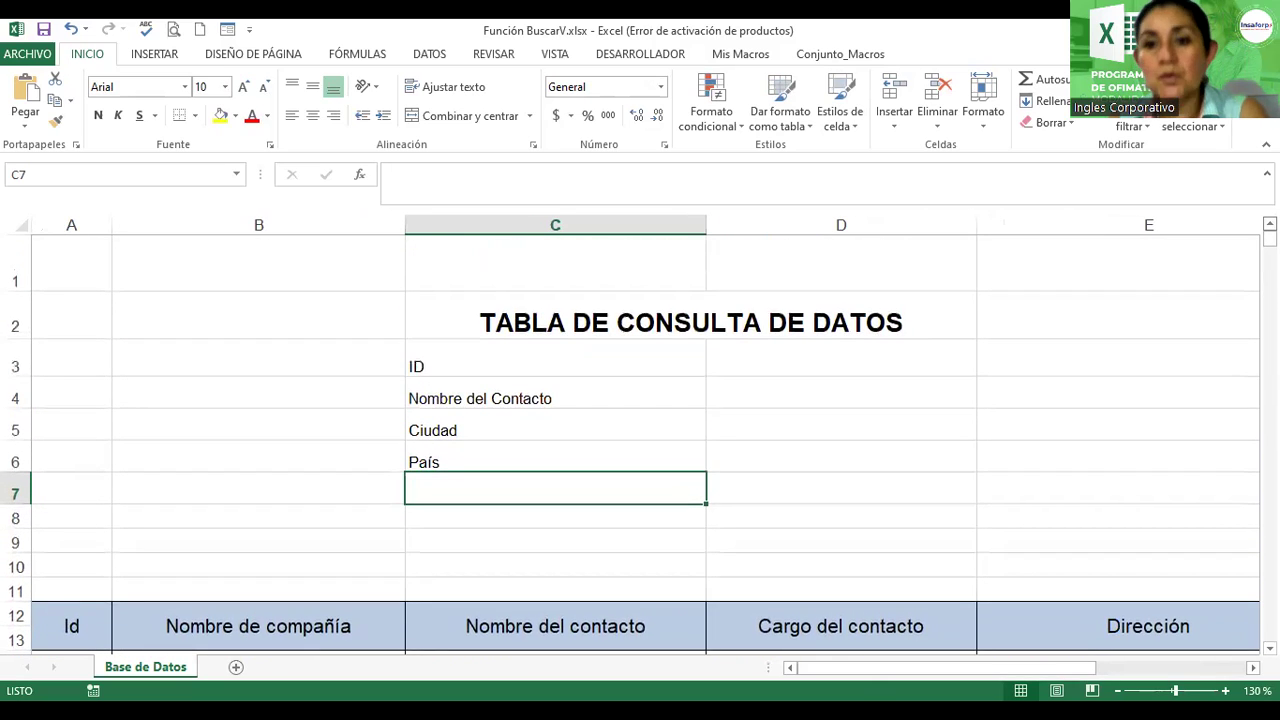
pyautogui.moveTo(525, 316); pyautogui.dragTo(537, 460)
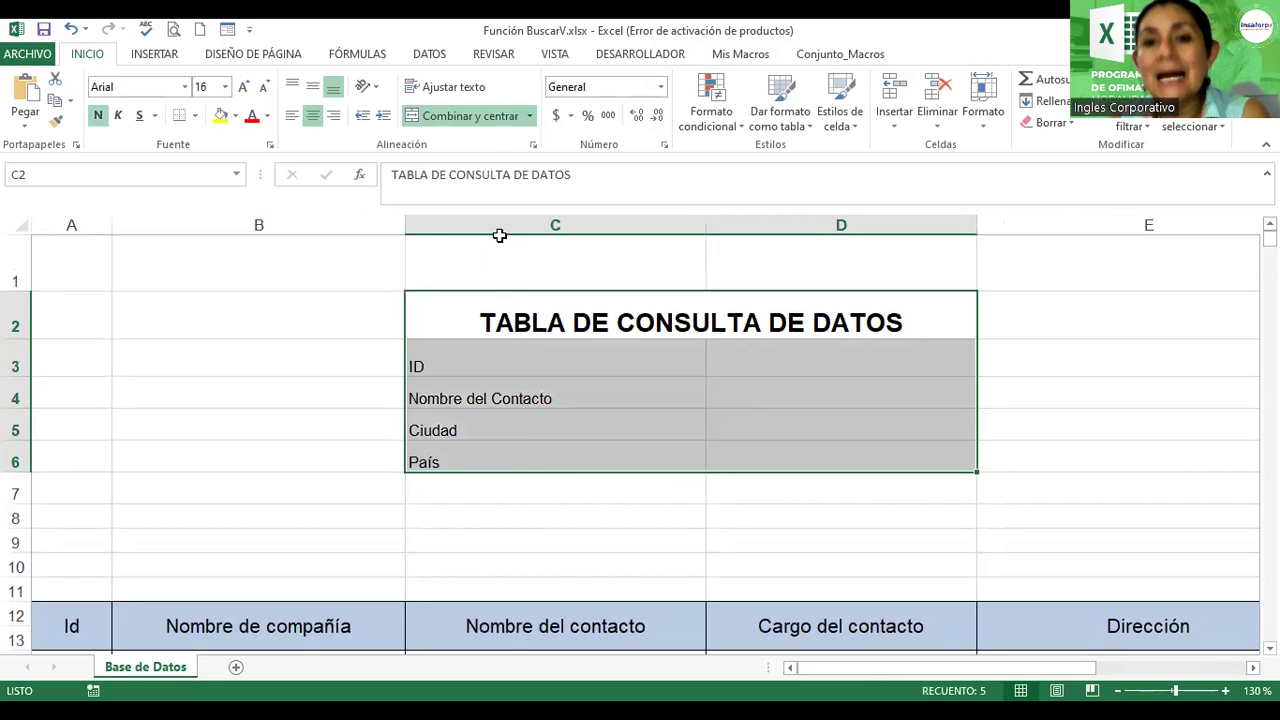
# - Give C2:D6 all borders plus a thick box outline
pyautogui.click(197, 120)
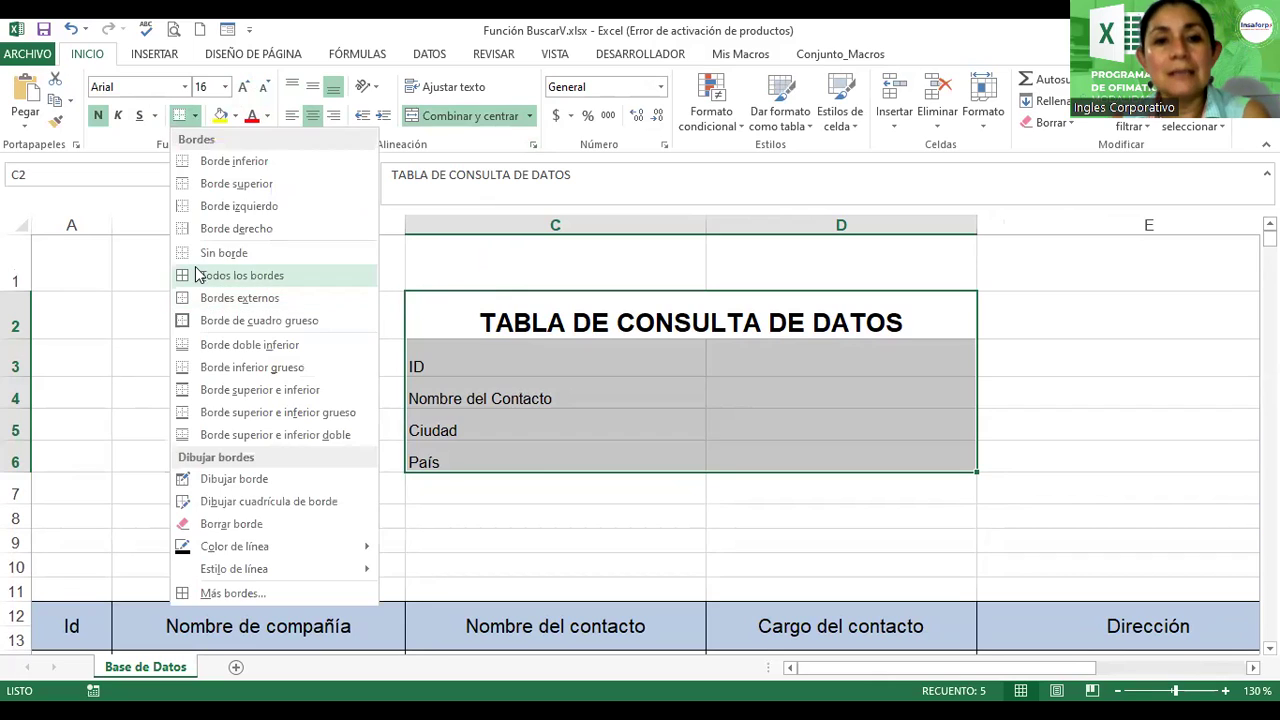
pyautogui.click(202, 271)
pyautogui.click(197, 120)
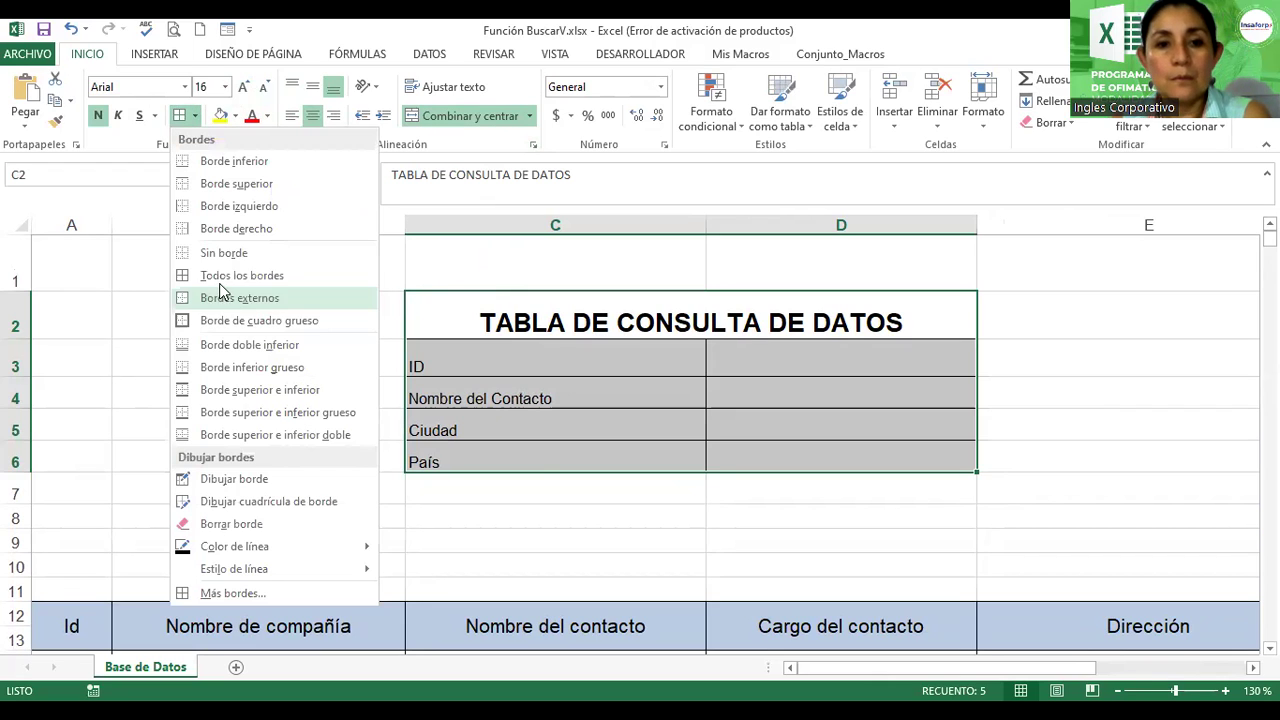
pyautogui.click(229, 320)
# - Make the C3:C6 labels bold at size 12 and centre the ID label
pyautogui.click(565, 392)
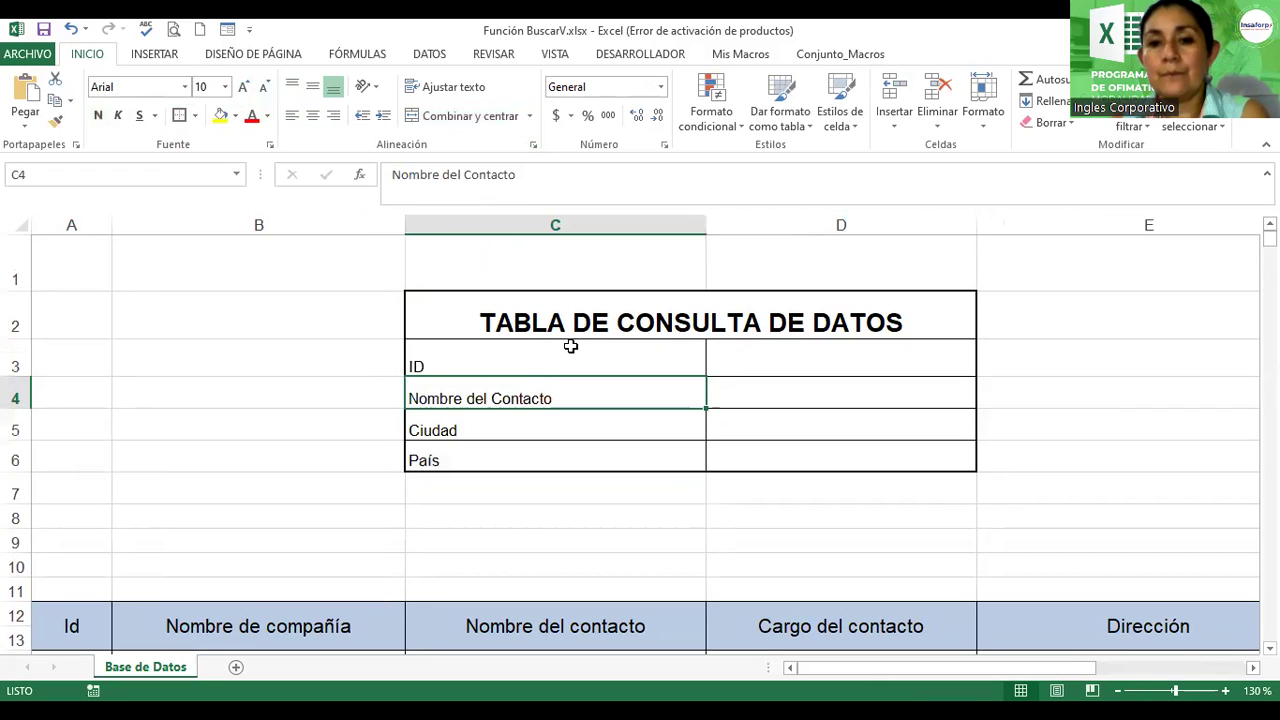
pyautogui.moveTo(567, 352); pyautogui.dragTo(550, 458)
pyautogui.click(99, 115)
pyautogui.click(244, 87)
pyautogui.click(244, 87)
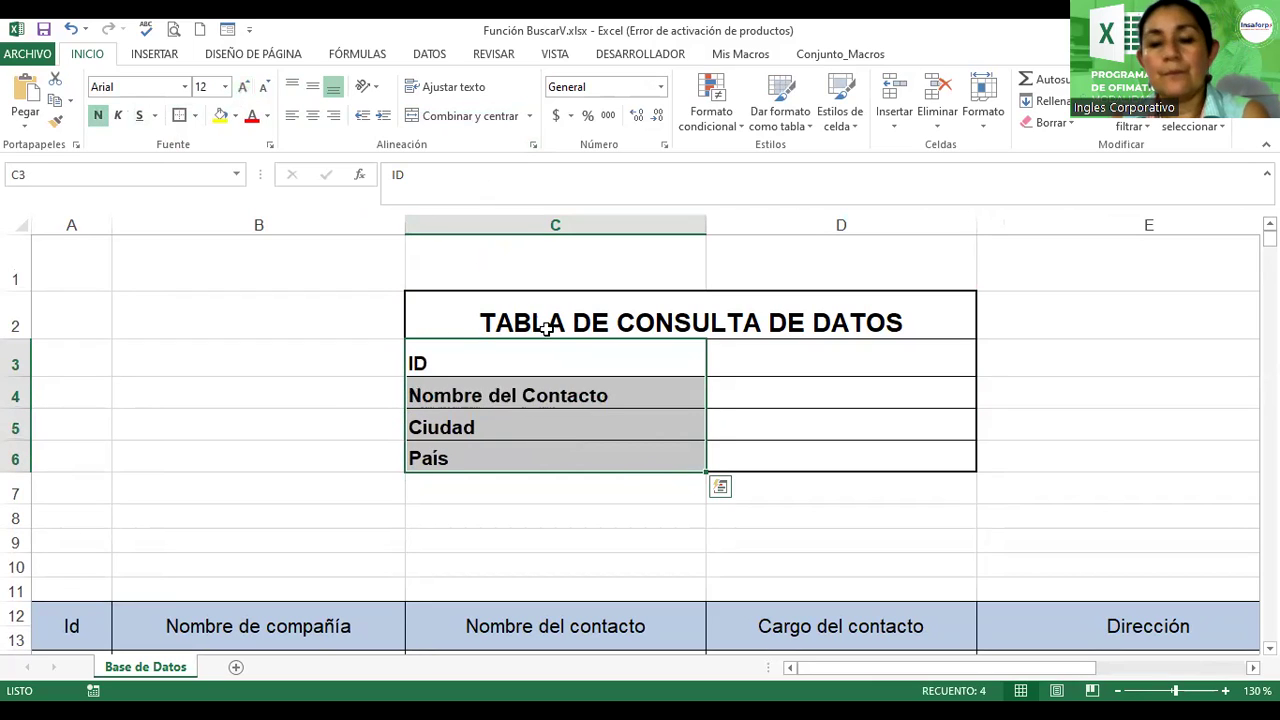
pyautogui.click(477, 358)
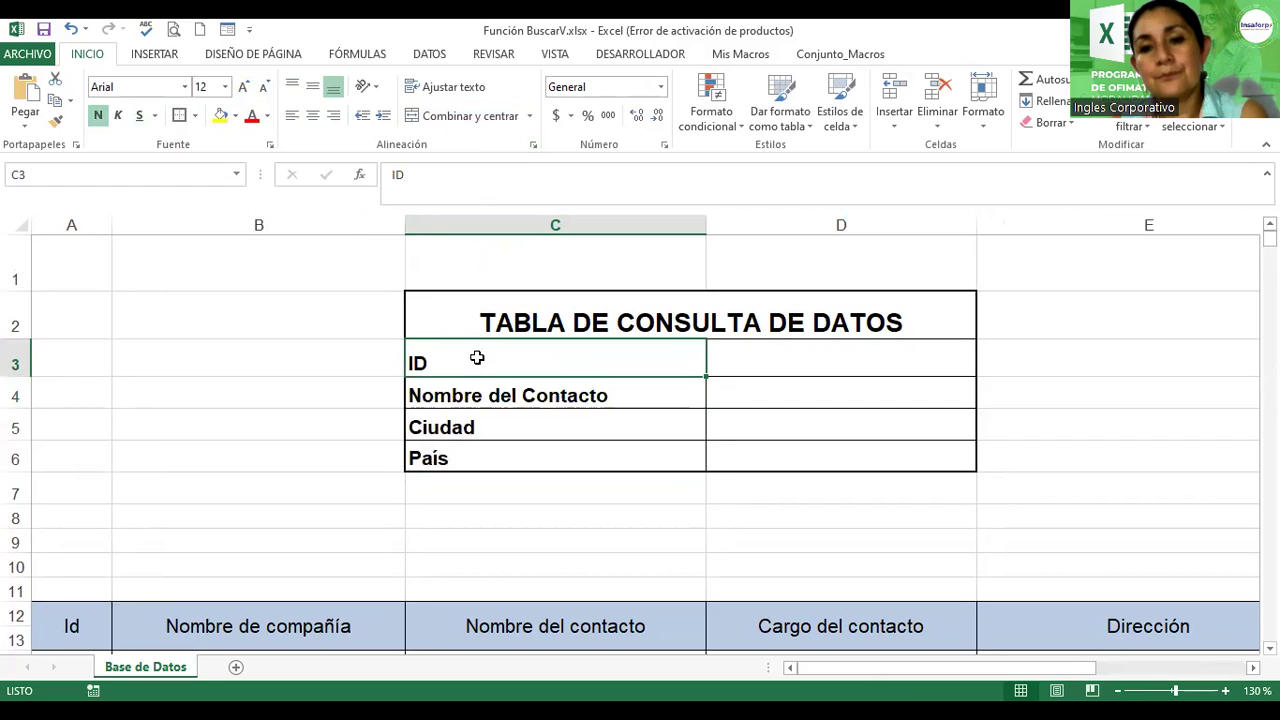
pyautogui.click(313, 115)
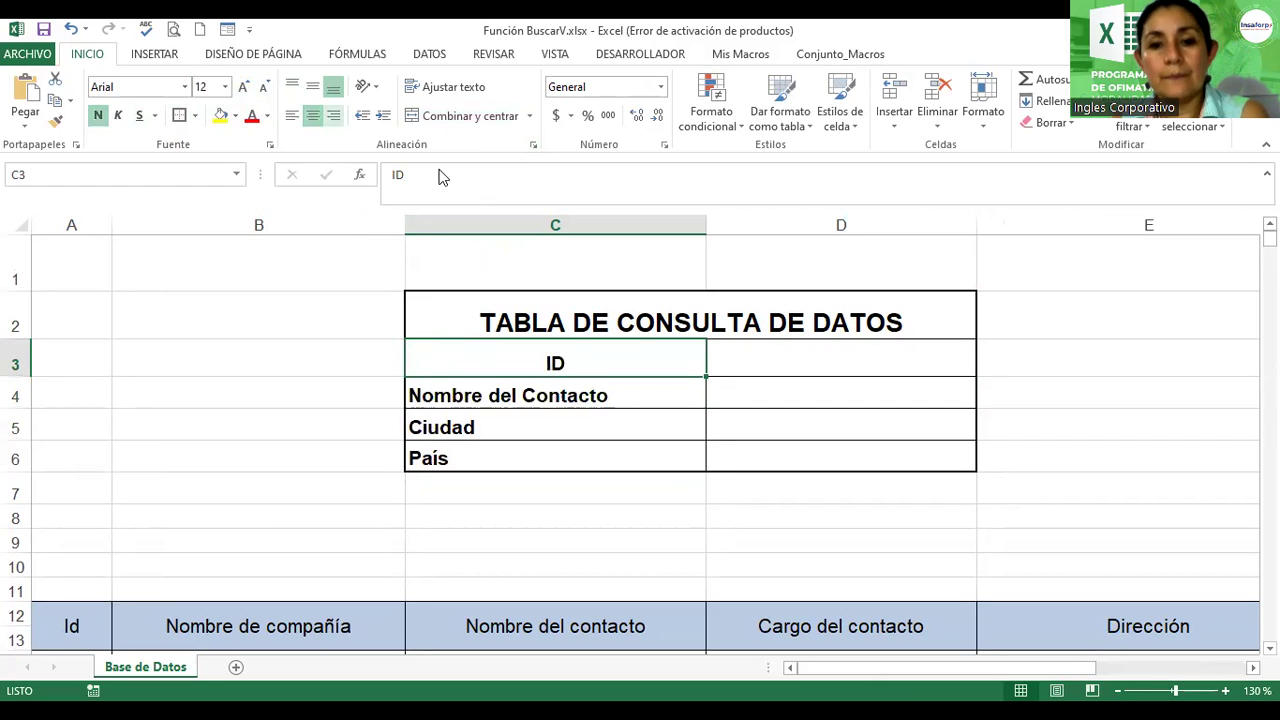
pyautogui.click(555, 314)
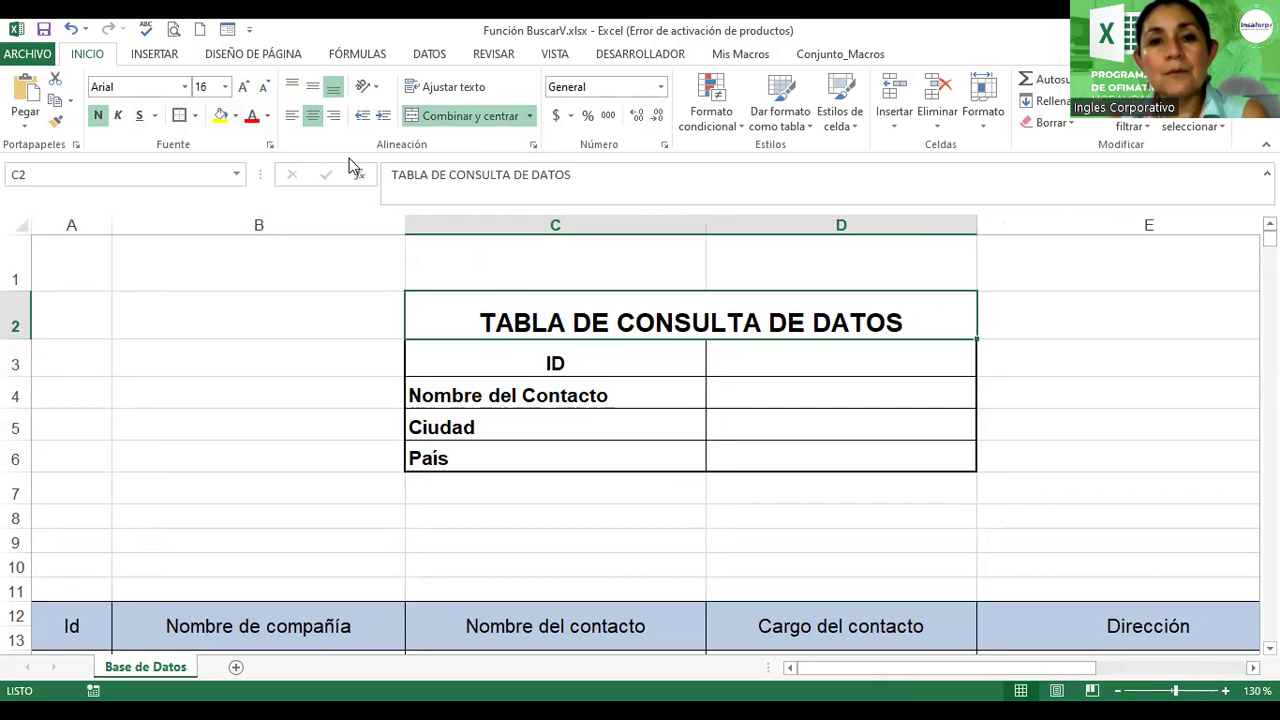
# - Fill the merged title cell with a two-colour blue gradient shaded diagonally down
pyautogui.click(534, 148)
pyautogui.click(282, 89)
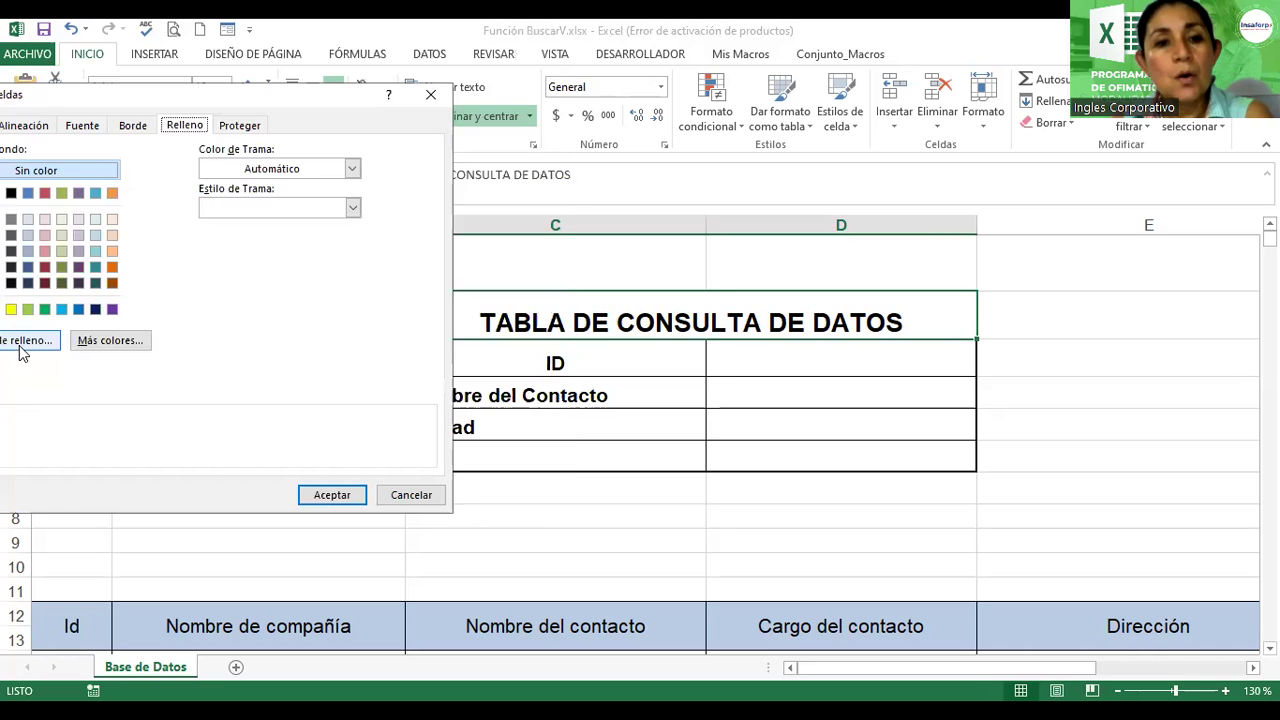
pyautogui.click(24, 341)
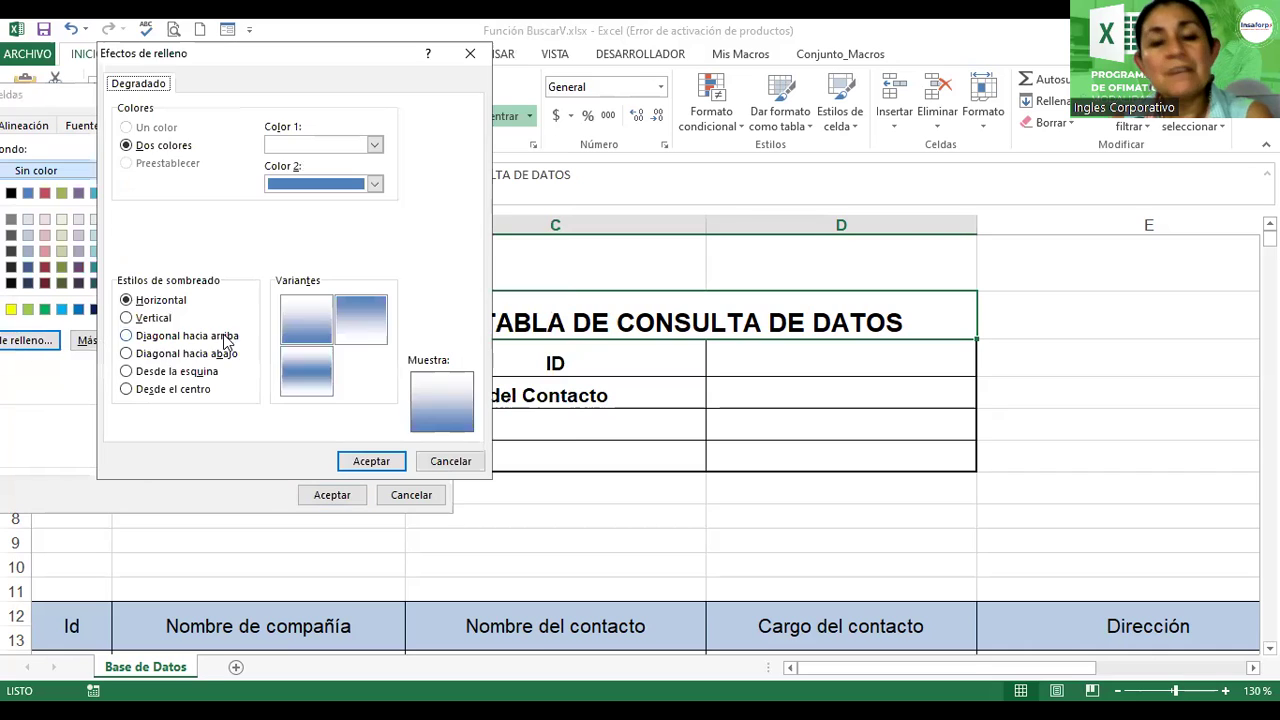
pyautogui.click(150, 354)
pyautogui.click(311, 323)
pyautogui.click(371, 461)
pyautogui.click(322, 497)
pyautogui.click(929, 437)
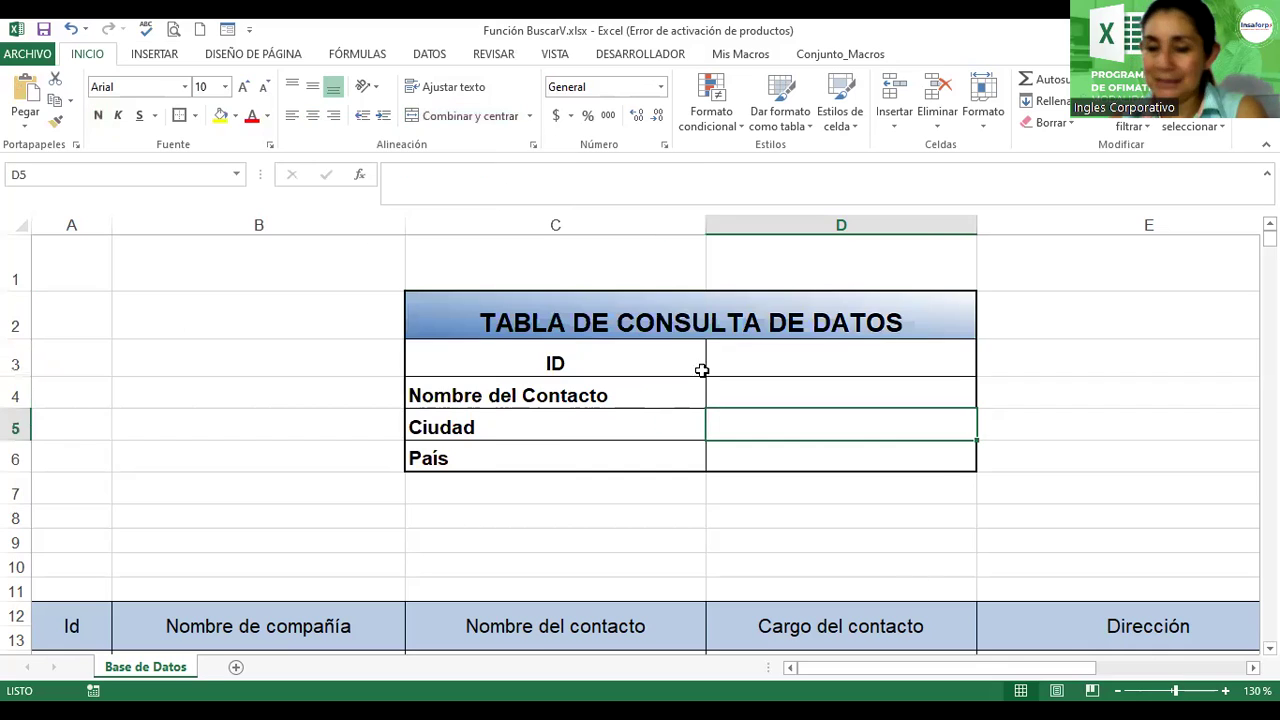
pyautogui.click(702, 309)
# - Fill value cells D3:D6 with the light orange/peach theme colour
pyautogui.moveTo(785, 366); pyautogui.dragTo(786, 458)
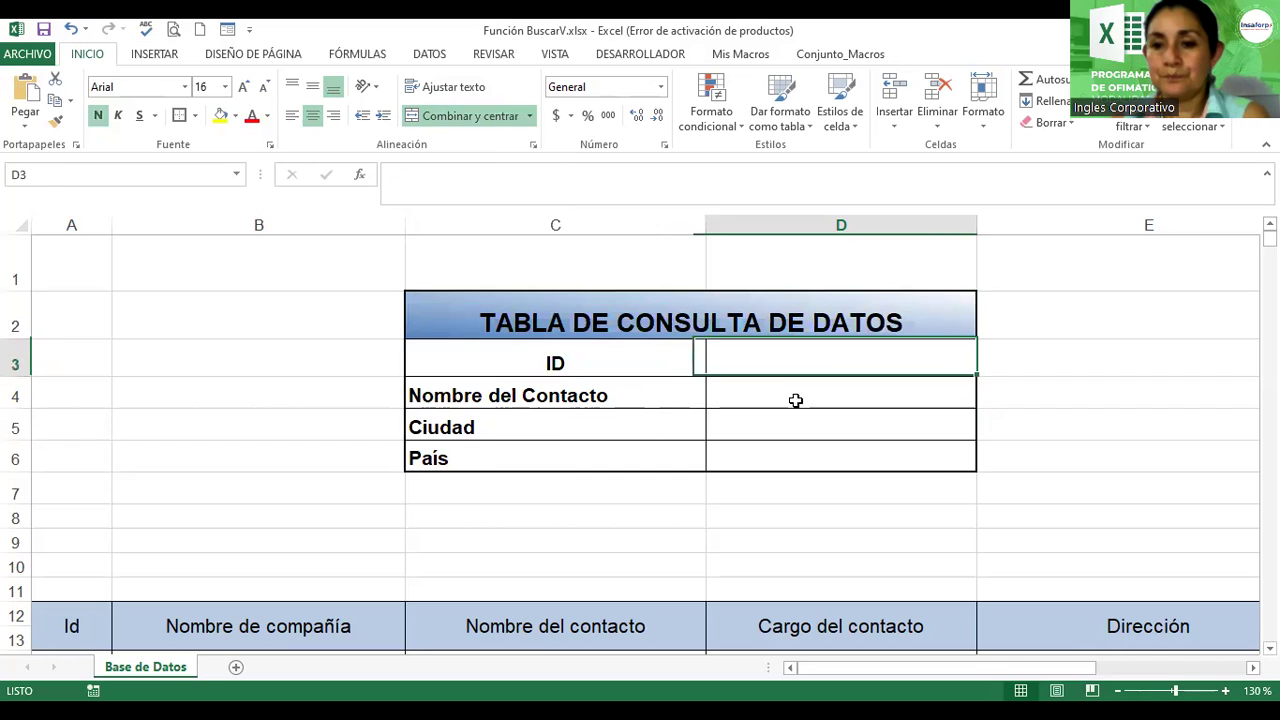
pyautogui.click(235, 115)
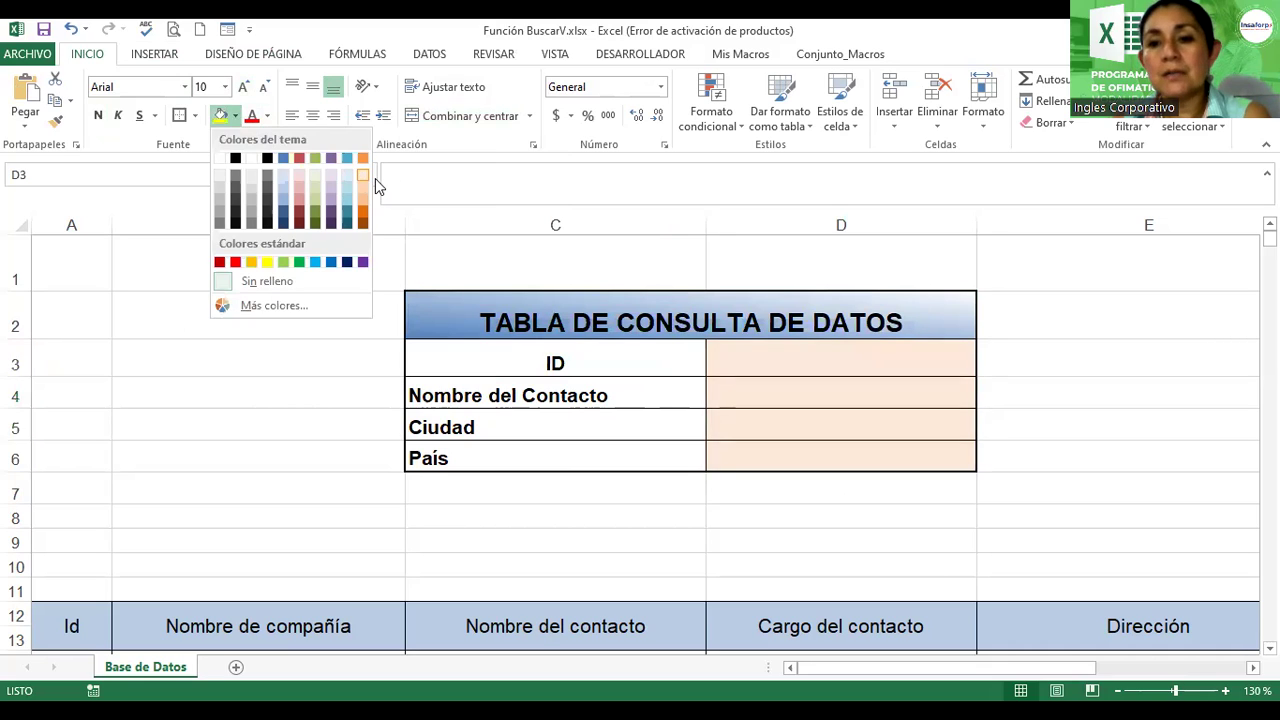
pyautogui.click(831, 356)
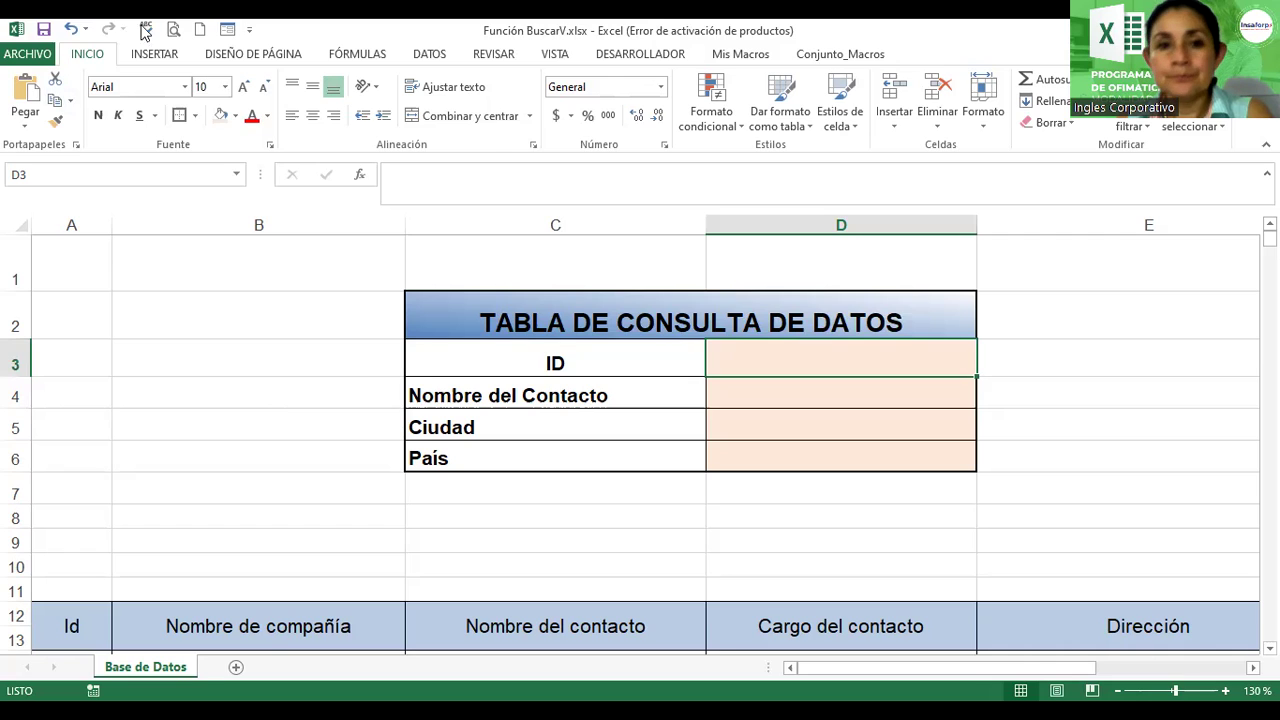
# - Draw a right-pointing block arrow just left of the table's row labels
pyautogui.click(154, 54)
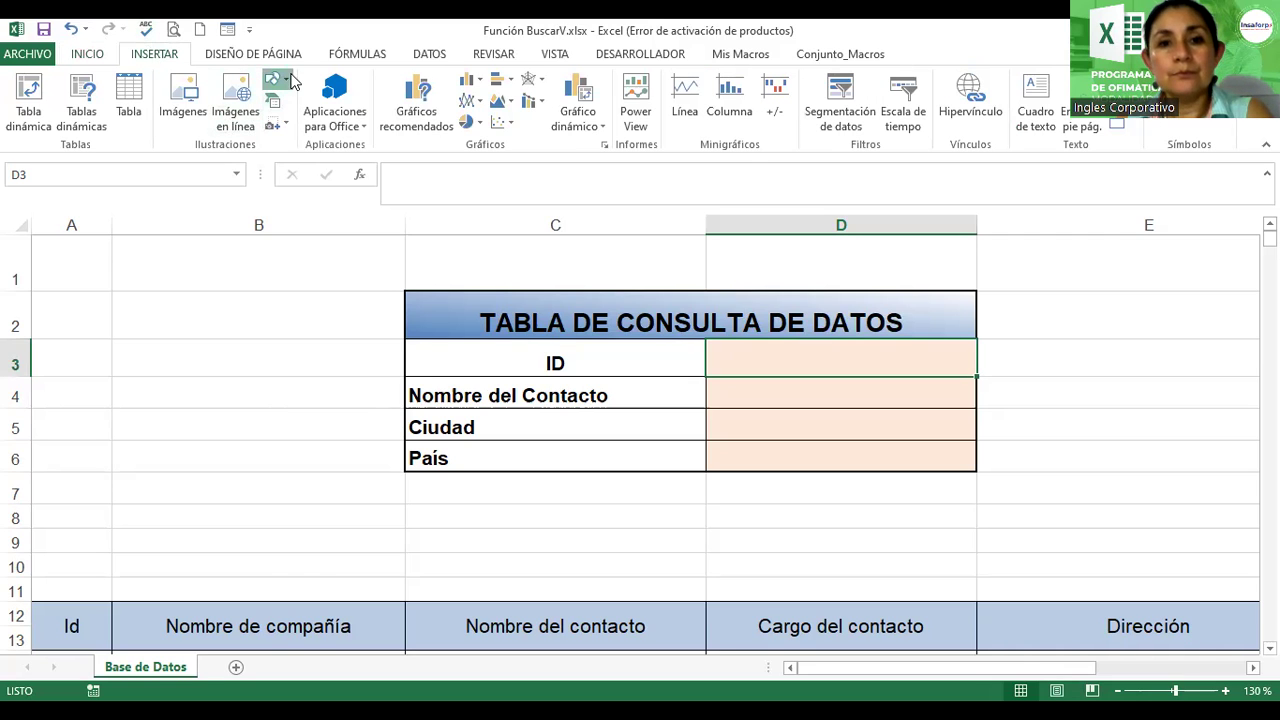
pyautogui.click(290, 80)
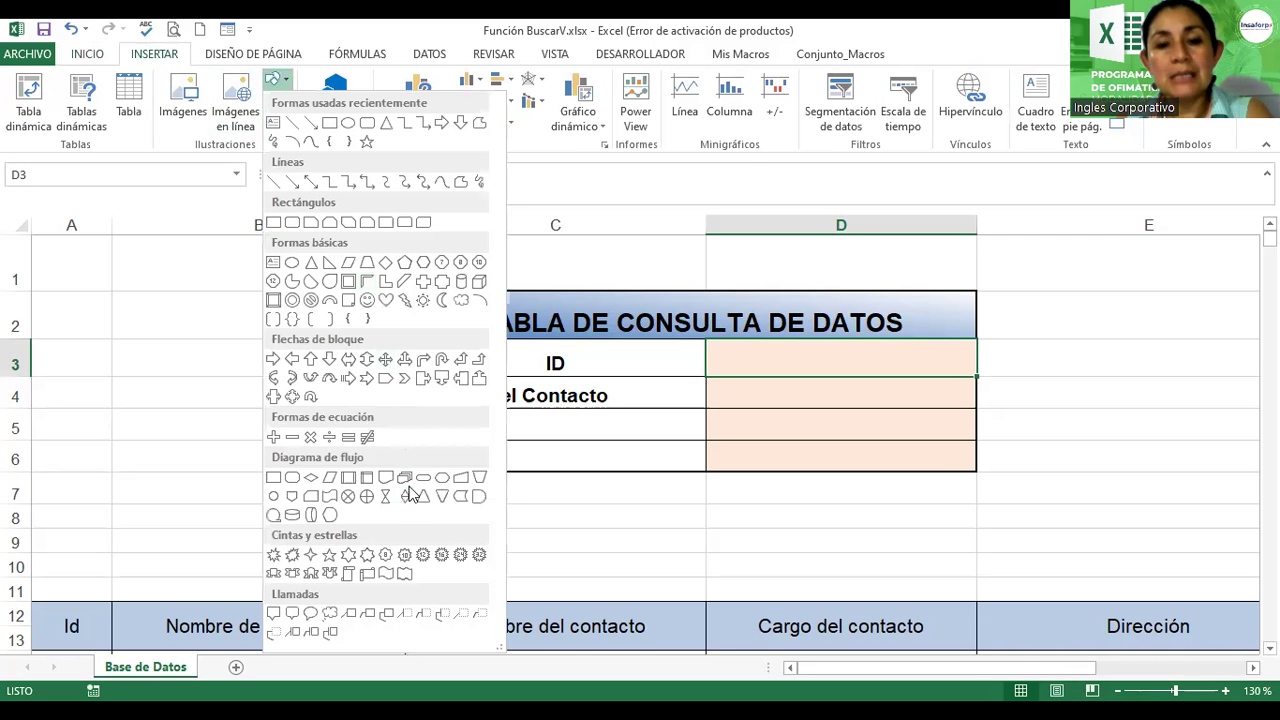
pyautogui.click(348, 378)
pyautogui.moveTo(113, 357); pyautogui.dragTo(356, 467)
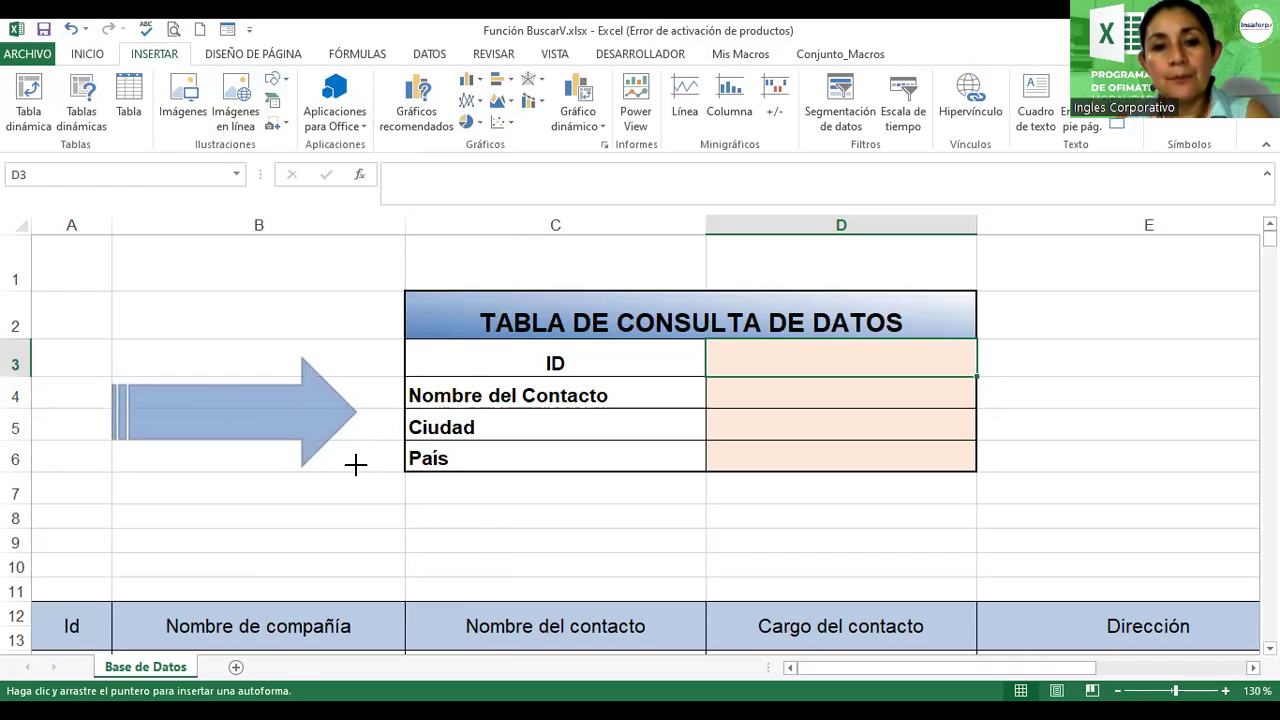
pyautogui.moveTo(280, 412); pyautogui.dragTo(302, 400)
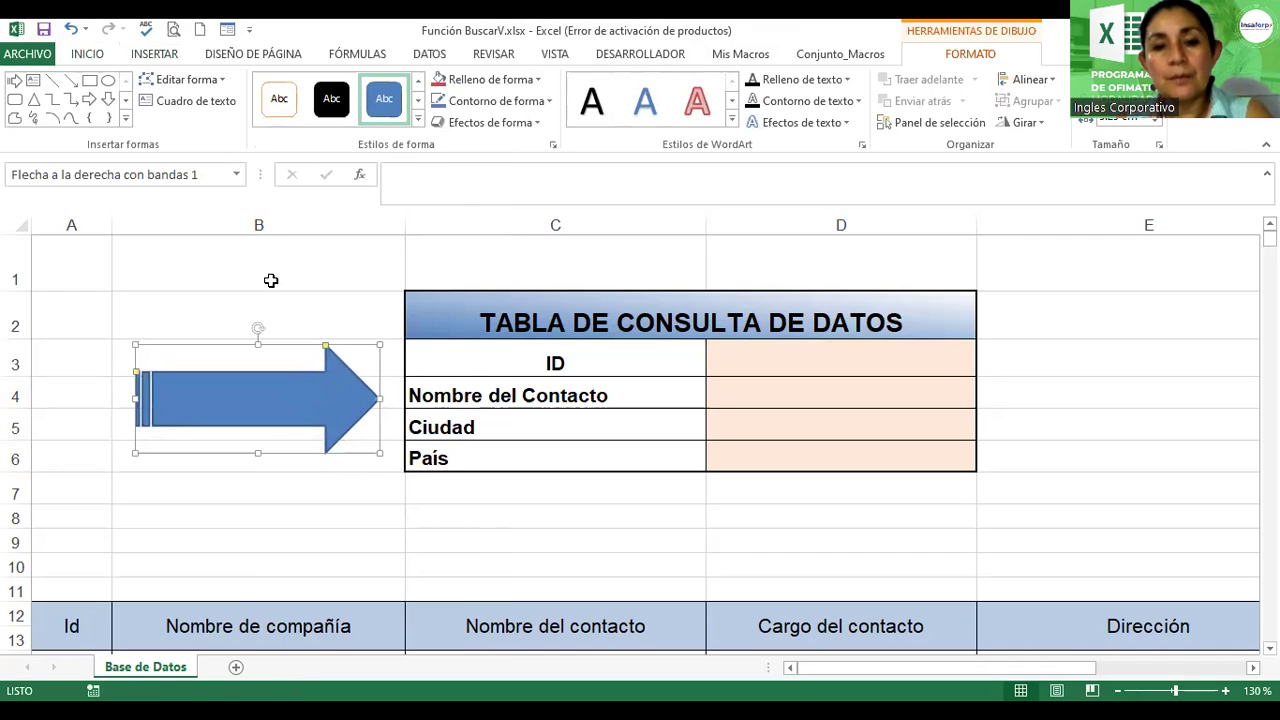
# - Apply the red shape style to the arrow and return to cell D3
pyautogui.click(418, 121)
pyautogui.click(389, 209)
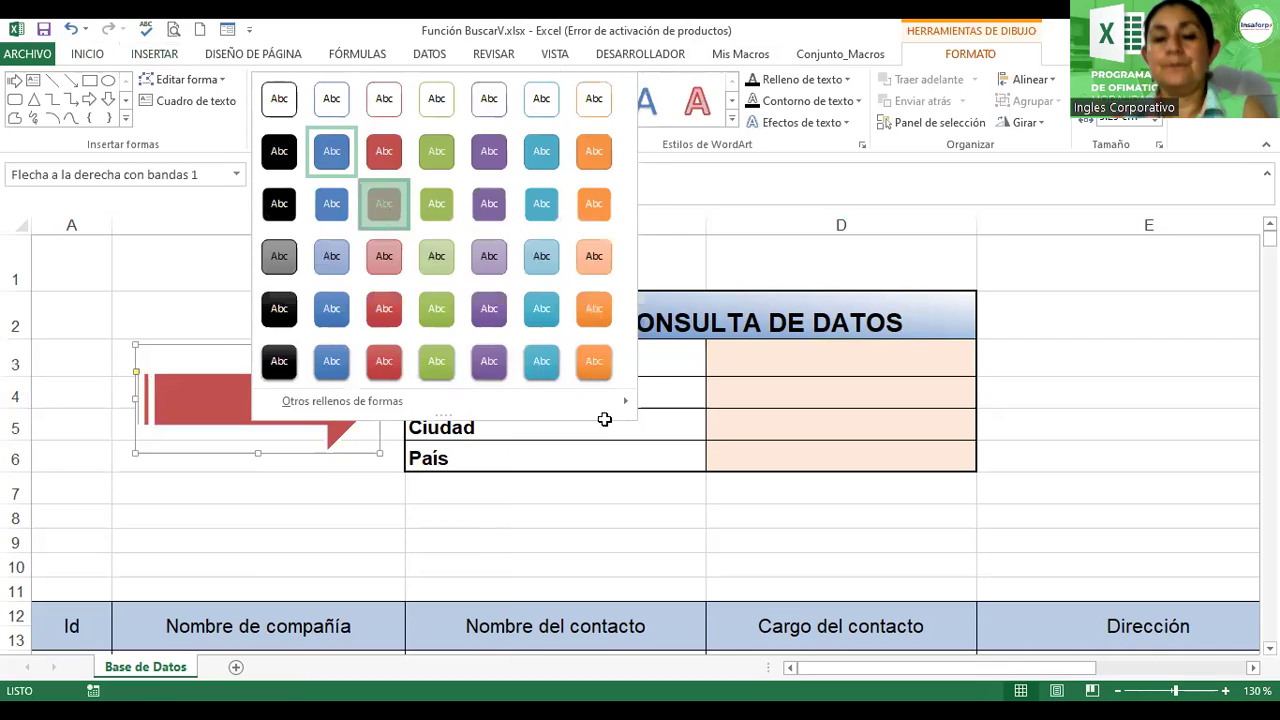
pyautogui.click(597, 513)
pyautogui.click(798, 369)
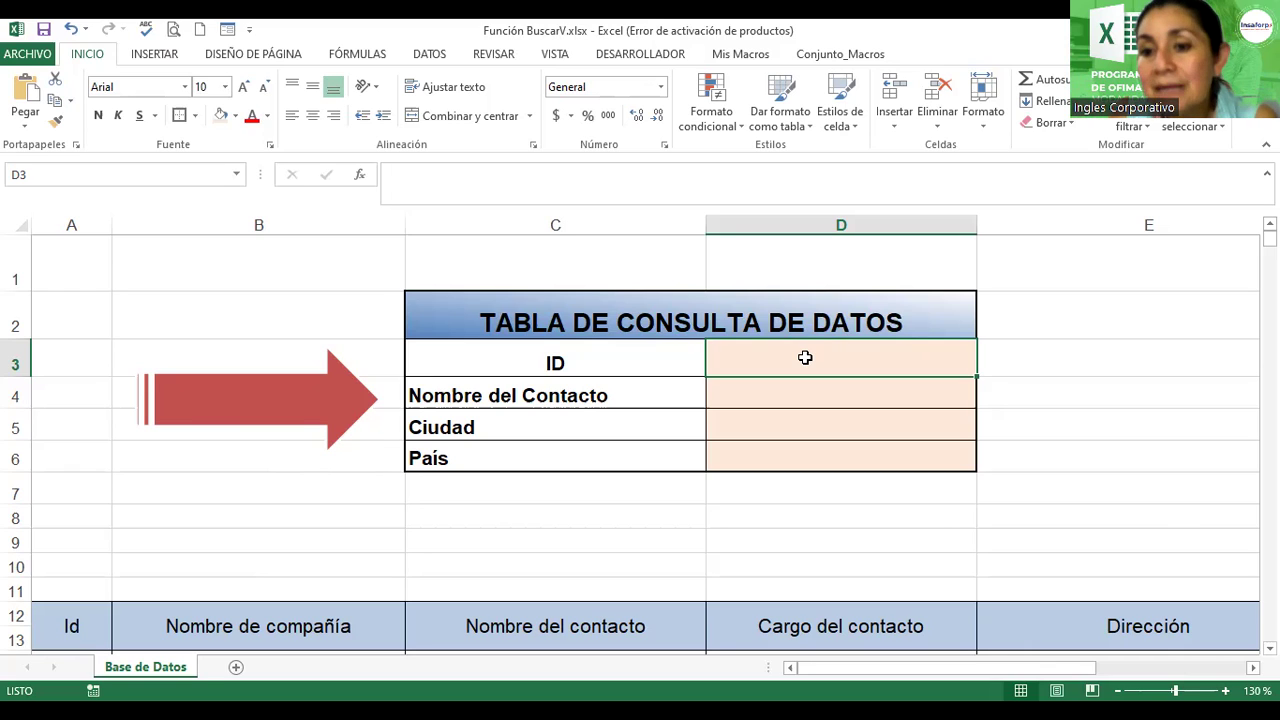
# - Point out the empty result cells from D4 down, then return to ID cell D3
pyautogui.click(857, 389)
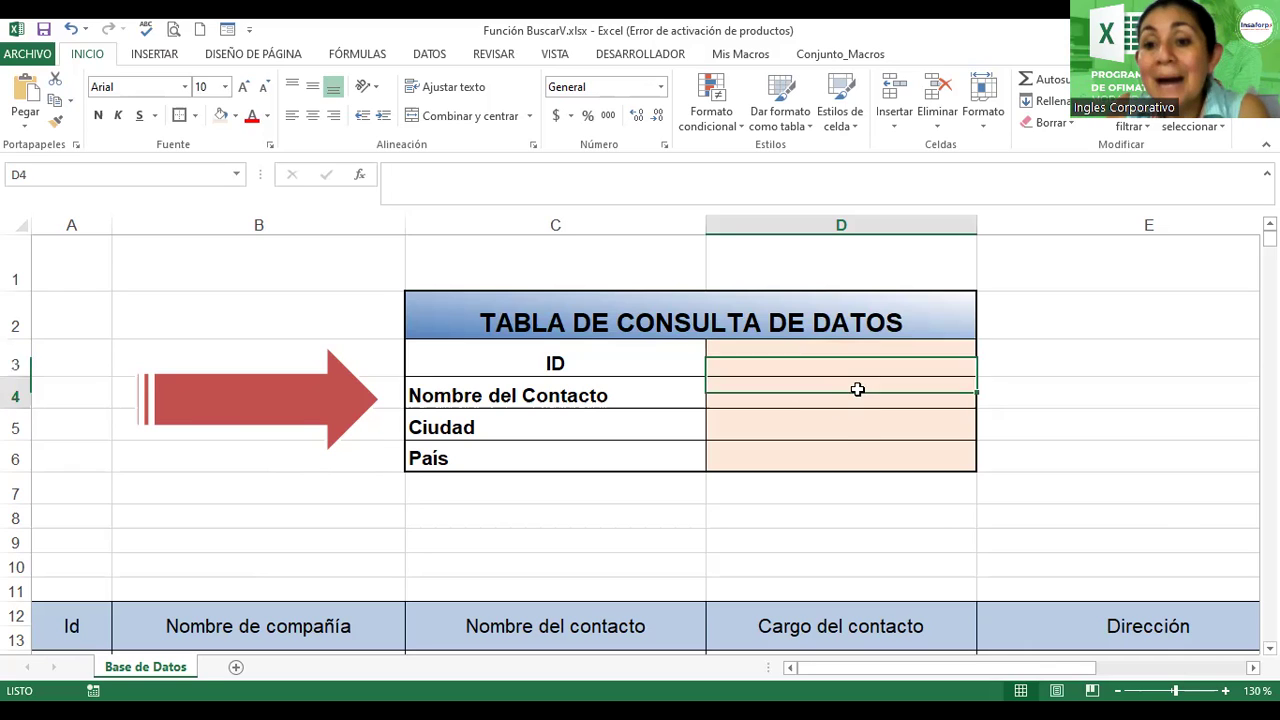
pyautogui.click(846, 428)
pyautogui.click(846, 462)
pyautogui.click(837, 431)
pyautogui.click(837, 389)
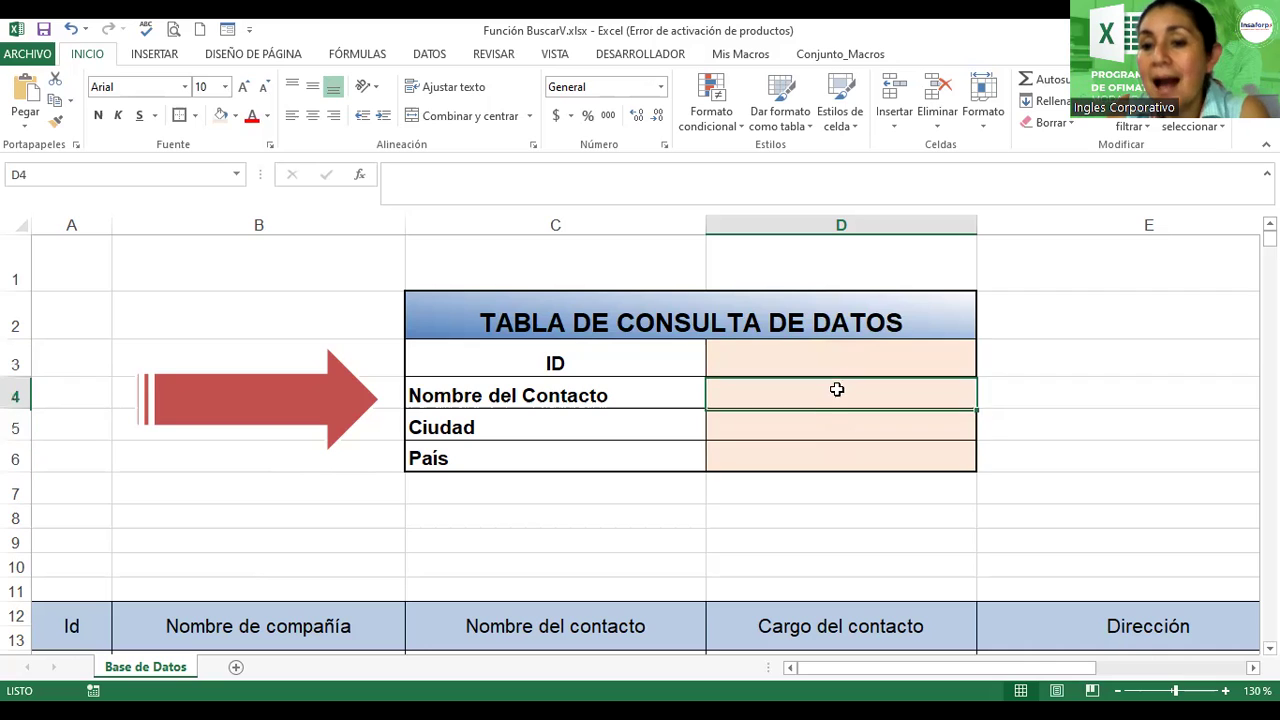
pyautogui.click(801, 356)
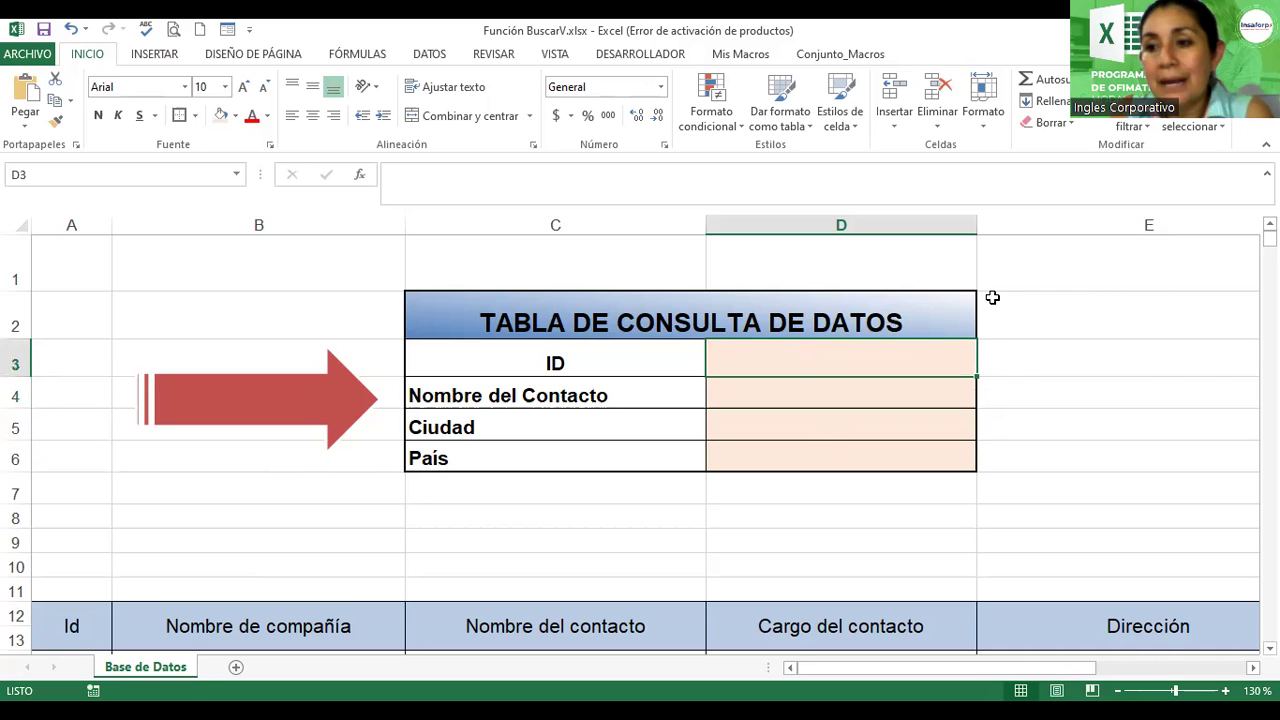
# - Copy the BLAUS id from A19 in the data list and paste it into D3
pyautogui.scroll(-2, 640, 440)
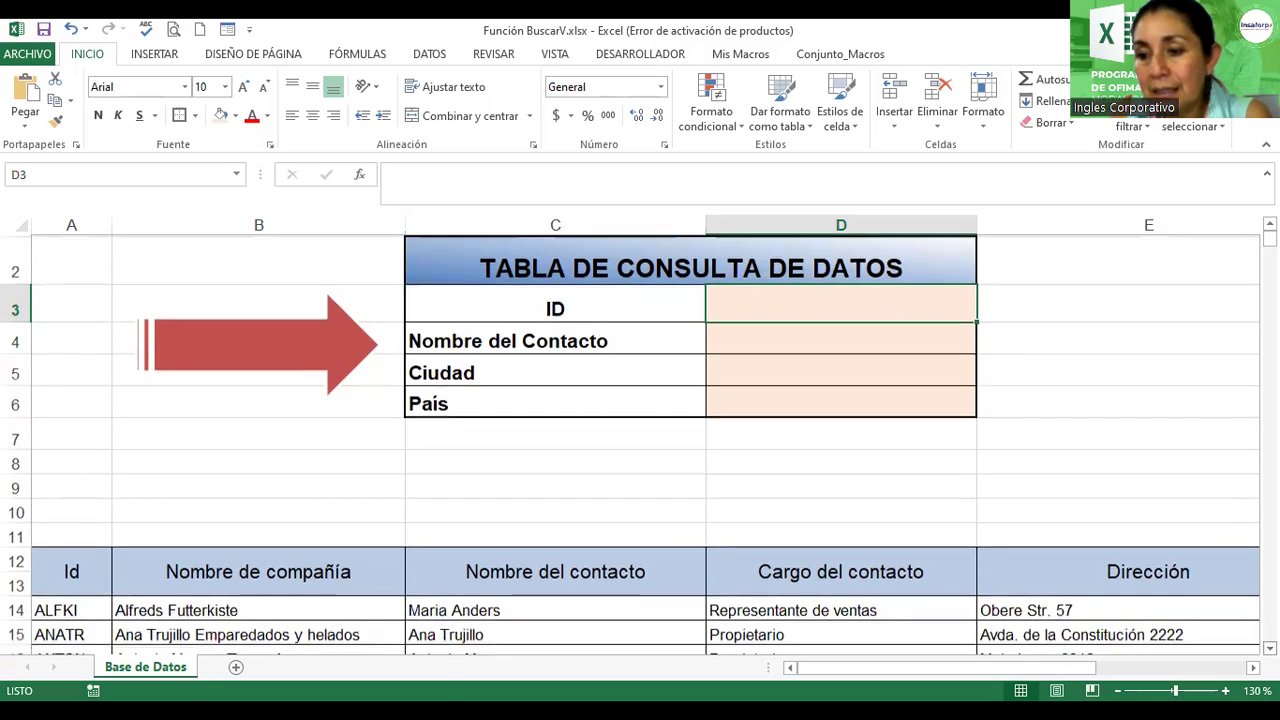
pyautogui.scroll(-1, 634, 444)
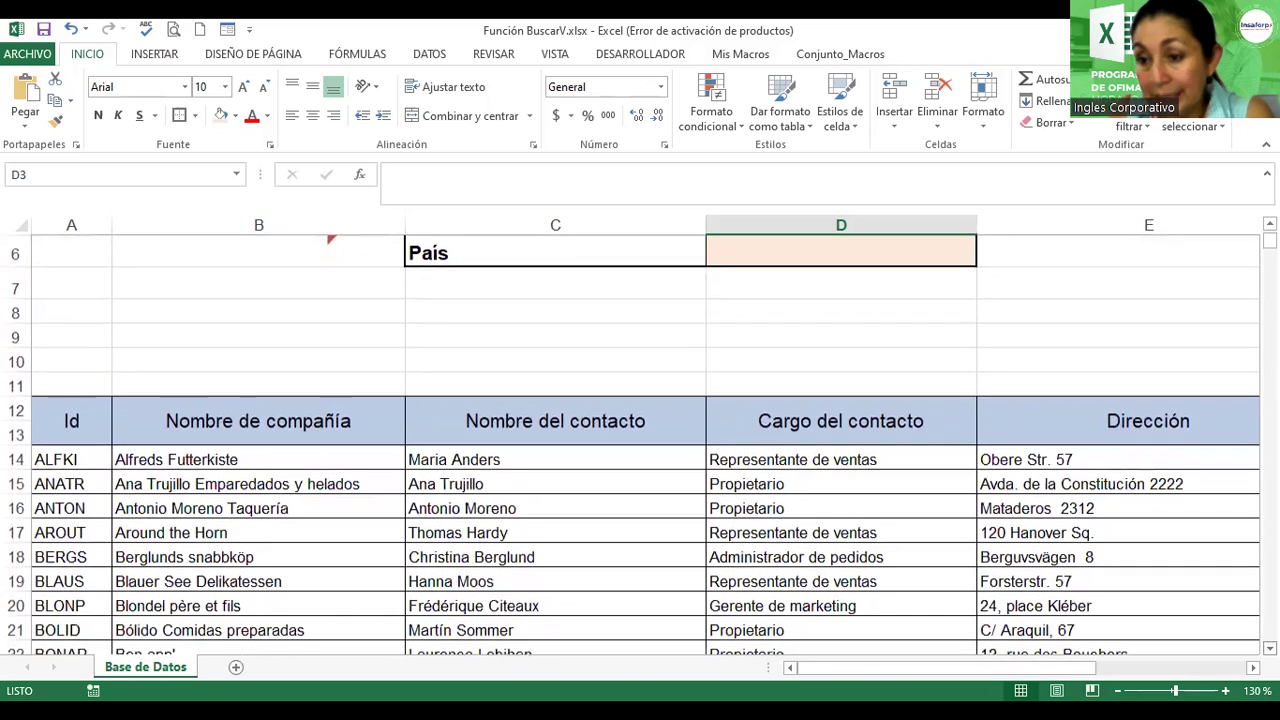
pyautogui.click(47, 583)
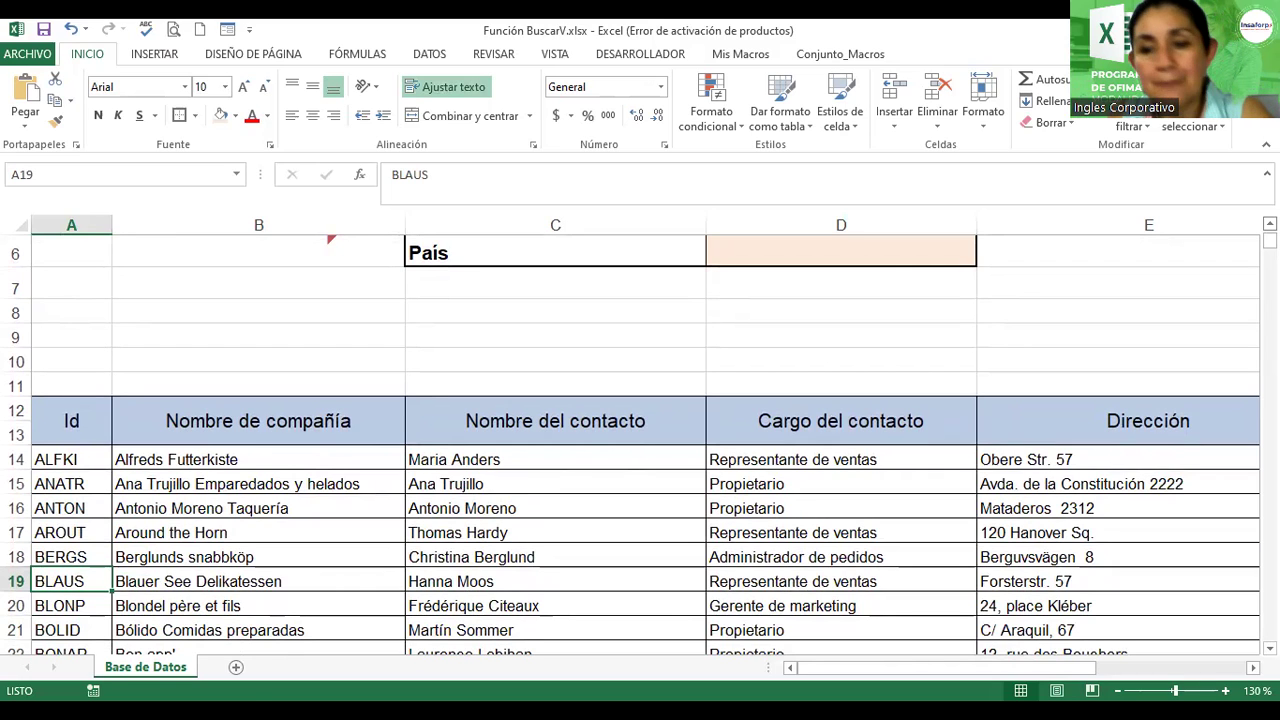
pyautogui.hotkey('ctrl', 'c')
pyautogui.scroll(2, 870, 363)
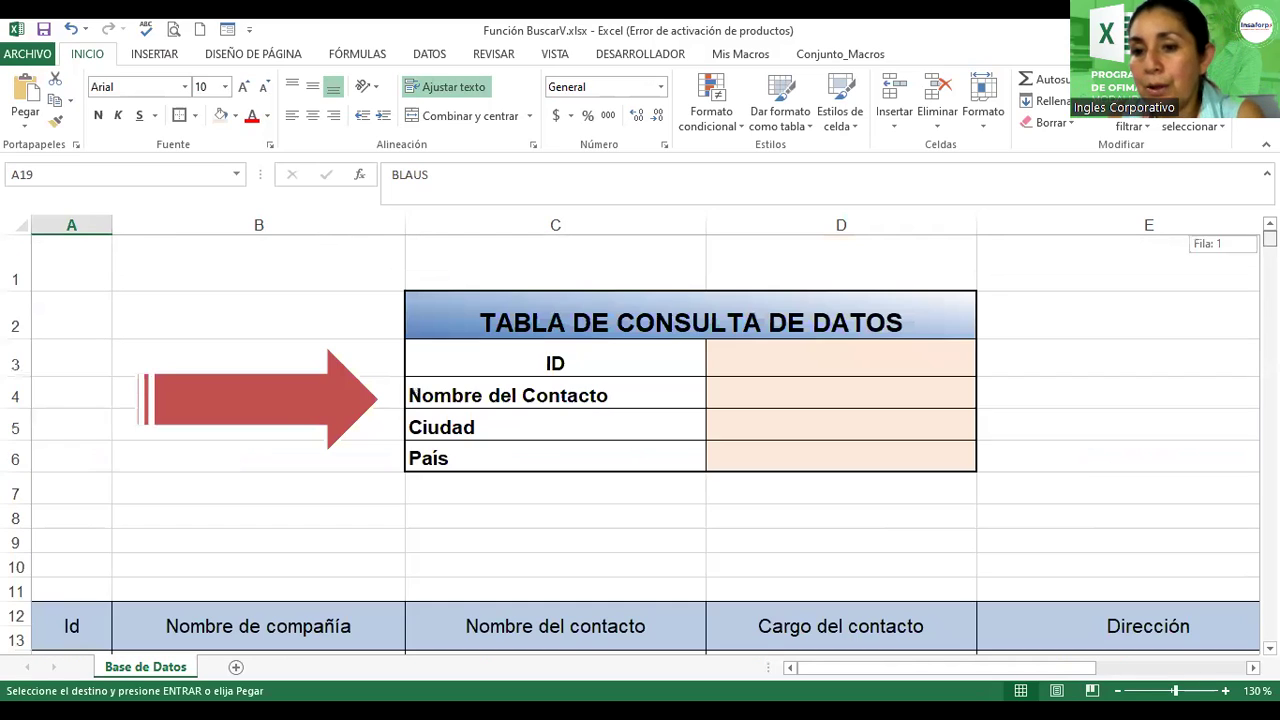
pyautogui.click(870, 363)
pyautogui.hotkey('ctrl', 'v')
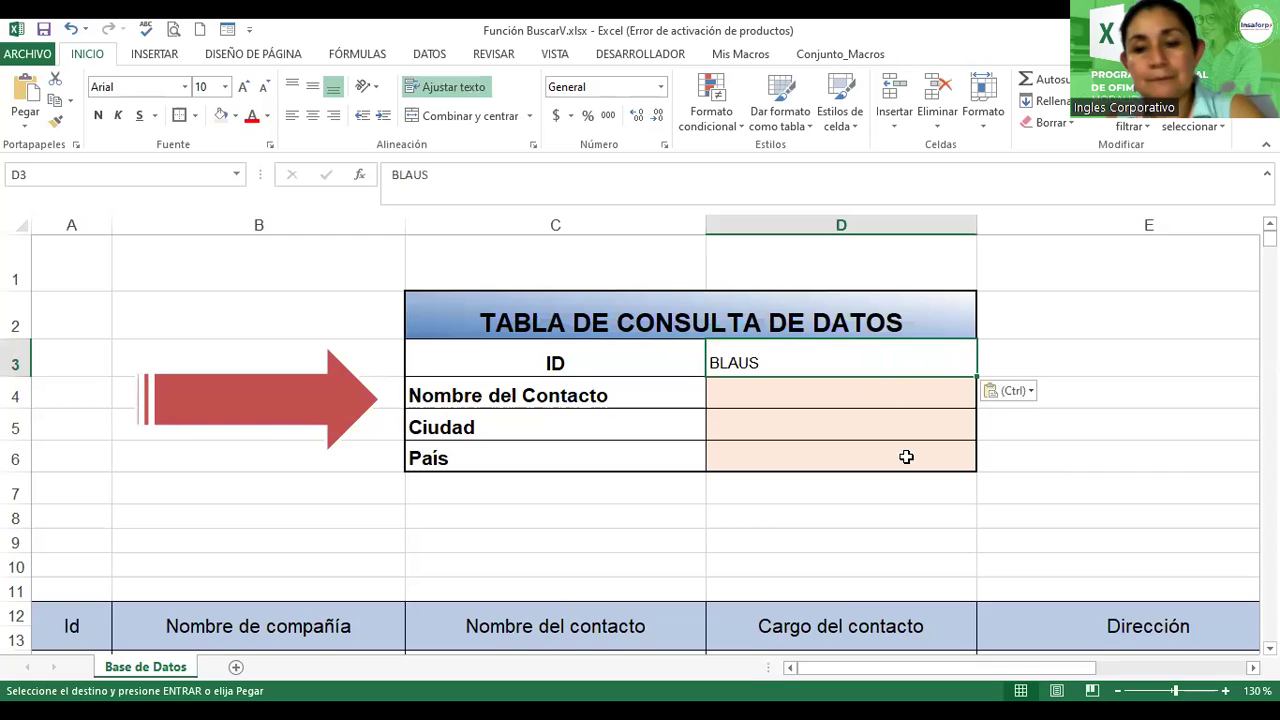
# - Copy D4's peach fill onto D3, then make BLAUS bold and centred
pyautogui.click(817, 394)
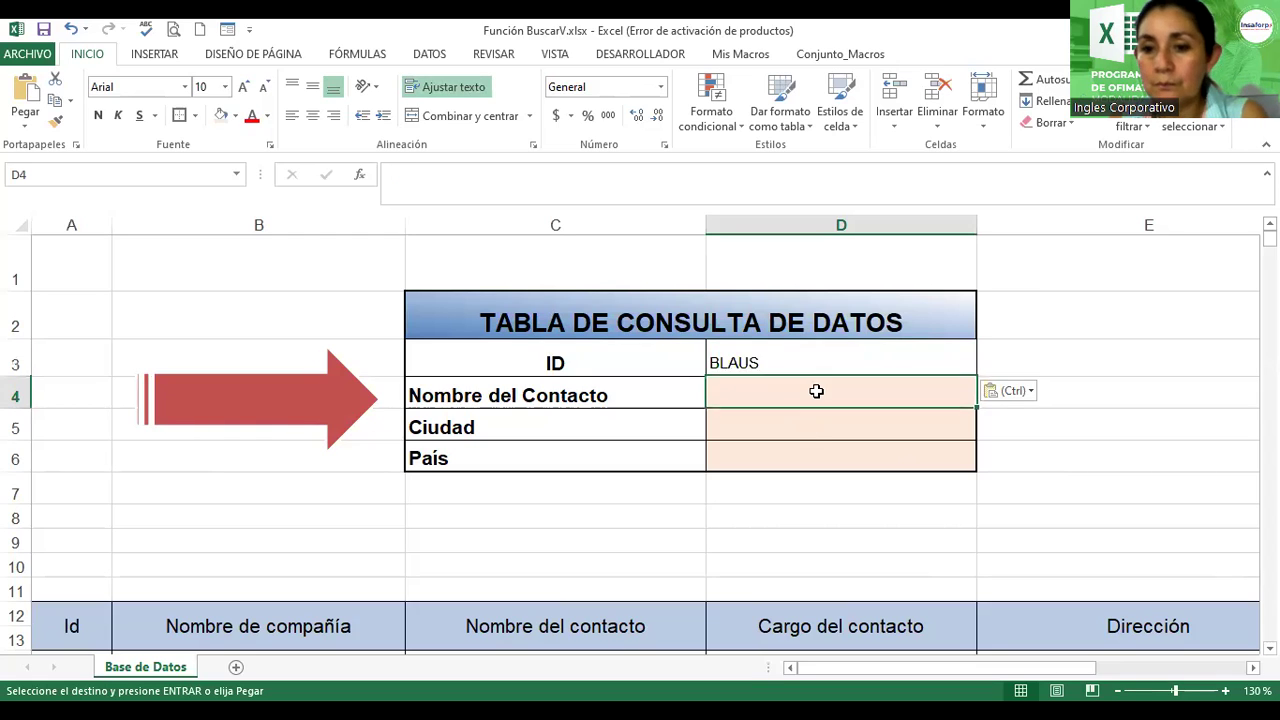
pyautogui.click(56, 121)
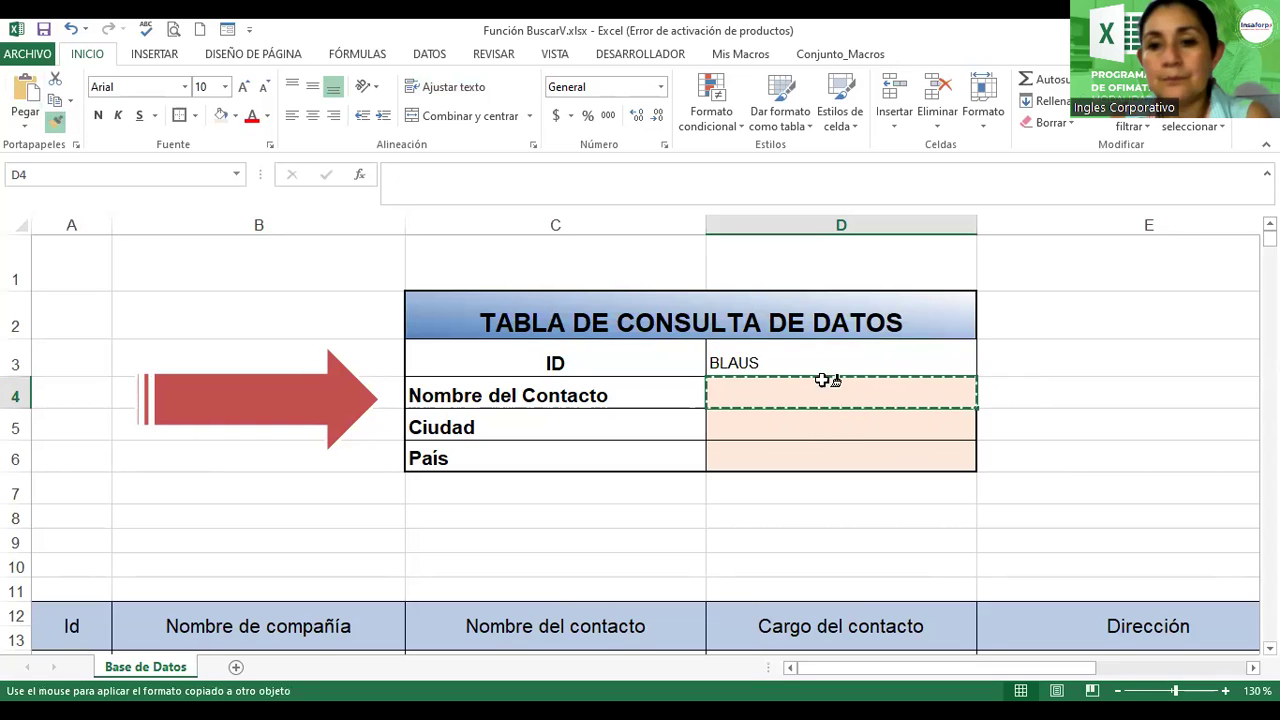
pyautogui.click(814, 356)
pyautogui.click(98, 115)
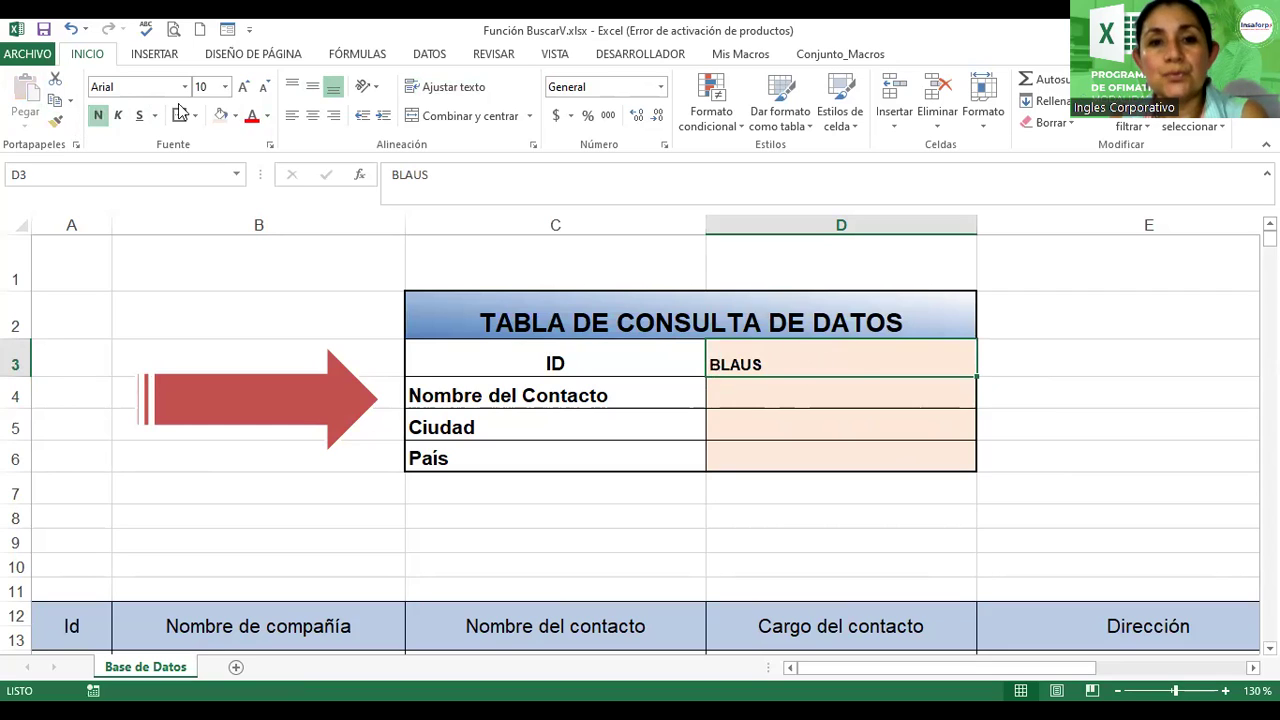
pyautogui.click(312, 115)
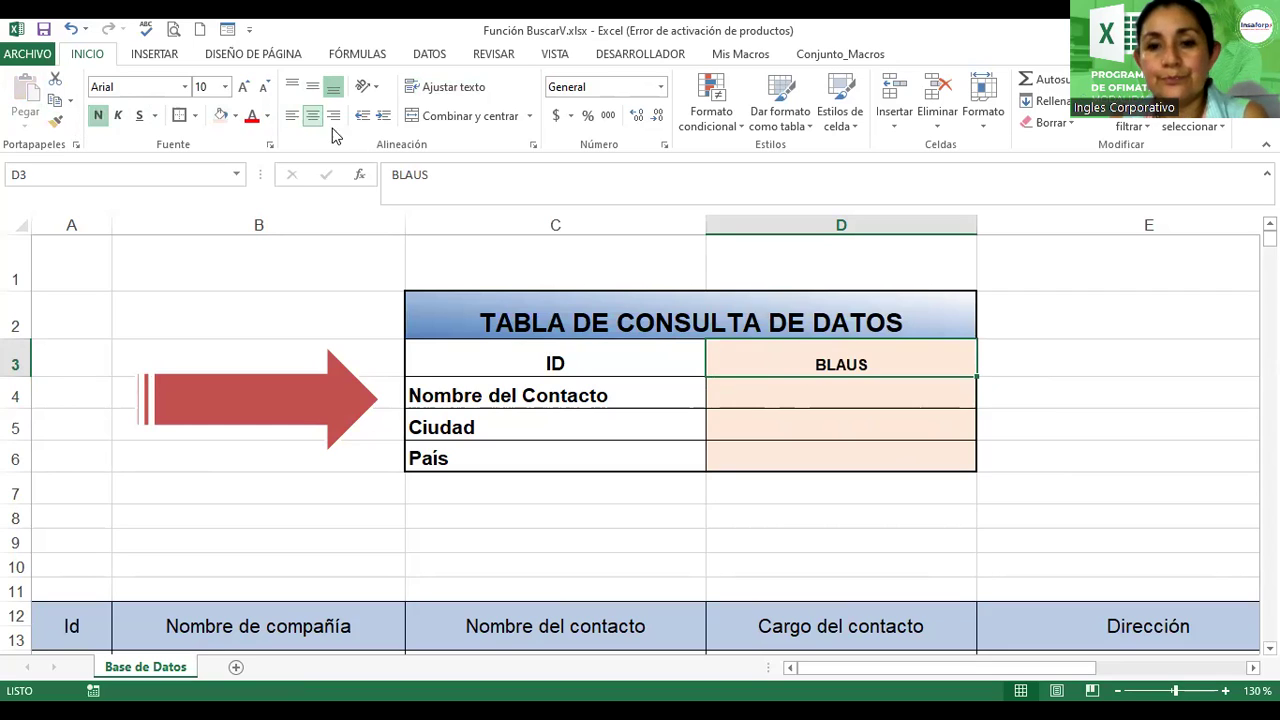
pyautogui.click(843, 393)
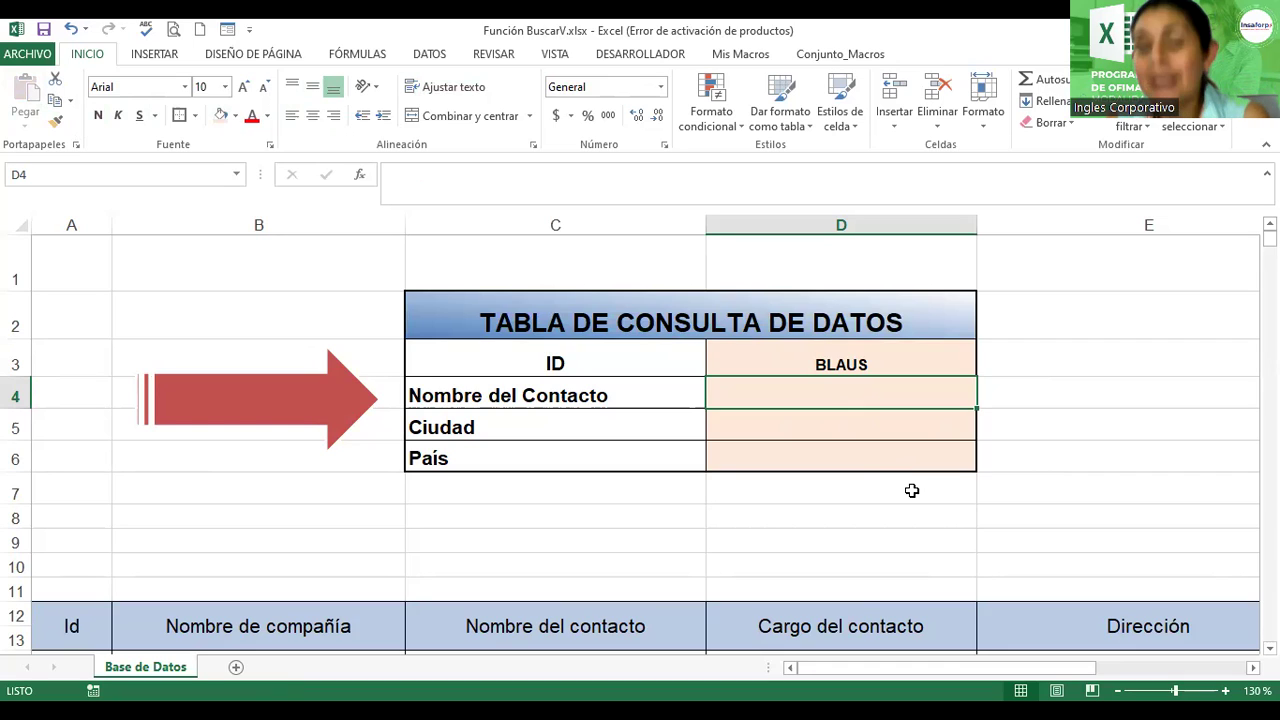
pyautogui.click(801, 364)
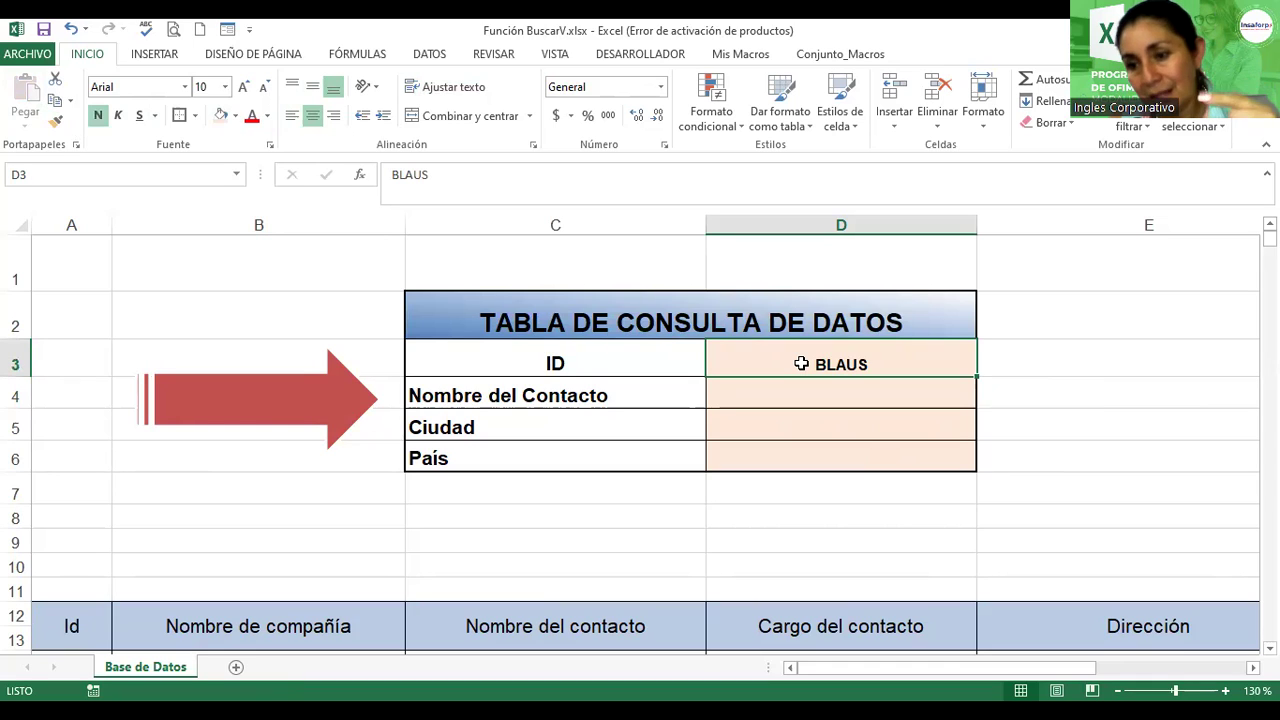
pyautogui.click(835, 400)
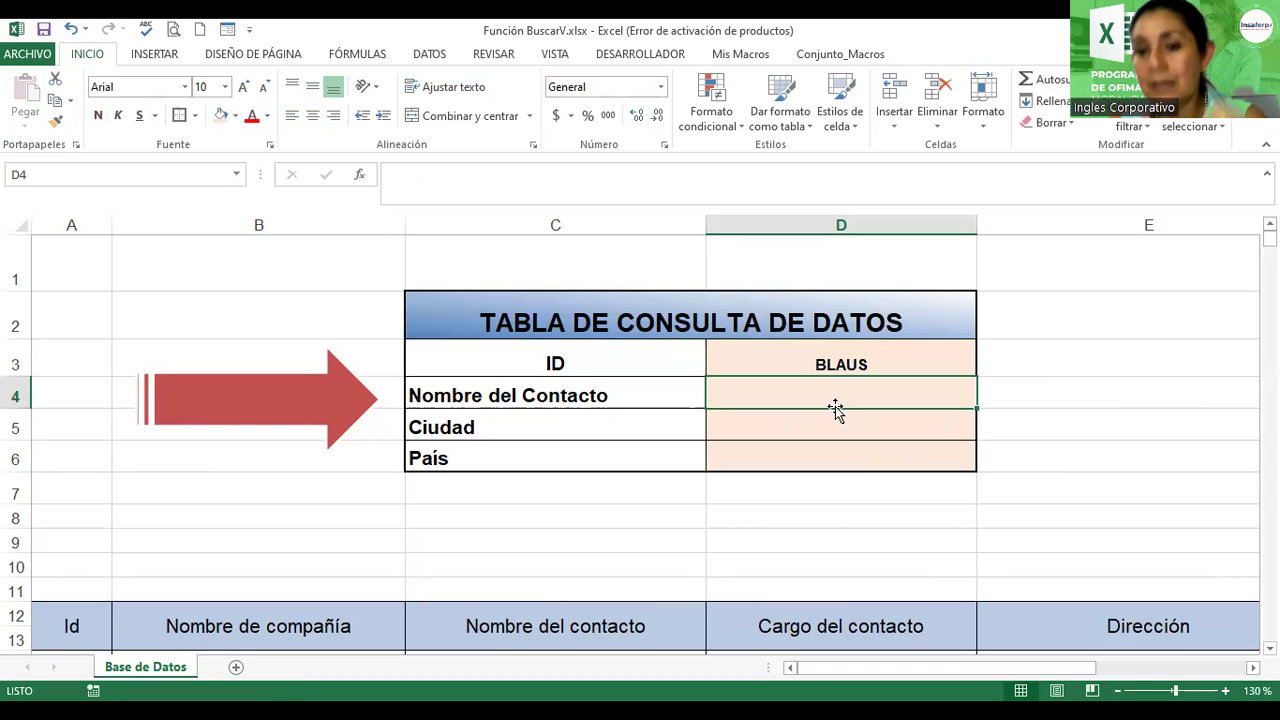
pyautogui.click(821, 425)
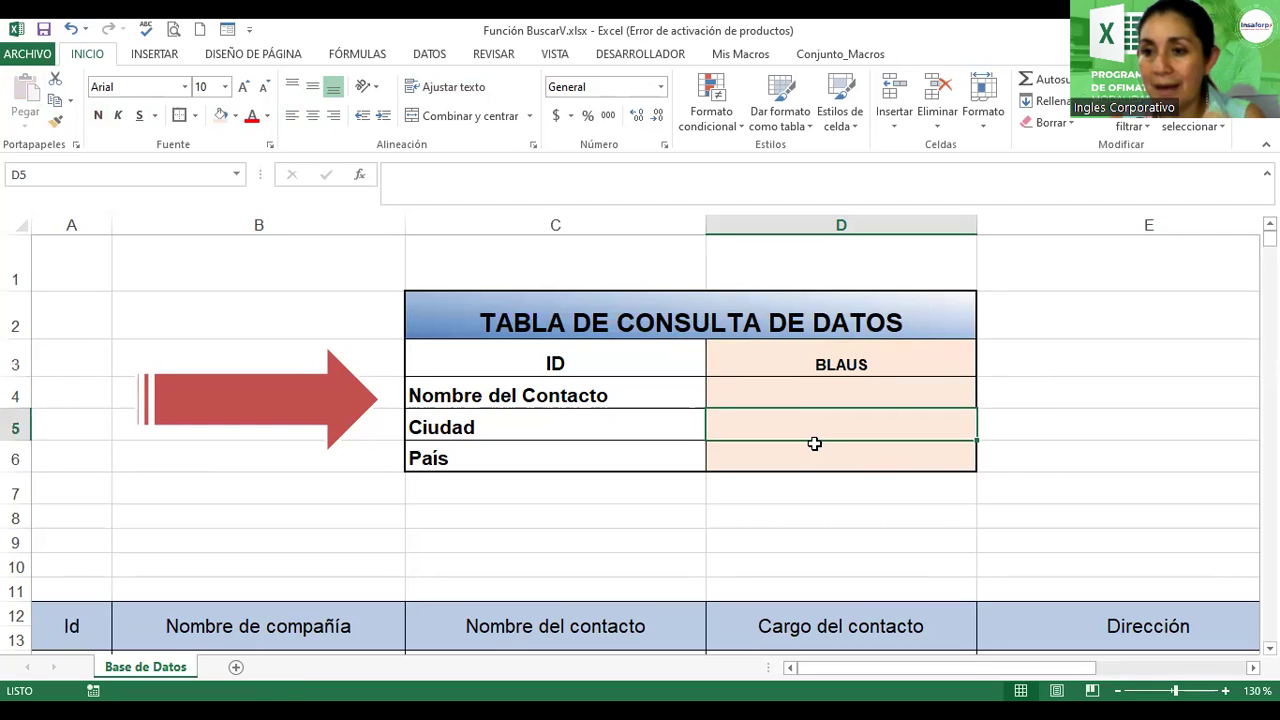
pyautogui.click(797, 462)
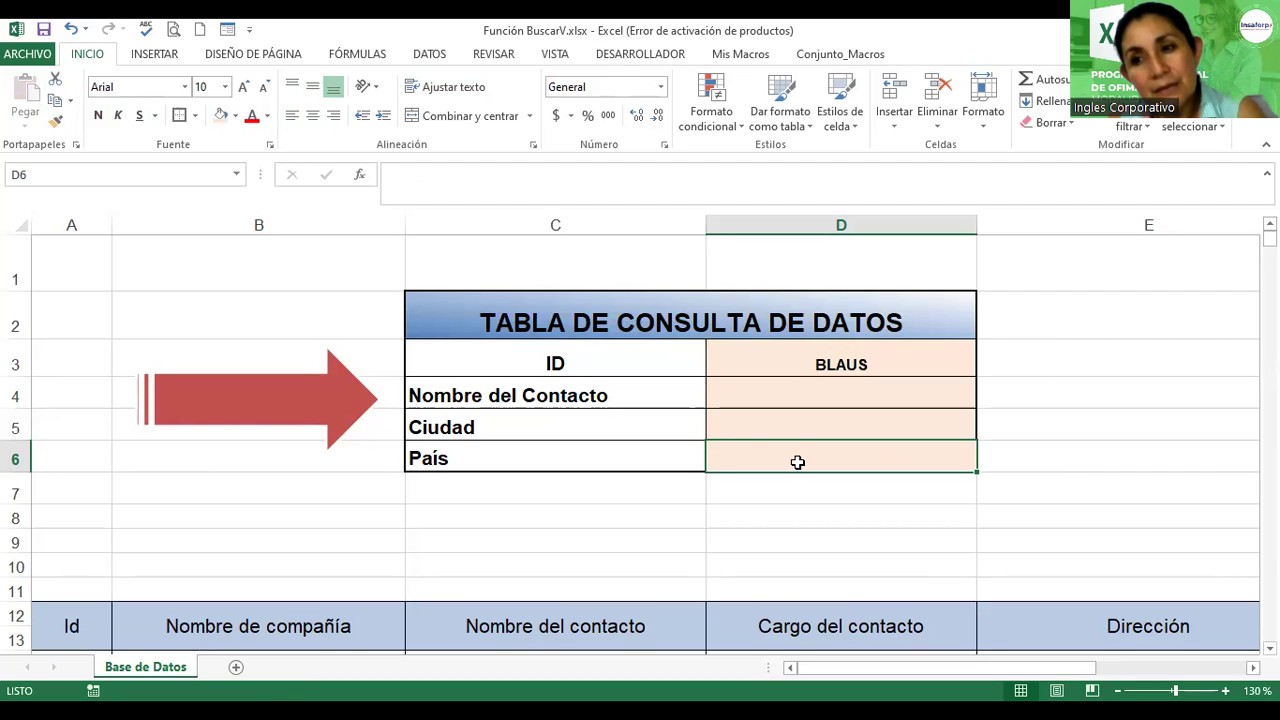
pyautogui.click(788, 393)
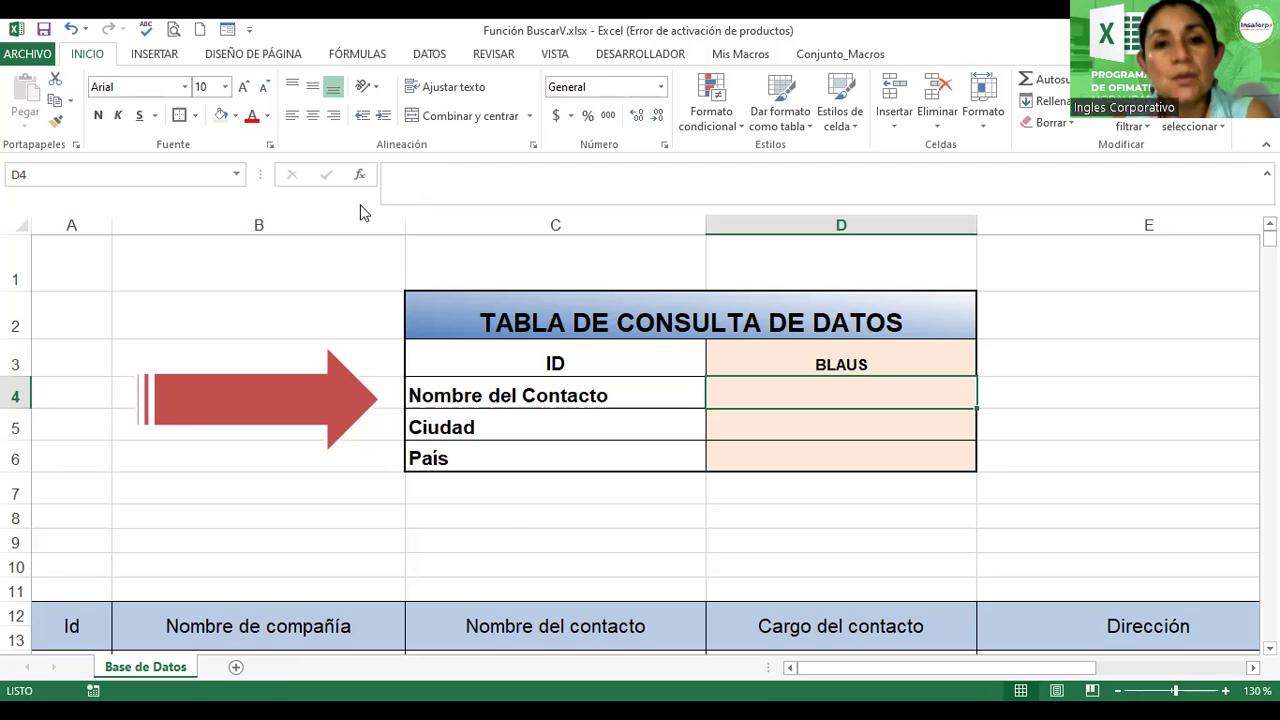
pyautogui.click(361, 177)
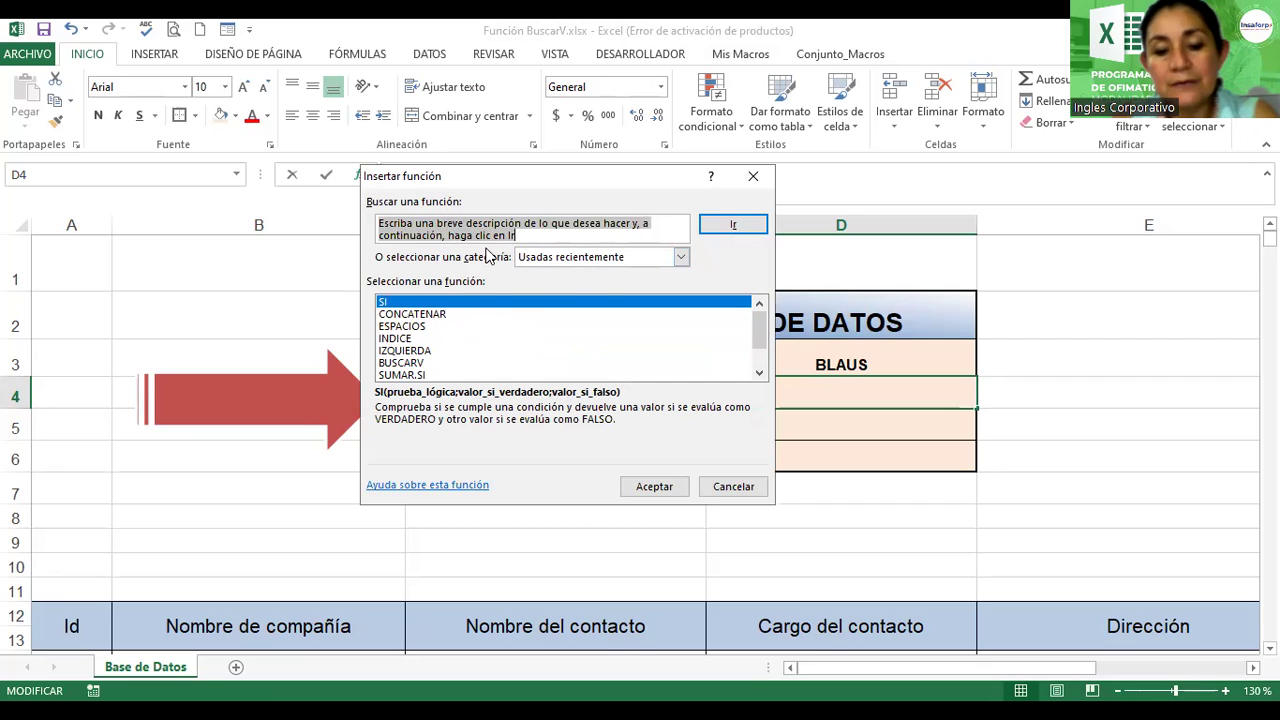
pyautogui.write('buscarv')
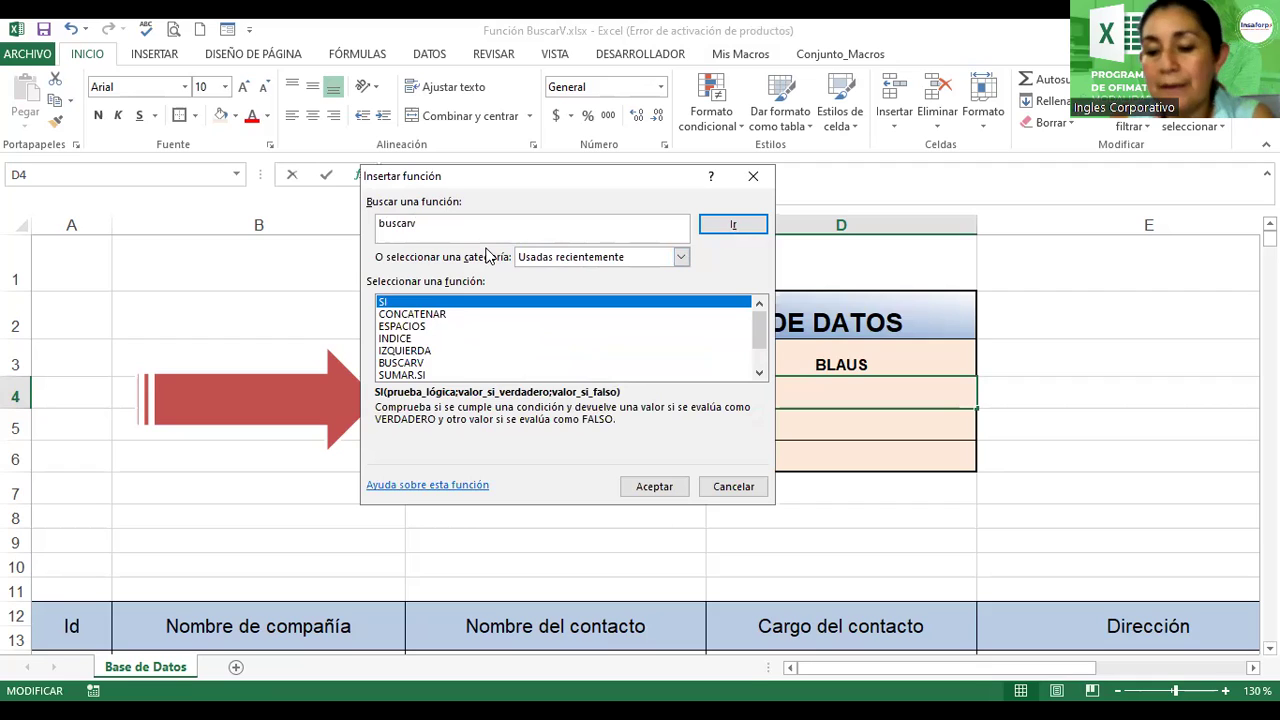
pyautogui.press('Return')
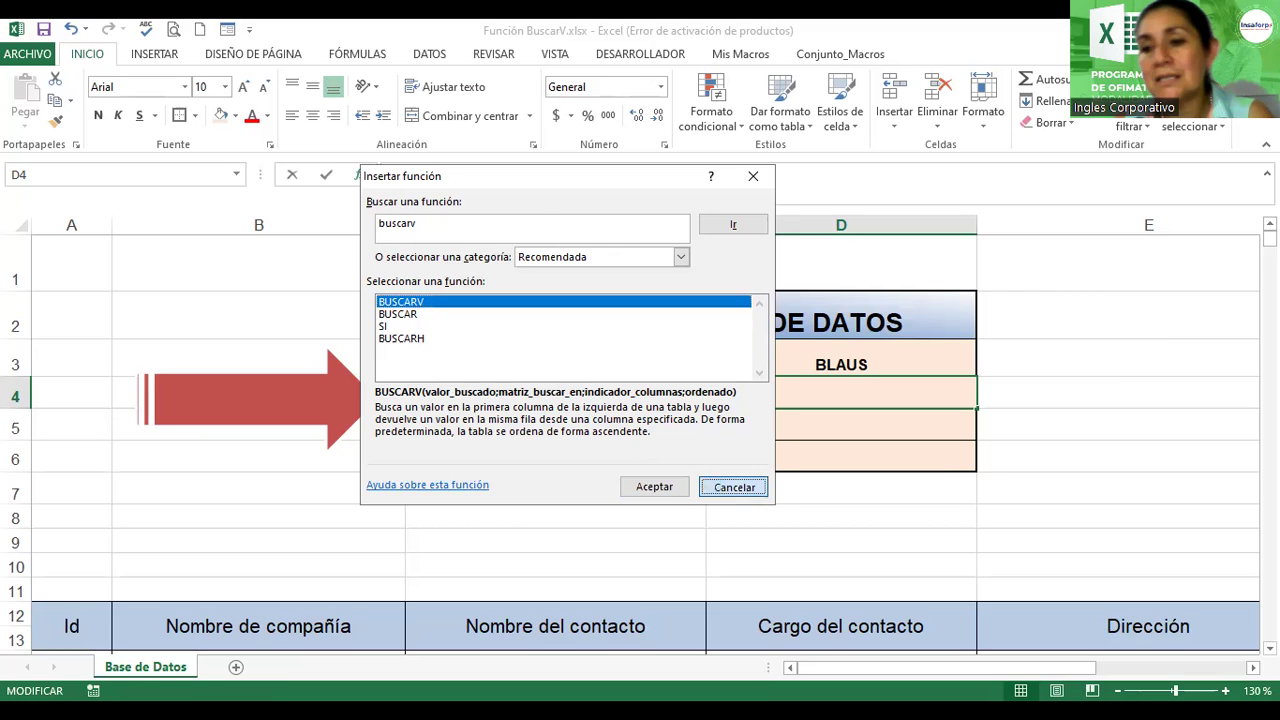
pyautogui.click(714, 485)
pyautogui.click(940, 468)
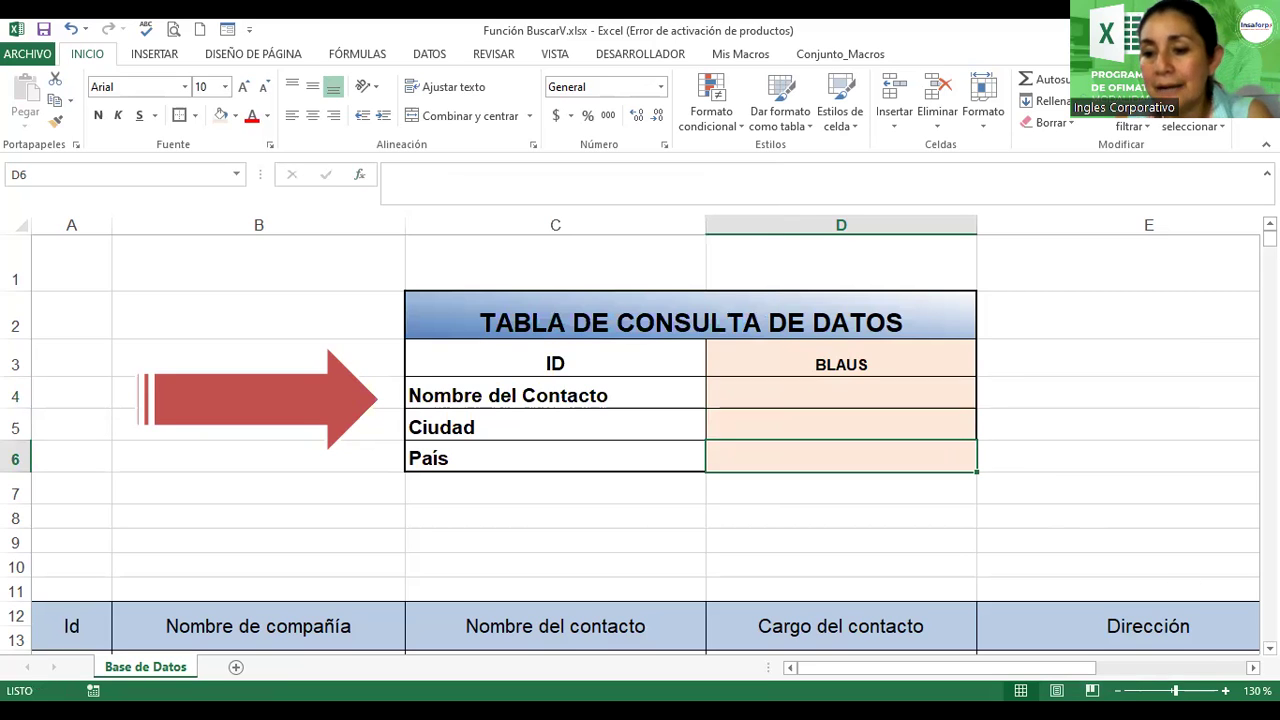
# - Zoom the sheet out to show the data list and select the Id header A12
pyautogui.click(1117, 690)
pyautogui.click(1117, 690)
pyautogui.click(1117, 690)
pyautogui.click(1117, 690)
pyautogui.click(1117, 690)
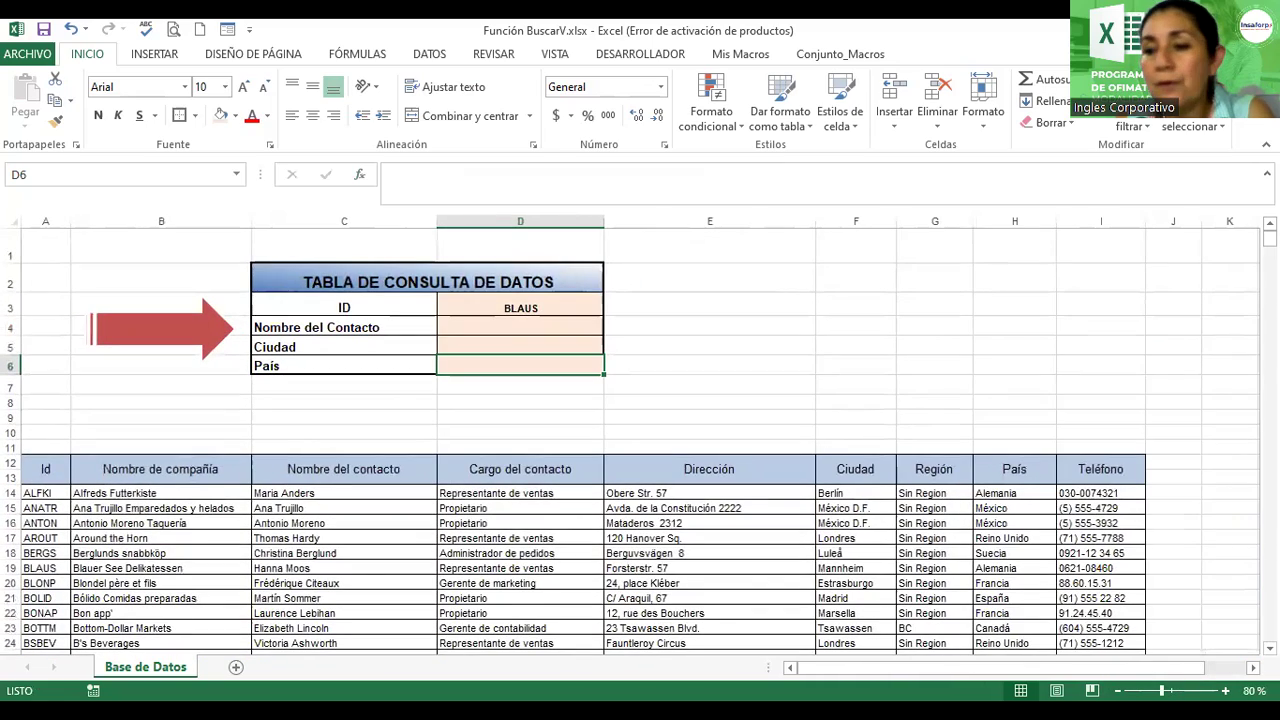
pyautogui.click(48, 474)
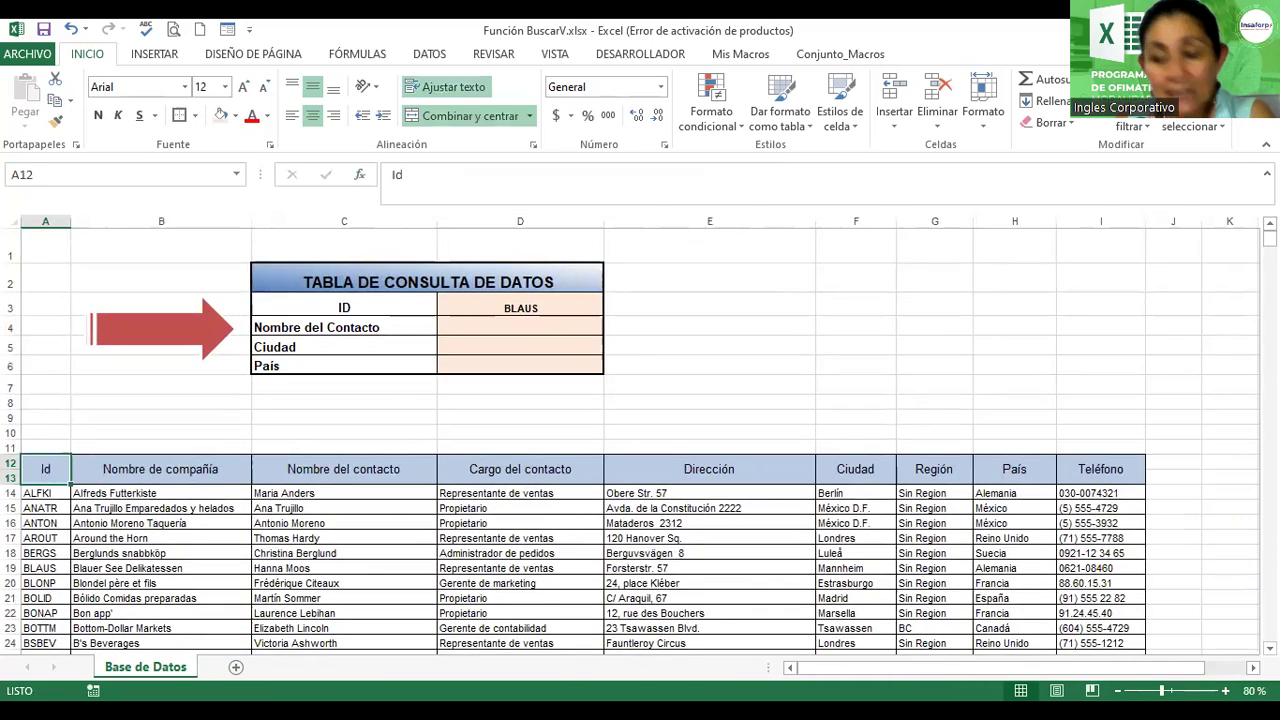
# - Review the data down to row 104 and select the whole table with Ctrl+A
pyautogui.scroll(-3, 630, 450)
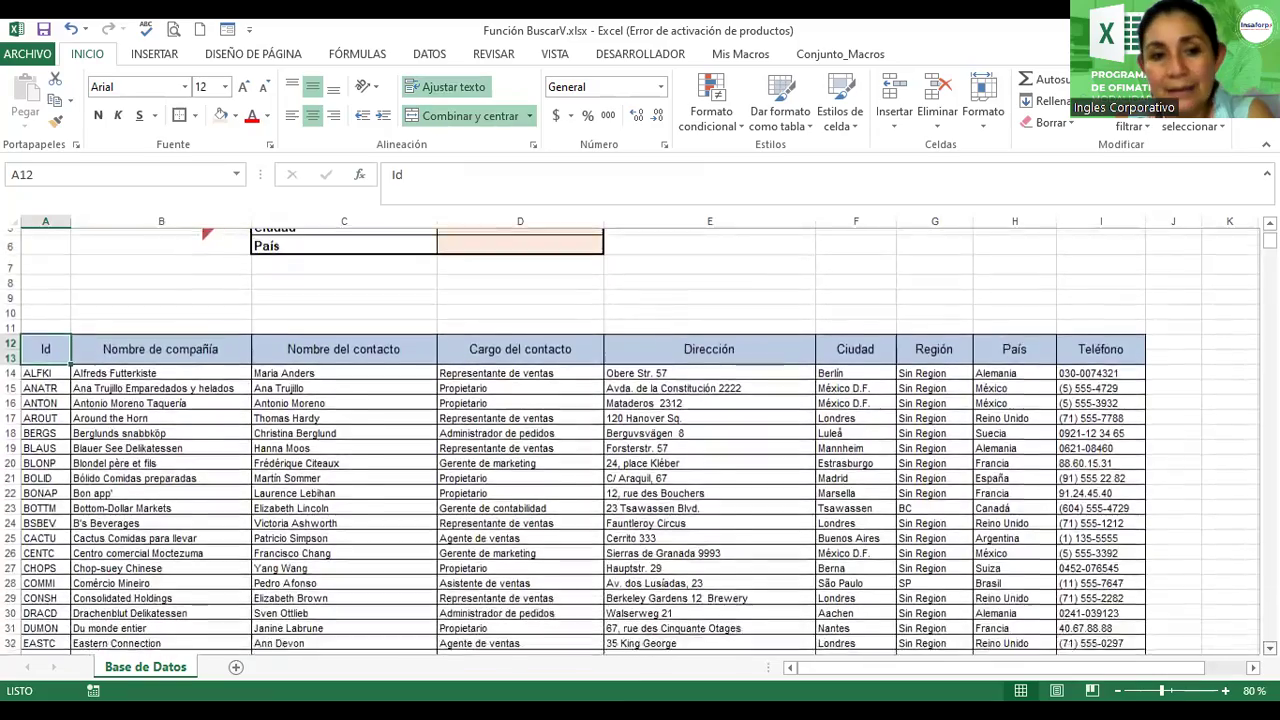
pyautogui.scroll(-1, 630, 450)
pyautogui.scroll(-2, 630, 450)
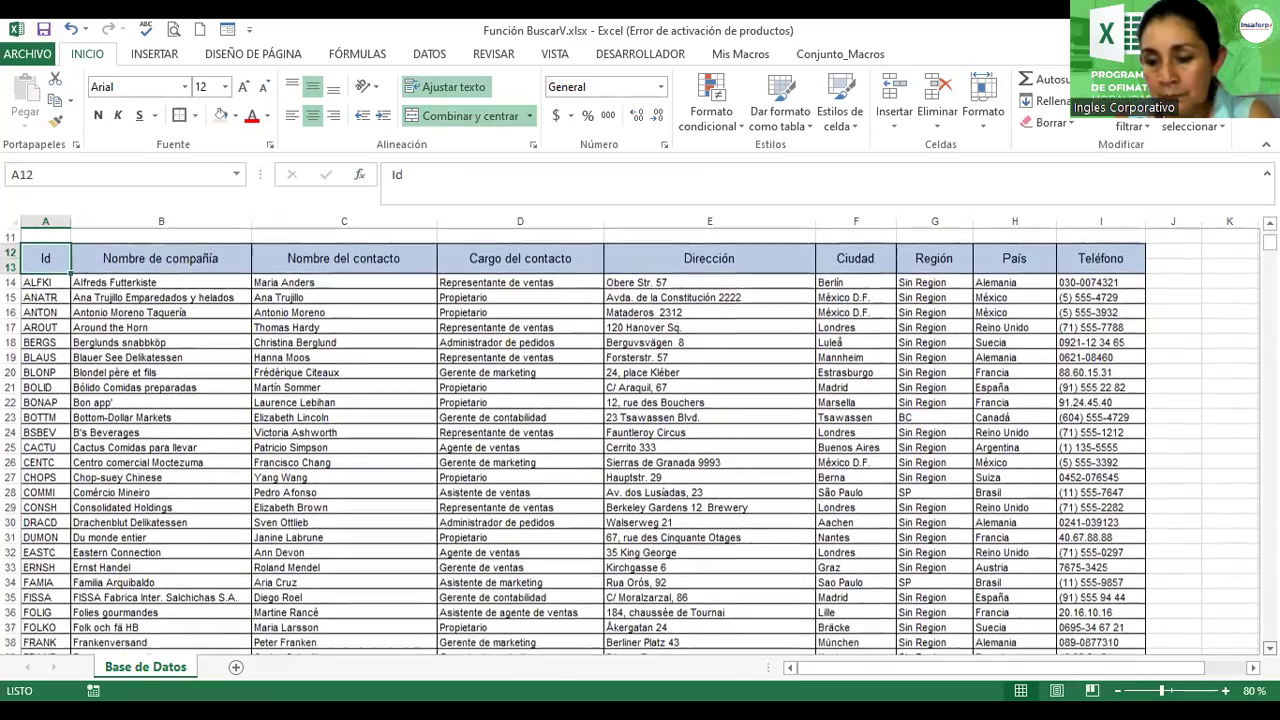
pyautogui.scroll(-2, 630, 450)
pyautogui.scroll(-2, 630, 450)
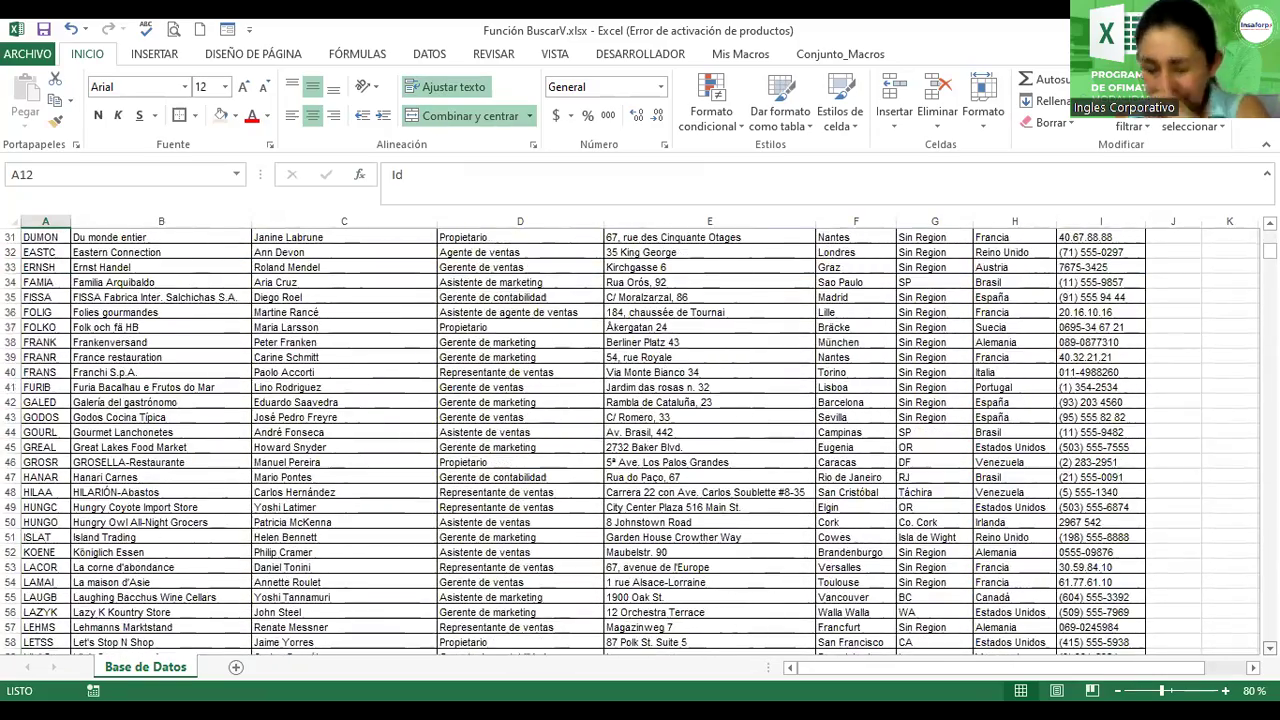
pyautogui.scroll(-1, 630, 440)
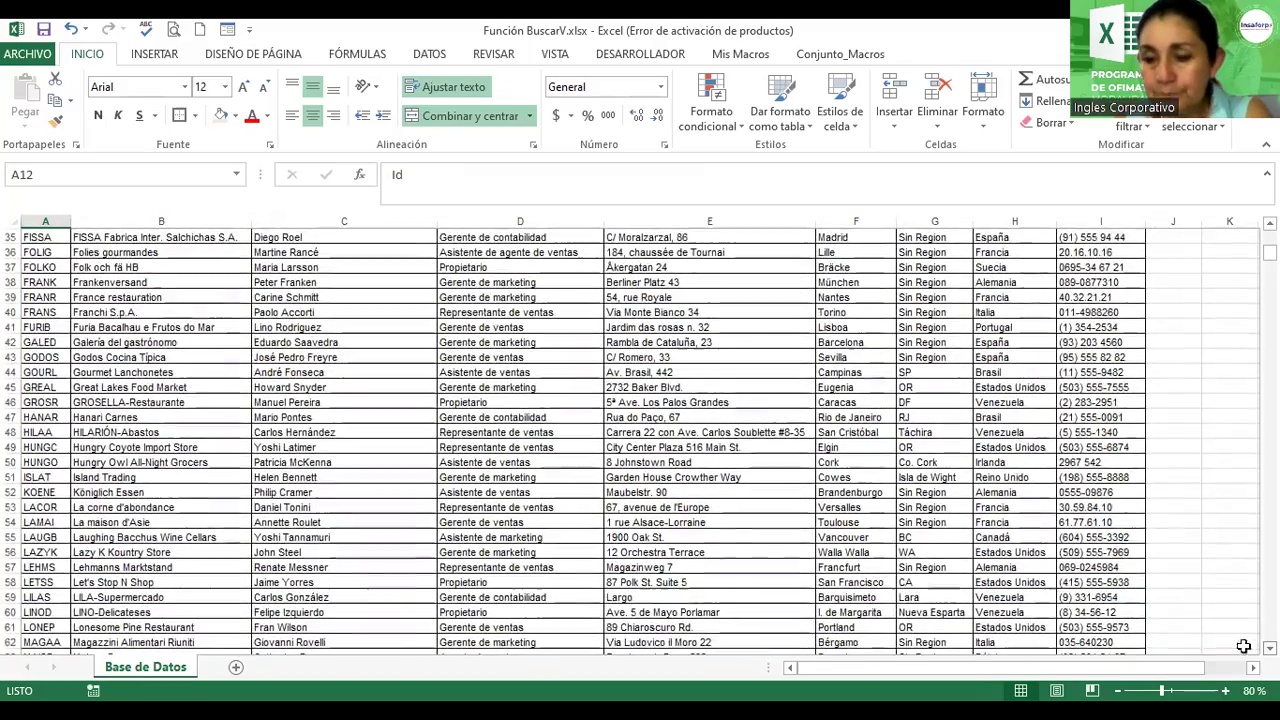
pyautogui.scroll(-3, 630, 440)
pyautogui.scroll(-2, 630, 440)
pyautogui.scroll(-3, 630, 440)
pyautogui.scroll(-2, 1118, 522)
pyautogui.scroll(-3, 1118, 522)
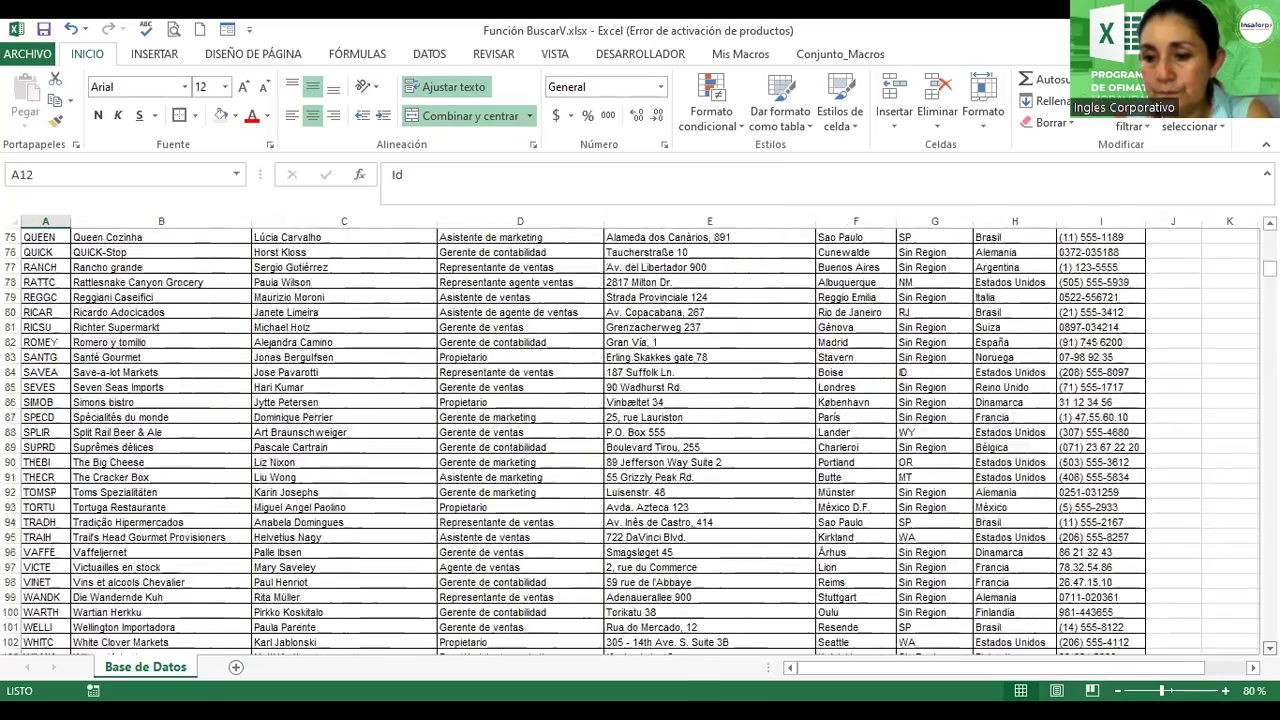
pyautogui.scroll(-3, 1118, 522)
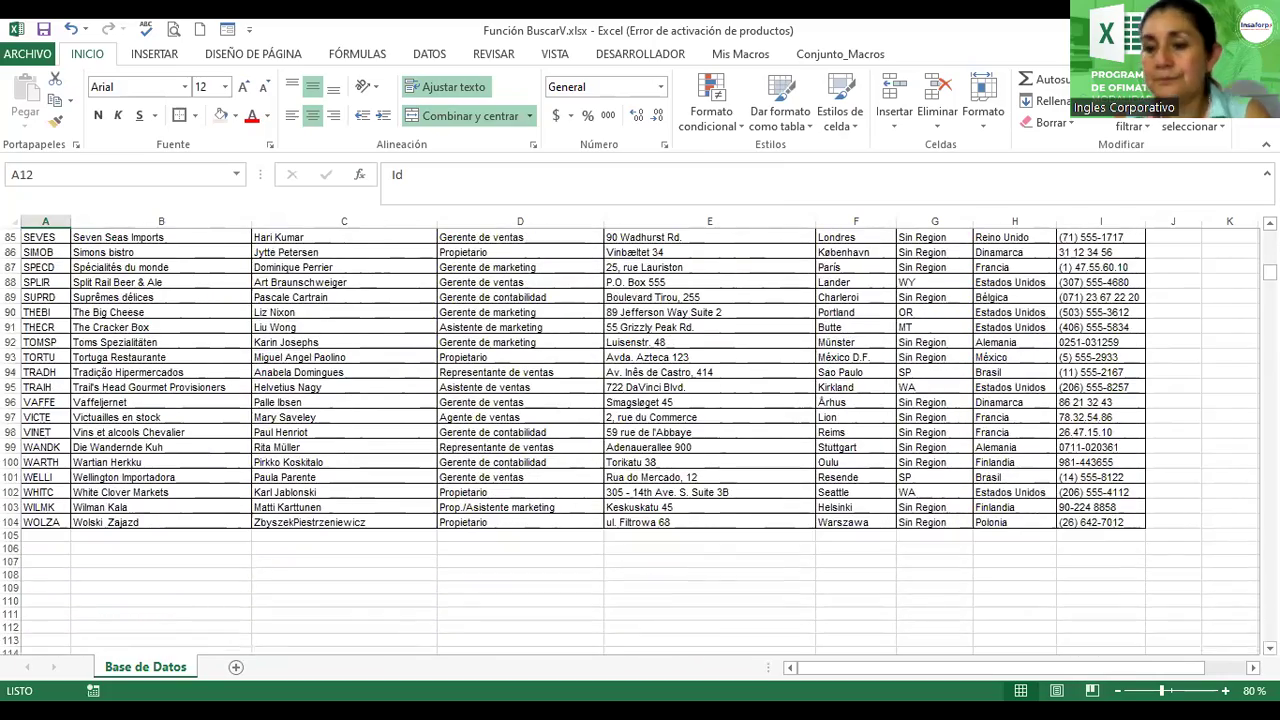
pyautogui.hotkey('ctrl', 'a')
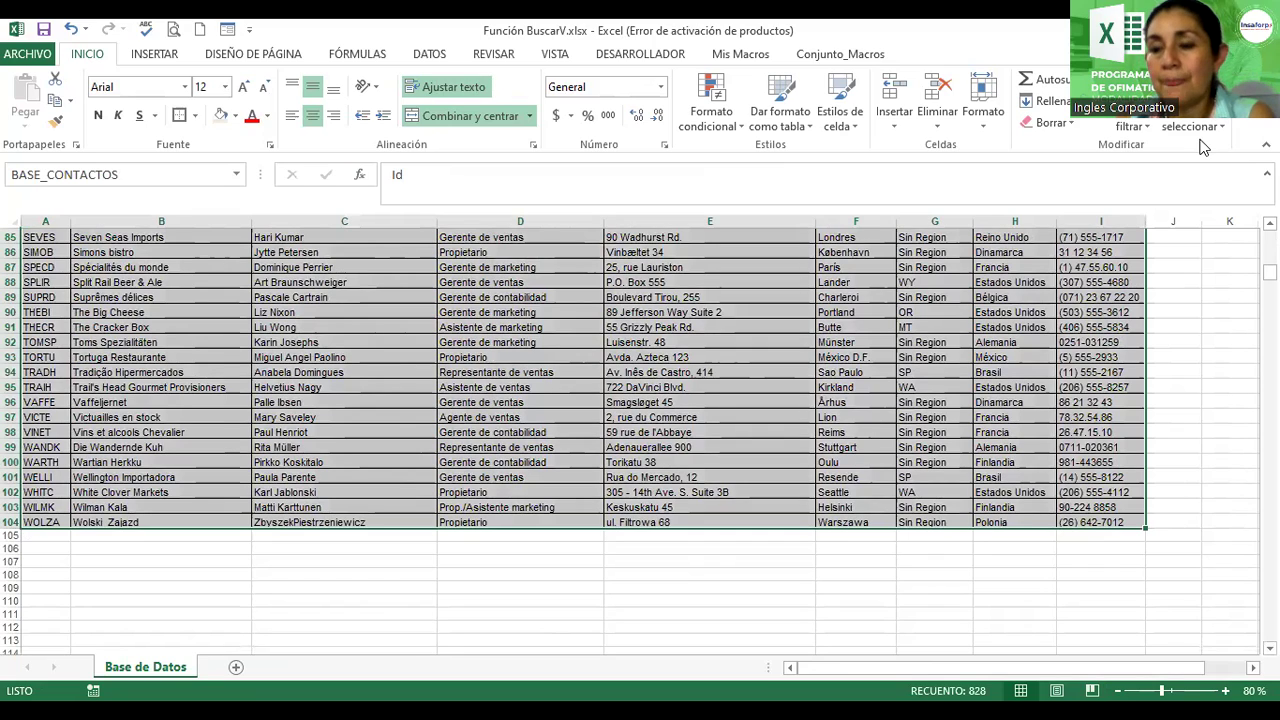
# - Attempt an A to Z sort of the whole table and dismiss the merged-cells error
pyautogui.click(1132, 126)
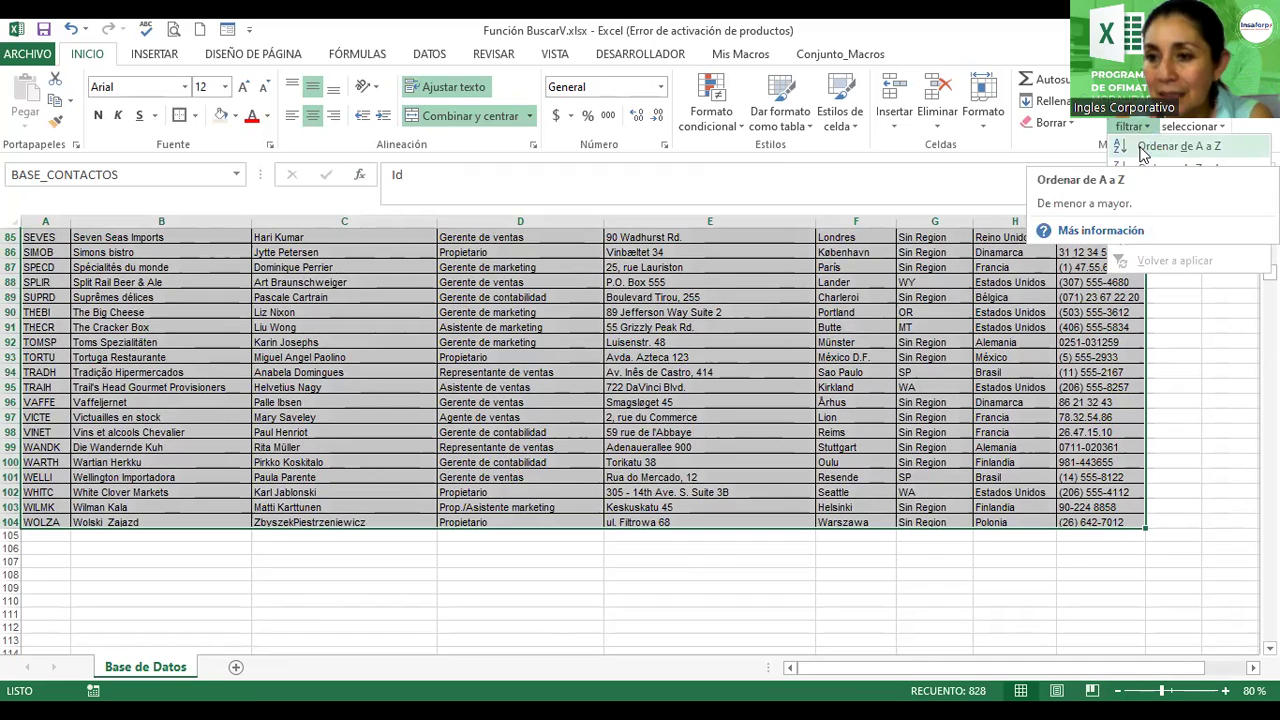
pyautogui.click(1143, 150)
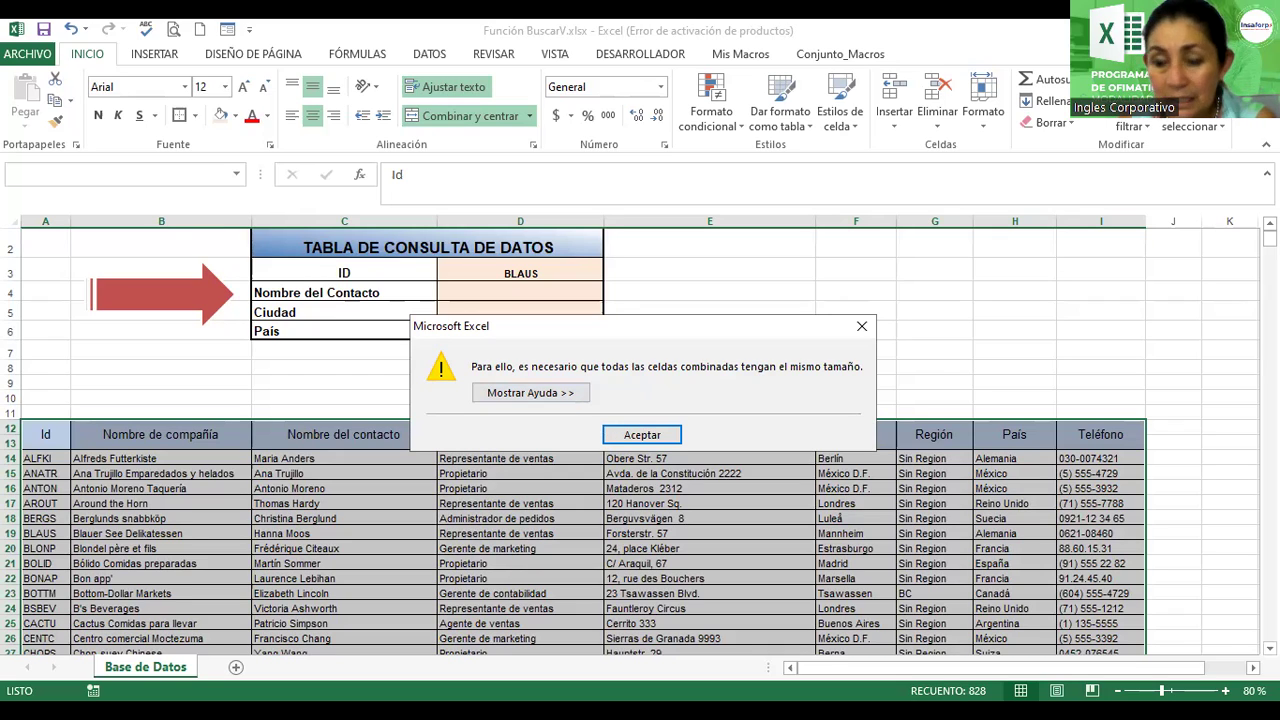
pyautogui.press('Return')
# - Select only records A14:I104, excluding headers, and sort them A to Z by Id
pyautogui.scroll(-3, 362, 417)
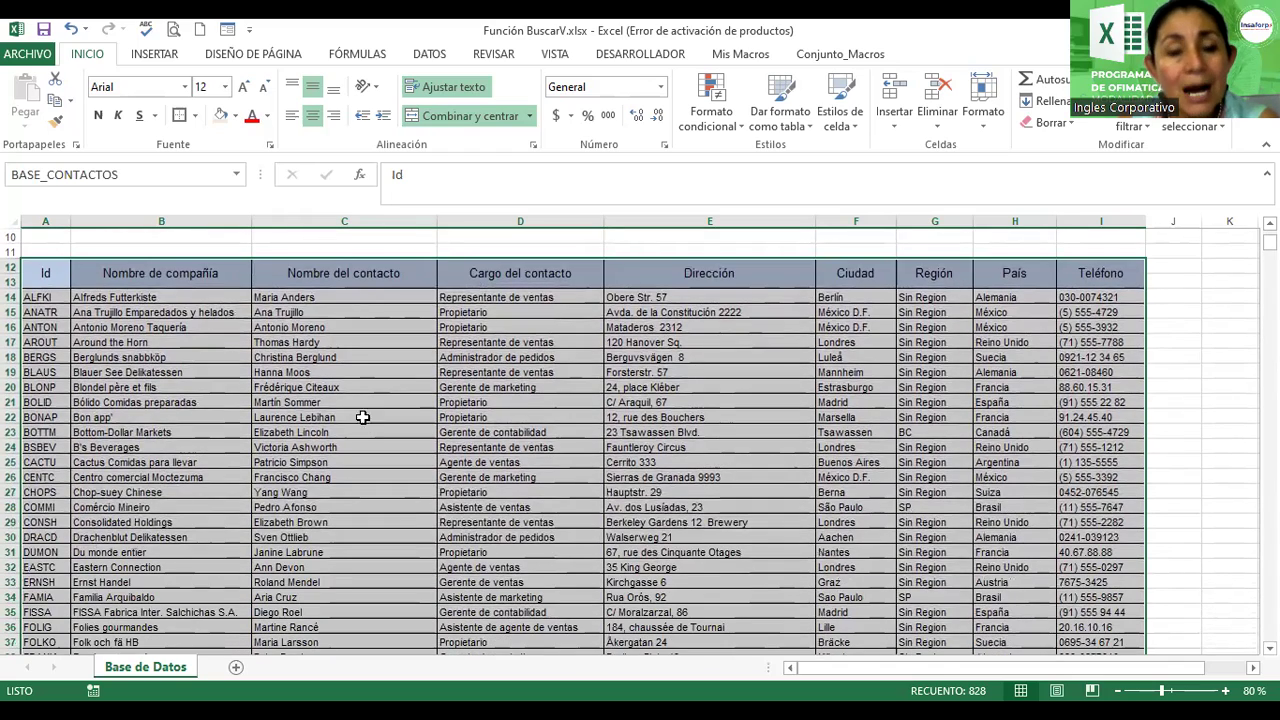
pyautogui.click(287, 330)
pyautogui.click(44, 276)
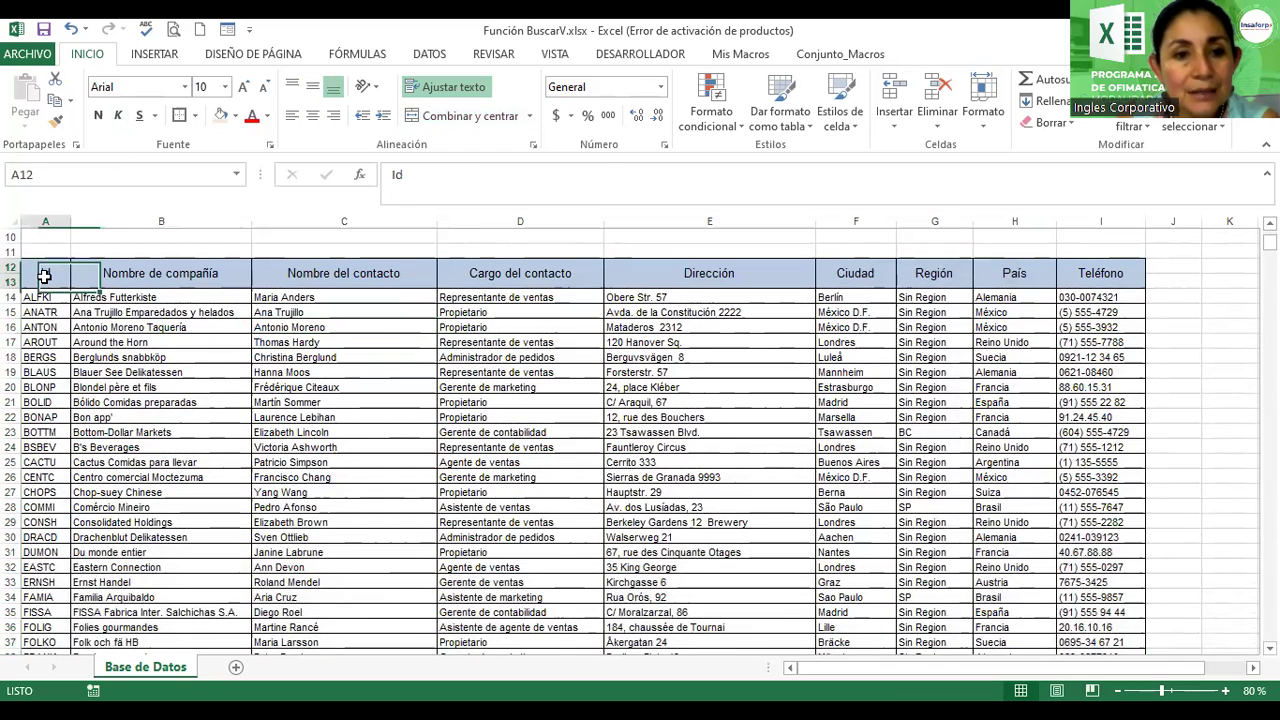
pyautogui.click(200, 278)
pyautogui.click(540, 272)
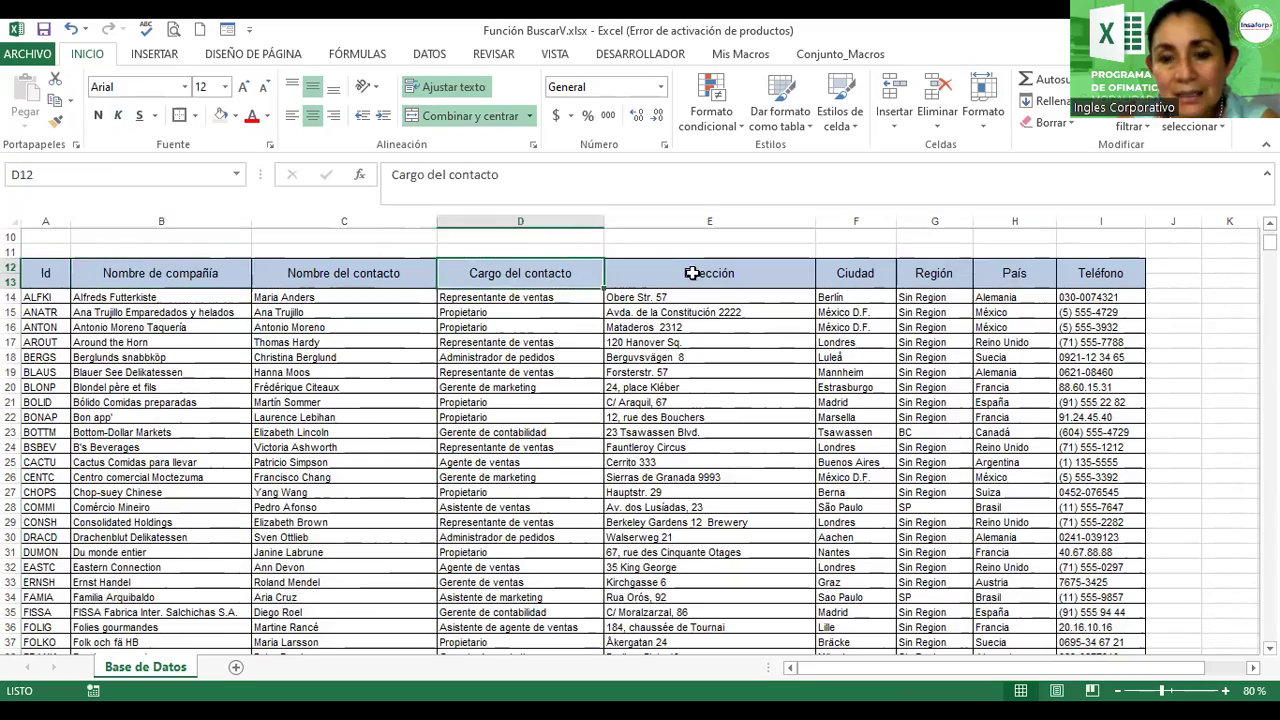
pyautogui.click(692, 273)
pyautogui.moveTo(36, 297)
pyautogui.mouseDown()
pyautogui.moveTo(850, 648)
pyautogui.moveTo(1146, 648)
pyautogui.moveTo(1146, 636)
pyautogui.mouseUp()
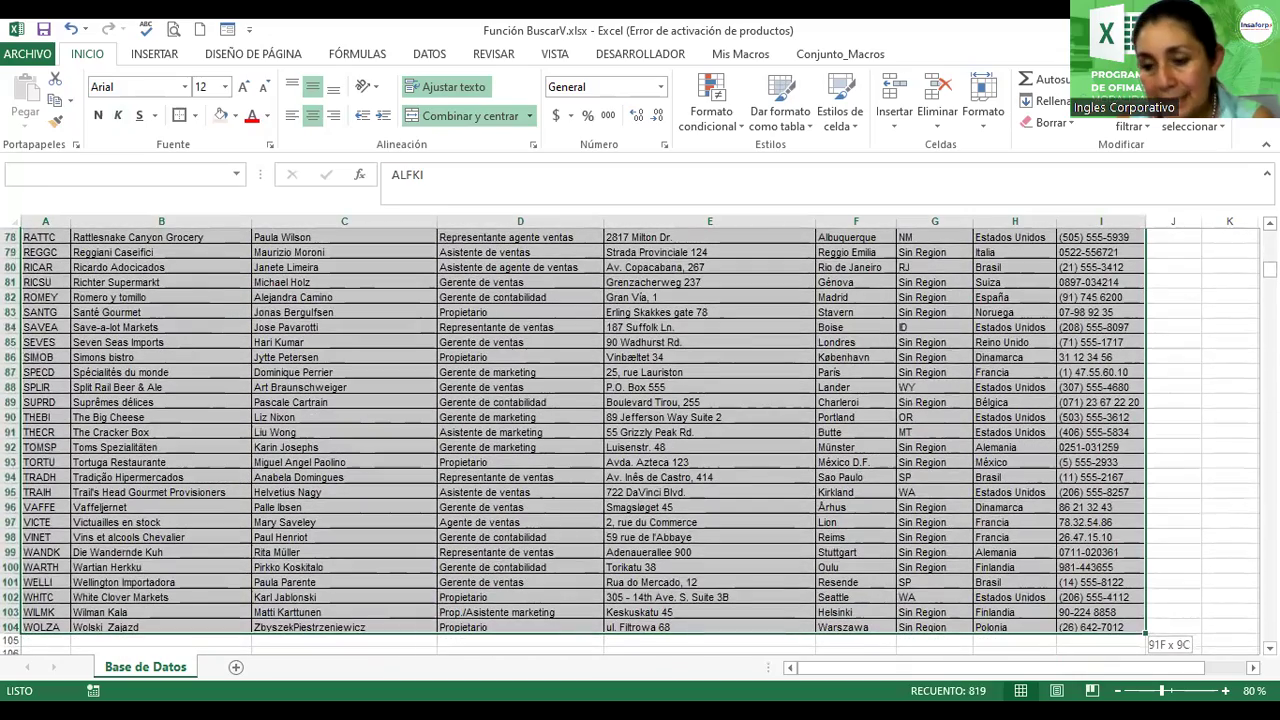
pyautogui.moveTo(1076, 611); pyautogui.dragTo(1076, 611)
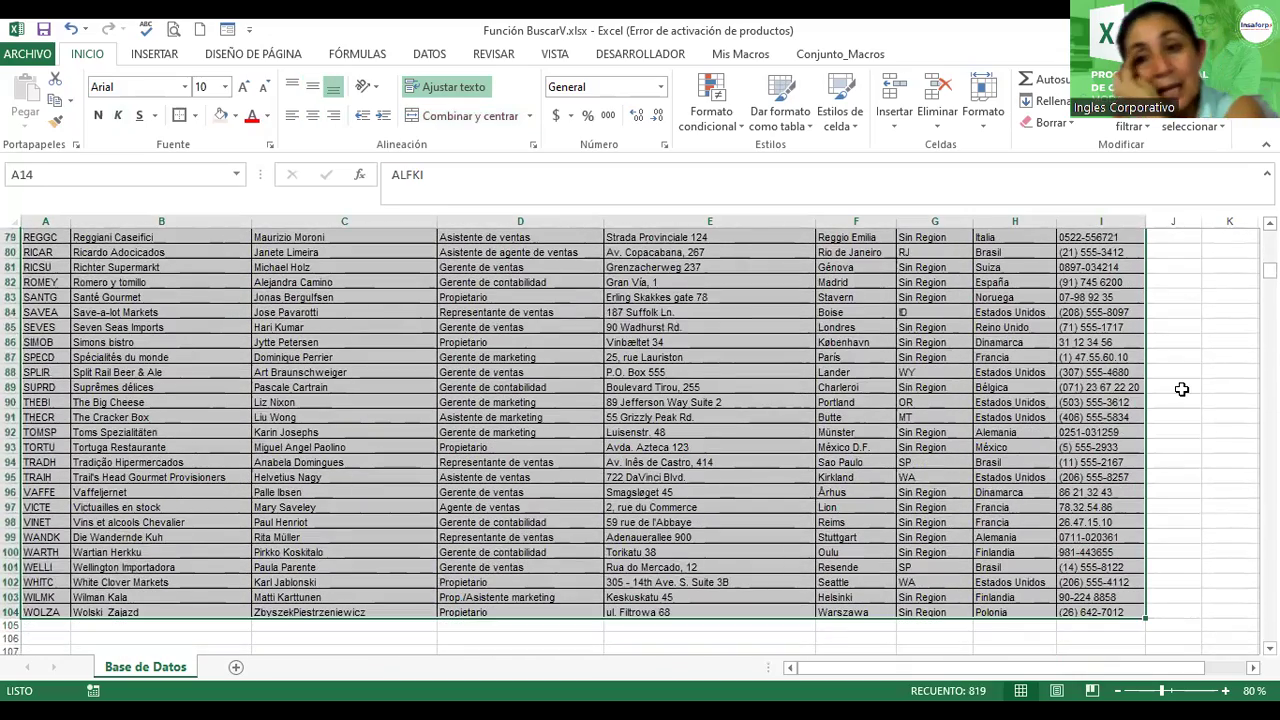
pyautogui.click(1135, 125)
pyautogui.click(1140, 139)
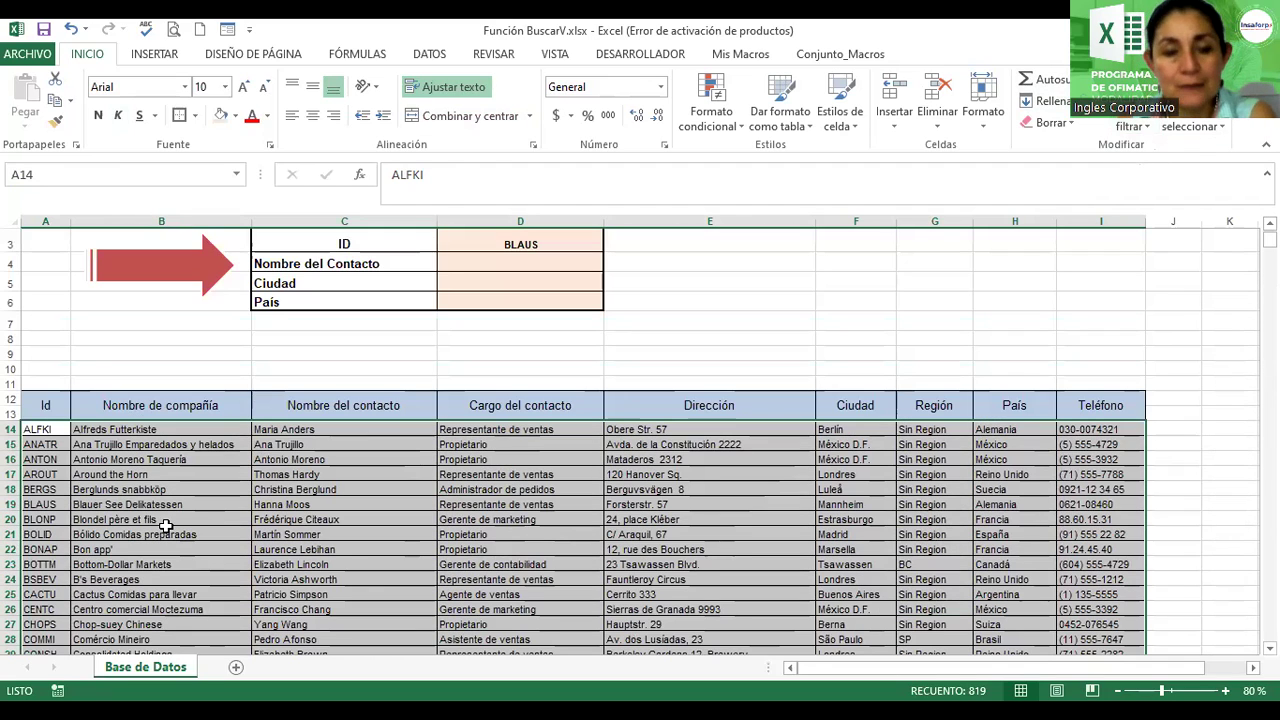
# - Select D4 beside Nombre del Contacto and launch Insertar función from the formula bar
pyautogui.click(300, 489)
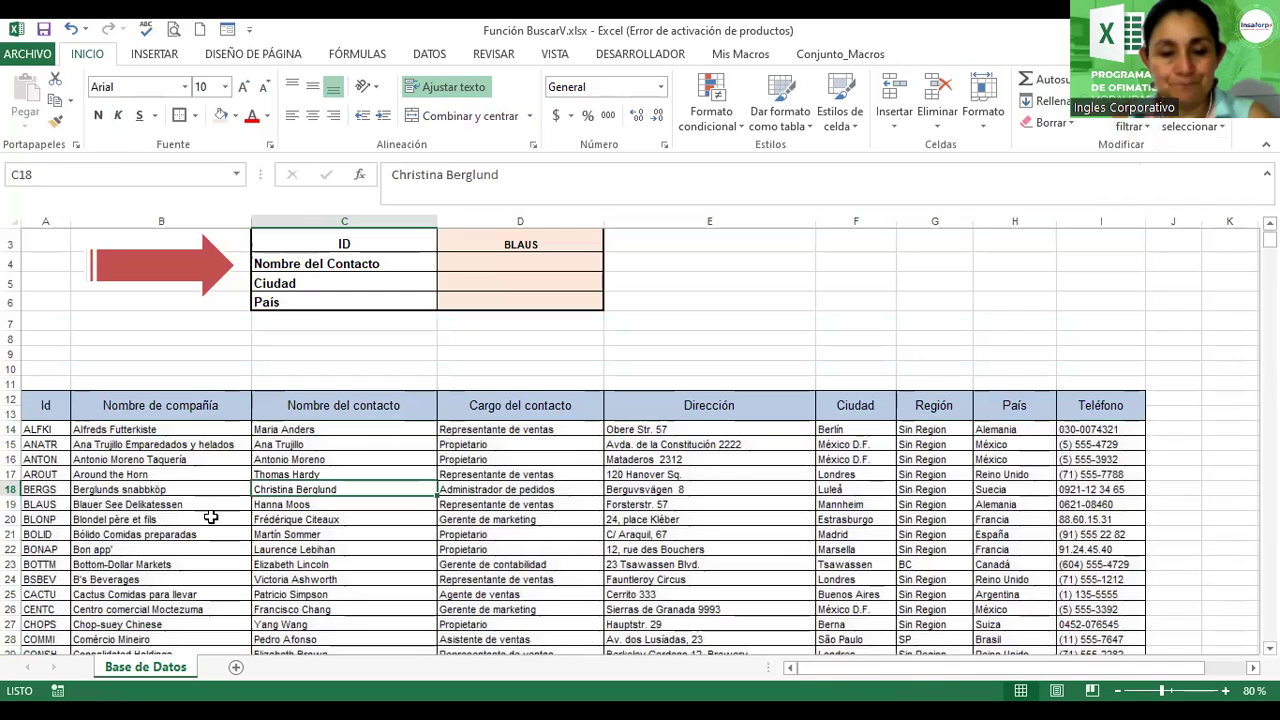
pyautogui.click(528, 266)
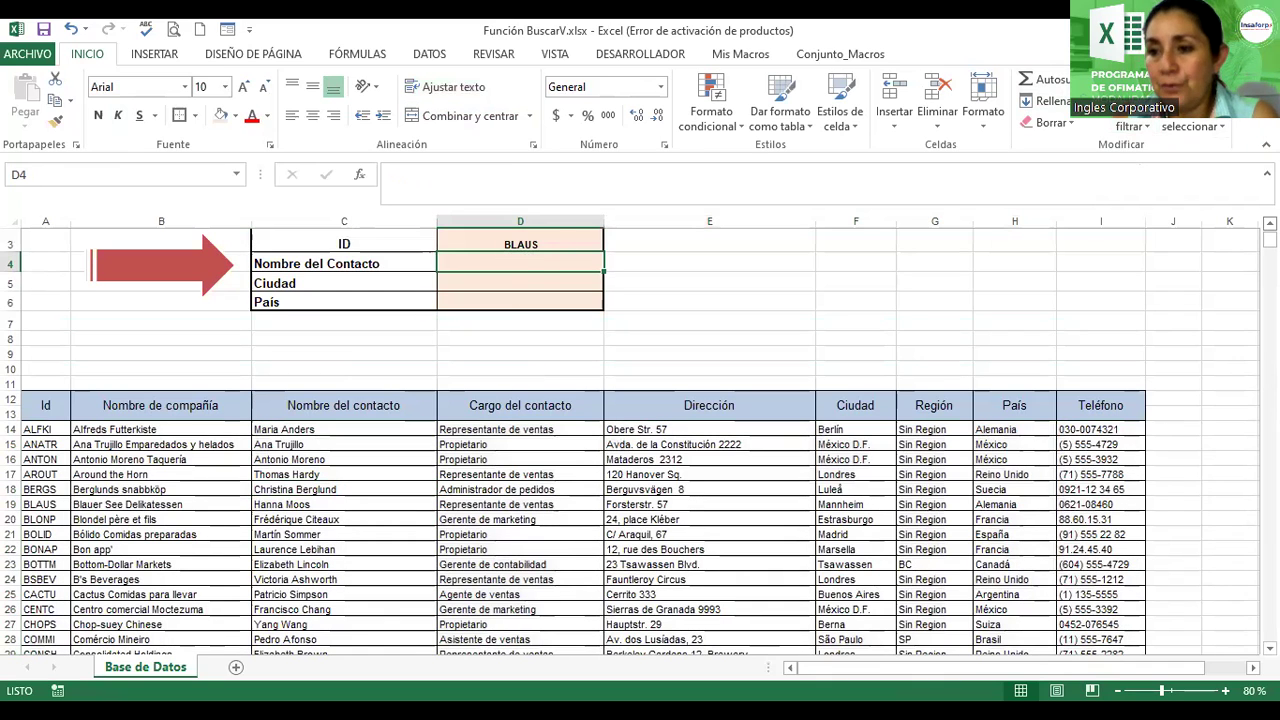
pyautogui.scroll(1, 1249, 343)
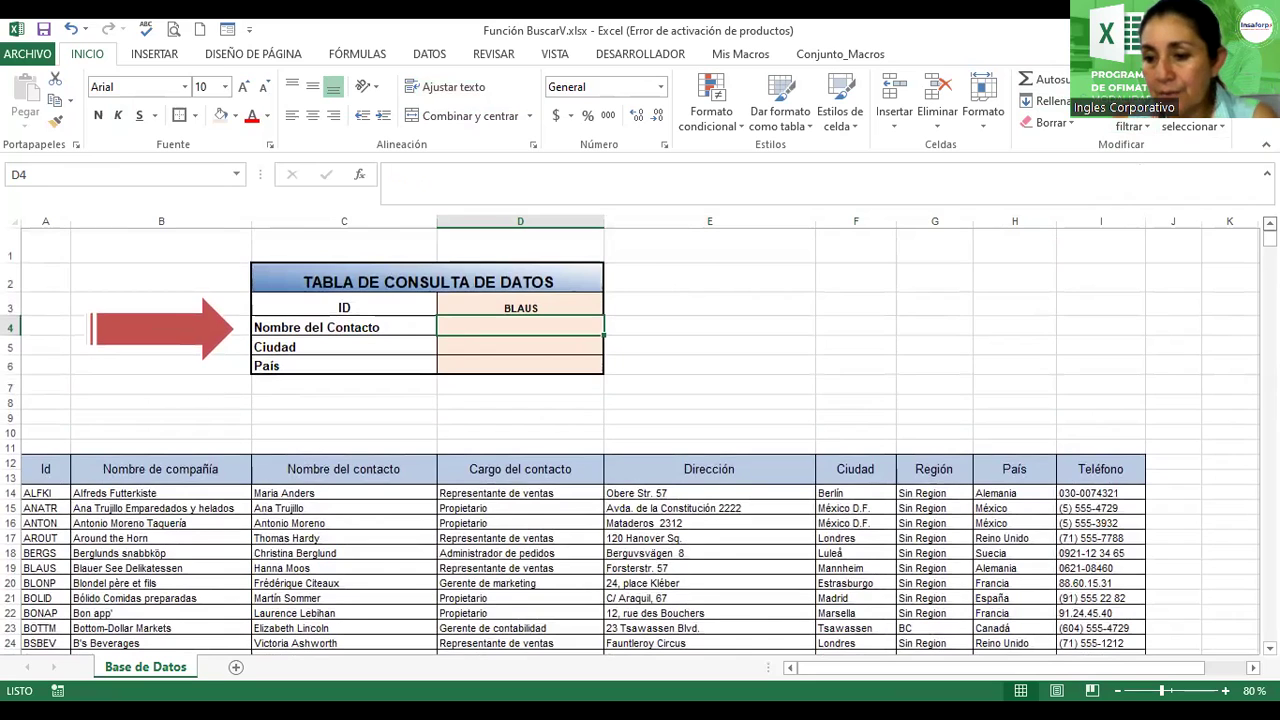
pyautogui.scroll(2, 695, 487)
pyautogui.scroll(2, 695, 487)
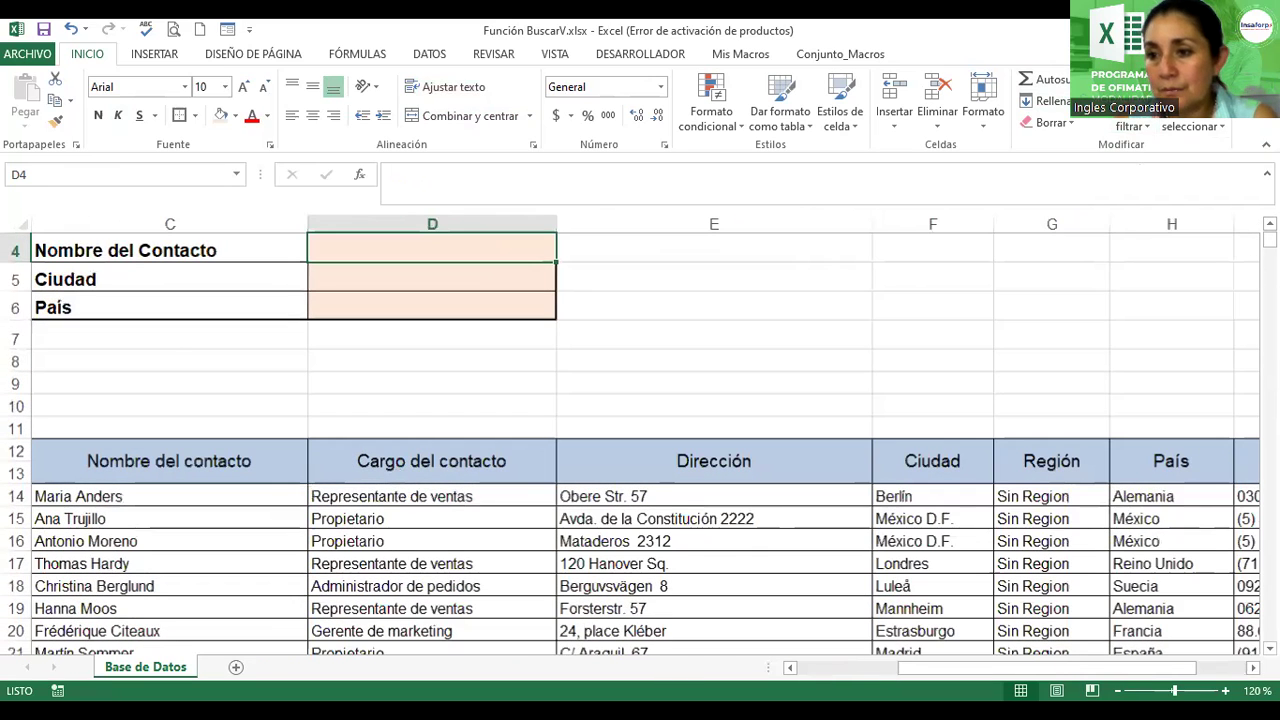
pyautogui.scroll(1, 469, 386)
pyautogui.click(357, 174)
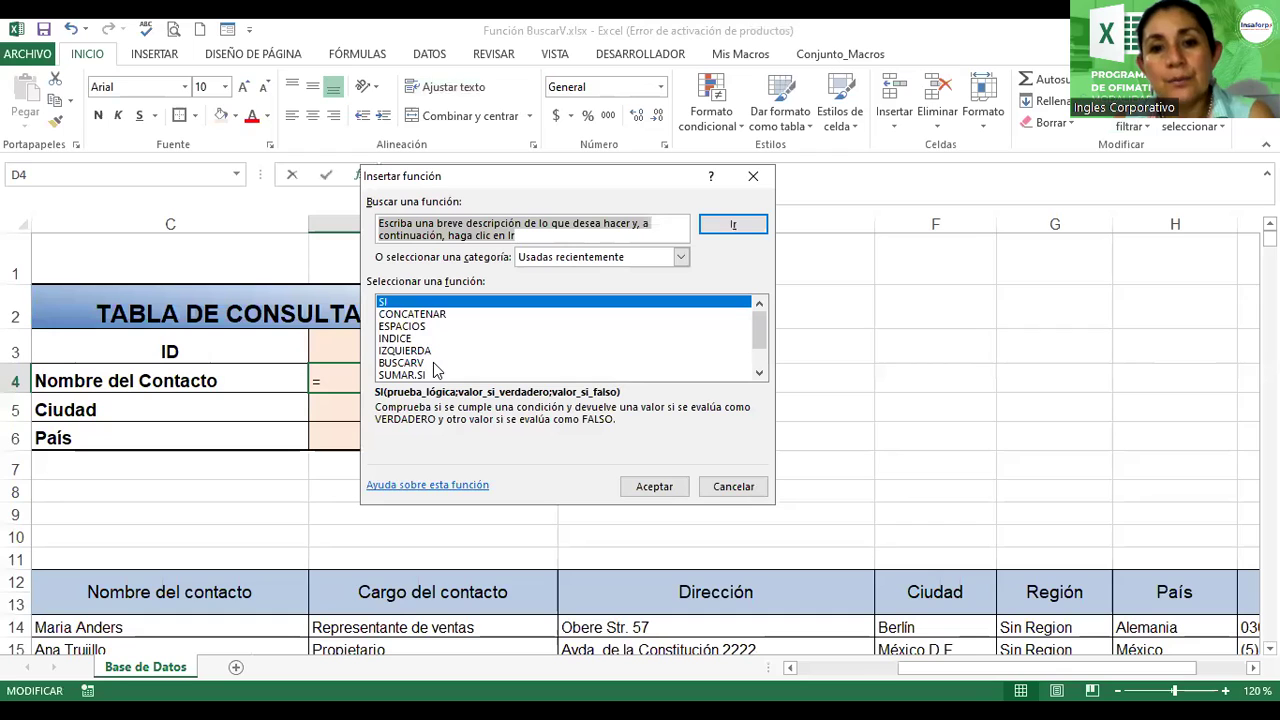
# - Choose BUSCARV and set D3 (BLAUS) as Valor_buscado, moving the arguments dialog aside
pyautogui.click(412, 363)
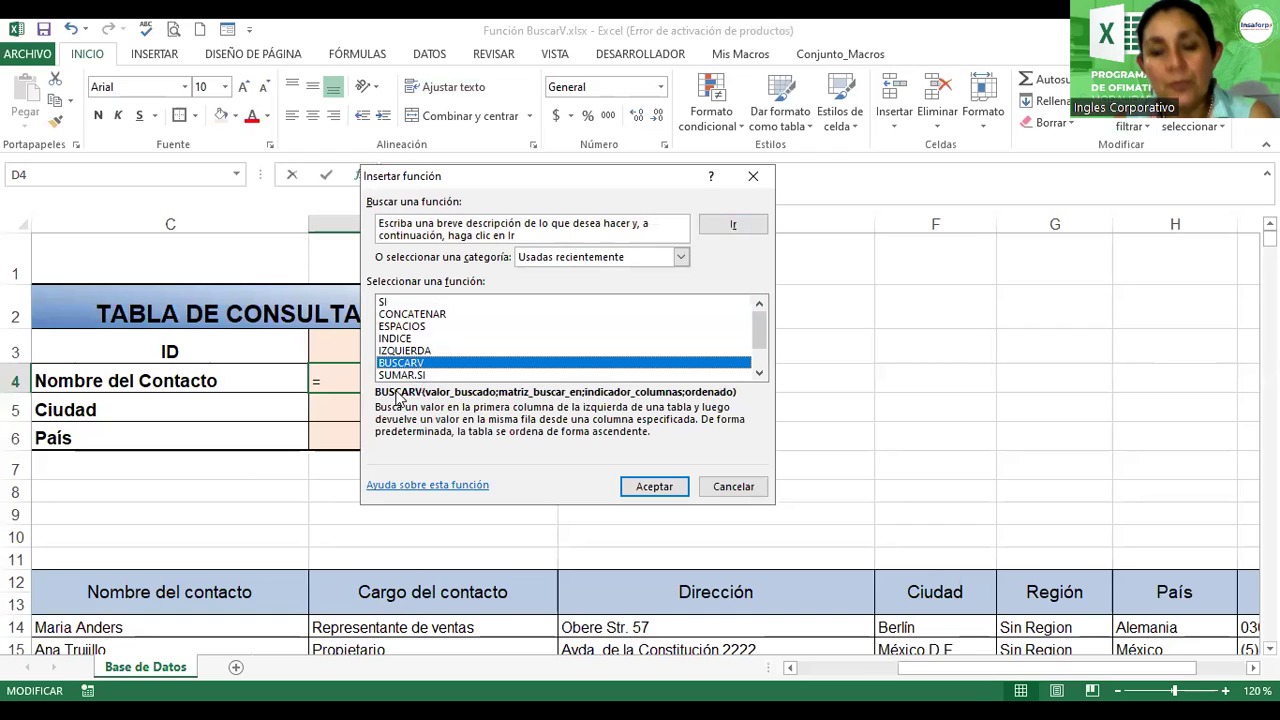
pyautogui.click(643, 492)
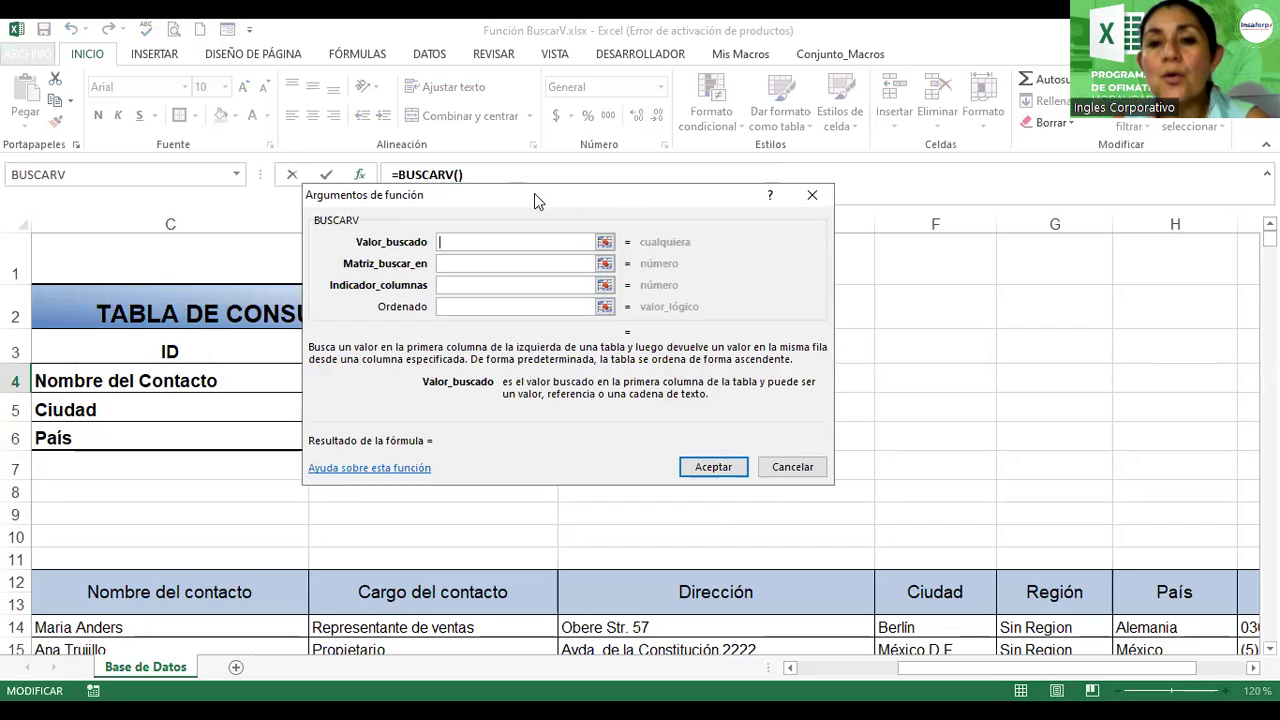
pyautogui.moveTo(534, 200); pyautogui.dragTo(708, 267)
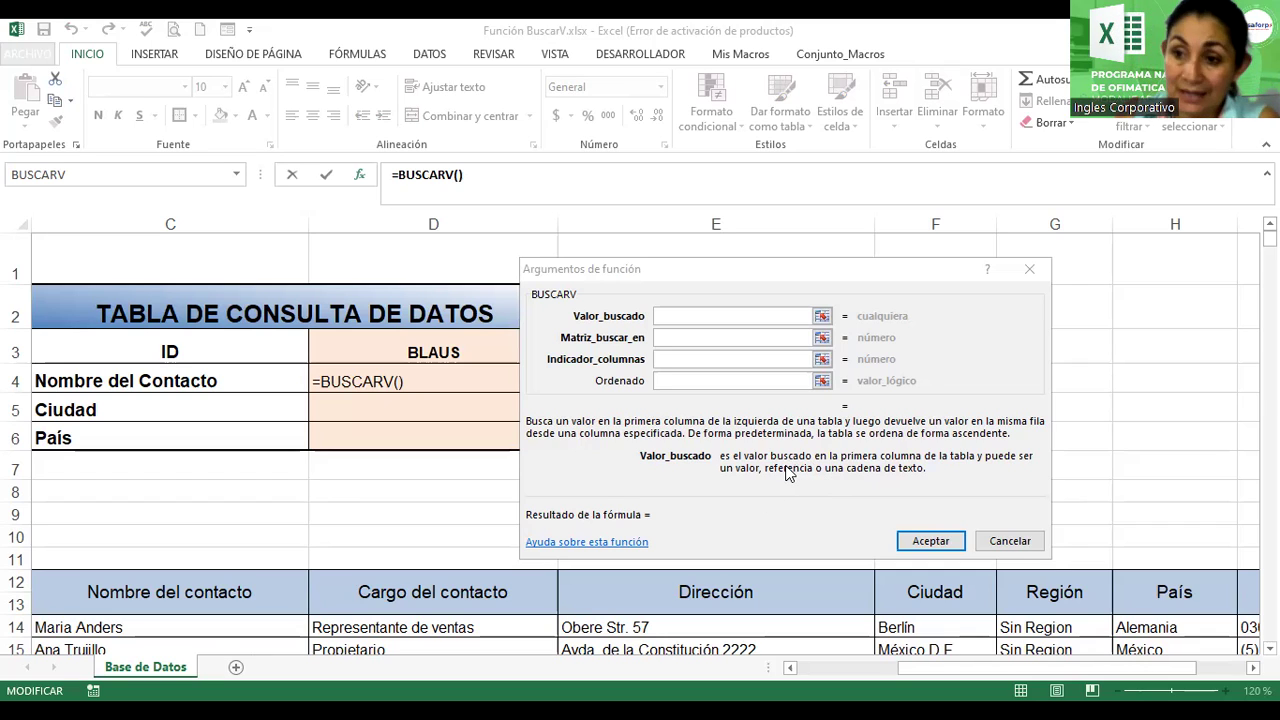
pyautogui.moveTo(766, 277); pyautogui.dragTo(880, 110)
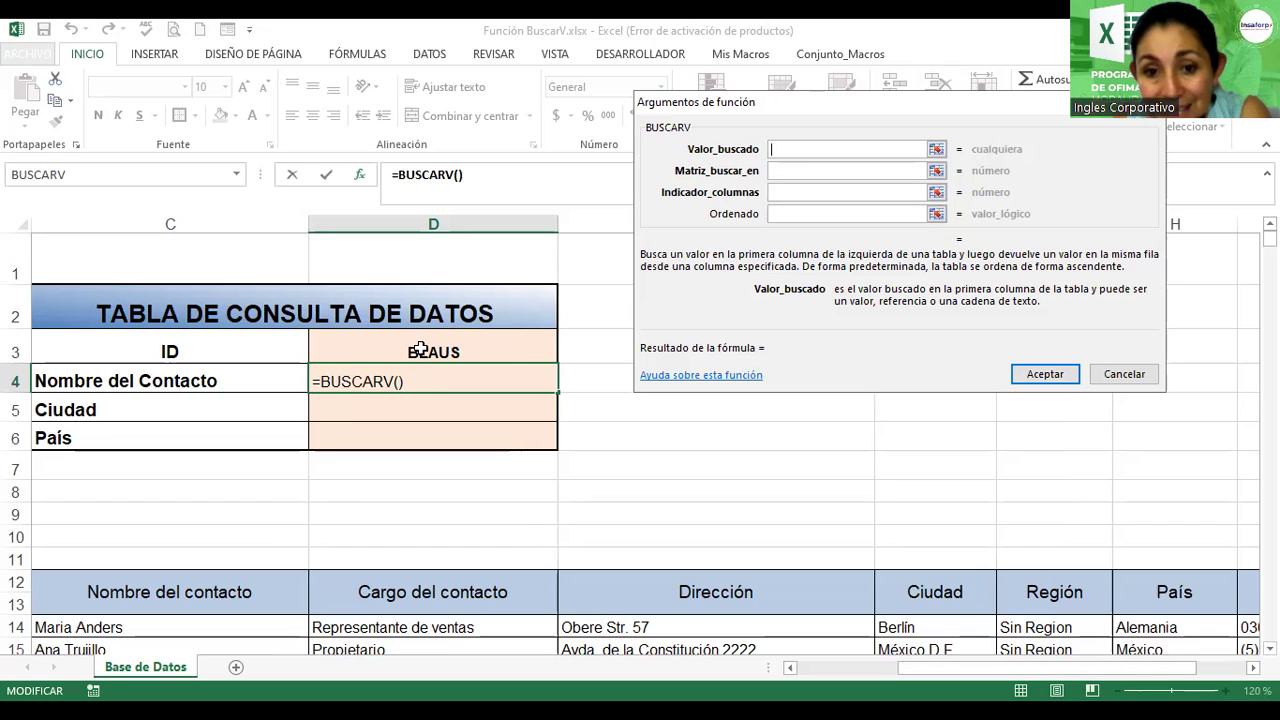
pyautogui.click(420, 350)
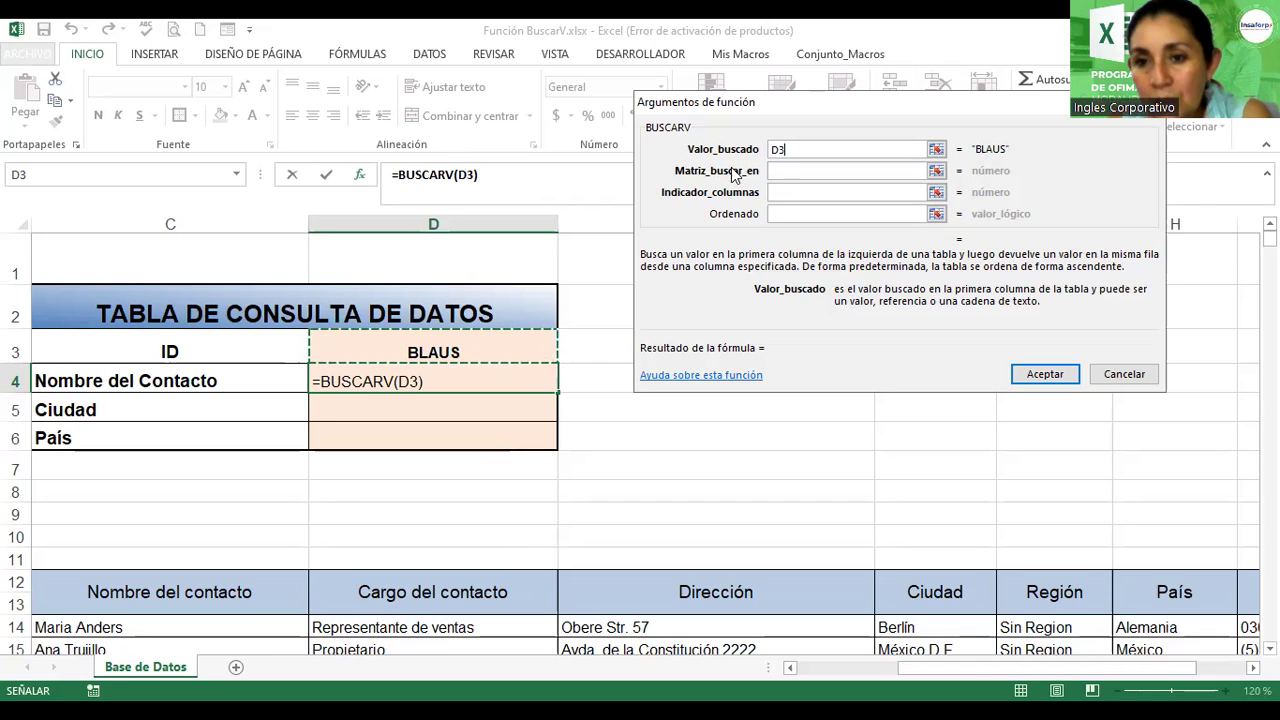
# - Focus the Matriz_buscar_en box and drag the arguments dialog toward the centre
pyautogui.click(793, 171)
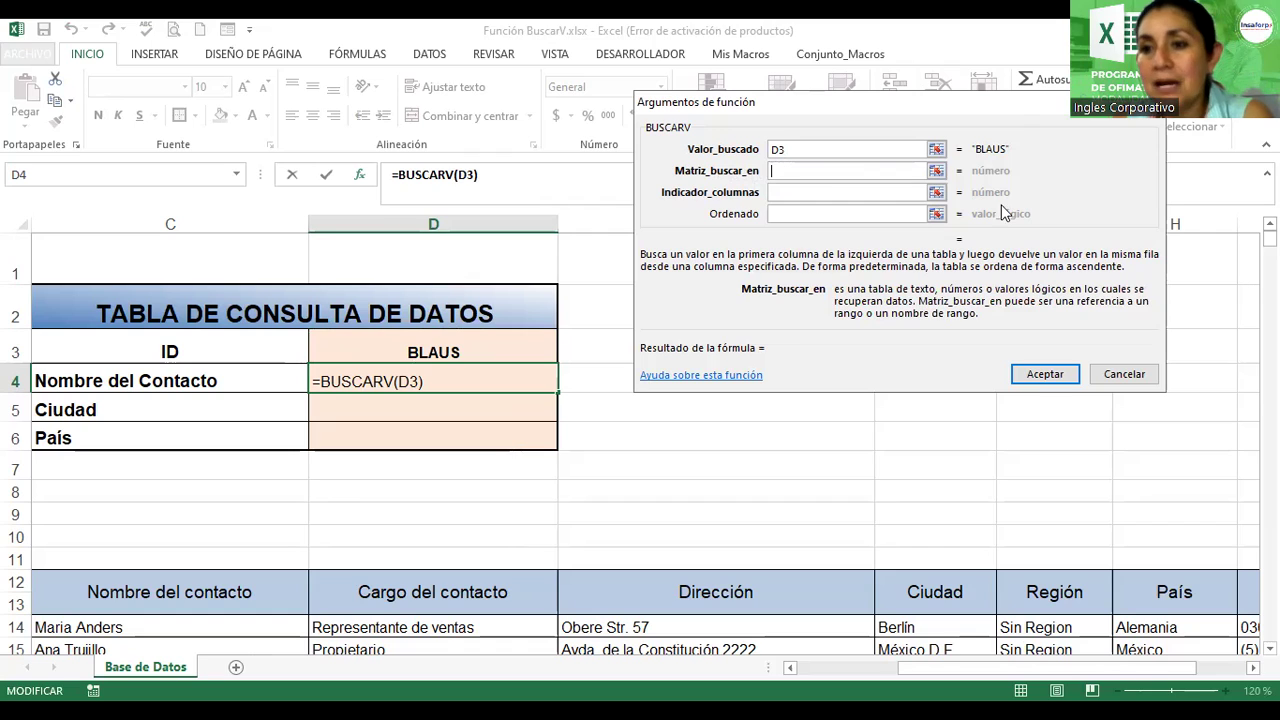
pyautogui.moveTo(880, 101); pyautogui.dragTo(771, 229)
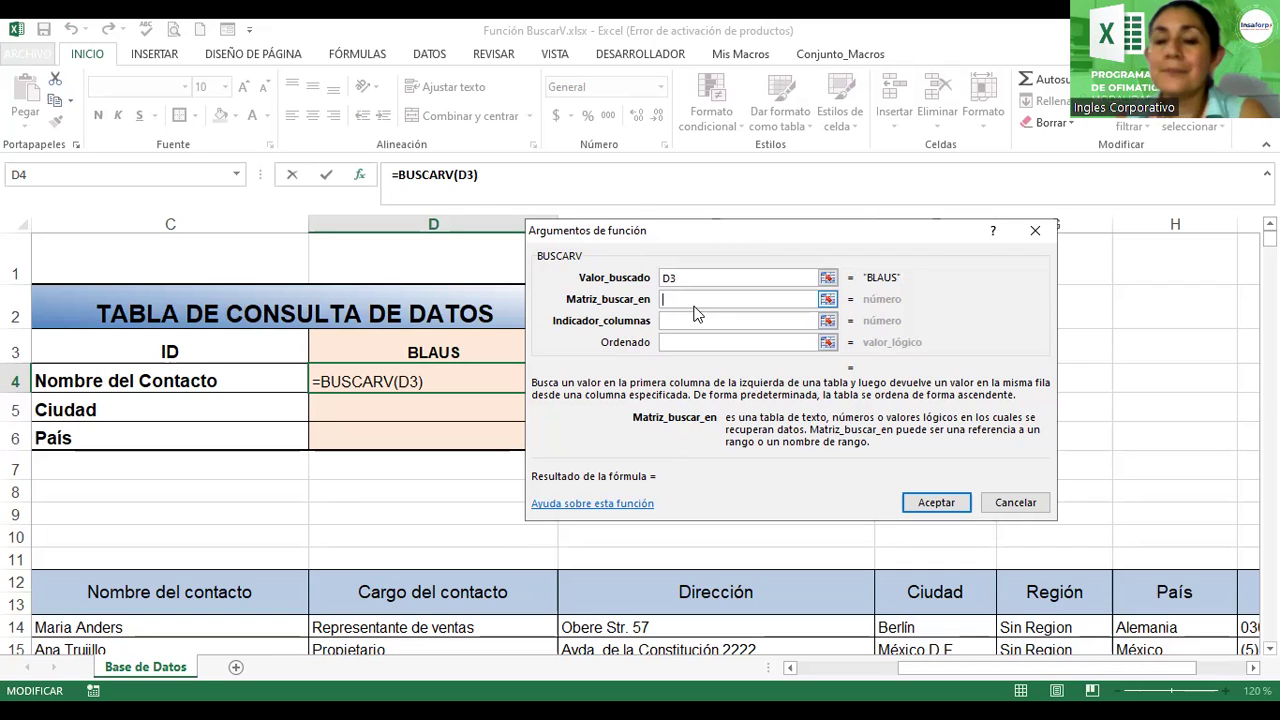
# - Collapse the dialog and select A12:E104 on the sheet as the table range
pyautogui.click(826, 301)
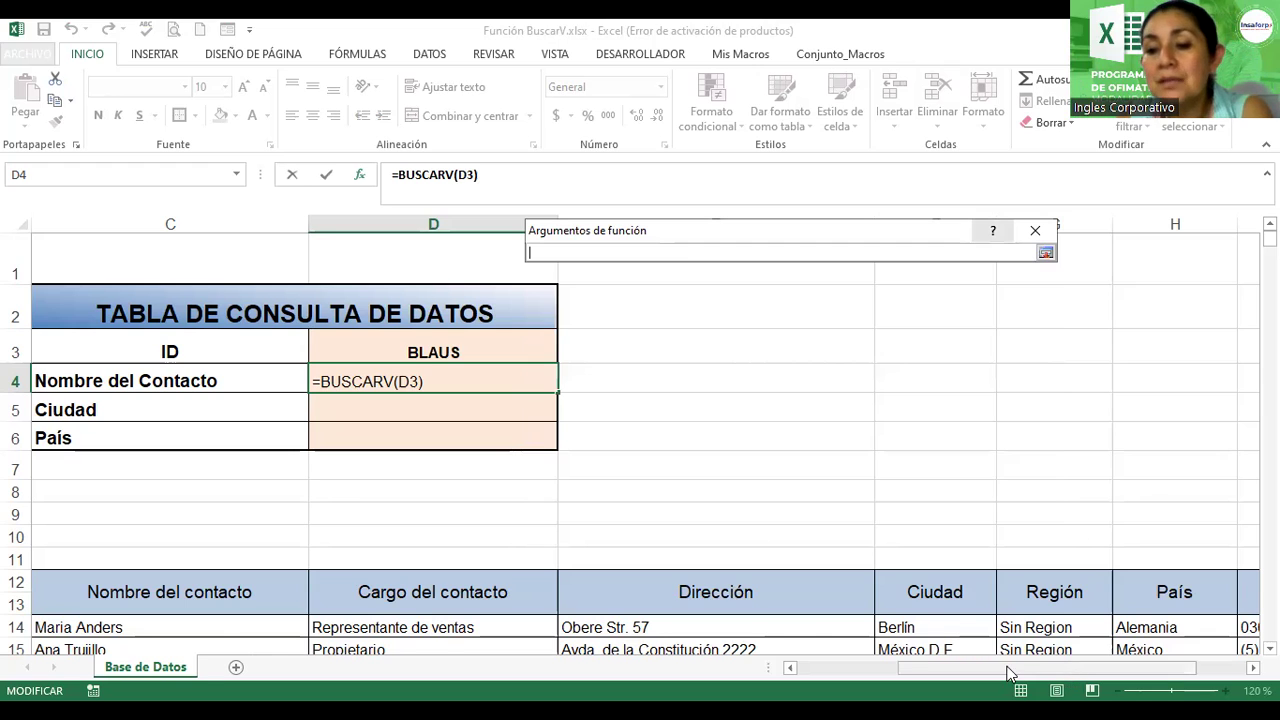
pyautogui.hscroll(-3, 1217, 419)
pyautogui.moveTo(1269, 238); pyautogui.dragTo(1269, 232)
pyautogui.click(66, 494)
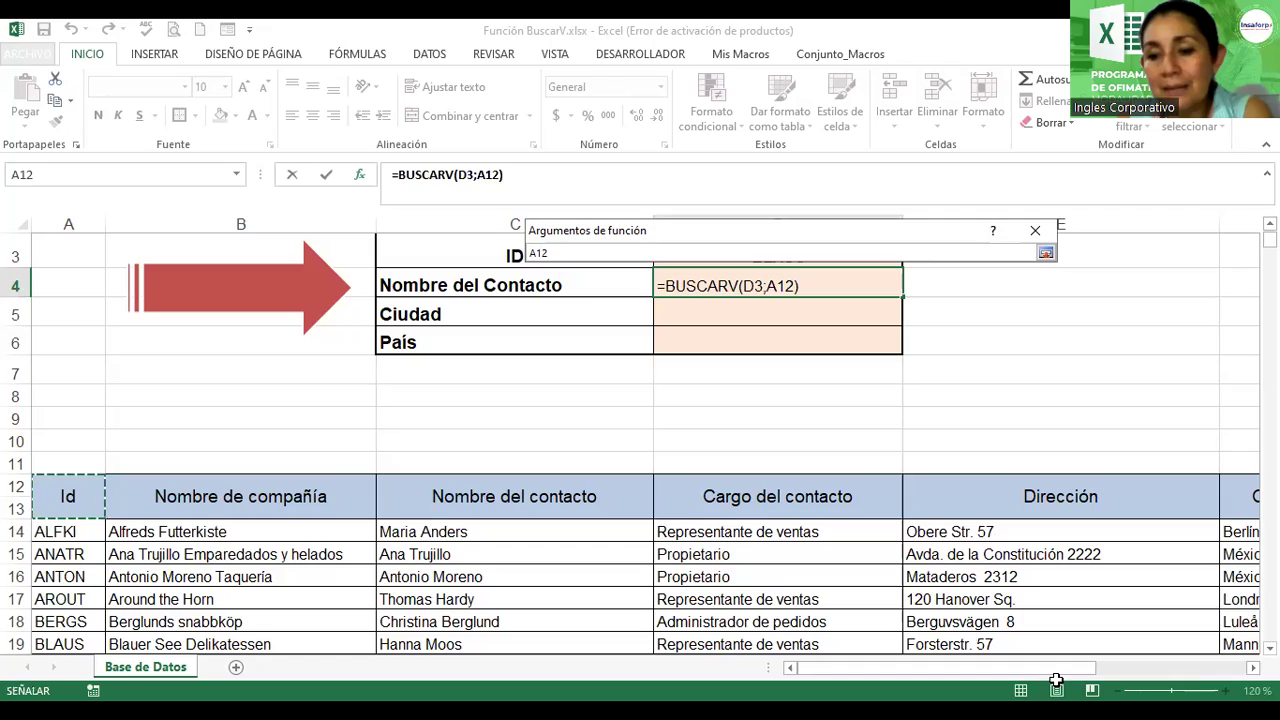
pyautogui.moveTo(66, 494)
pyautogui.mouseDown()
pyautogui.moveTo(1212, 614)
pyautogui.moveTo(1072, 613)
pyautogui.mouseUp()
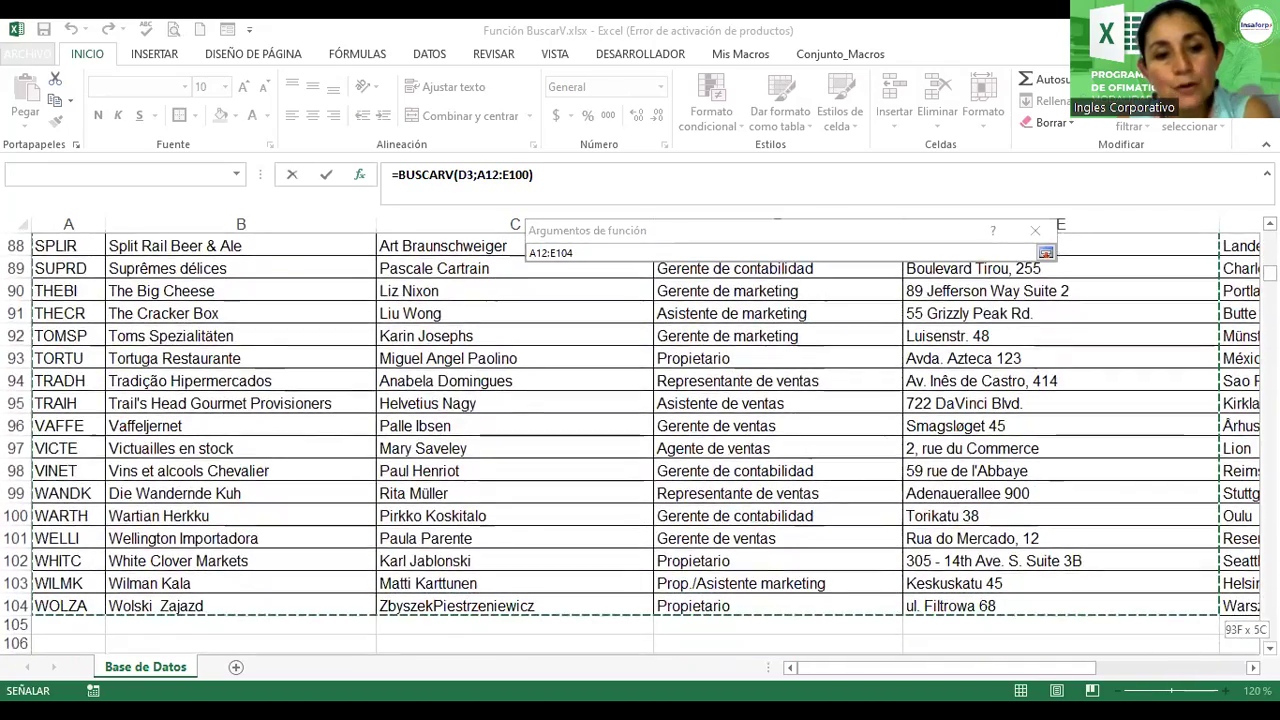
pyautogui.moveTo(1072, 613); pyautogui.dragTo(1070, 618)
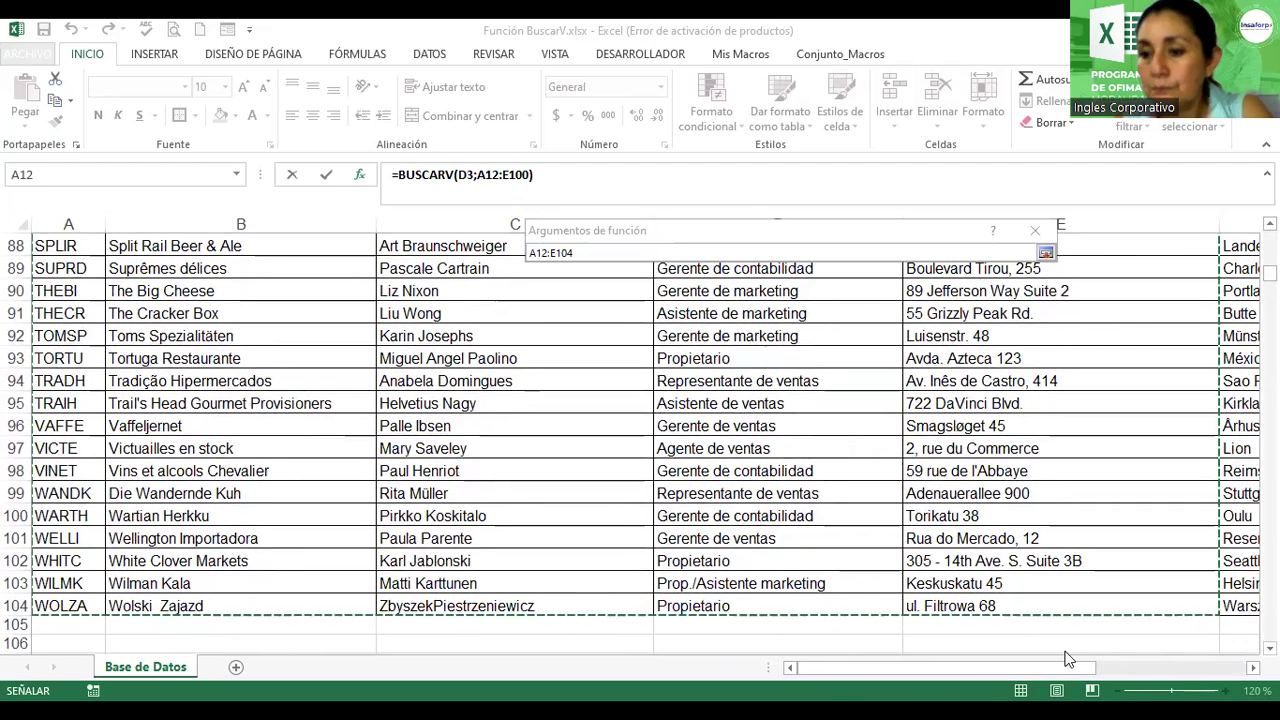
pyautogui.scroll(20, 640, 440)
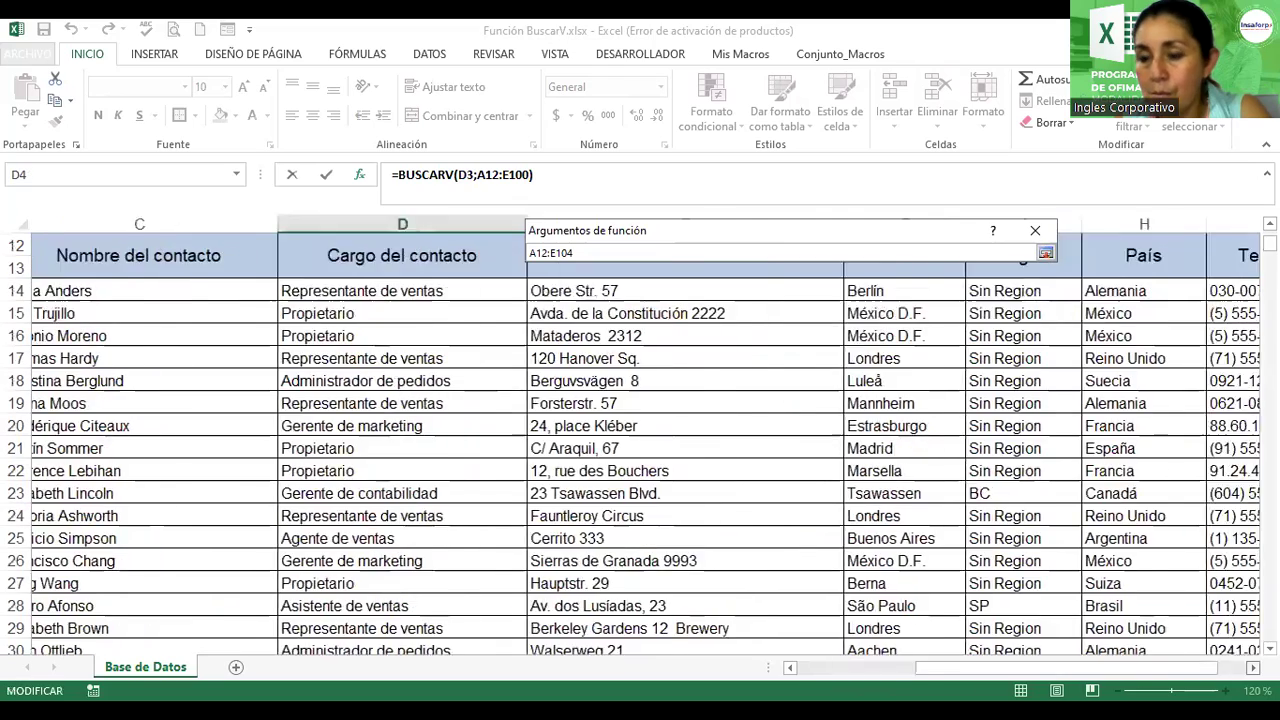
pyautogui.hscroll(2, 640, 440)
pyautogui.hscroll(2, 640, 440)
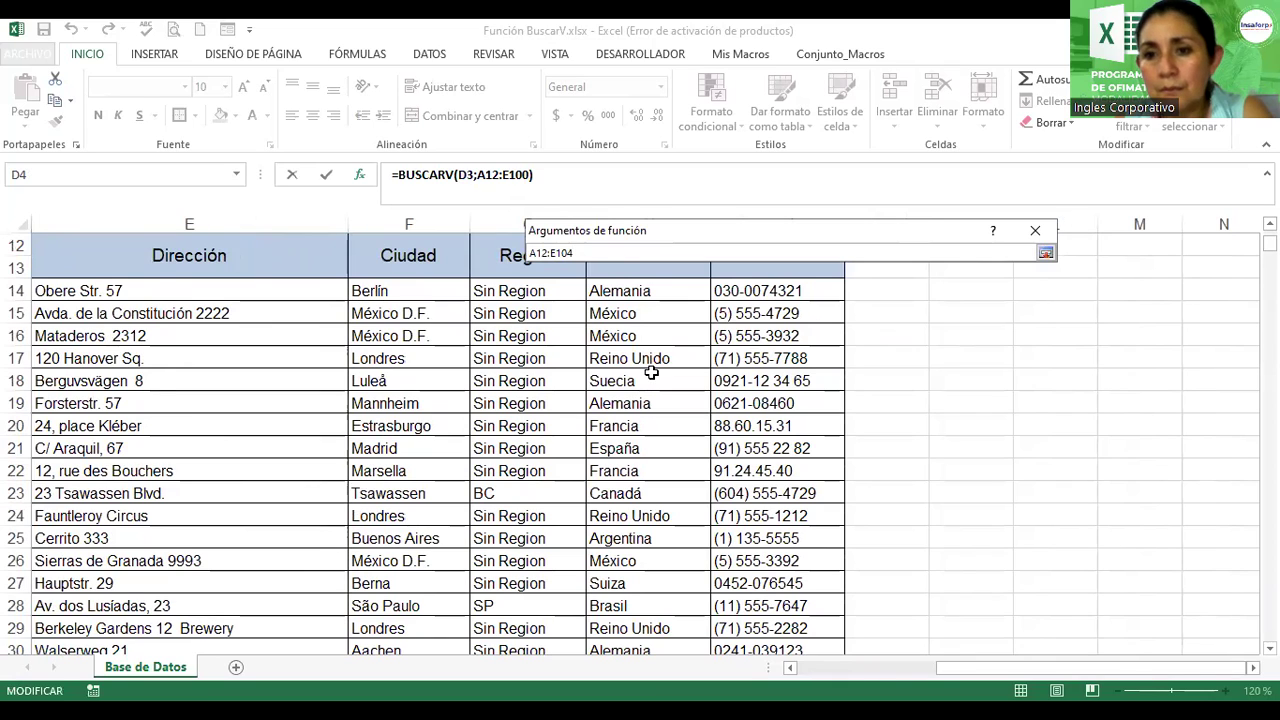
# - Append +I12:I104 to the range, then restore the dialog and erase that botched reference
pyautogui.write('+')
pyautogui.moveTo(648, 360); pyautogui.dragTo(648, 382)
pyautogui.click(778, 247)
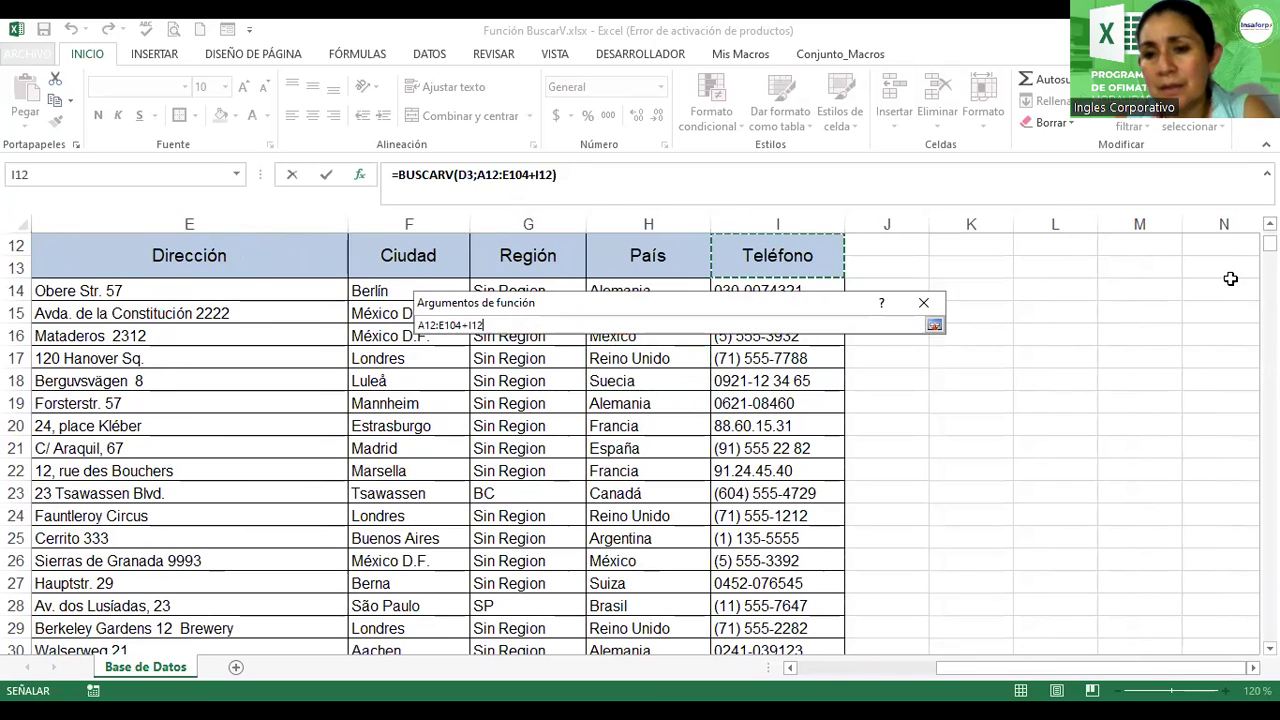
pyautogui.moveTo(1269, 243); pyautogui.dragTo(1269, 277)
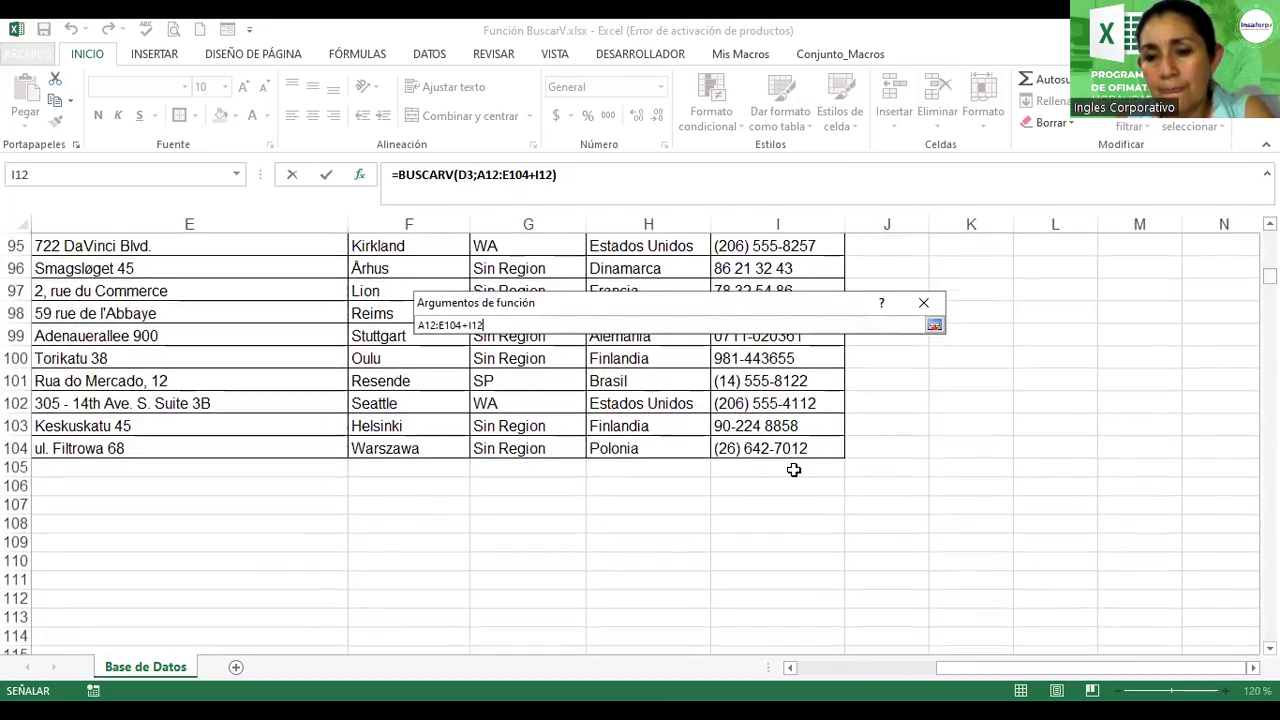
pyautogui.write(':I104')
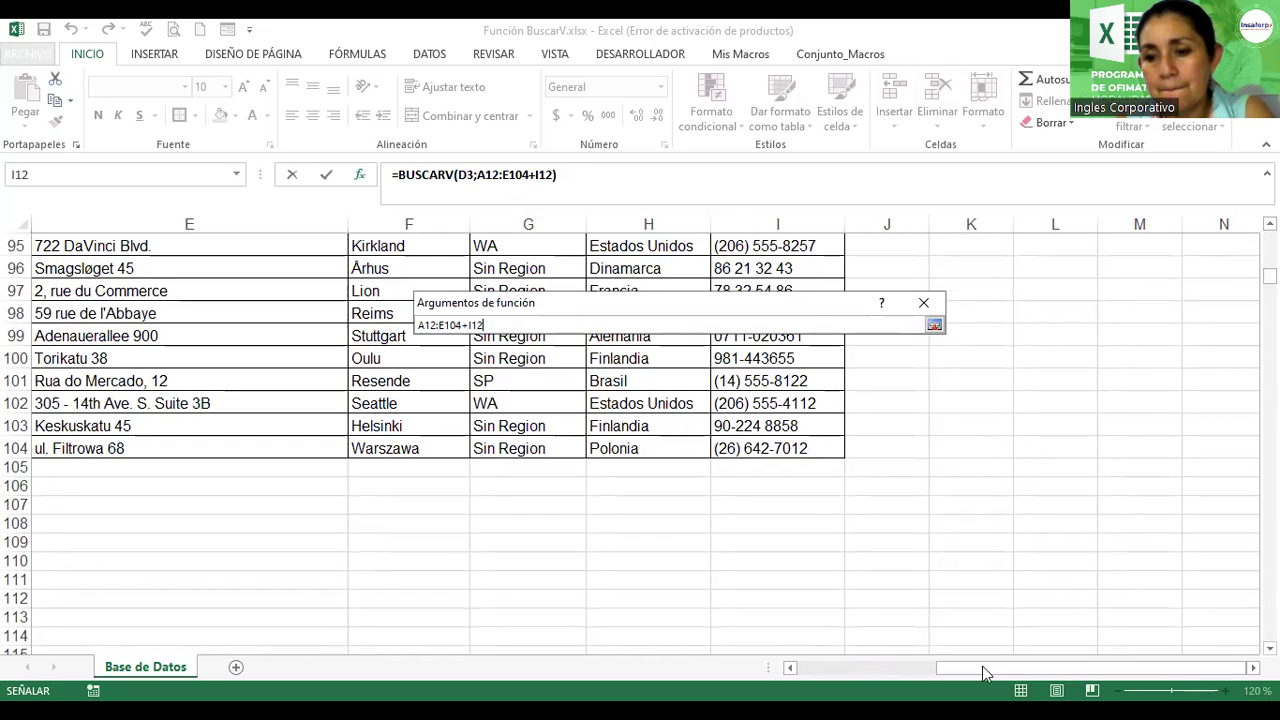
pyautogui.moveTo(982, 664); pyautogui.dragTo(851, 668)
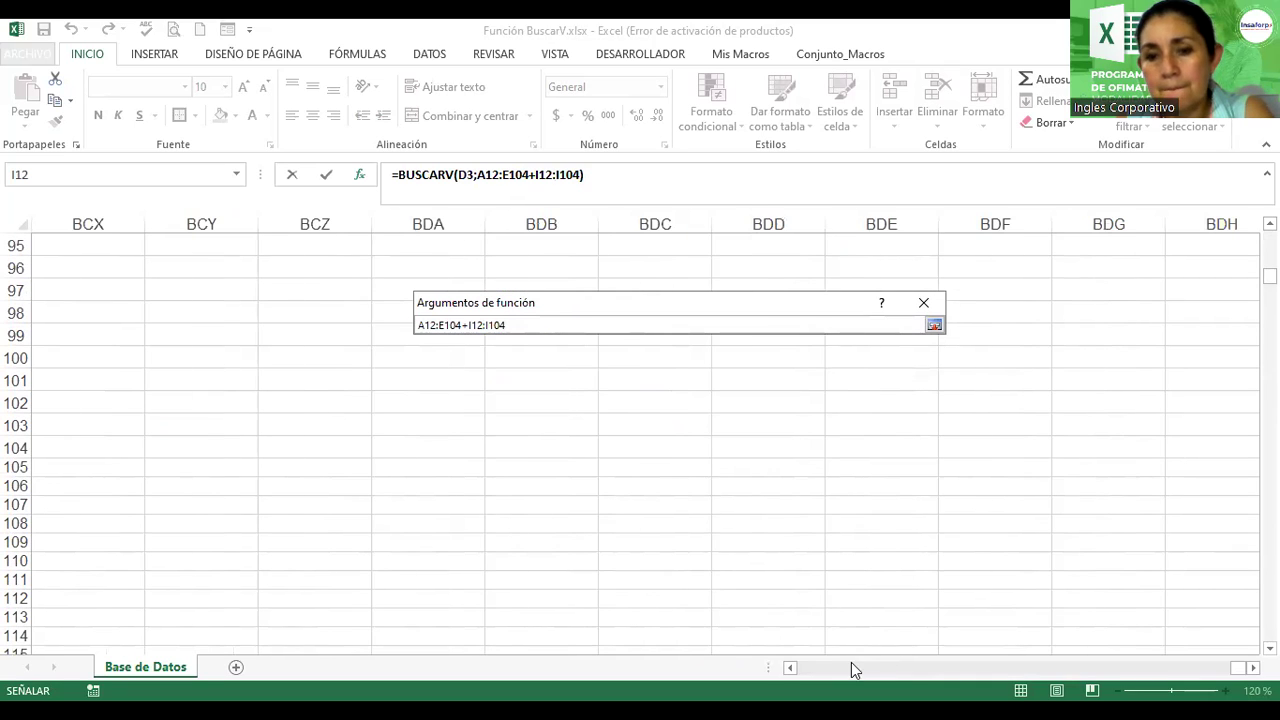
pyautogui.click(926, 304)
pyautogui.press('BackSpace')
pyautogui.press('BackSpace')
pyautogui.press('BackSpace')
pyautogui.press('BackSpace')
pyautogui.press('BackSpace')
pyautogui.press('BackSpace')
pyautogui.press('BackSpace')
pyautogui.press('BackSpace')
pyautogui.press('BackSpace')
pyautogui.press('BackSpace')
pyautogui.press('BackSpace')
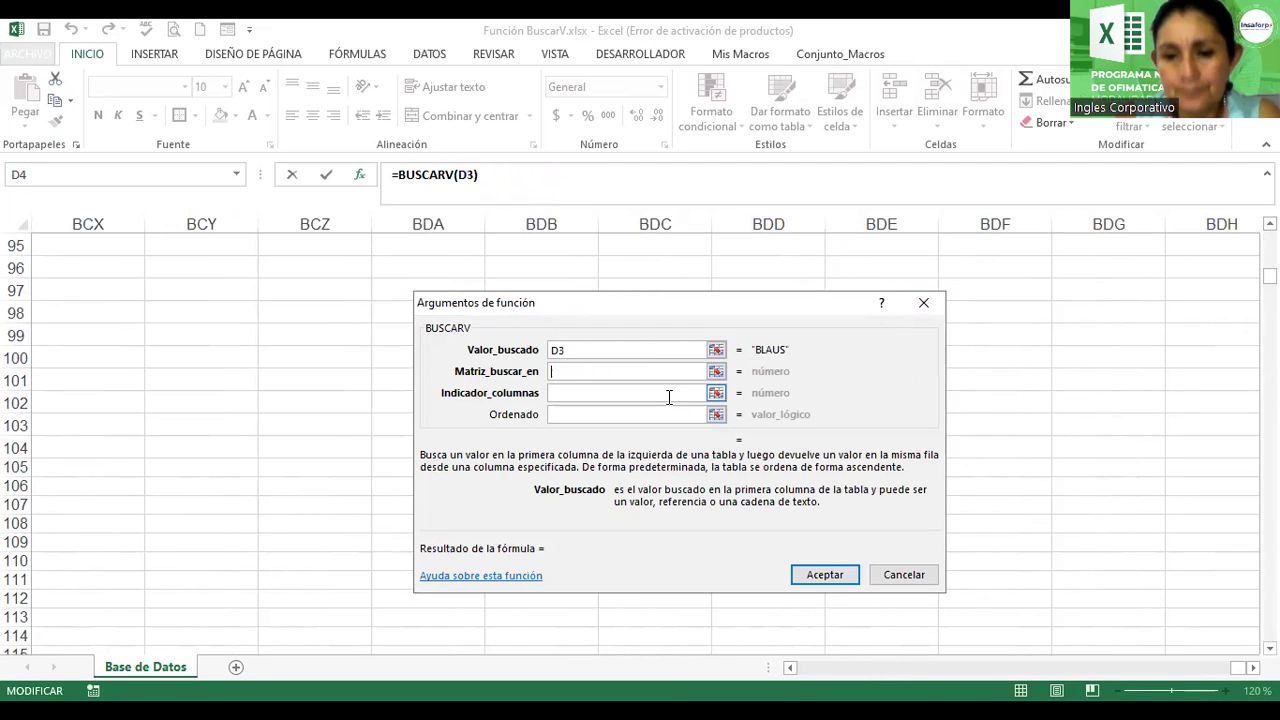
# - Select the table from A12 with Ctrl+Shift+arrow keys, setting Matriz_buscar_en to BASE_CONTACTOS
pyautogui.click(988, 289)
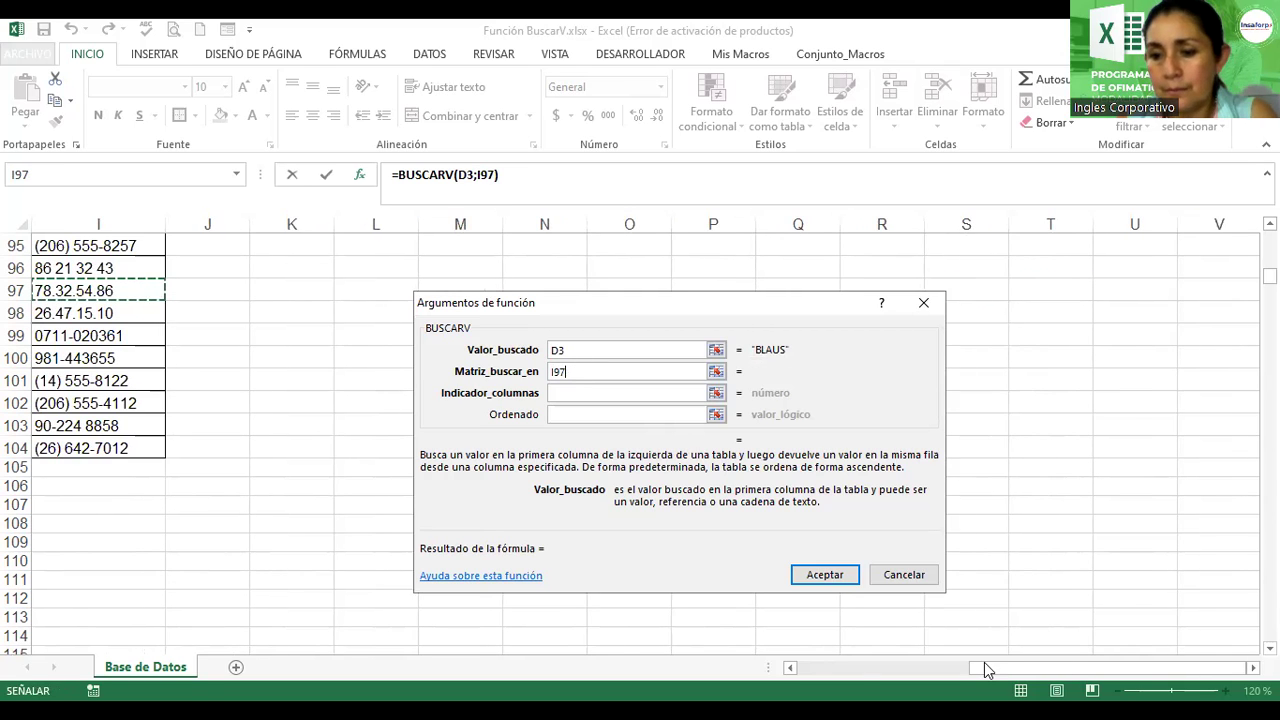
pyautogui.moveTo(1063, 668); pyautogui.dragTo(893, 668)
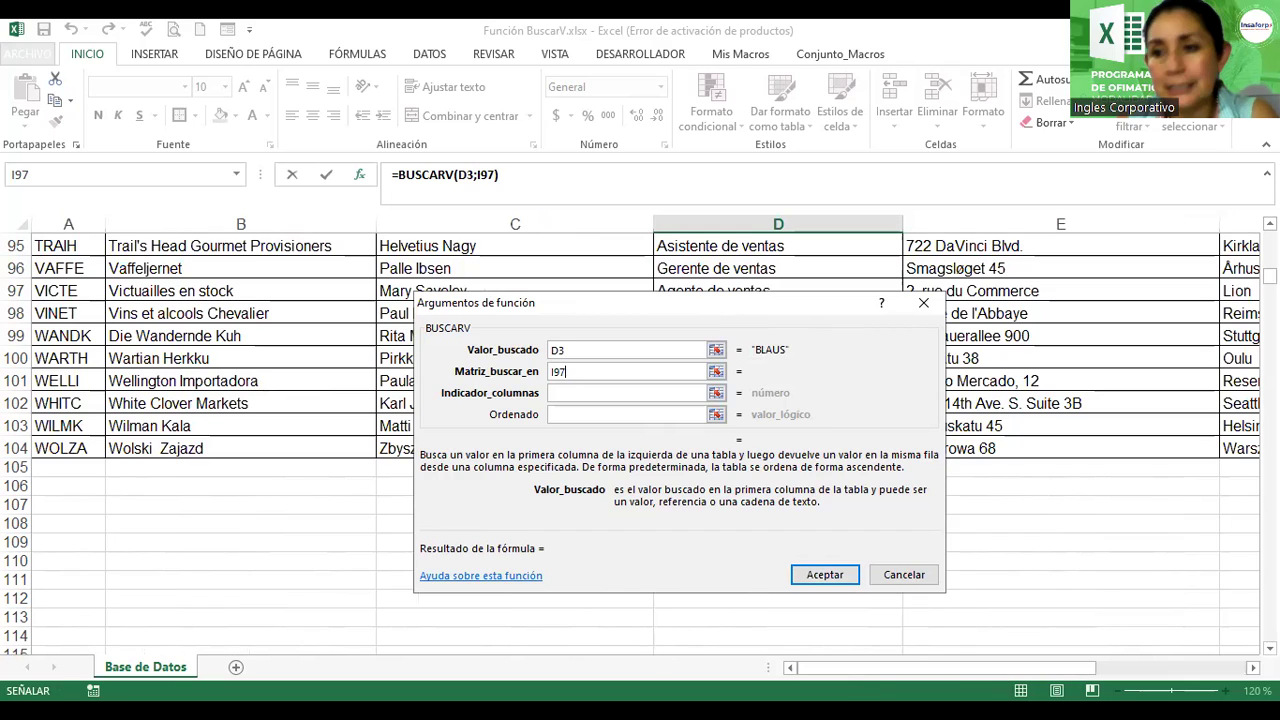
pyautogui.scroll(20, 640, 440)
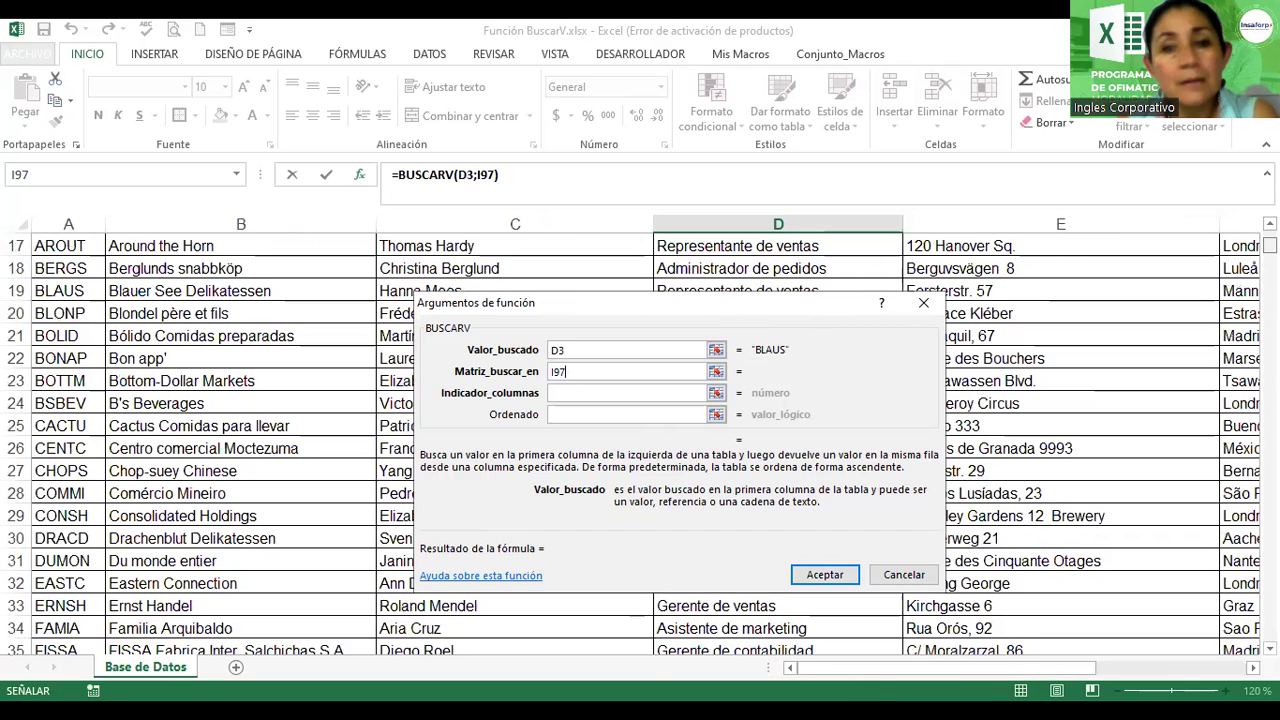
pyautogui.scroll(1, 640, 440)
pyautogui.scroll(2, 100, 300)
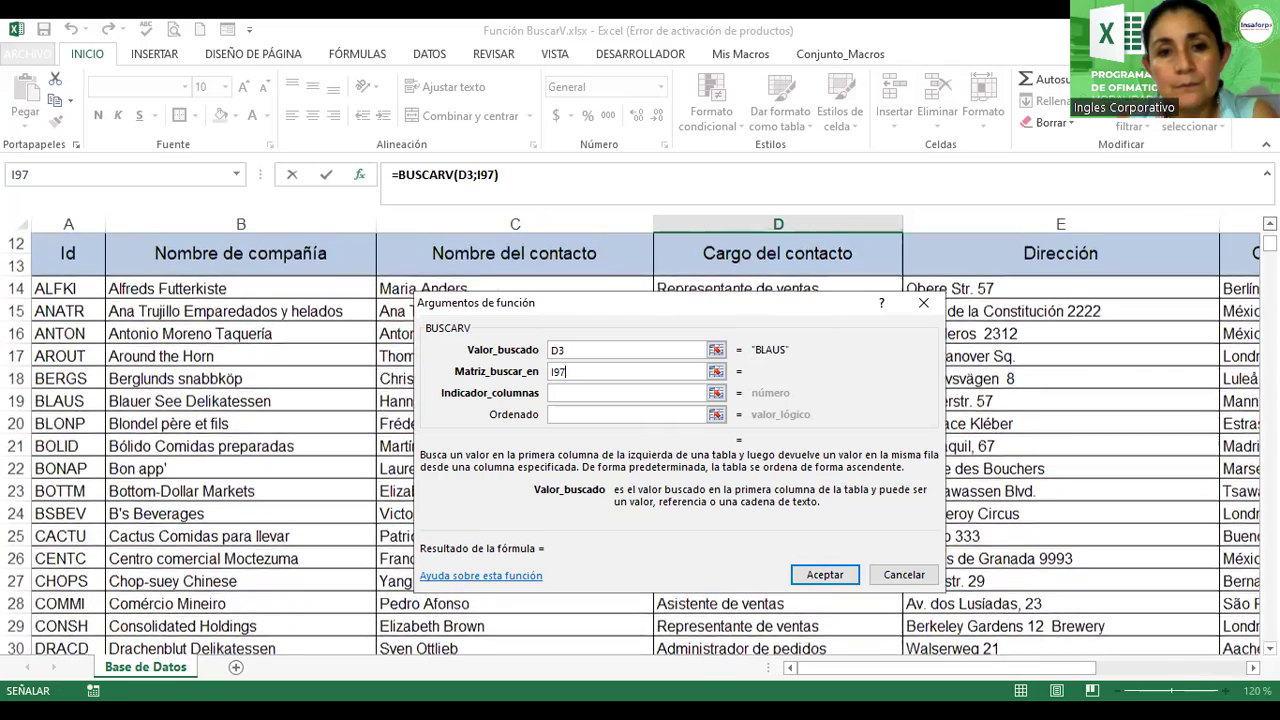
pyautogui.click(70, 295)
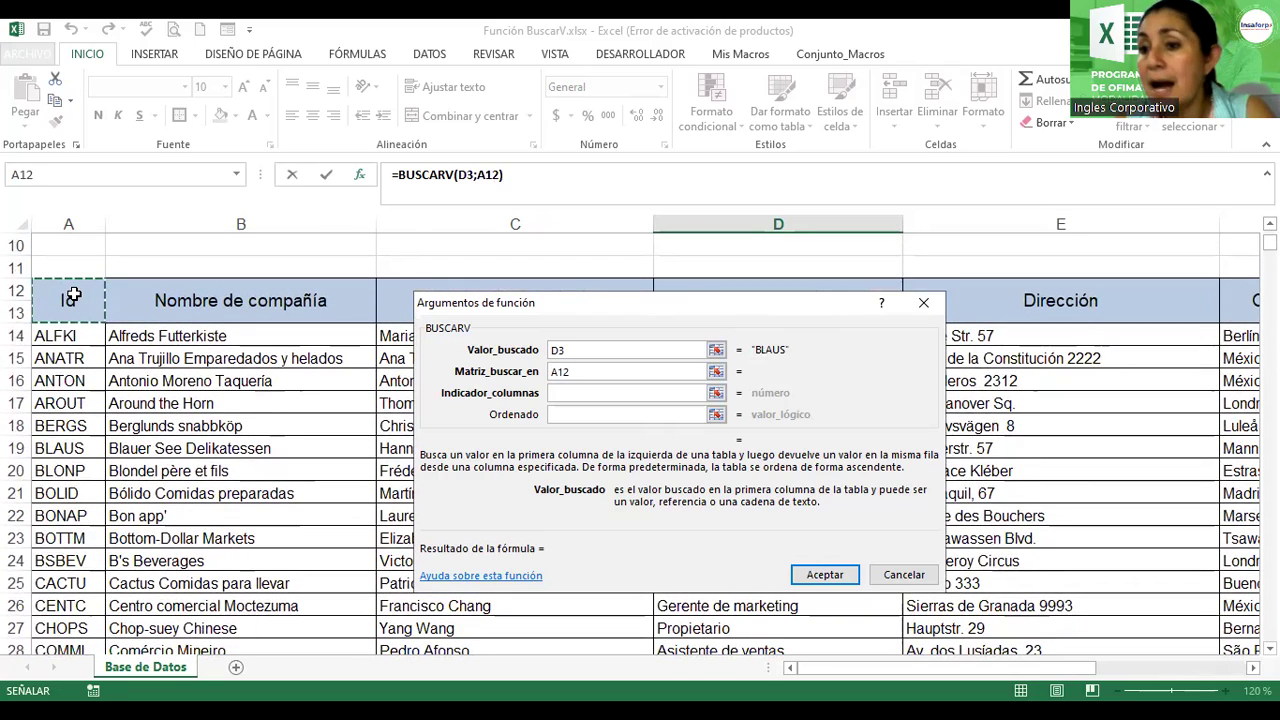
pyautogui.hotkey('ctrl', 'shift', 'Right')
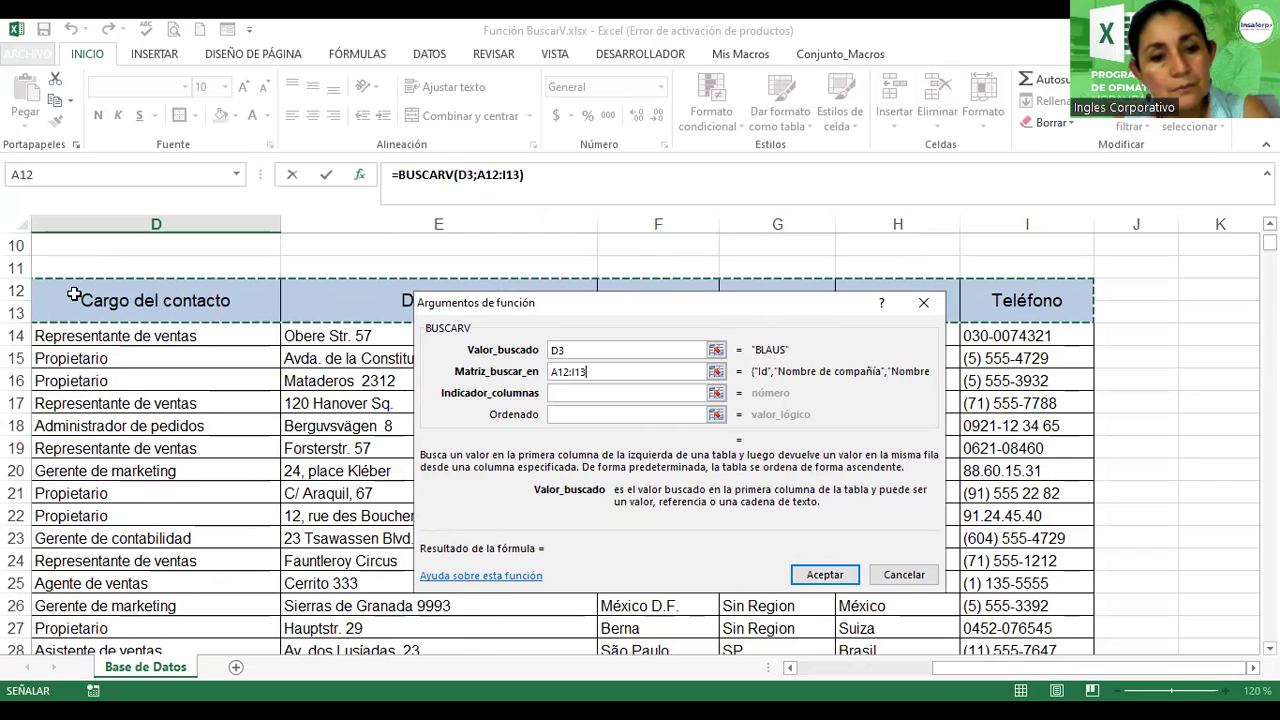
pyautogui.hotkey('ctrl', 'shift', 'End')
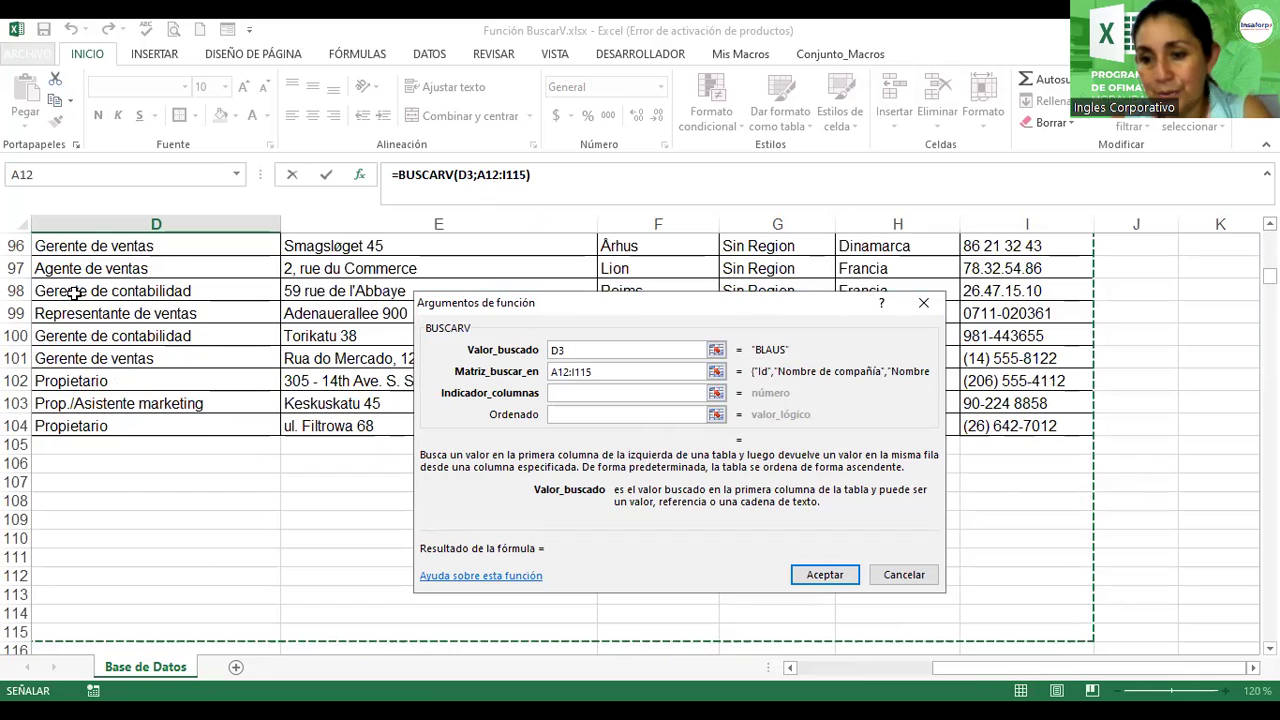
pyautogui.hotkey('ctrl', 'shift', 'Up')
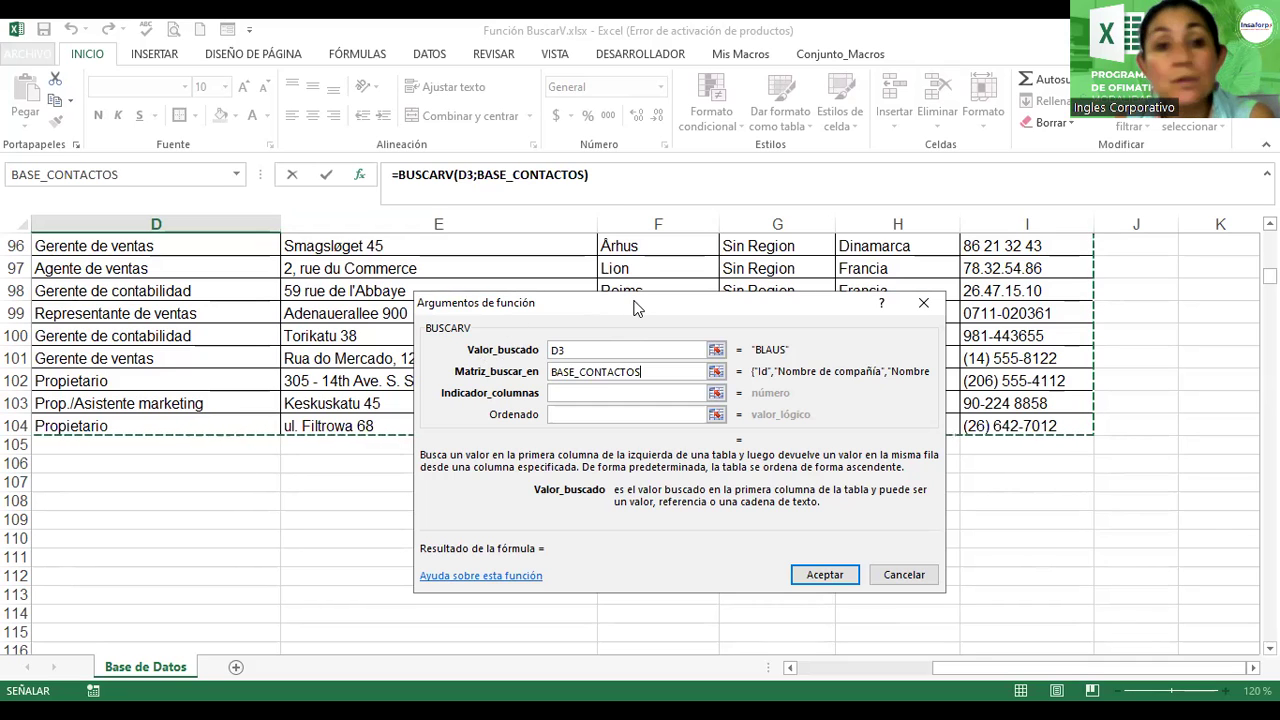
pyautogui.moveTo(634, 307); pyautogui.dragTo(712, 265)
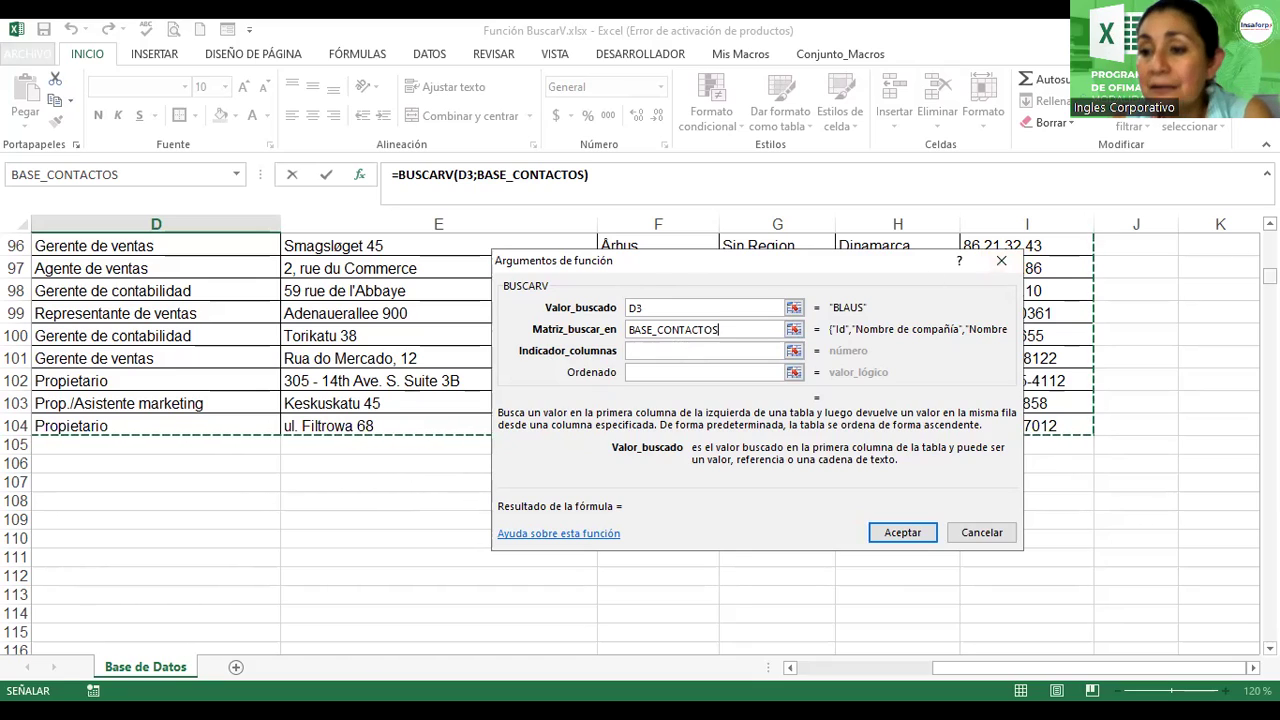
pyautogui.moveTo(1268, 276); pyautogui.dragTo(1268, 244)
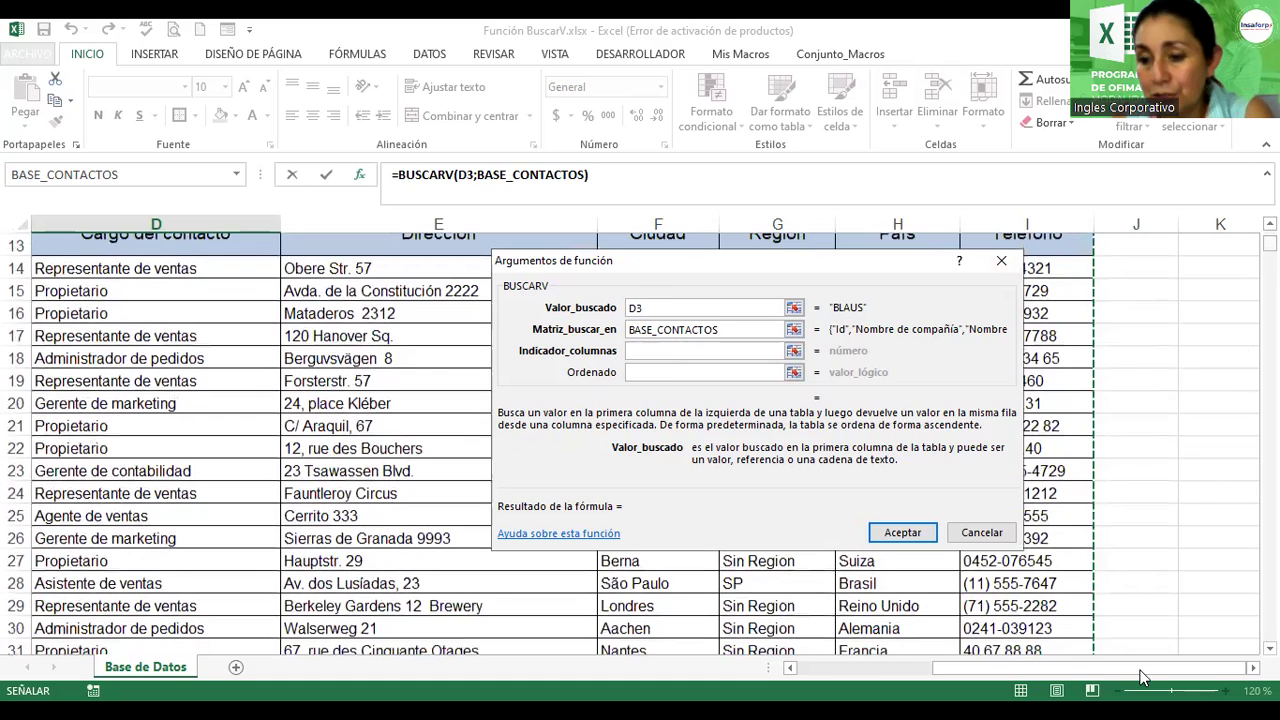
pyautogui.moveTo(1143, 677); pyautogui.dragTo(1005, 678)
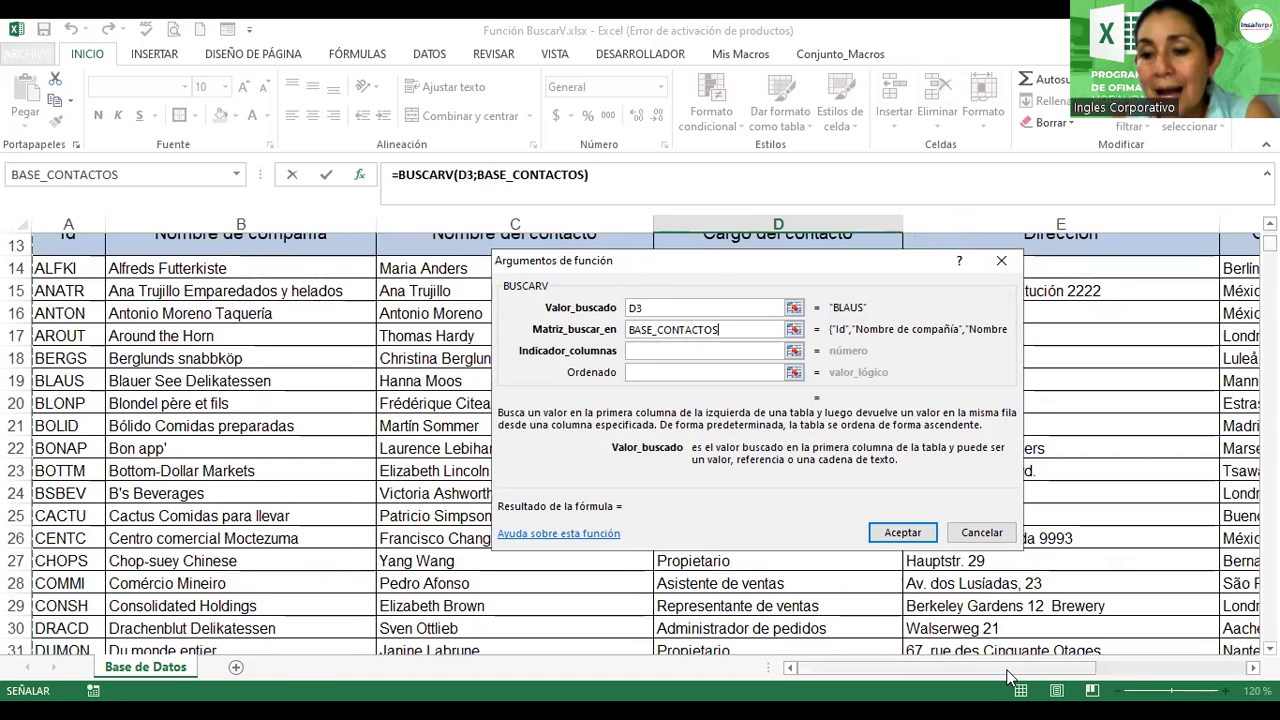
pyautogui.scroll(1, 300, 450)
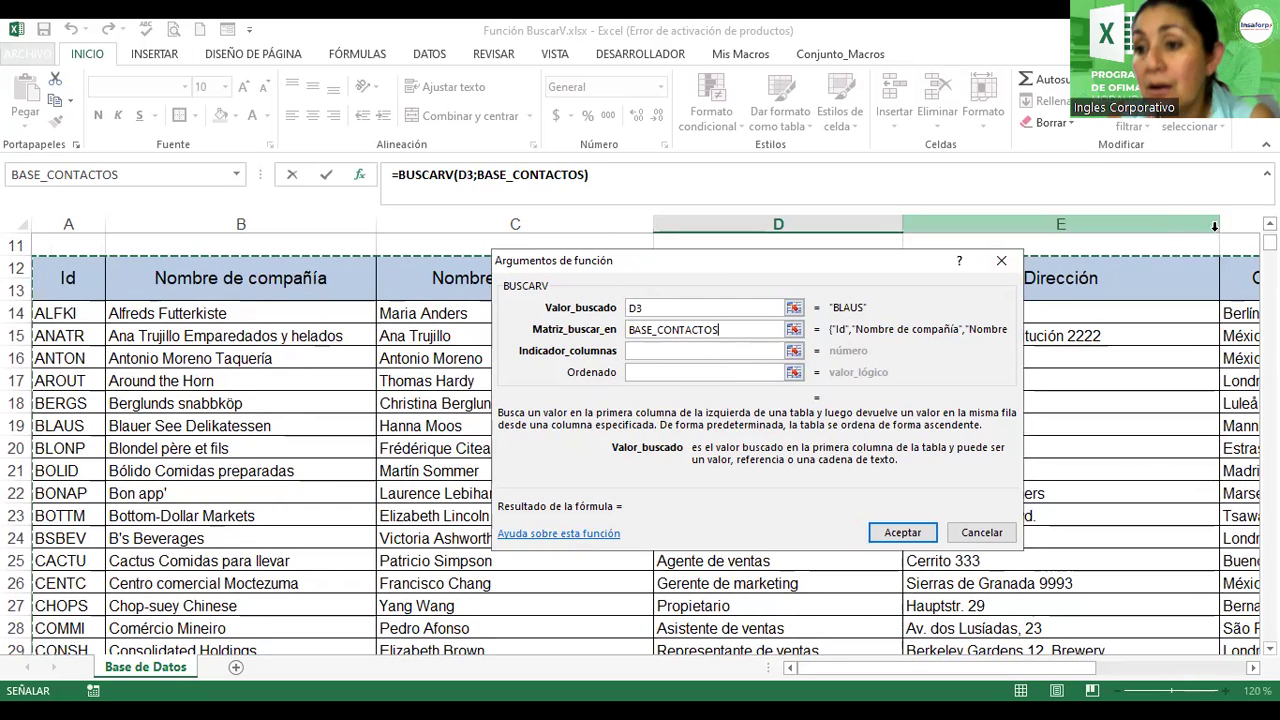
pyautogui.scroll(2, 835, 272)
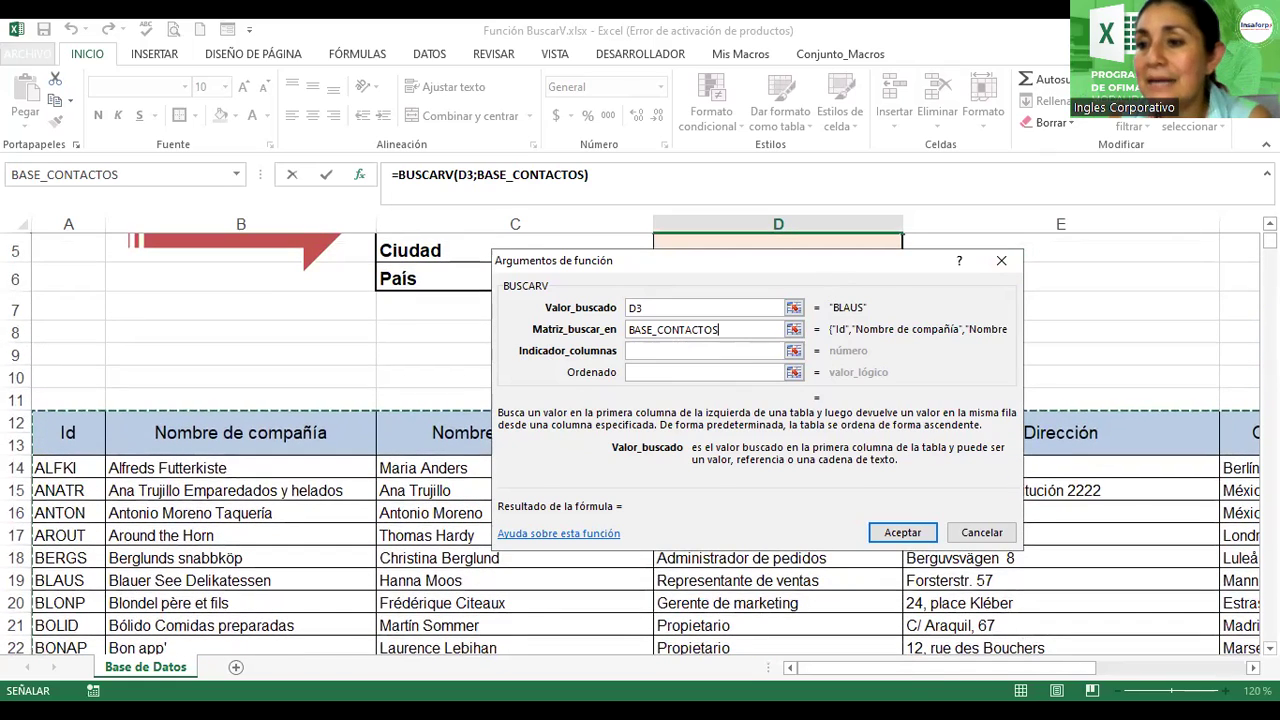
pyautogui.moveTo(600, 260); pyautogui.dragTo(495, 400)
pyautogui.scroll(2, 467, 326)
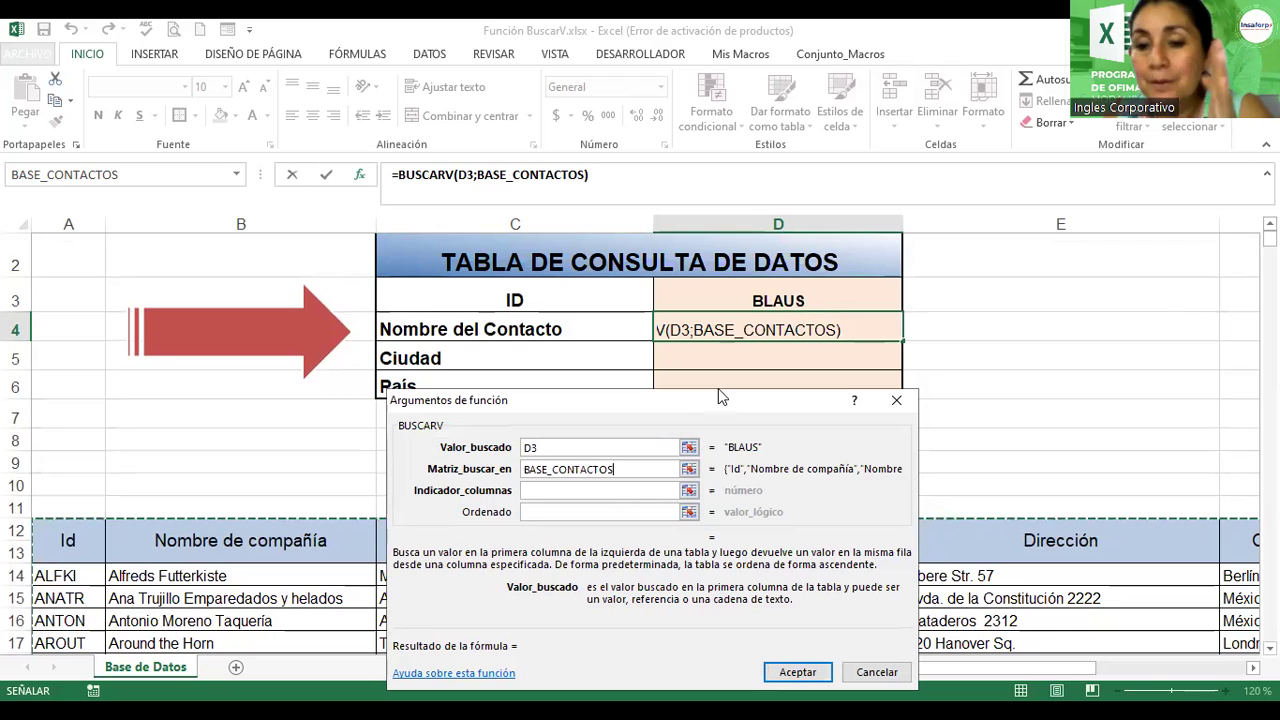
pyautogui.moveTo(720, 397); pyautogui.dragTo(798, 69)
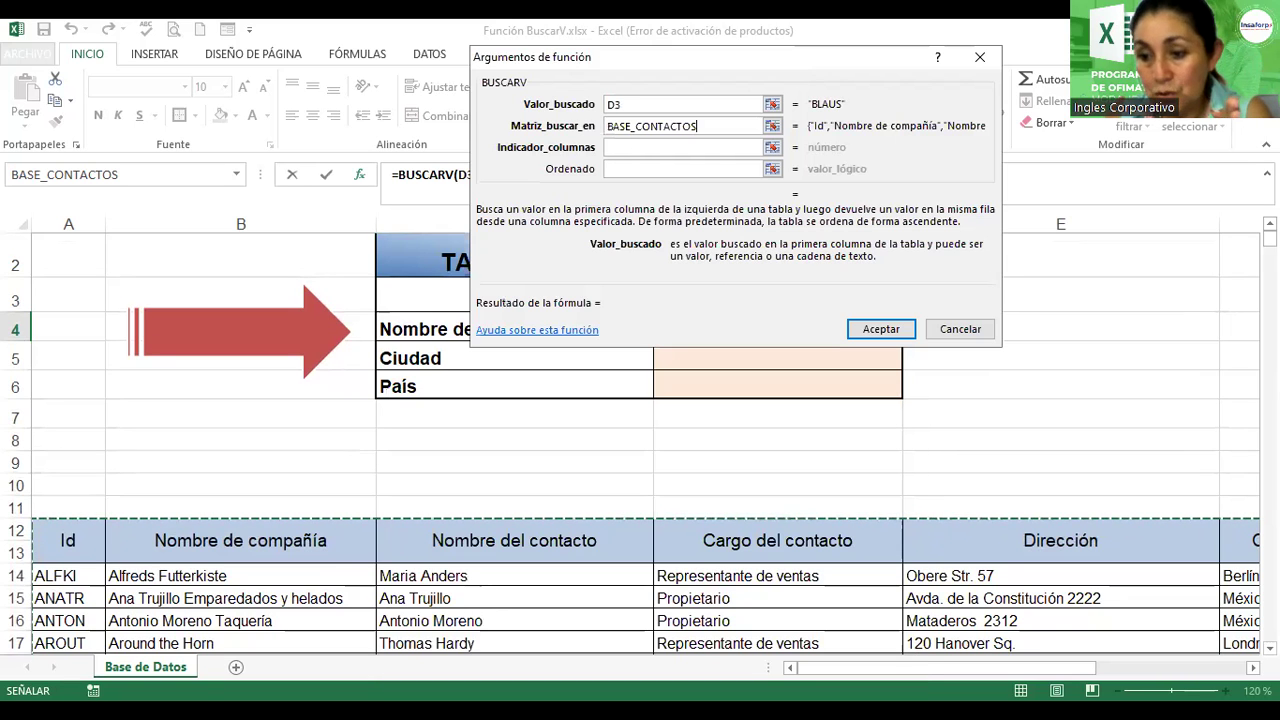
pyautogui.scroll(-2, 78, 473)
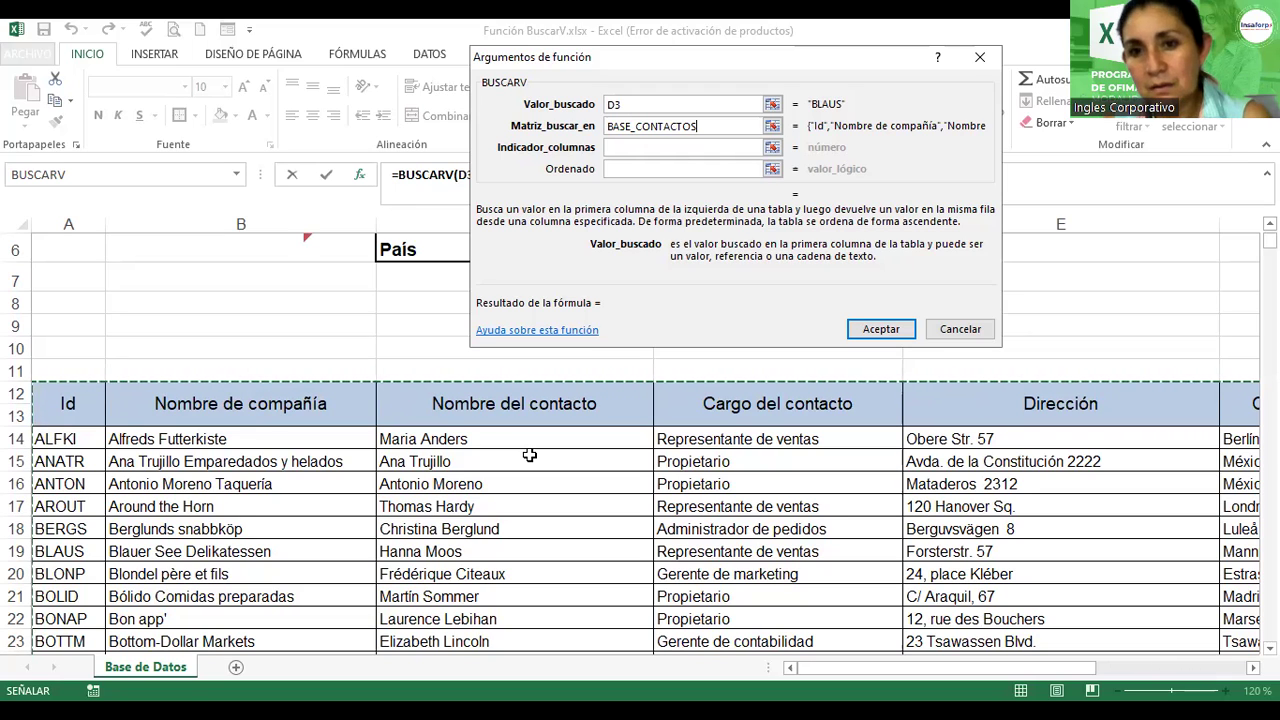
# - Enter 3 as Indicador_columnas so the preview returns Hanna Moos
pyautogui.click(736, 146)
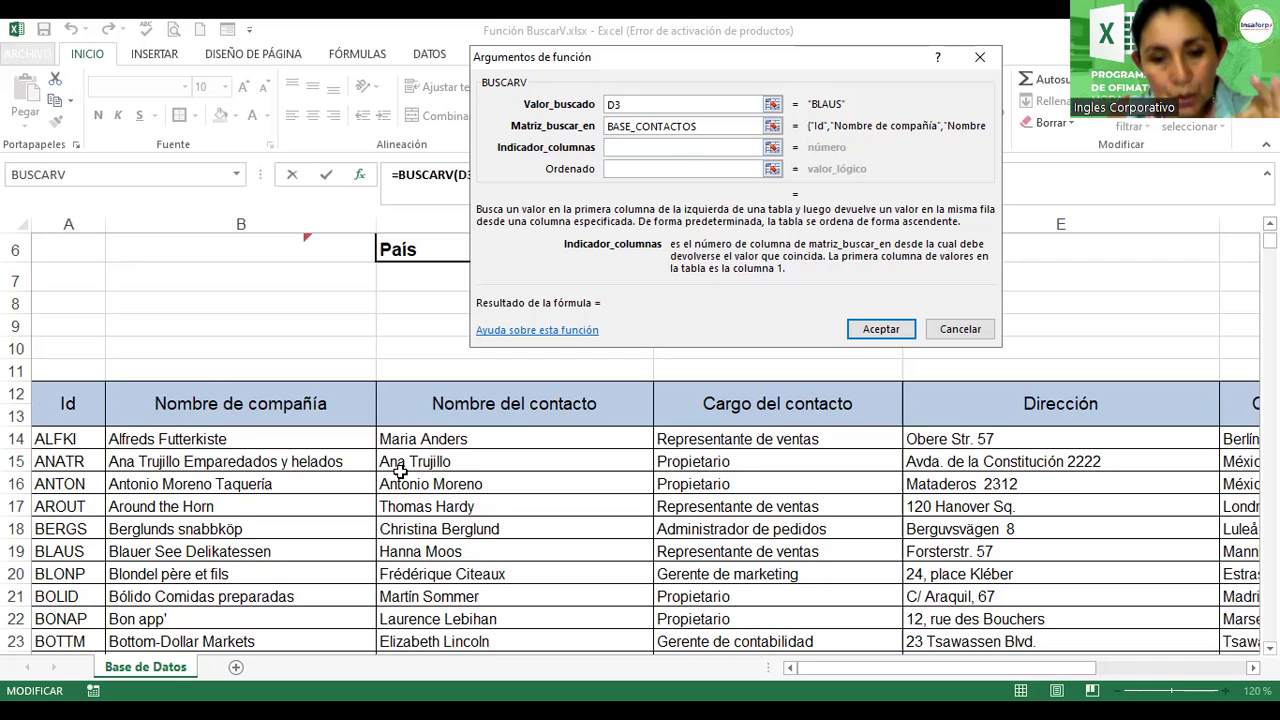
pyautogui.write('3')
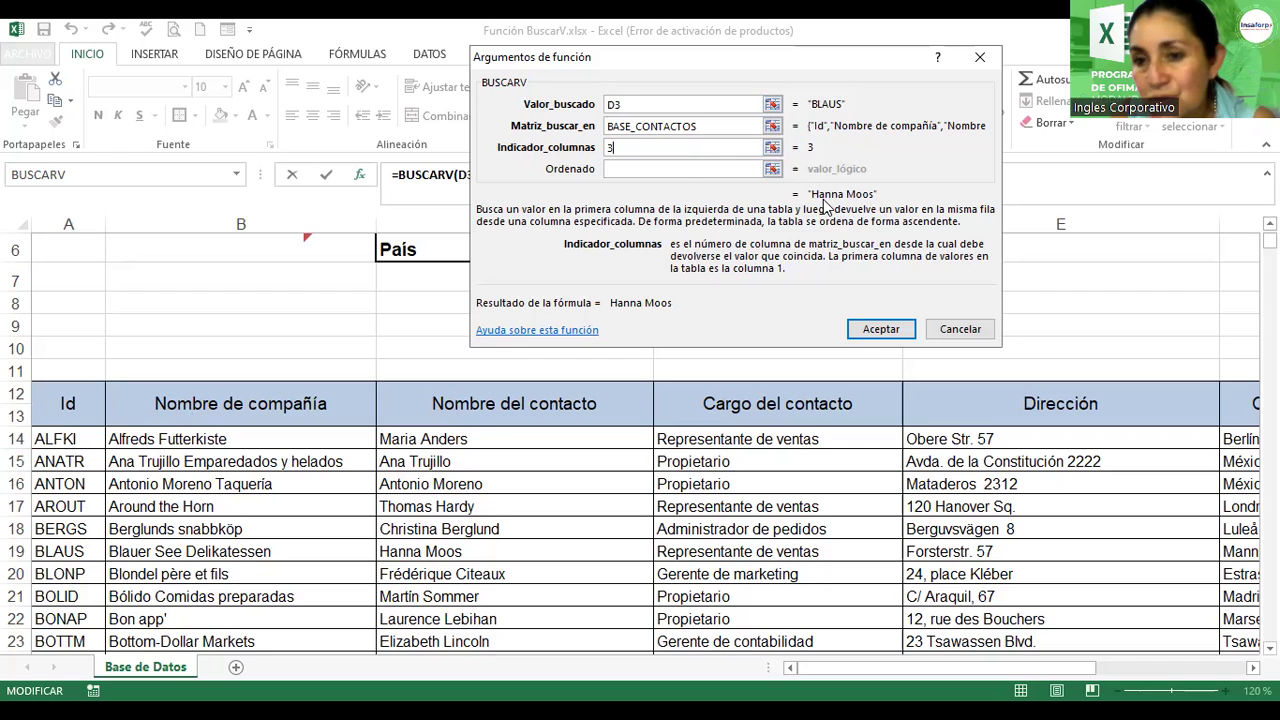
pyautogui.click(665, 170)
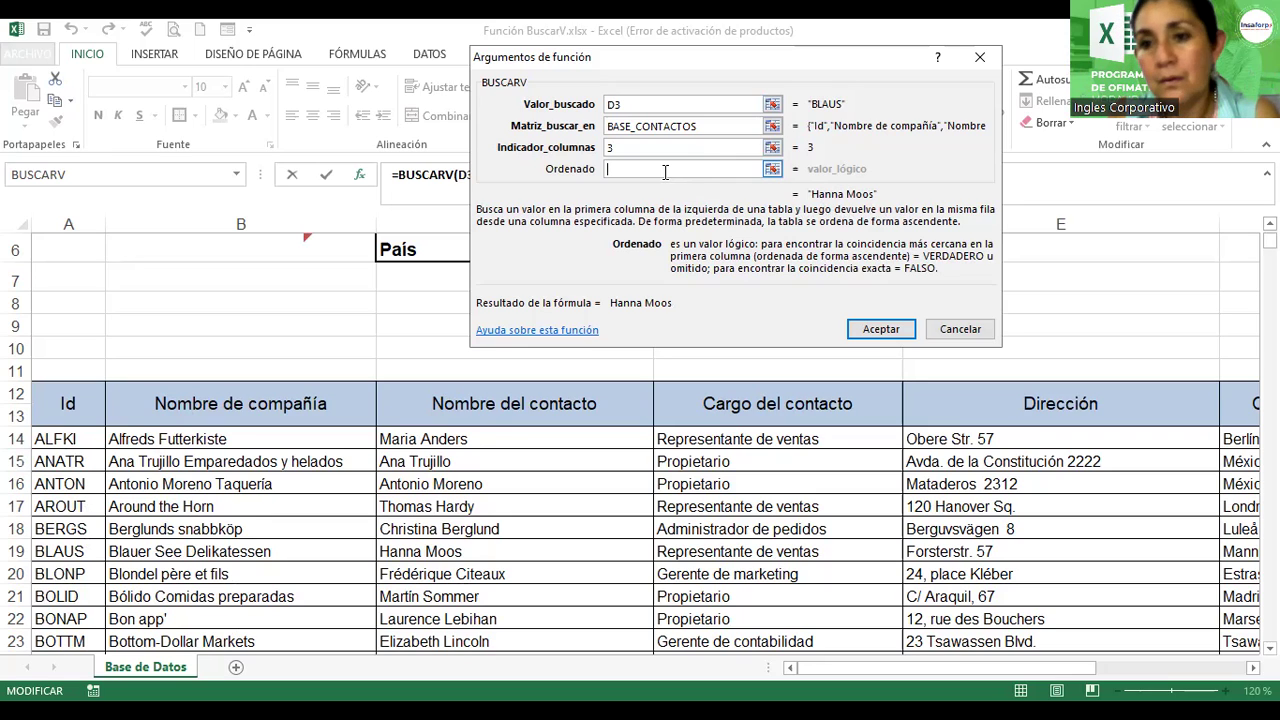
# - Set Ordenado to falso for an exact match and accept the BUSCARV formula
pyautogui.write('falso')
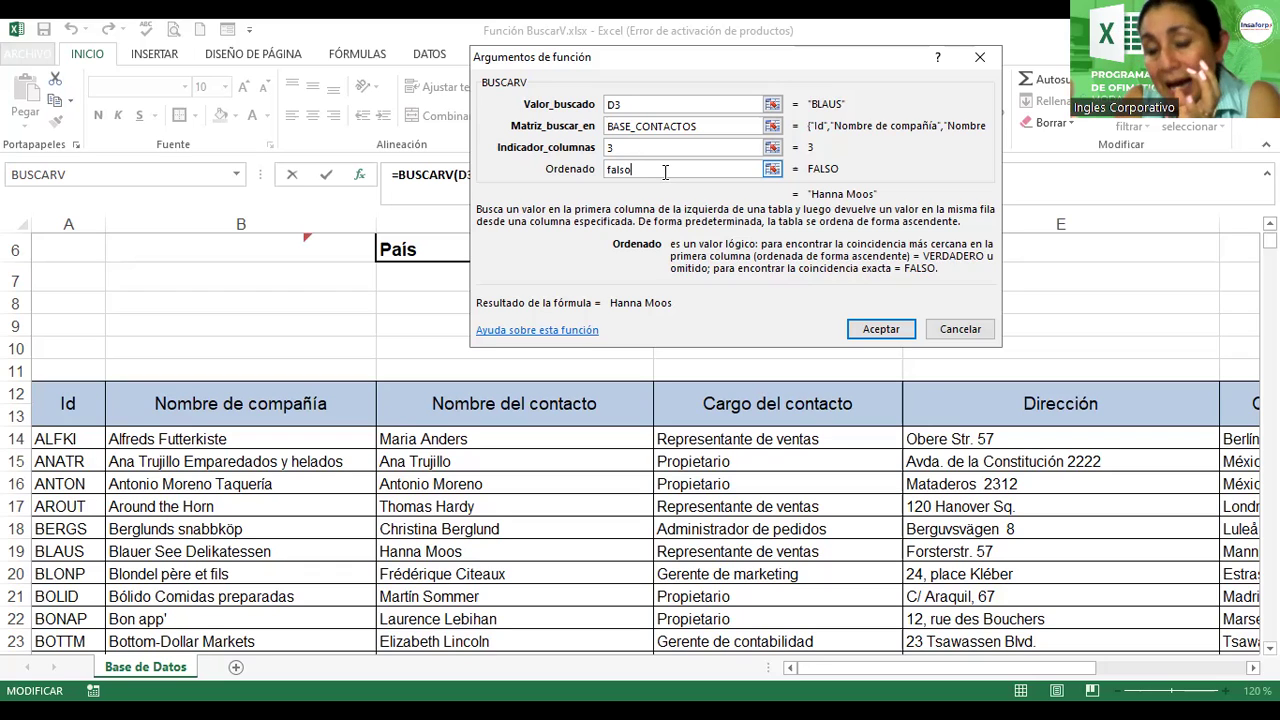
pyautogui.click(658, 126)
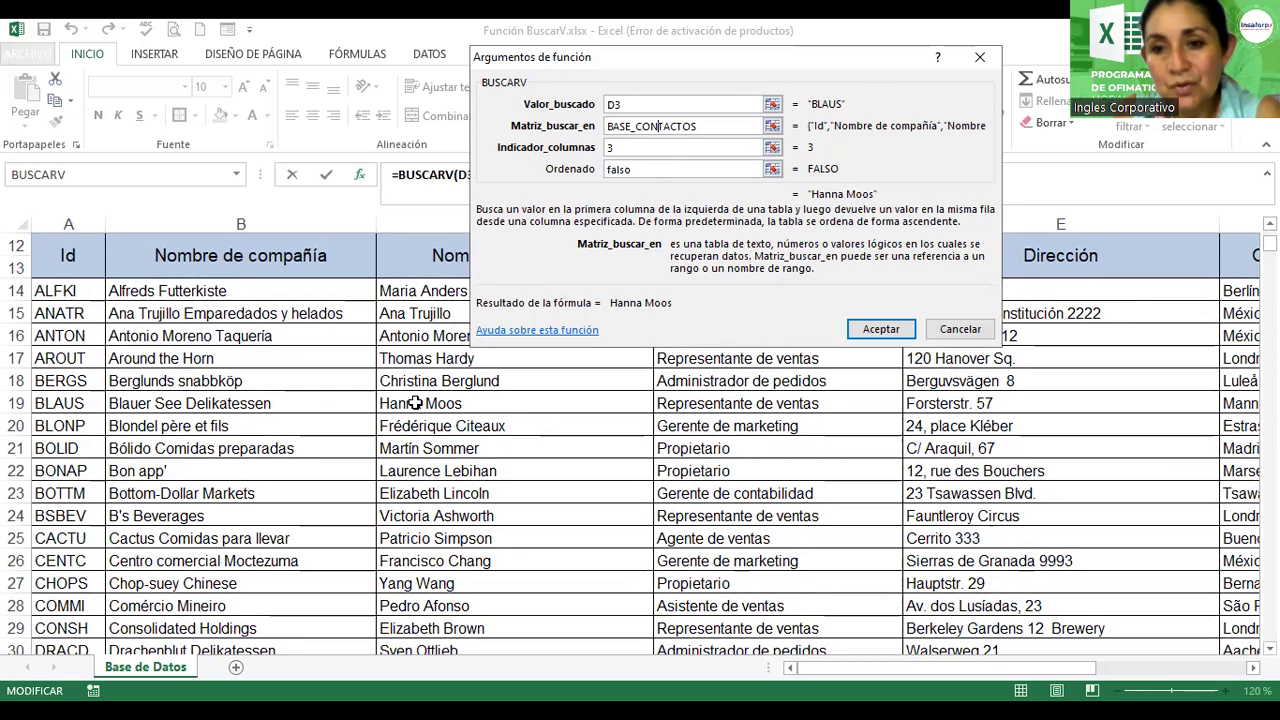
pyautogui.click(881, 329)
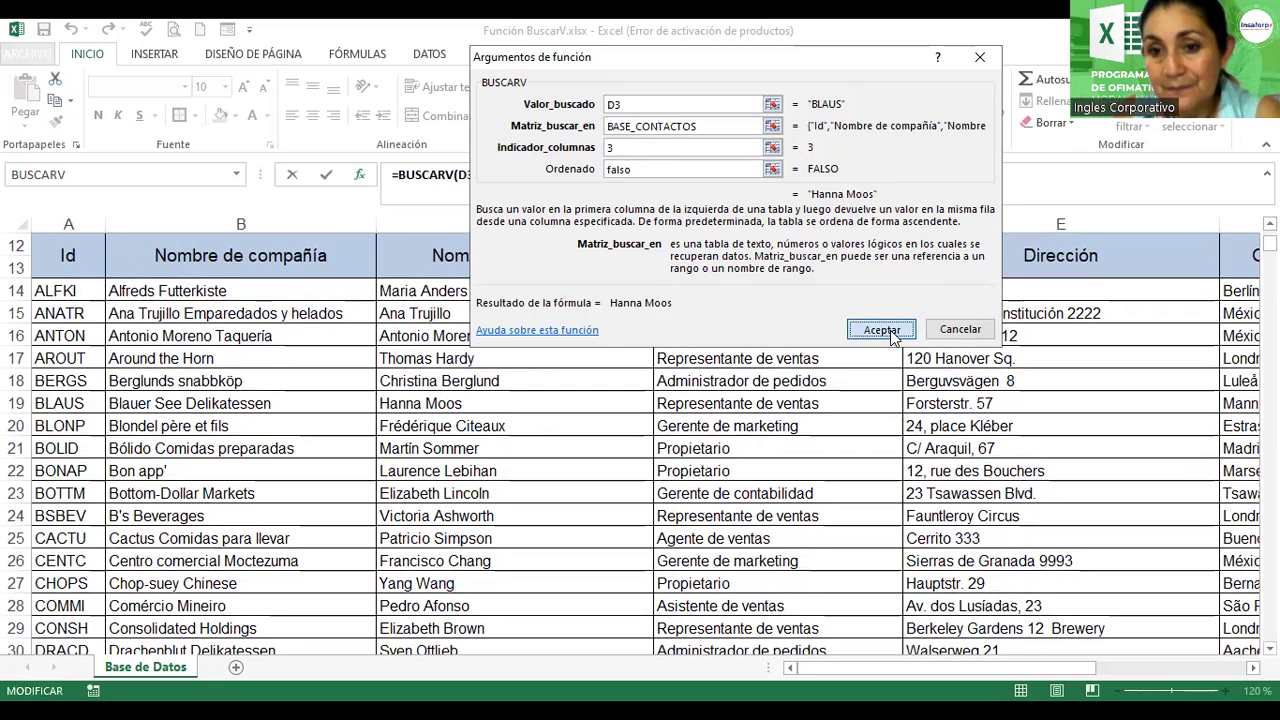
# - Scroll the sheet to show the lookup table title and the D4 result for BLAUS
pyautogui.scroll(1, 1228, 290)
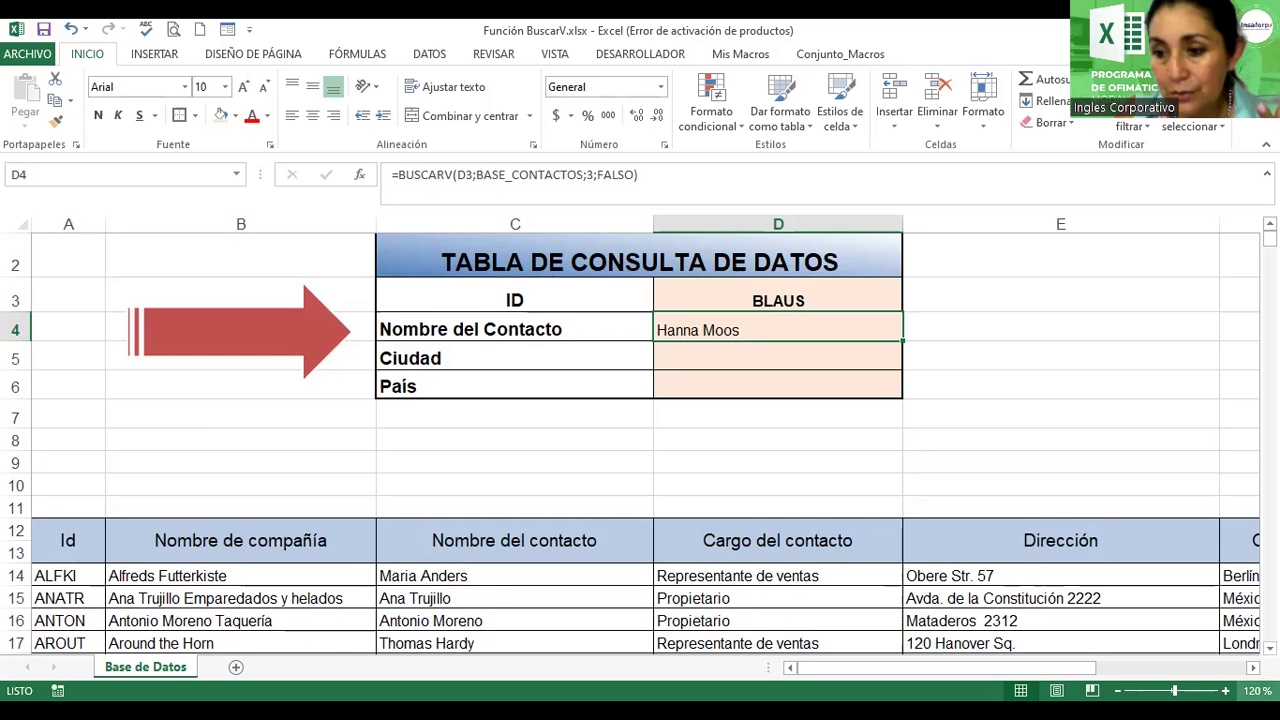
pyautogui.scroll(-1, 40, 600)
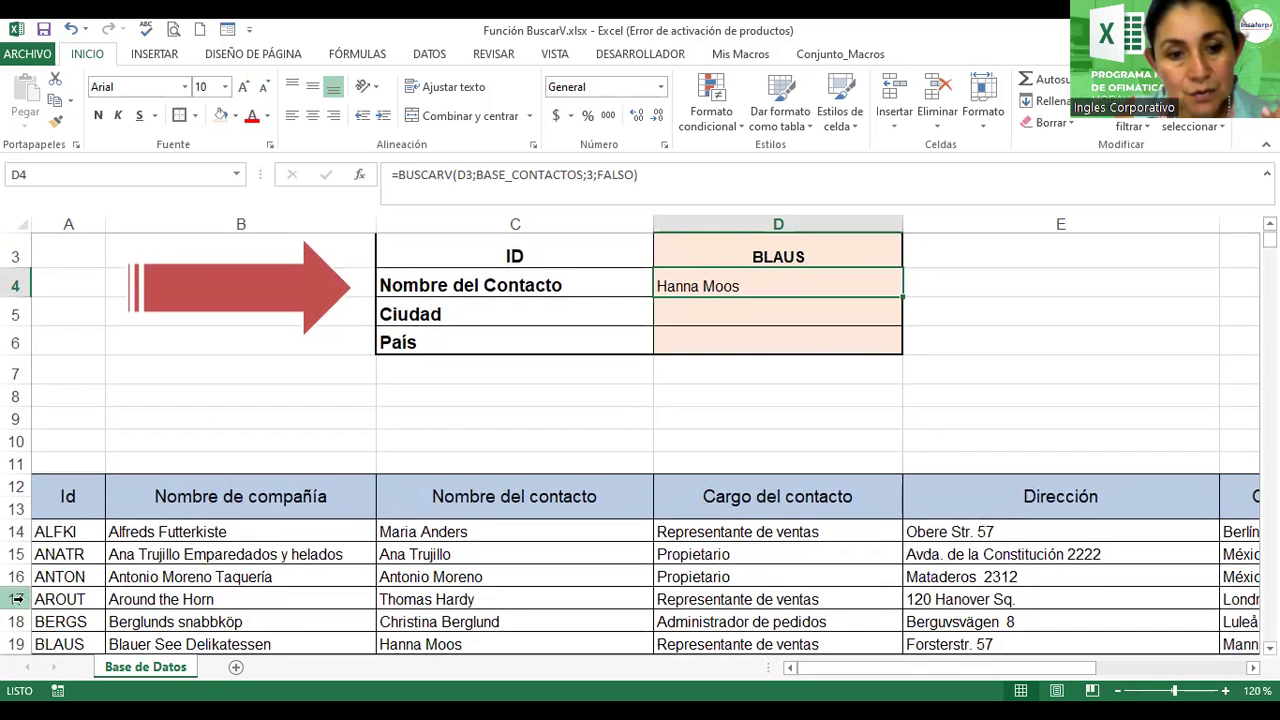
# - Highlight the ANTON cell in the contact list with red text on a yellow fill
pyautogui.click(58, 577)
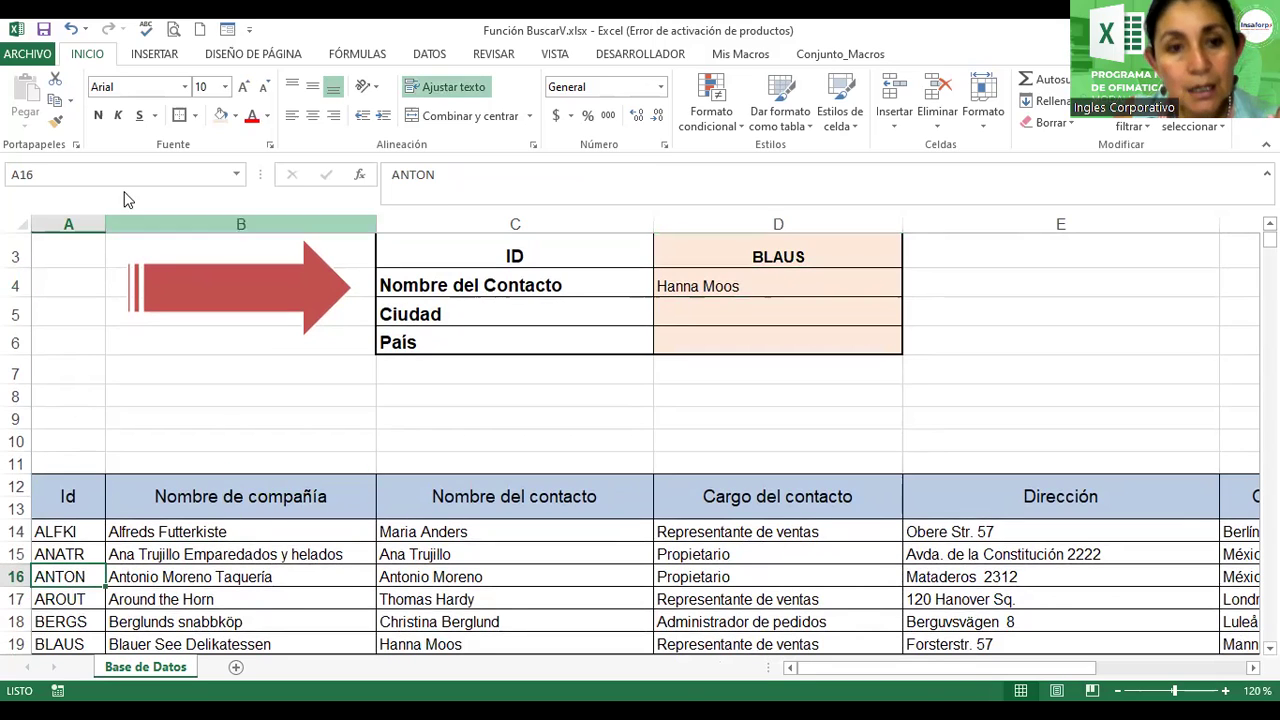
pyautogui.click(252, 115)
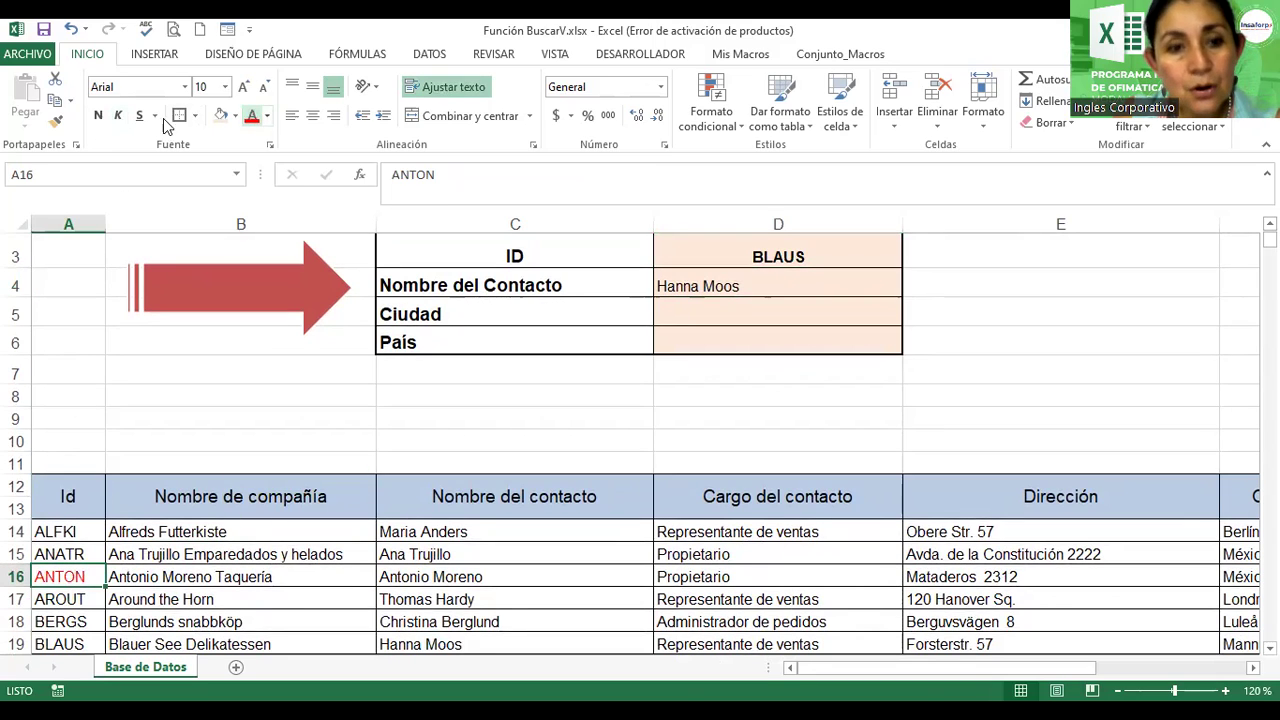
pyautogui.click(222, 115)
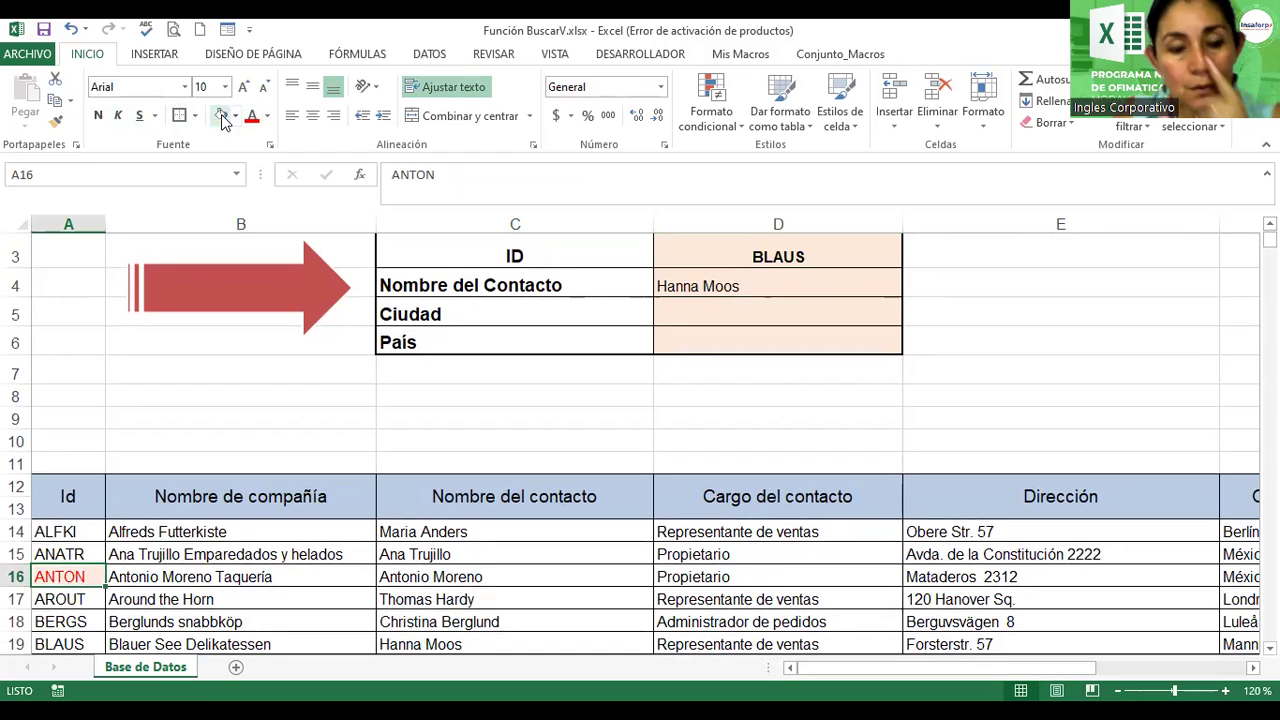
pyautogui.click(236, 115)
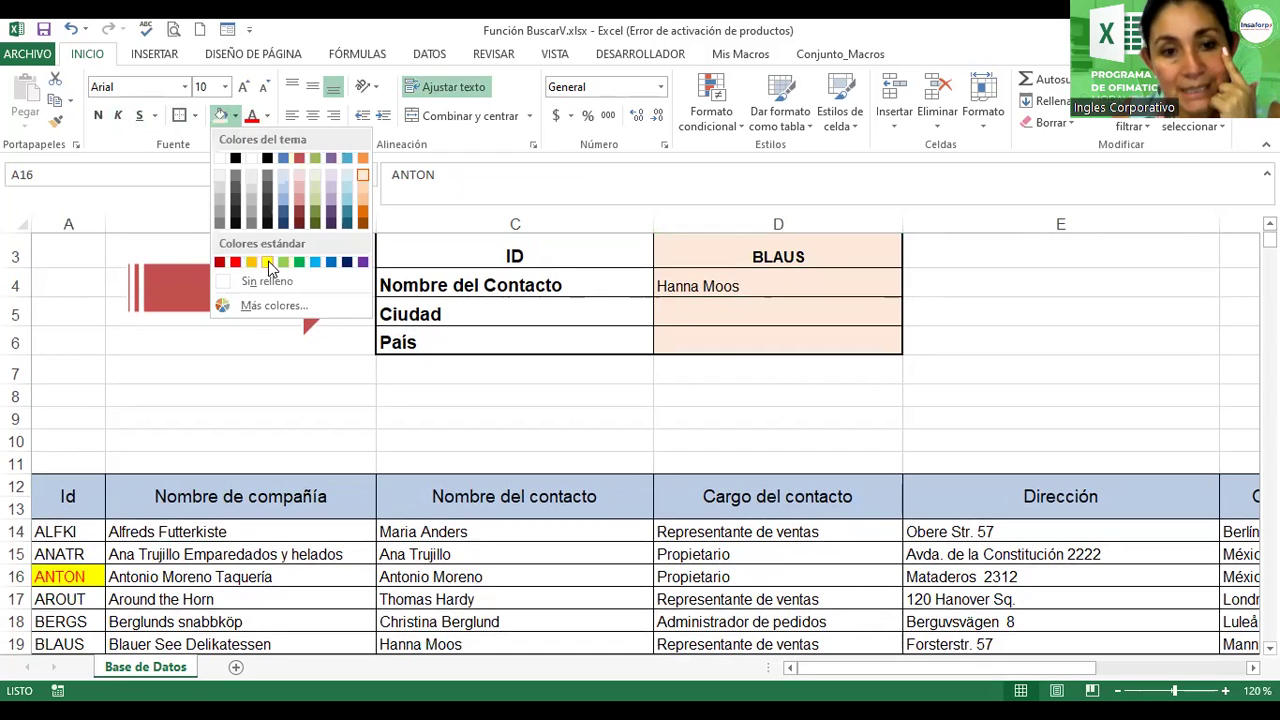
pyautogui.click(268, 264)
# - Enter the ID anton in D3 so D4 looks up Antonio Moreno
pyautogui.click(760, 256)
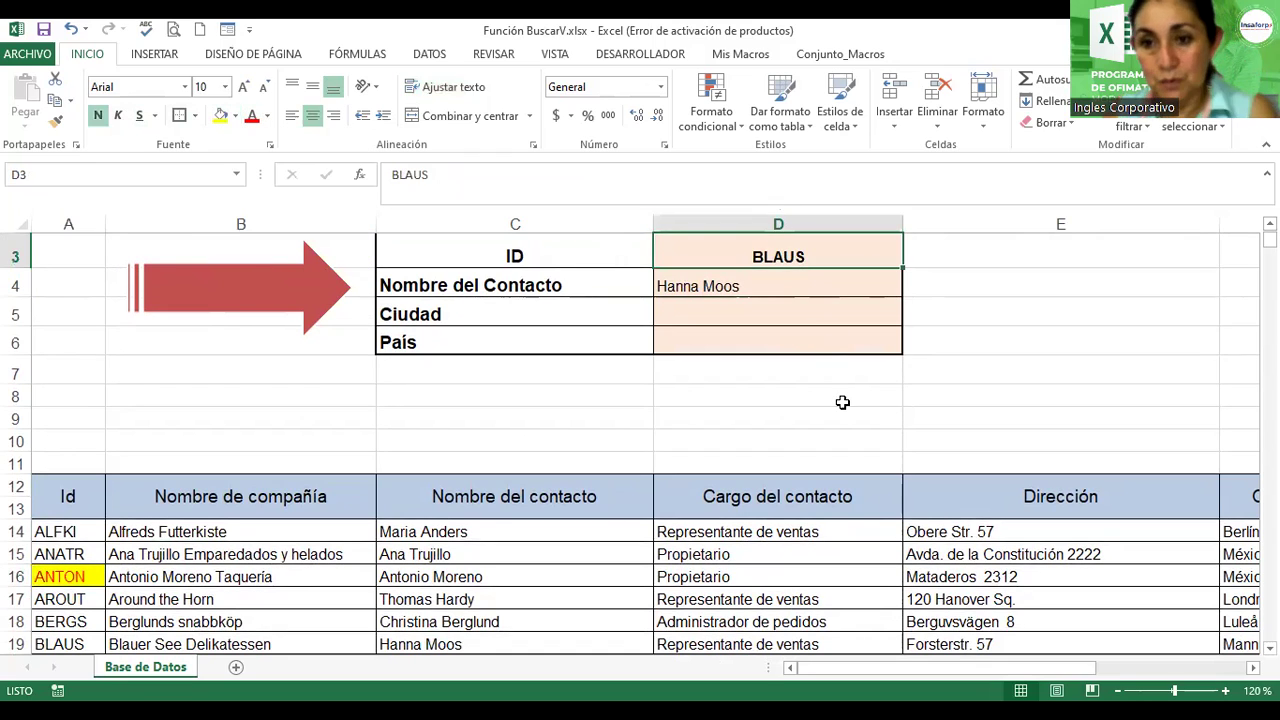
pyautogui.write('anton')
pyautogui.press('Return')
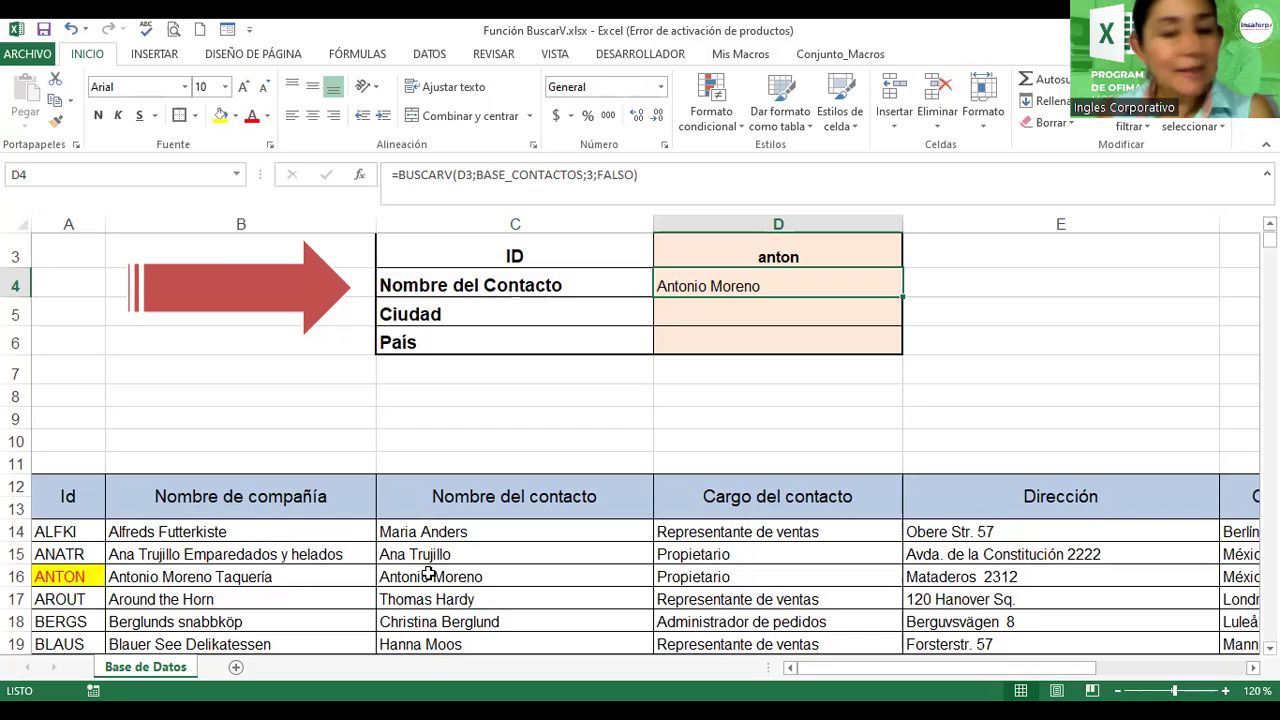
pyautogui.click(695, 316)
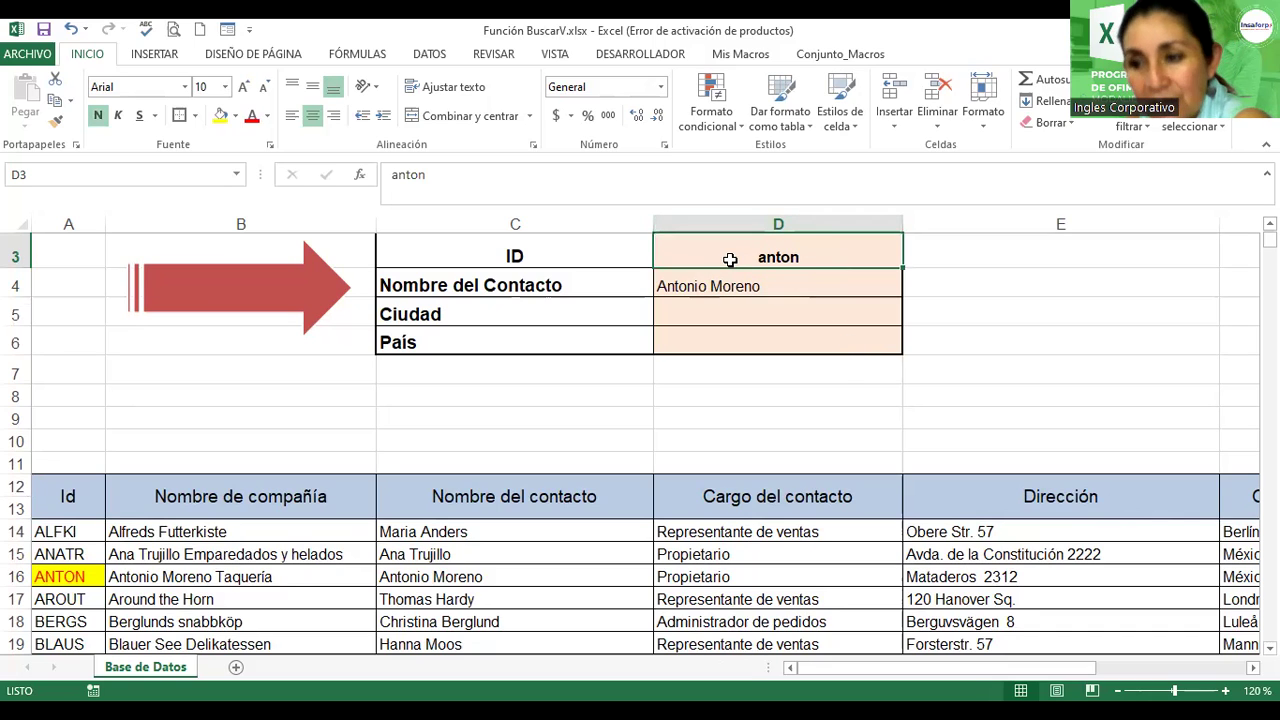
pyautogui.click(741, 290)
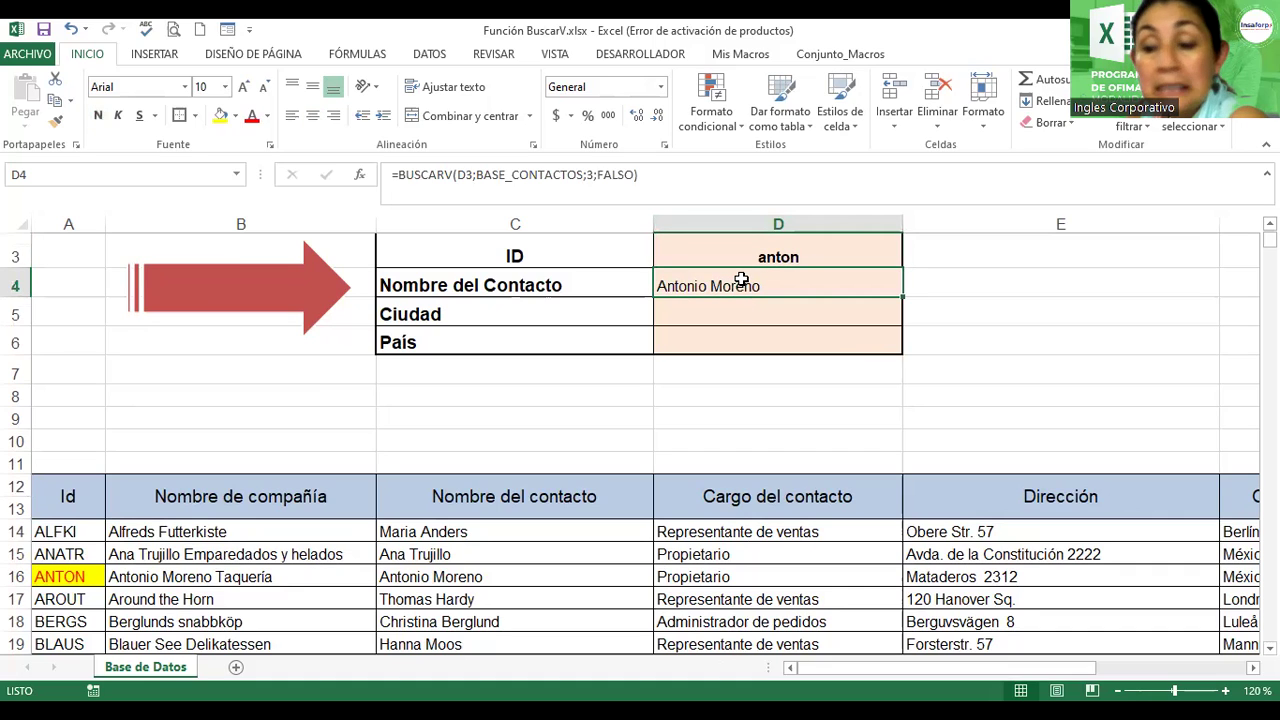
pyautogui.click(755, 346)
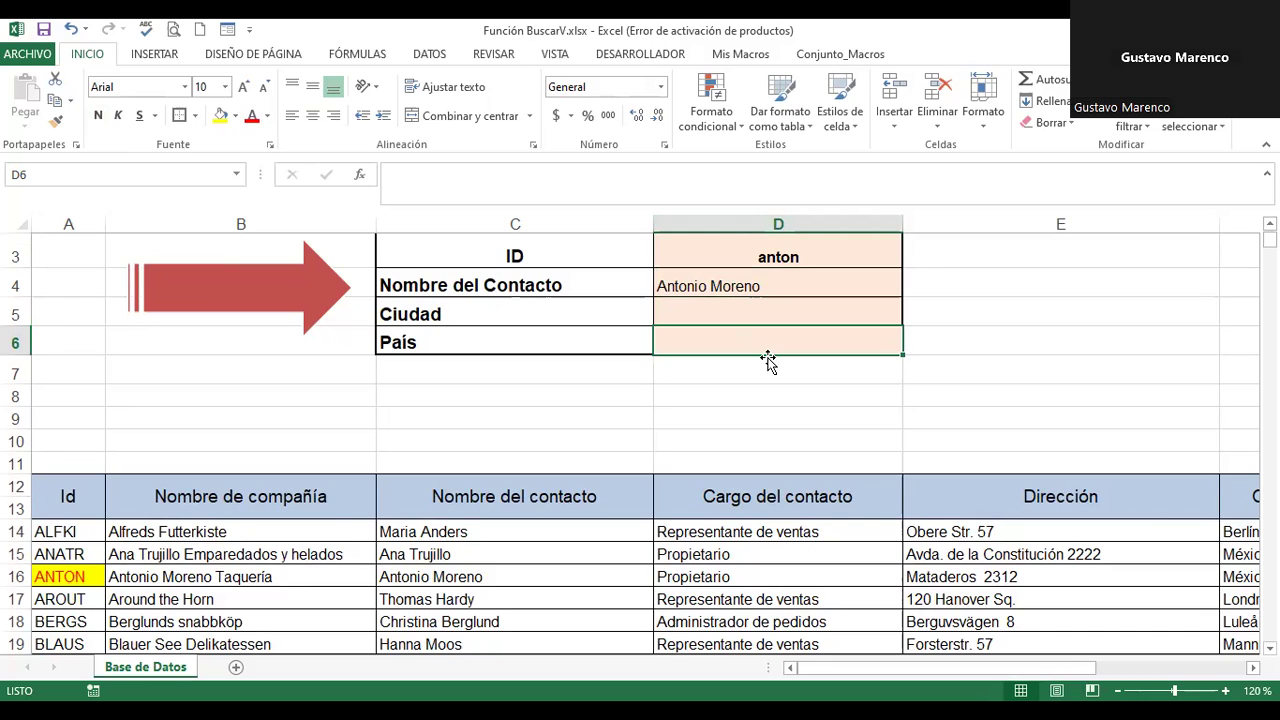
pyautogui.scroll(1, 957, 384)
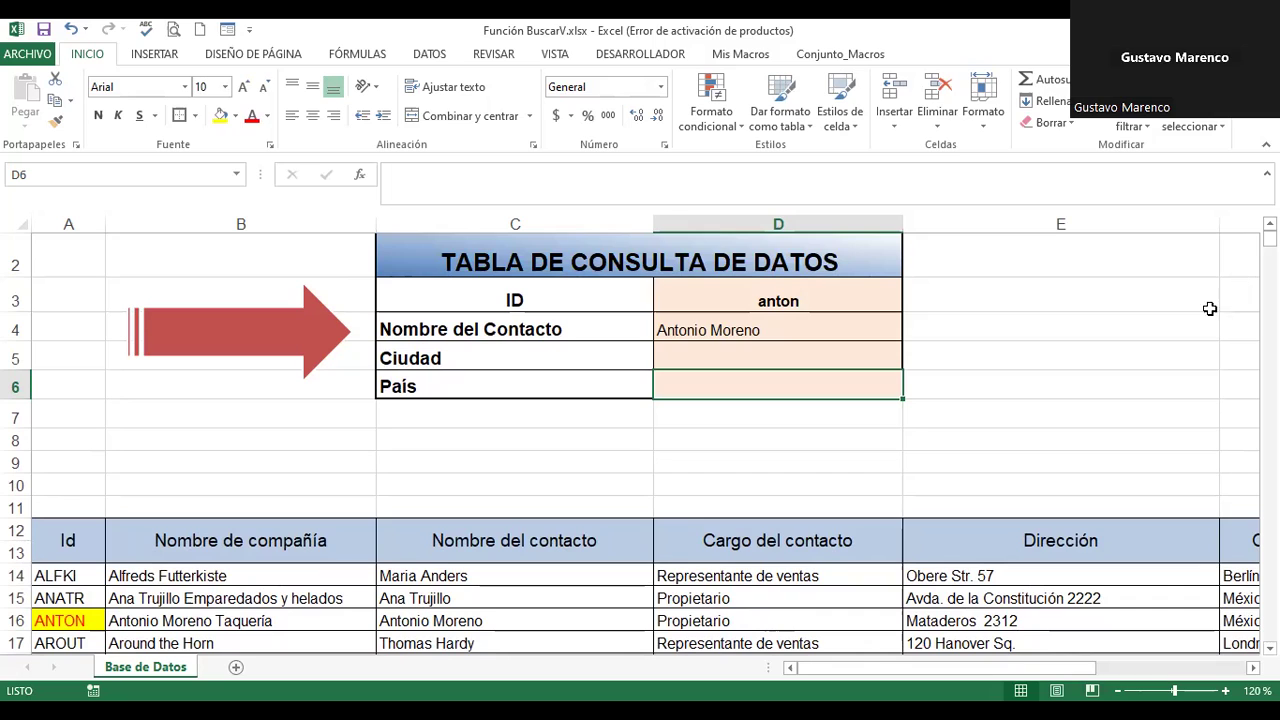
# - Review the lookup cells D3 to D6: ID, BUSCARV formula, Ciudad and País results
pyautogui.click(792, 295)
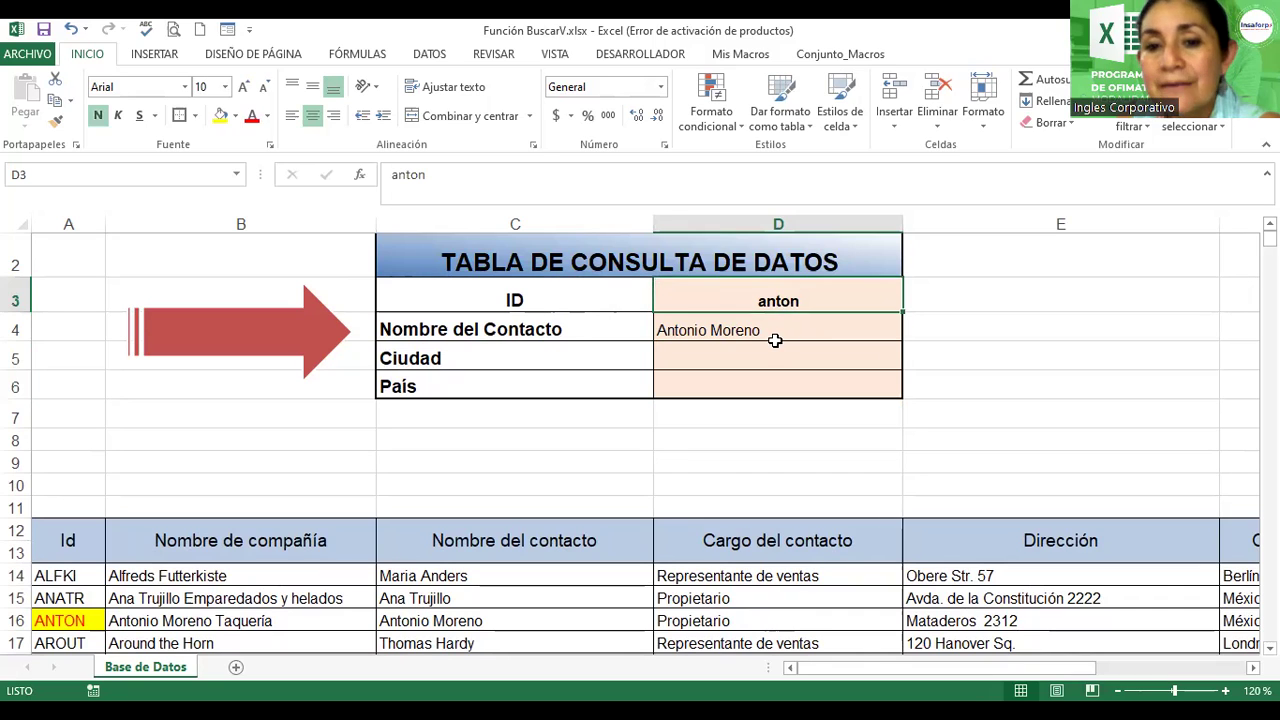
pyautogui.click(757, 330)
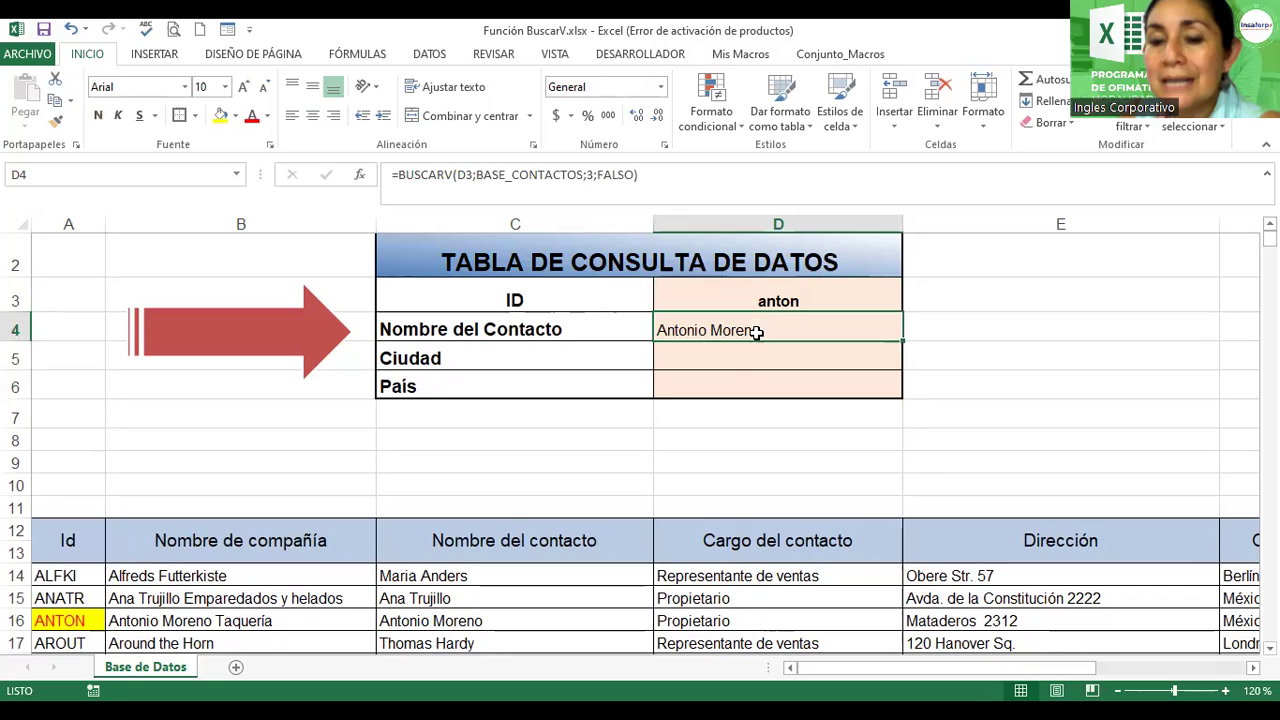
pyautogui.click(751, 361)
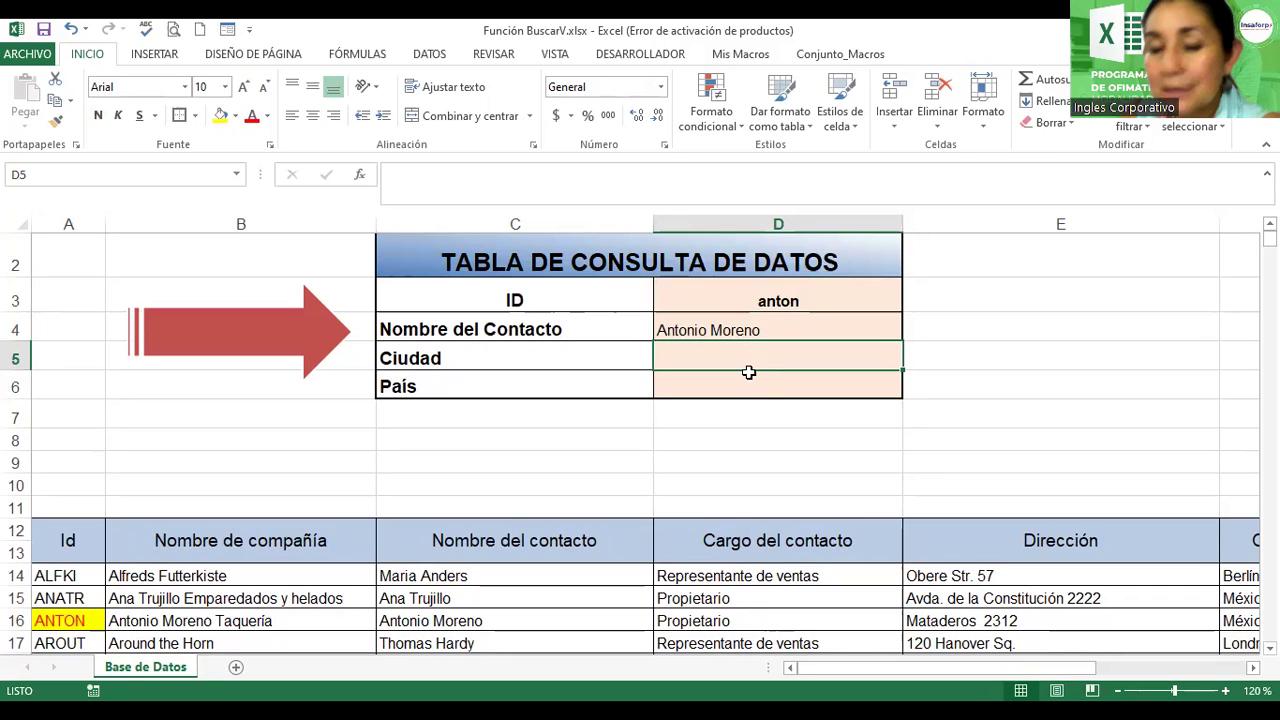
pyautogui.click(756, 383)
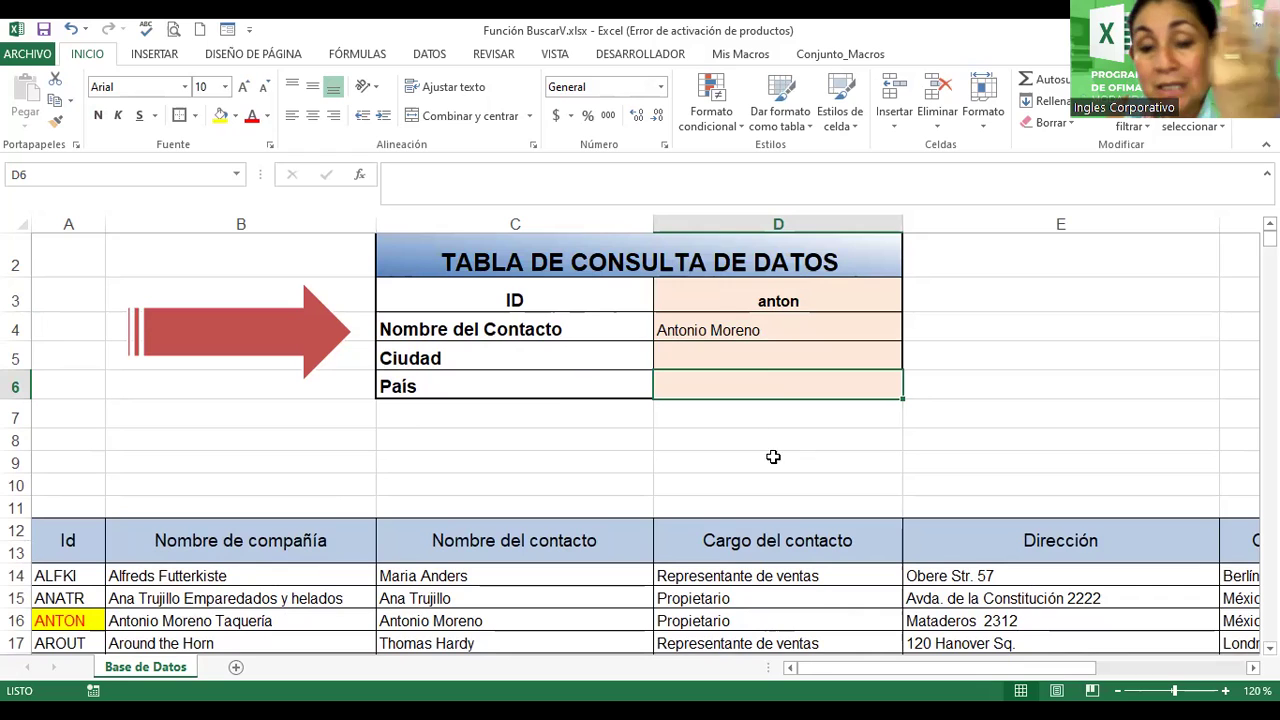
pyautogui.click(423, 416)
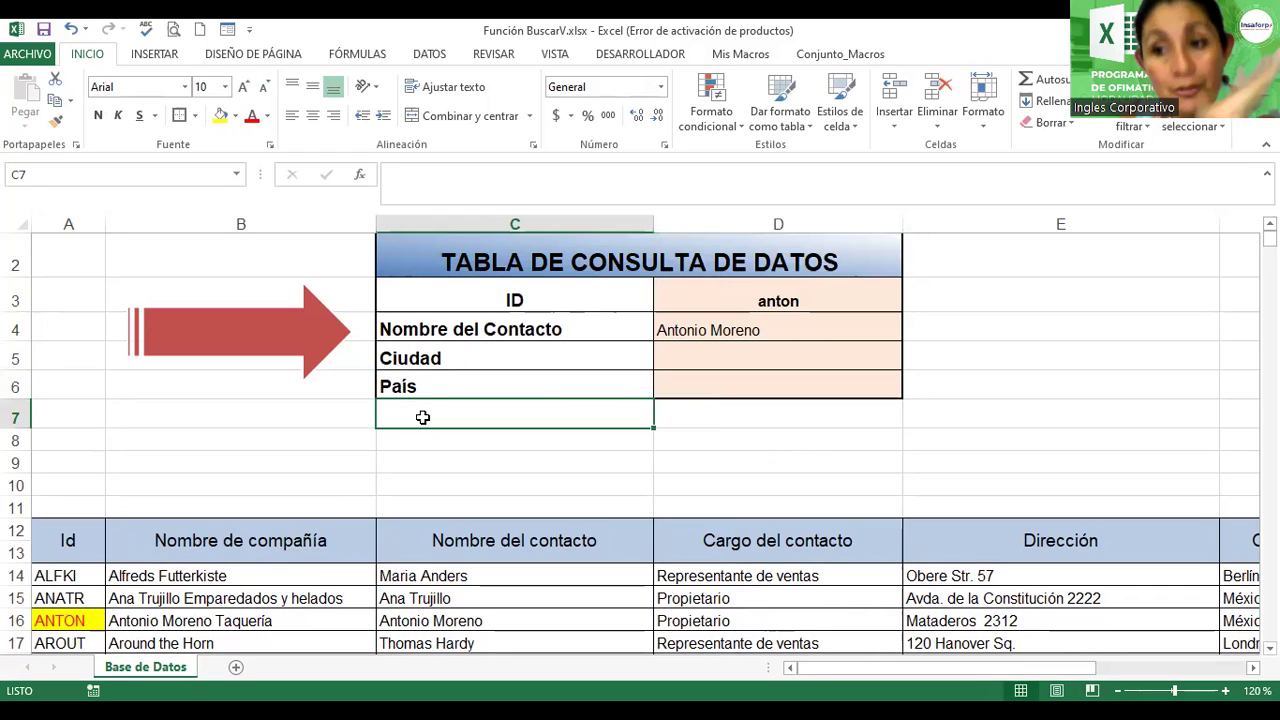
pyautogui.click(735, 300)
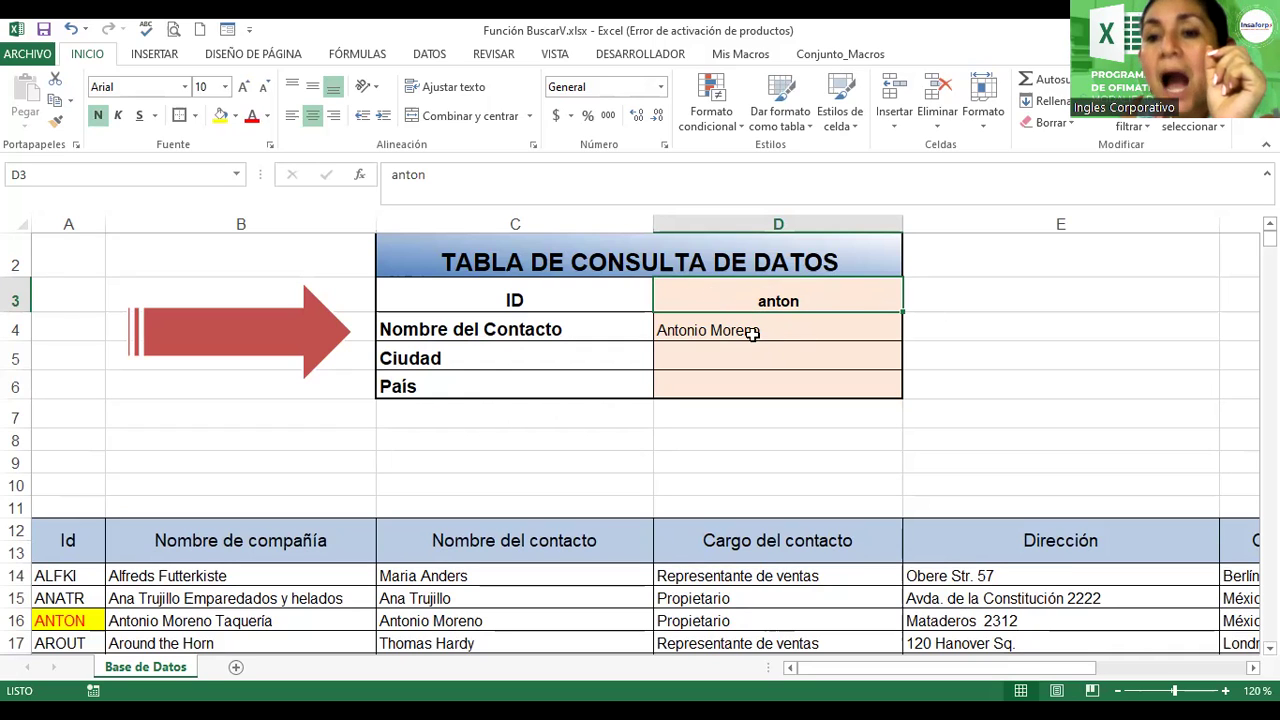
pyautogui.click(756, 330)
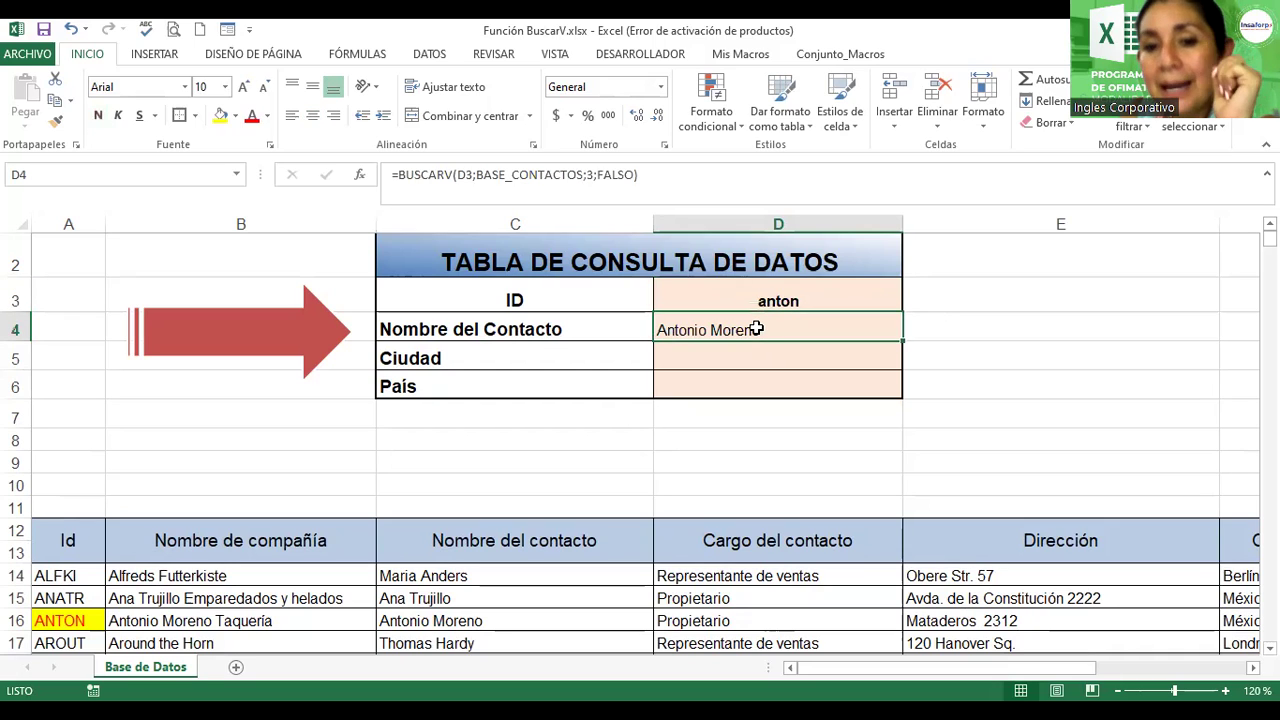
pyautogui.click(757, 357)
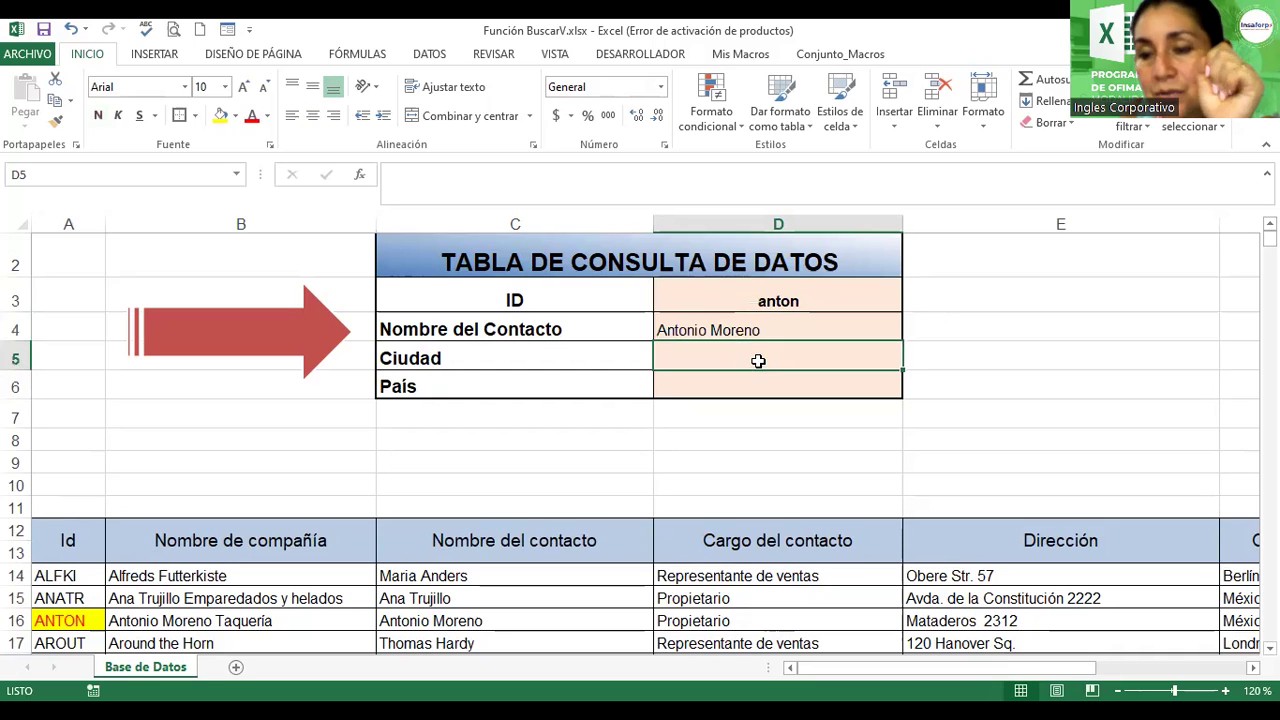
pyautogui.click(758, 376)
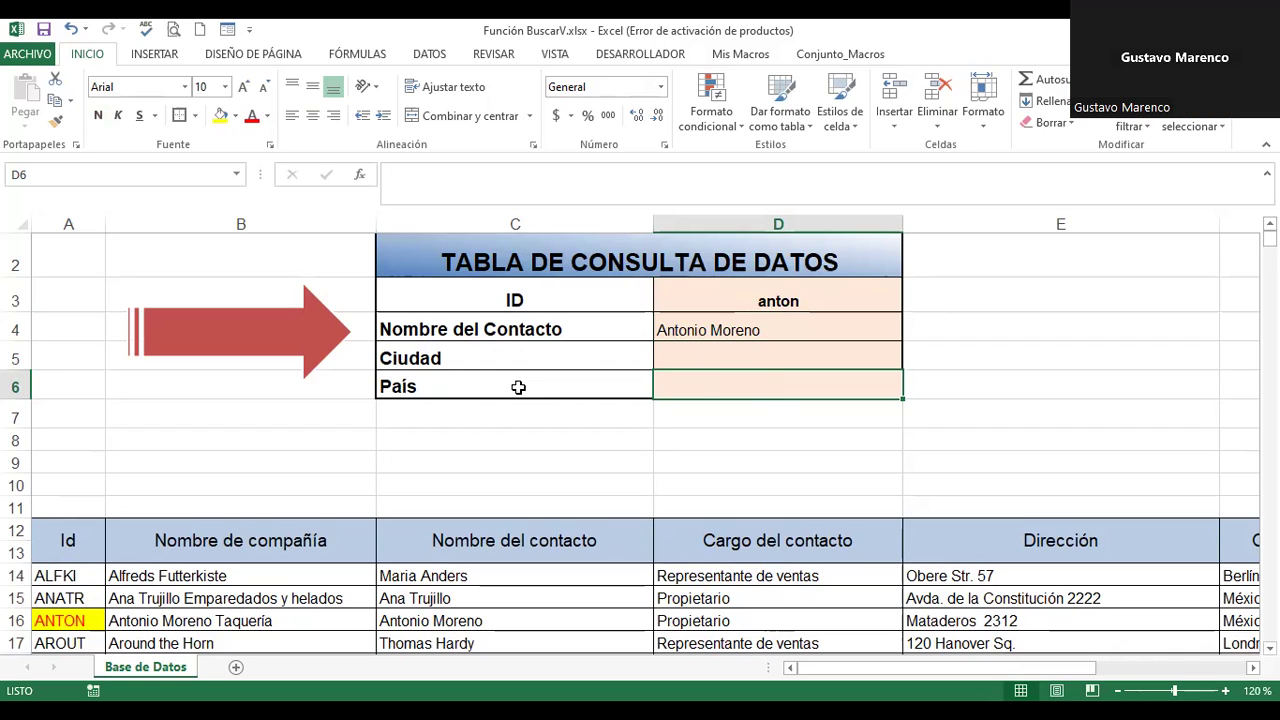
# - Edit the D4 BUSCARV formula with the cursor at the column number 3
pyautogui.click(686, 332)
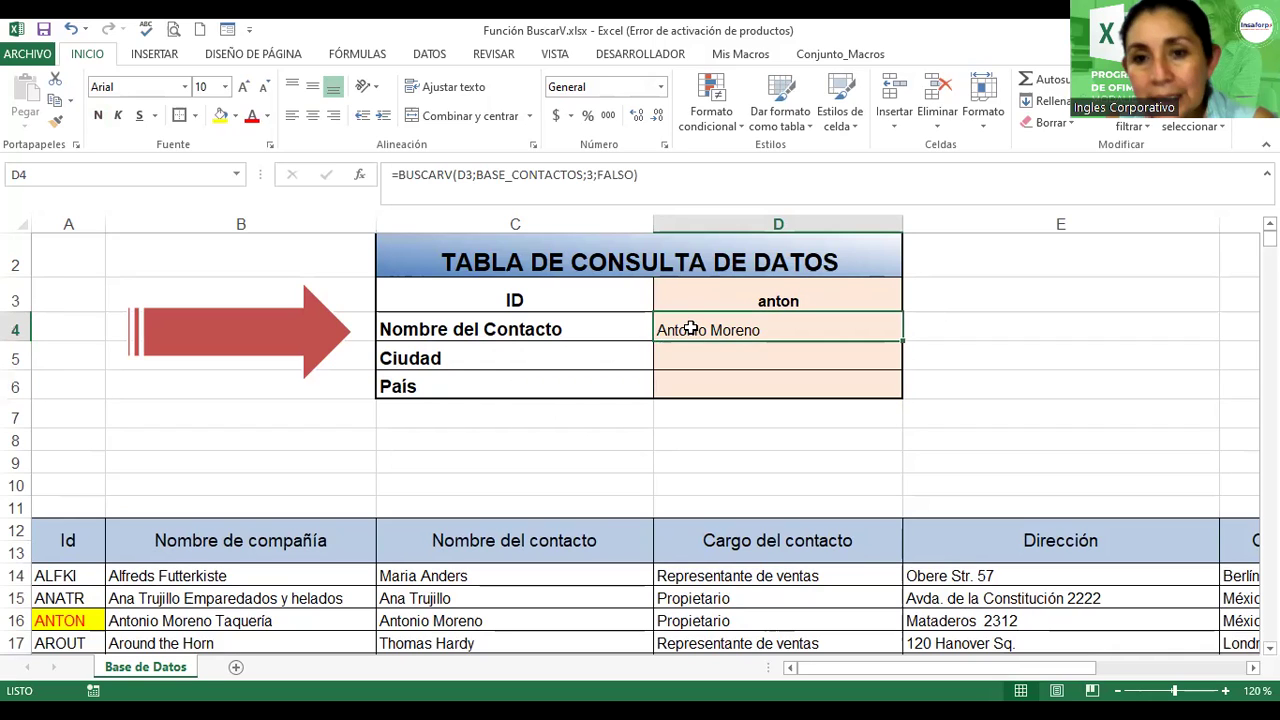
pyautogui.doubleClick(690, 328)
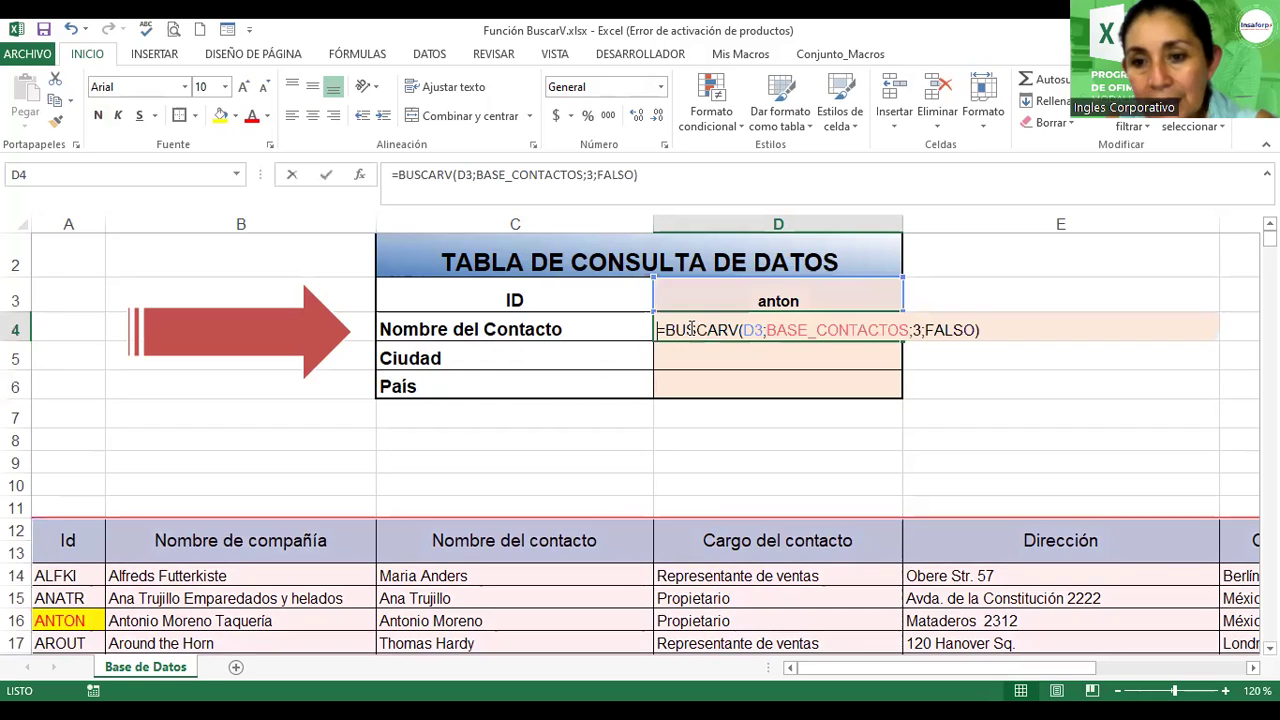
pyautogui.click(915, 329)
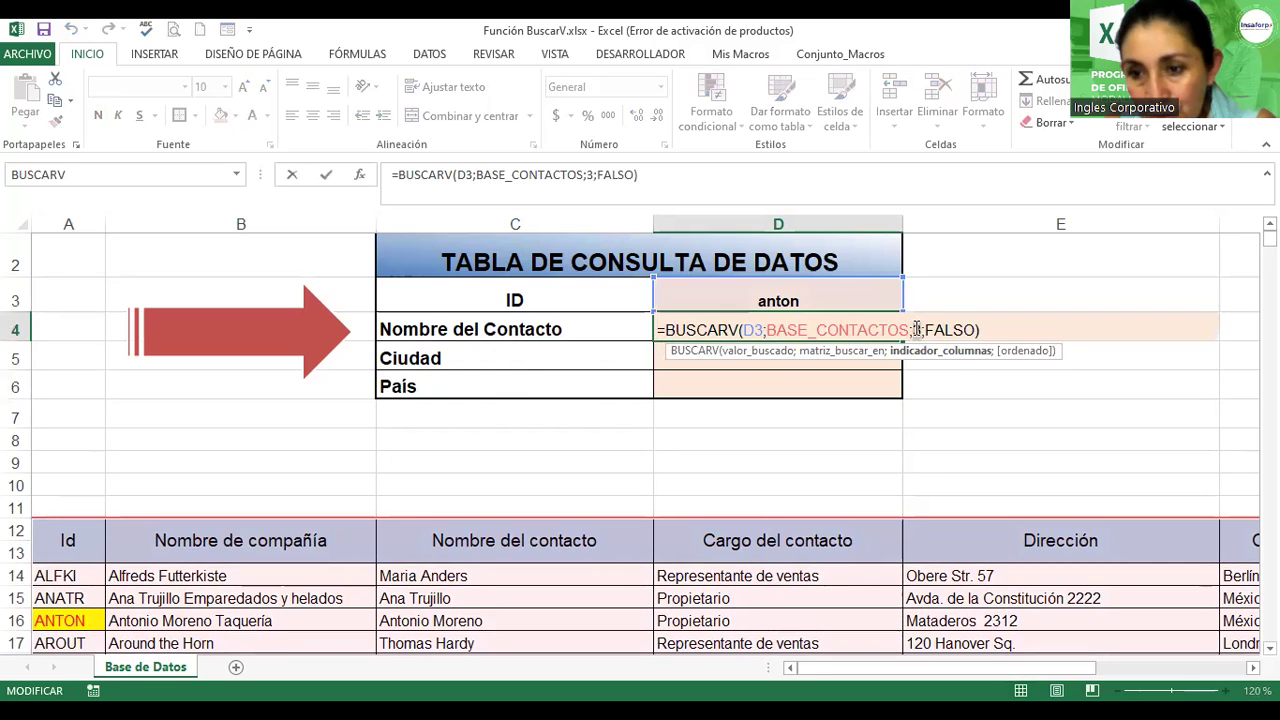
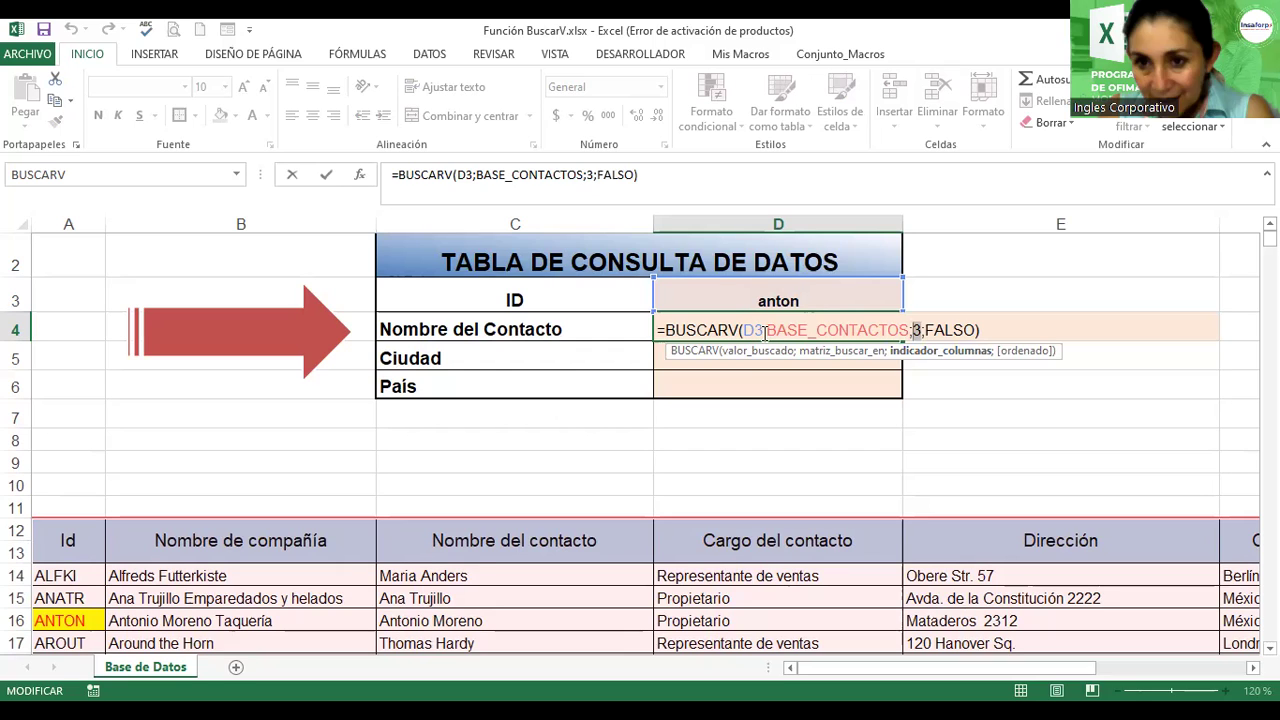
# - Commit =BUSCARV(D3;BASE_CONTACTOS;3;FALSO) in D4, then reopen it to review the FALSO argument
pyautogui.press('Return')
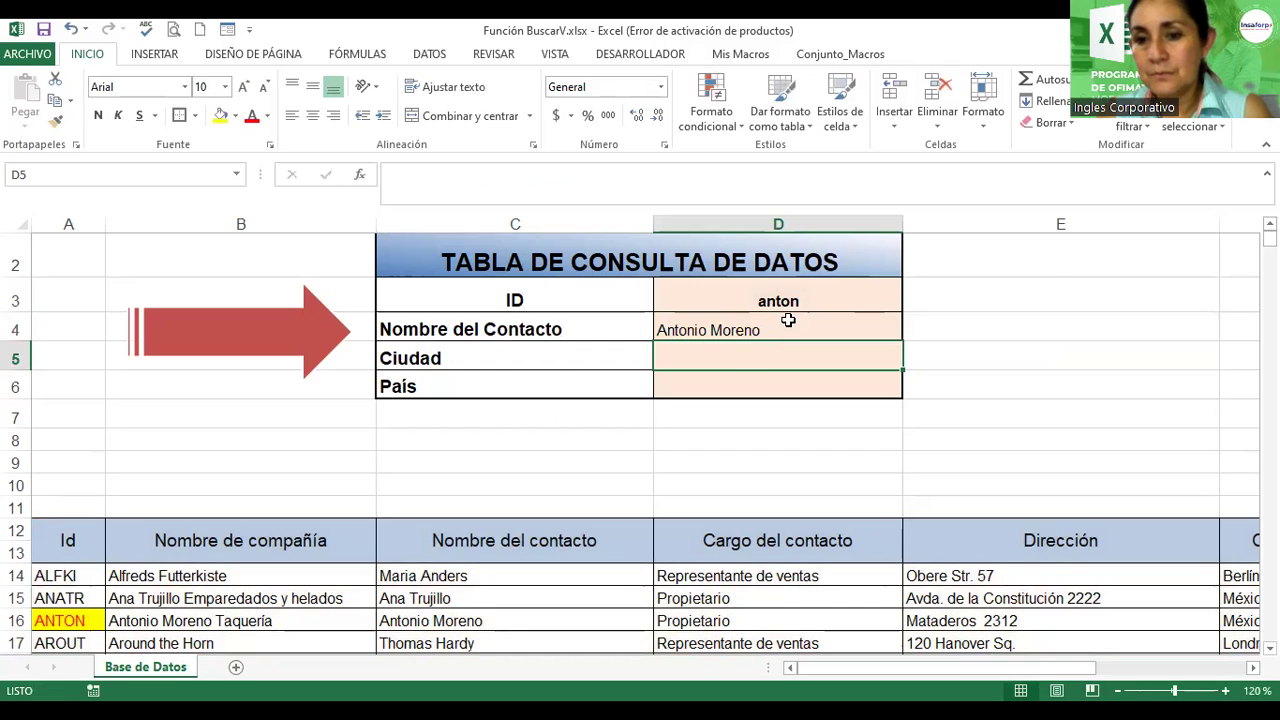
pyautogui.click(784, 330)
pyautogui.doubleClick(786, 330)
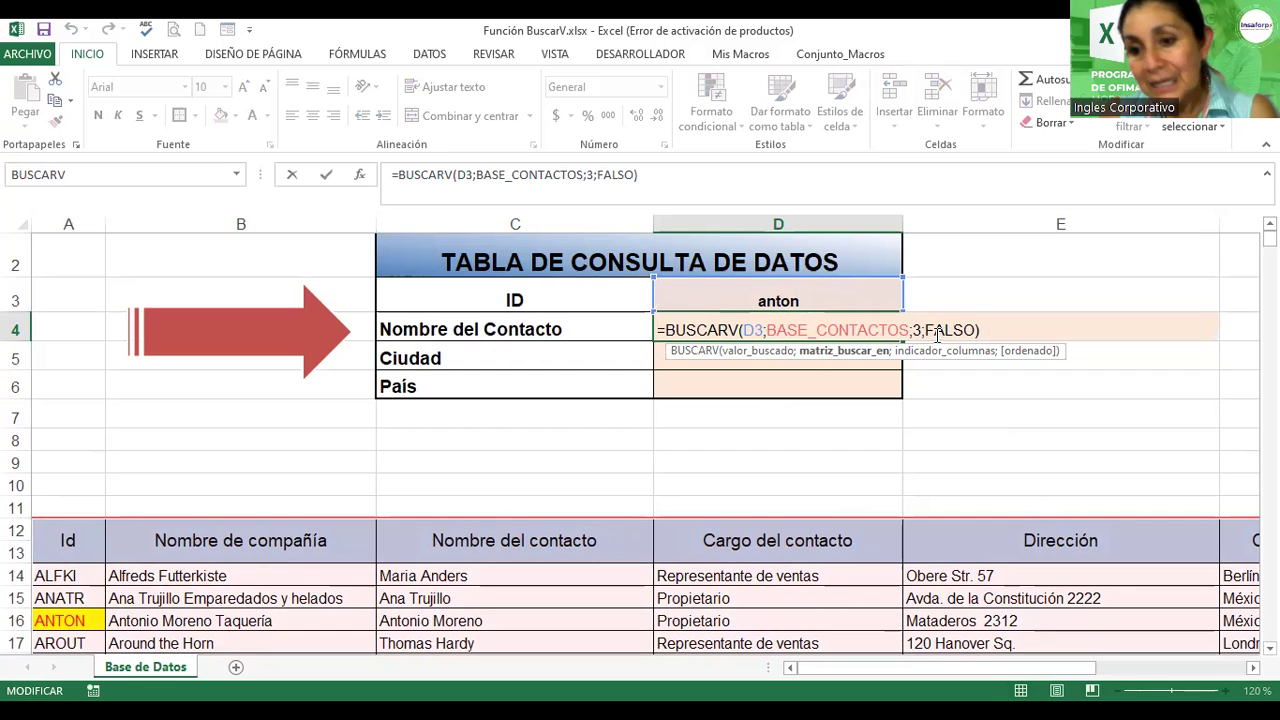
pyautogui.moveTo(972, 330); pyautogui.dragTo(934, 333)
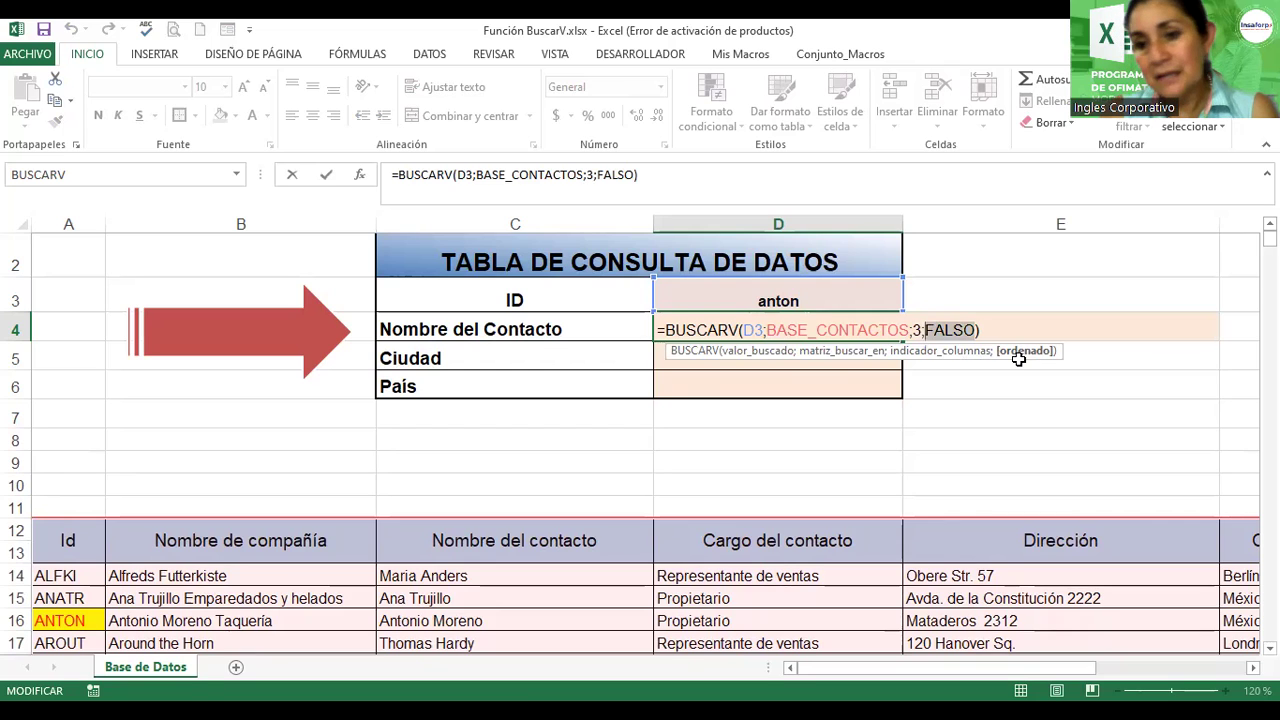
pyautogui.press('Return')
# - Start the D5 formula as =BUSCARV(D3;BASE_CONTACTOS; using the D3 ID and the named range
pyautogui.write('=')
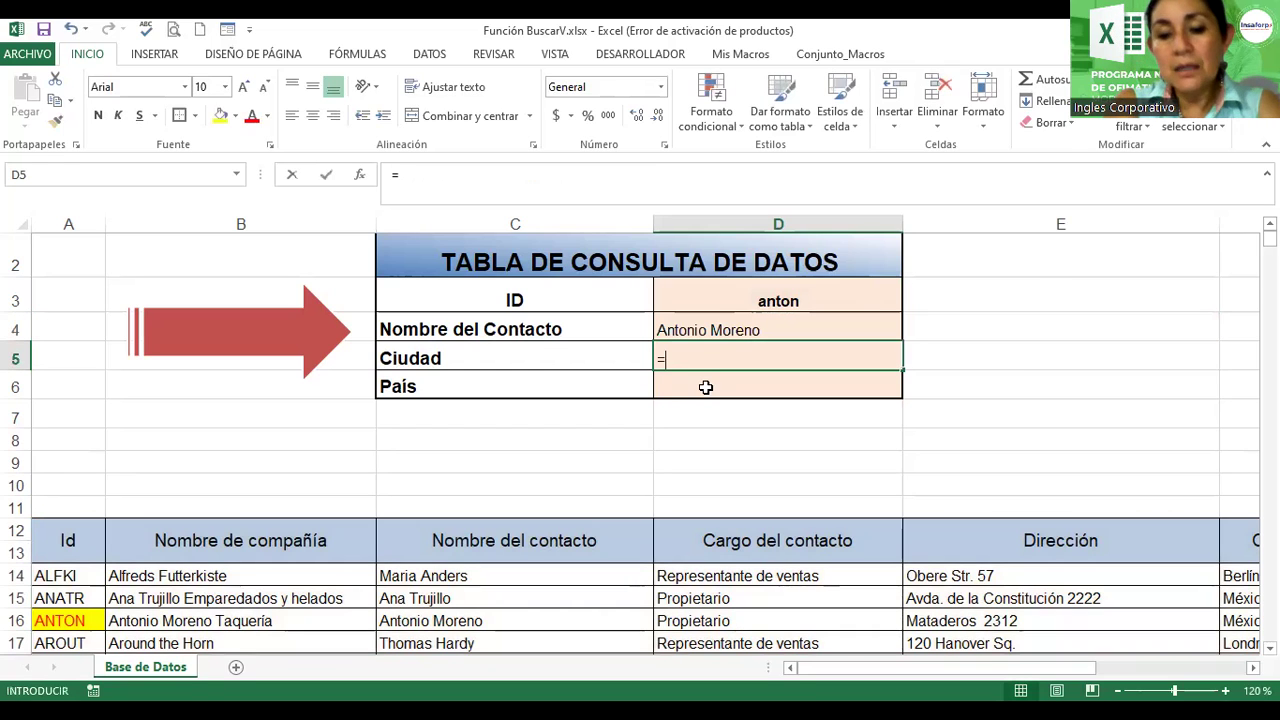
pyautogui.write('buscarv(')
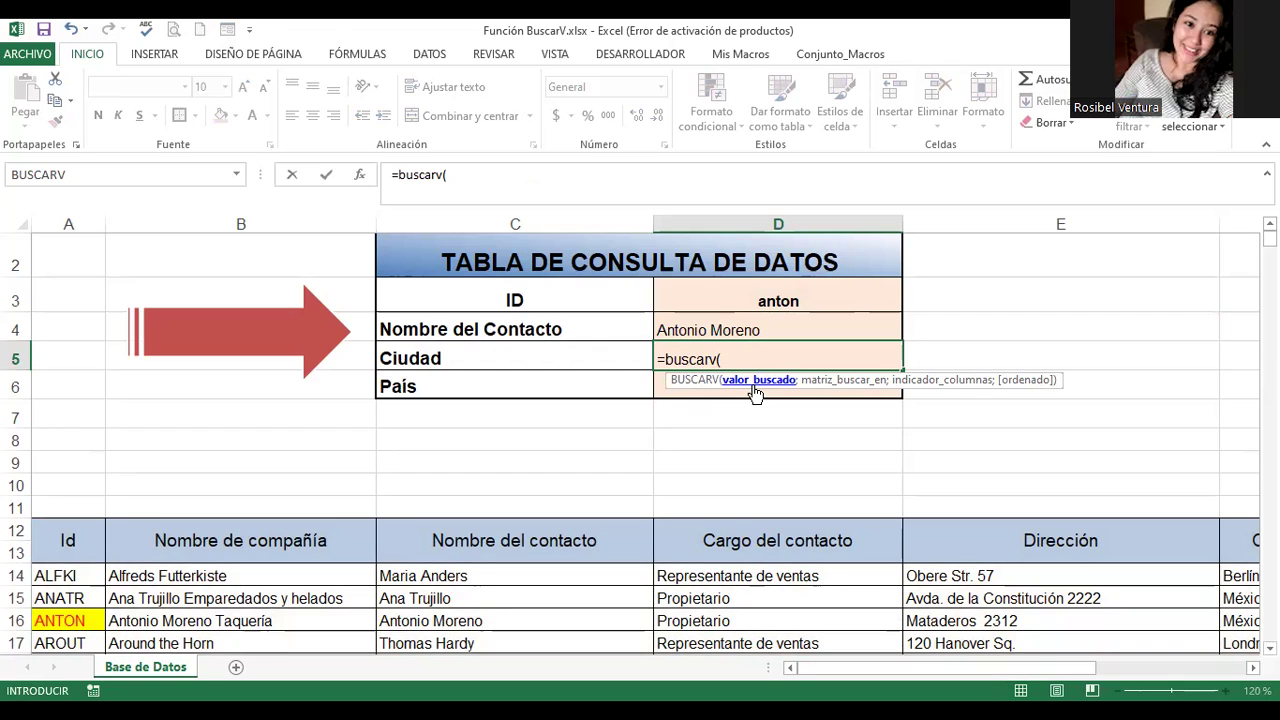
pyautogui.click(763, 302)
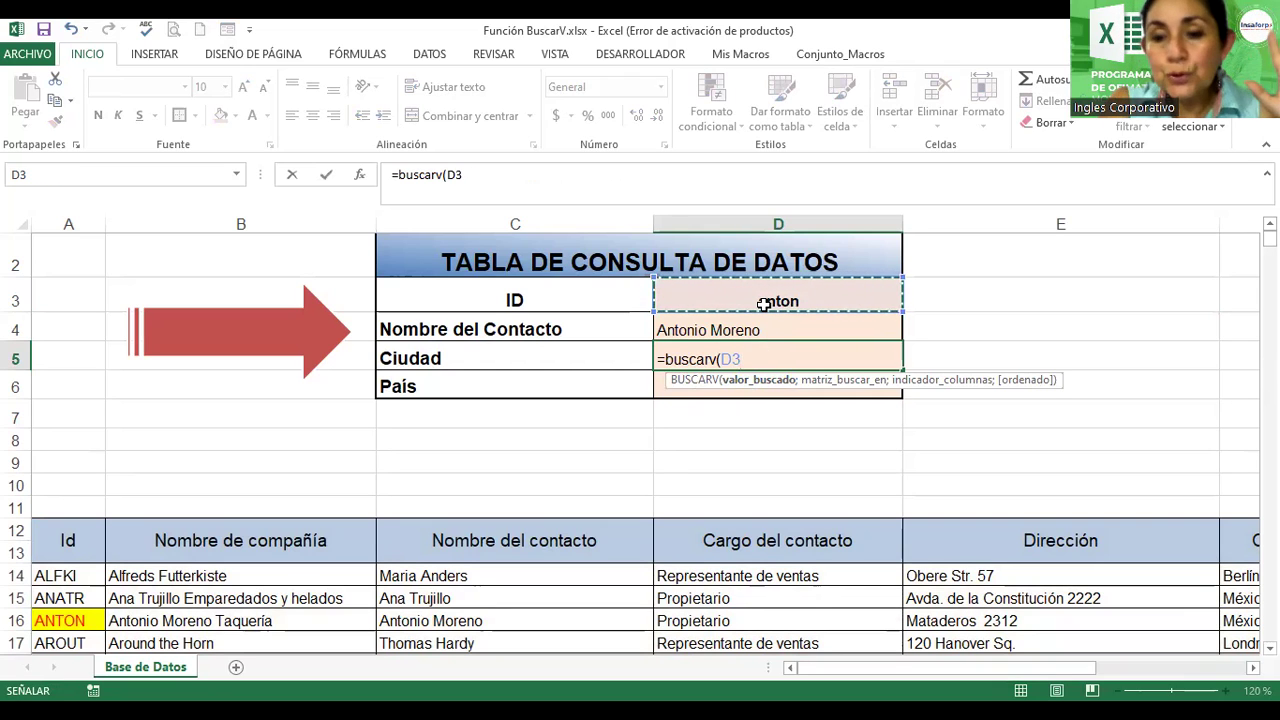
pyautogui.write(';')
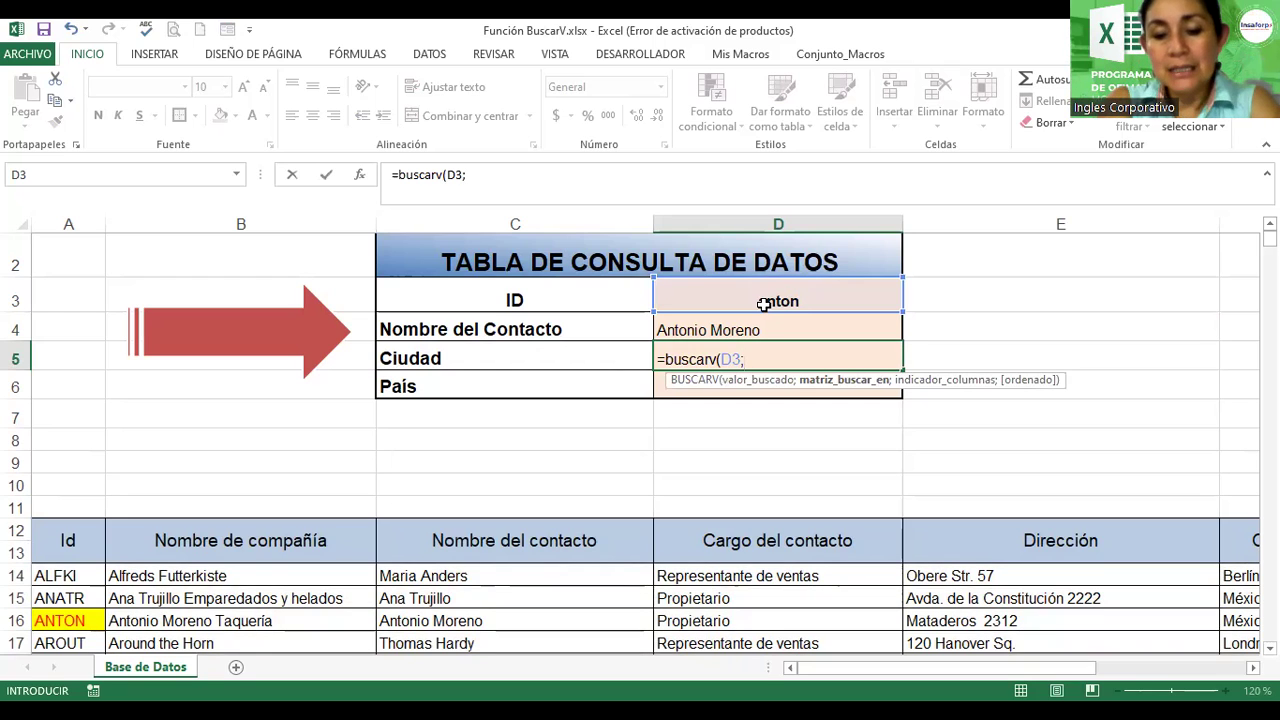
pyautogui.write('base')
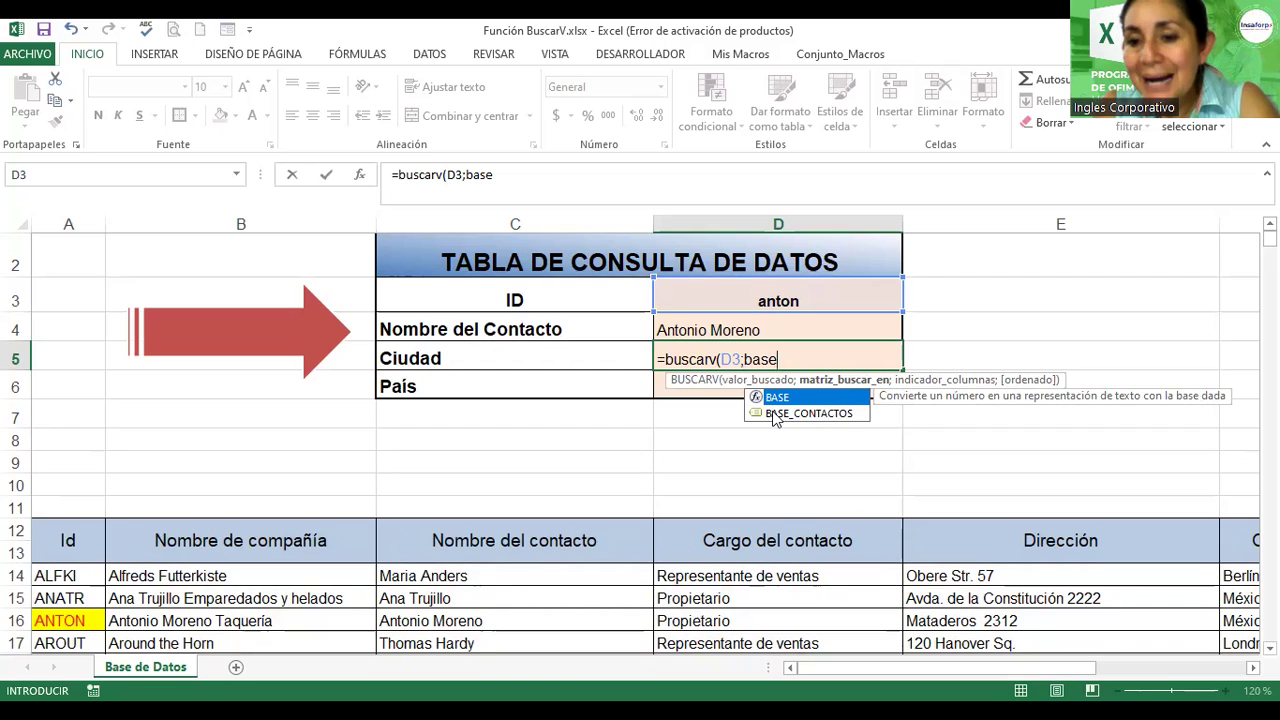
pyautogui.click(809, 413)
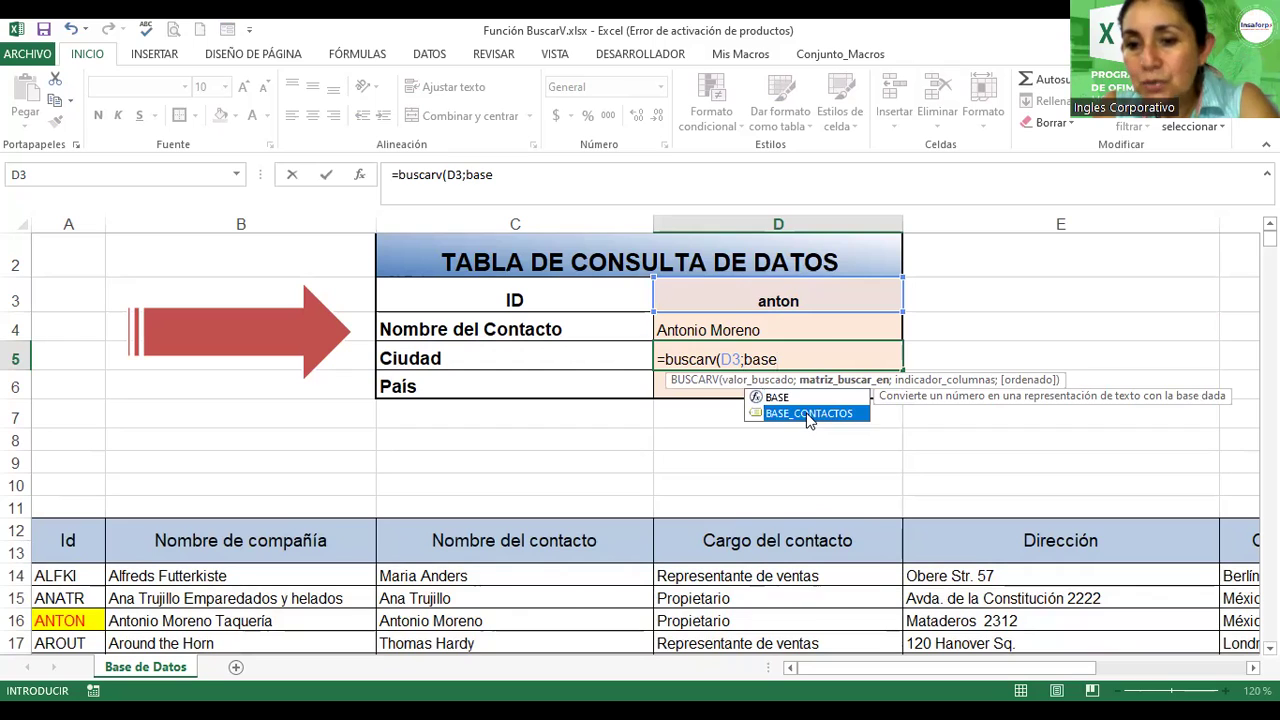
pyautogui.press('Tab')
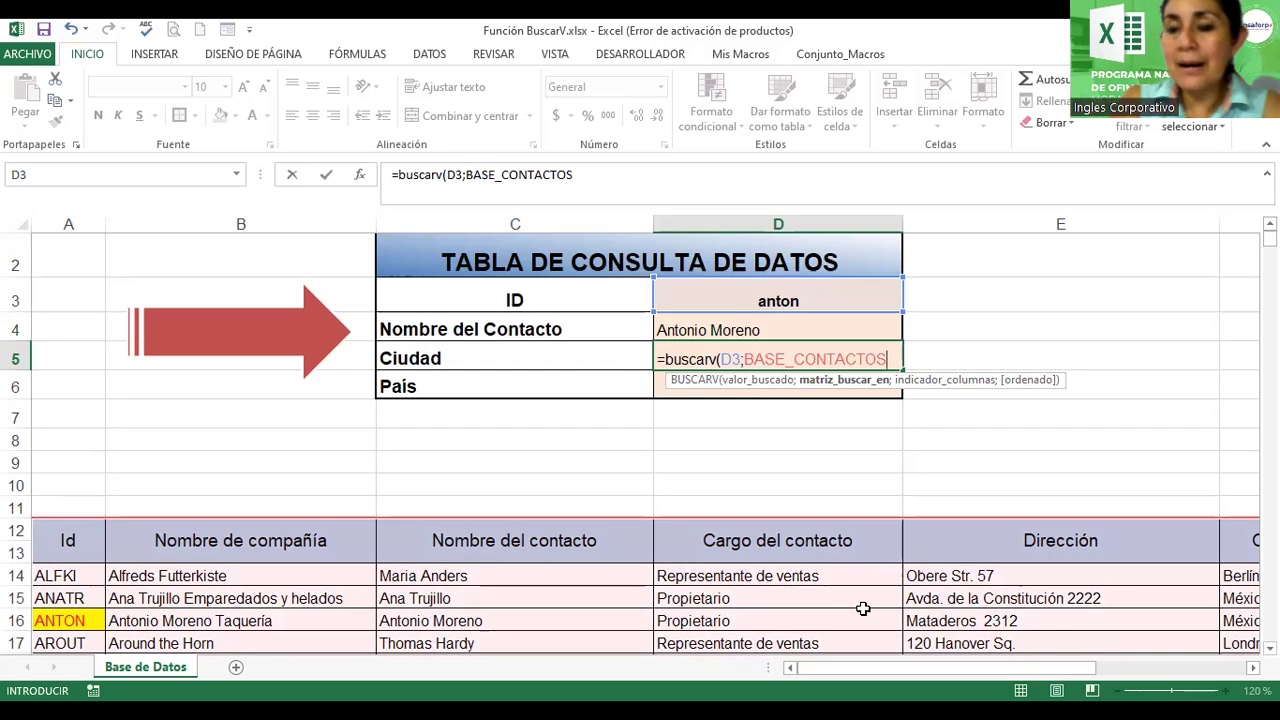
pyautogui.write(';')
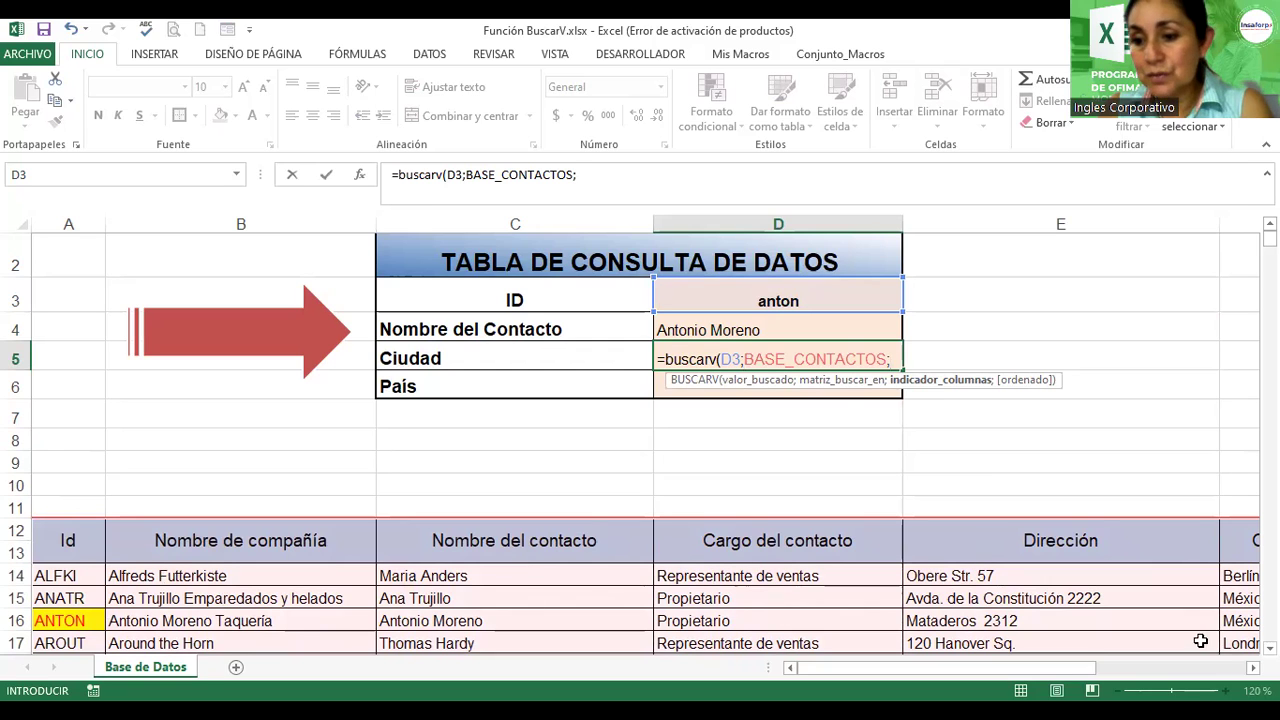
# - Complete the Ciudad lookup with column 6 and FALSO exact match, then commit it
pyautogui.click(1253, 667)
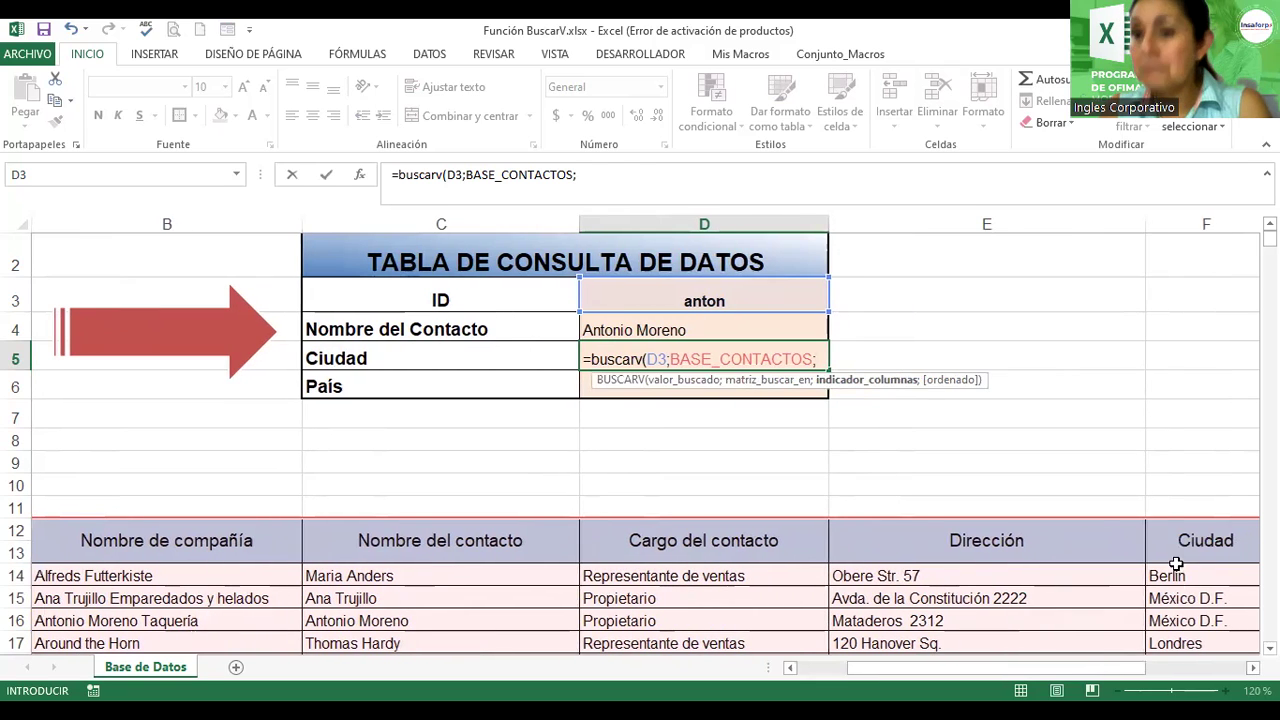
pyautogui.write('6')
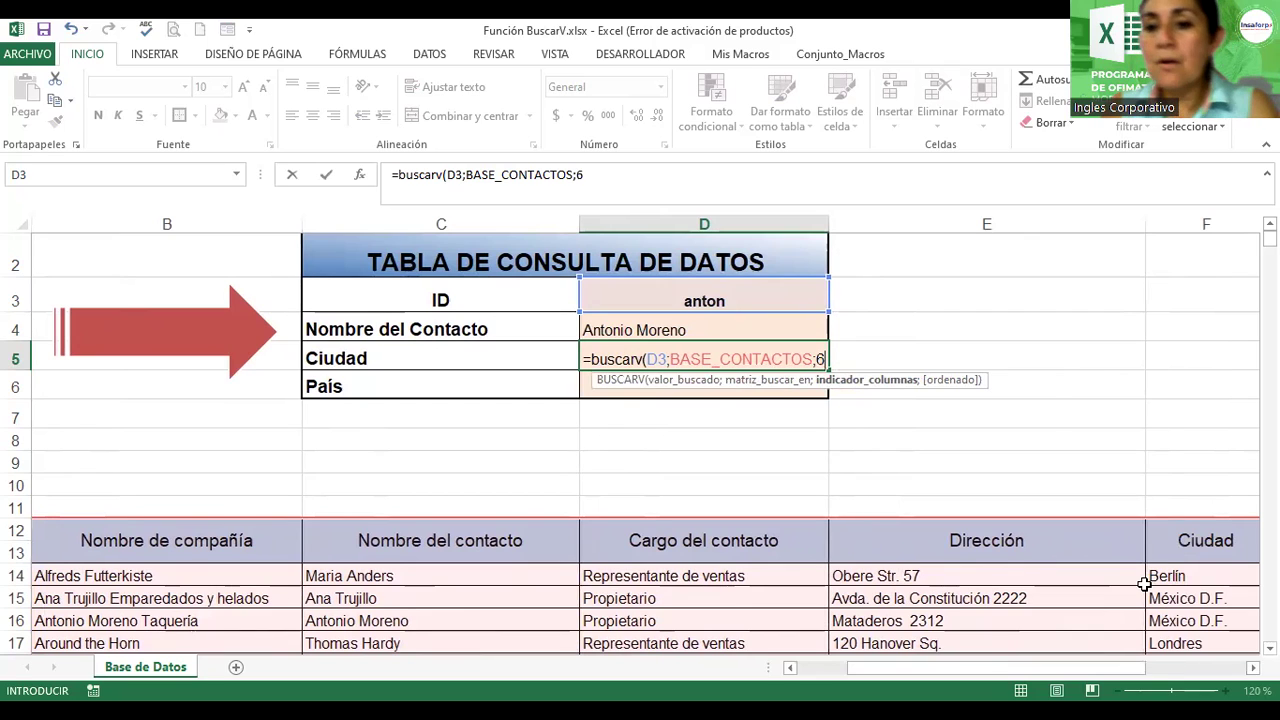
pyautogui.write(';')
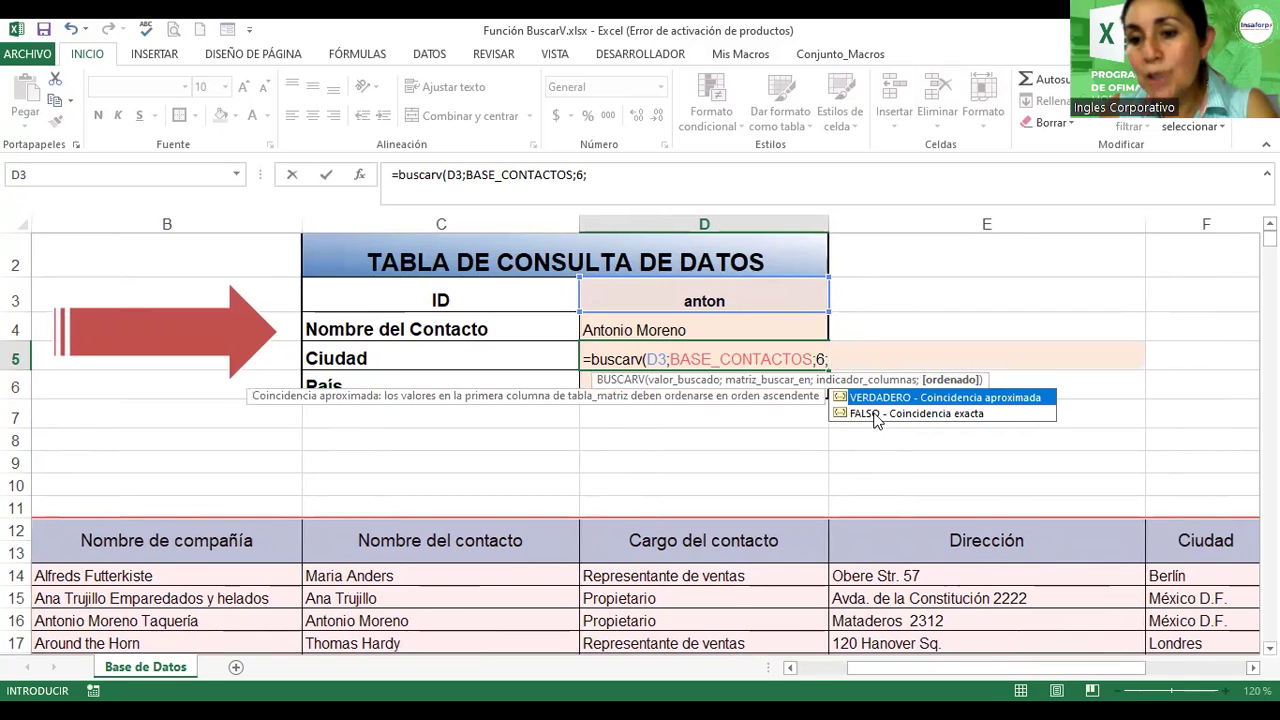
pyautogui.click(876, 416)
pyautogui.press('Tab')
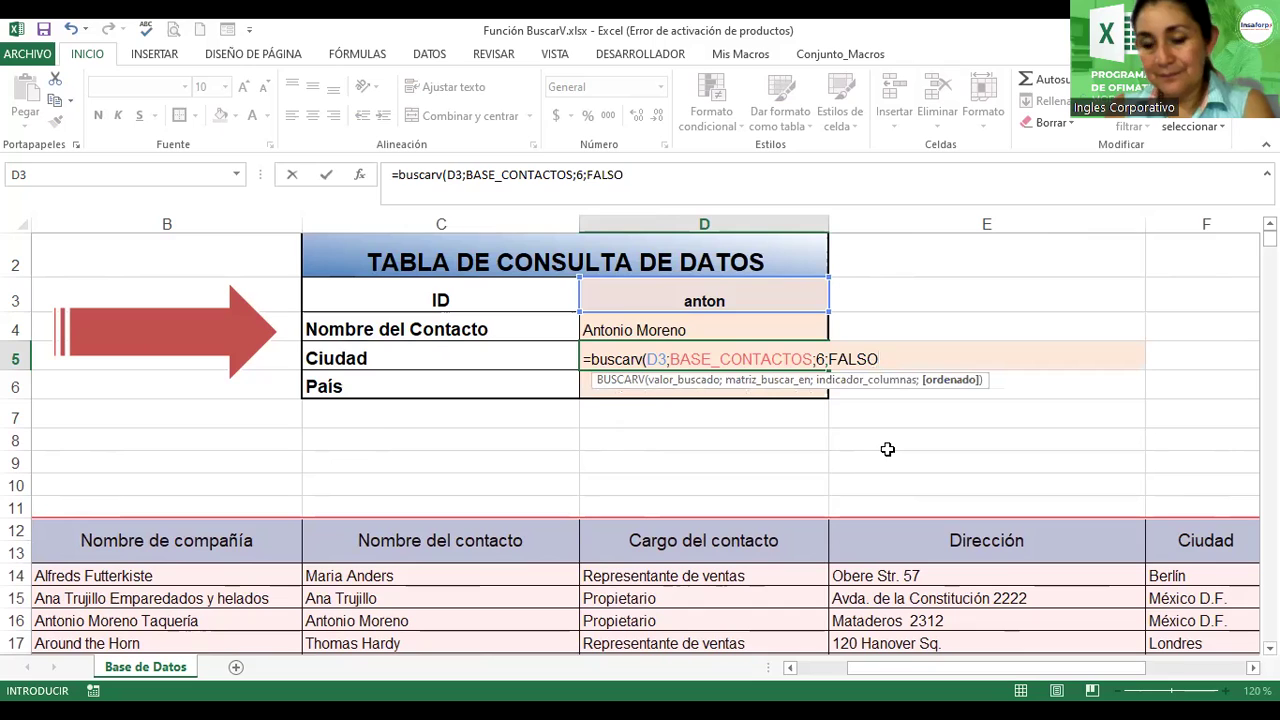
pyautogui.click(843, 360)
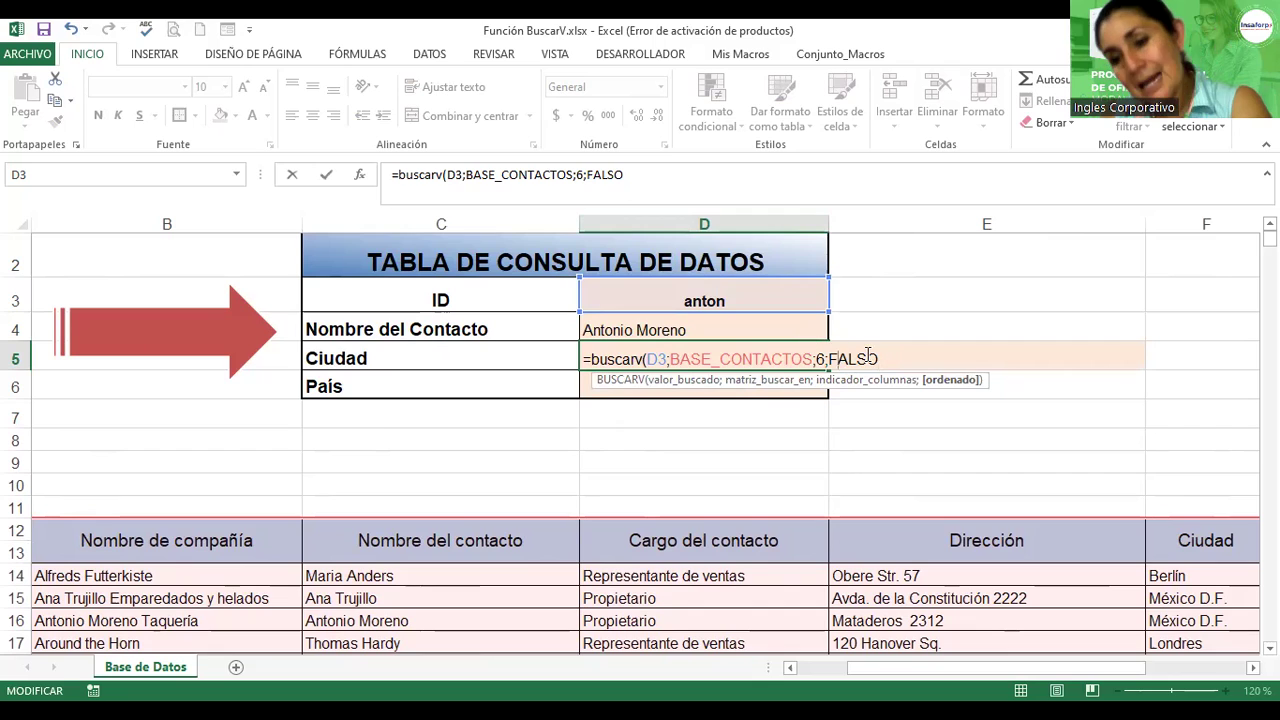
pyautogui.write(')')
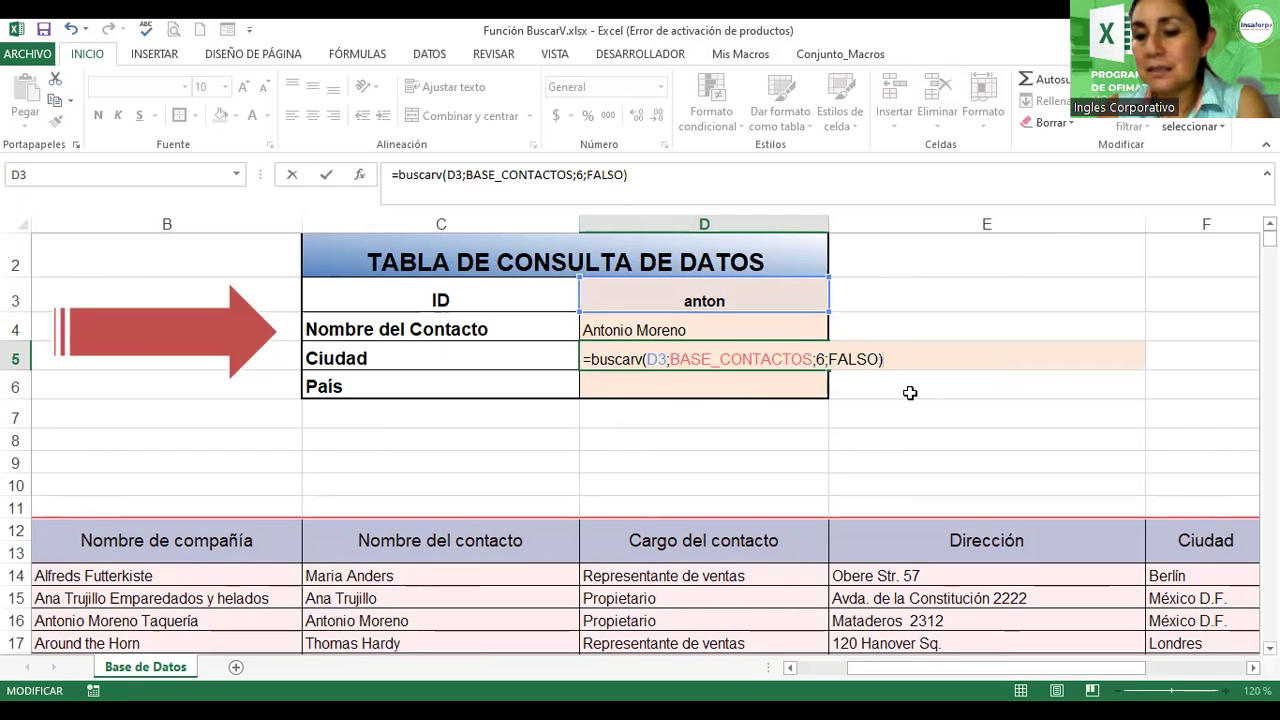
pyautogui.press('Return')
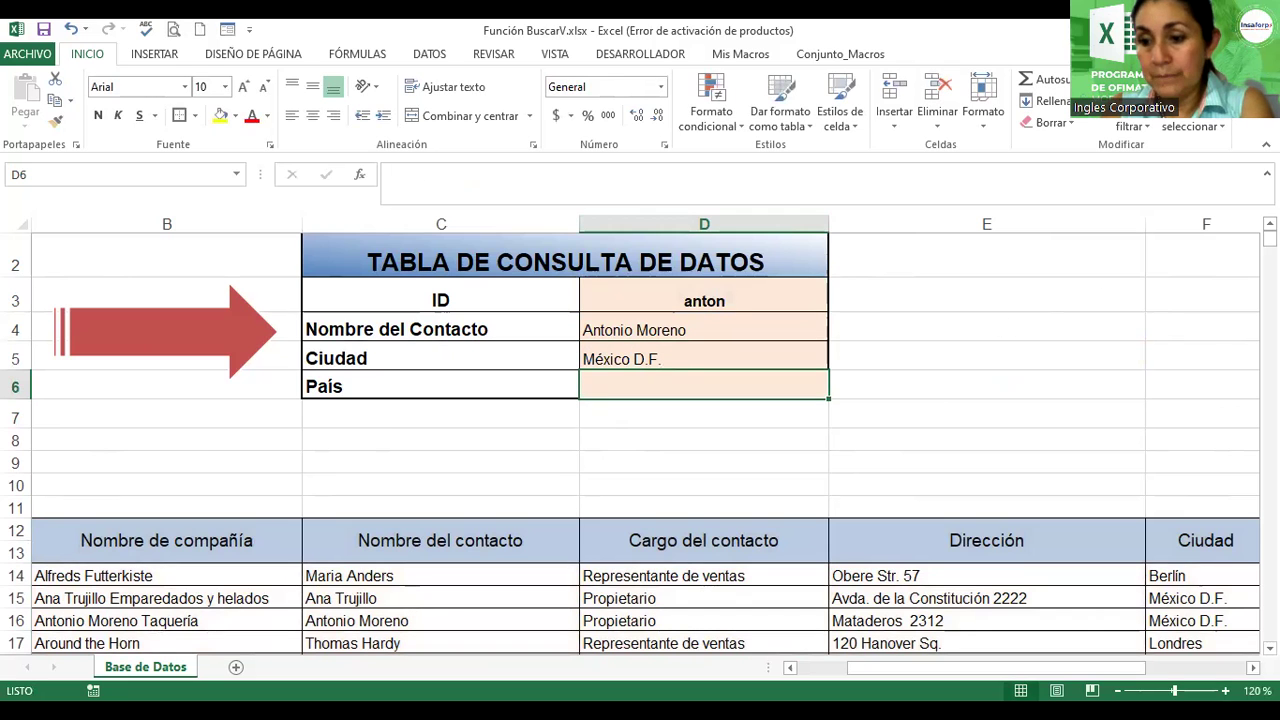
pyautogui.scroll(-2, 640, 440)
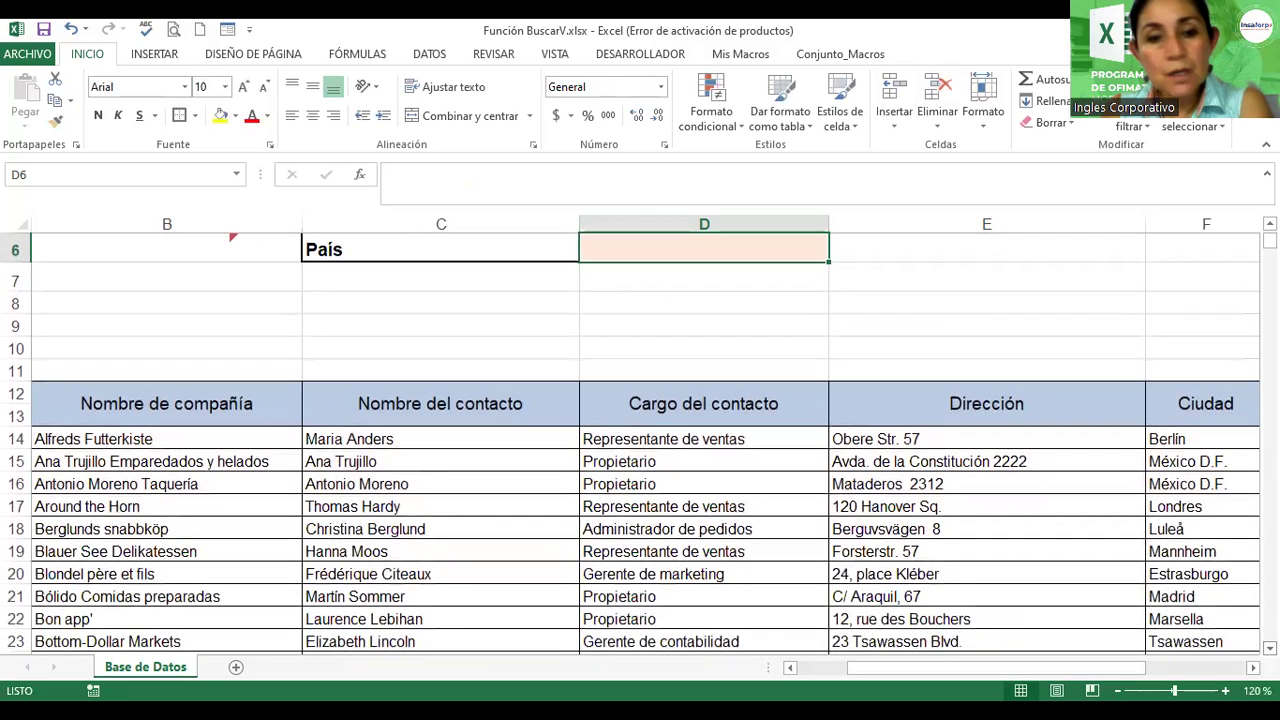
pyautogui.scroll(-2, 33, 496)
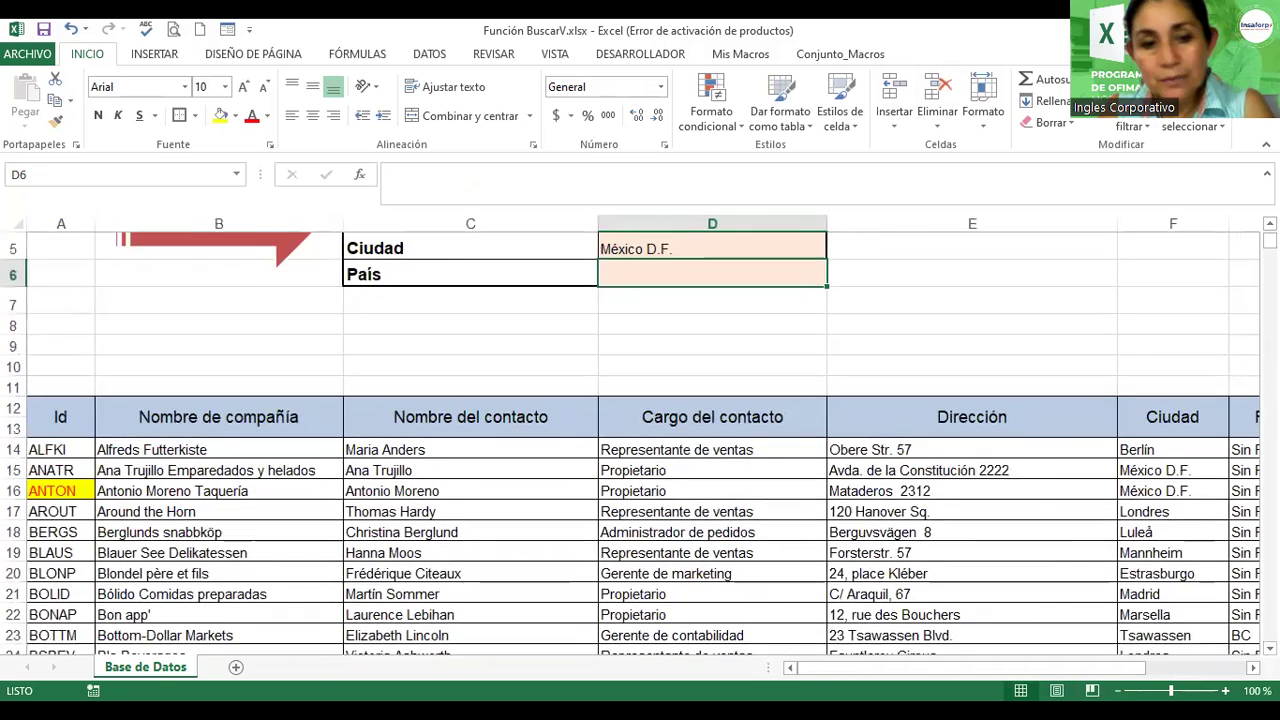
pyautogui.scroll(1, 33, 496)
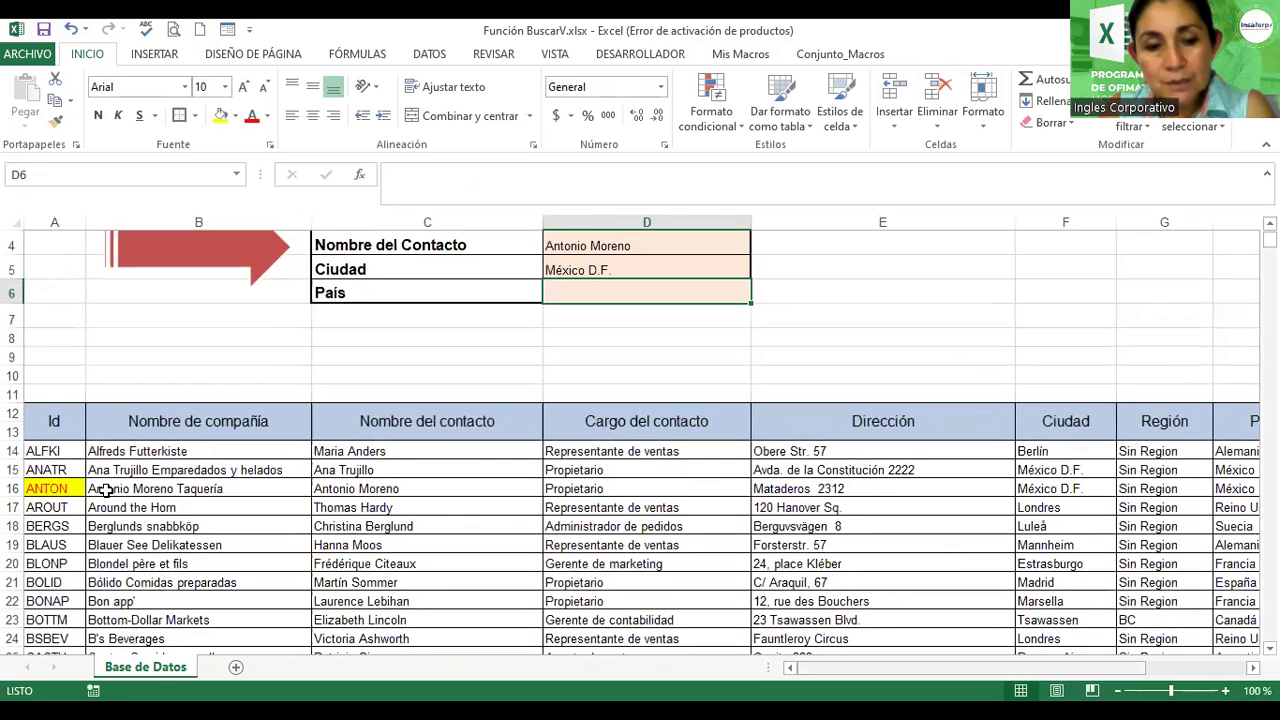
pyautogui.click(13, 488)
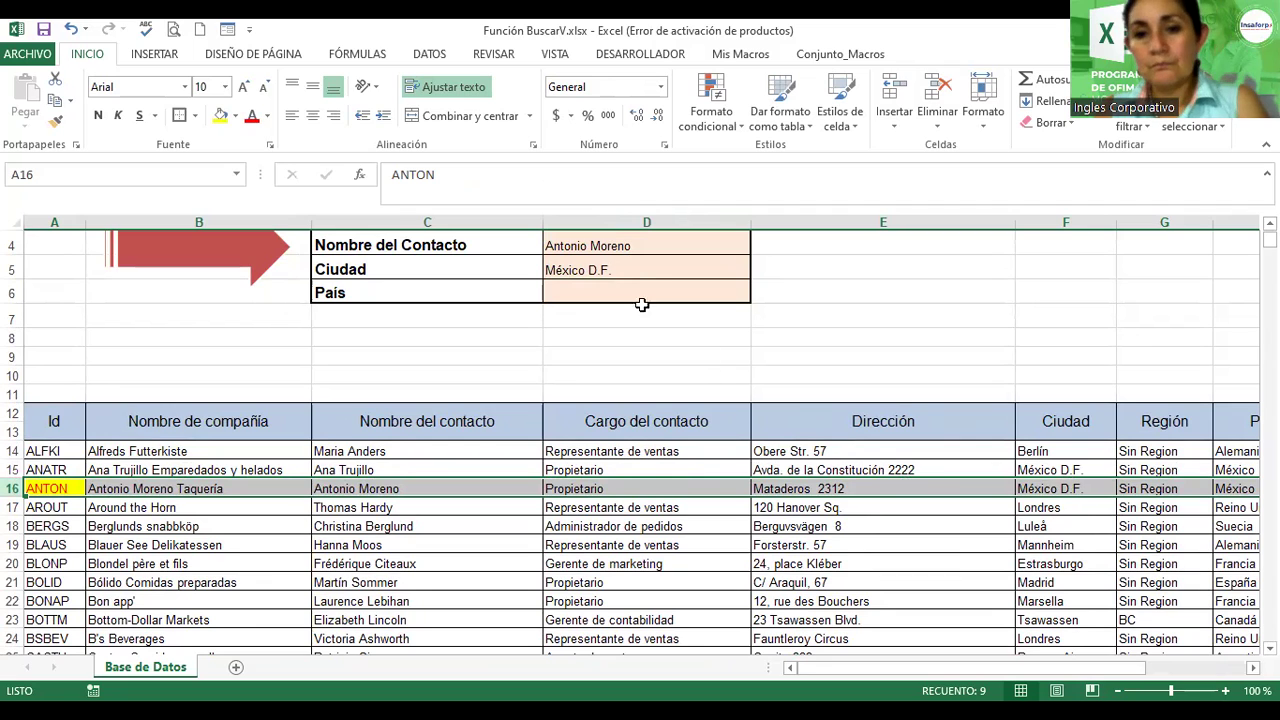
pyautogui.click(636, 272)
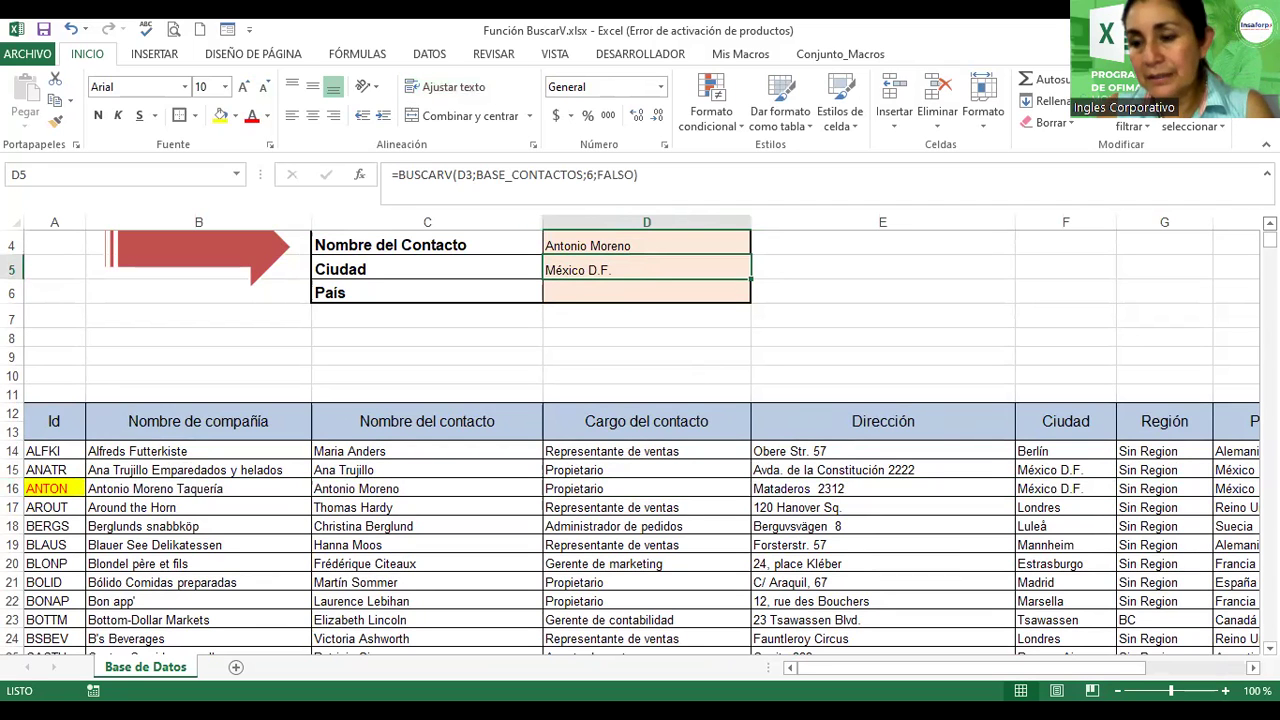
pyautogui.scroll(1, 630, 443)
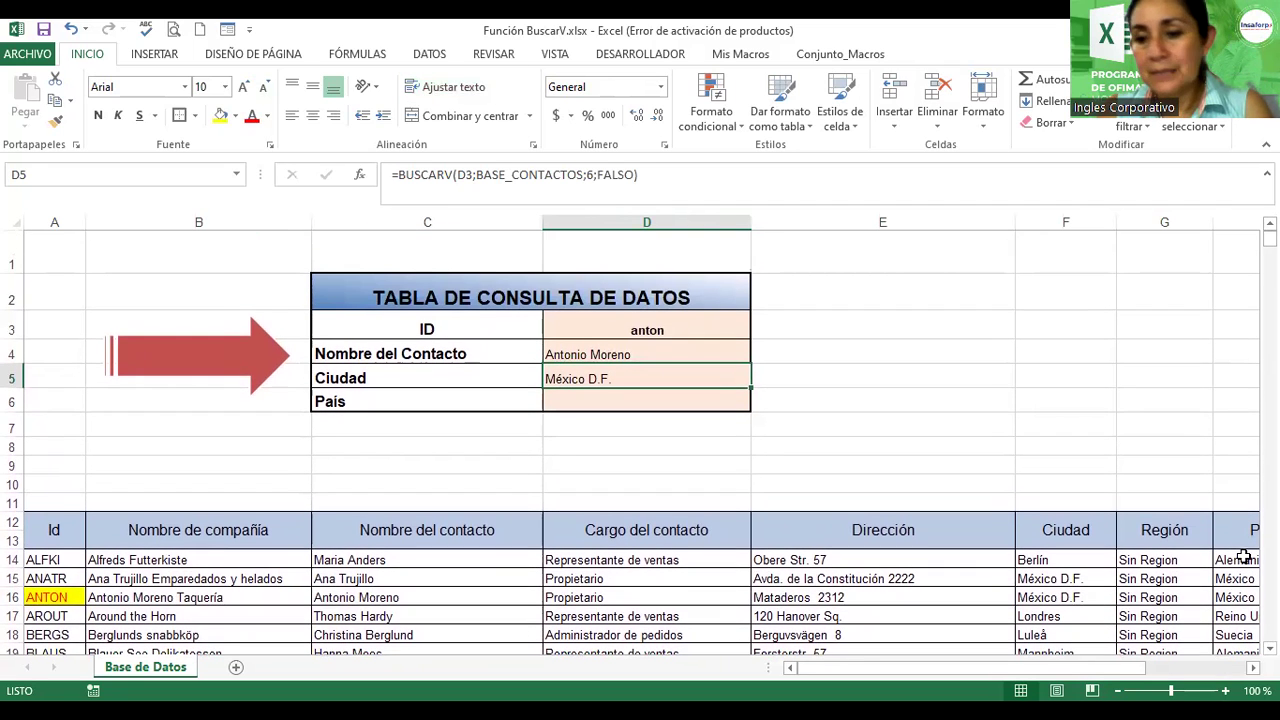
pyautogui.keyDown('ctrl'); pyautogui.scroll(3, 811, 500); pyautogui.keyUp('ctrl')
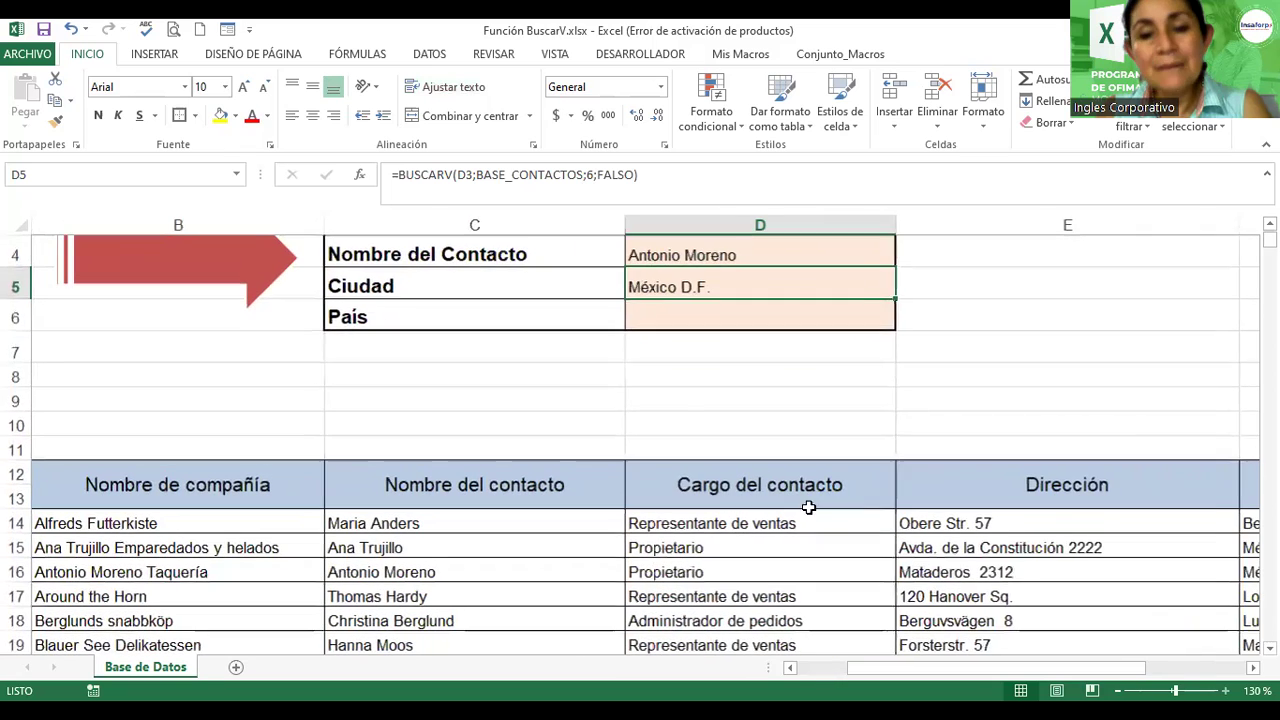
pyautogui.click(686, 316)
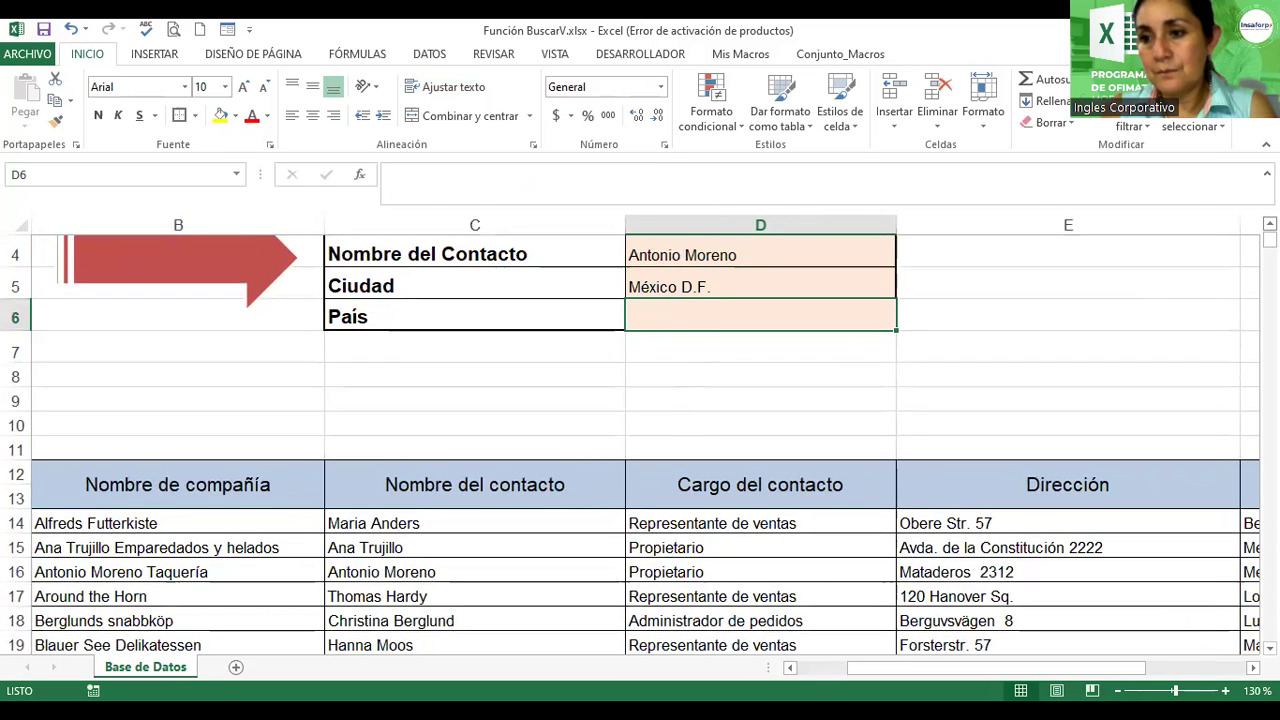
pyautogui.scroll(1, 791, 526)
# - Begin the País formula in D6 as =buscarv(D3; using the ID in D3
pyautogui.write('=')
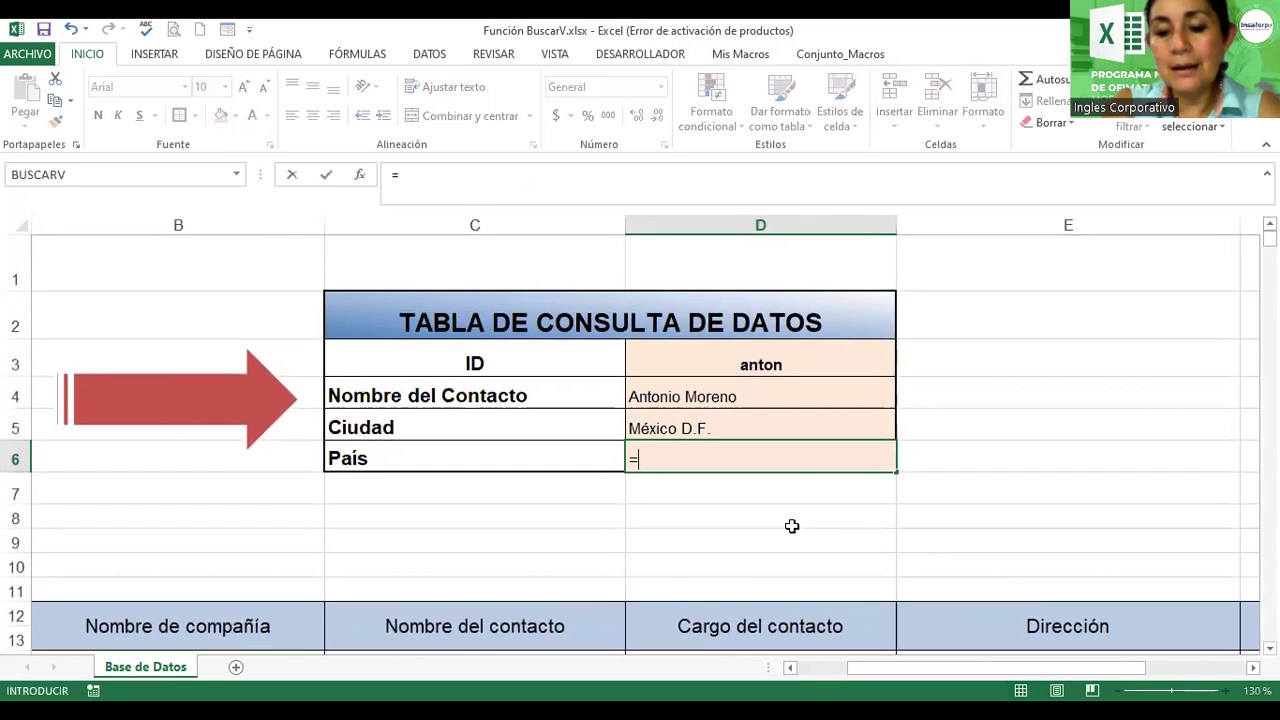
pyautogui.write('buscarv')
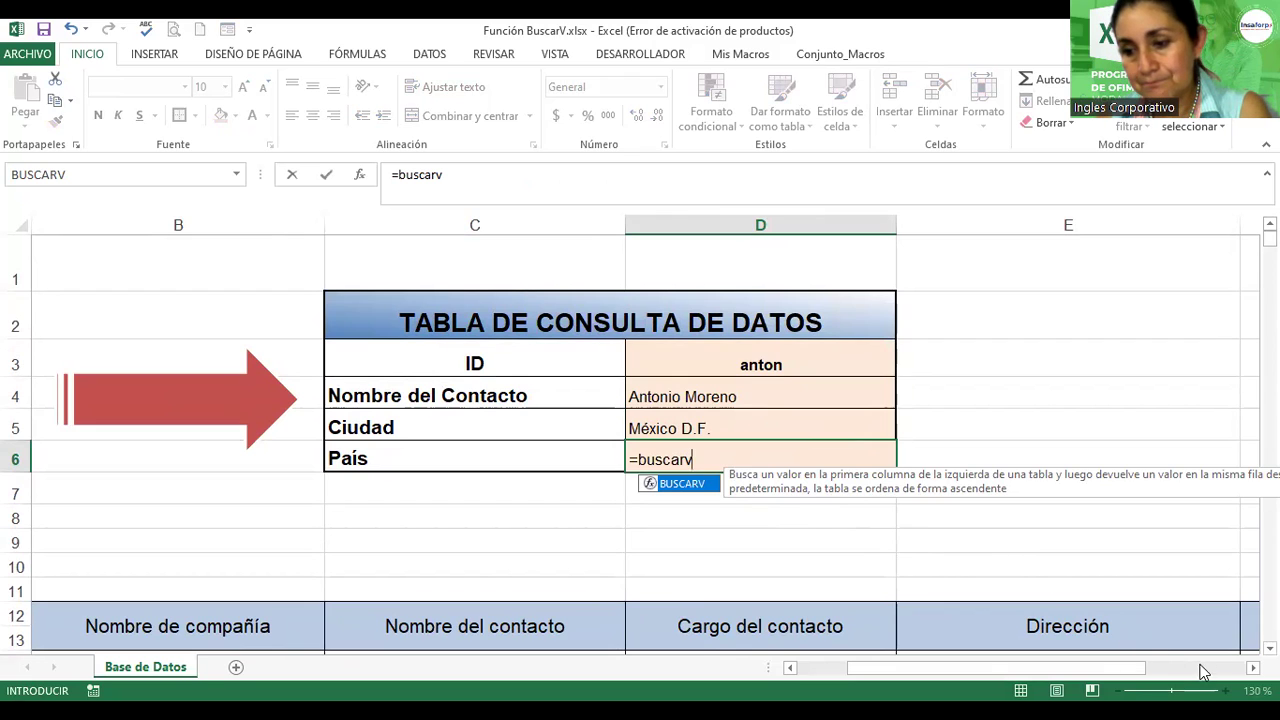
pyautogui.click(1252, 668)
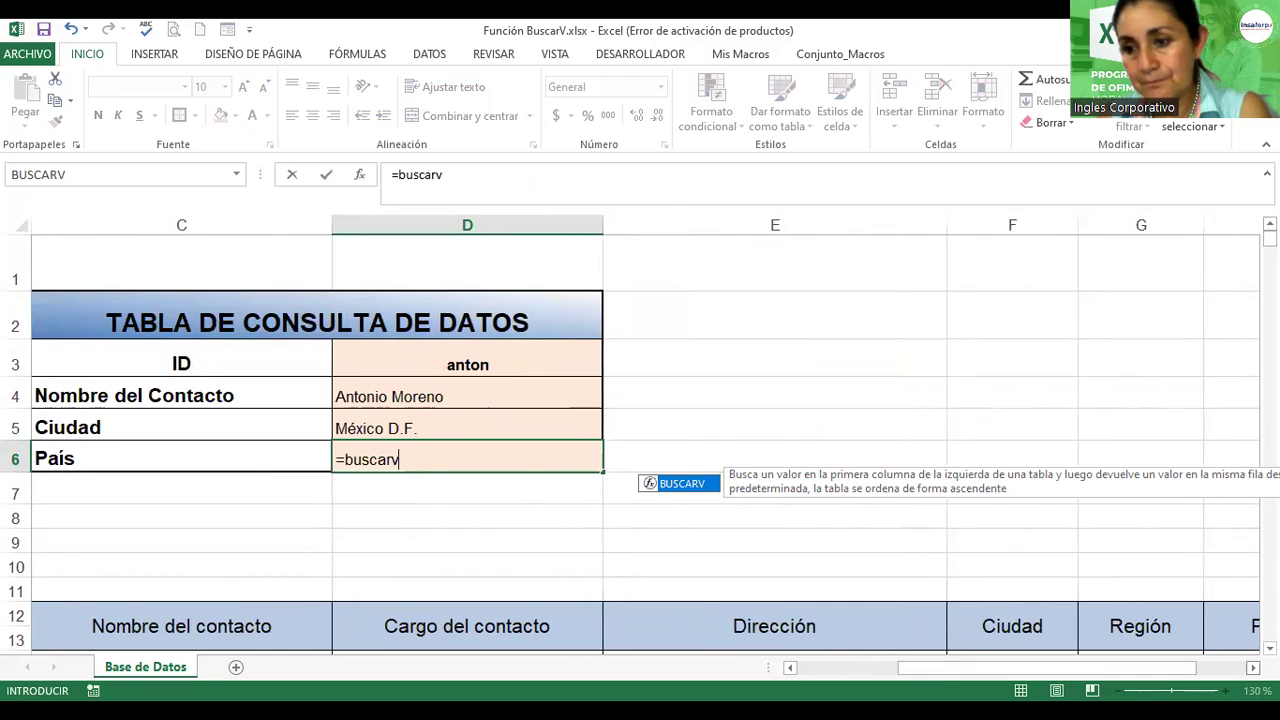
pyautogui.click(1252, 668)
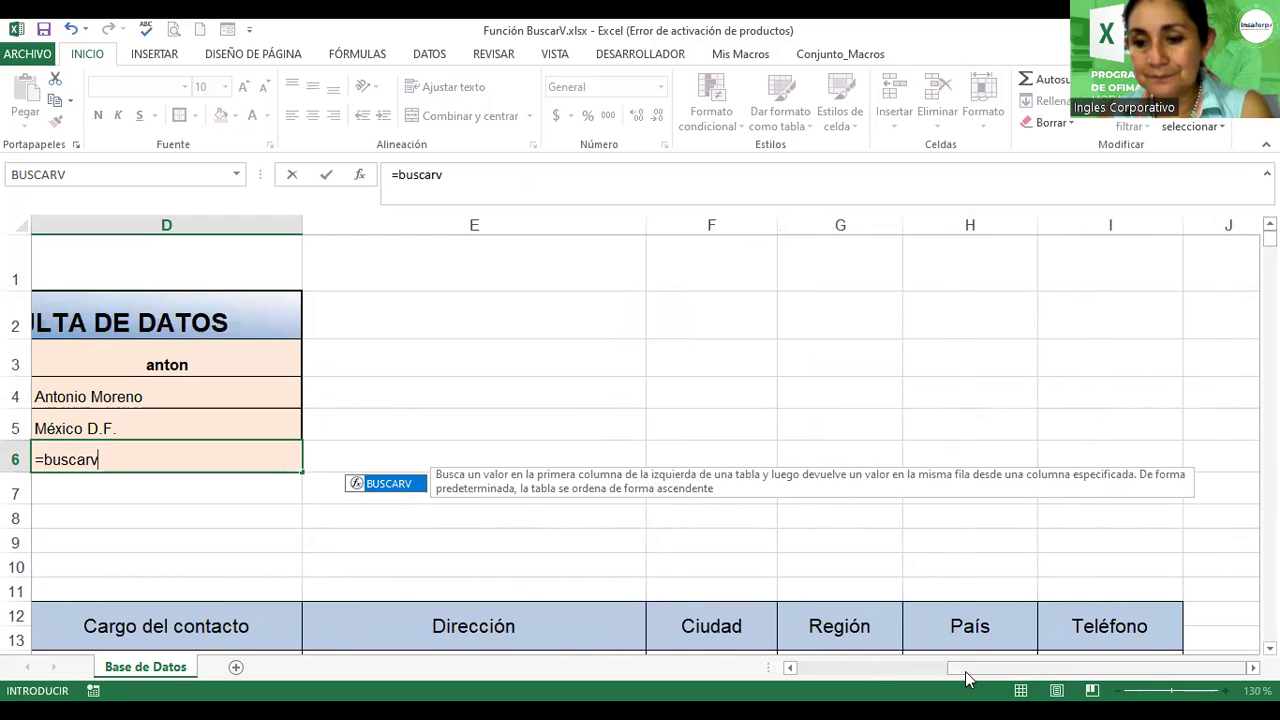
pyautogui.click(884, 683)
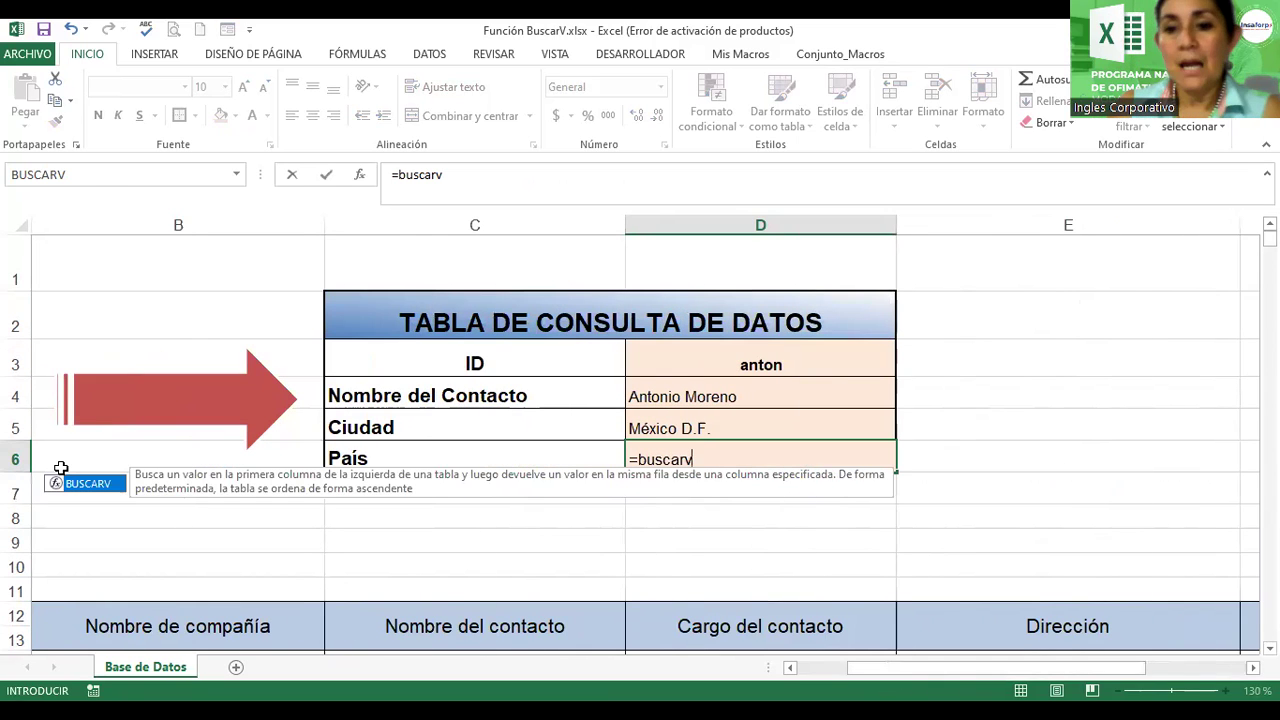
pyautogui.write('(')
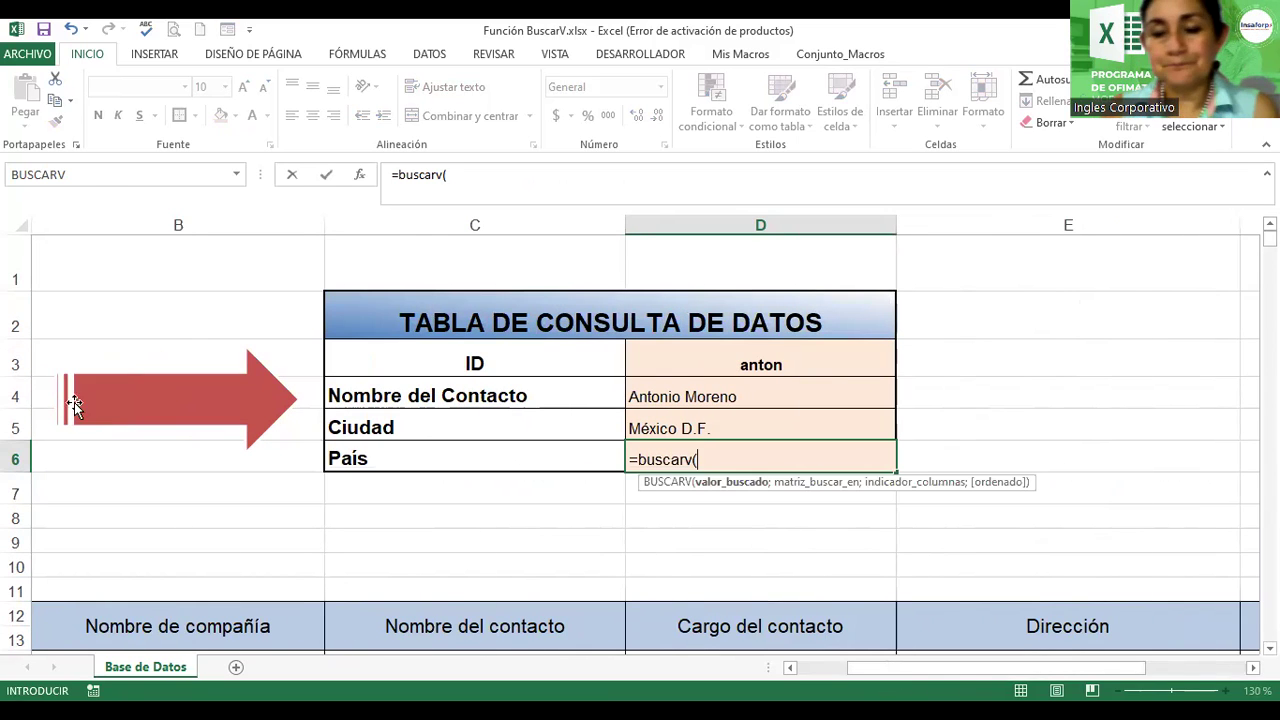
pyautogui.click(775, 365)
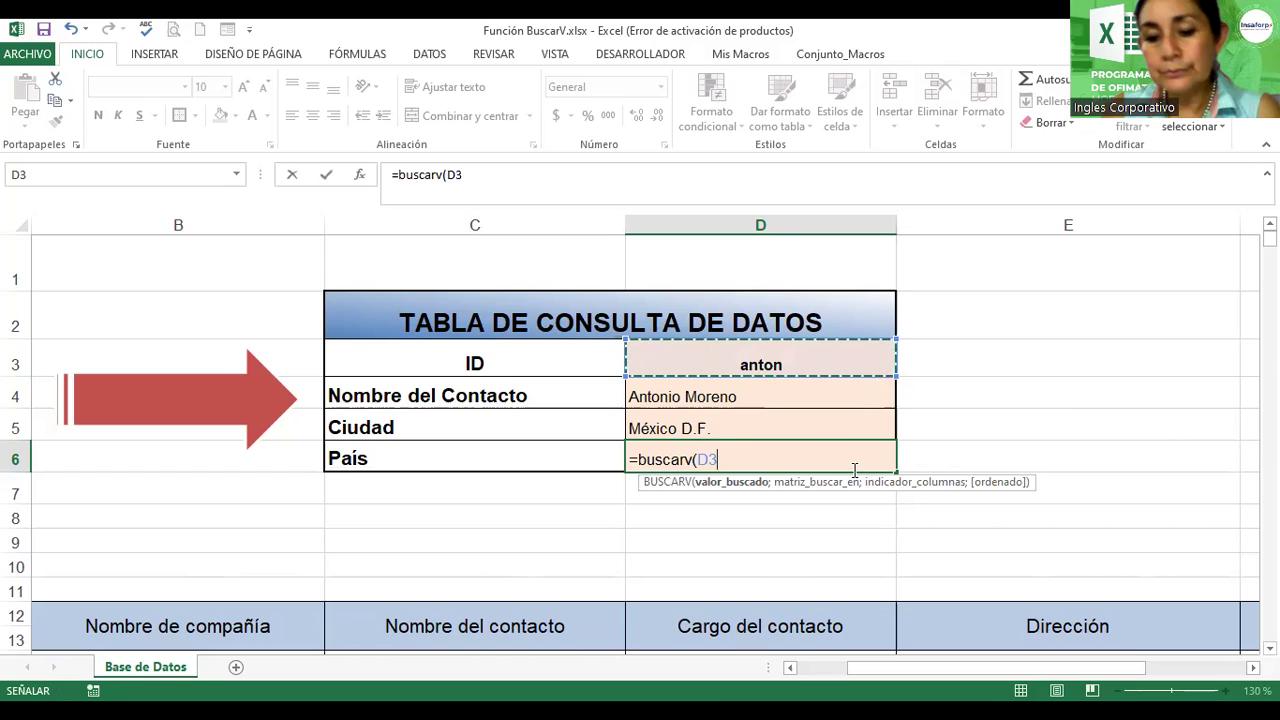
pyautogui.write(';')
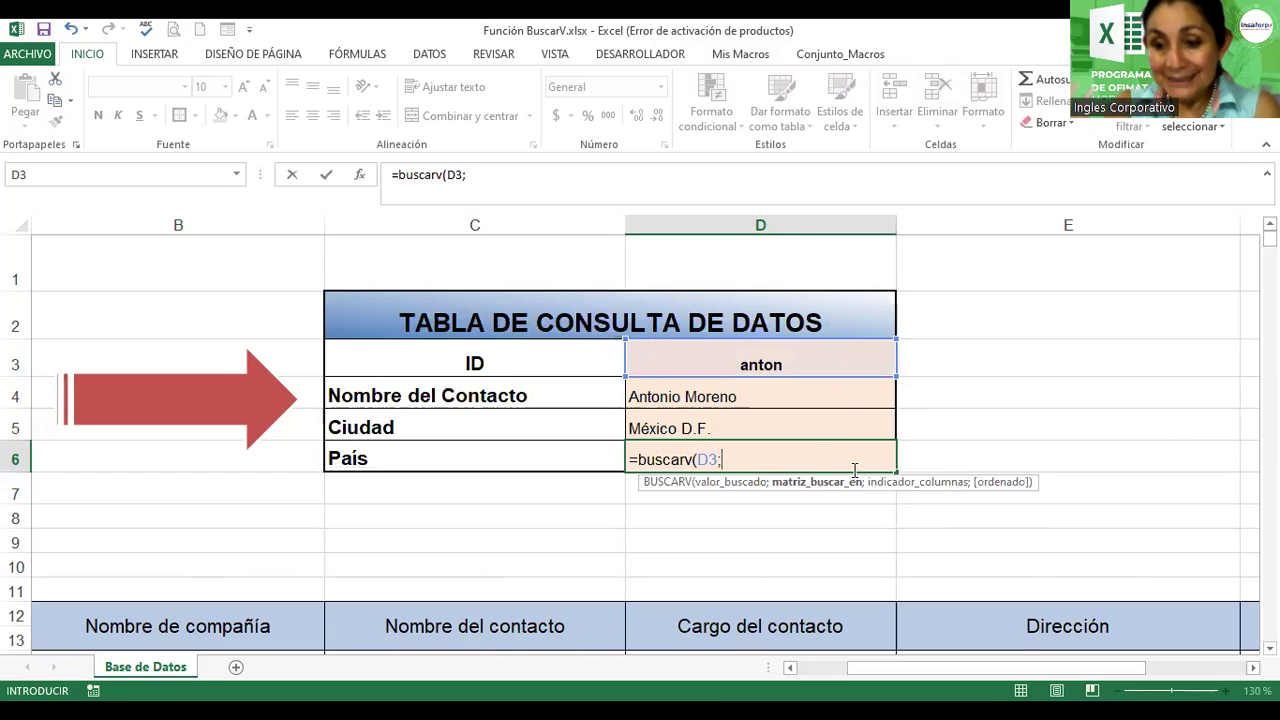
# - Finish it with BASE_CONTACTOS, column 8 and falso, then commit the formula
pyautogui.write('base')
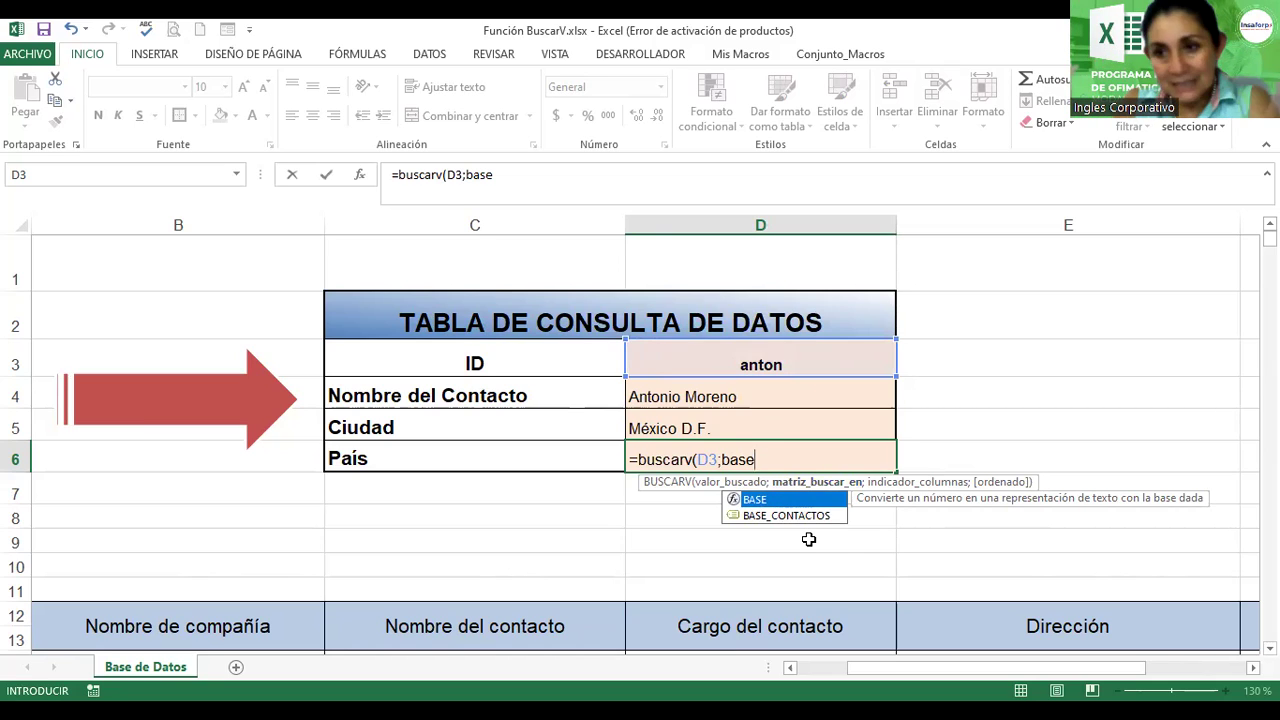
pyautogui.click(797, 520)
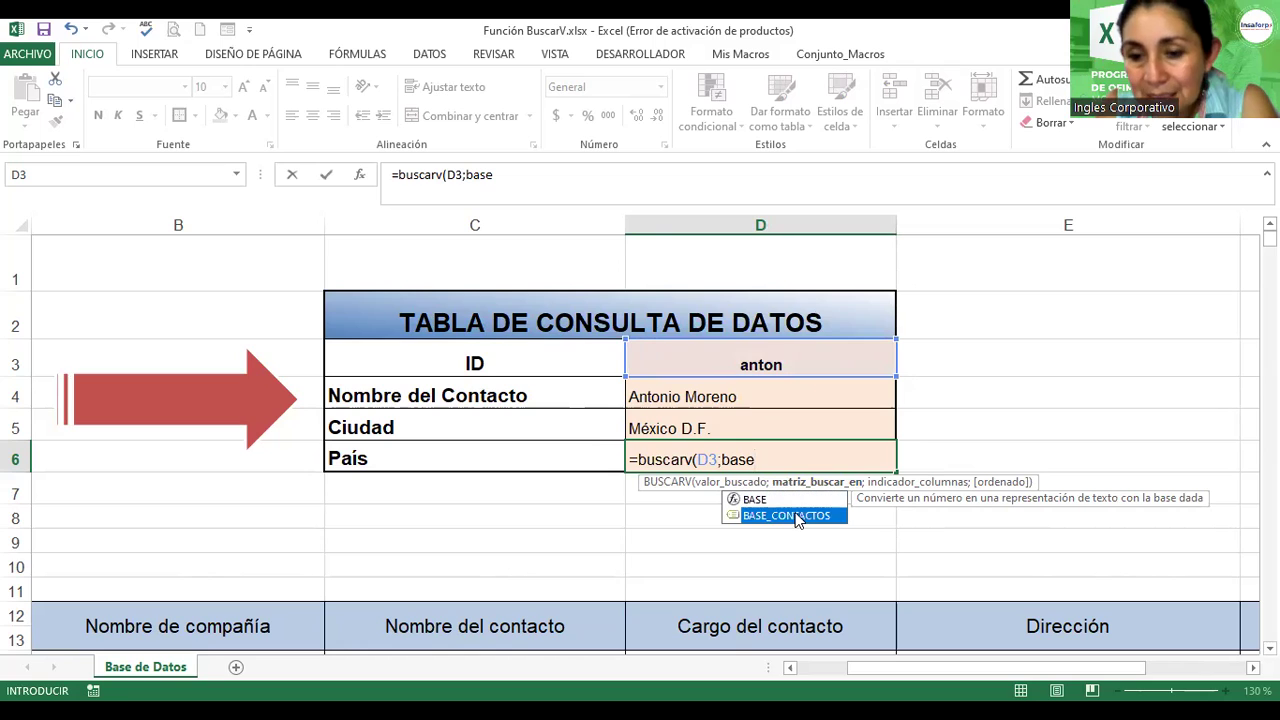
pyautogui.doubleClick(779, 514)
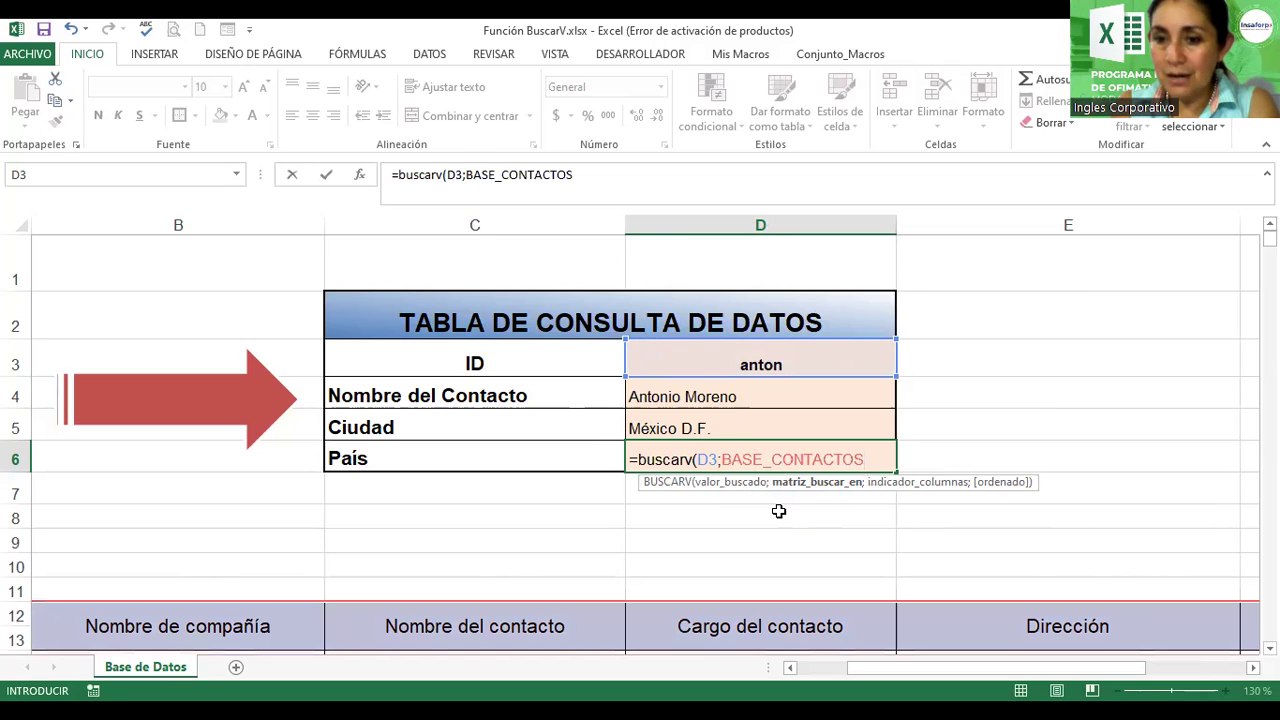
pyautogui.write(';')
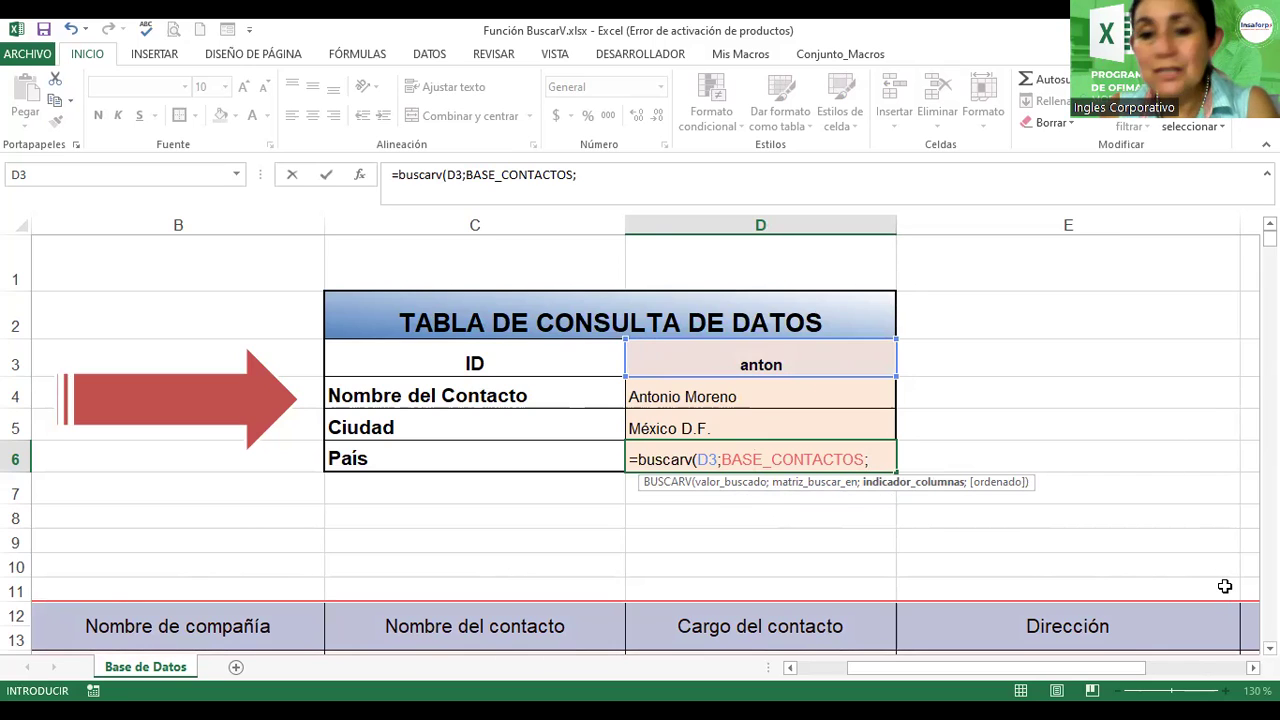
pyautogui.scroll(-1, 1269, 648)
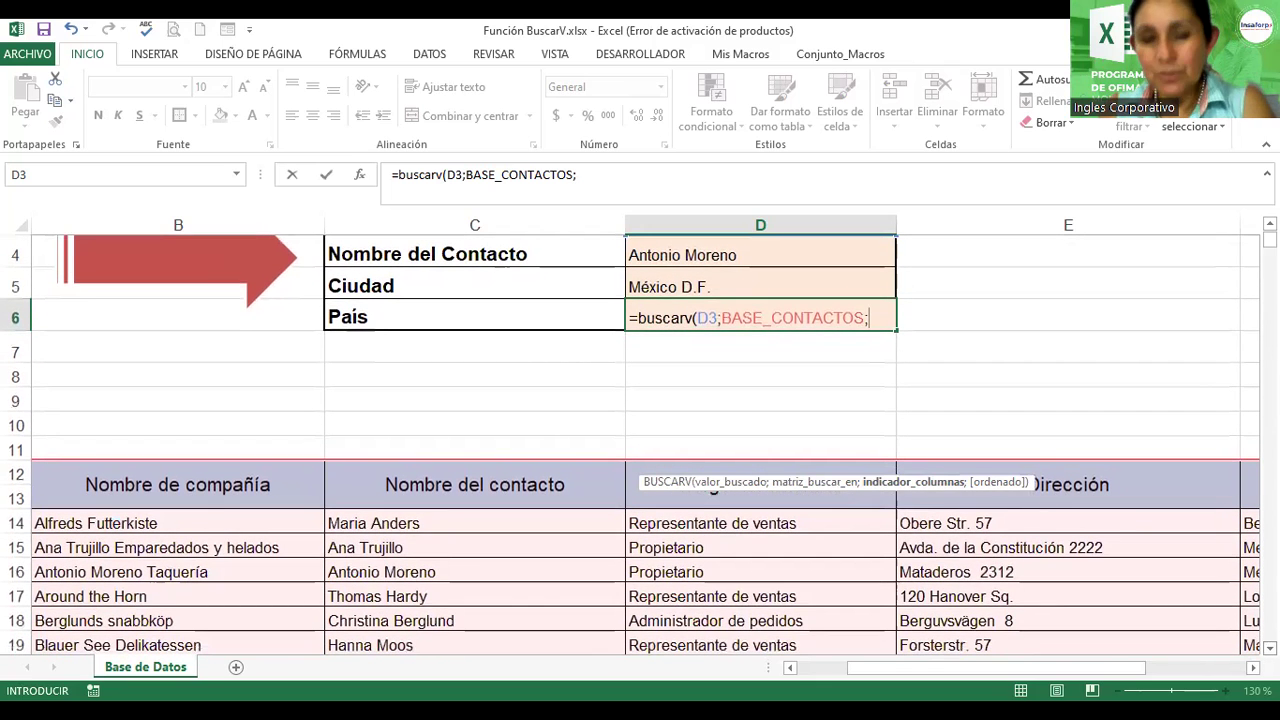
pyautogui.write('8;falso')
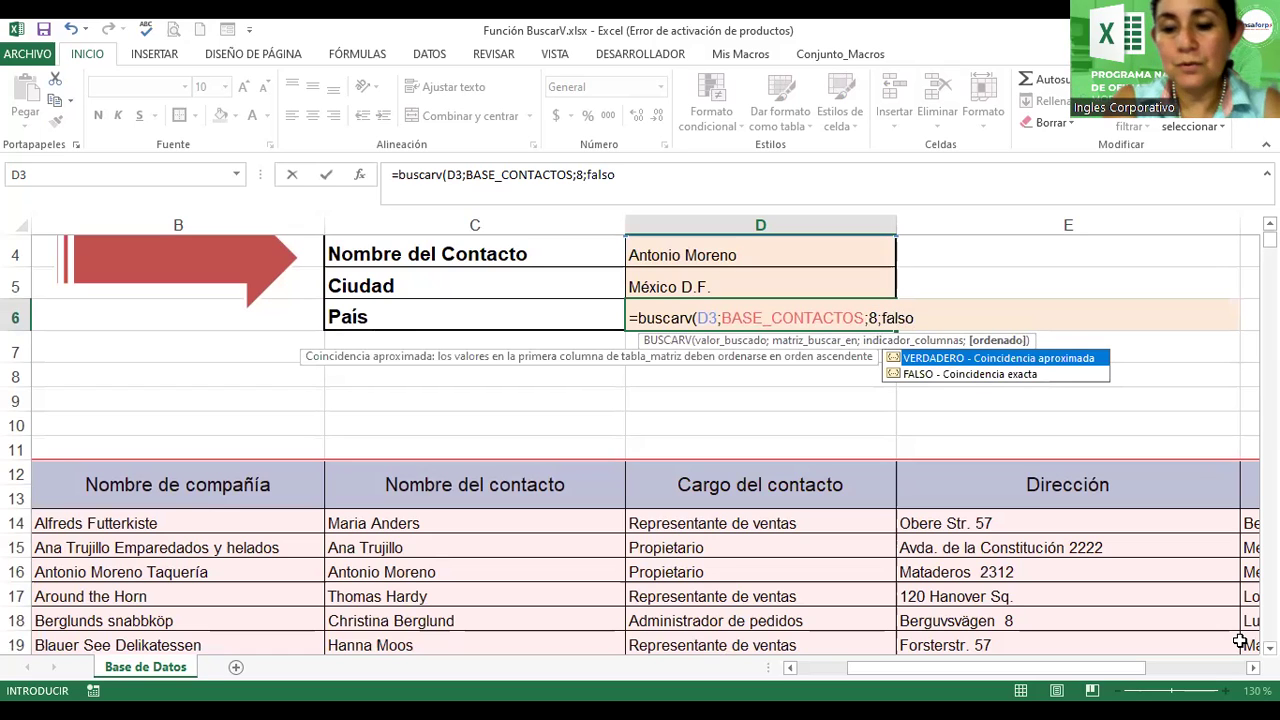
pyautogui.write(')')
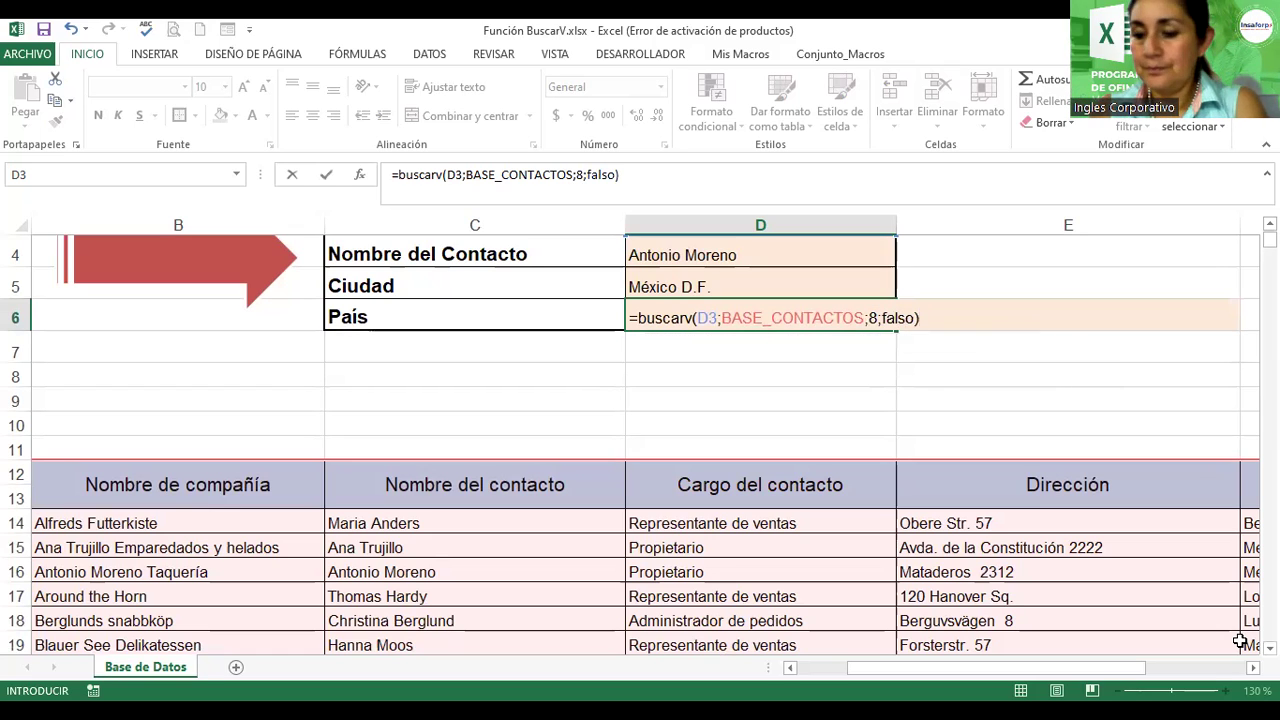
pyautogui.press('Return')
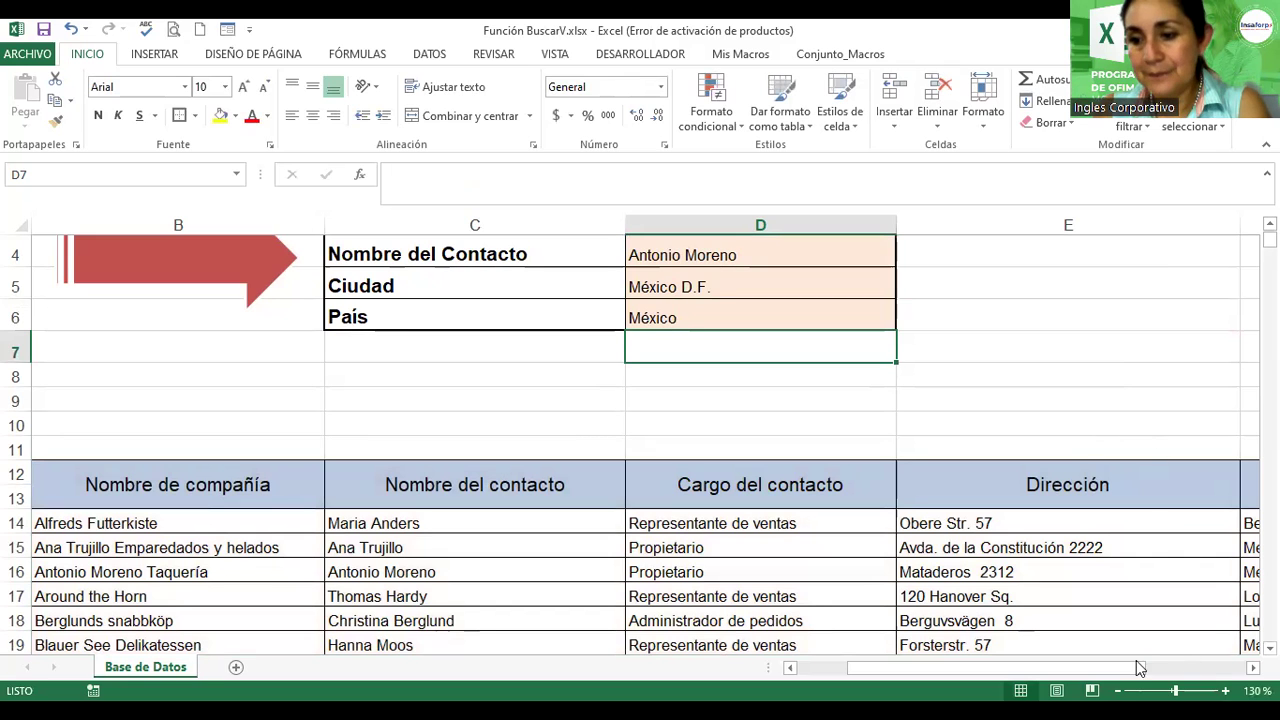
# - Zoom out to 120%, scroll back to column A and row 2, and select D3
pyautogui.click(1117, 690)
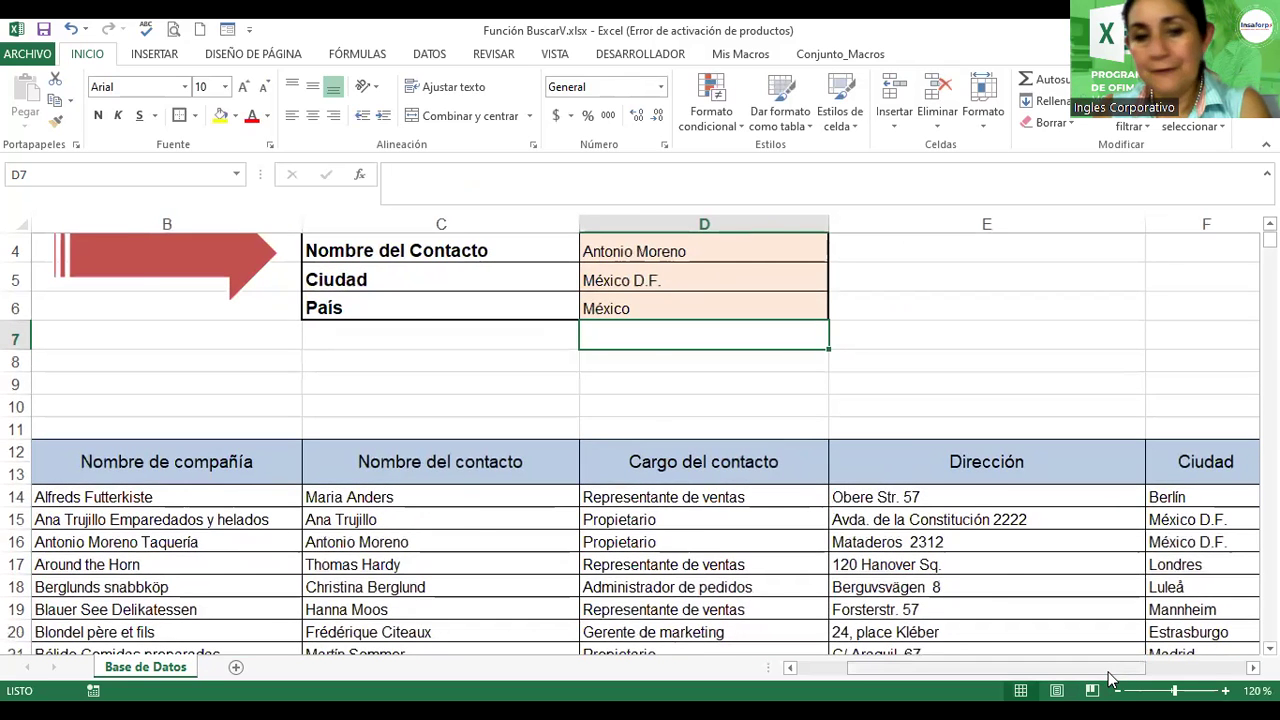
pyautogui.hscroll(-1, 1113, 675)
pyautogui.scroll(1, 640, 440)
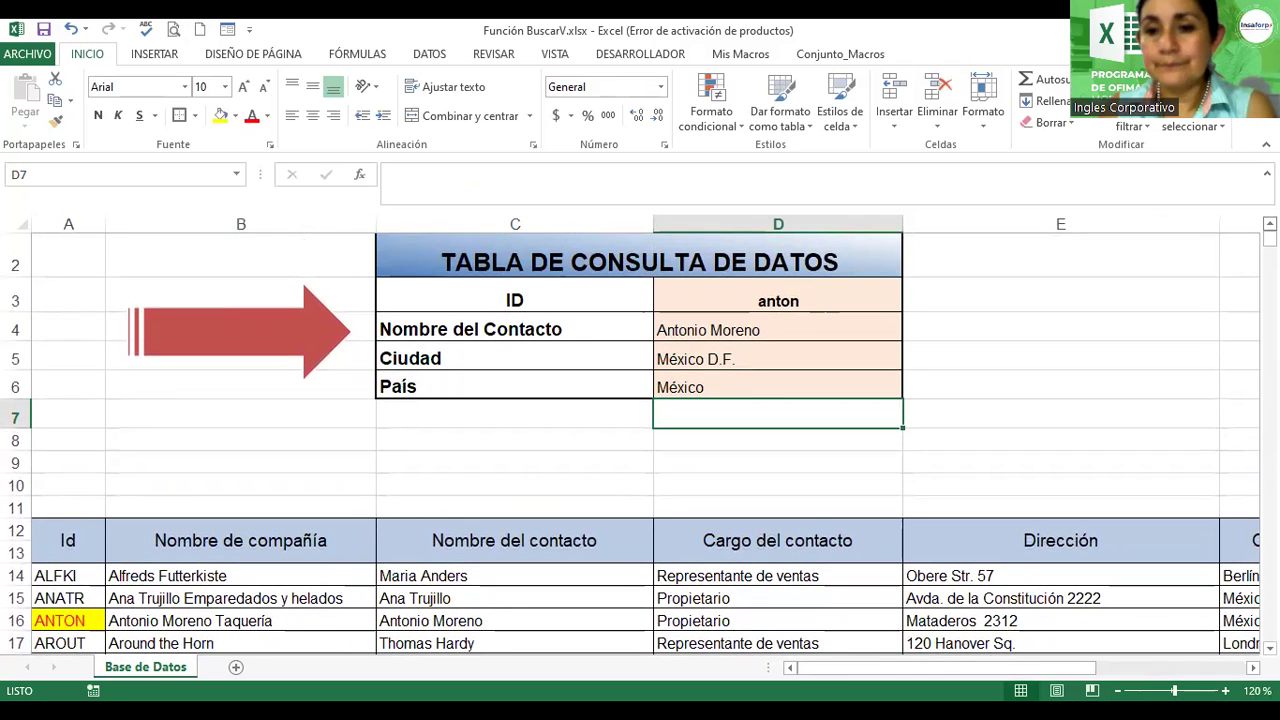
pyautogui.click(840, 306)
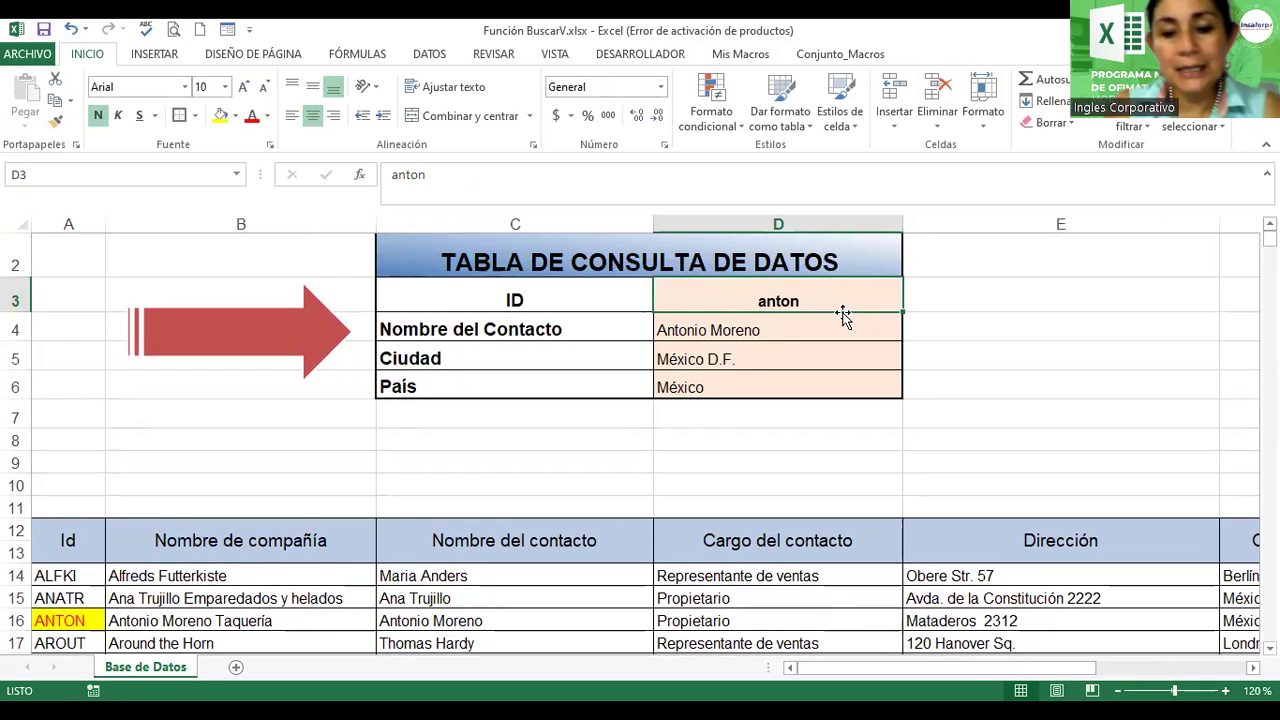
# - Enter the IDs alfki, anatr and arout in D3 in turn, checking D4:D6 update each time
pyautogui.write('al')
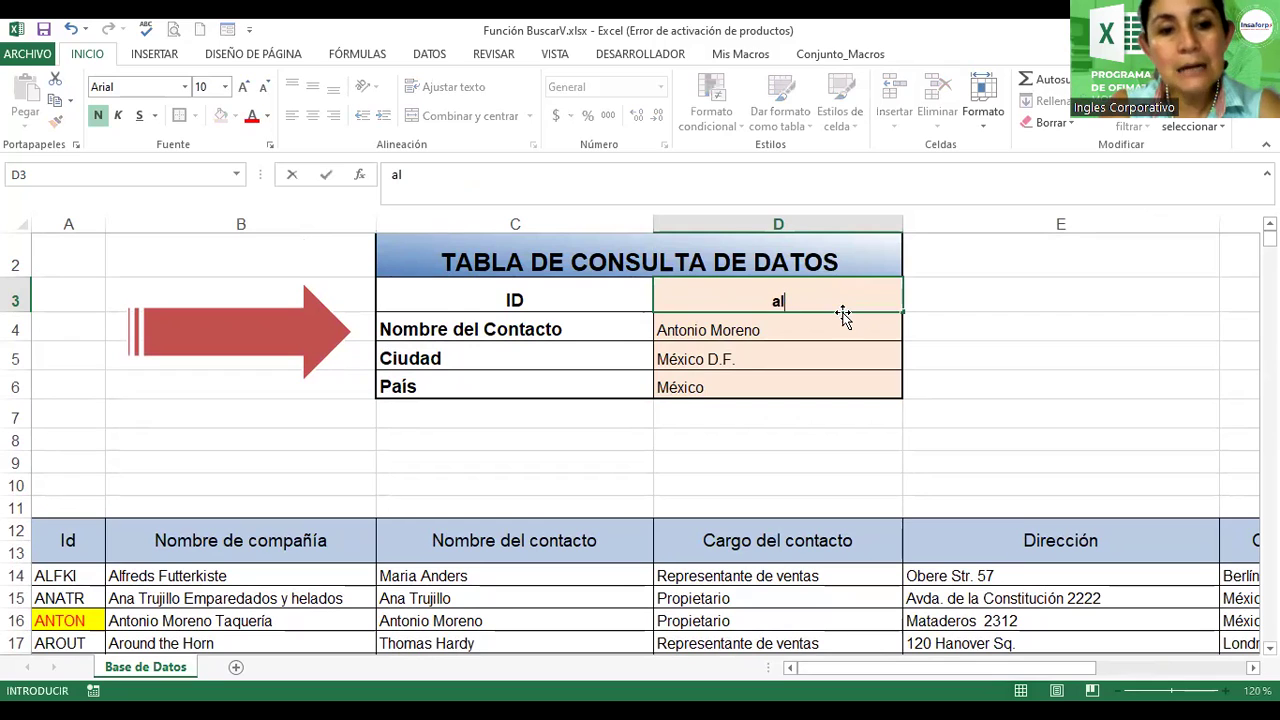
pyautogui.write('fki')
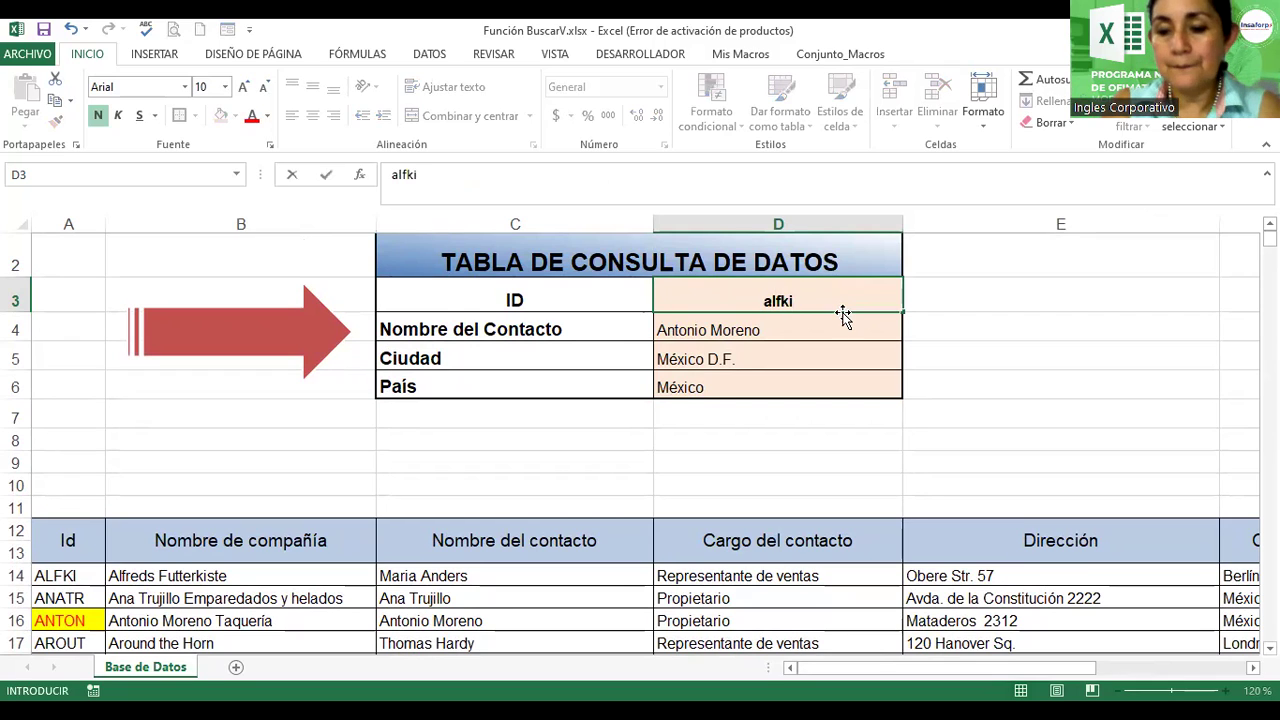
pyautogui.press('Return')
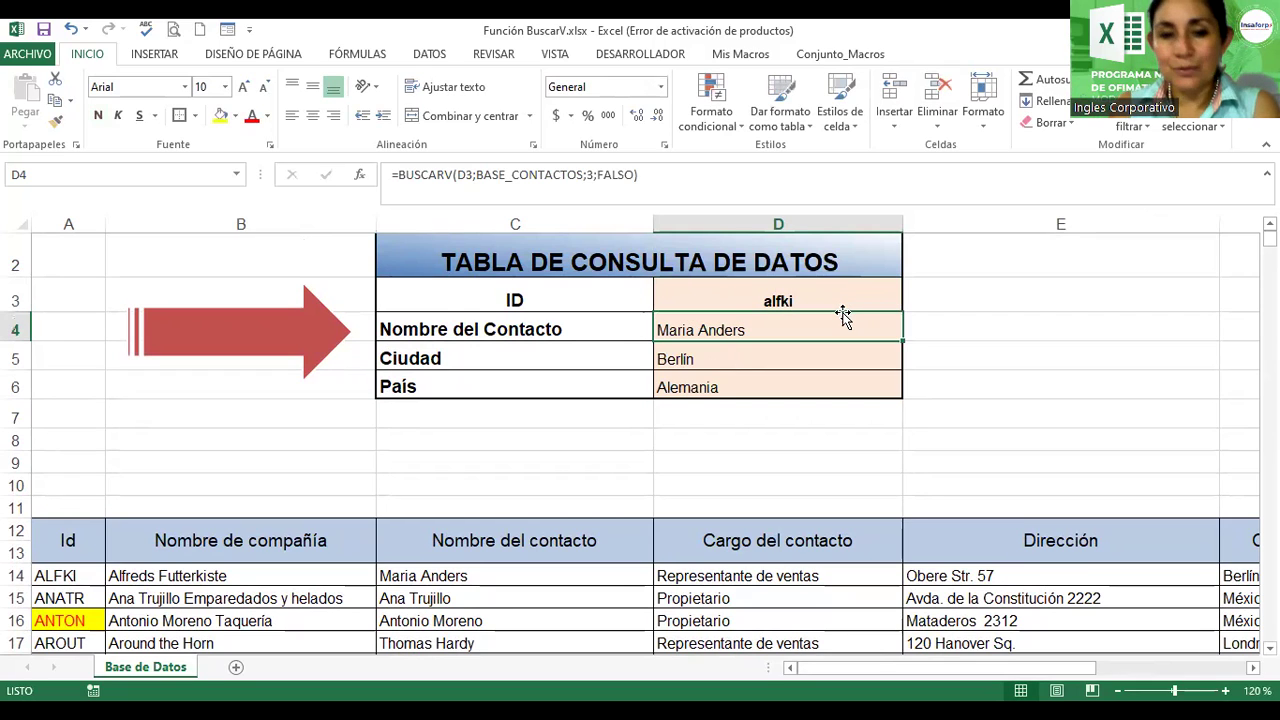
pyautogui.click(436, 575)
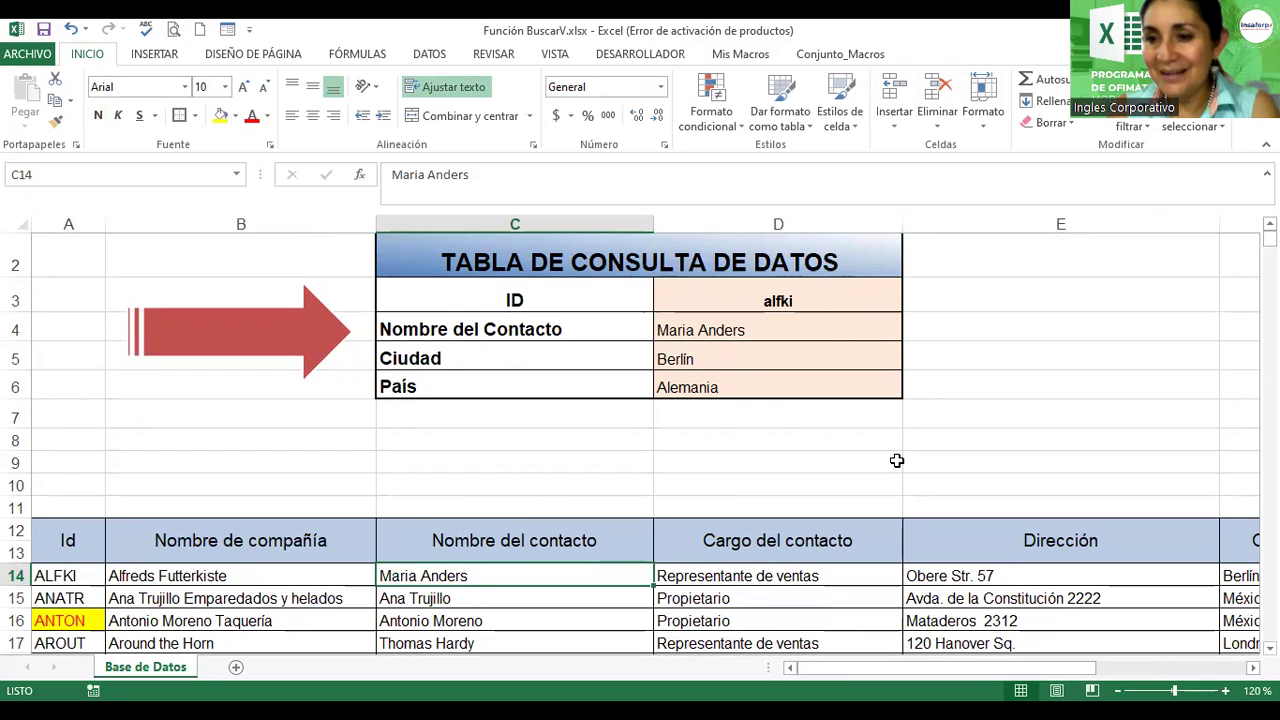
pyautogui.click(777, 298)
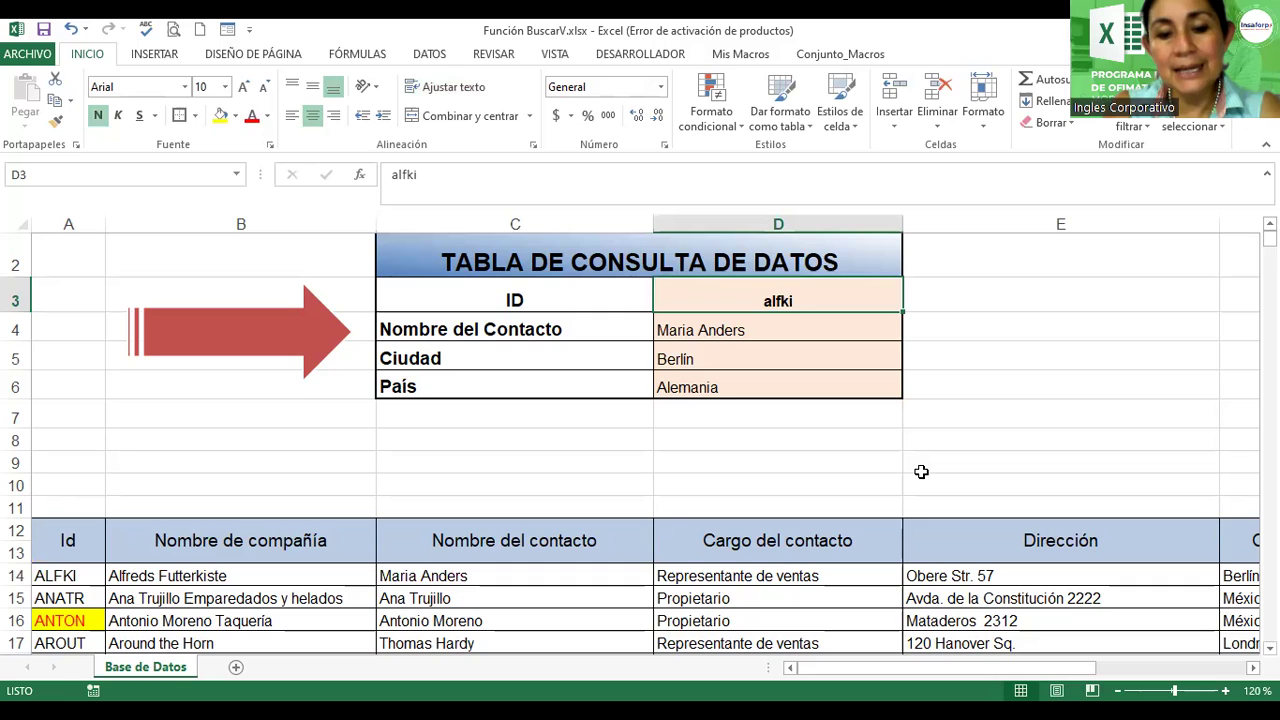
pyautogui.write('anatr')
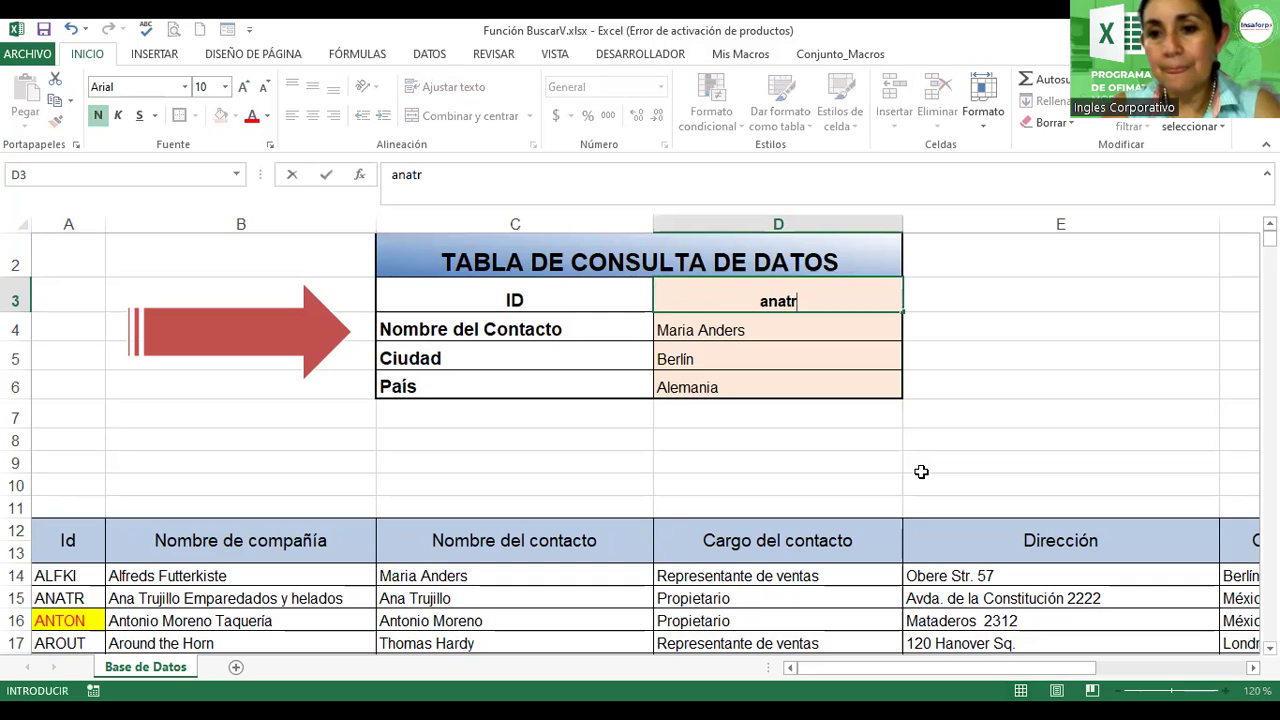
pyautogui.press('Return')
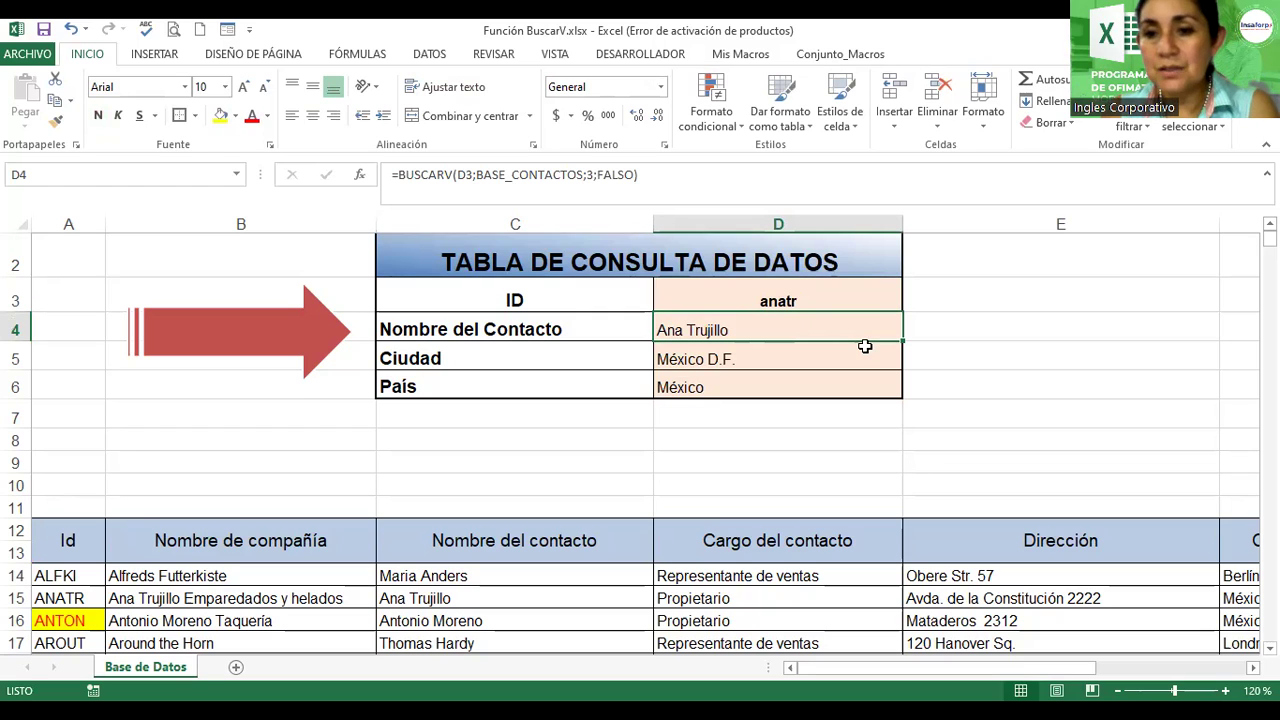
pyautogui.click(853, 304)
pyautogui.write('arout')
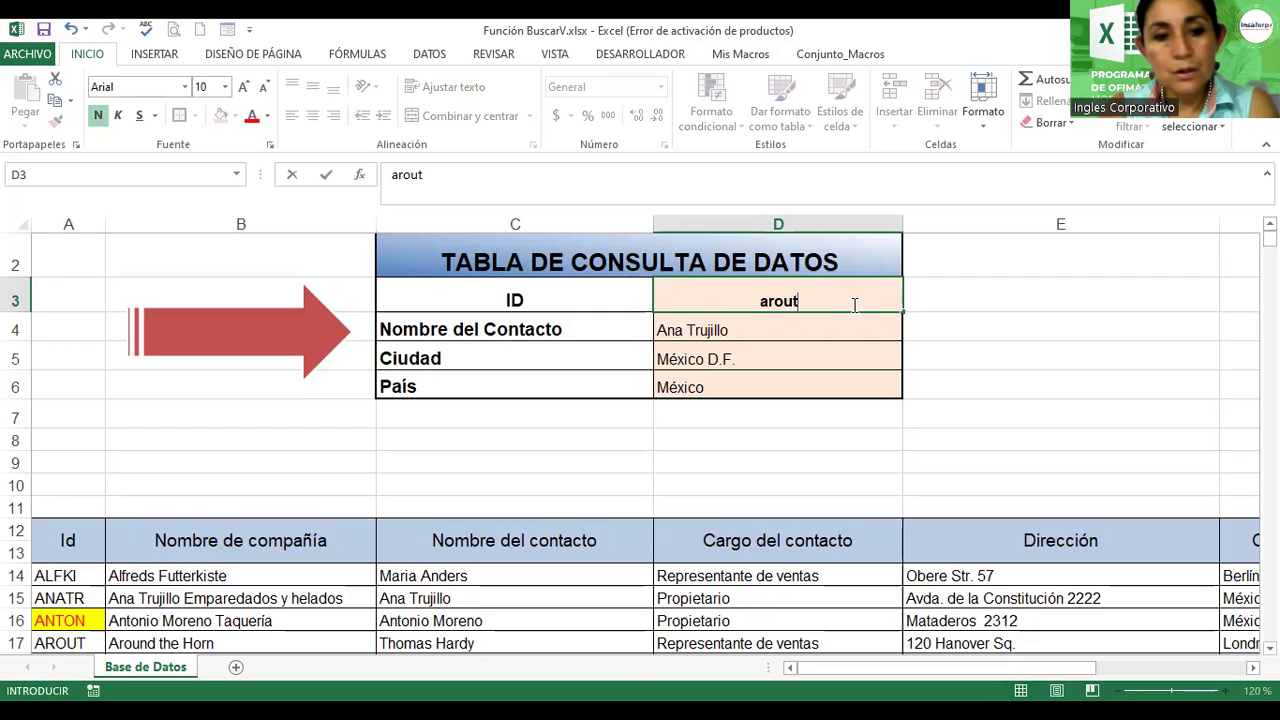
pyautogui.press('Return')
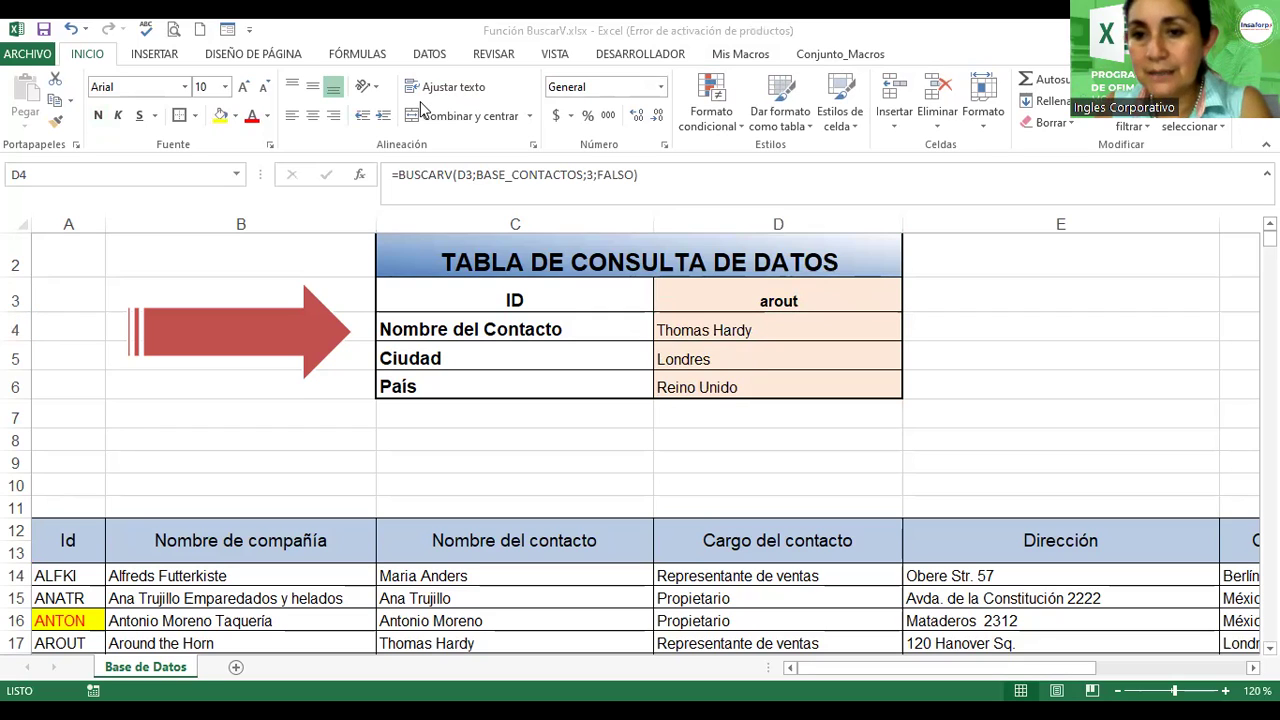
pyautogui.press('F2')
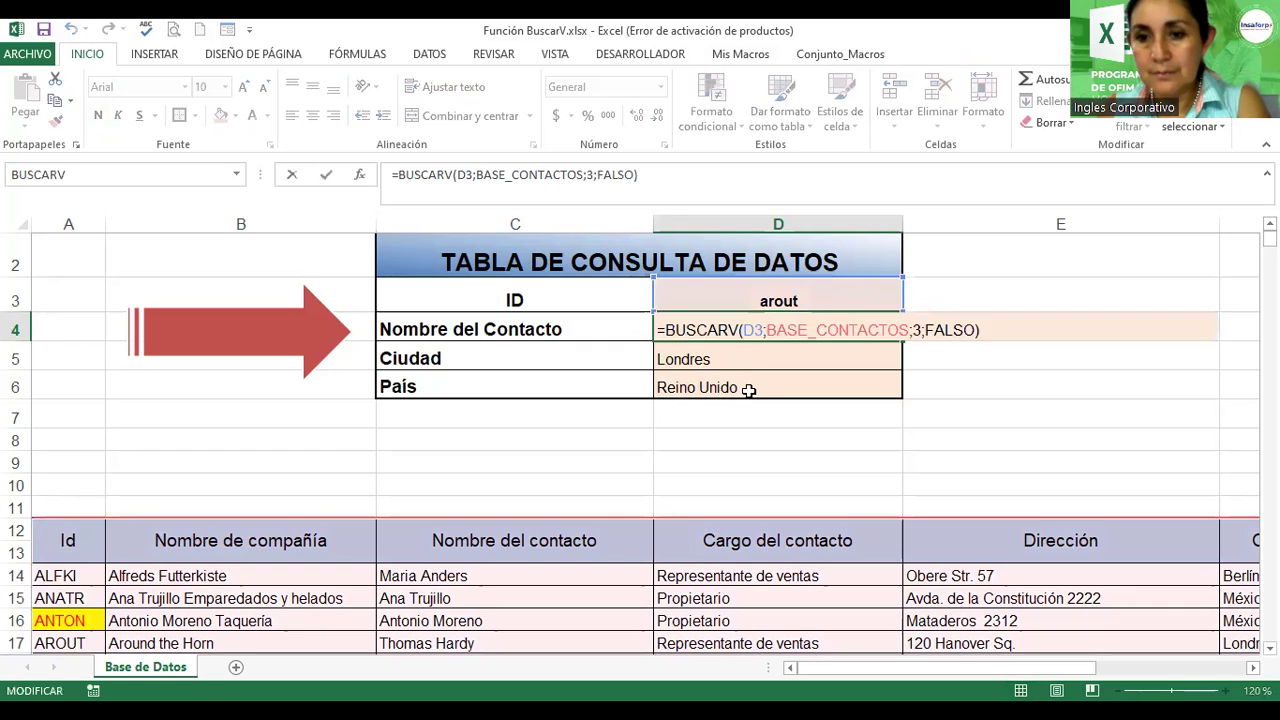
pyautogui.press('Return')
pyautogui.doubleClick(743, 385)
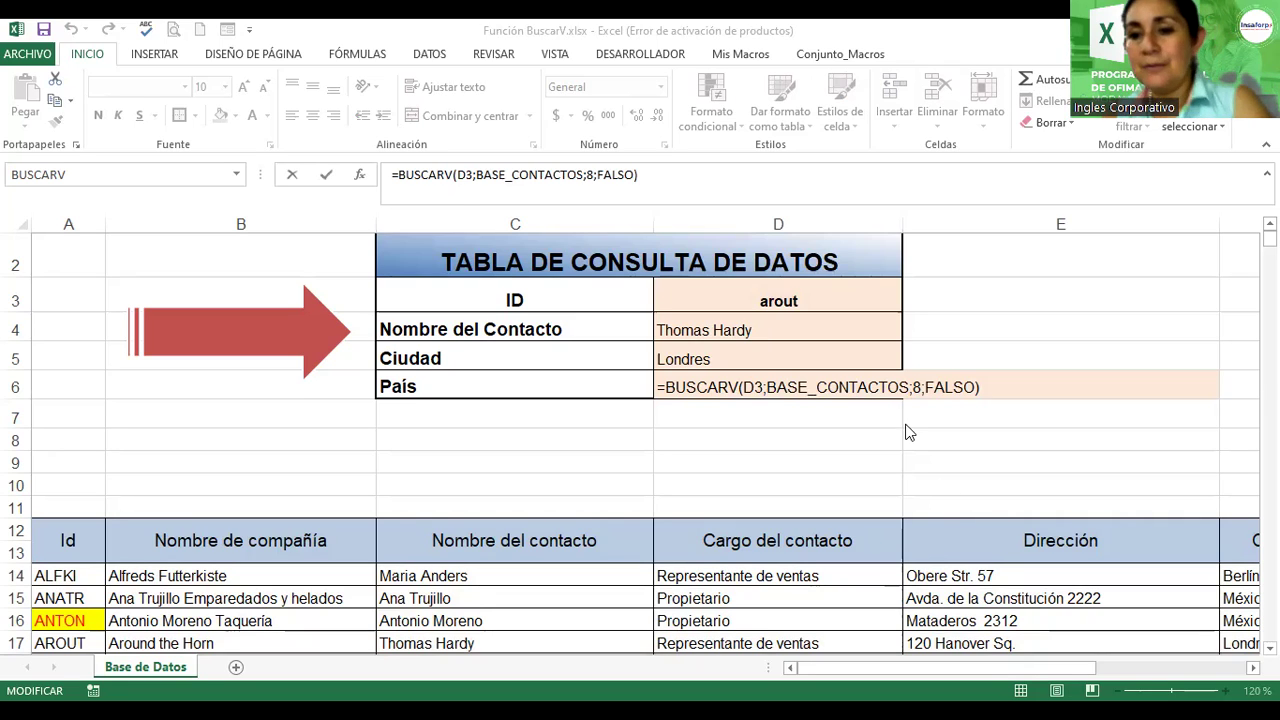
pyautogui.click(1029, 381)
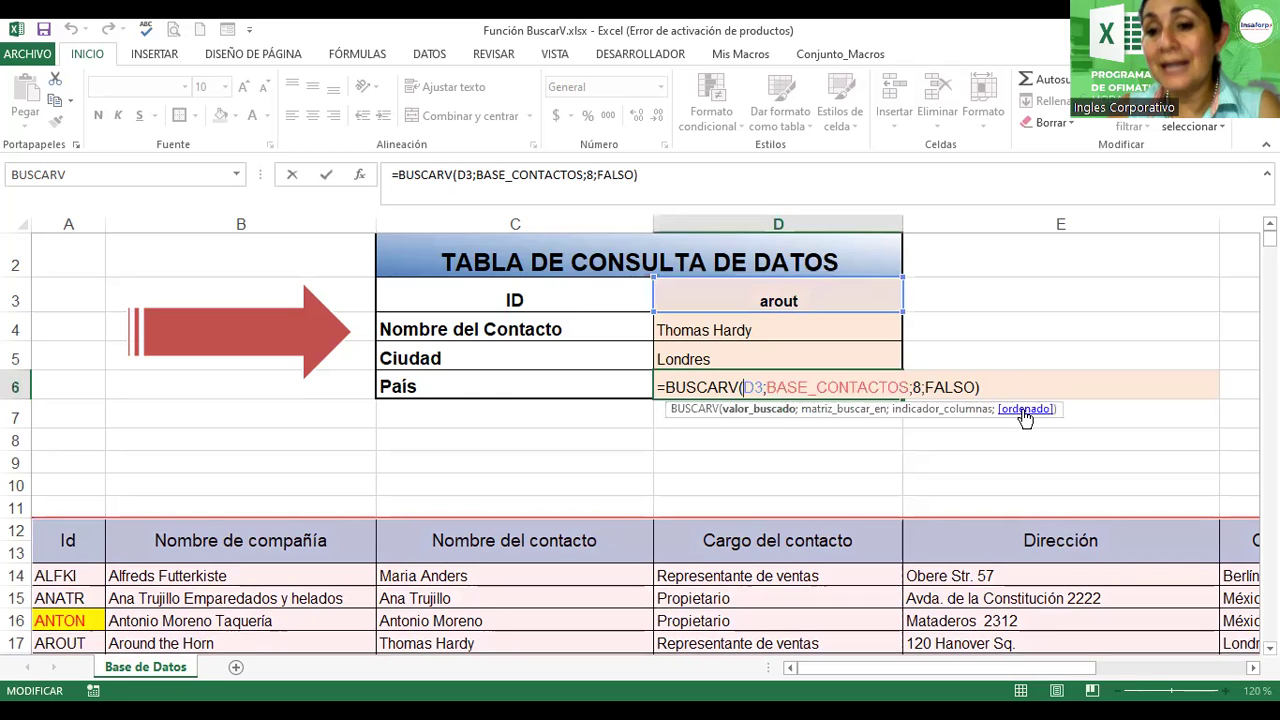
pyautogui.press('Return')
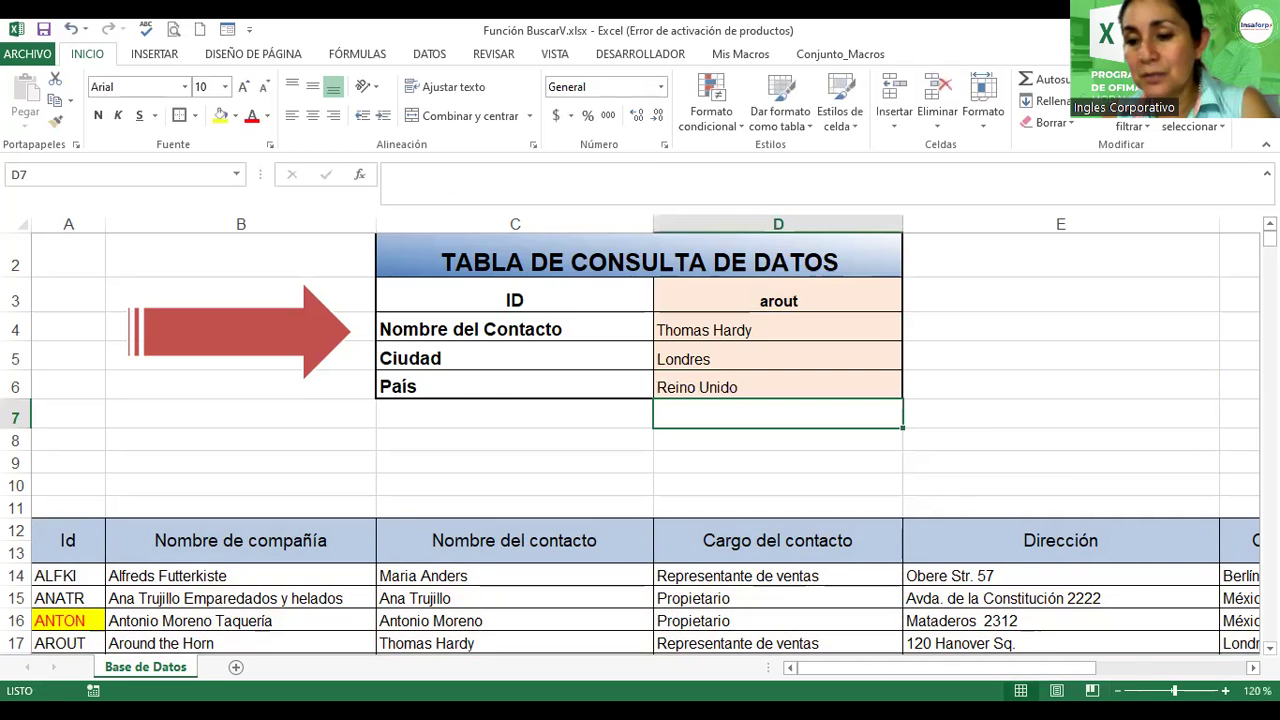
# - Pick BASE_CONTACTOS from the Name Box and scroll through the selection to see its extent
pyautogui.scroll(-4, 640, 435)
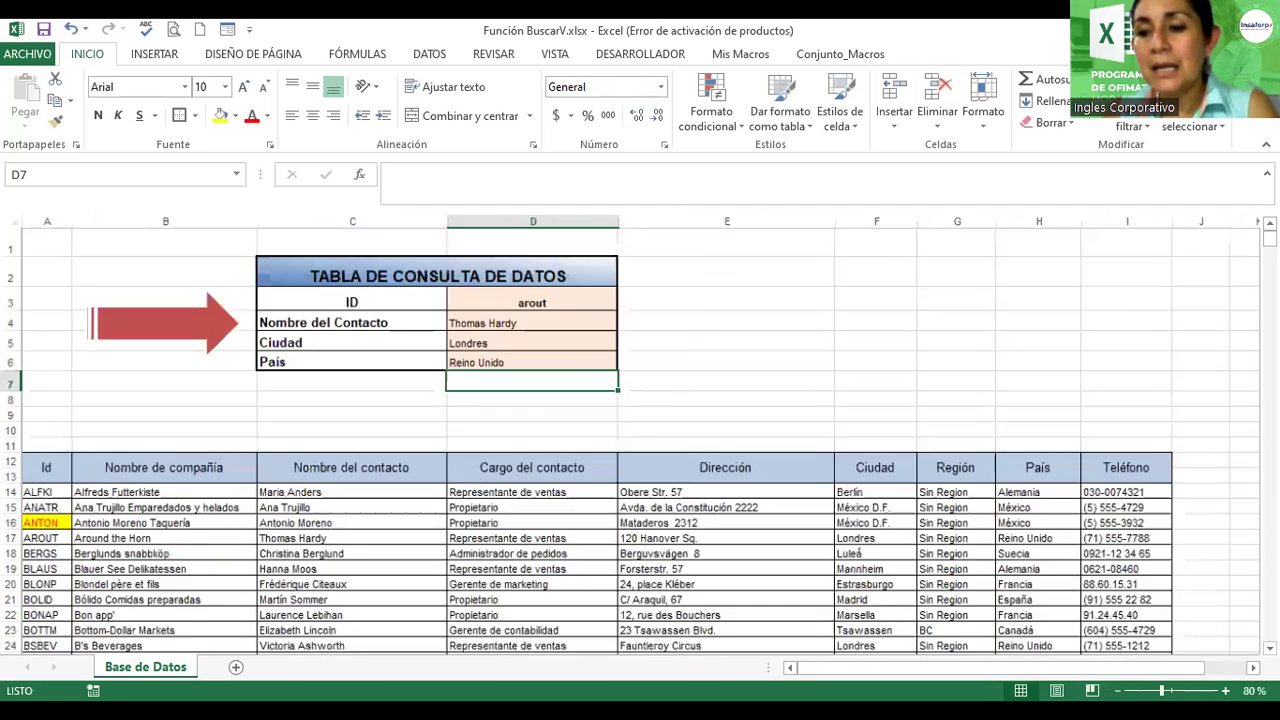
pyautogui.click(690, 538)
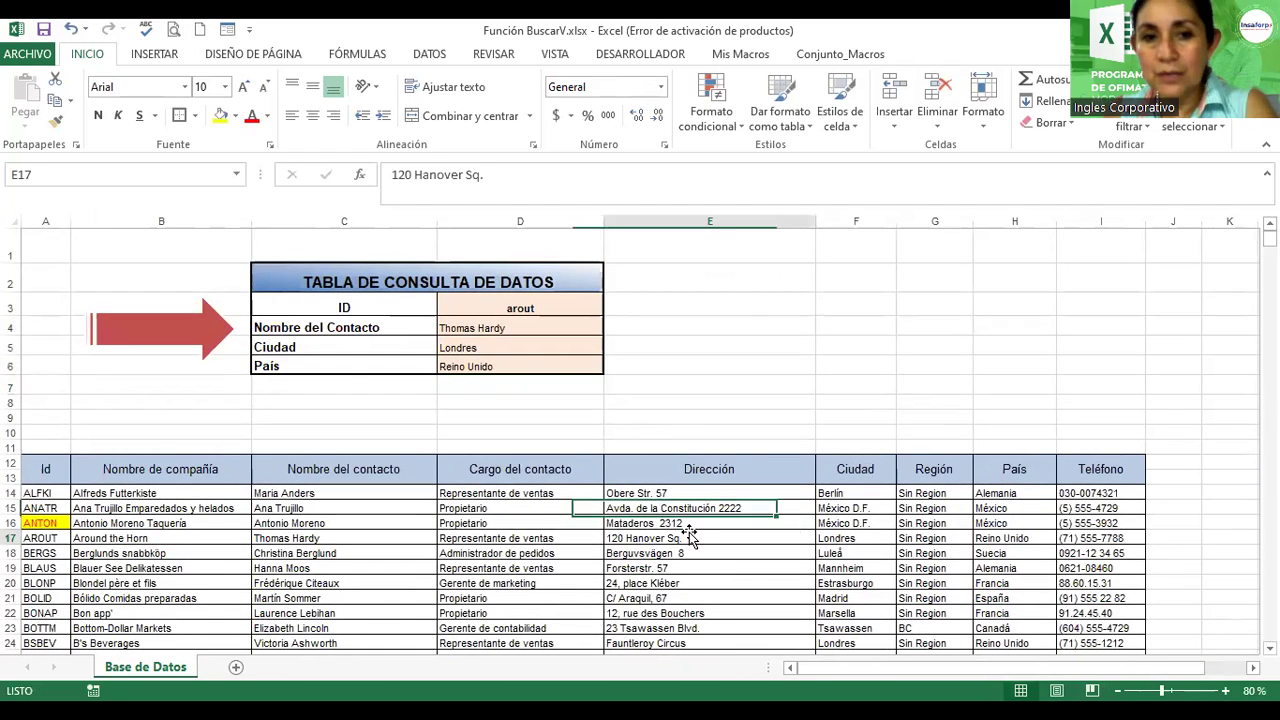
pyautogui.click(240, 177)
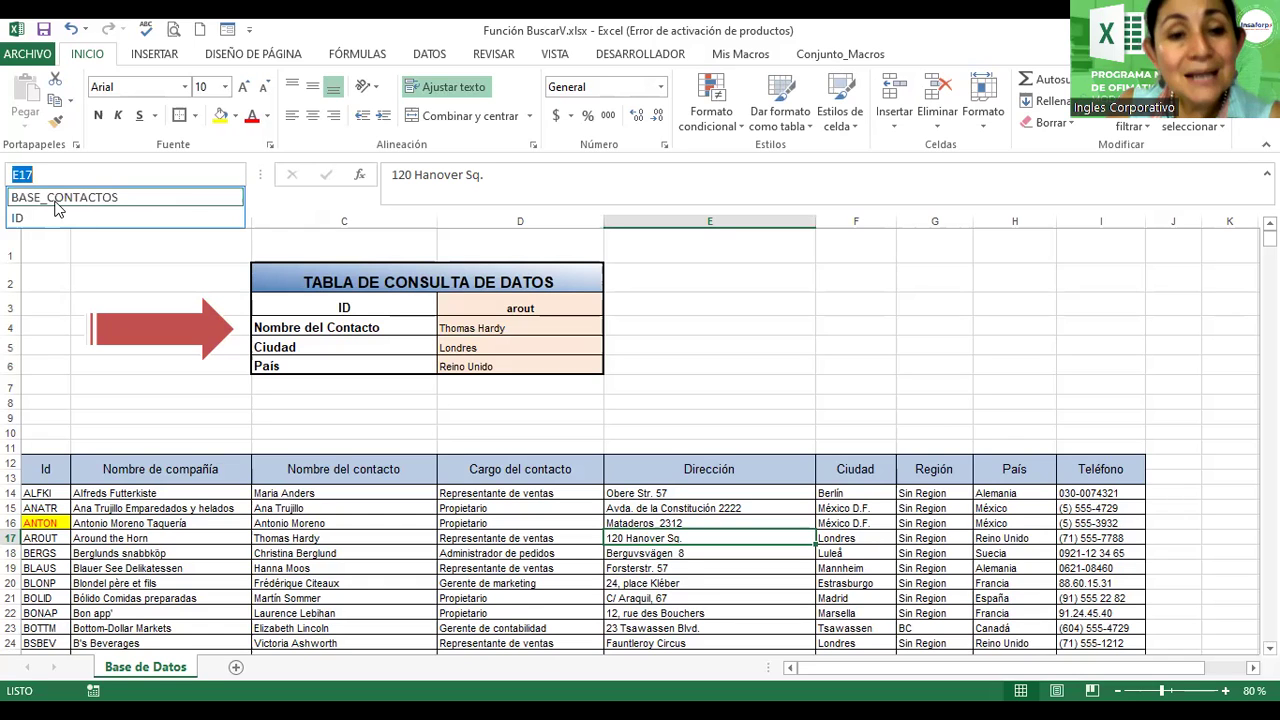
pyautogui.click(57, 199)
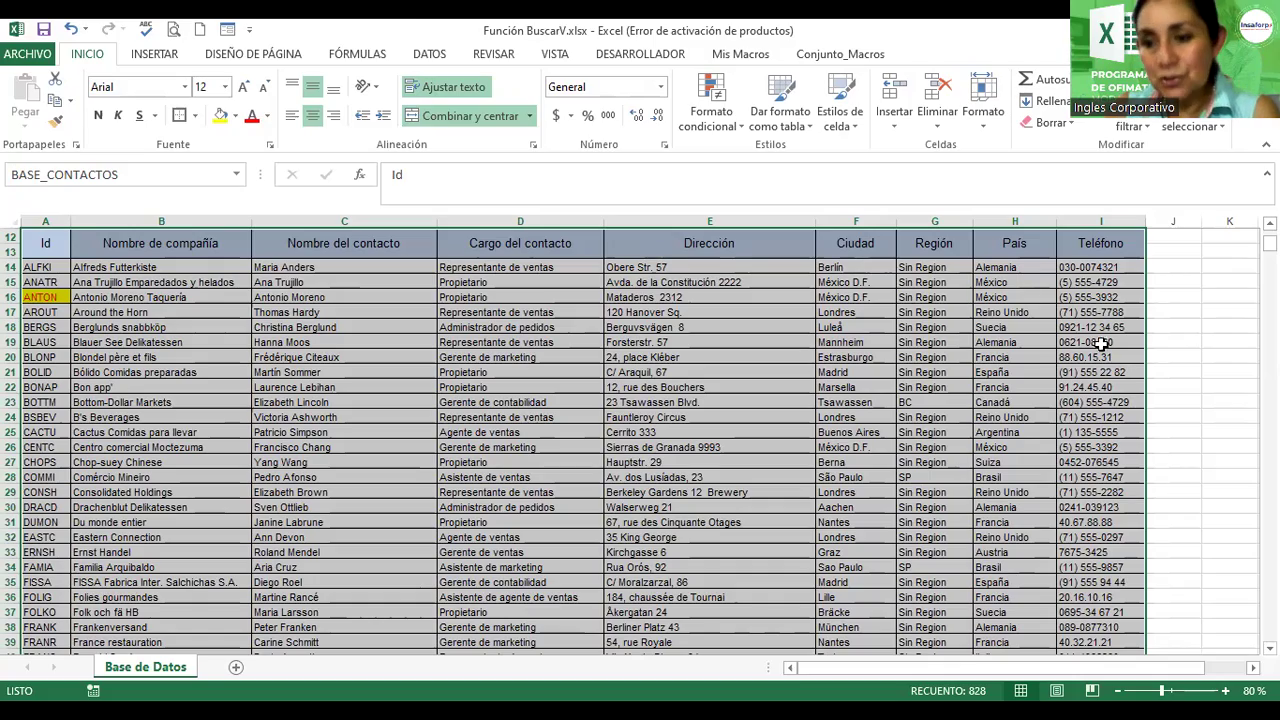
pyautogui.click(1269, 648)
pyautogui.scroll(-8, 1269, 648)
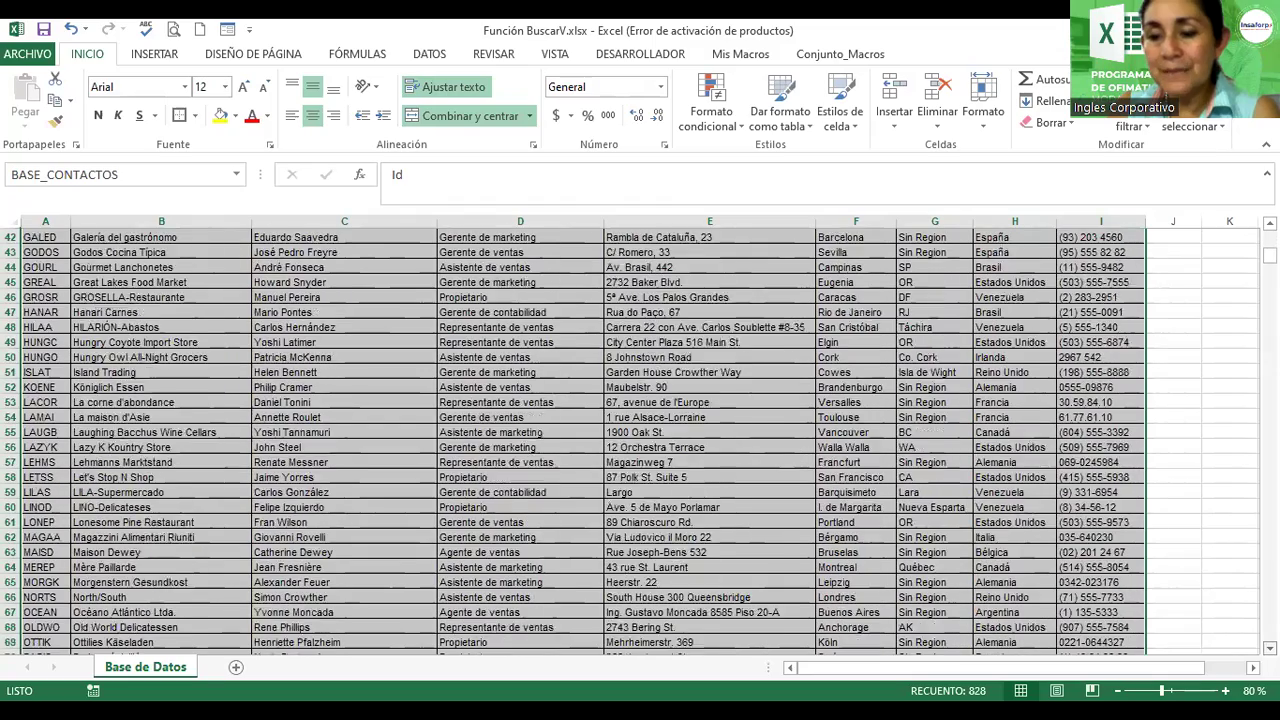
pyautogui.scroll(-1, 1269, 648)
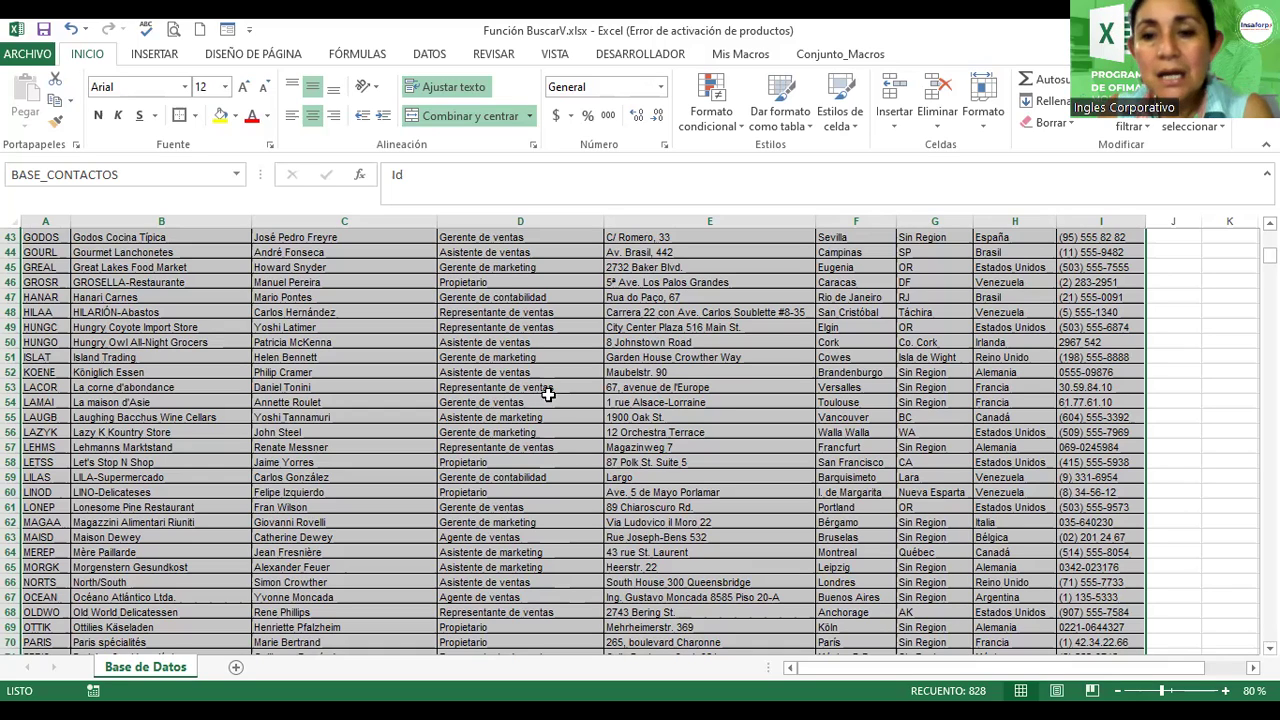
pyautogui.scroll(14, 640, 440)
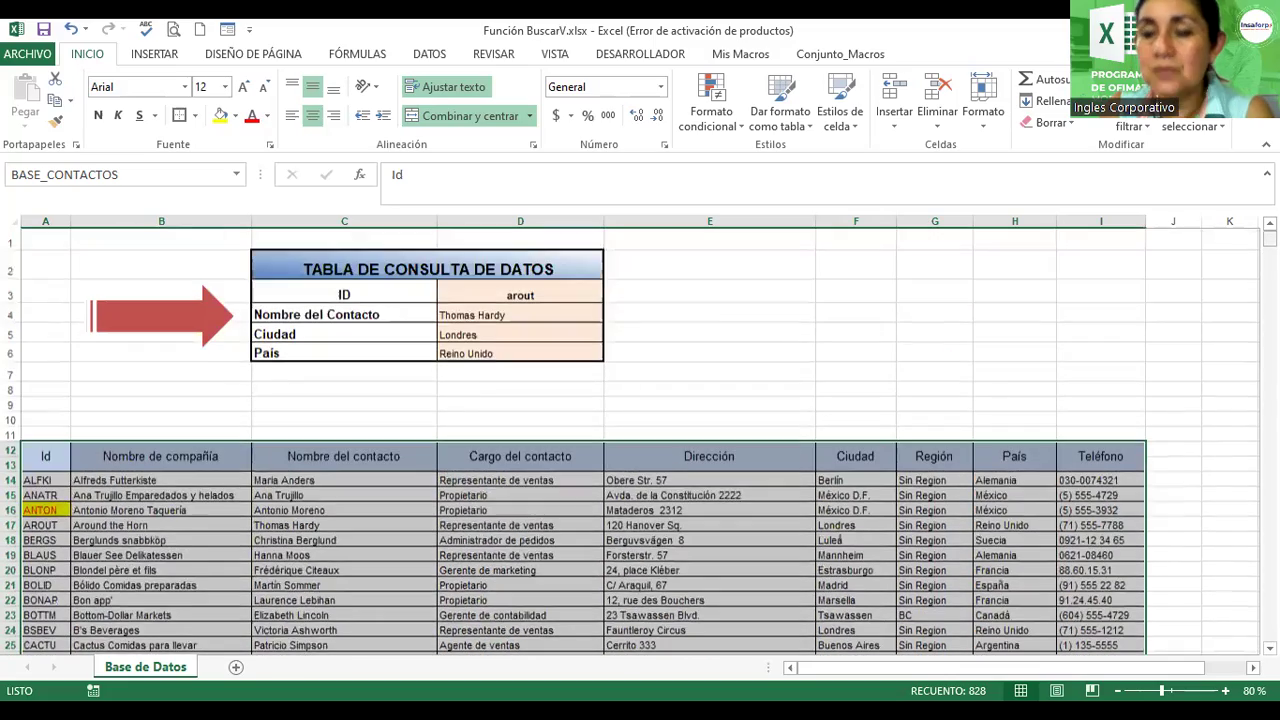
pyautogui.scroll(1, 640, 440)
pyautogui.scroll(-3, 168, 247)
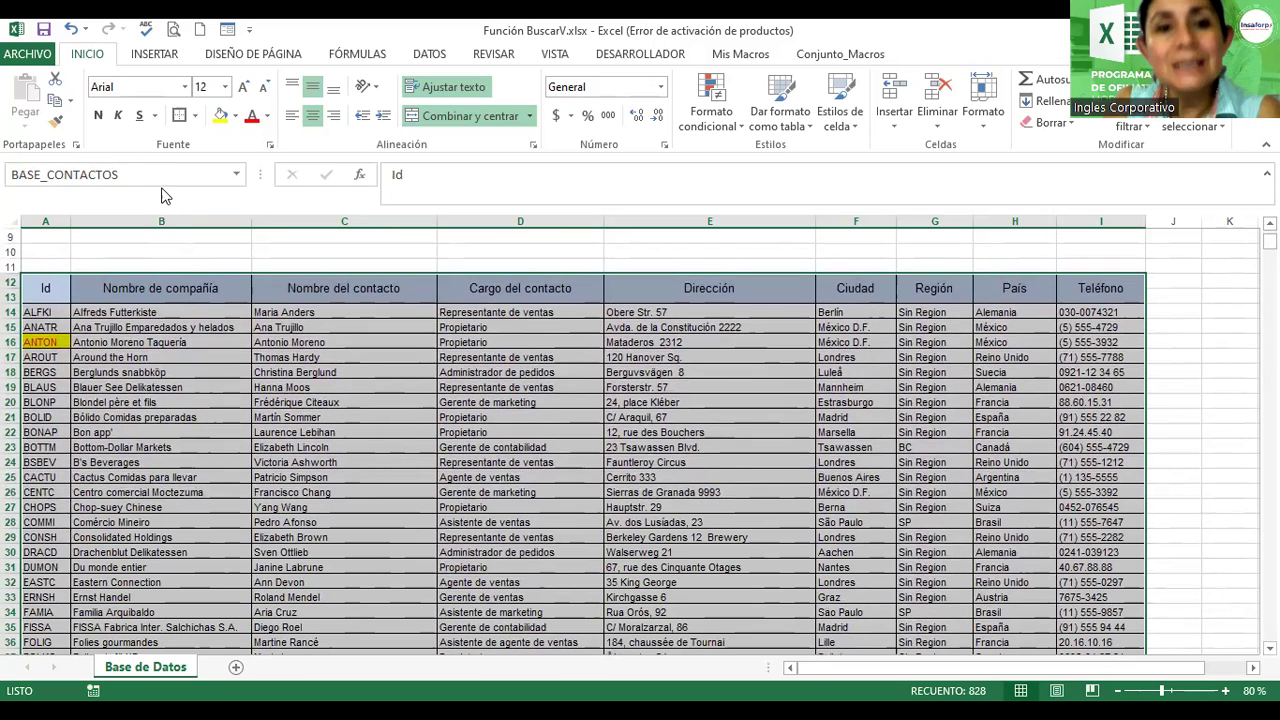
pyautogui.click(160, 172)
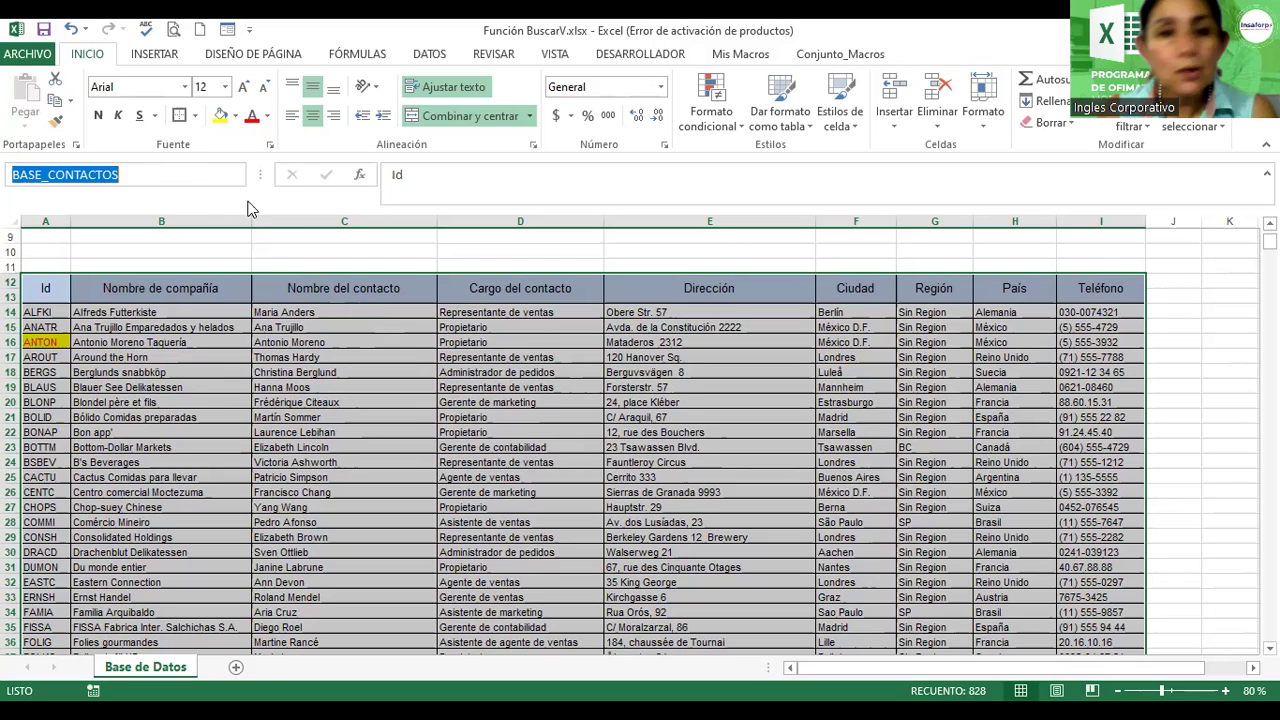
pyautogui.click(198, 177)
pyautogui.press('BackSpace')
pyautogui.press('BackSpace')
pyautogui.press('BackSpace')
pyautogui.press('BackSpace')
pyautogui.press('BackSpace')
pyautogui.press('BackSpace')
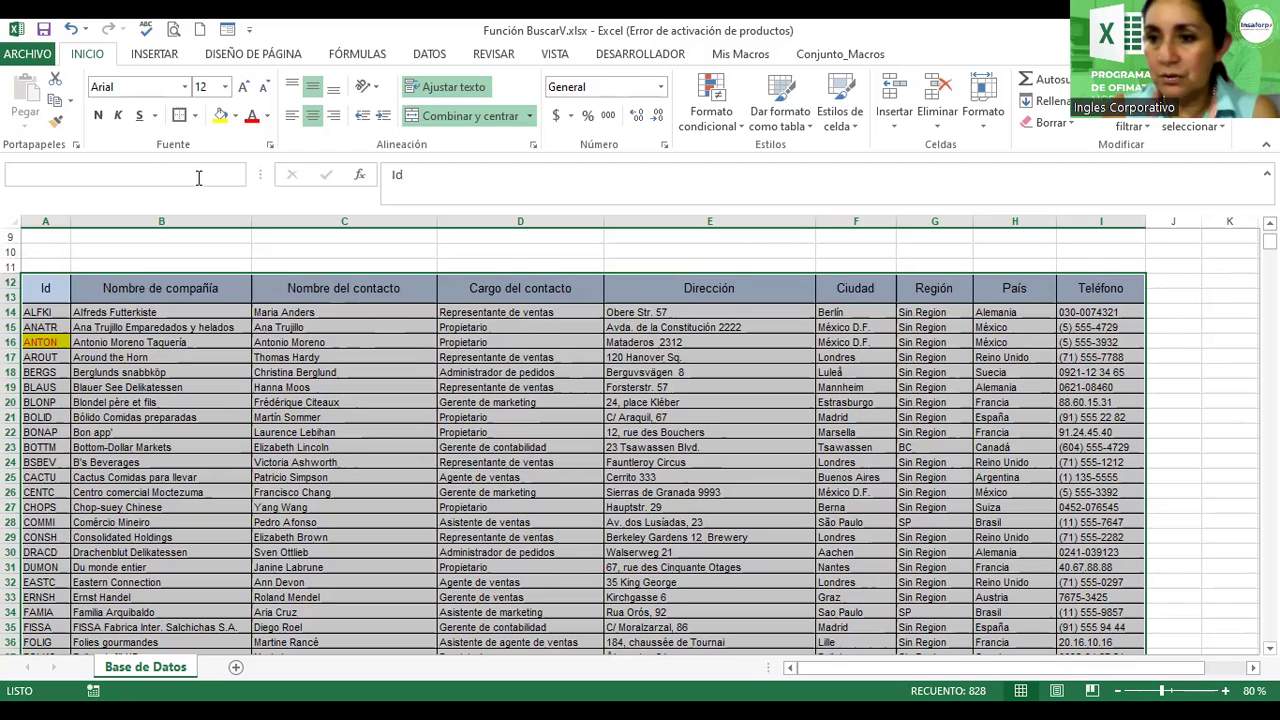
pyautogui.write('E17')
pyautogui.press('Return')
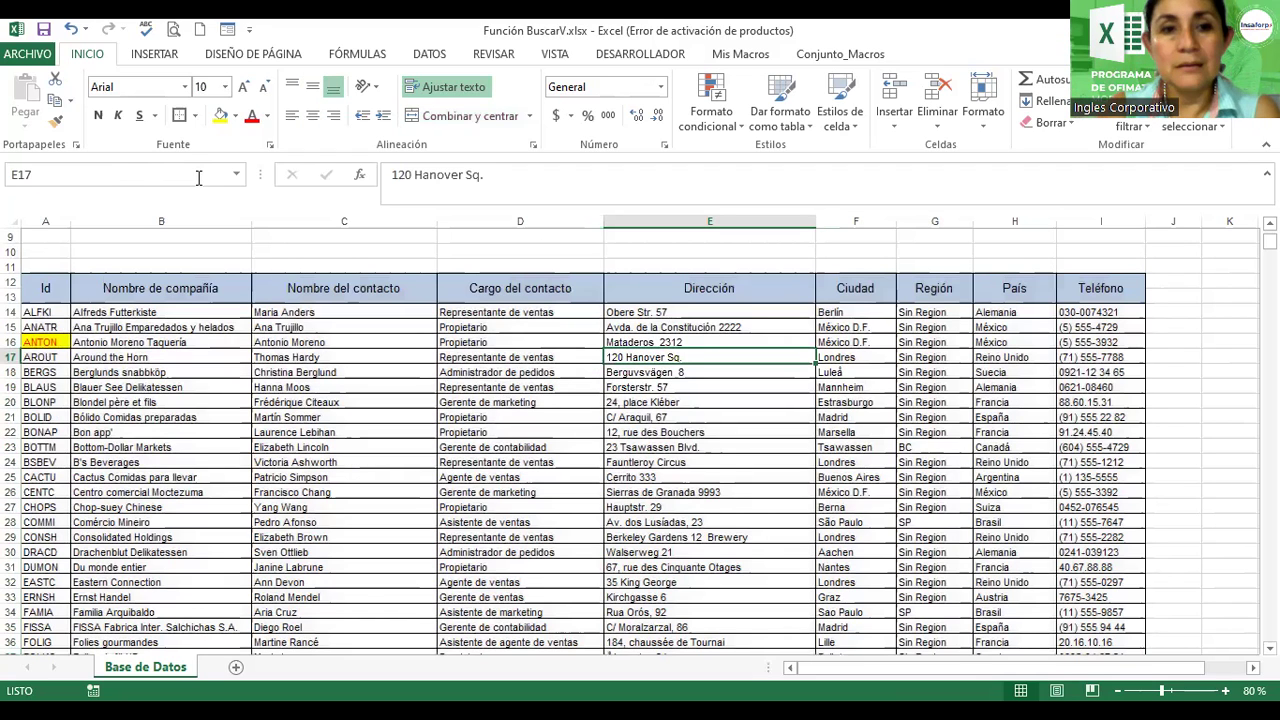
pyautogui.click(158, 357)
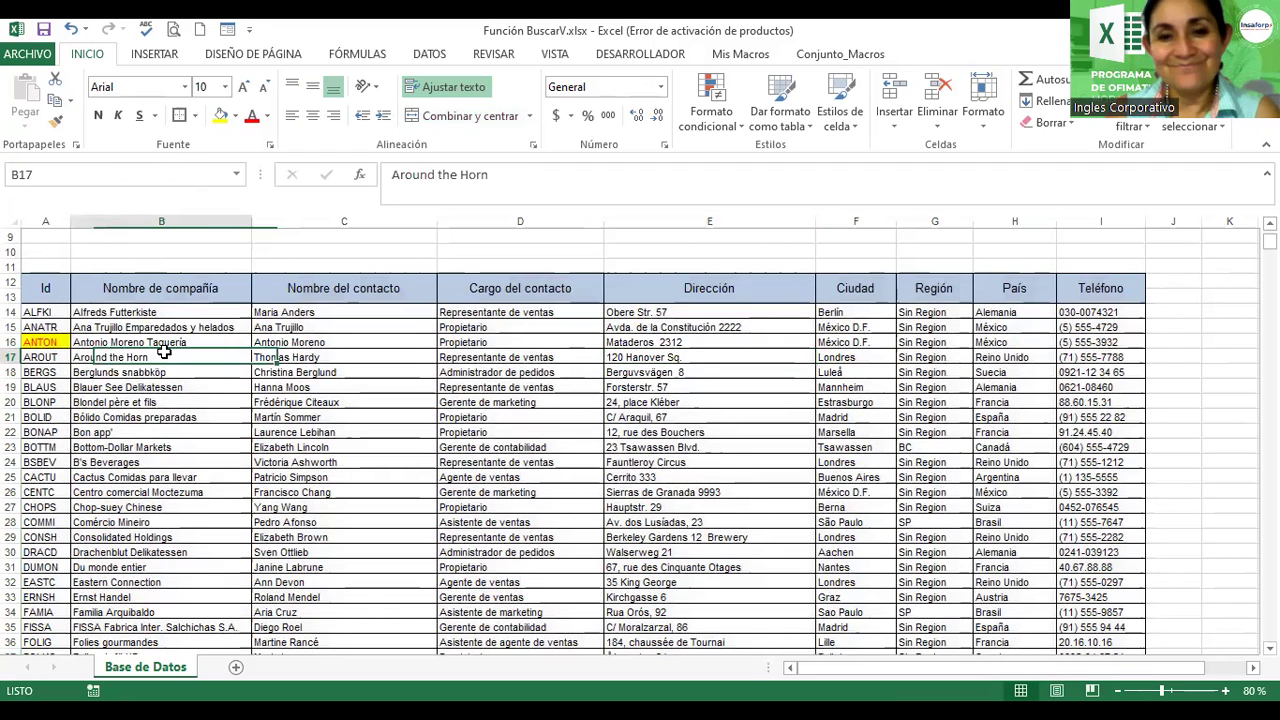
pyautogui.click(230, 176)
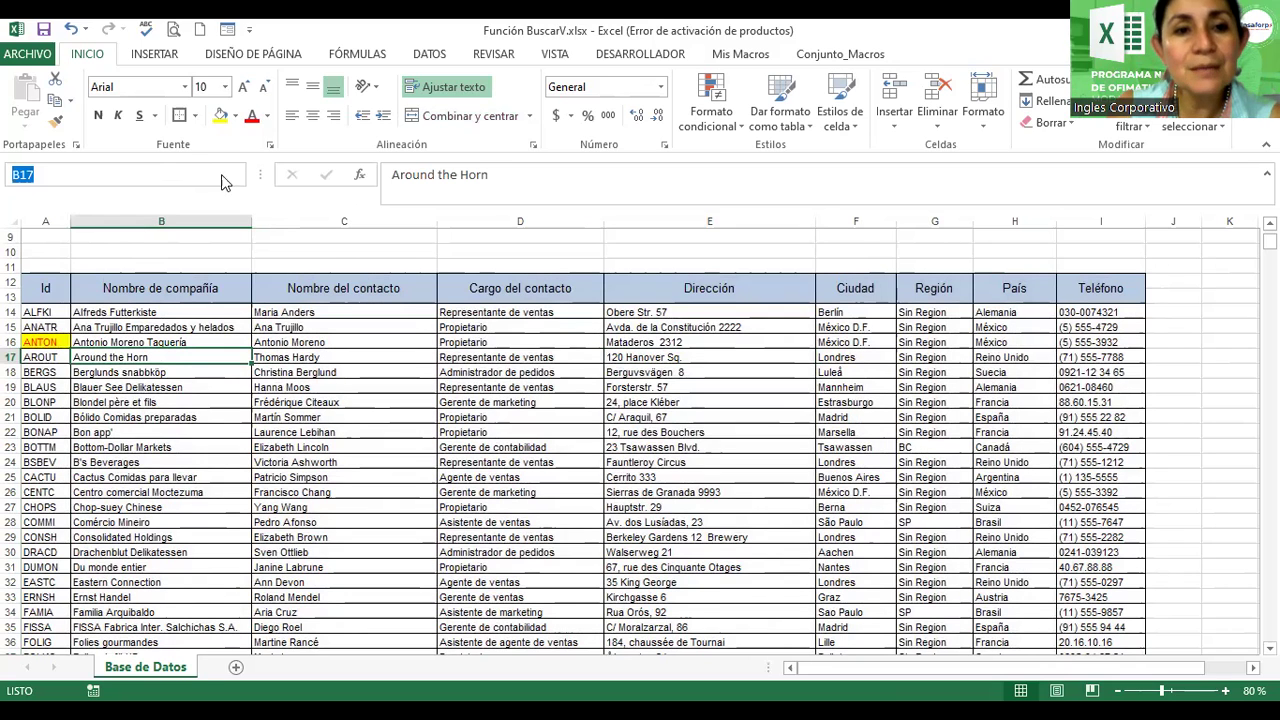
pyautogui.click(238, 178)
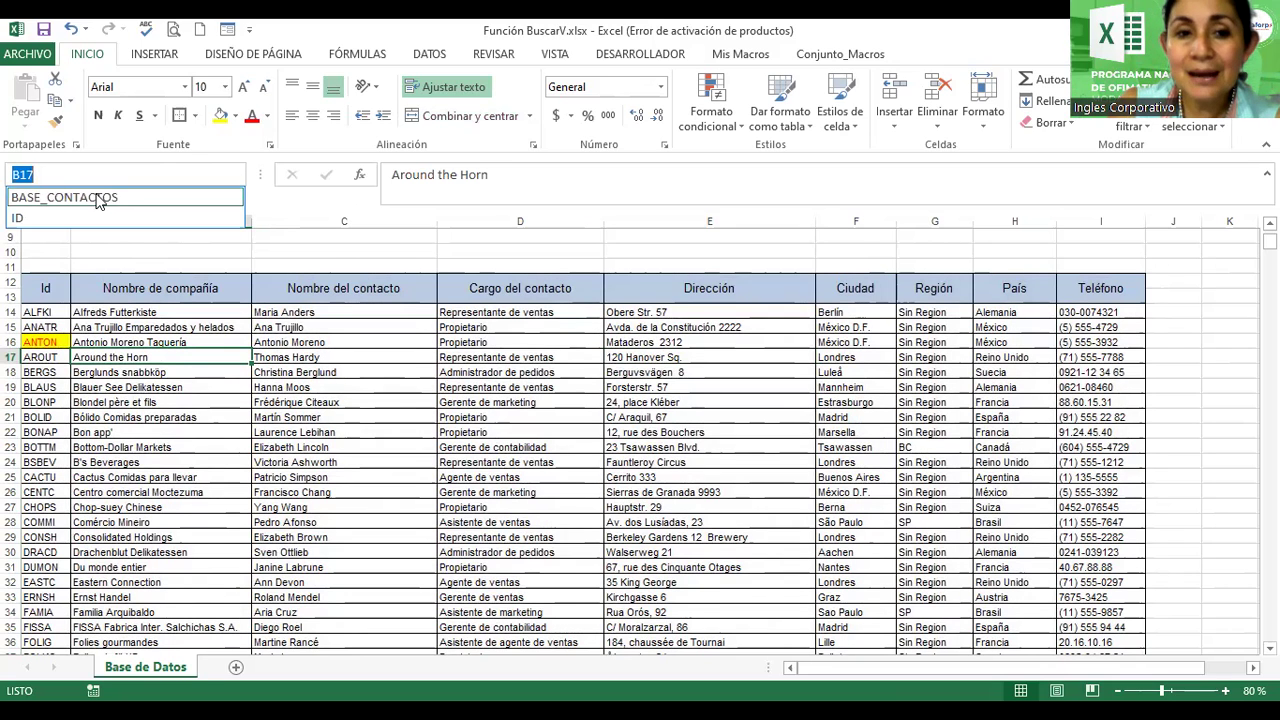
pyautogui.click(98, 198)
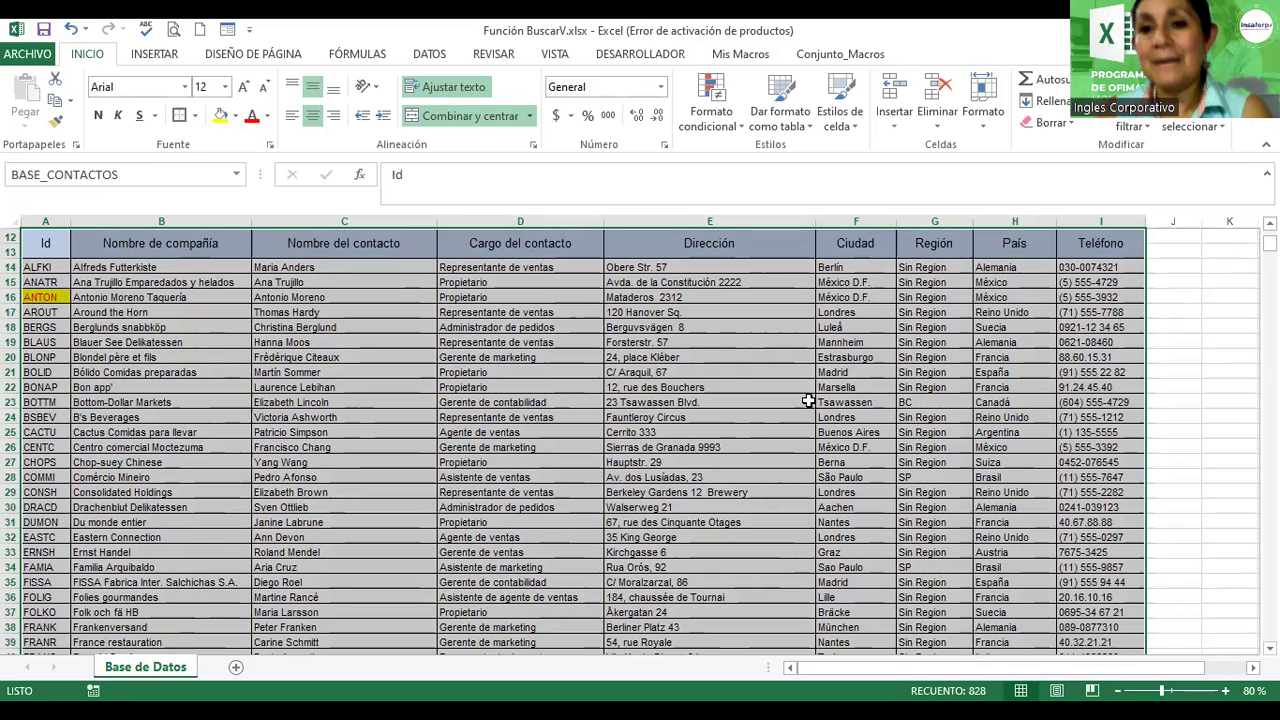
pyautogui.click(732, 415)
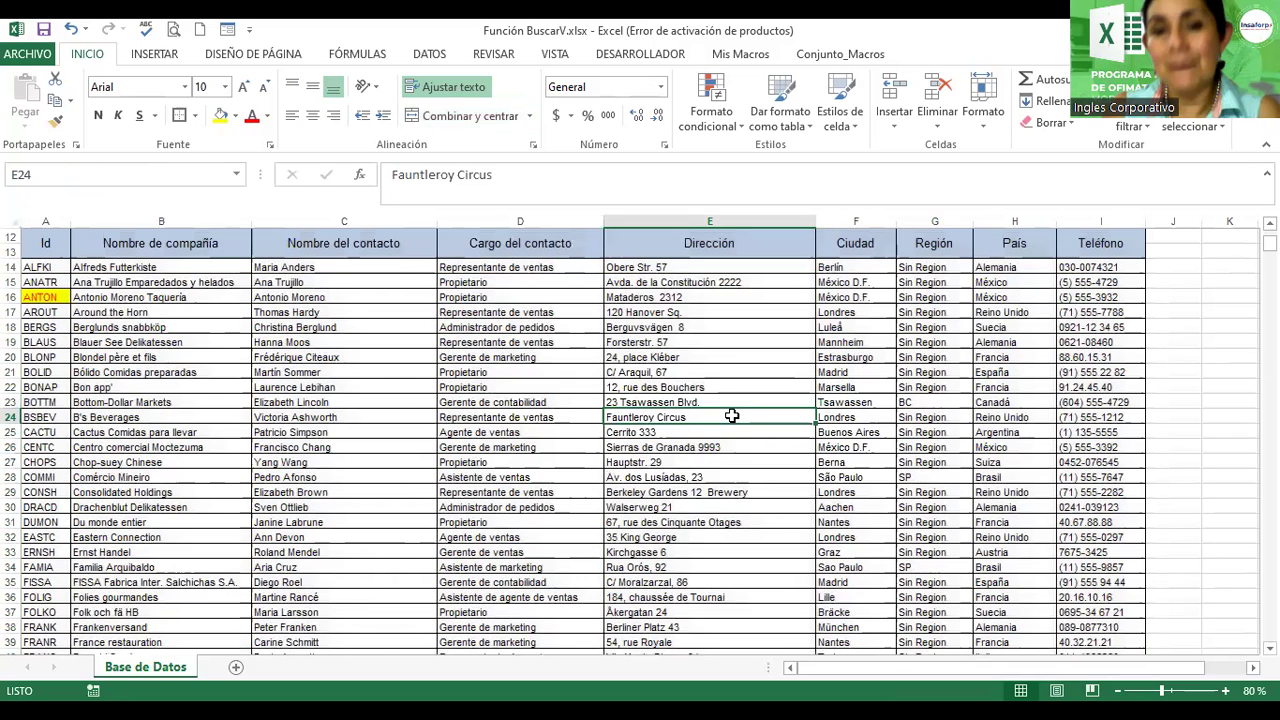
# - Open Administrador de nombres from FÓRMULAS, reposition it, and widen the Nombre and Se refiere a columns
pyautogui.click(358, 54)
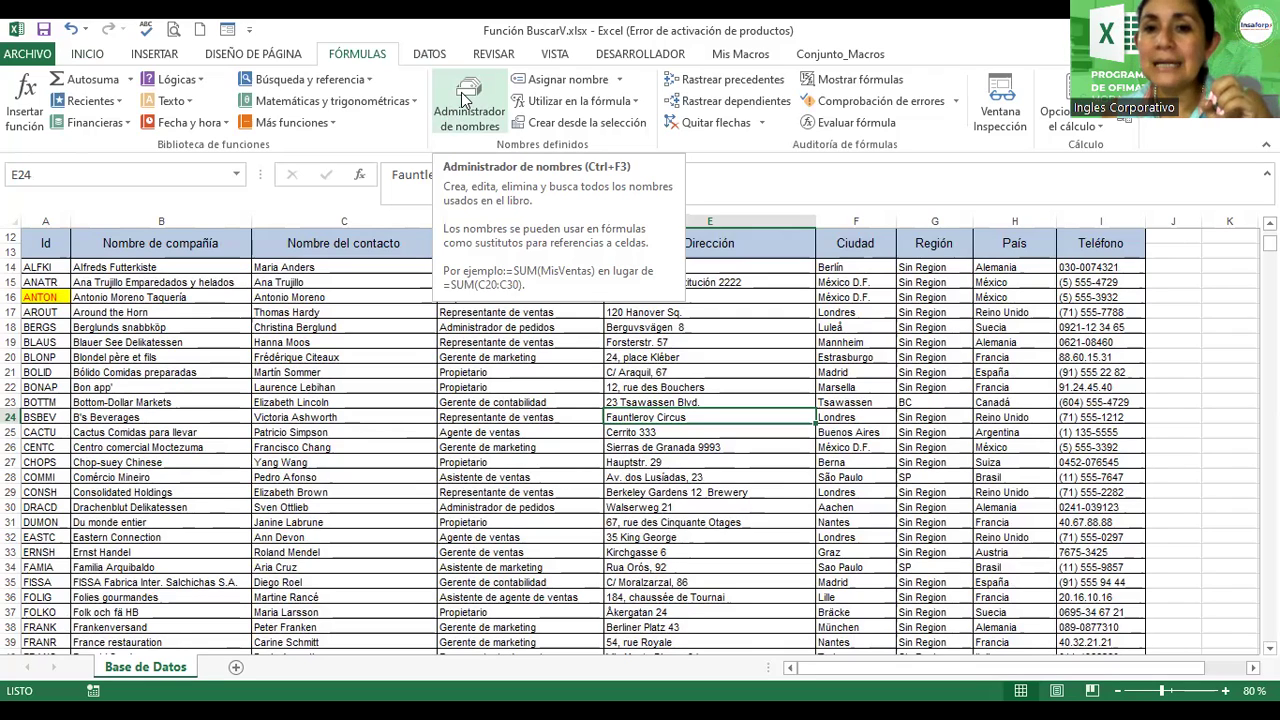
pyautogui.click(465, 97)
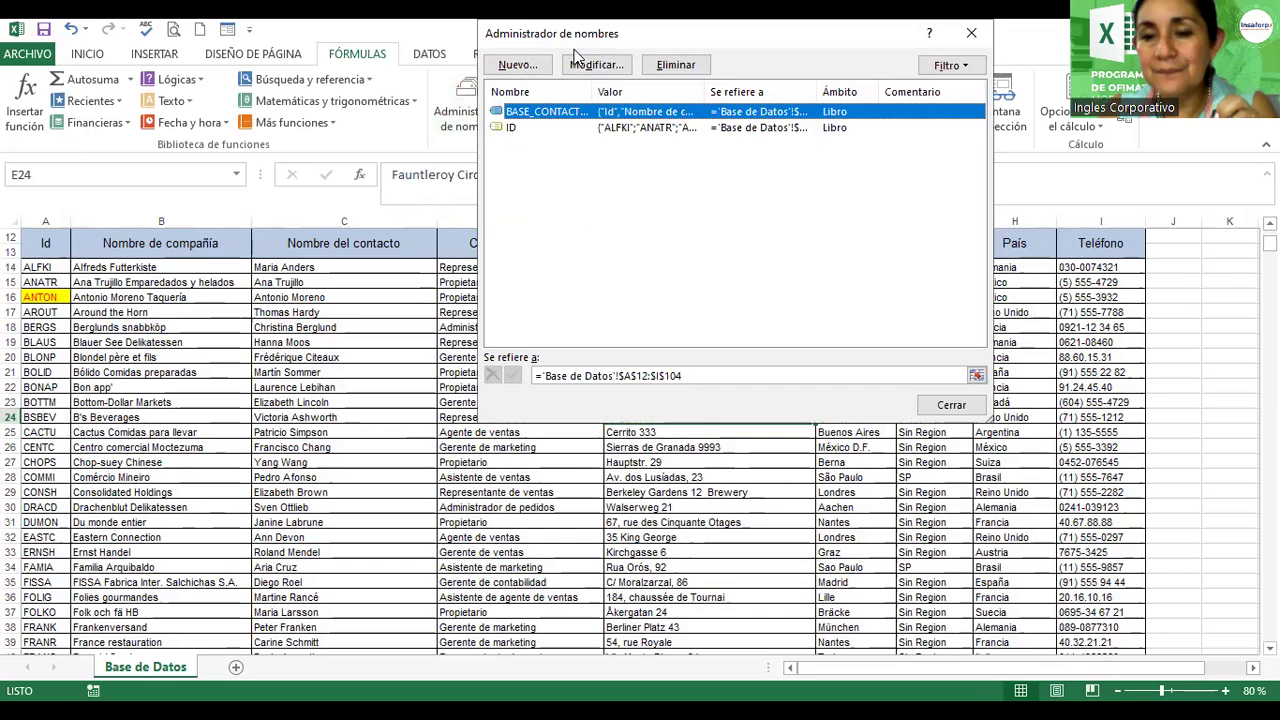
pyautogui.moveTo(611, 37); pyautogui.dragTo(565, 200)
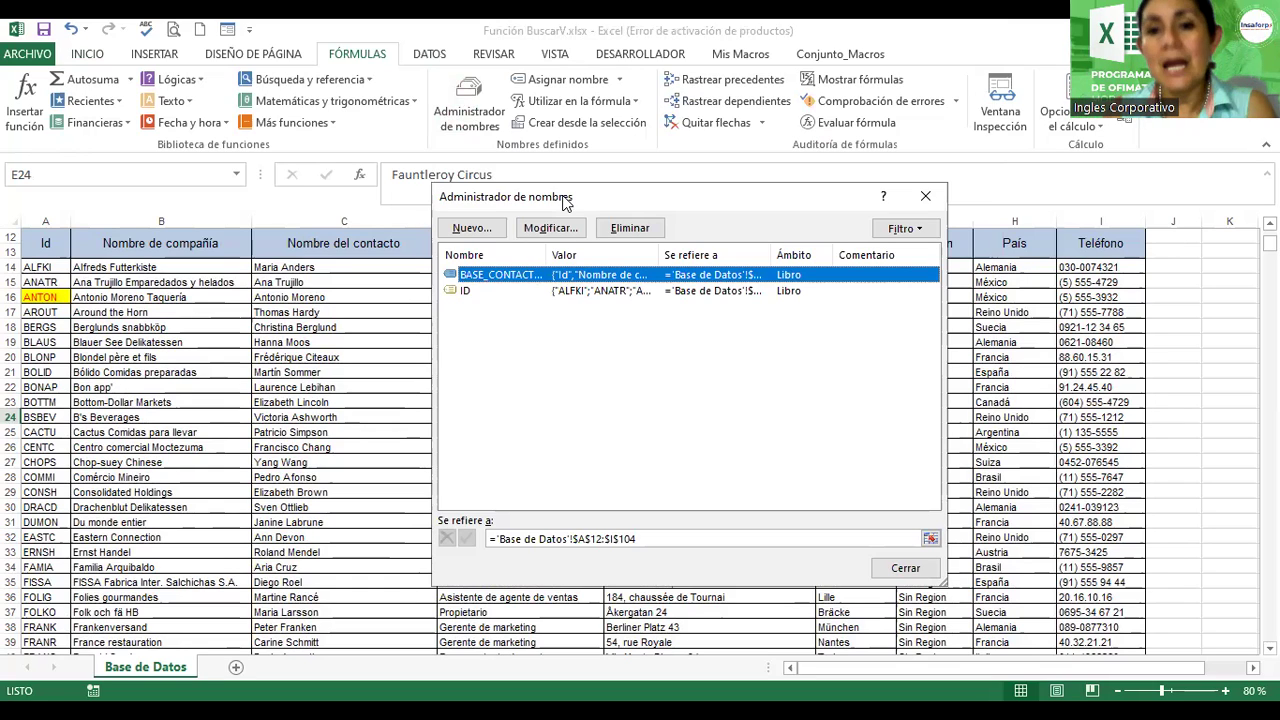
pyautogui.moveTo(549, 255); pyautogui.dragTo(595, 259)
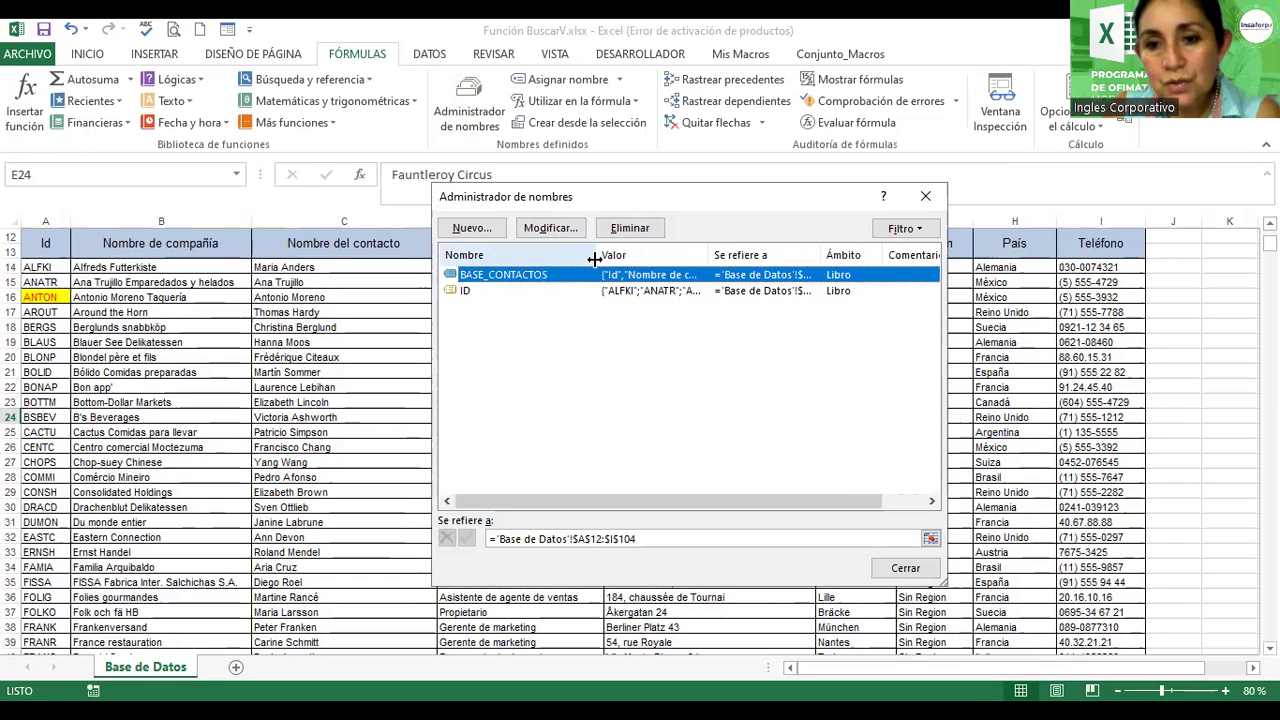
pyautogui.moveTo(824, 257); pyautogui.dragTo(900, 259)
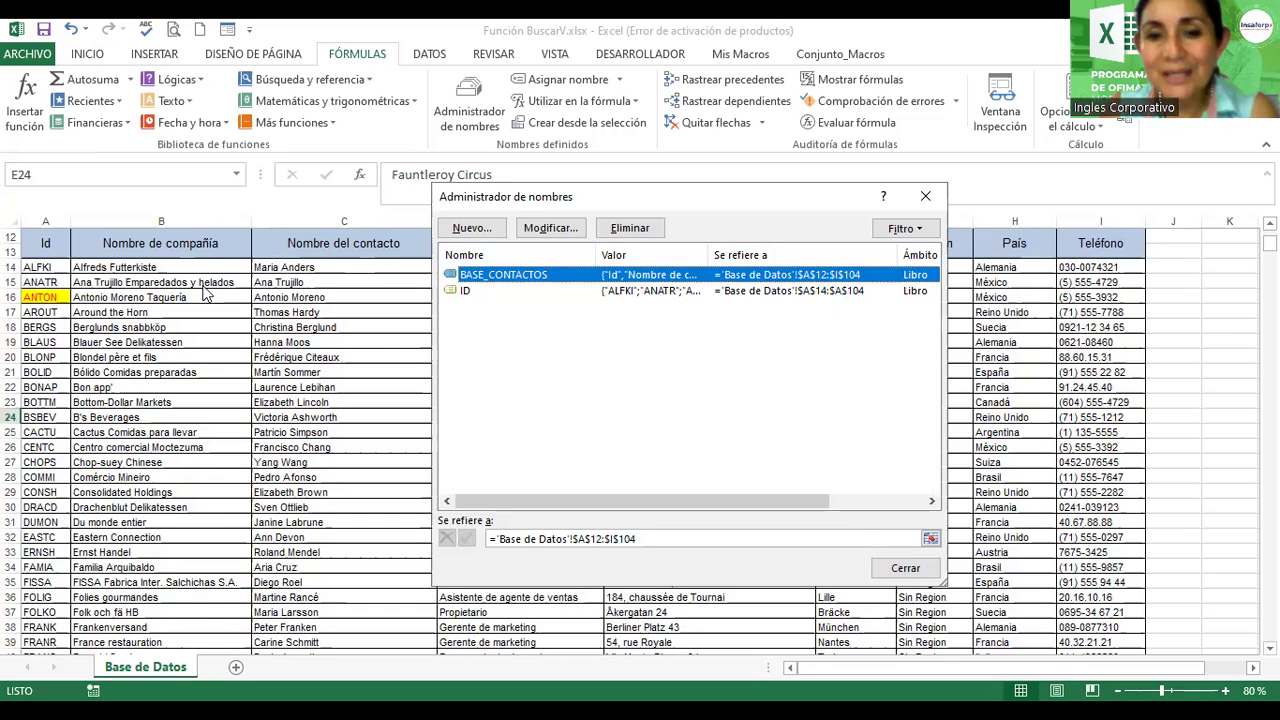
# - Delete the ID name, then cancel a deletion of BASE_CONTACTOS so it stays defined
pyautogui.click(503, 296)
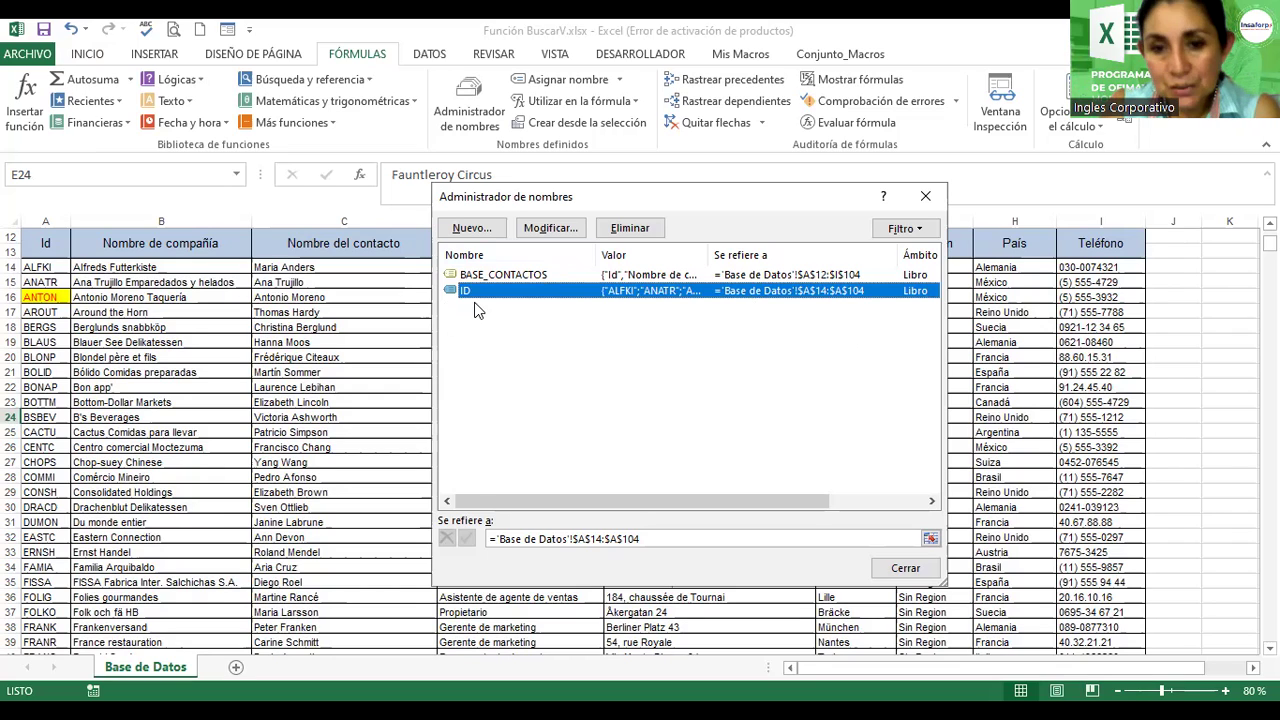
pyautogui.click(620, 230)
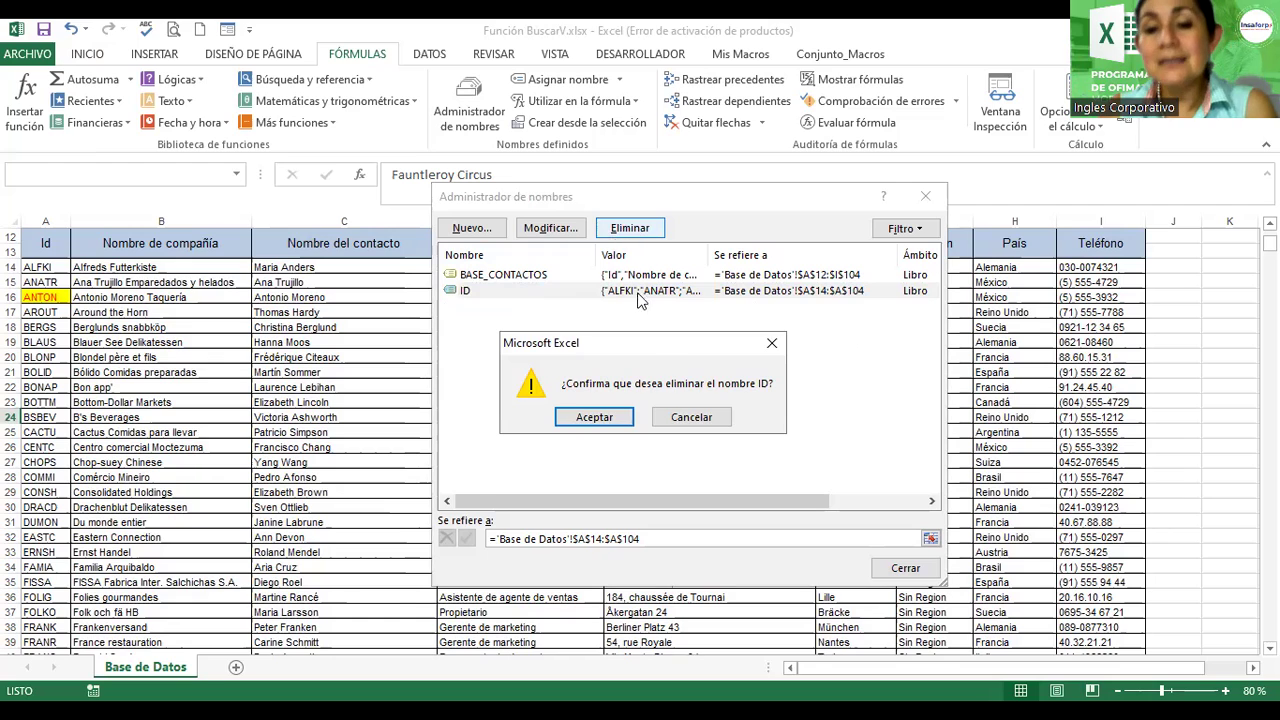
pyautogui.click(578, 418)
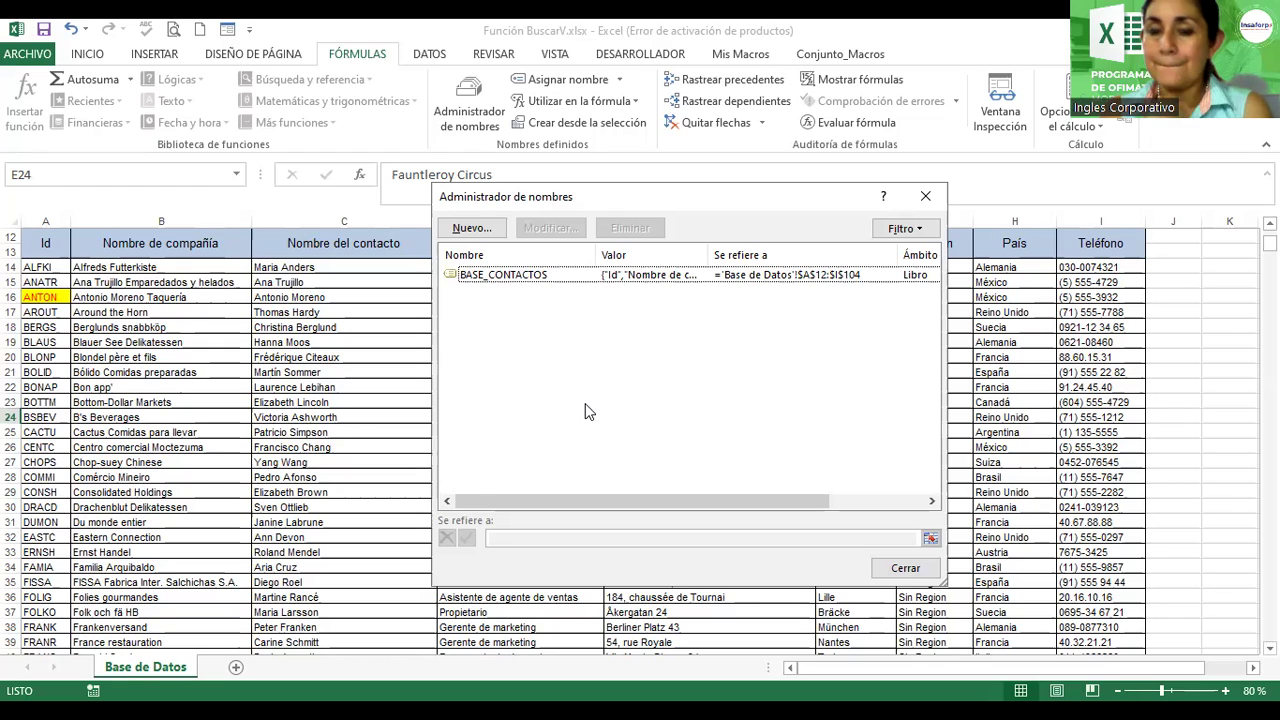
pyautogui.click(532, 275)
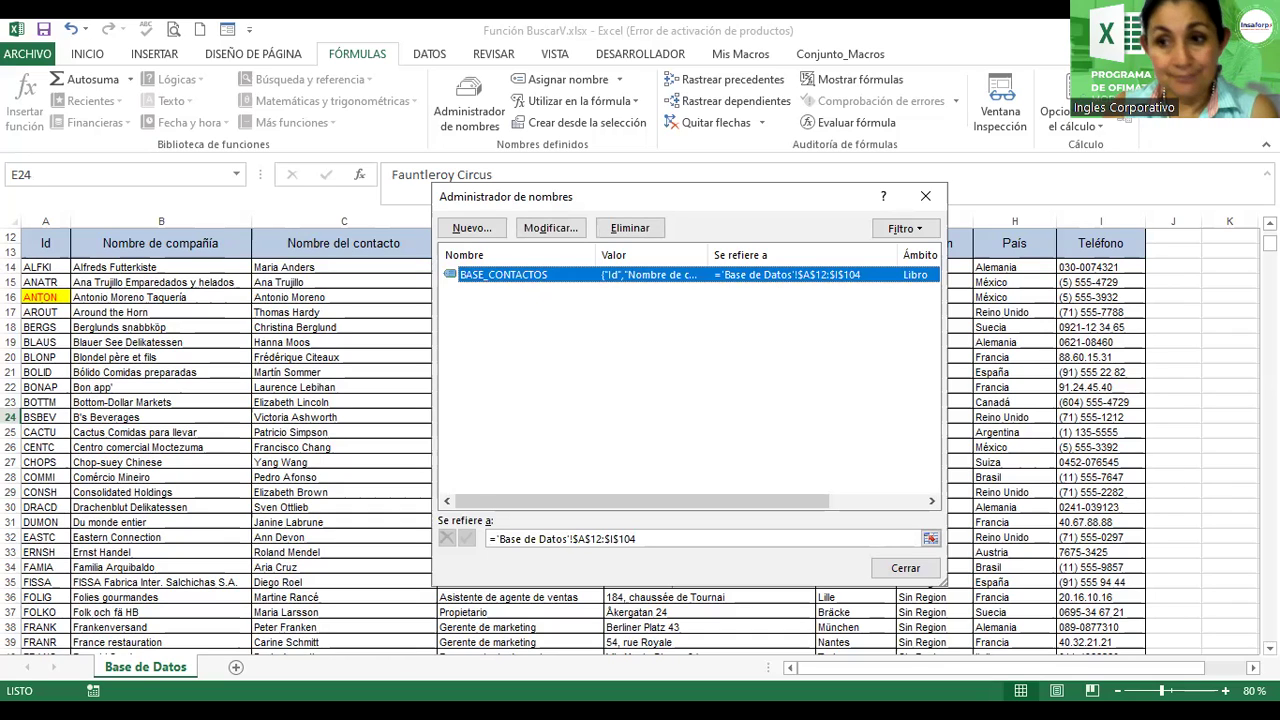
pyautogui.click(620, 231)
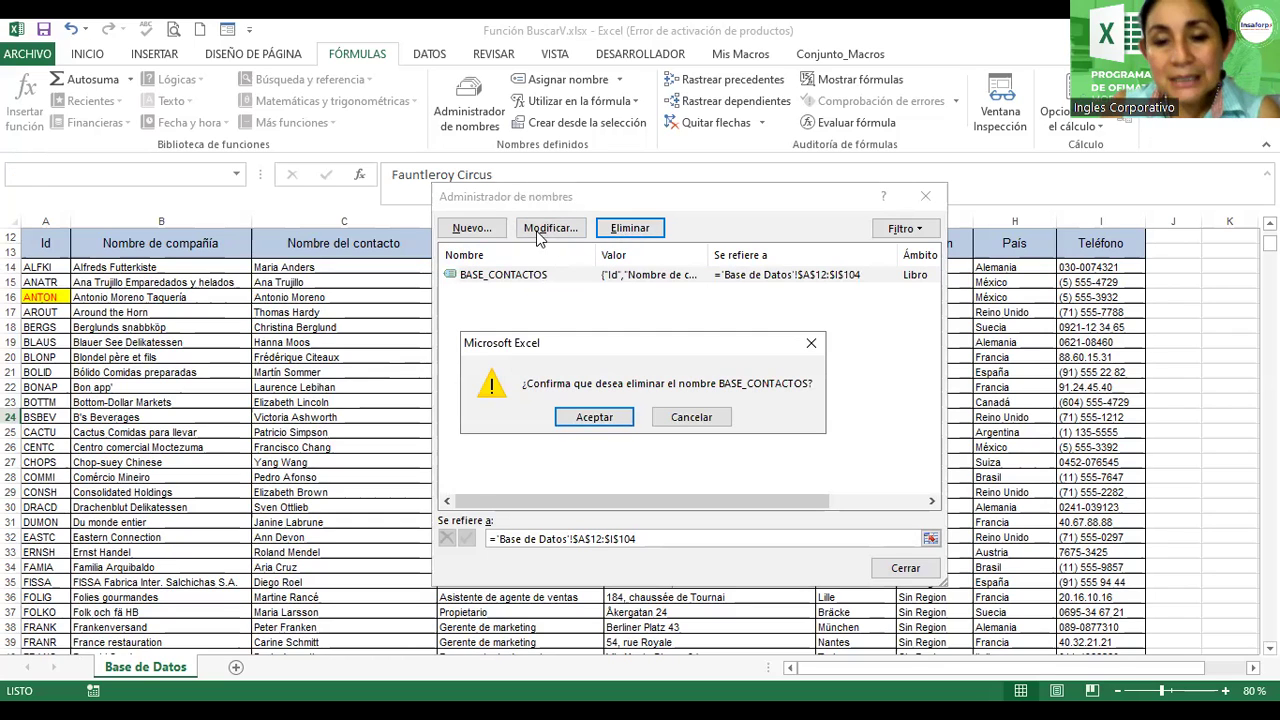
pyautogui.click(688, 422)
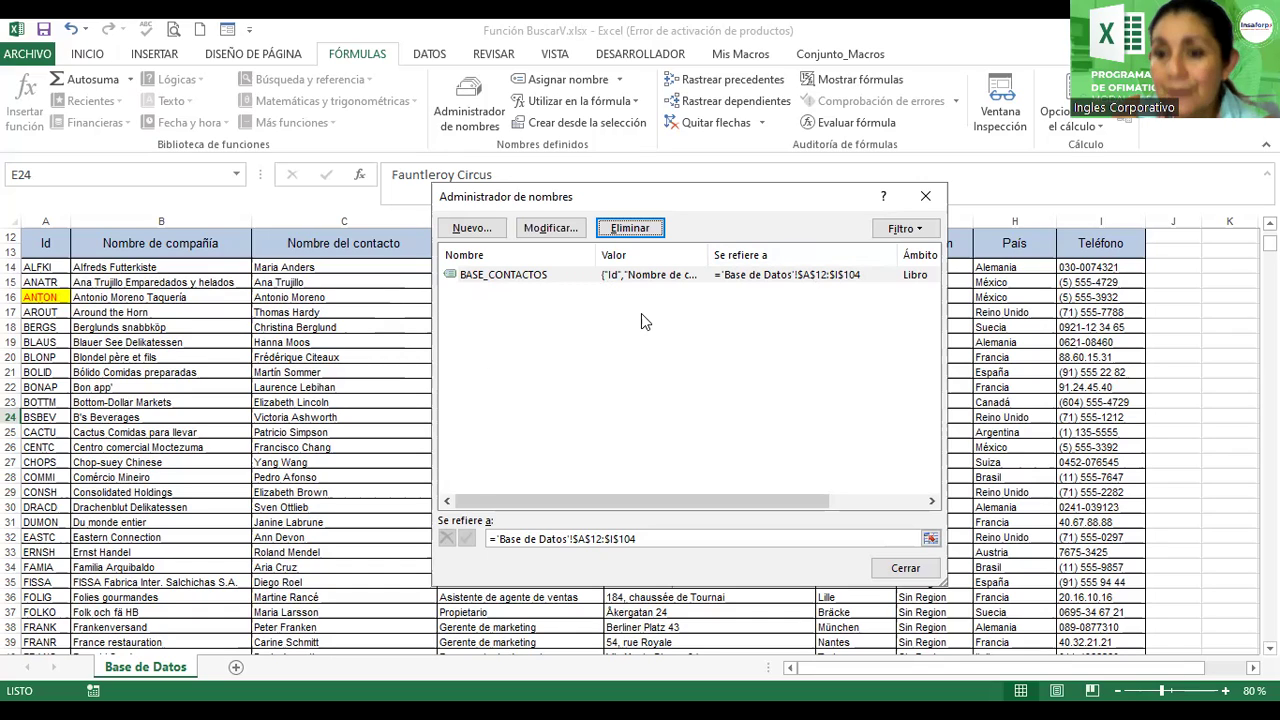
# - Close Name Manager, select BASE_CONTACTOS from the Name Box, and scroll to its last row
pyautogui.click(926, 197)
pyautogui.scroll(-1, 344, 400)
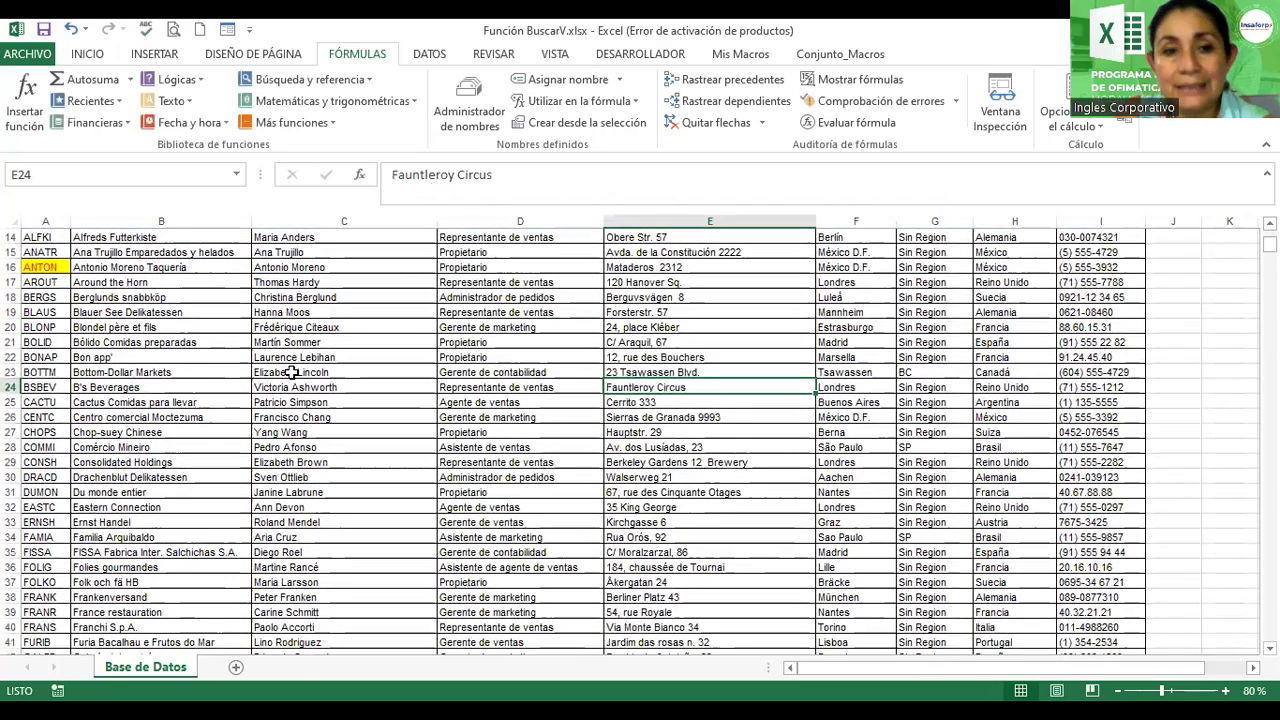
pyautogui.click(343, 372)
pyautogui.click(237, 175)
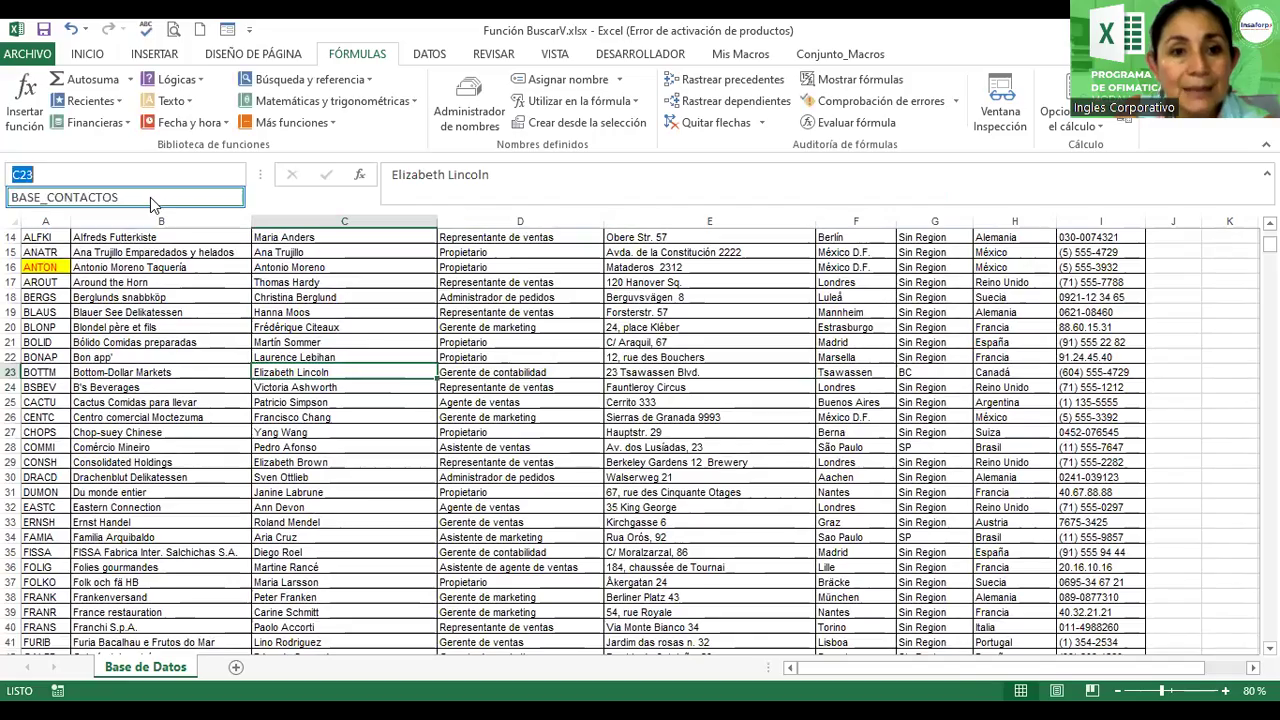
pyautogui.click(150, 197)
pyautogui.scroll(-1, 640, 440)
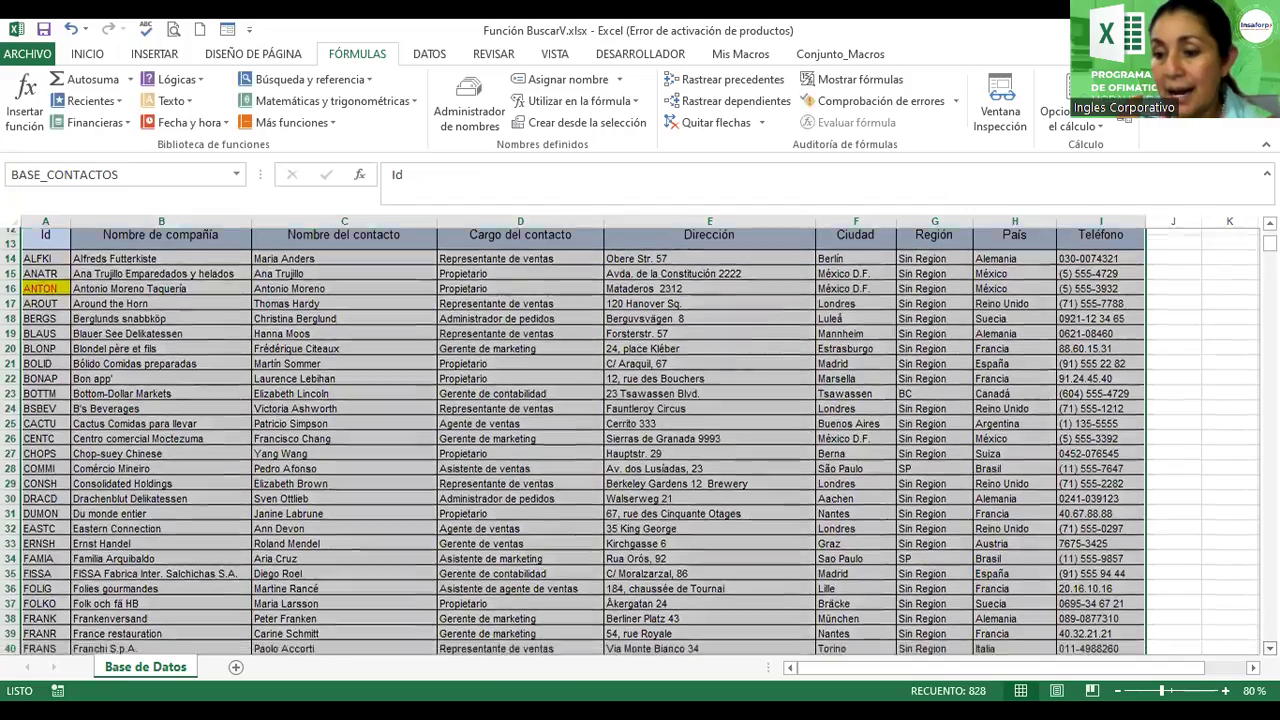
pyautogui.scroll(-1, 640, 440)
pyautogui.scroll(-2, 640, 440)
pyautogui.scroll(-3, 640, 440)
pyautogui.scroll(-3, 640, 440)
pyautogui.scroll(-3, 640, 440)
pyautogui.scroll(-2, 640, 440)
pyautogui.scroll(-3, 640, 440)
pyautogui.scroll(-2, 95, 487)
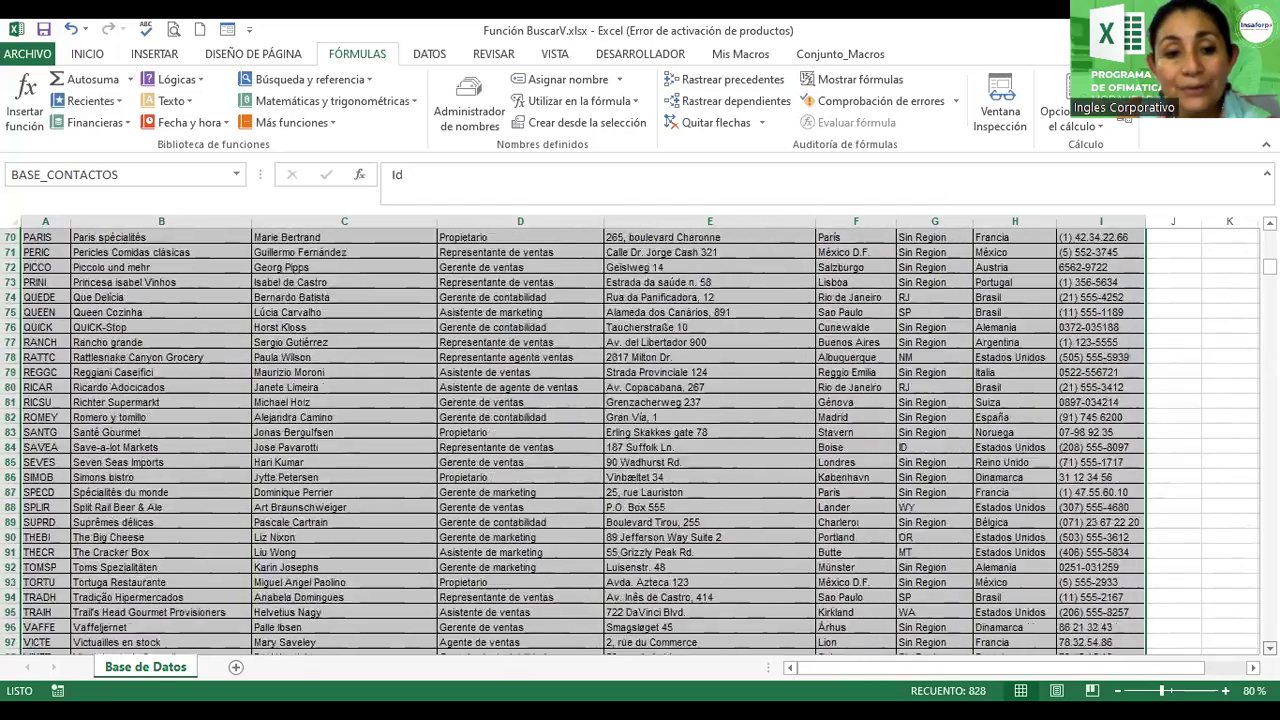
pyautogui.scroll(-3, 95, 487)
pyautogui.scroll(-3, 95, 487)
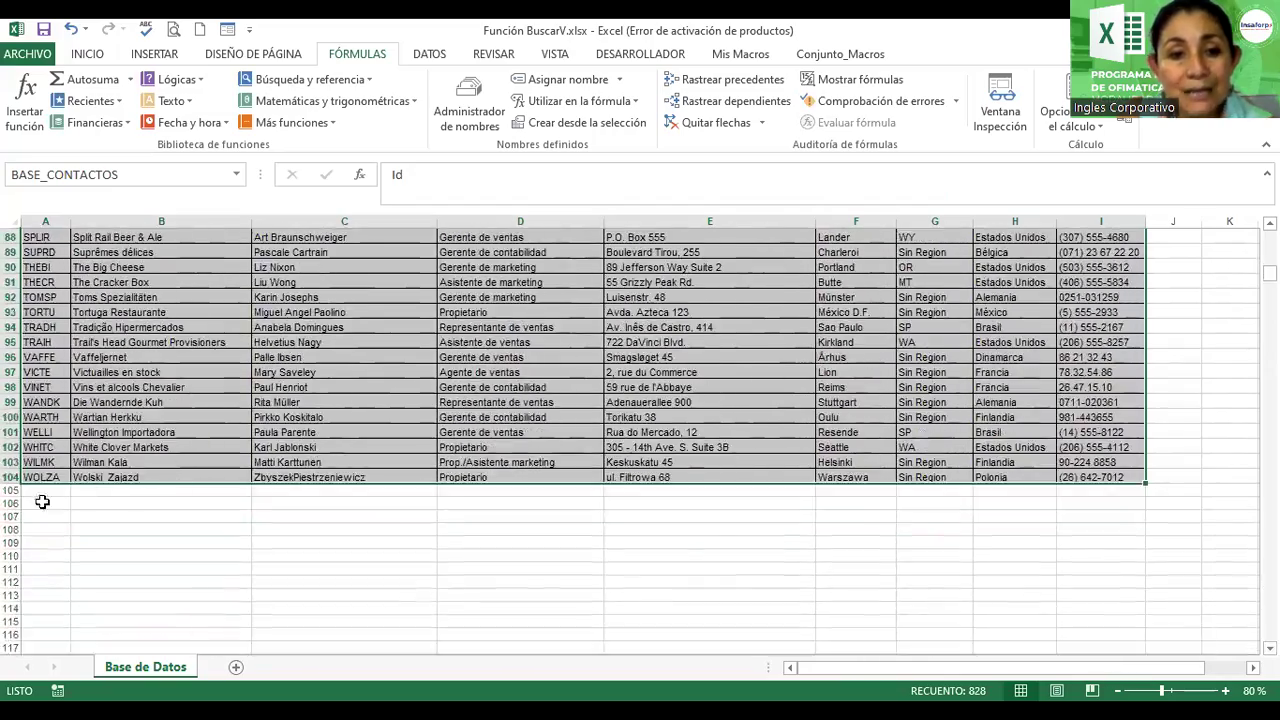
# - Zoom to 160% and start row 105 with ID 101000 and company Productos y Boquitas
pyautogui.click(40, 490)
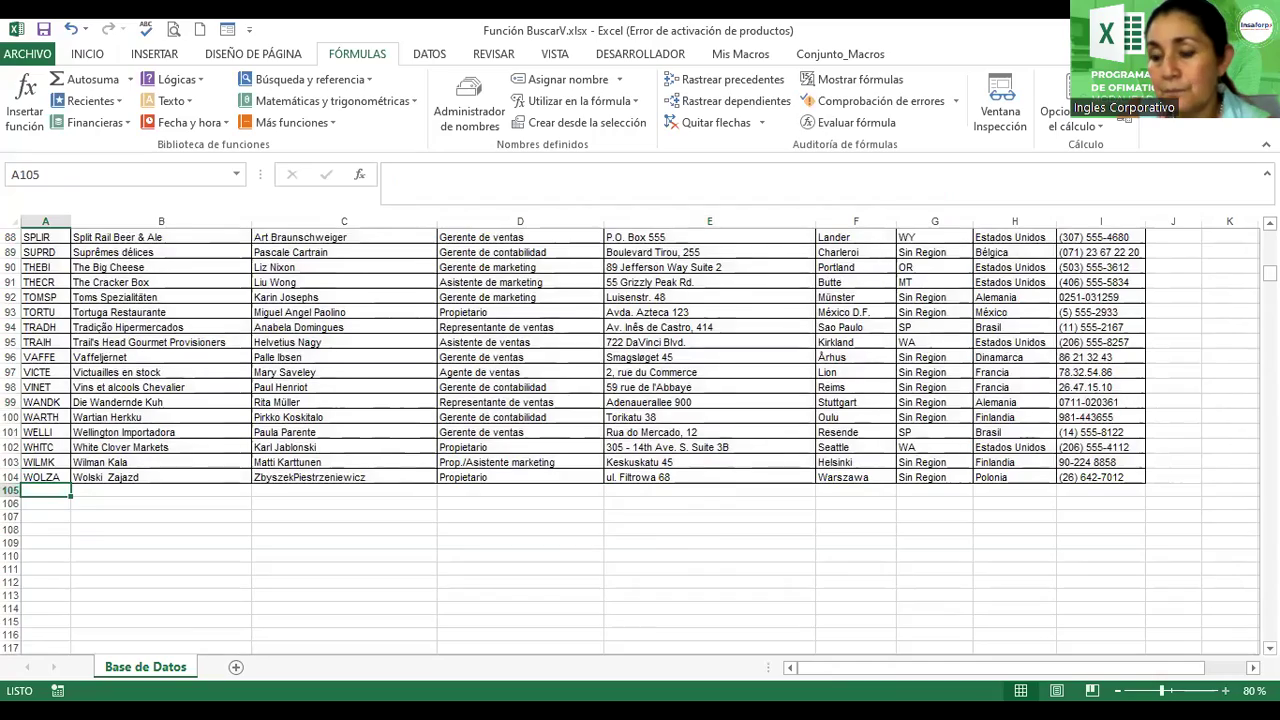
pyautogui.moveTo(1162, 690); pyautogui.dragTo(1180, 690)
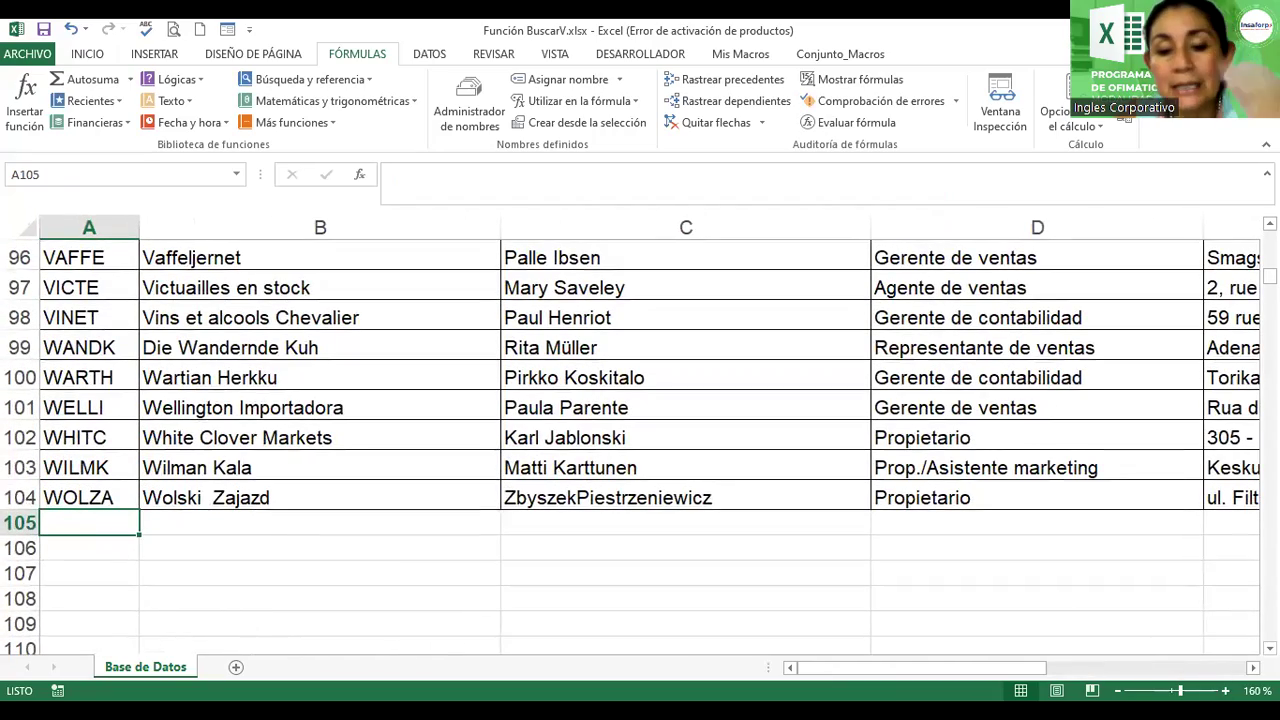
pyautogui.write('101')
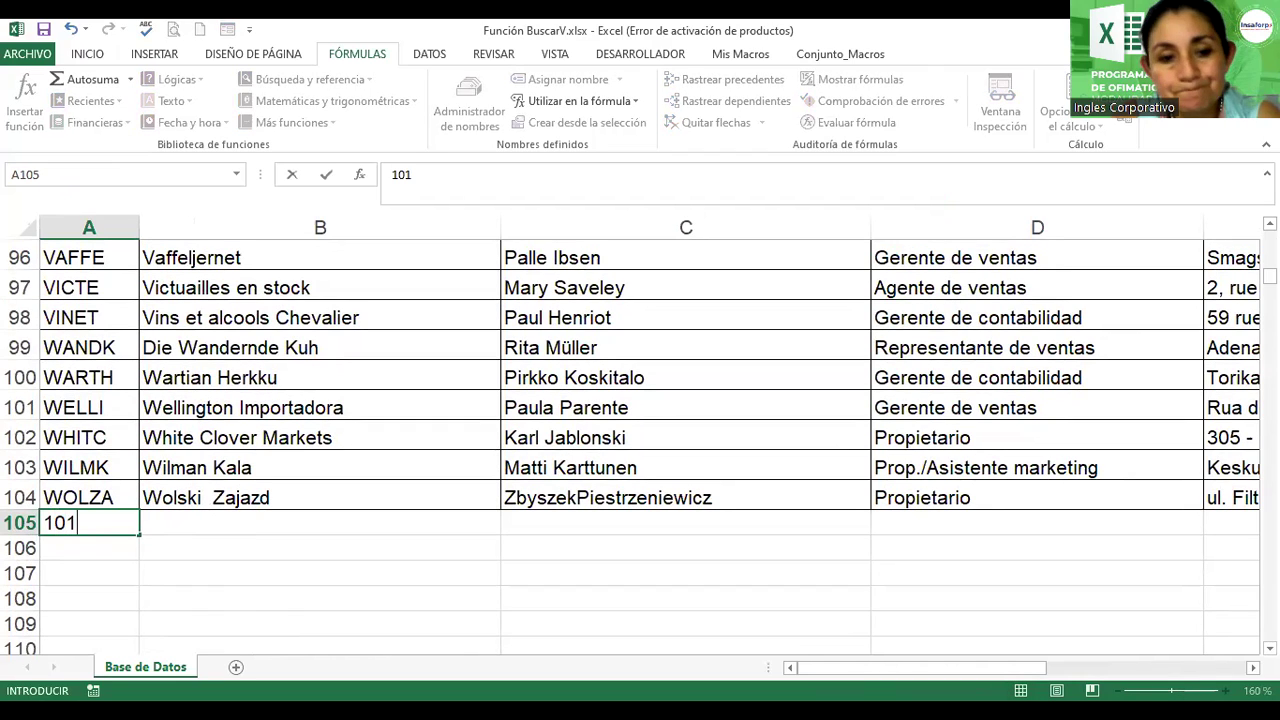
pyautogui.write('000')
pyautogui.click(320, 522)
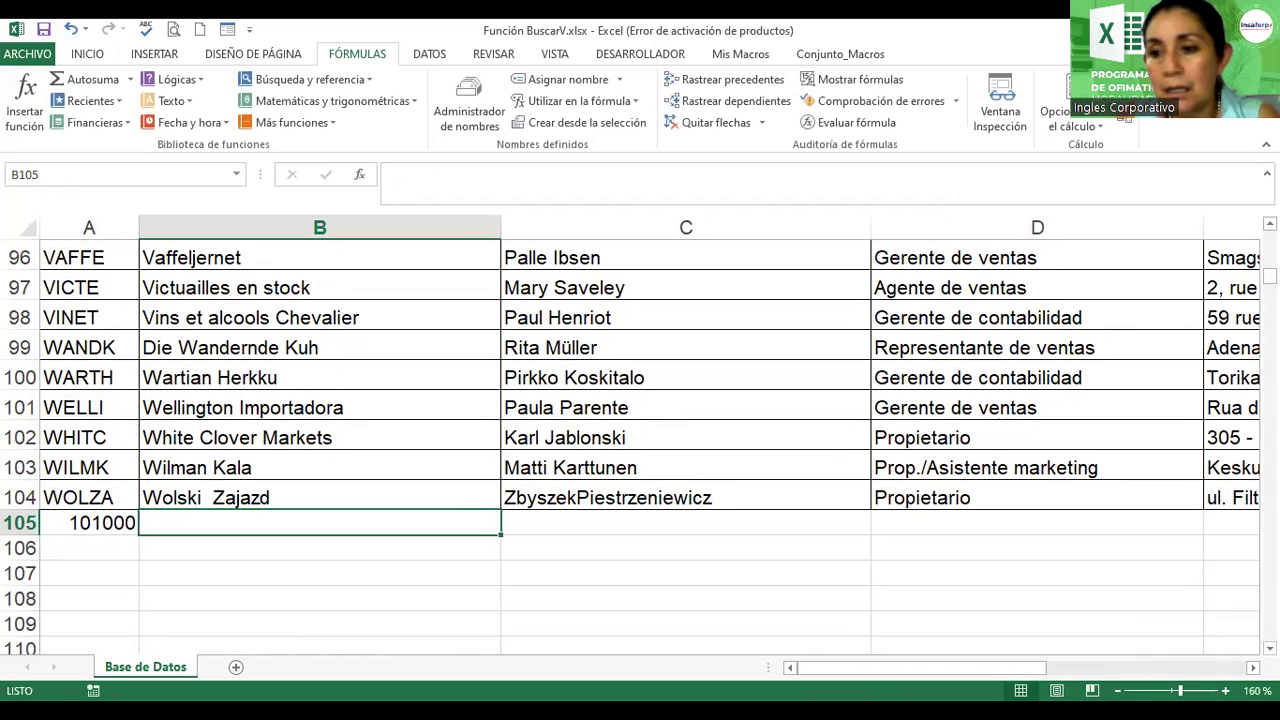
pyautogui.moveTo(1269, 275)
pyautogui.mouseDown()
pyautogui.moveTo(1269, 240)
pyautogui.moveTo(1269, 258)
pyautogui.mouseUp()
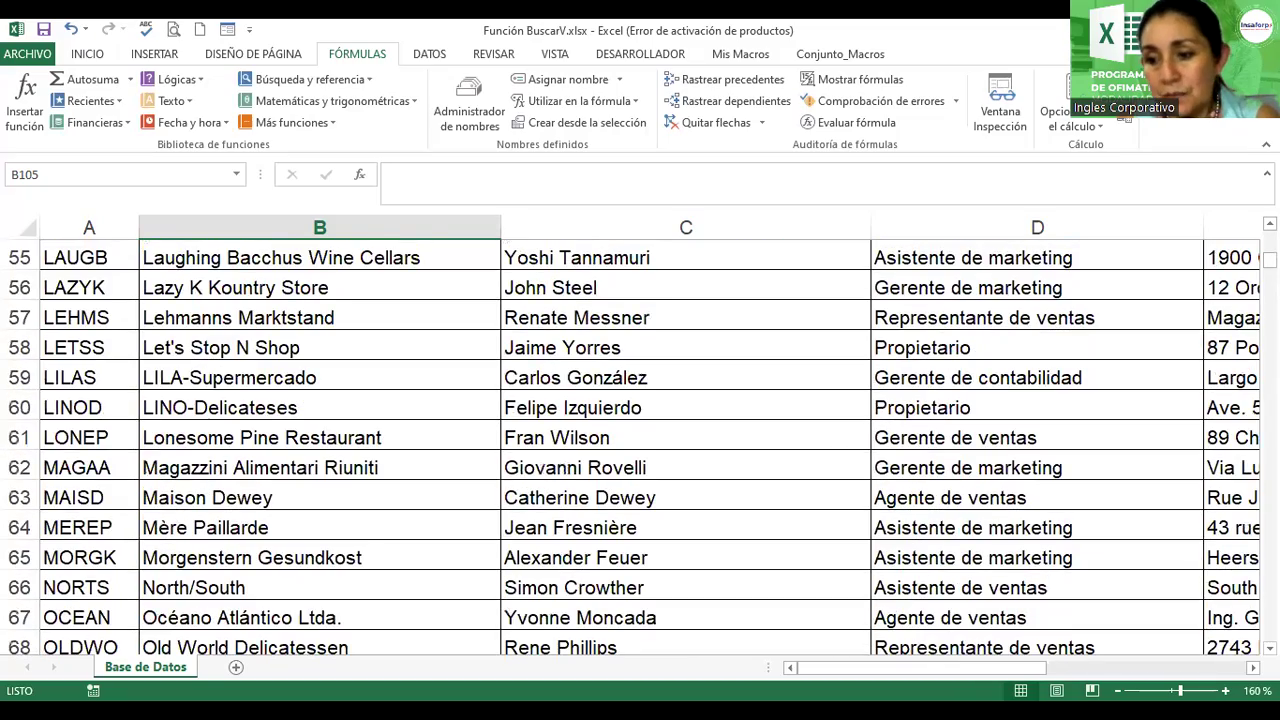
pyautogui.scroll(-3, 640, 440)
pyautogui.scroll(-2, 640, 440)
pyautogui.scroll(-3, 640, 440)
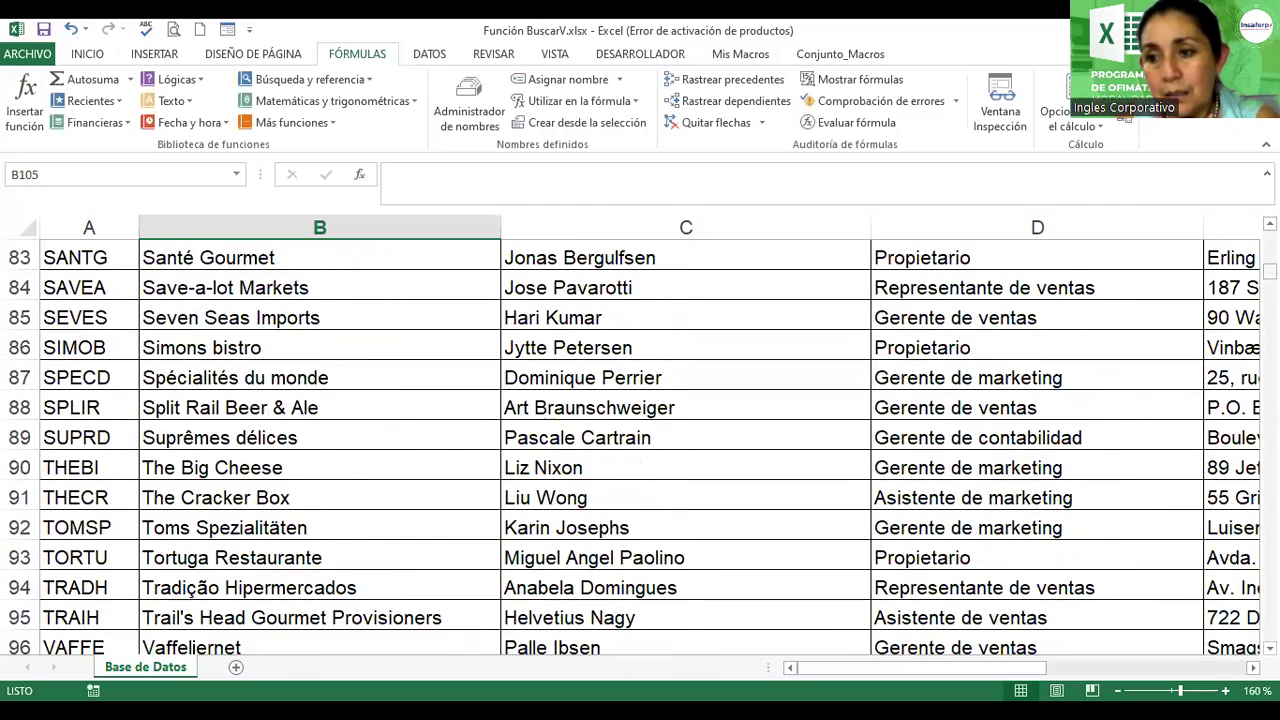
pyautogui.scroll(-3, 338, 462)
pyautogui.scroll(-2, 338, 462)
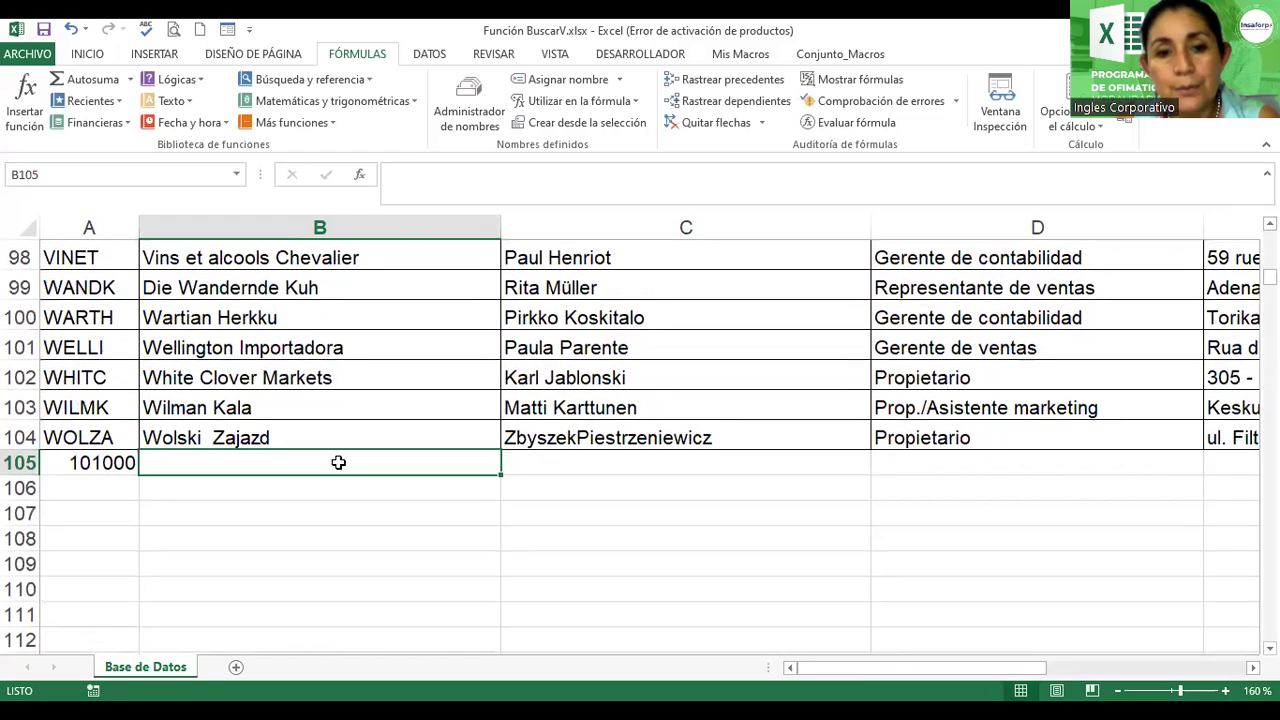
pyautogui.write('Produ')
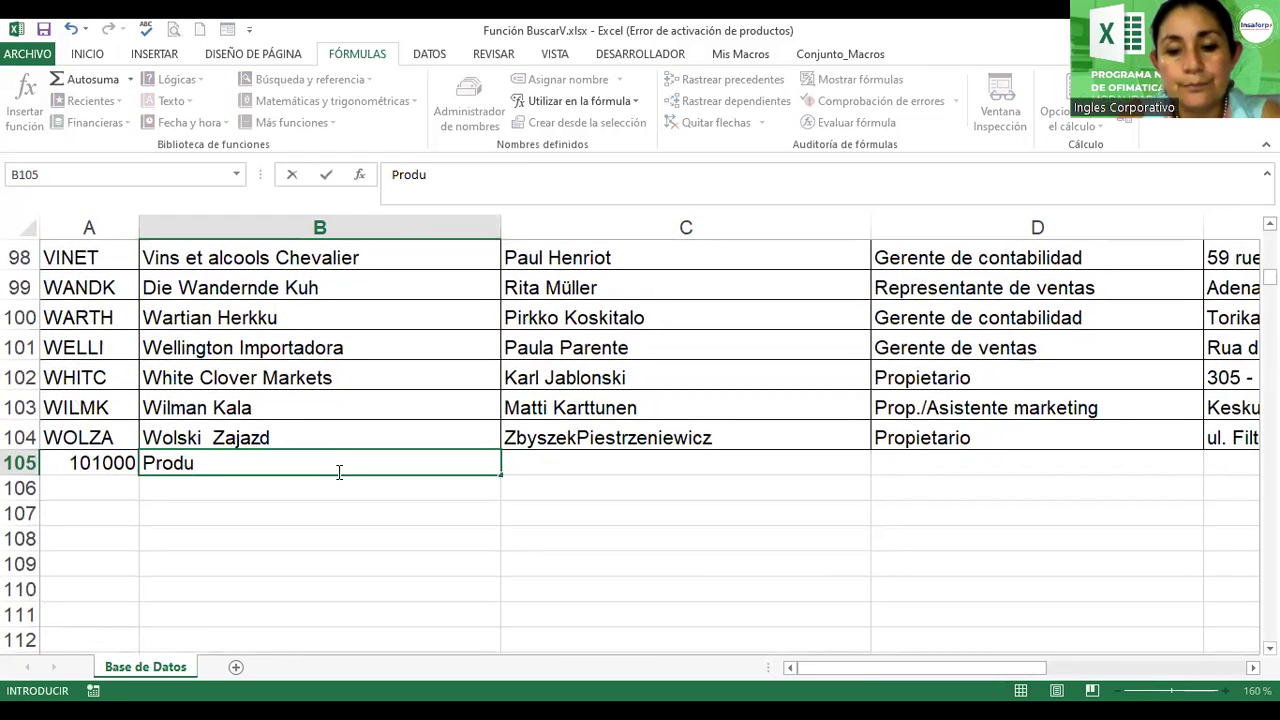
pyautogui.write('ctp')
pyautogui.press('BackSpace')
pyautogui.write('os y ')
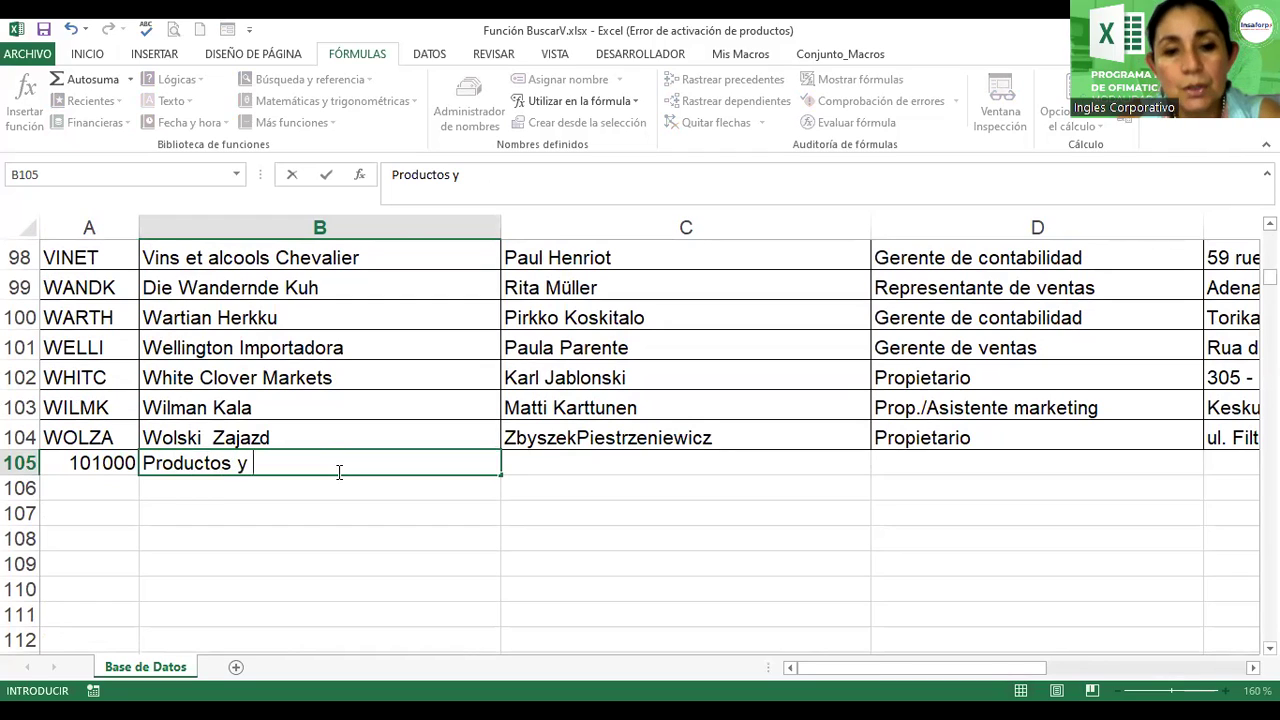
pyautogui.write('Boquitas')
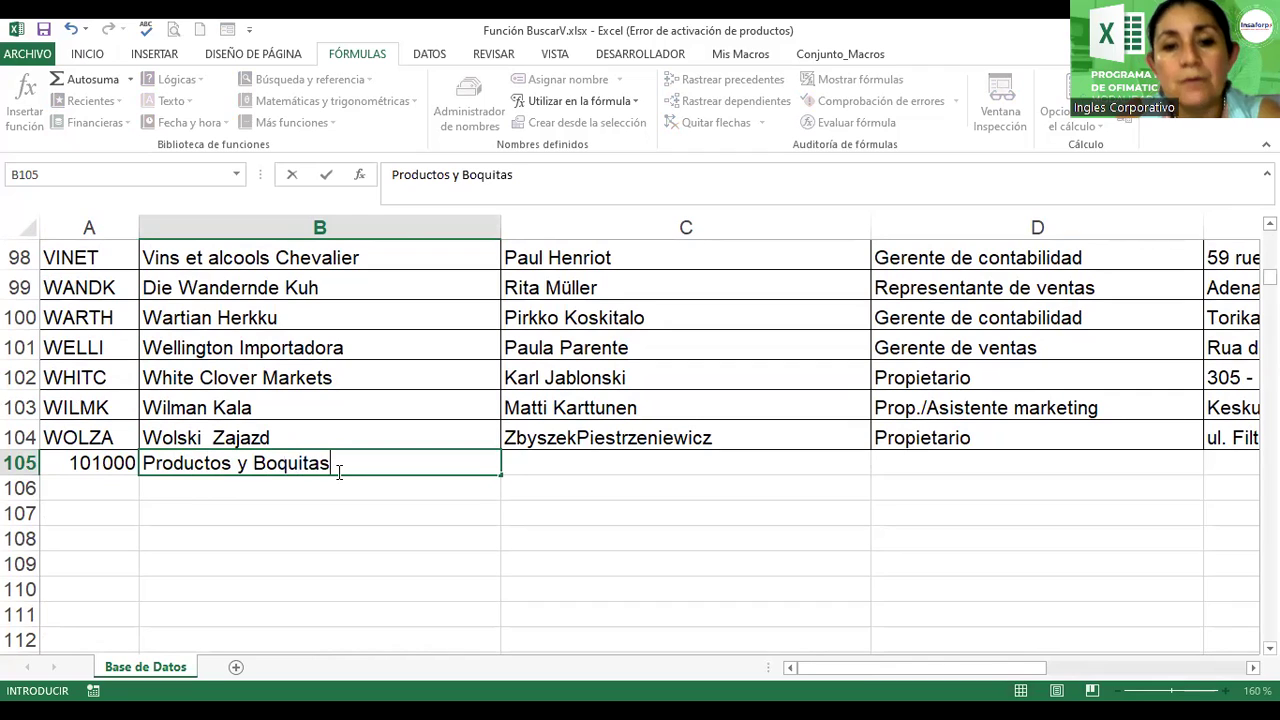
# - Enter the contact person's name in C105 and position Gerente de Mercadeo in D105, fixing typos
pyautogui.click(546, 460)
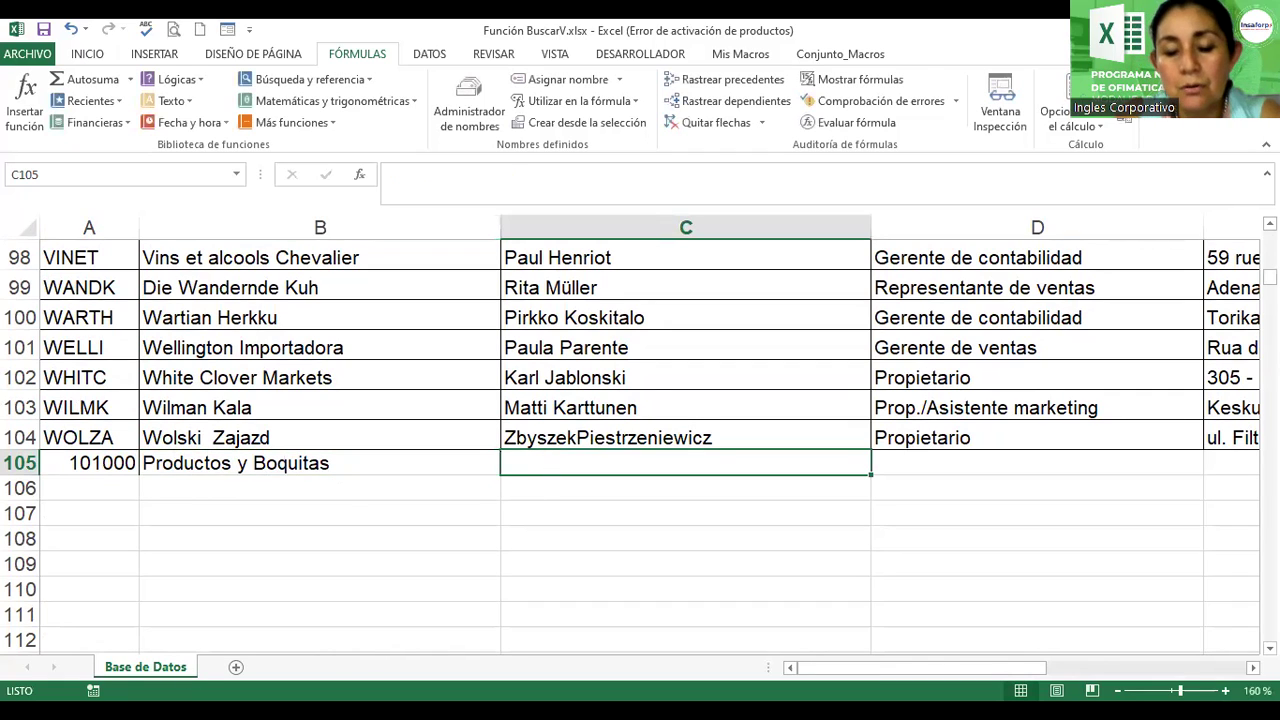
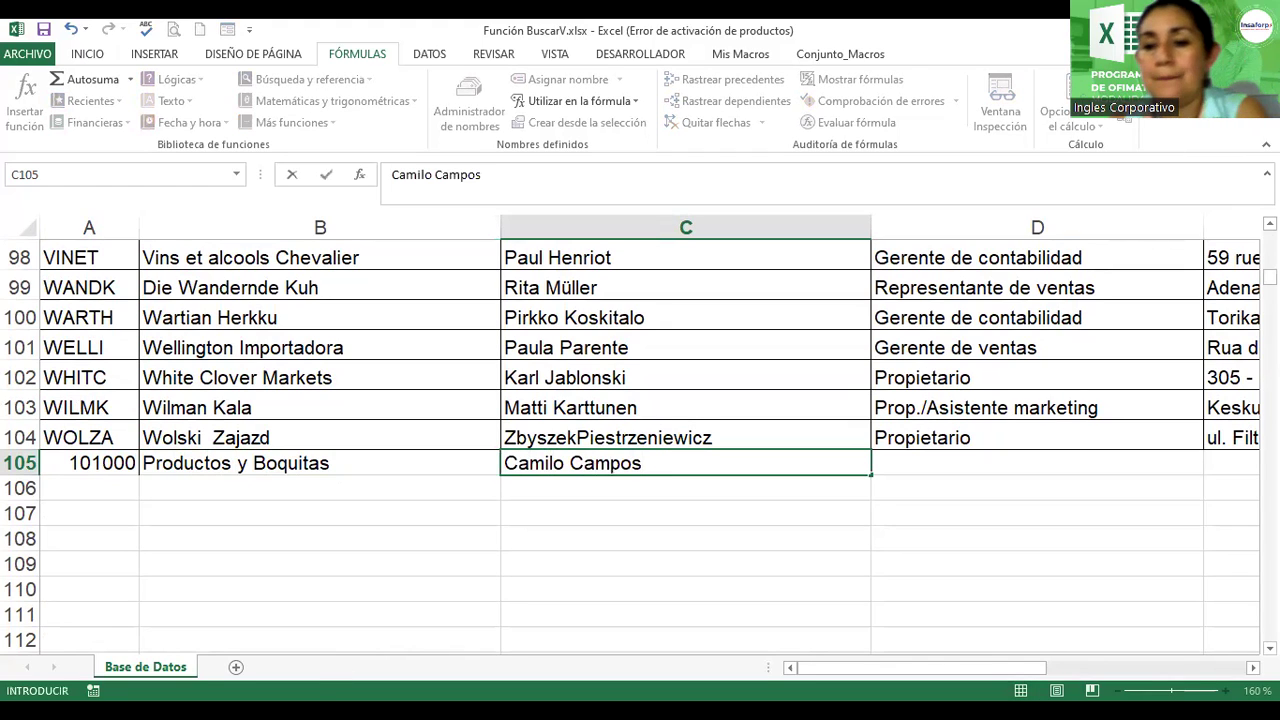
pyautogui.click(904, 466)
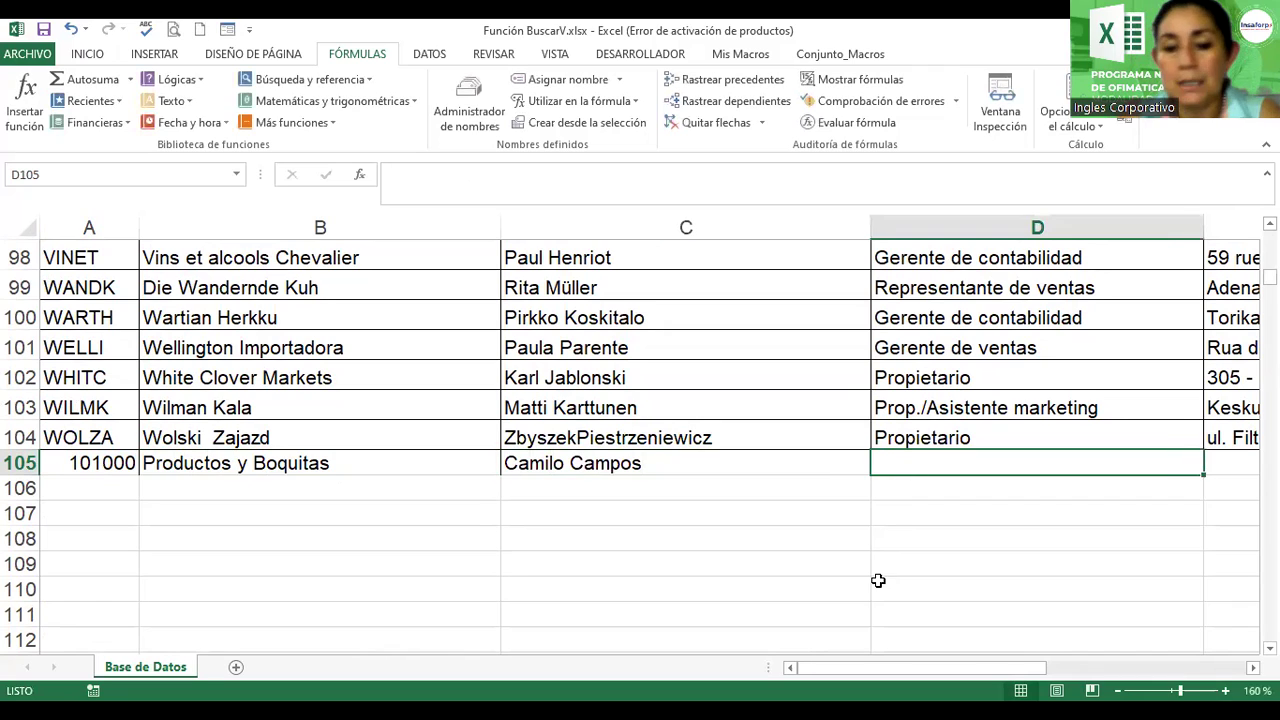
pyautogui.write('Gerente e')
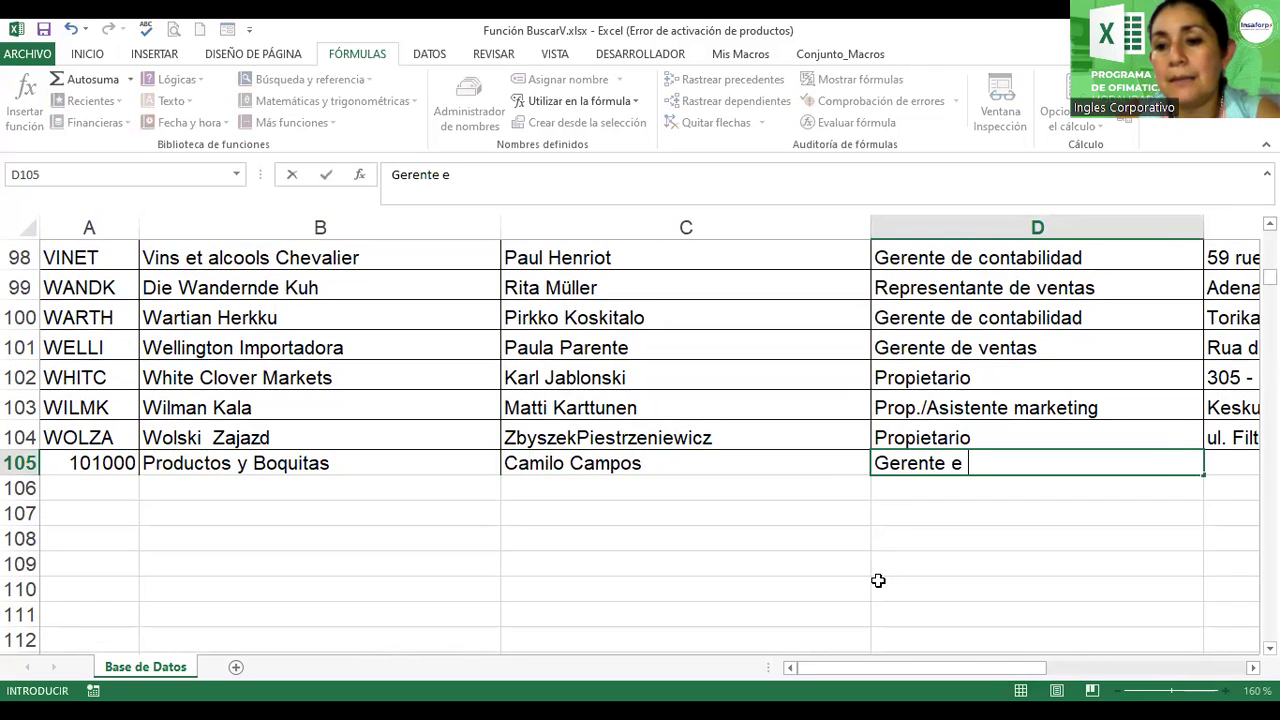
pyautogui.press('Return')
pyautogui.write('de')
pyautogui.press('BackSpace')
pyautogui.press('BackSpace')
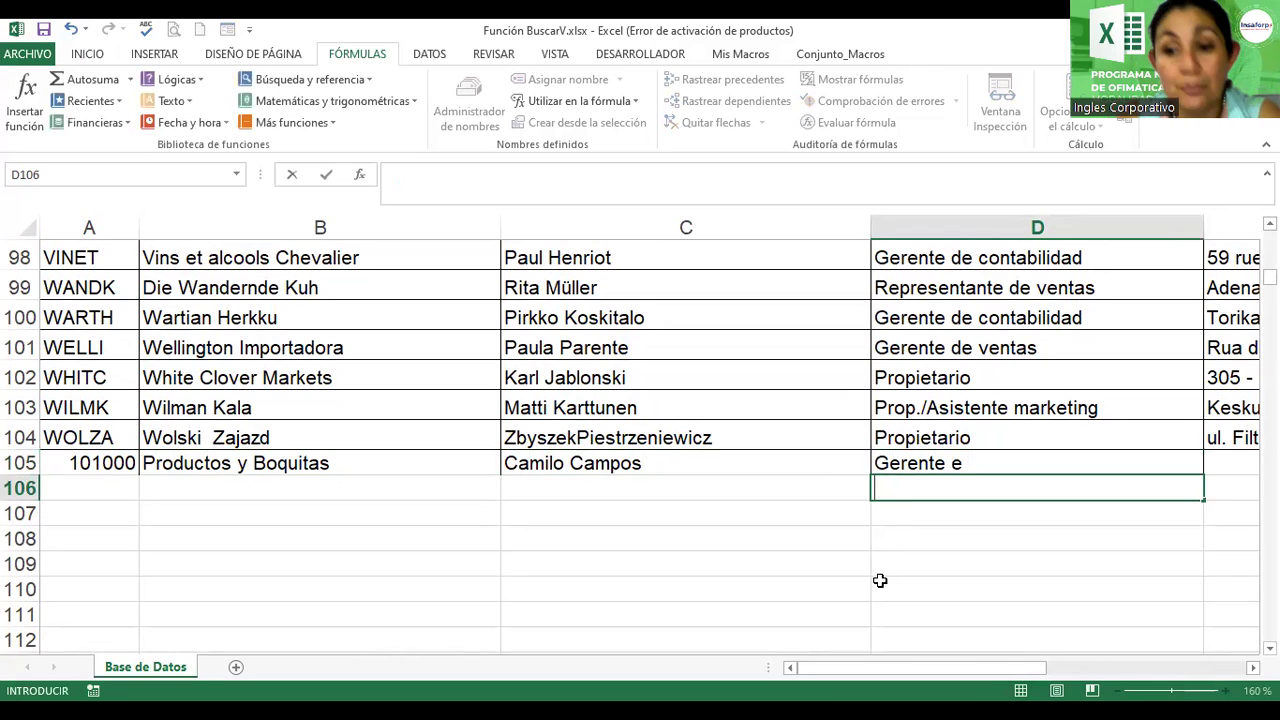
pyautogui.click(985, 466)
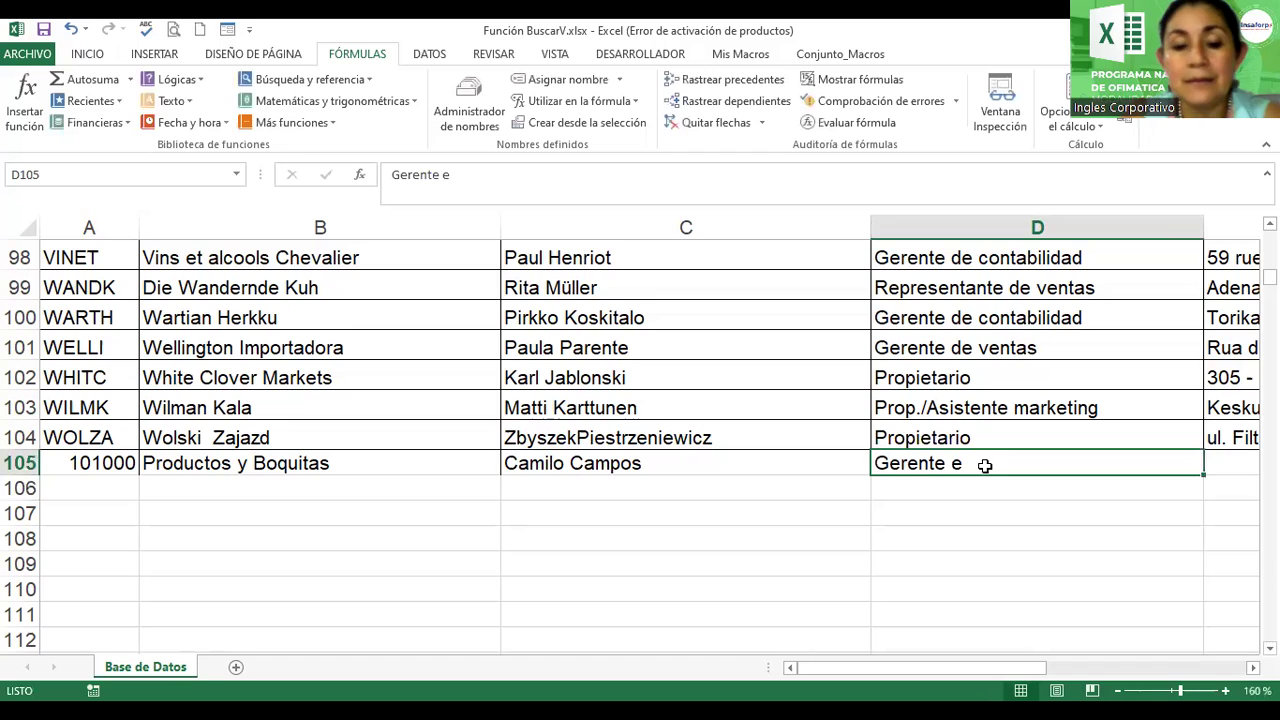
pyautogui.doubleClick(985, 465)
pyautogui.press('BackSpace')
pyautogui.write('de Mercadeo')
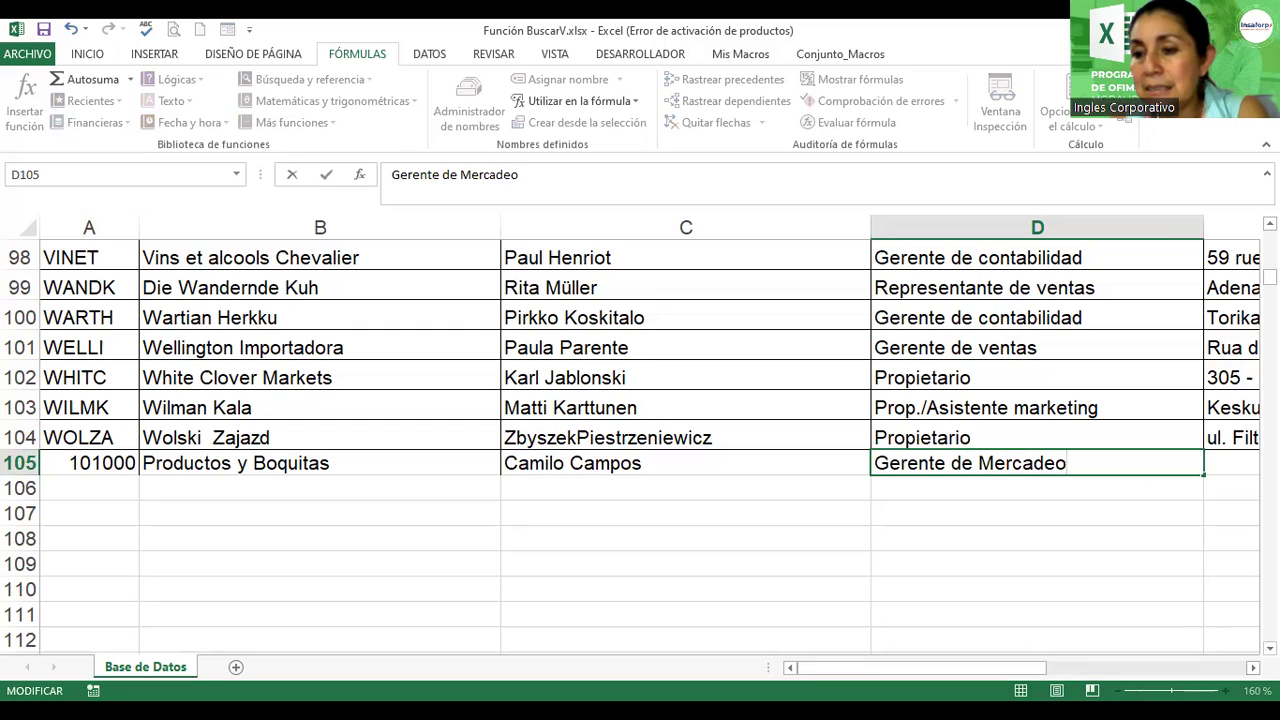
# - Fill E105 with the street address and F105 with Antiguo Cuscatlán, widening column F
pyautogui.click(1252, 667)
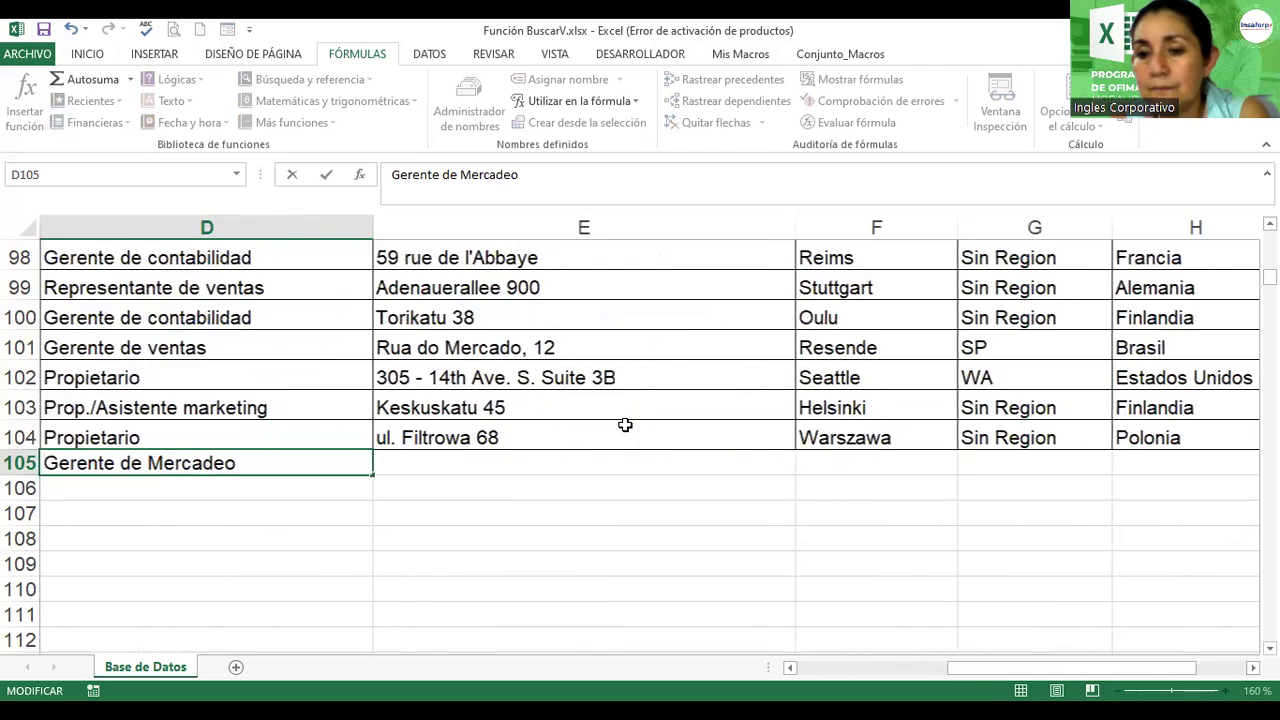
pyautogui.click(600, 468)
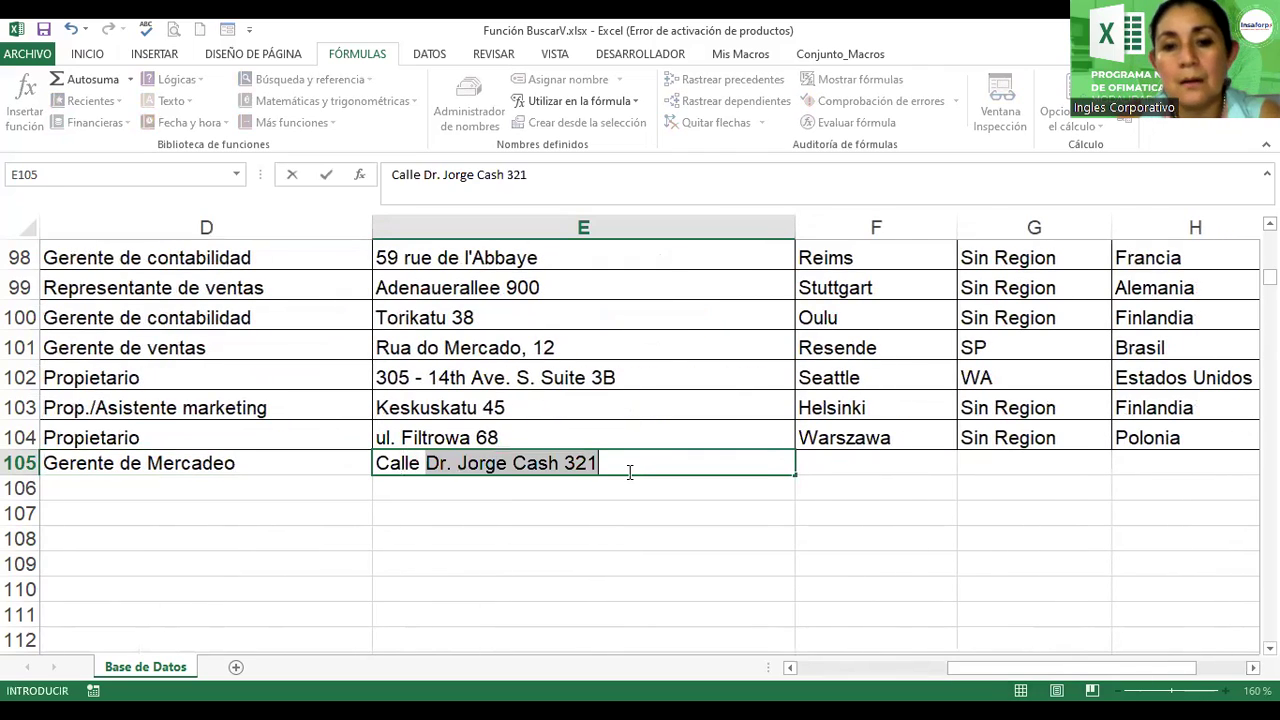
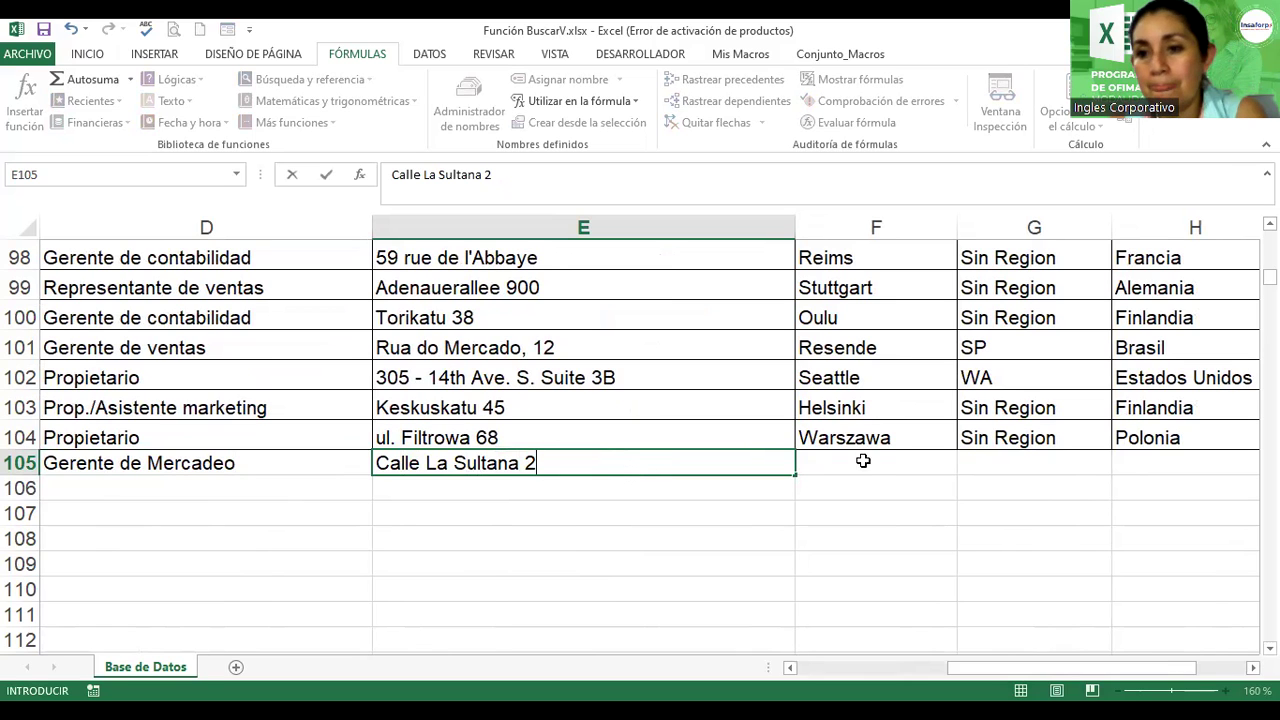
pyautogui.click(848, 462)
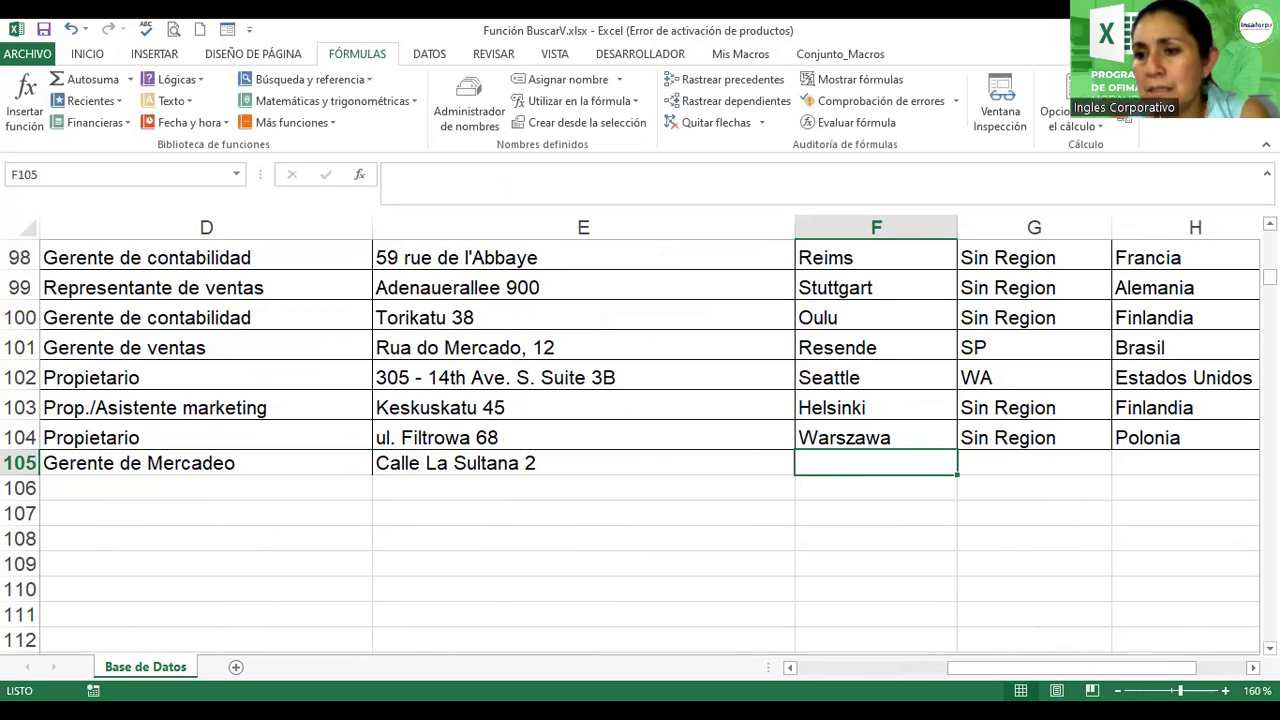
pyautogui.moveTo(1269, 277)
pyautogui.mouseDown()
pyautogui.moveTo(1269, 258)
pyautogui.moveTo(1269, 275)
pyautogui.mouseUp()
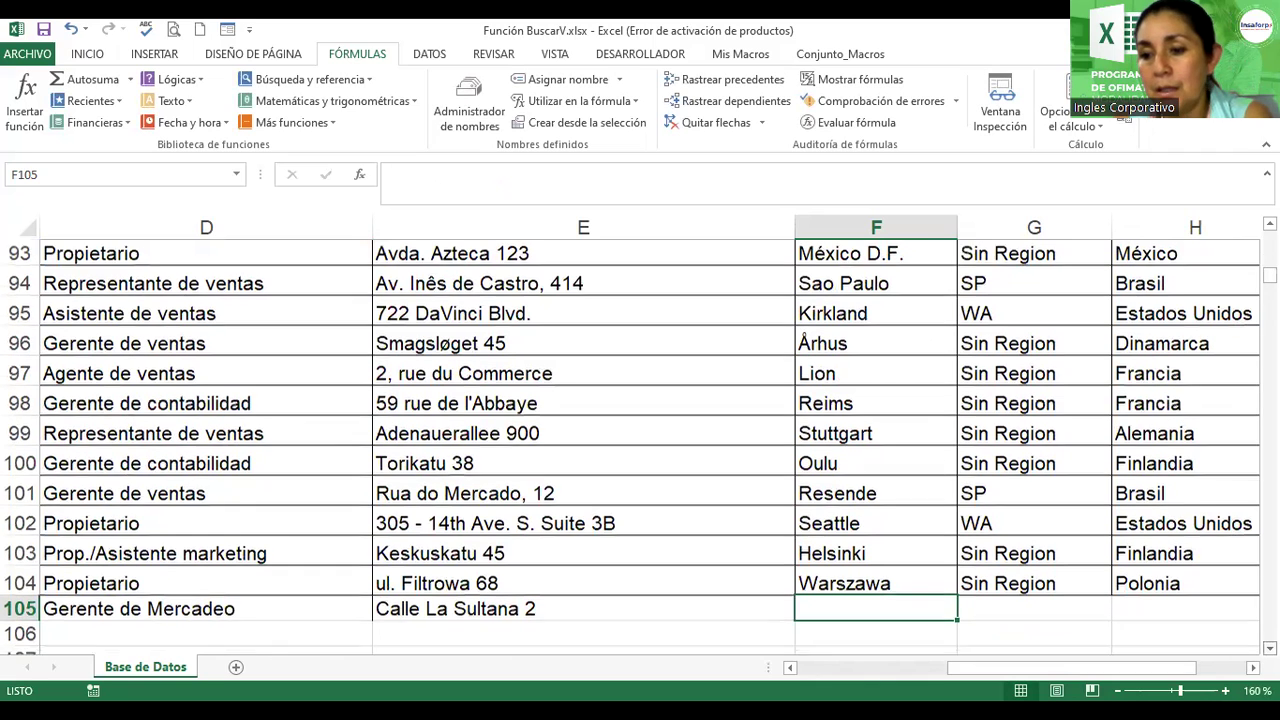
pyautogui.scroll(-1, 872, 528)
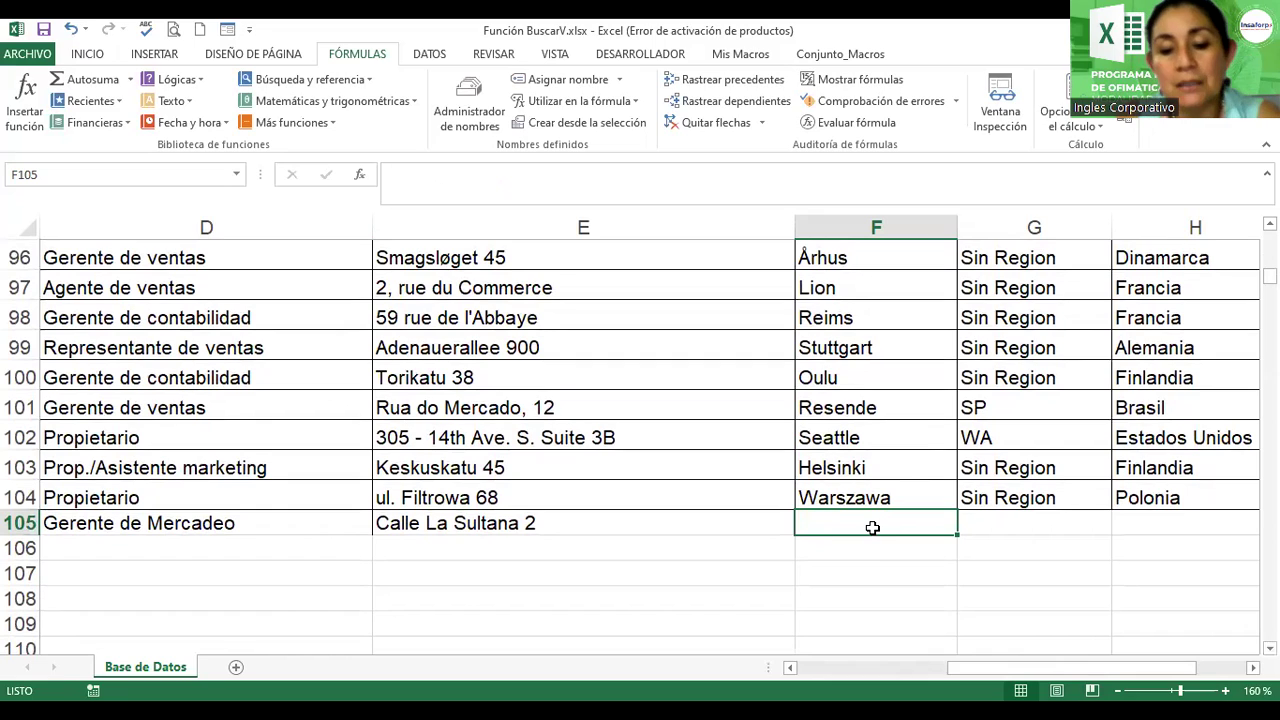
pyautogui.write('Antiguo Cuscatlán')
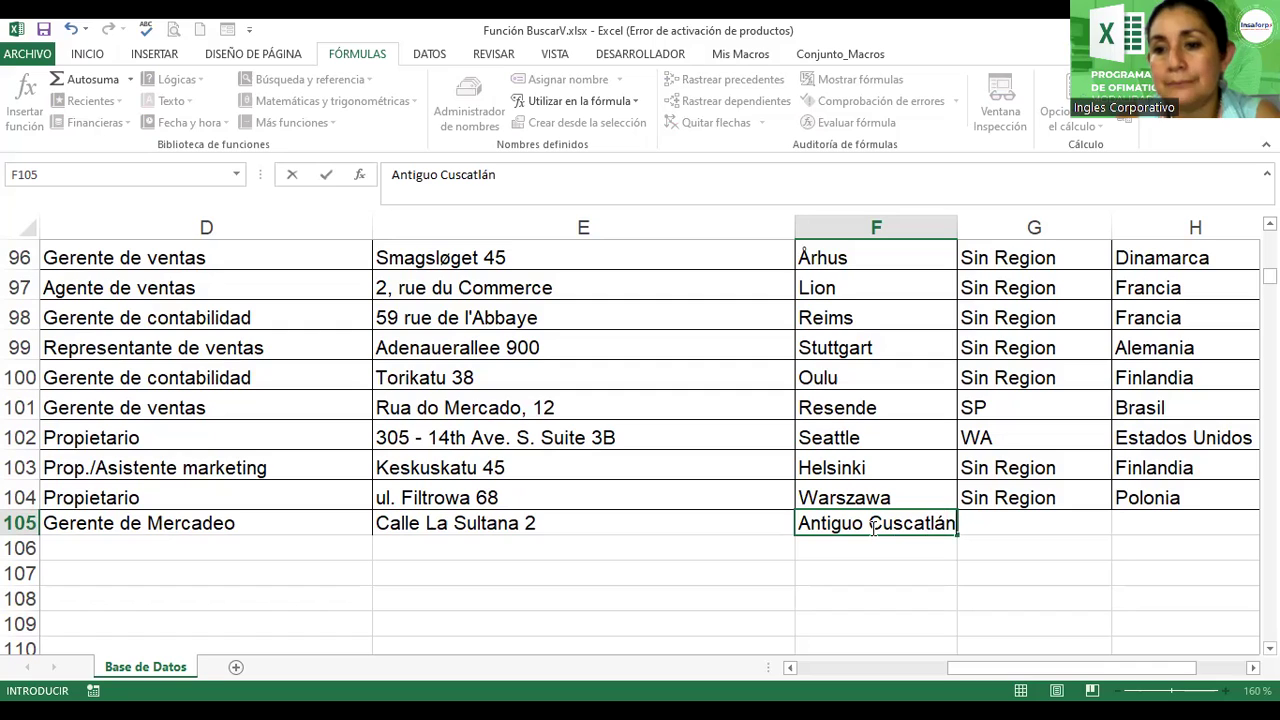
pyautogui.click(983, 530)
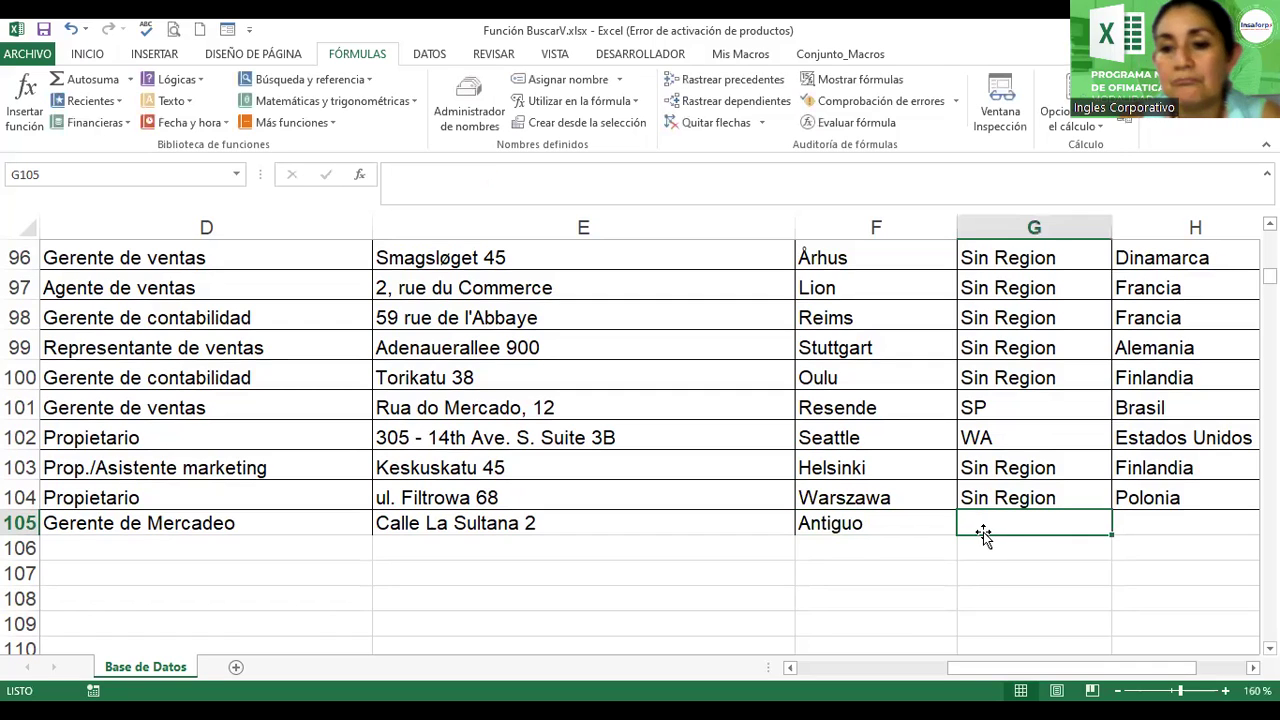
pyautogui.doubleClick(896, 523)
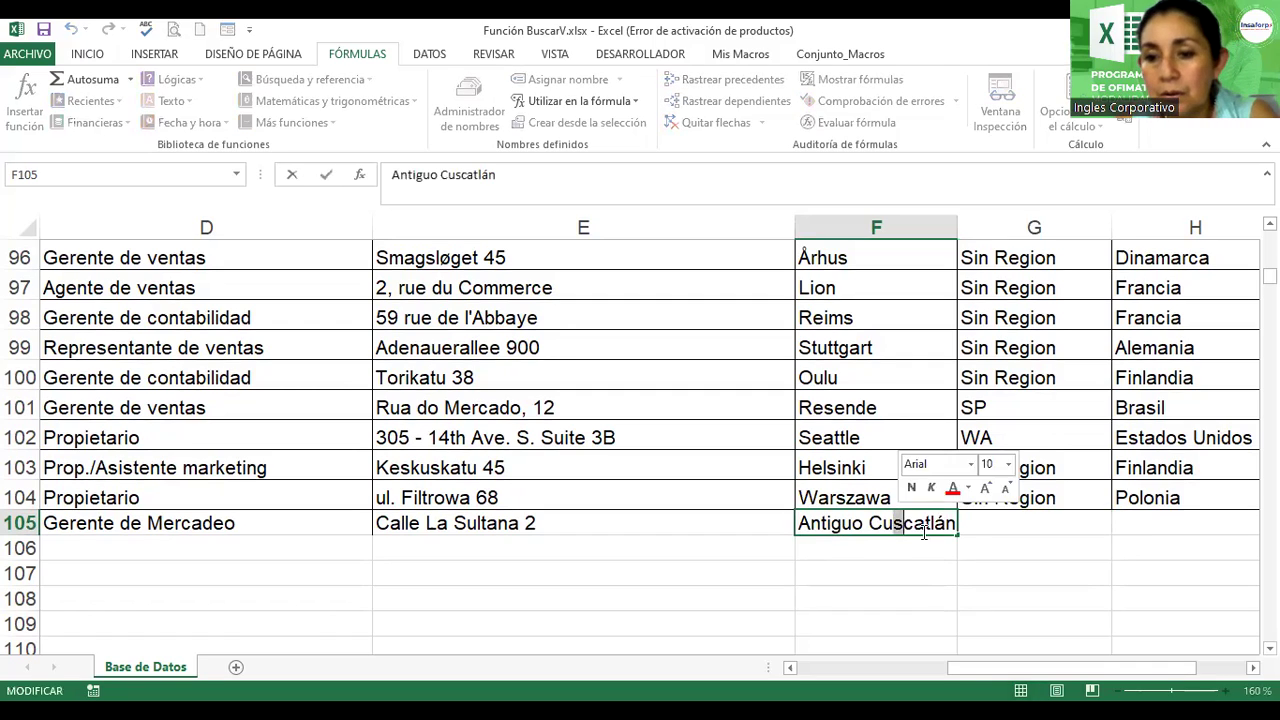
pyautogui.click(1006, 576)
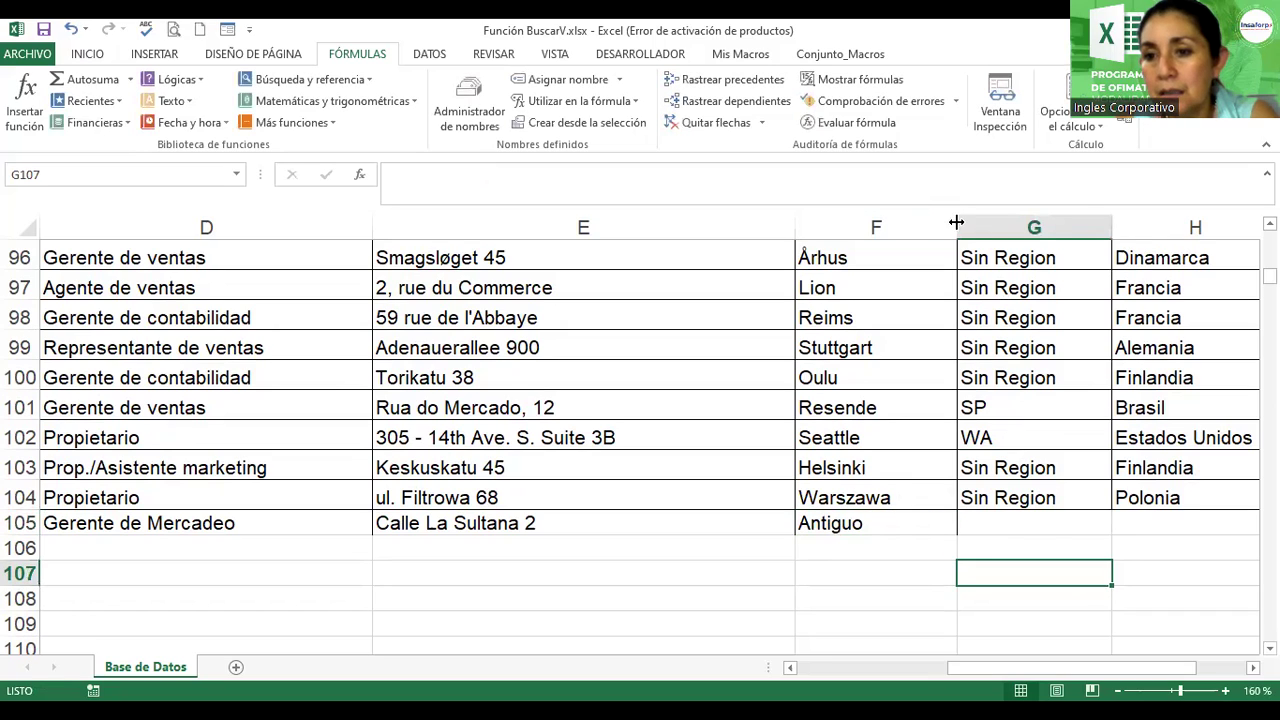
pyautogui.moveTo(956, 222); pyautogui.dragTo(971, 222)
# - Enter Sin Region, El Salvador and the phone number in G105 through I105
pyautogui.click(1033, 514)
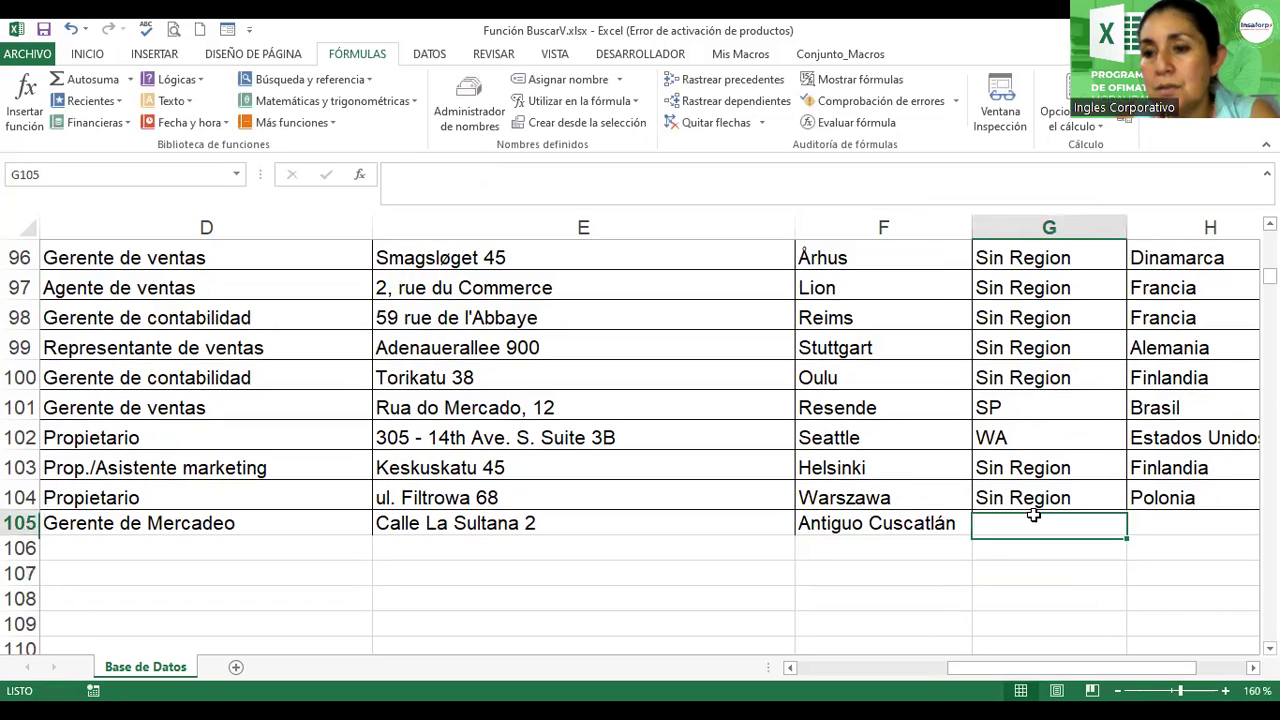
pyautogui.write('Sin')
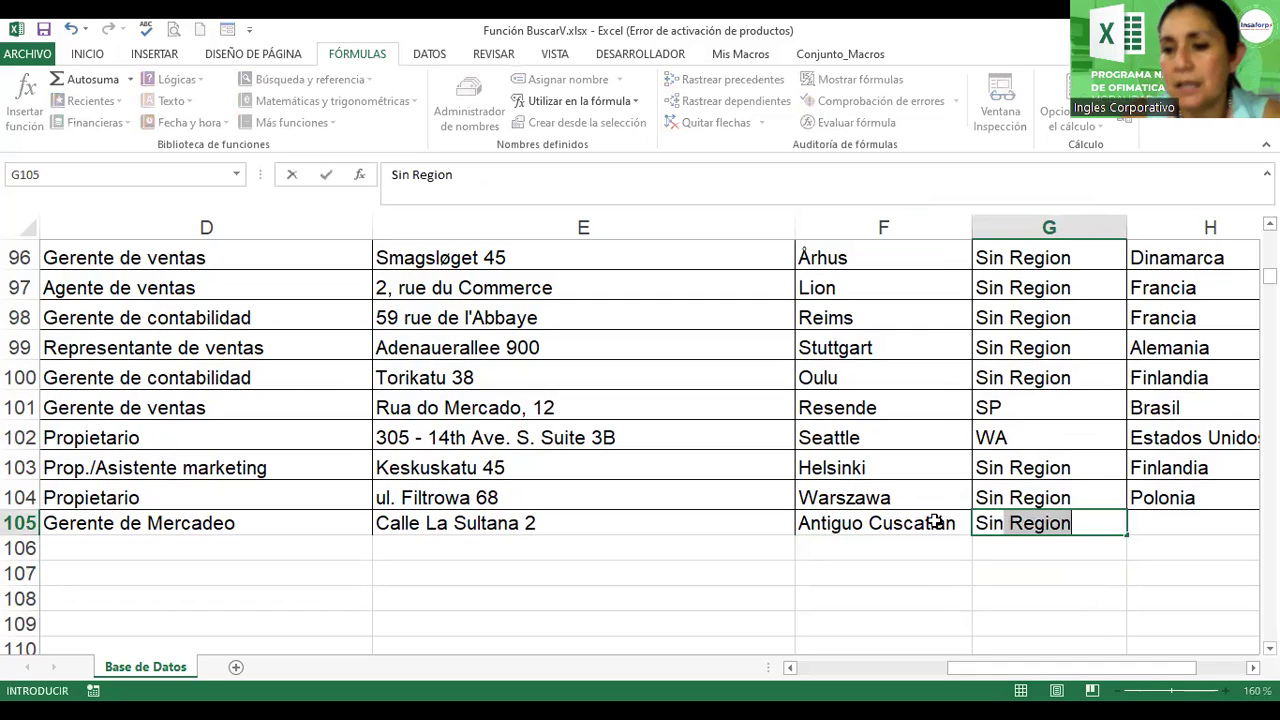
pyautogui.press('Tab')
pyautogui.write('El Salvador')
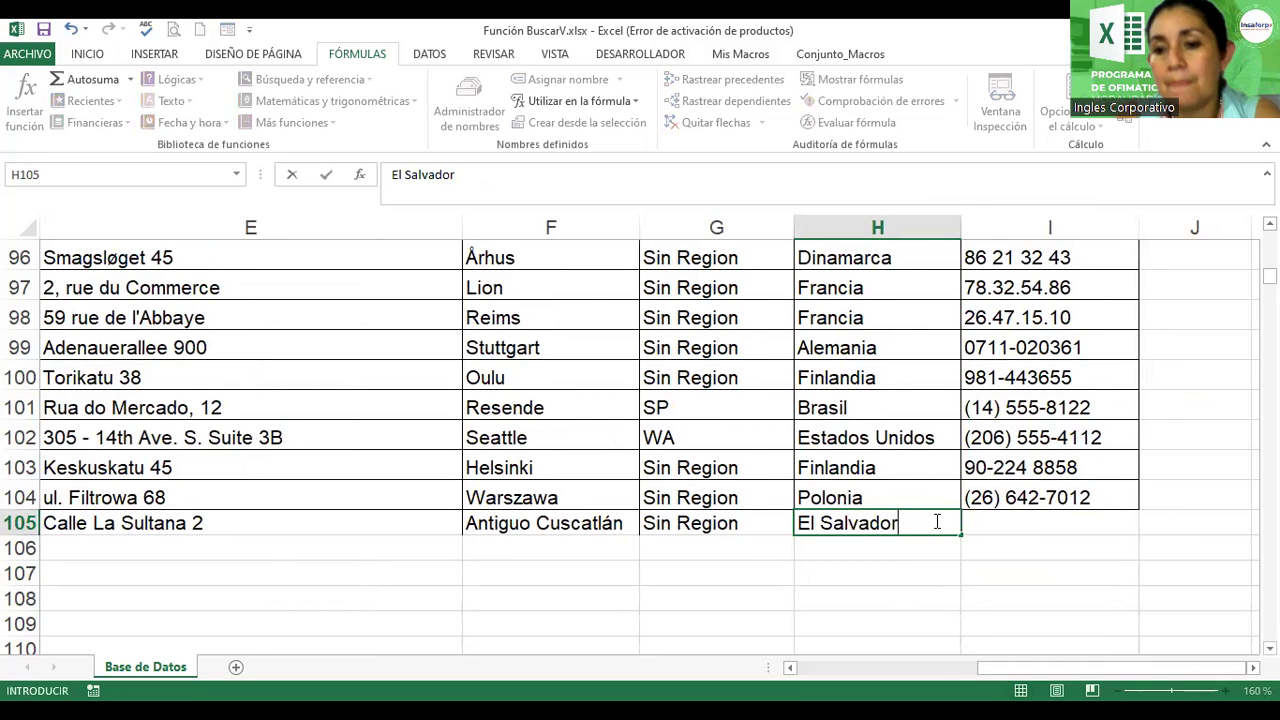
pyautogui.press('Tab')
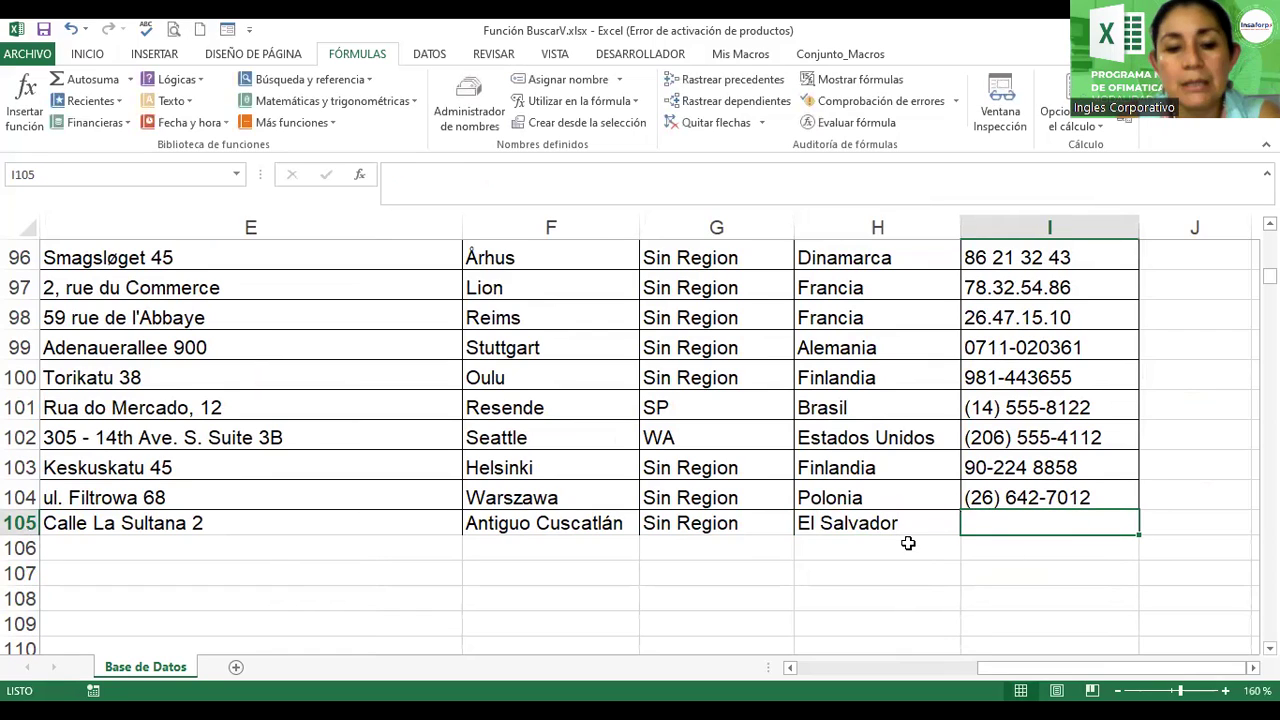
pyautogui.write('22001450')
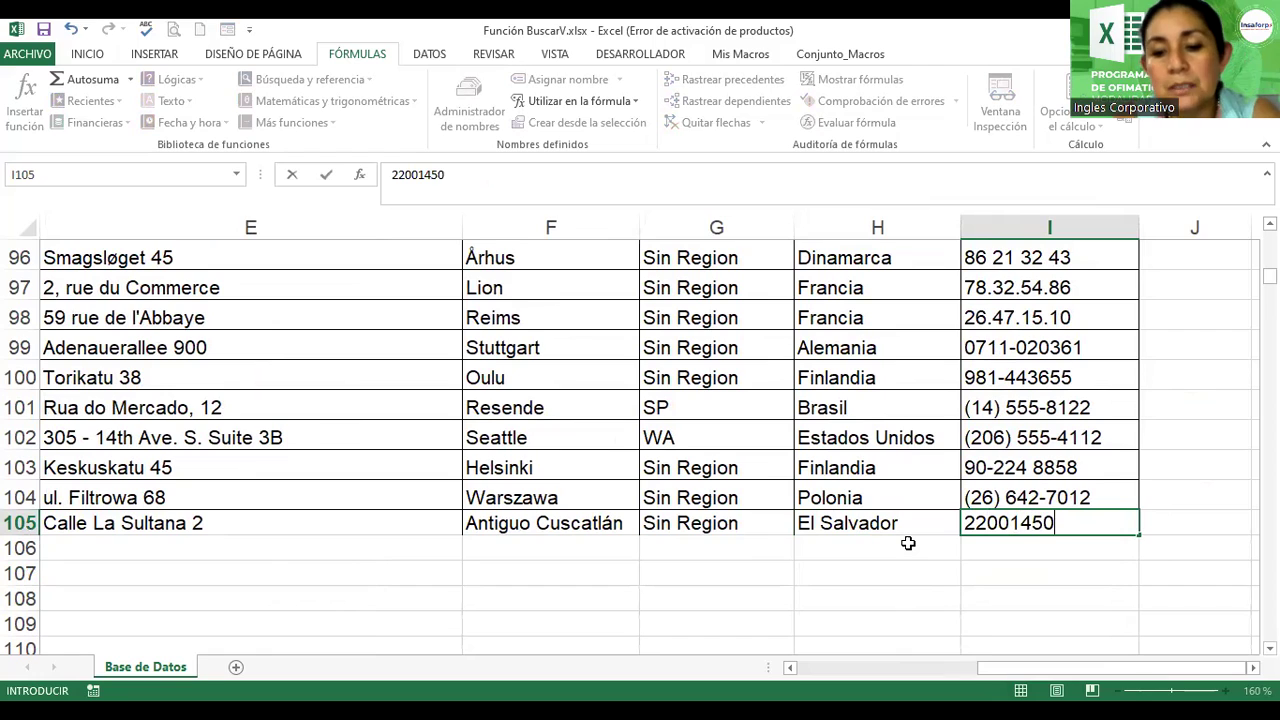
pyautogui.press('Return')
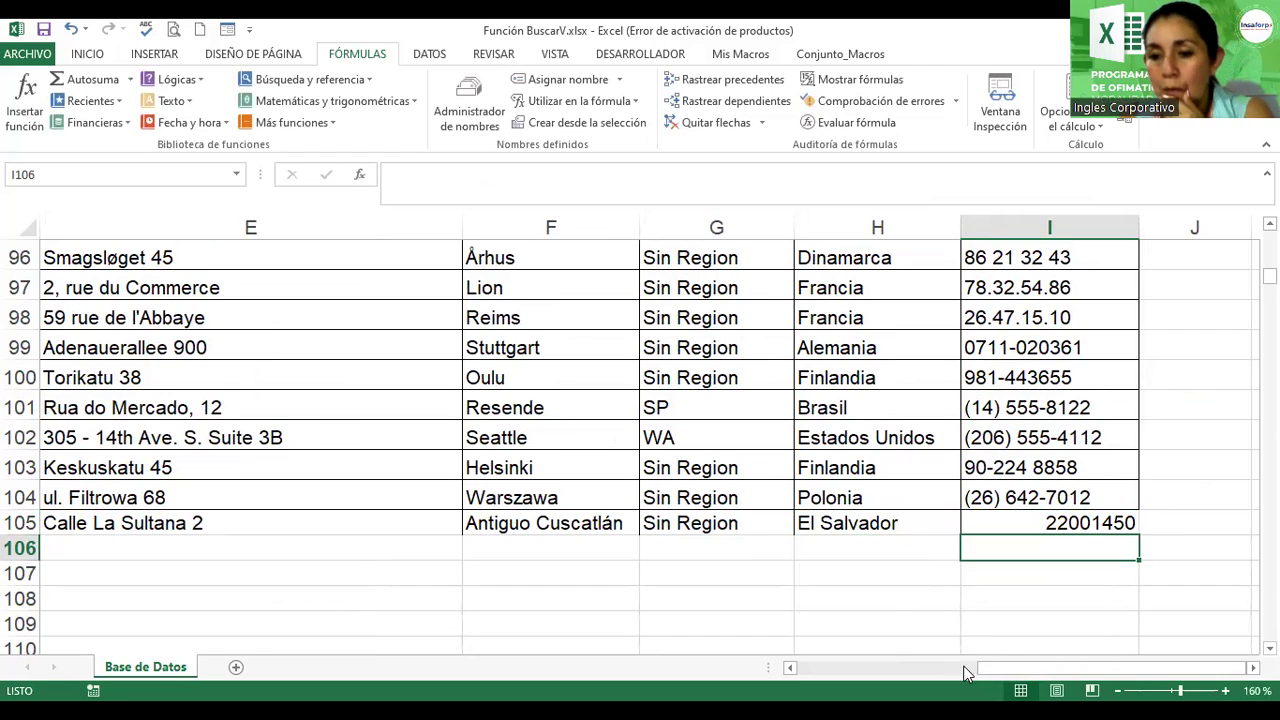
# - Scroll back left and select BASE_CONTACTOS from the Name Box to check its rows
pyautogui.moveTo(990, 670); pyautogui.dragTo(808, 670)
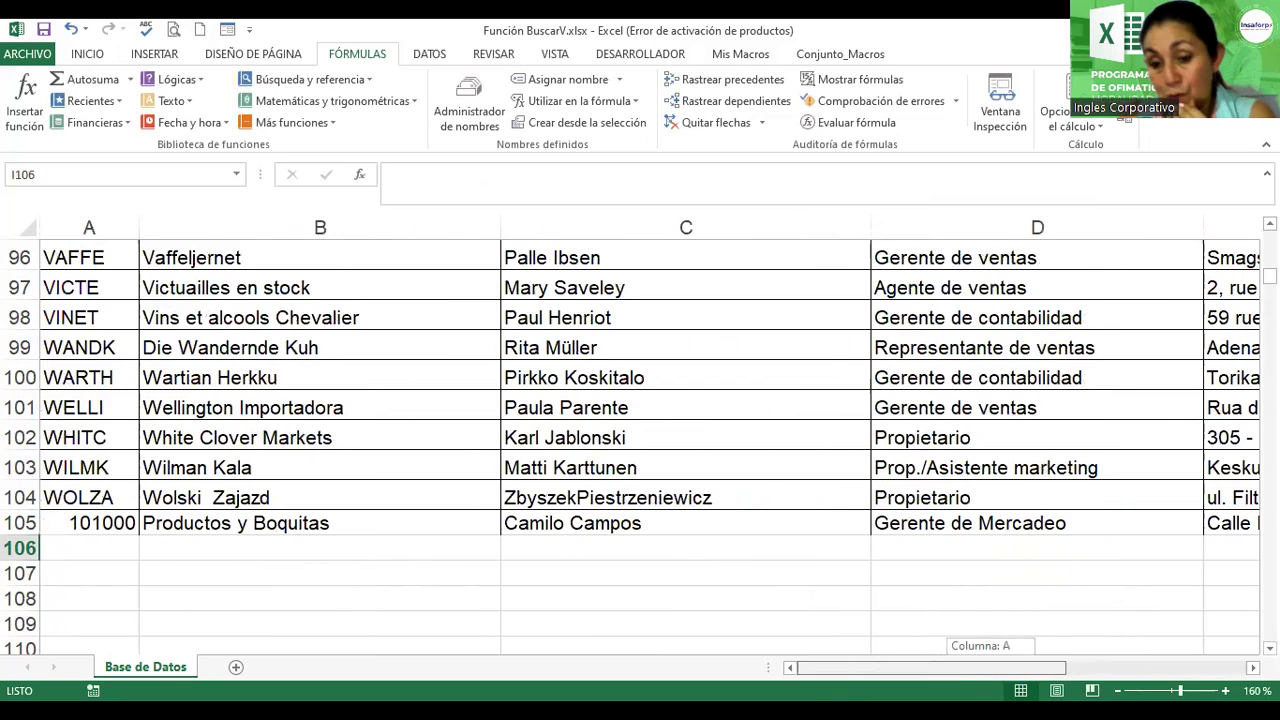
pyautogui.click(237, 178)
pyautogui.click(128, 197)
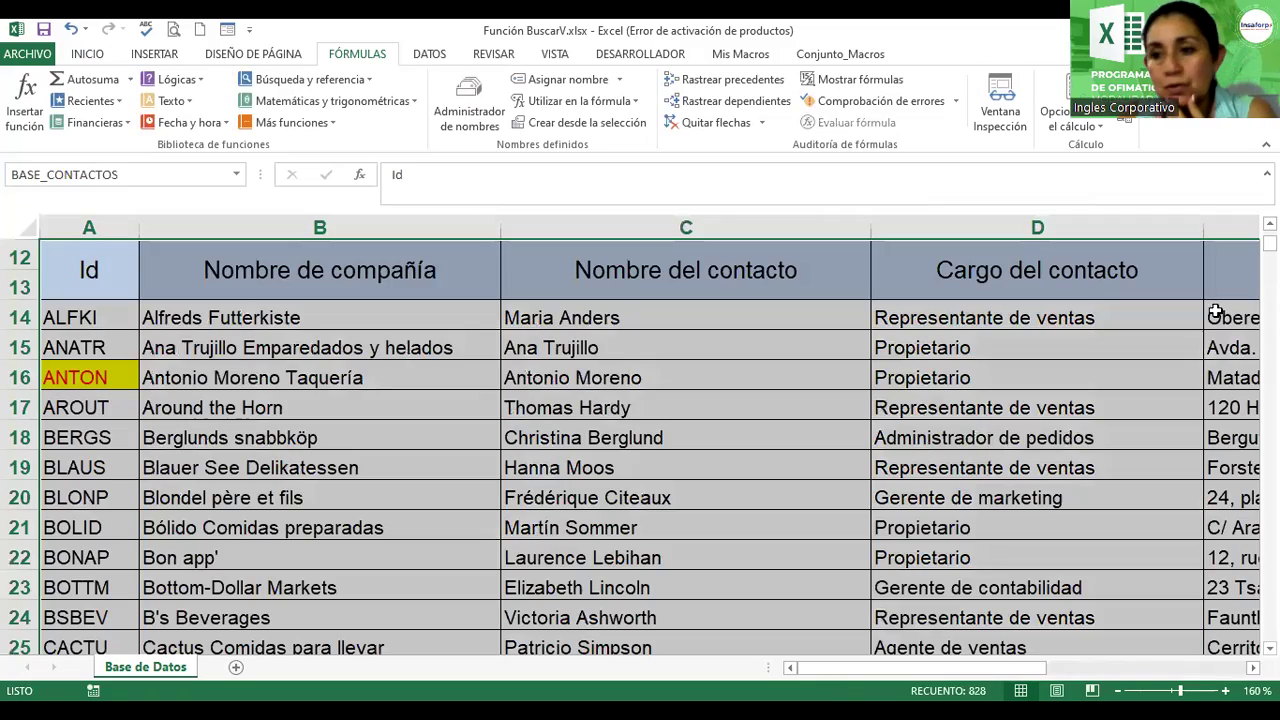
pyautogui.scroll(-1, 650, 440)
pyautogui.scroll(-1, 650, 440)
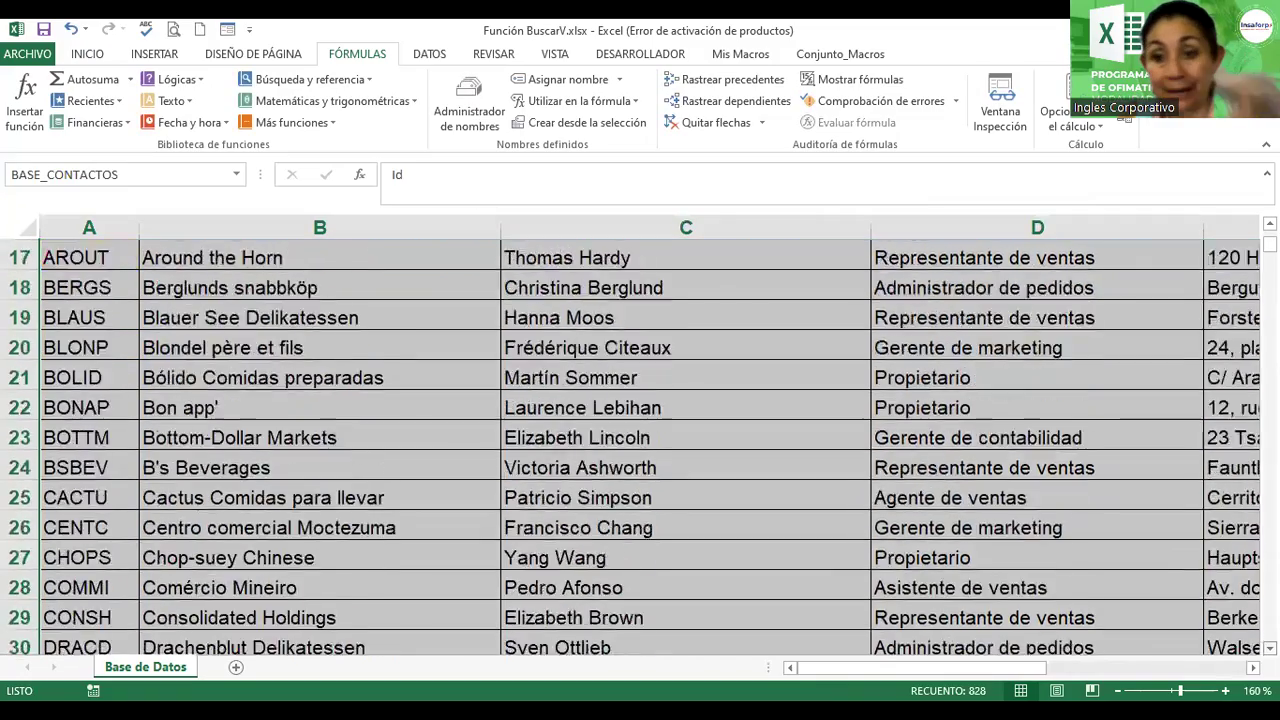
pyautogui.scroll(-3, 650, 440)
pyautogui.scroll(-2, 650, 440)
pyautogui.scroll(-3, 650, 440)
pyautogui.scroll(-3, 650, 440)
pyautogui.scroll(-3, 650, 440)
pyautogui.scroll(-2, 650, 440)
pyautogui.scroll(-3, 650, 440)
pyautogui.scroll(-2, 650, 440)
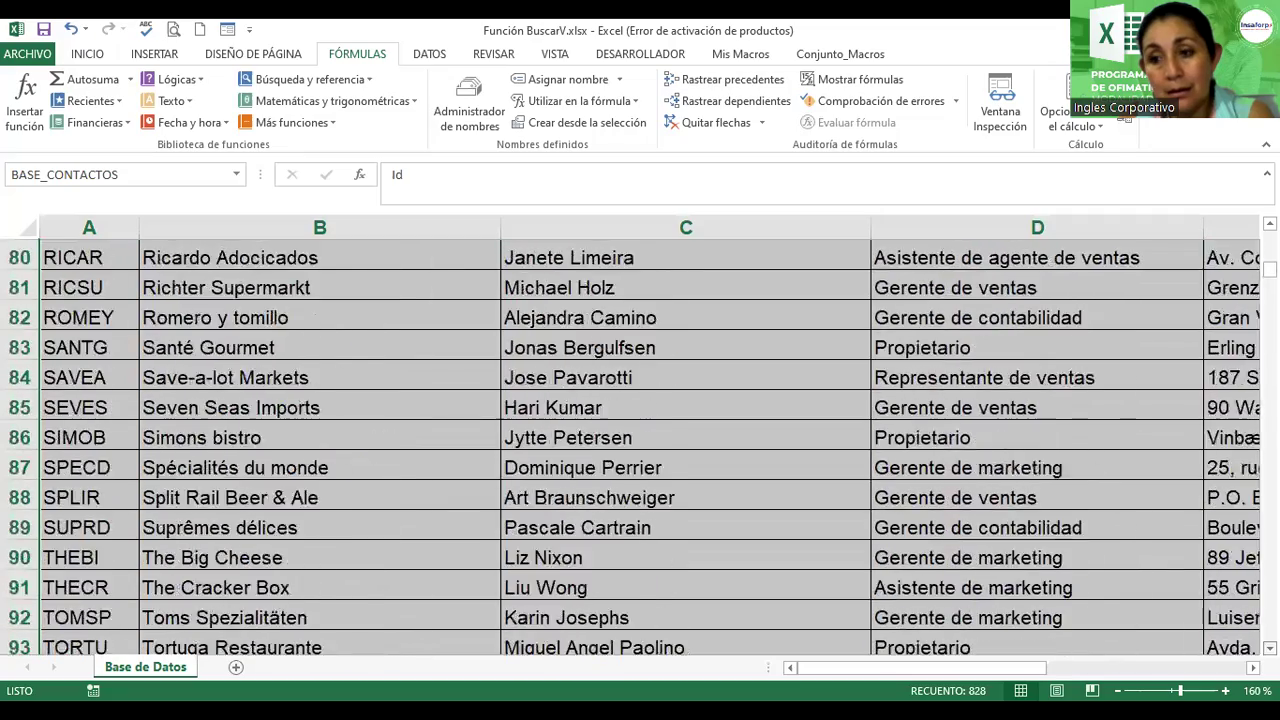
pyautogui.scroll(-3, 650, 440)
pyautogui.scroll(-3, 650, 440)
pyautogui.scroll(-1, 650, 440)
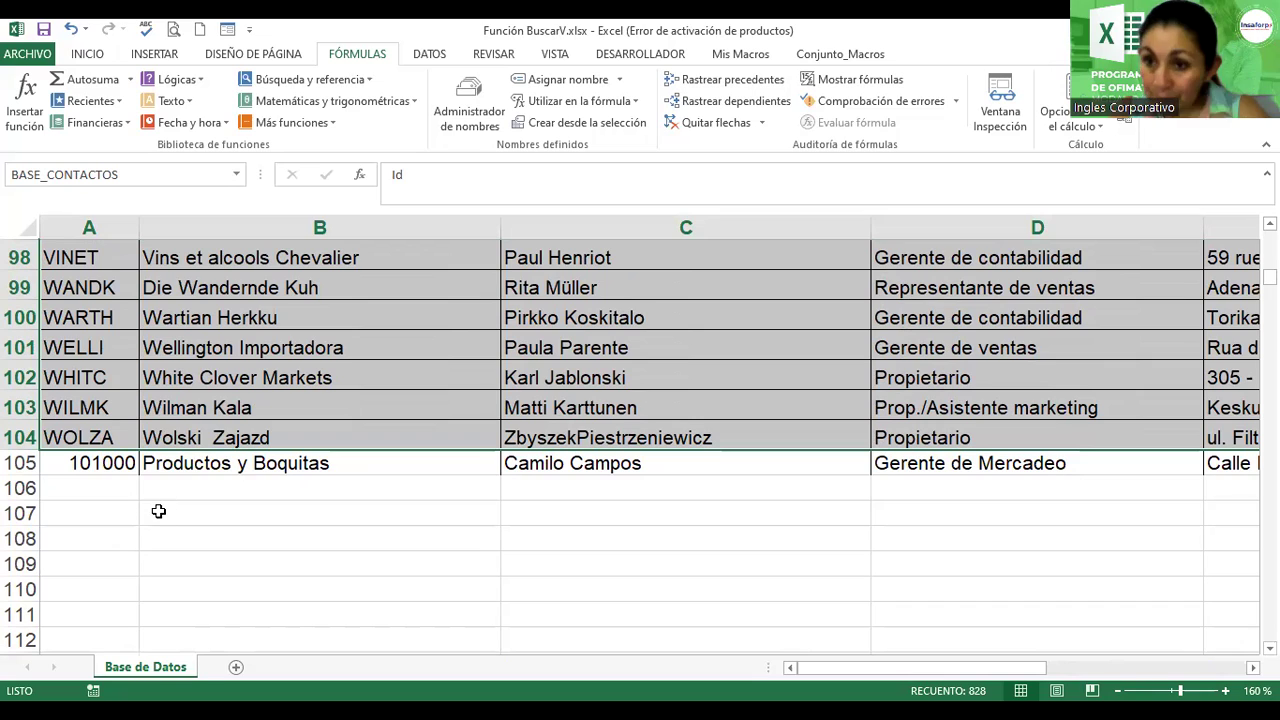
# - Open the Name Manager from Fórmulas and start editing the BASE_CONTACTOS name
pyautogui.click(471, 100)
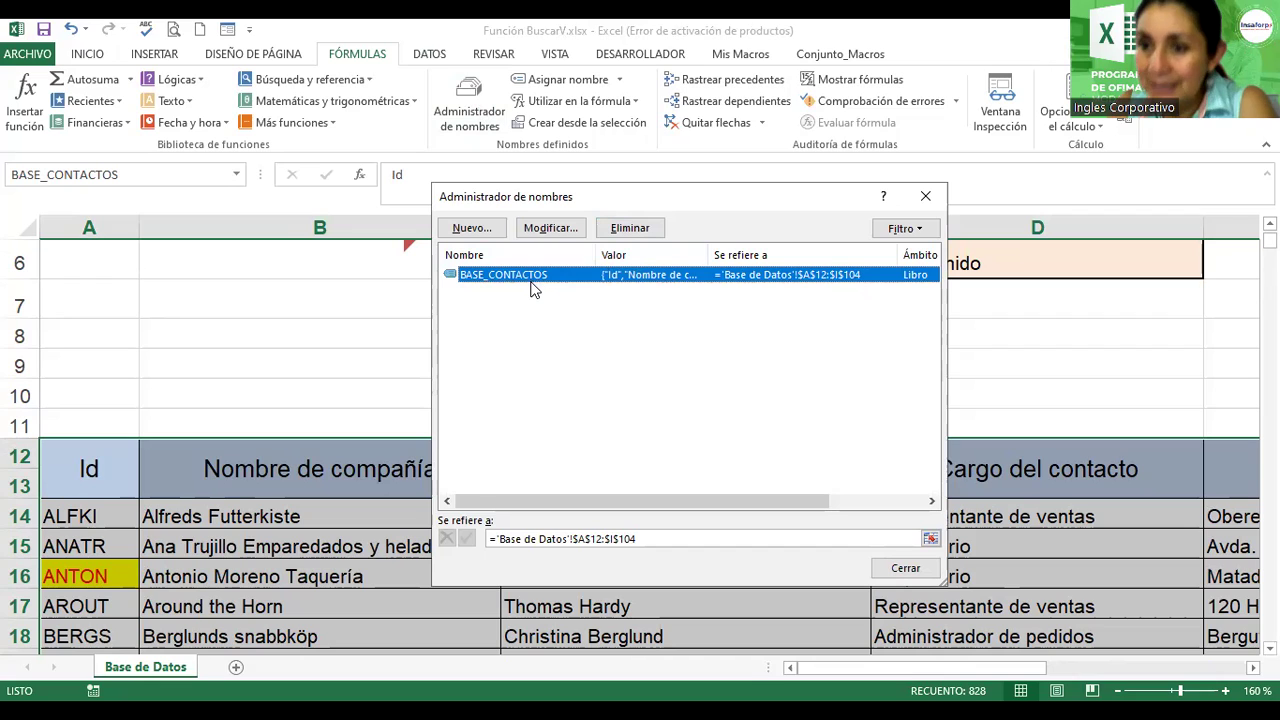
pyautogui.click(564, 226)
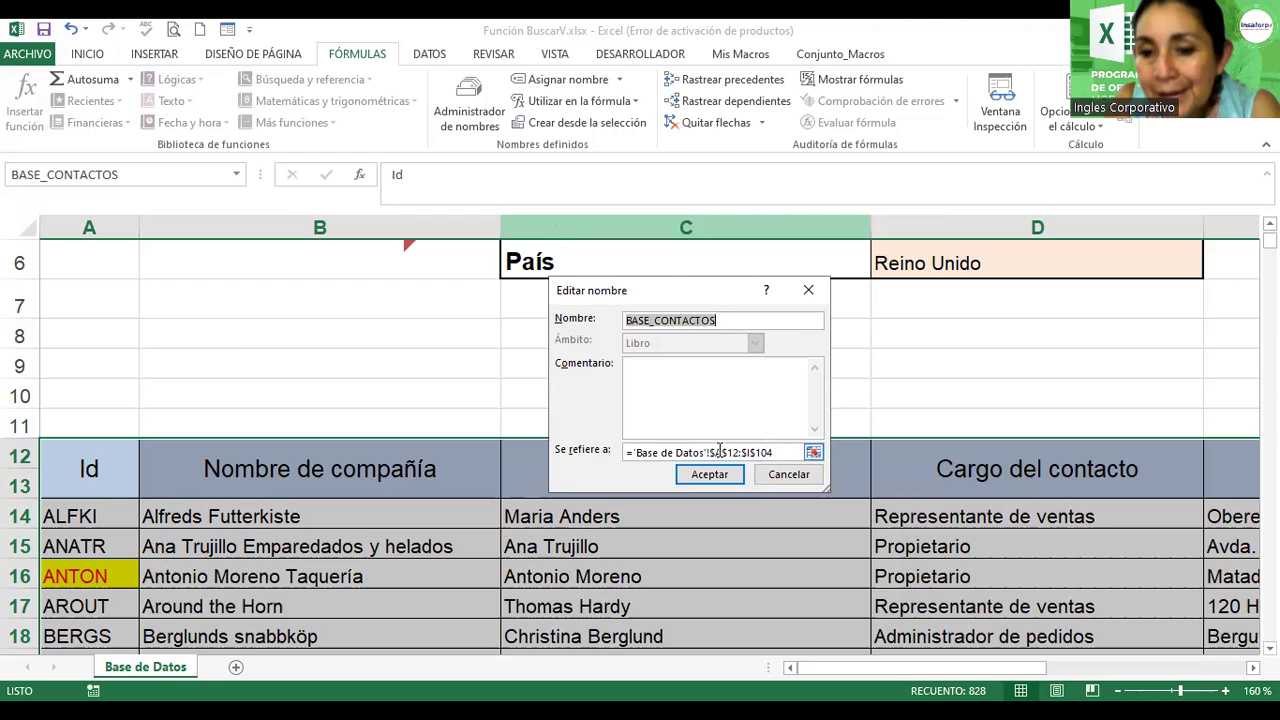
# - Replace the name BASE_CONTACTOS with Contactos_Empresas in the Edit Name dialog
pyautogui.click(723, 319)
pyautogui.press('BackSpace')
pyautogui.press('BackSpace')
pyautogui.press('BackSpace')
pyautogui.press('BackSpace')
pyautogui.press('BackSpace')
pyautogui.press('BackSpace')
pyautogui.press('BackSpace')
pyautogui.press('BackSpace')
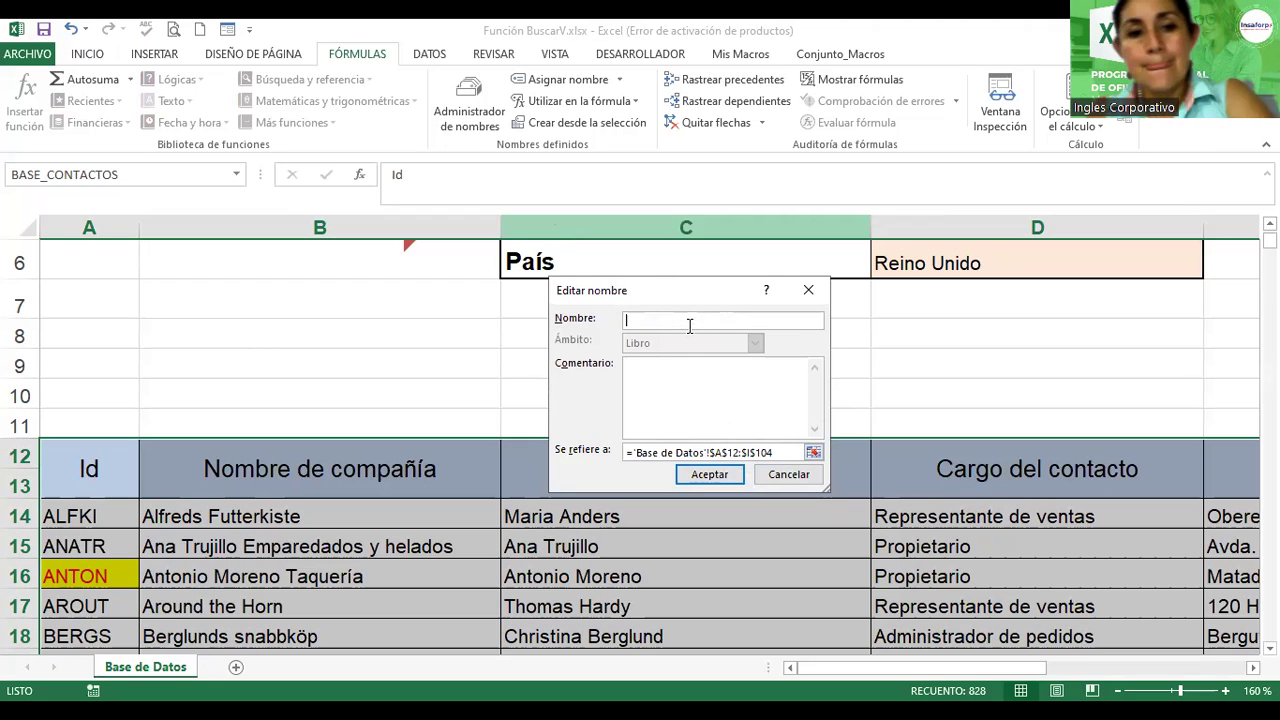
pyautogui.write('Contacos')
pyautogui.press('BackSpace')
pyautogui.press('BackSpace')
pyautogui.write('tos_emp')
pyautogui.press('BackSpace')
pyautogui.press('BackSpace')
pyautogui.press('BackSpace')
pyautogui.write('Empresas')
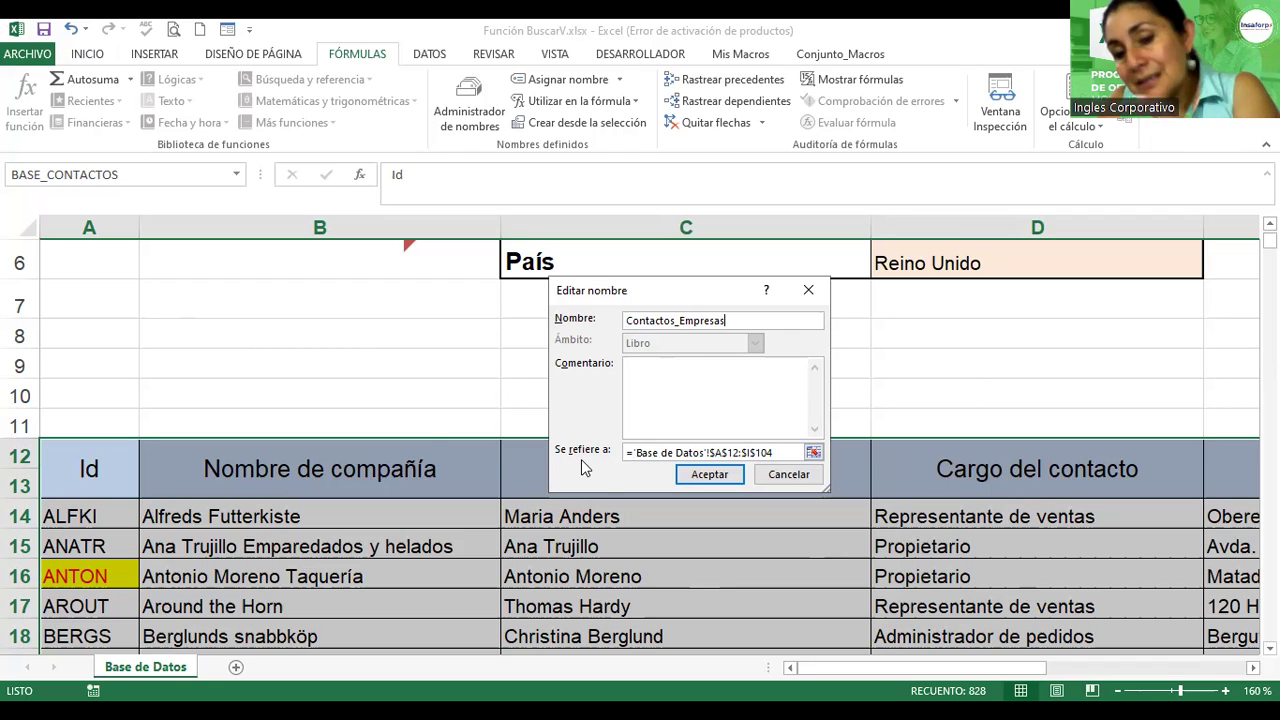
# - Reselect the range on the Base de Datos sheet, extending it from row 104 to row 105
pyautogui.click(814, 453)
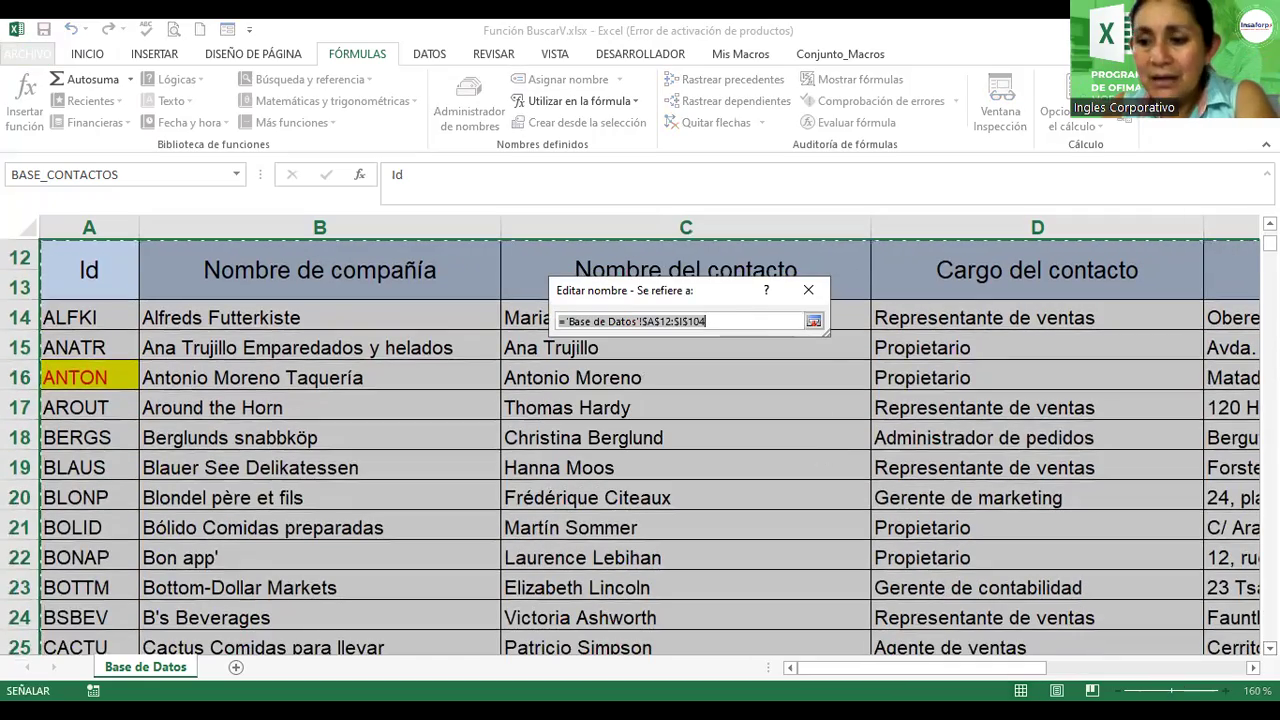
pyautogui.scroll(-1, 650, 450)
pyautogui.scroll(-1, 650, 450)
pyautogui.scroll(-3, 650, 450)
pyautogui.scroll(-3, 650, 450)
pyautogui.scroll(-3, 650, 450)
pyautogui.scroll(-2, 650, 450)
pyautogui.scroll(-3, 650, 450)
pyautogui.scroll(-2, 650, 450)
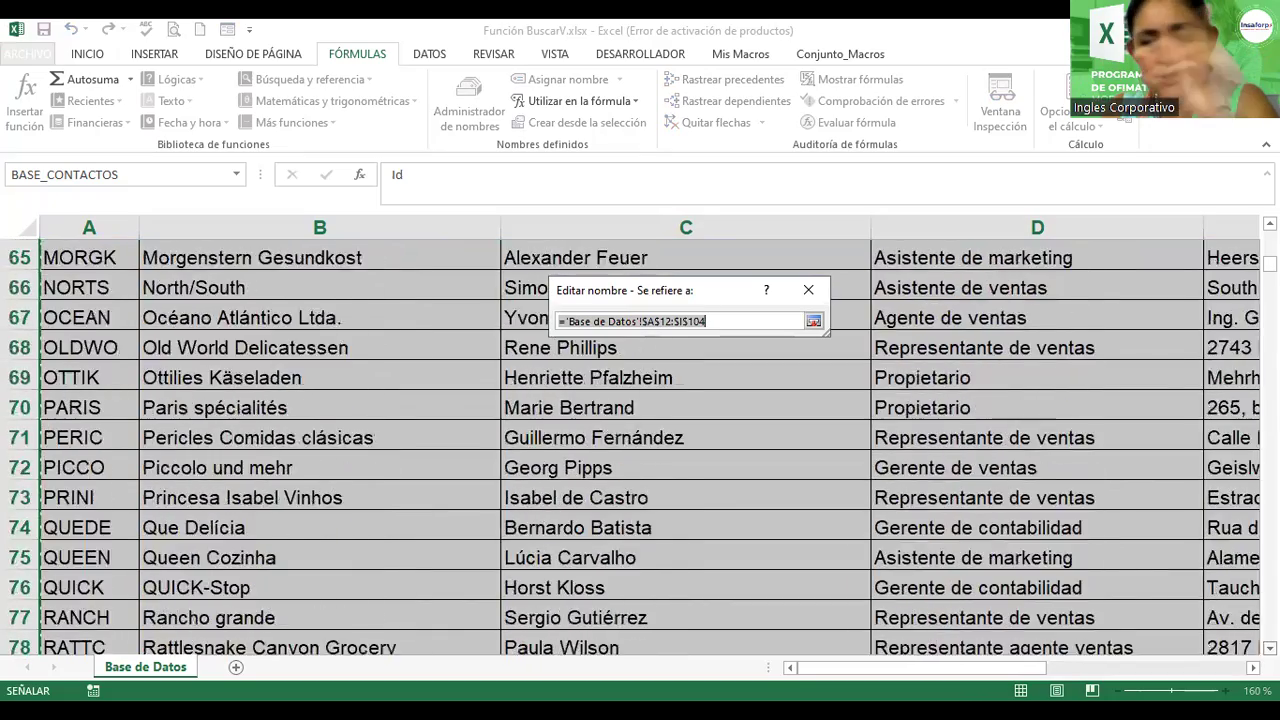
pyautogui.scroll(-3, 650, 450)
pyautogui.scroll(-3, 650, 450)
pyautogui.scroll(-3, 650, 450)
pyautogui.scroll(-3, 650, 450)
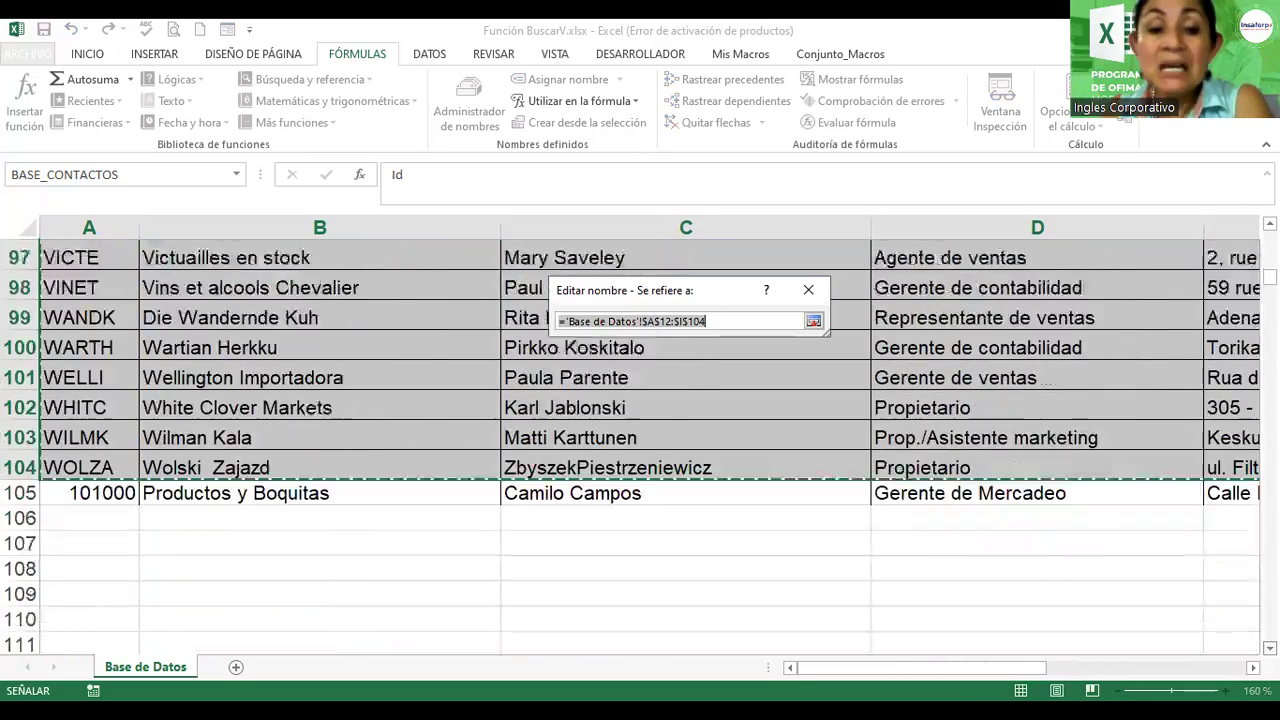
pyautogui.scroll(-1, 650, 450)
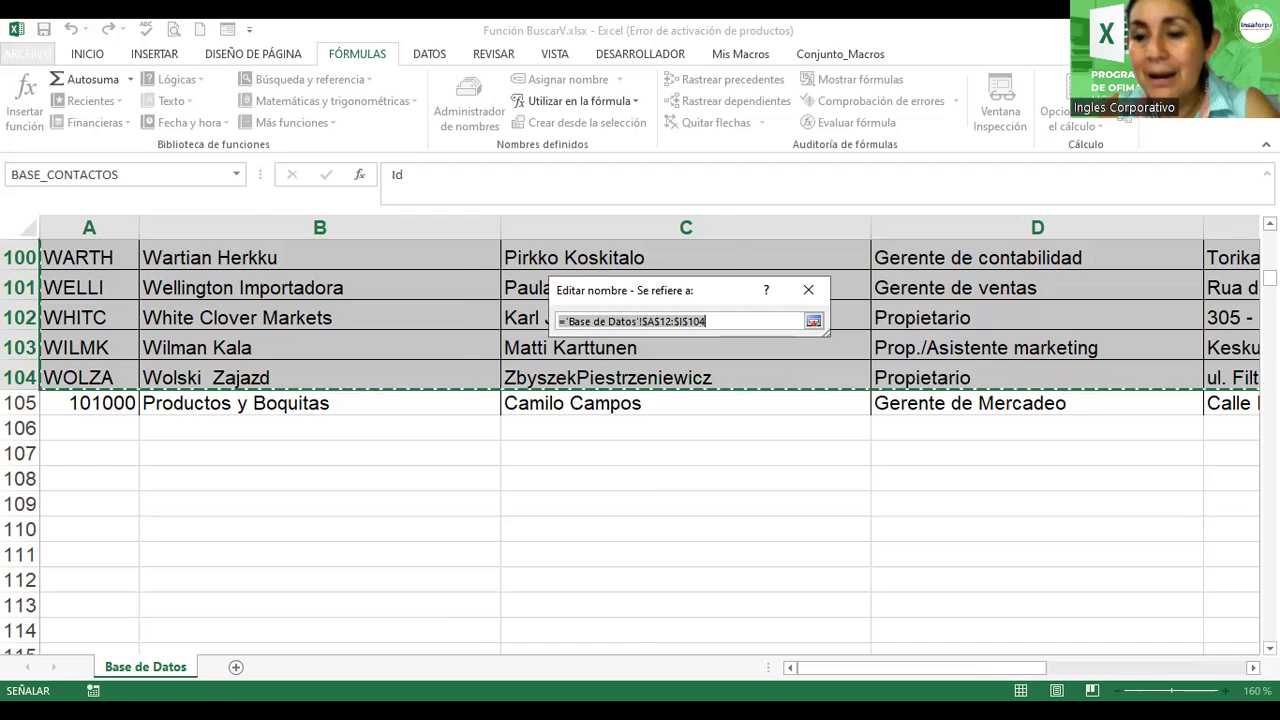
pyautogui.hotkey('shift', 'Down')
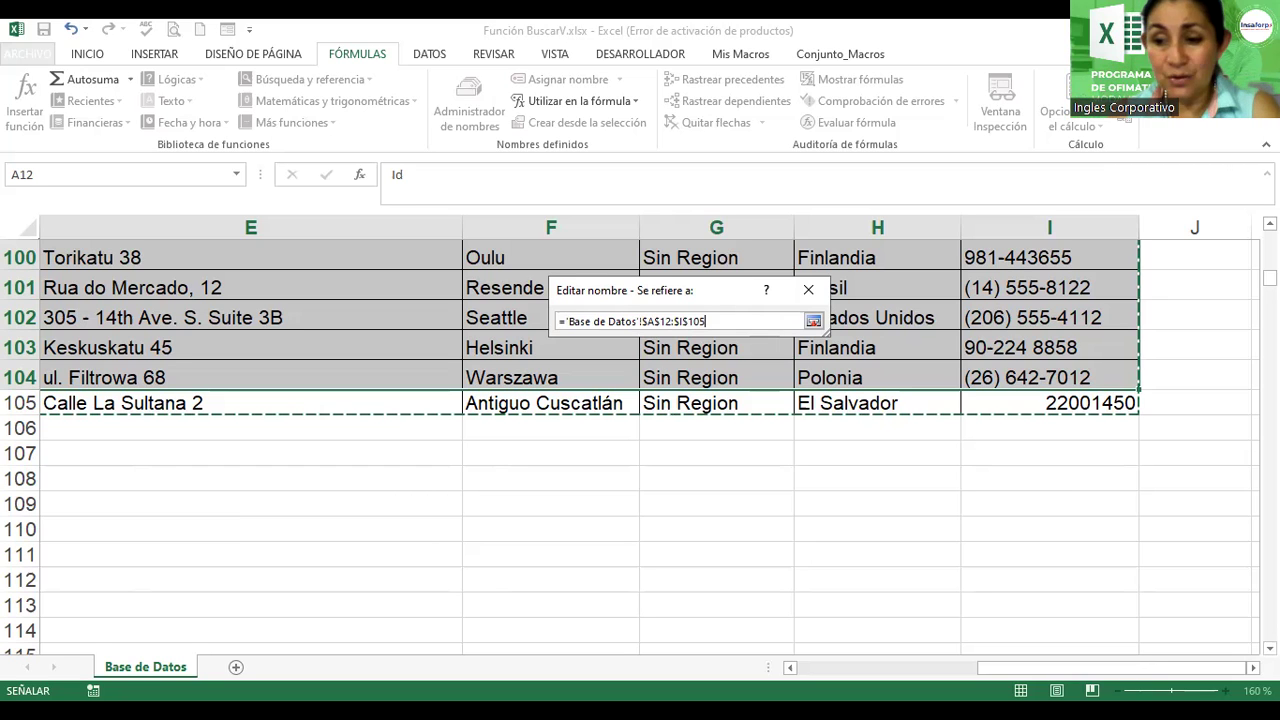
# - Extend the reference to 'Base de Datos'!$A$12:$I$120 and return to the full Edit Name dialog
pyautogui.scroll(-1, 630, 447)
pyautogui.scroll(-1, 630, 447)
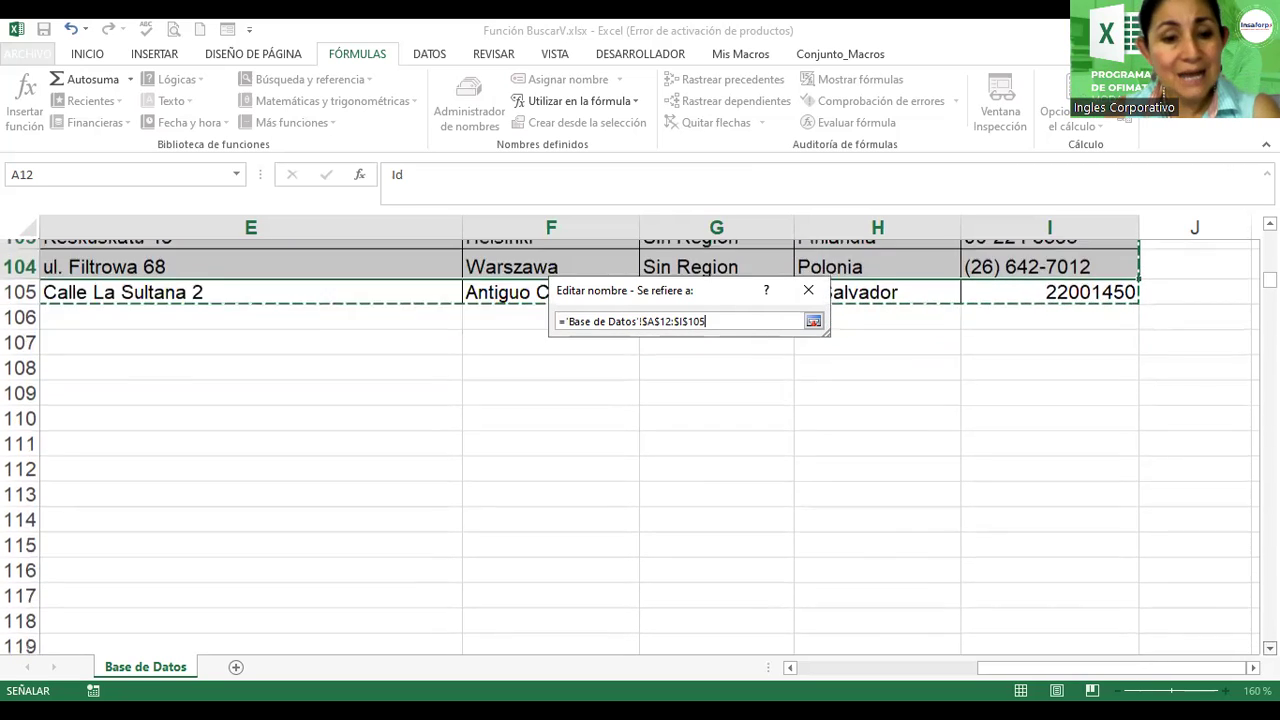
pyautogui.scroll(-1, 630, 447)
pyautogui.scroll(-1, 630, 447)
pyautogui.scroll(-3, 630, 447)
pyautogui.scroll(-2, 630, 447)
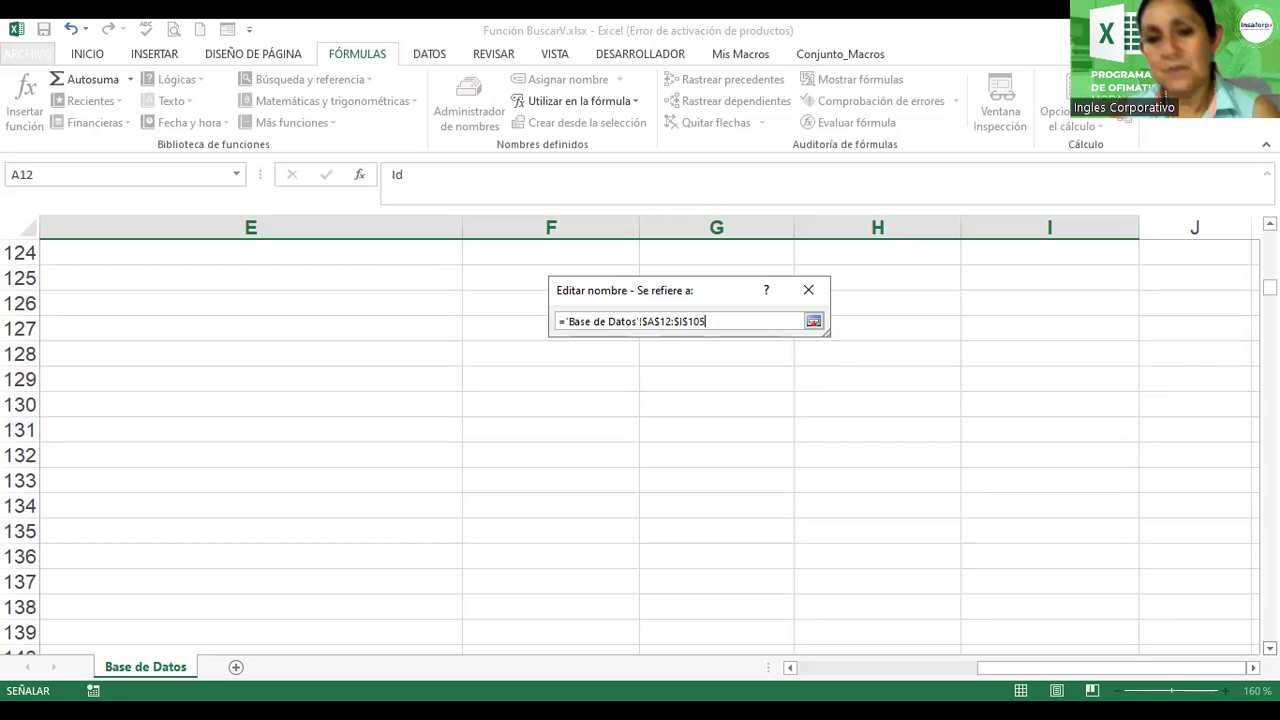
pyautogui.click(1269, 648)
pyautogui.click(1269, 223)
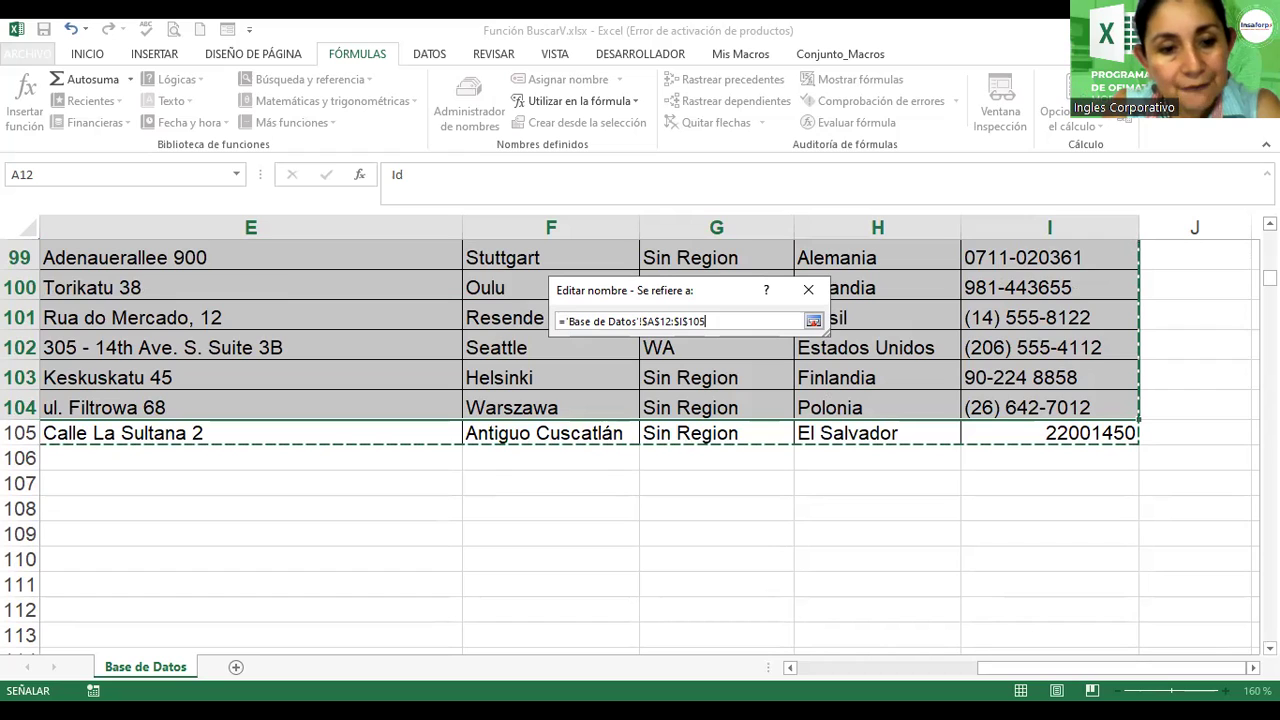
pyautogui.hotkey('shift', 'Down')
pyautogui.hotkey('shift', 'Down')
pyautogui.hotkey('shift', 'Down')
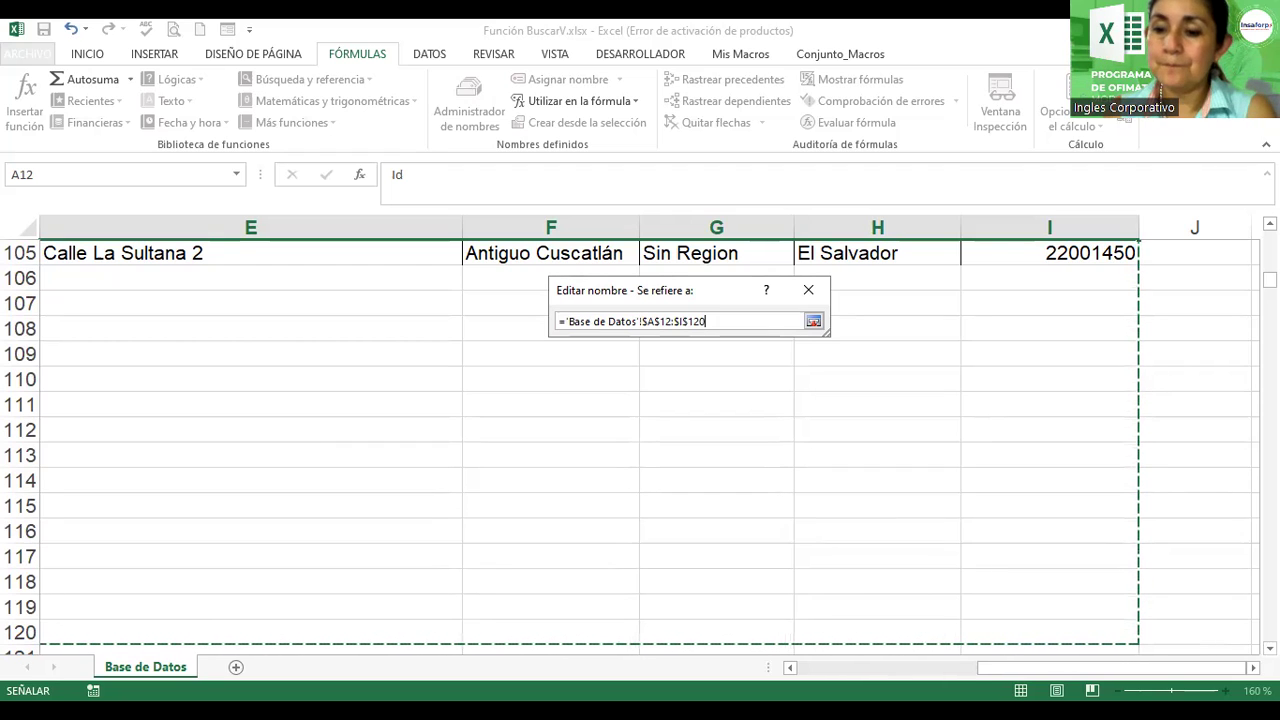
pyautogui.click(813, 323)
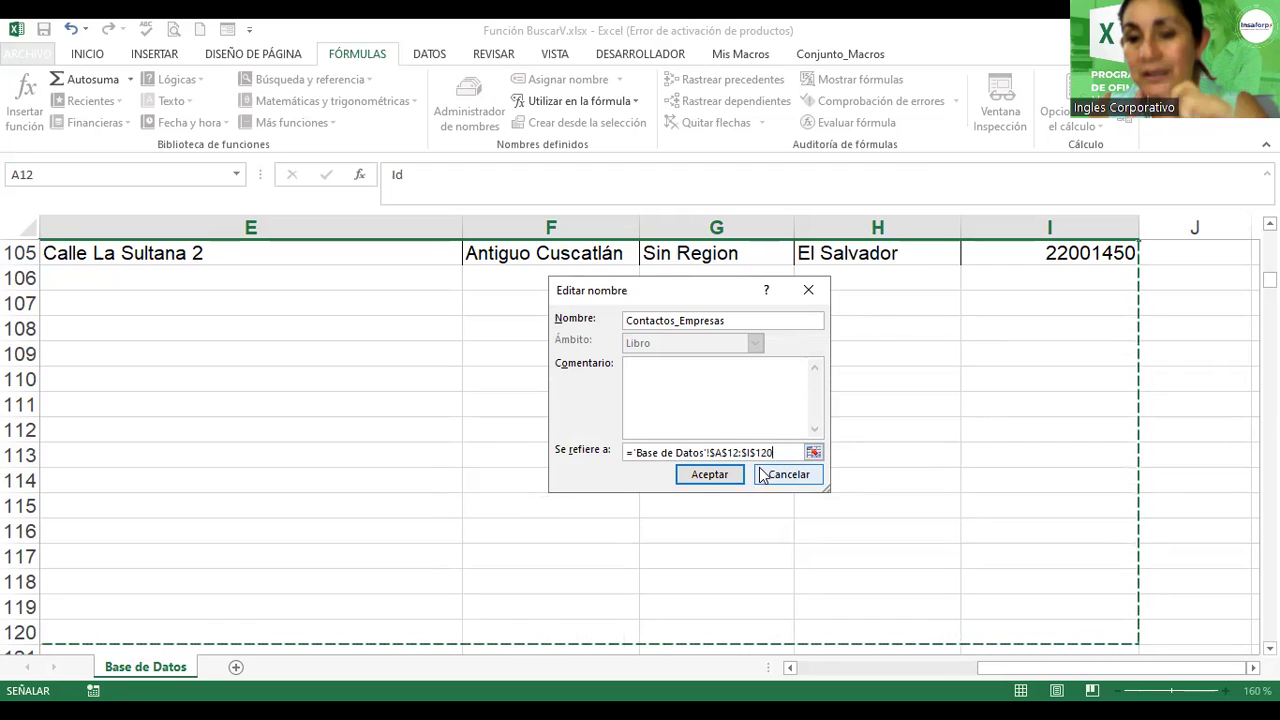
# - Accept the renamed Contactos_Empresas range, close the Name Manager and select cell H15
pyautogui.click(731, 478)
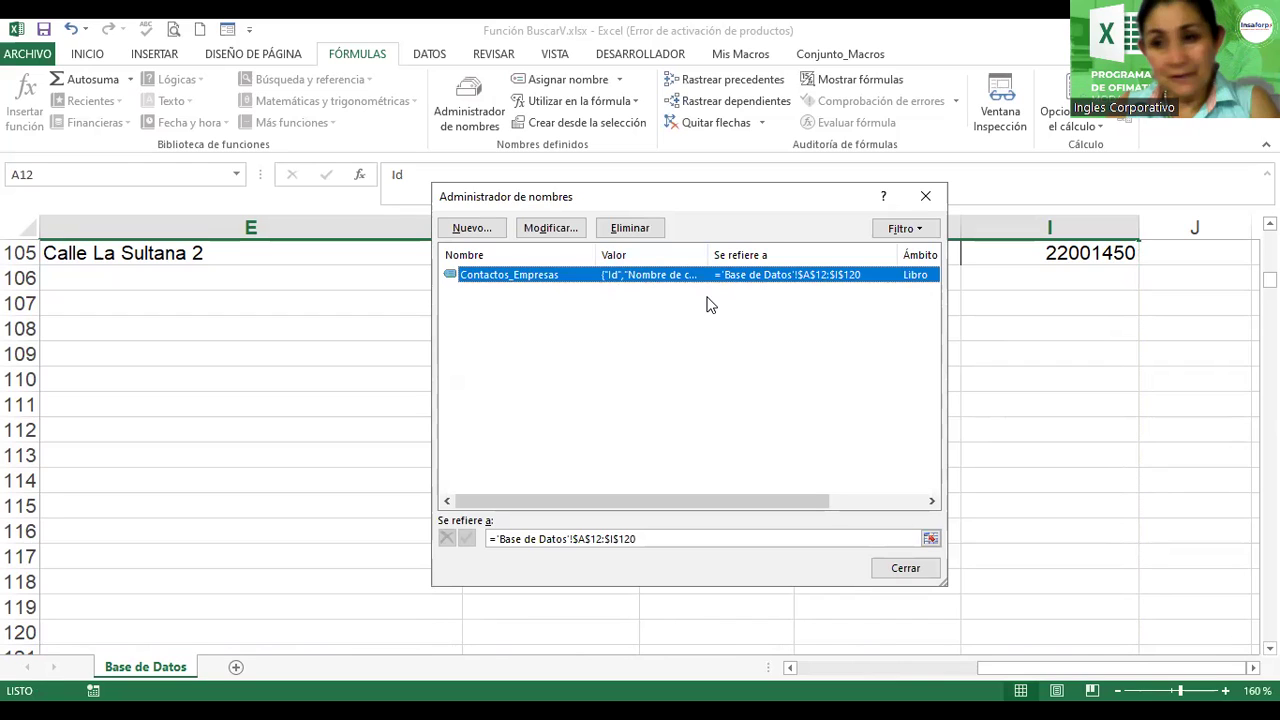
pyautogui.click(905, 568)
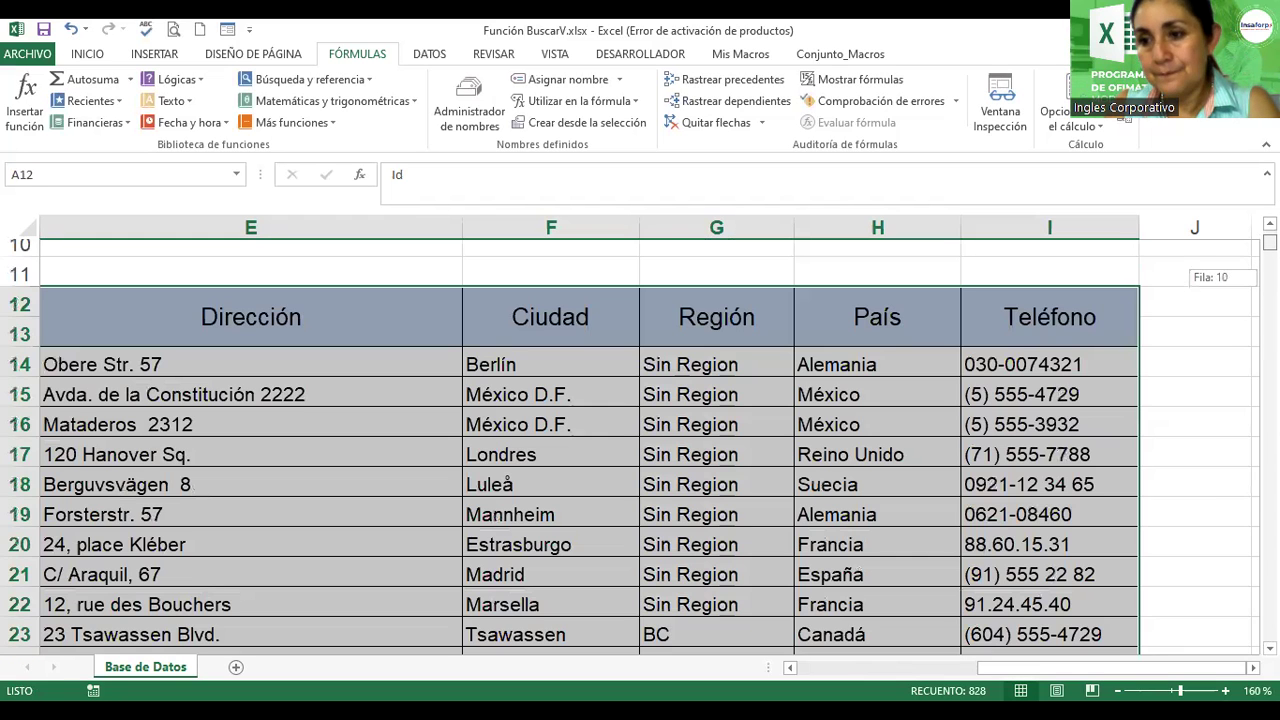
pyautogui.click(808, 397)
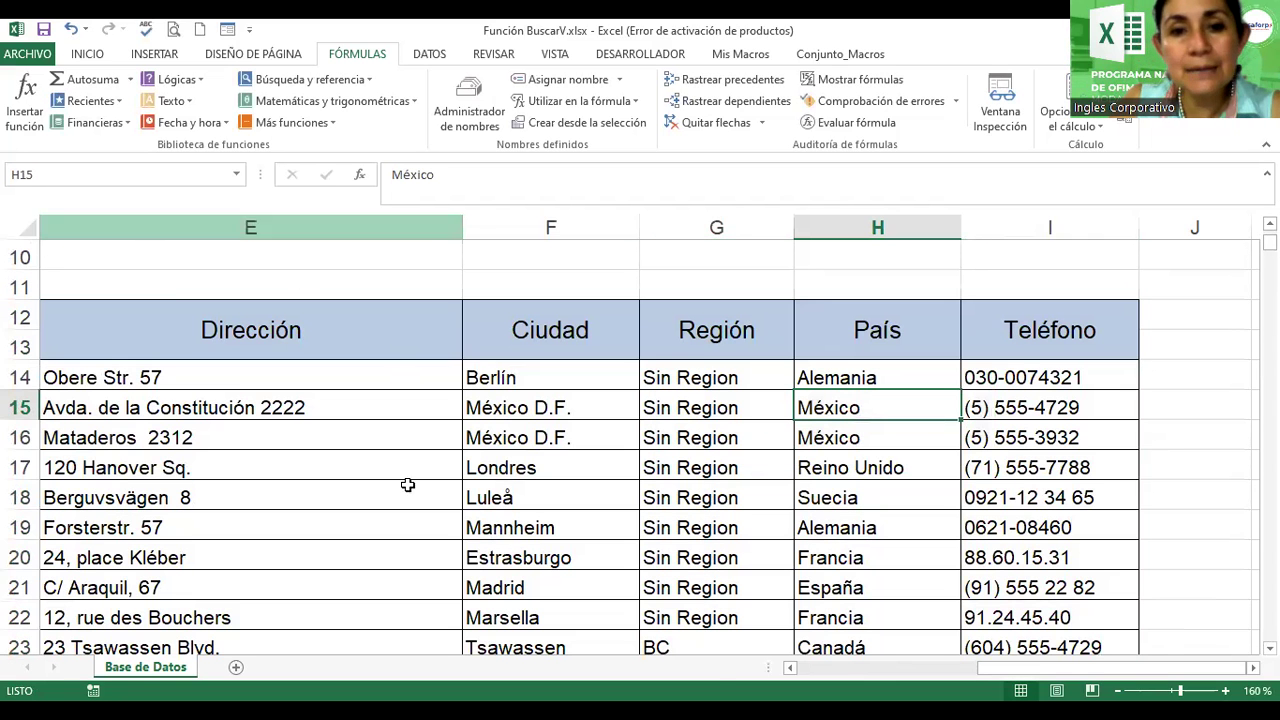
# - Zoom out to 40% to show the whole lookup table and contact data
pyautogui.click(1117, 690)
pyautogui.click(1117, 690)
pyautogui.click(1117, 690)
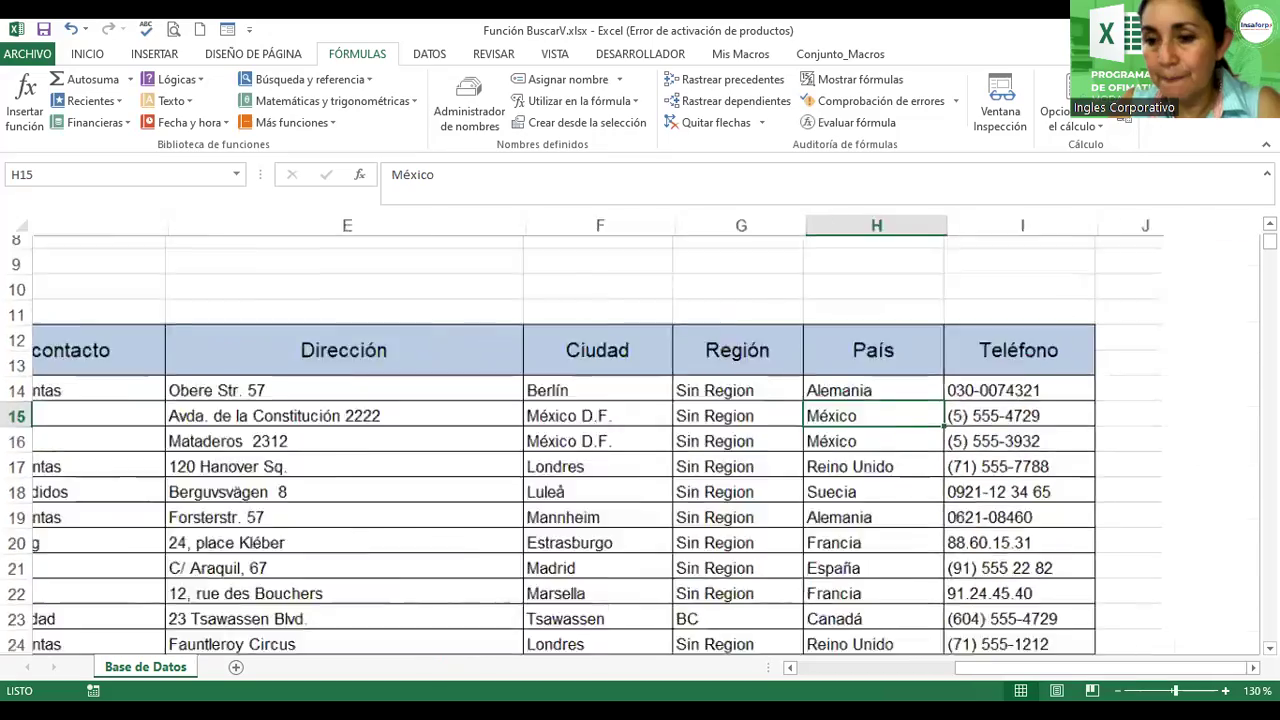
pyautogui.click(1117, 690)
pyautogui.click(1117, 690)
pyautogui.click(1117, 690)
pyautogui.click(1117, 690)
pyautogui.click(1117, 690)
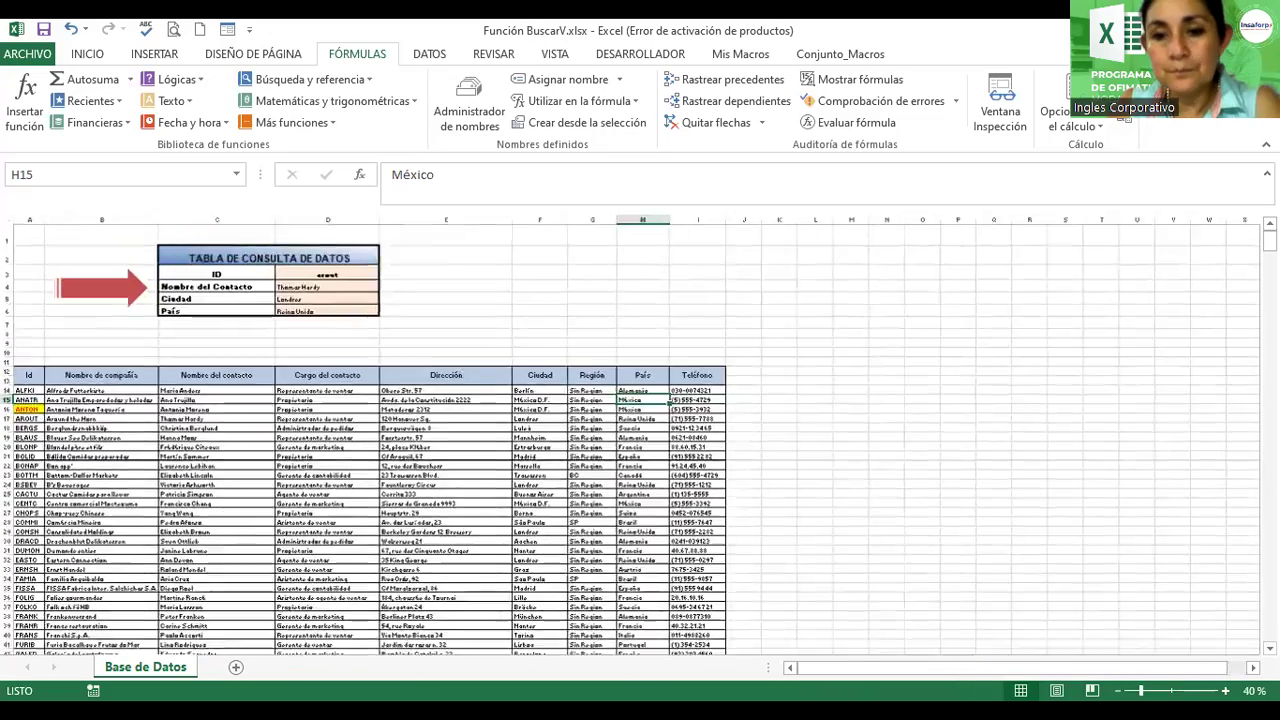
pyautogui.click(1117, 690)
pyautogui.click(1117, 690)
pyautogui.click(1117, 690)
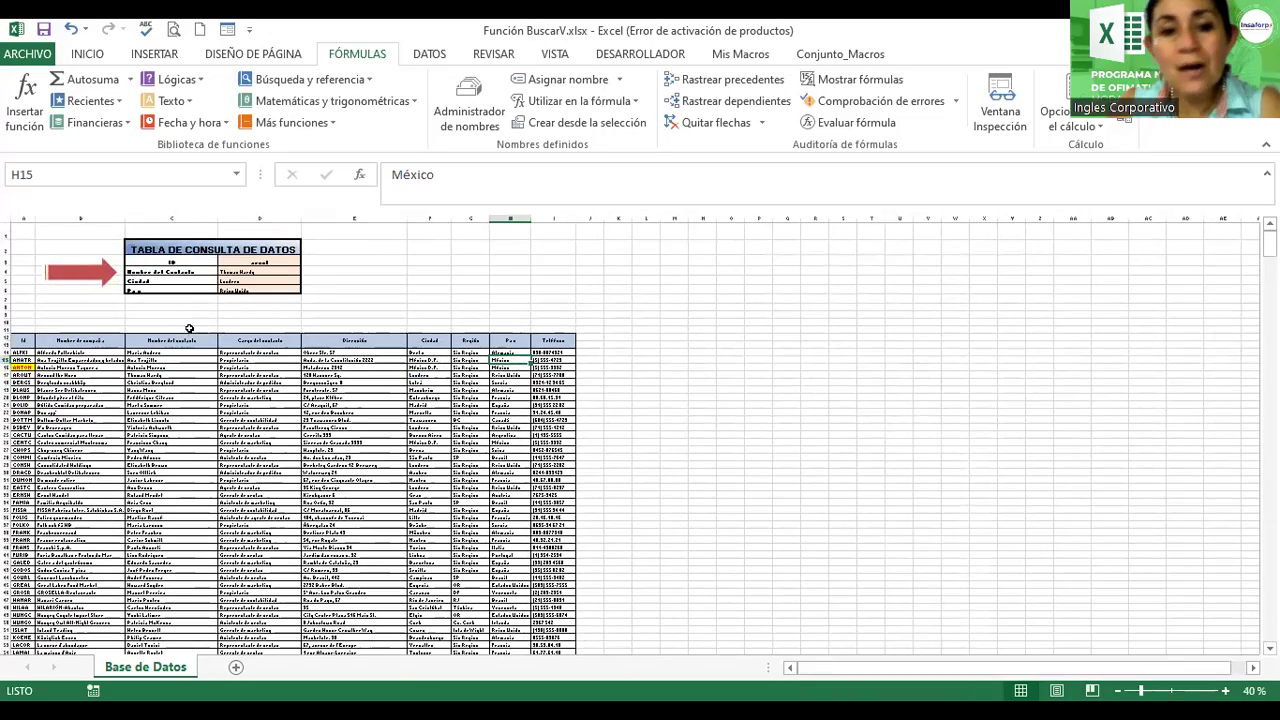
# - Select Contactos_Empresas from the Name Box and scroll down to its end at row 120
pyautogui.click(238, 178)
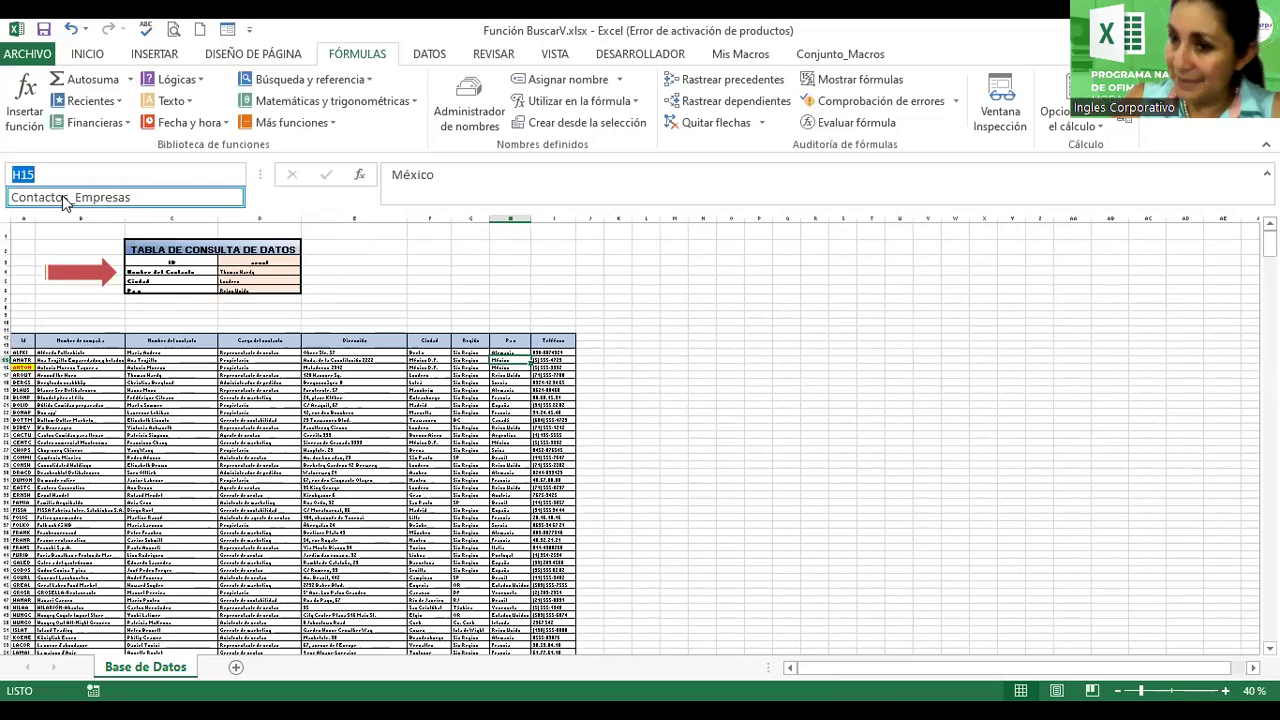
pyautogui.click(62, 195)
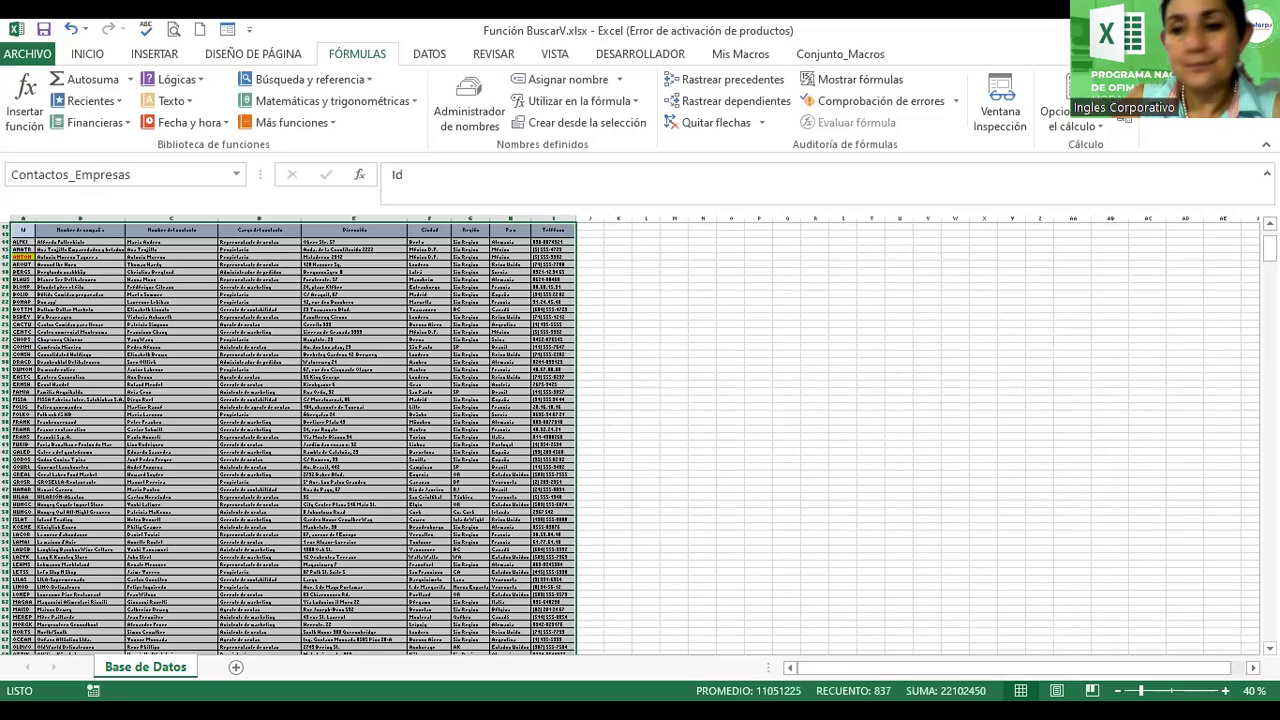
pyautogui.scroll(-6, 1269, 648)
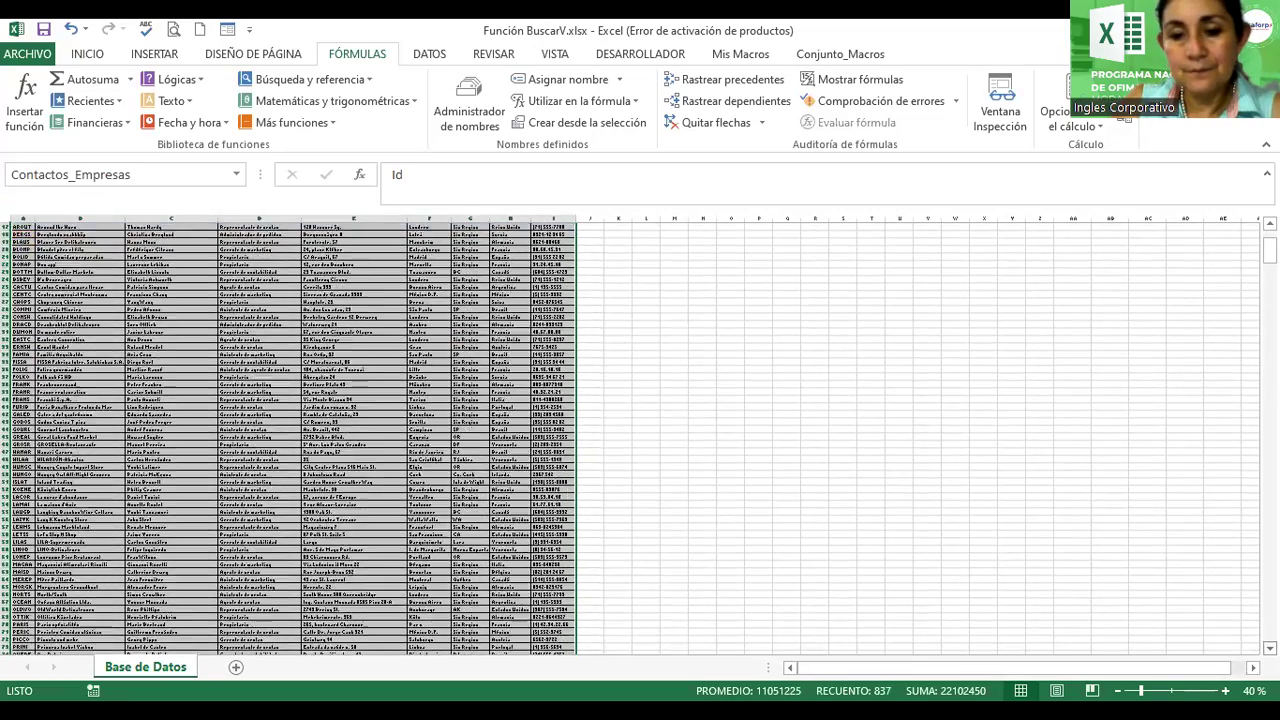
pyautogui.scroll(-3, 640, 440)
pyautogui.scroll(-3, 640, 440)
pyautogui.scroll(-2, 640, 440)
pyautogui.scroll(-2, 640, 440)
pyautogui.scroll(-2, 640, 440)
pyautogui.scroll(-2, 640, 440)
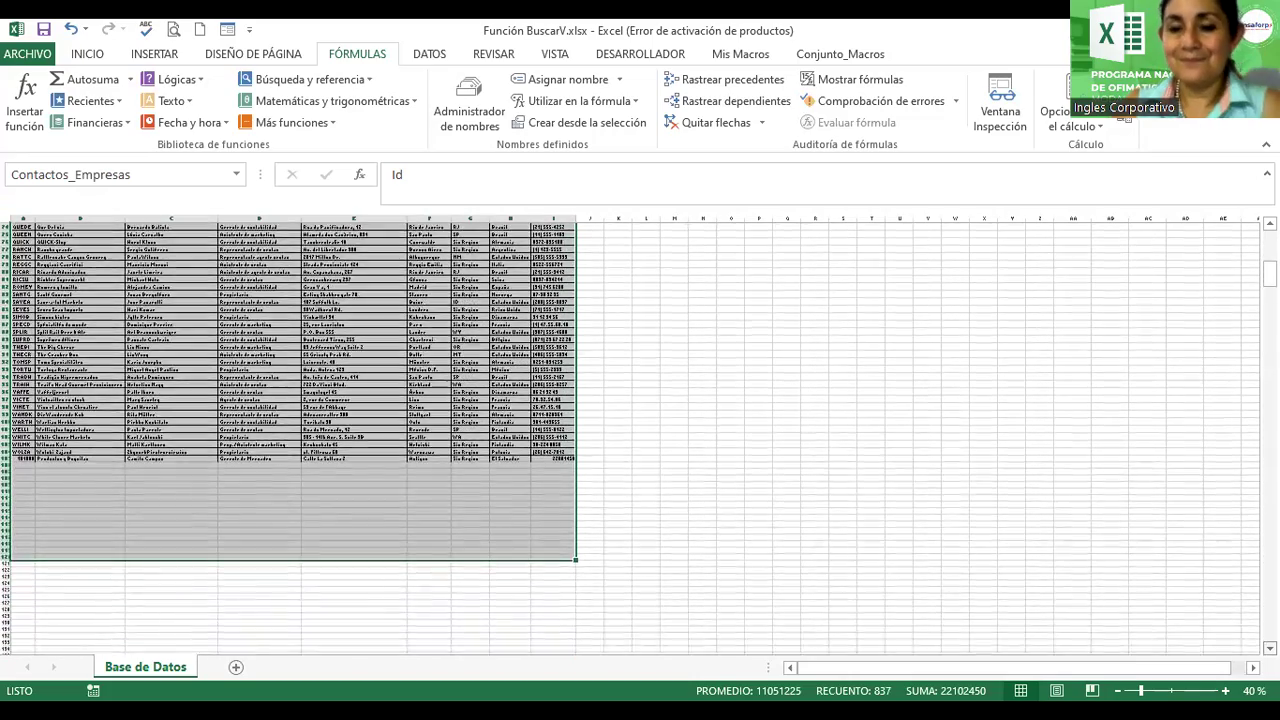
pyautogui.scroll(-3, 640, 440)
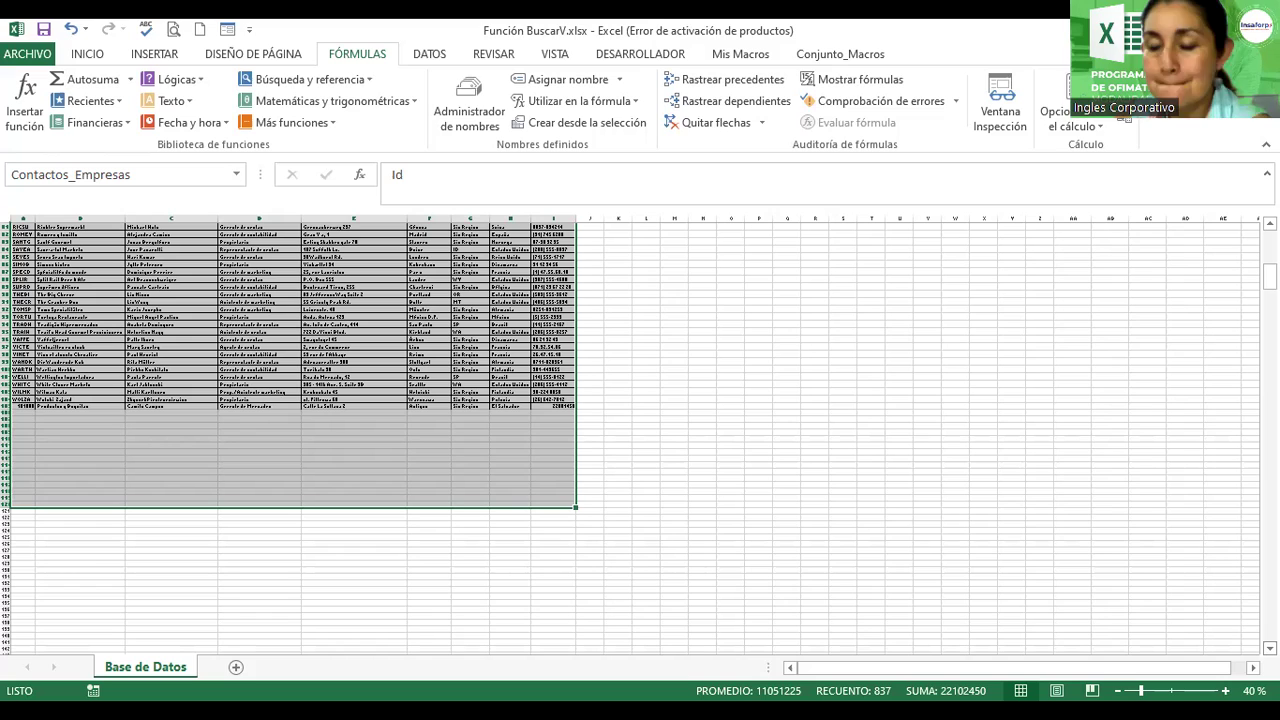
pyautogui.click(50, 446)
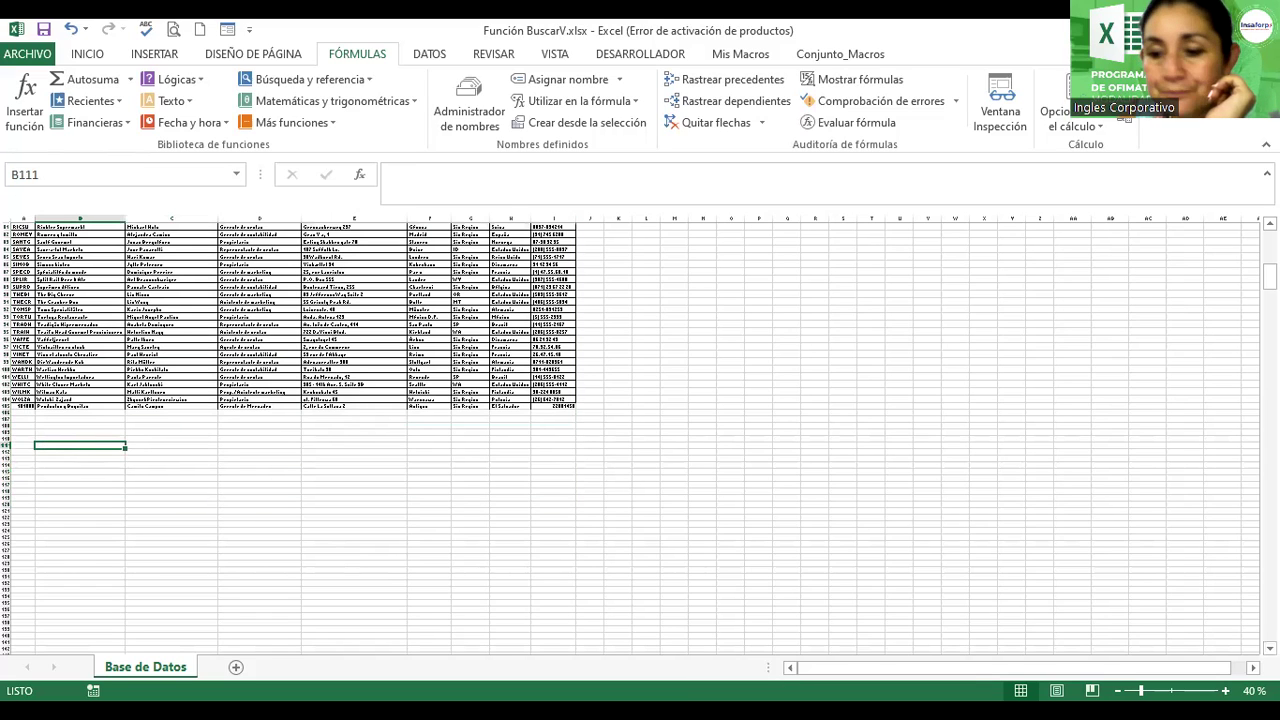
pyautogui.scroll(5, 57, 530)
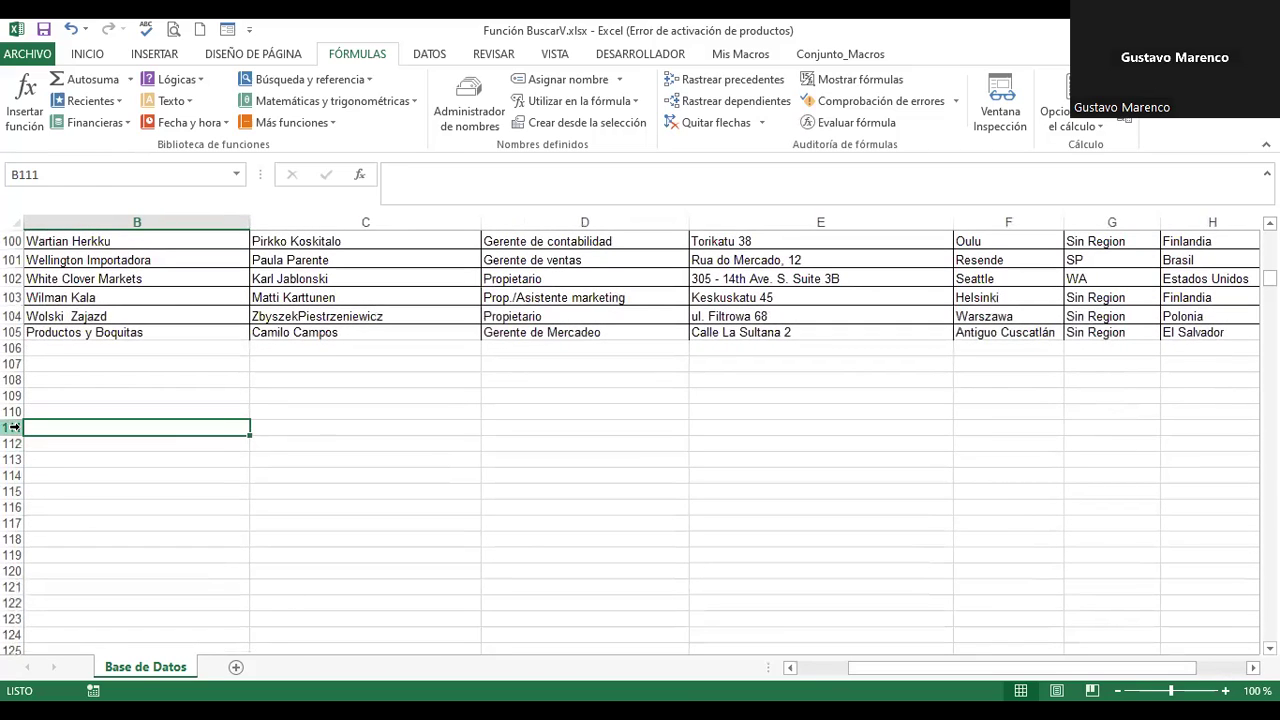
pyautogui.click(18, 381)
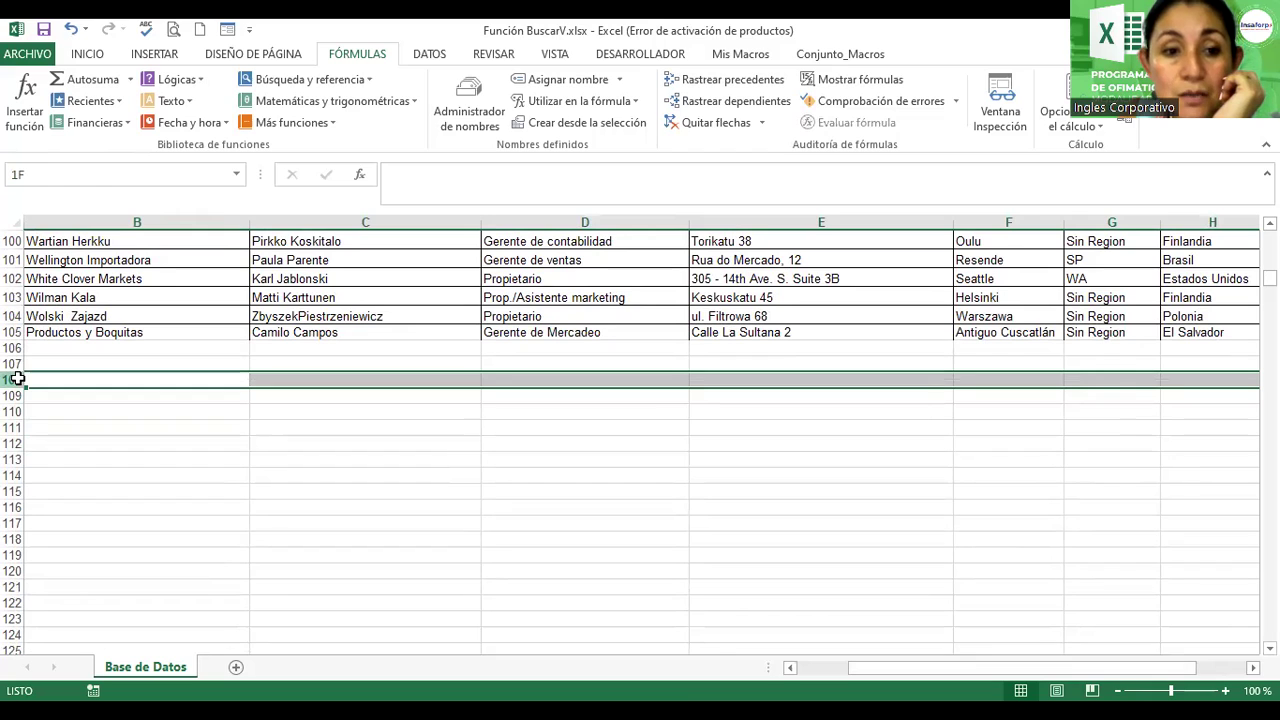
pyautogui.moveTo(18, 379); pyautogui.dragTo(15, 395)
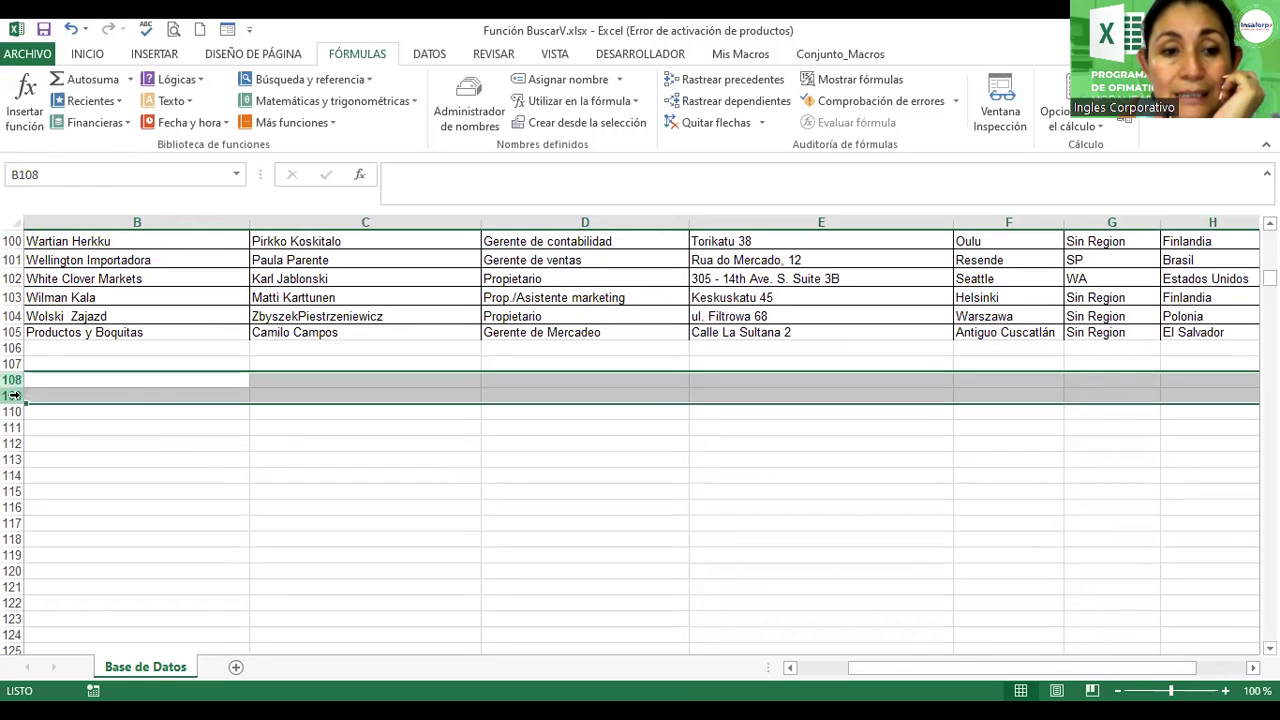
pyautogui.rightClick(15, 395)
pyautogui.click(78, 520)
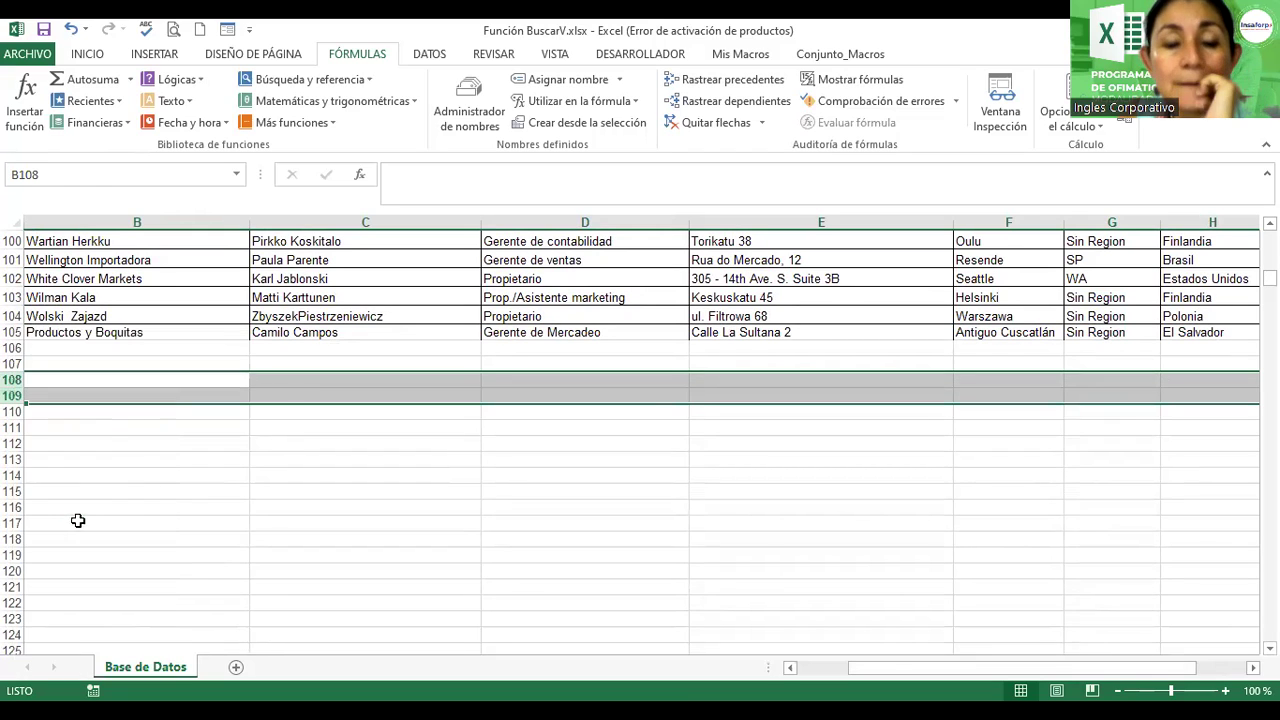
pyautogui.click(115, 440)
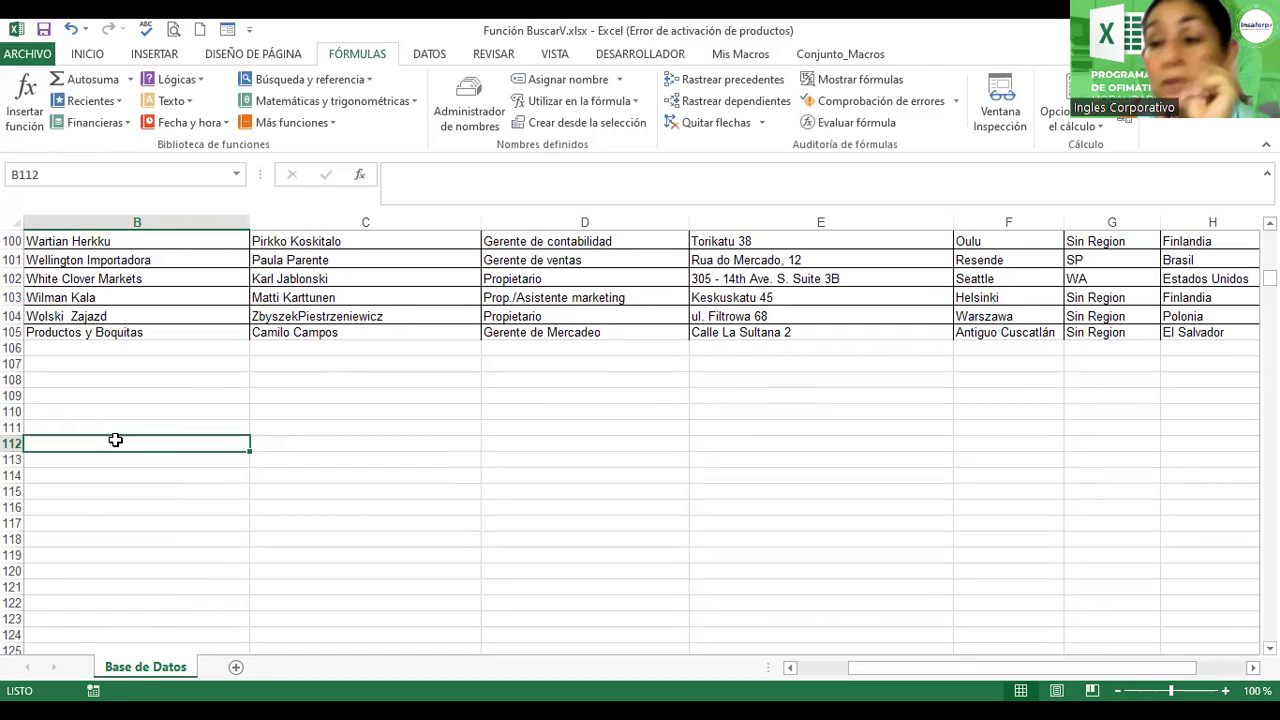
# - Select Contactos_Empresas from the Name Box list, scroll through it, then deselect by clicking D14
pyautogui.click(237, 175)
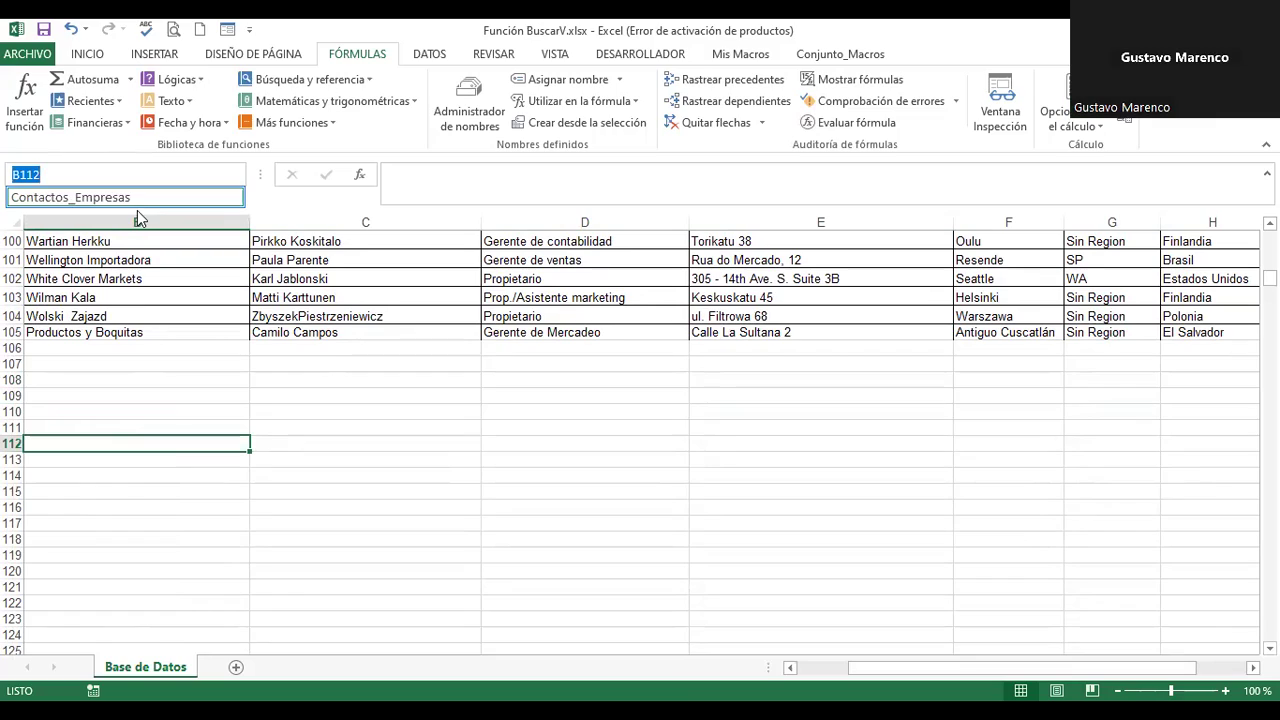
pyautogui.click(143, 197)
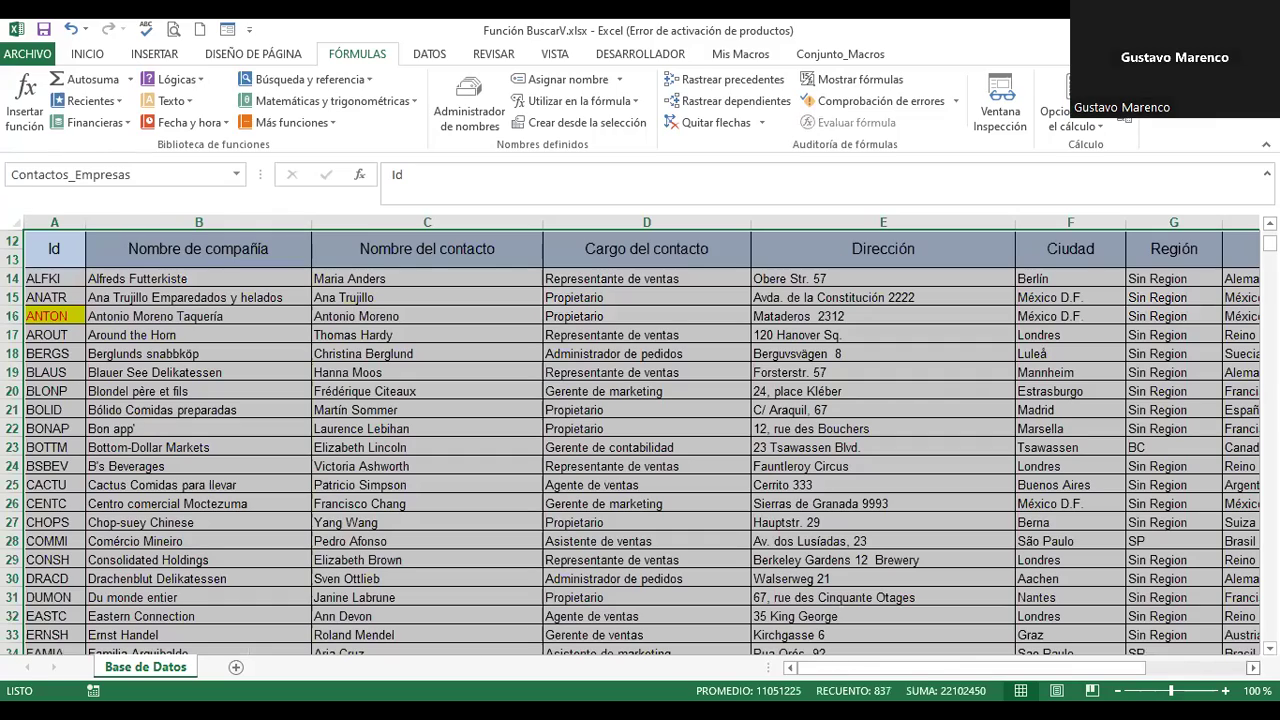
pyautogui.scroll(-4, 1195, 337)
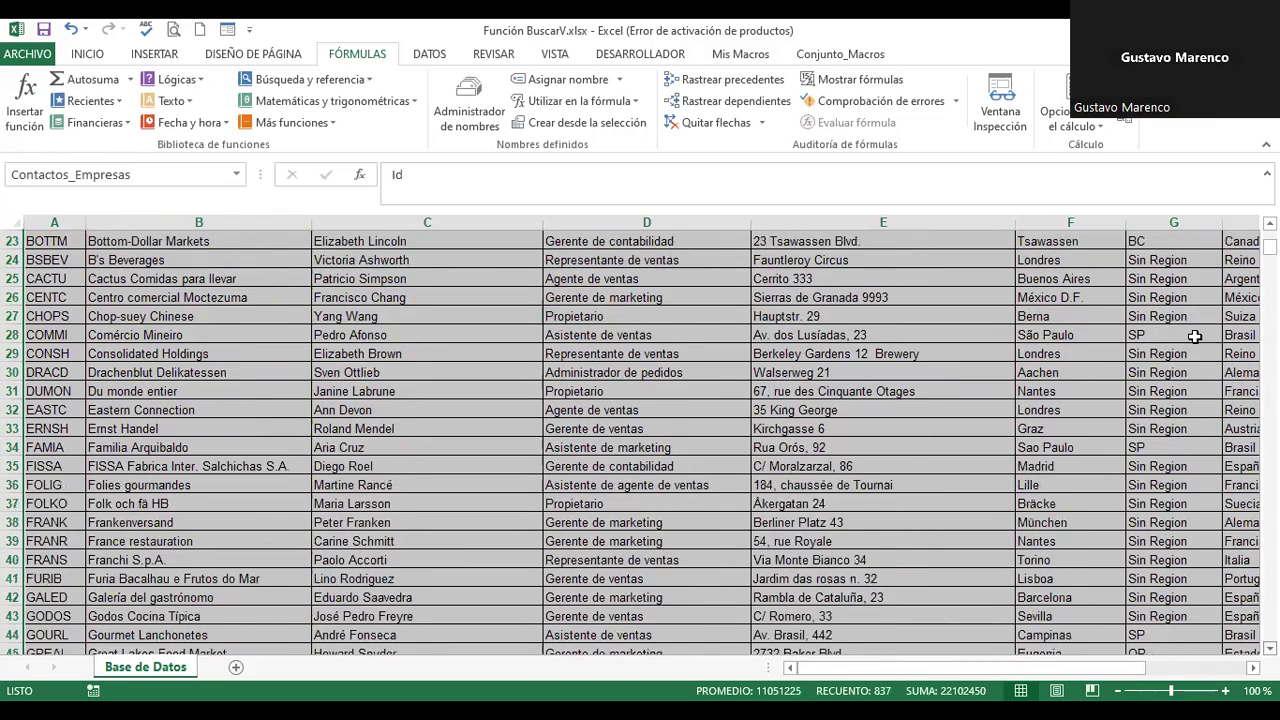
pyautogui.moveTo(1270, 246); pyautogui.dragTo(1270, 284)
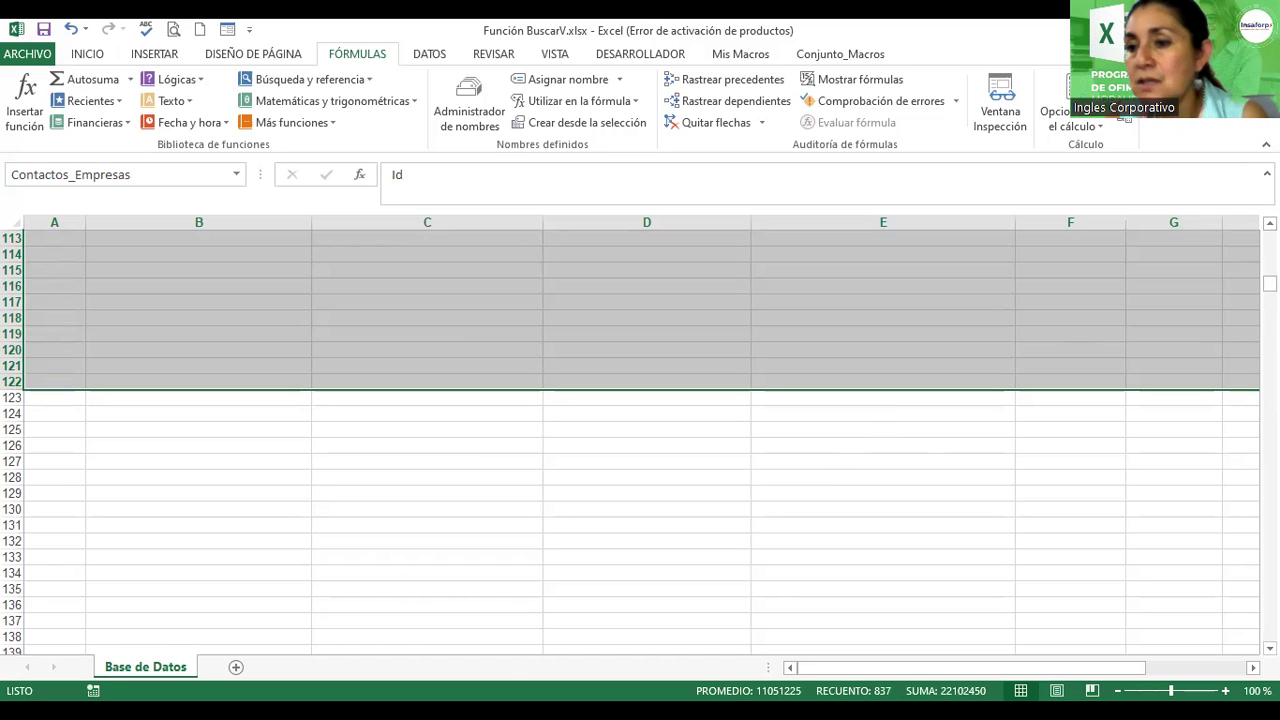
pyautogui.moveTo(1270, 284); pyautogui.dragTo(1270, 238)
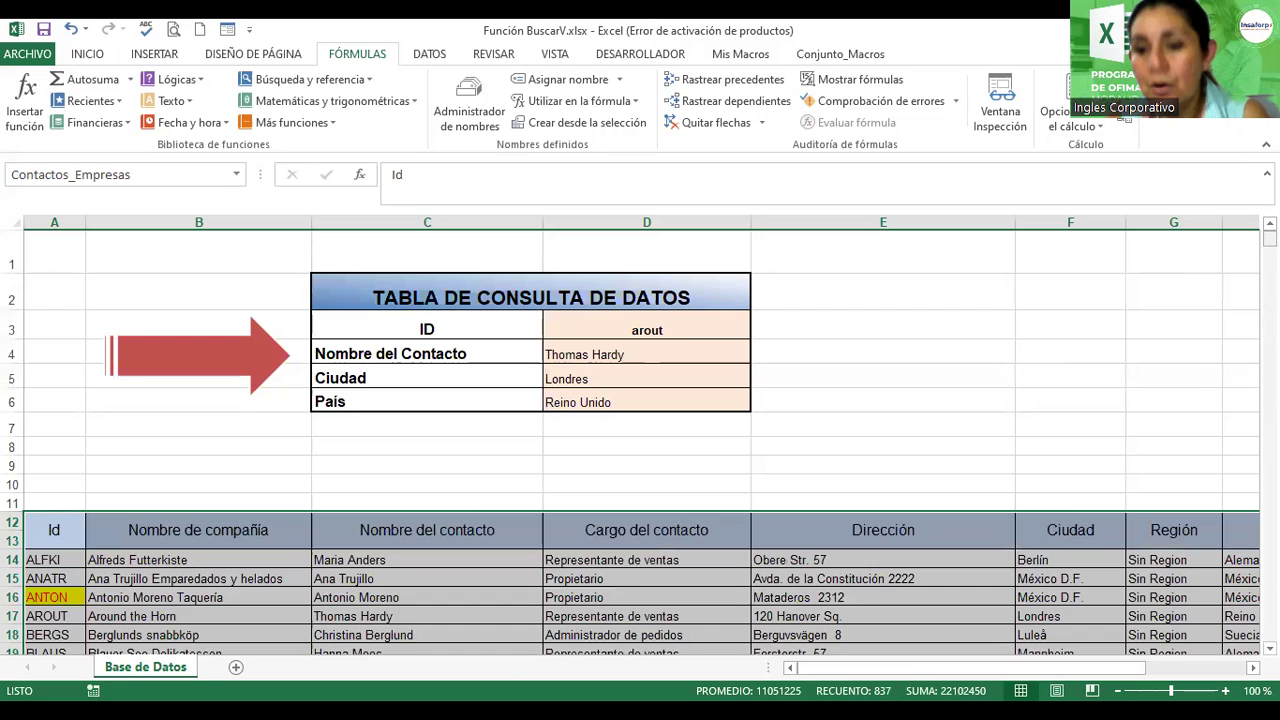
pyautogui.click(706, 556)
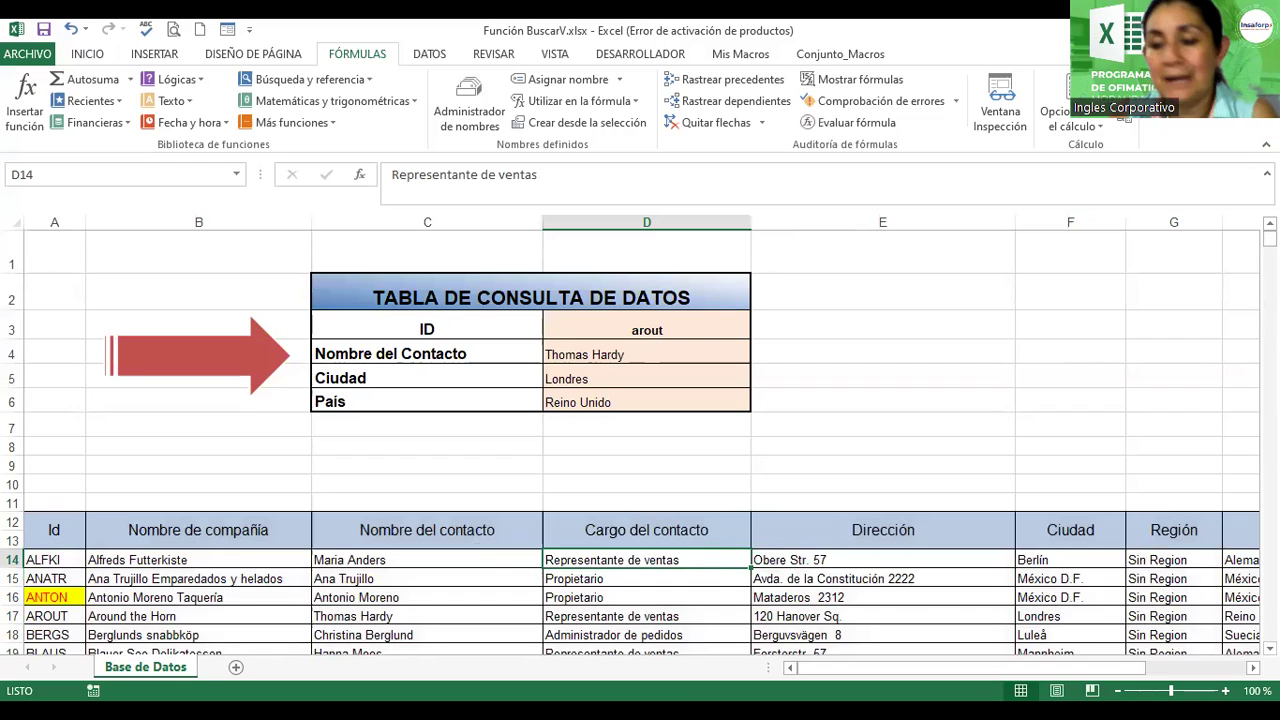
# - Scroll right to bring the Teléfono column of the contact table into view
pyautogui.scroll(-3, 1270, 648)
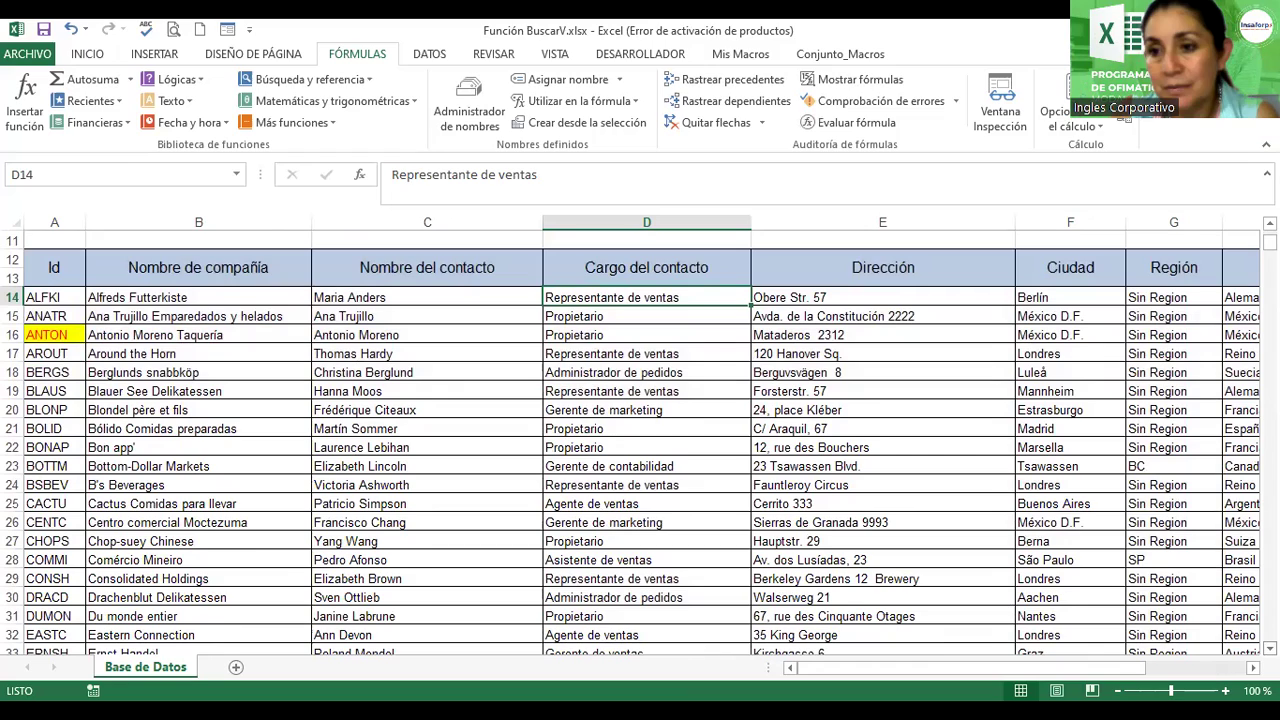
pyautogui.click(1253, 667)
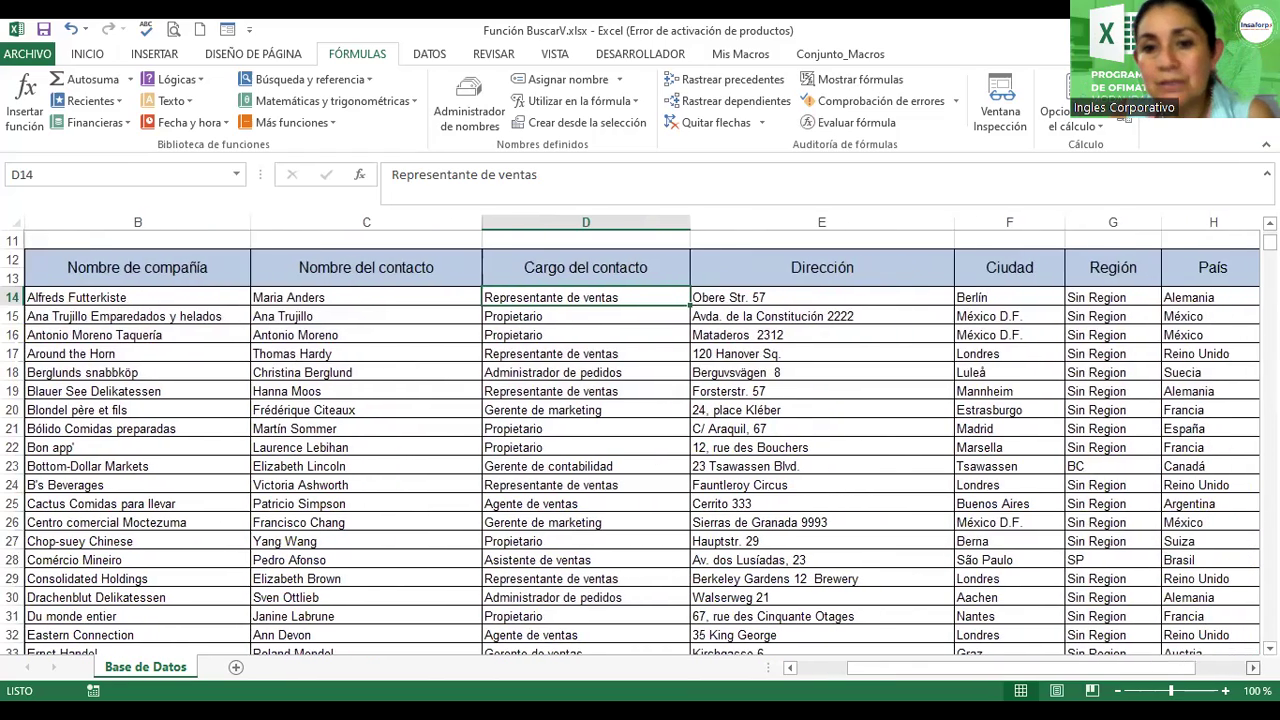
pyautogui.moveTo(1177, 668); pyautogui.dragTo(1035, 680)
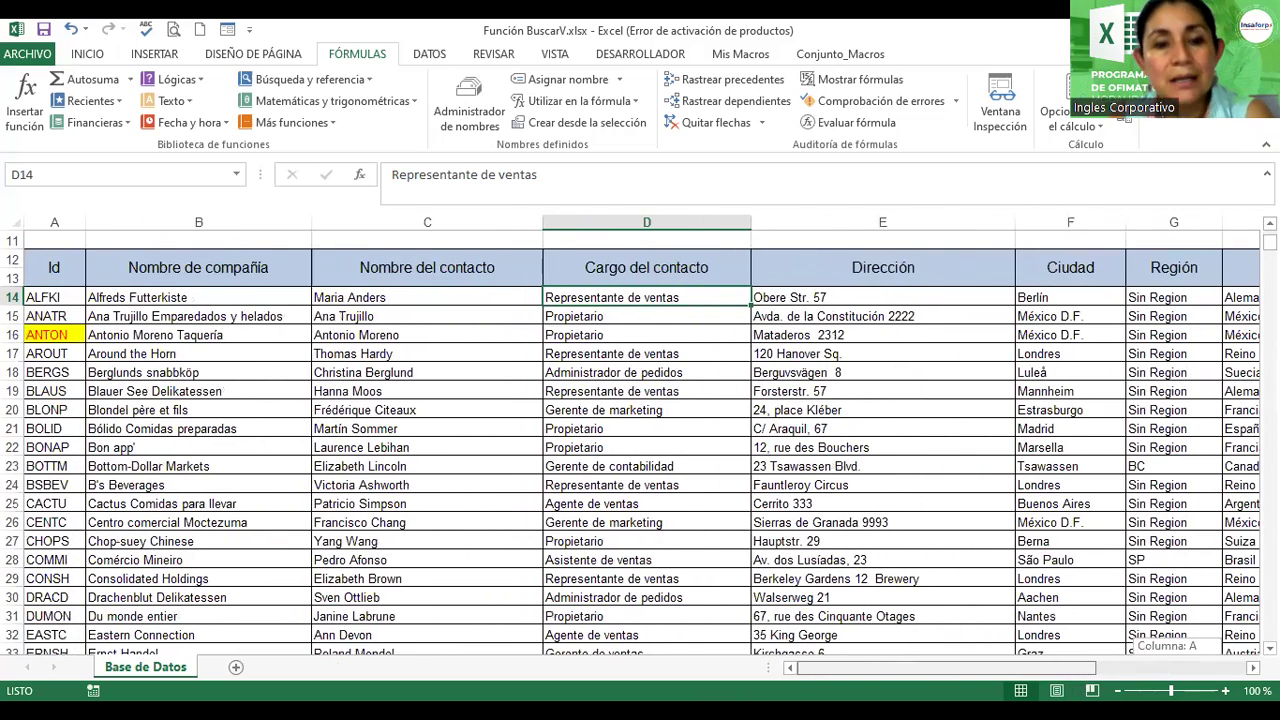
# - Select B14:B105 and define it as compañia through the Name Box
pyautogui.moveTo(155, 297); pyautogui.dragTo(137, 681)
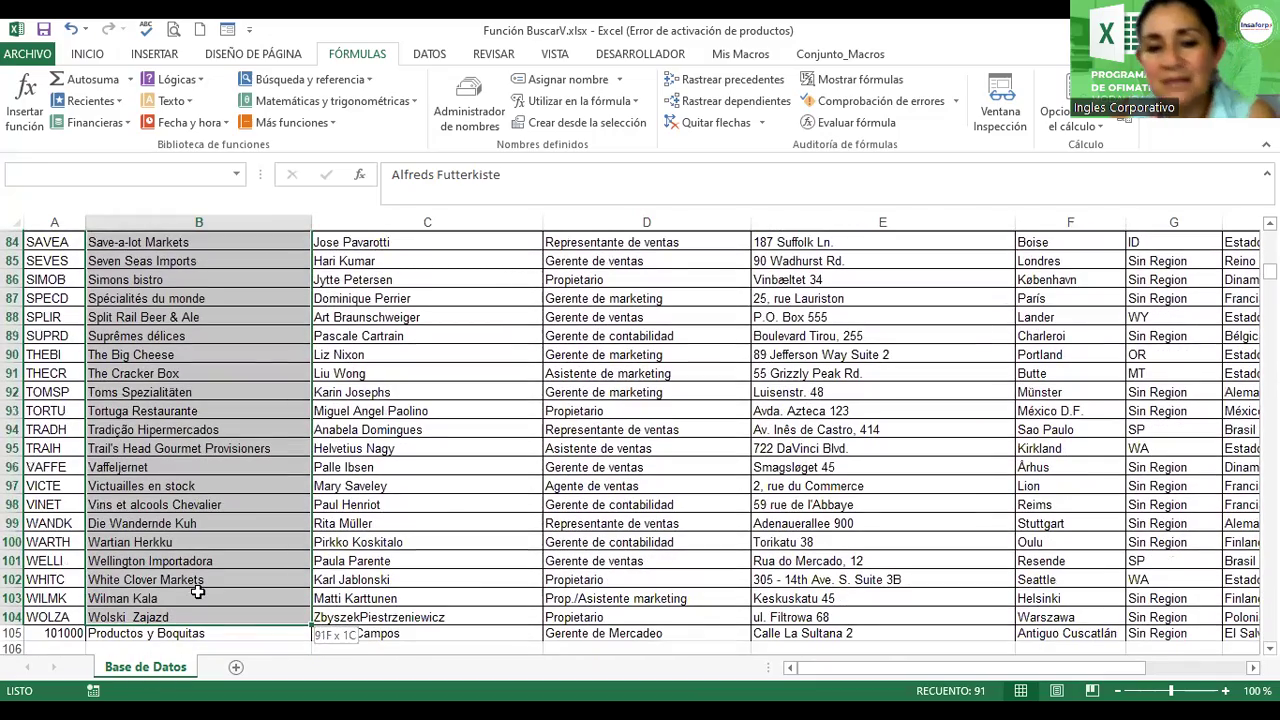
pyautogui.moveTo(206, 582); pyautogui.dragTo(246, 594)
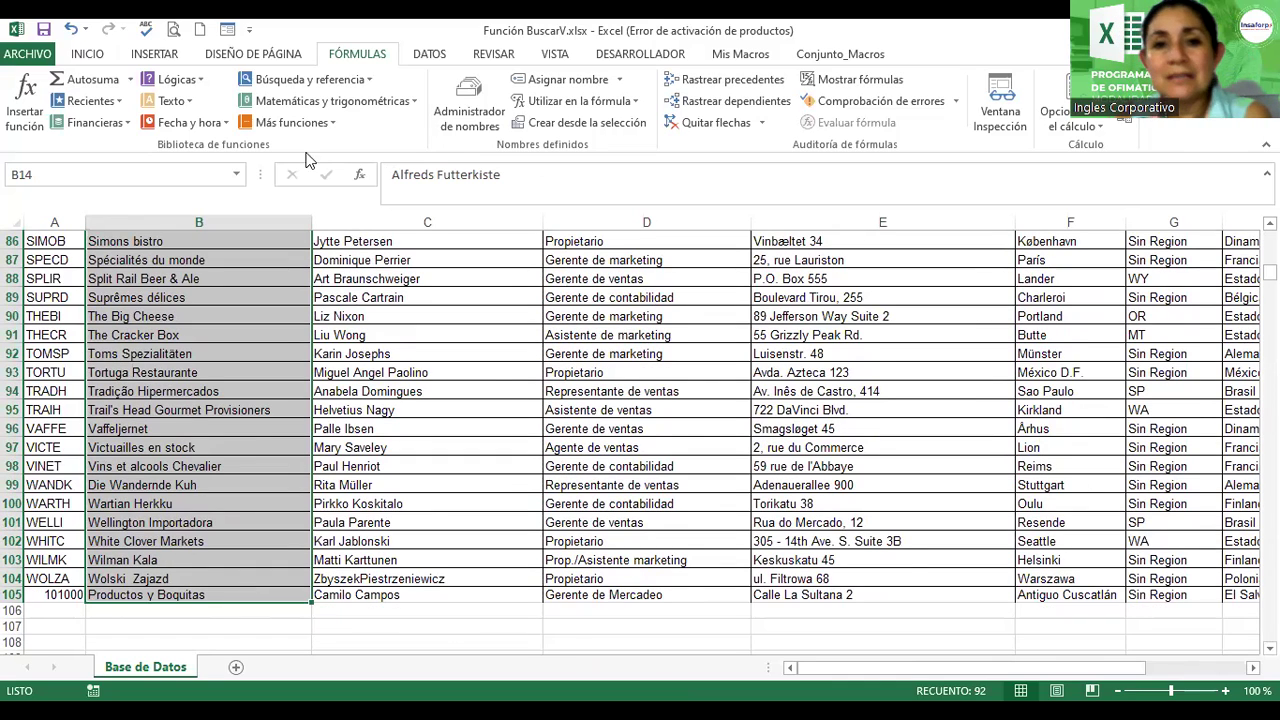
pyautogui.click(85, 174)
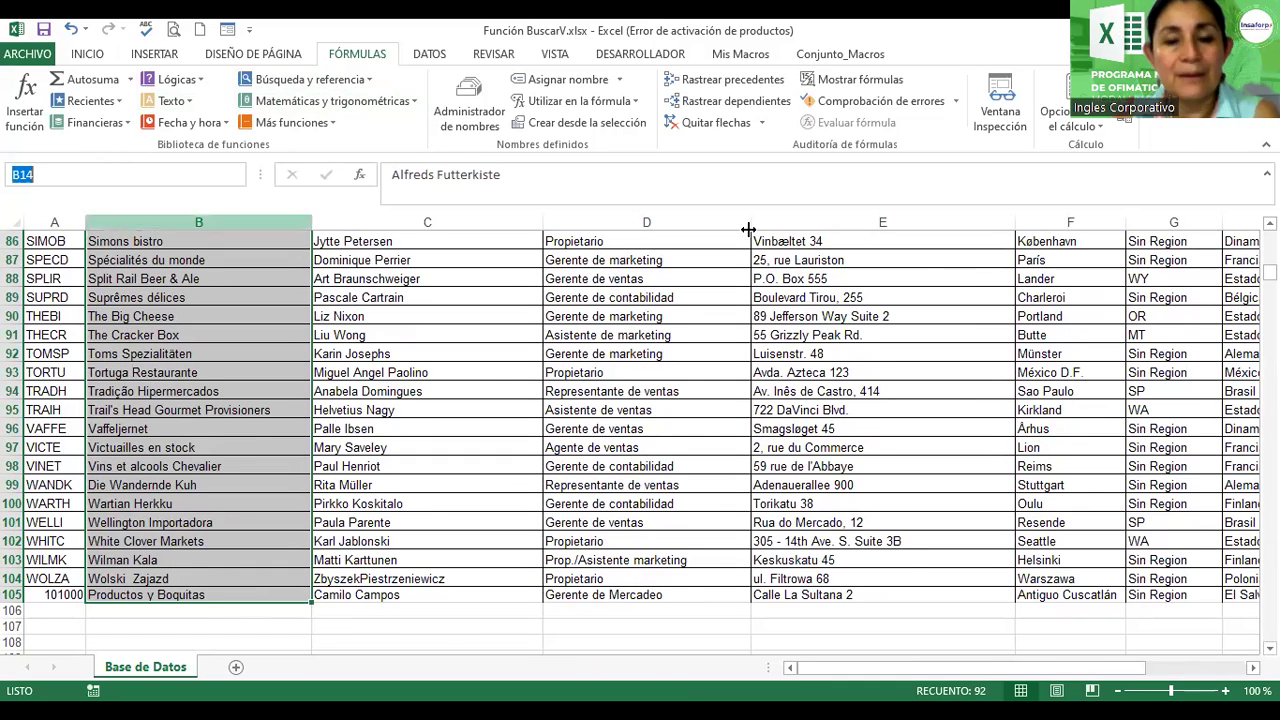
pyautogui.write('compañia')
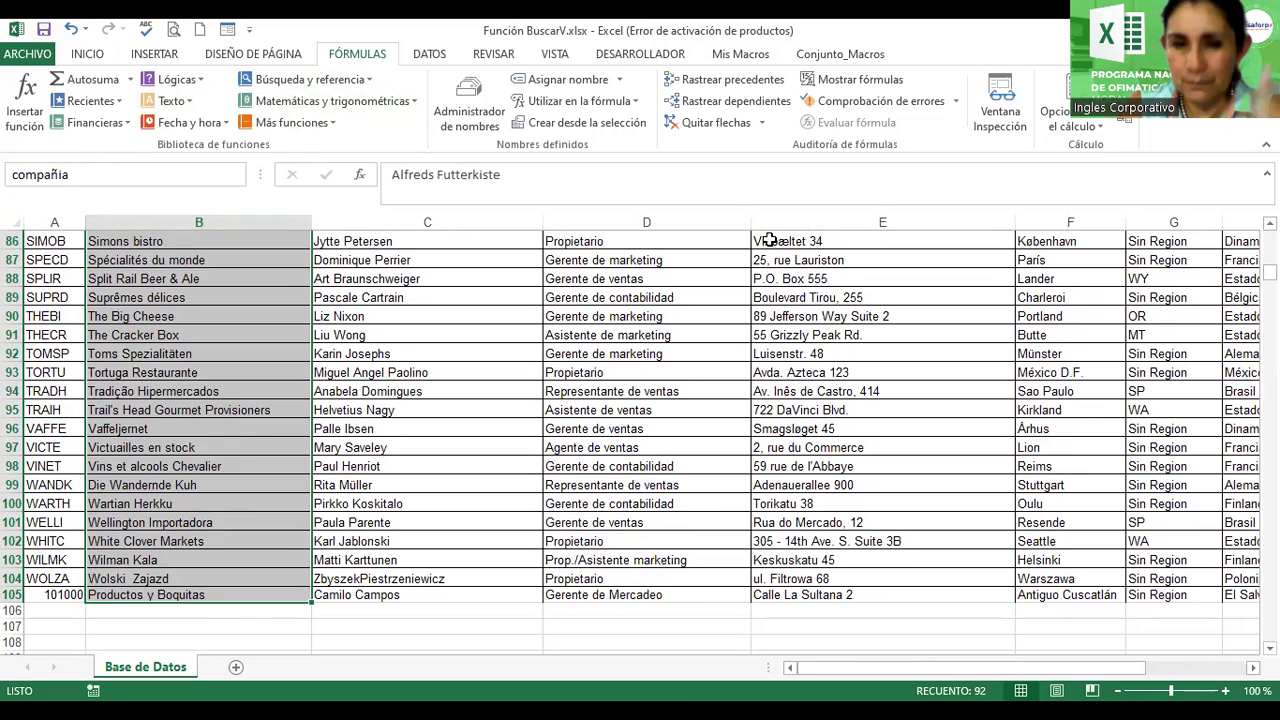
pyautogui.press('Return')
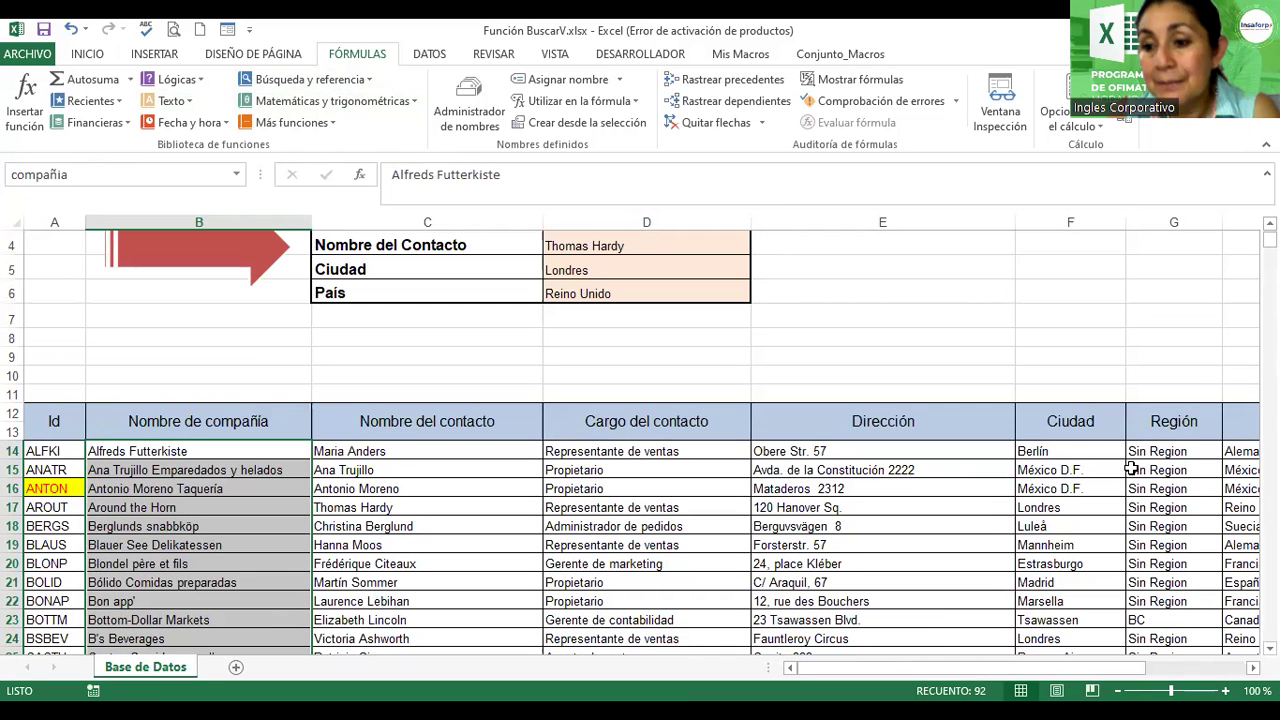
# - Enter a test formula =CONTARA(compañía) in E9 to count the company names
pyautogui.click(786, 353)
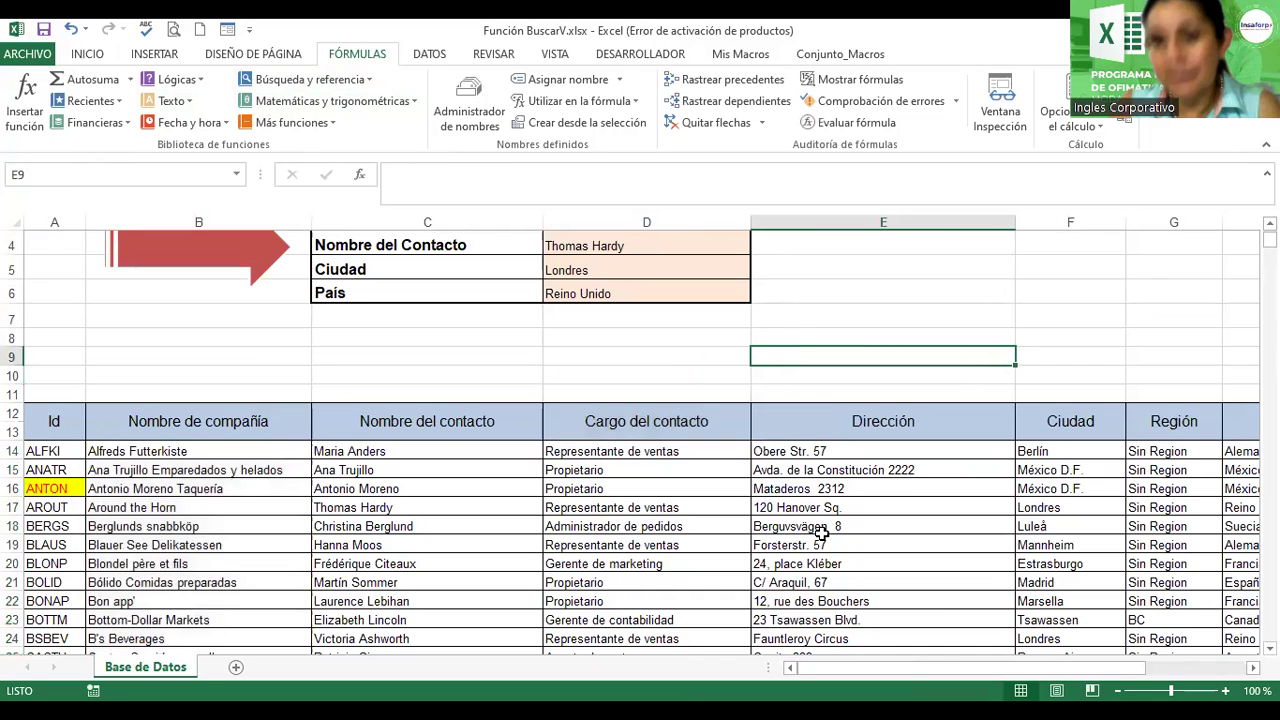
pyautogui.write('=cona')
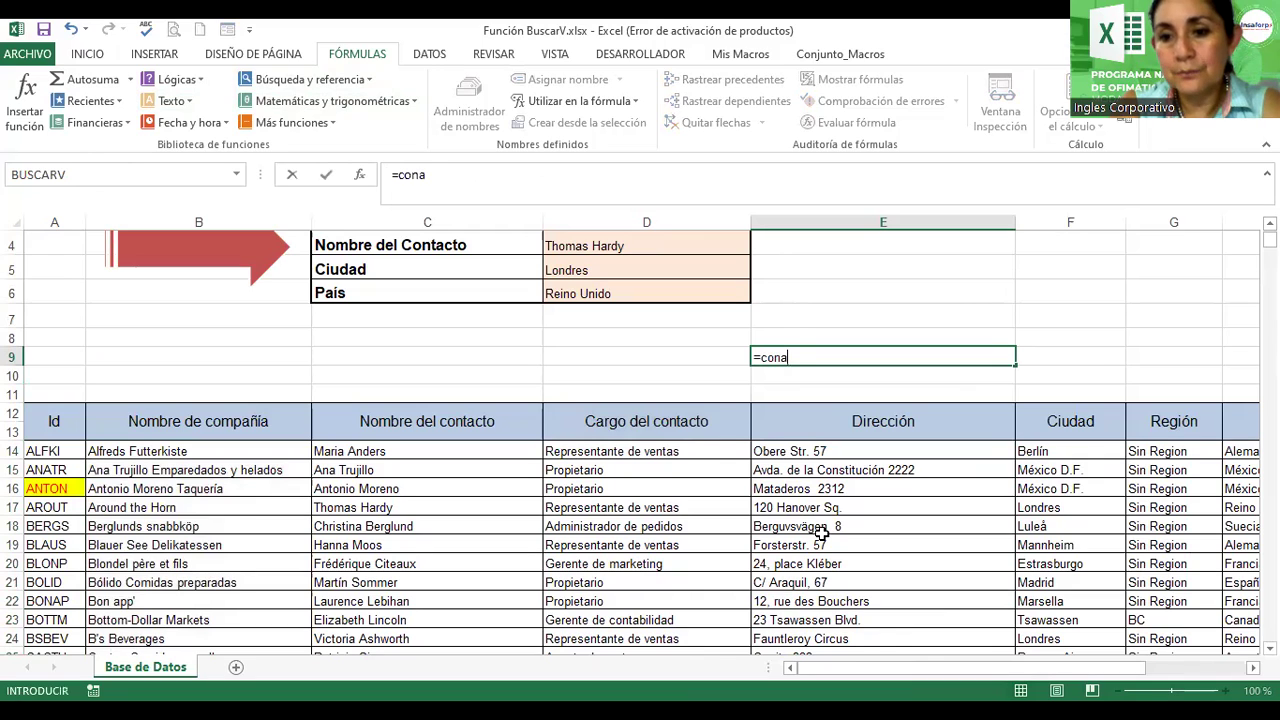
pyautogui.press('BackSpace')
pyautogui.write('tara(')
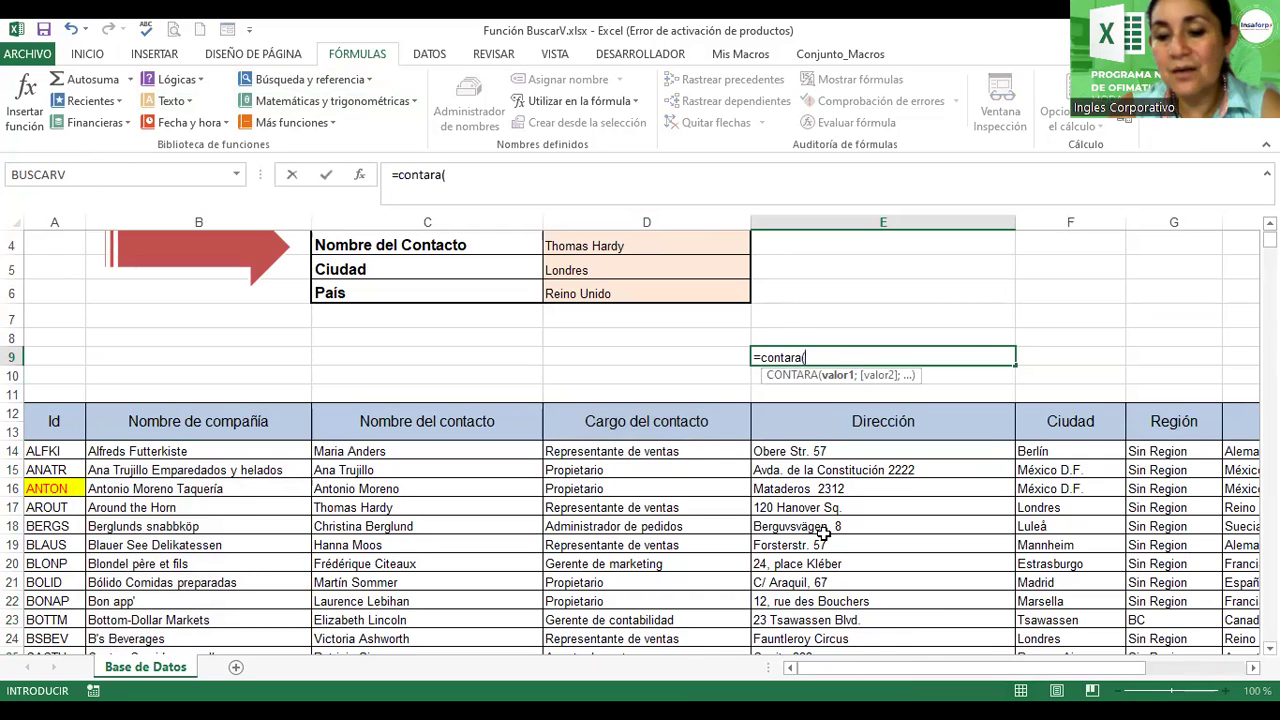
pyautogui.write('comp')
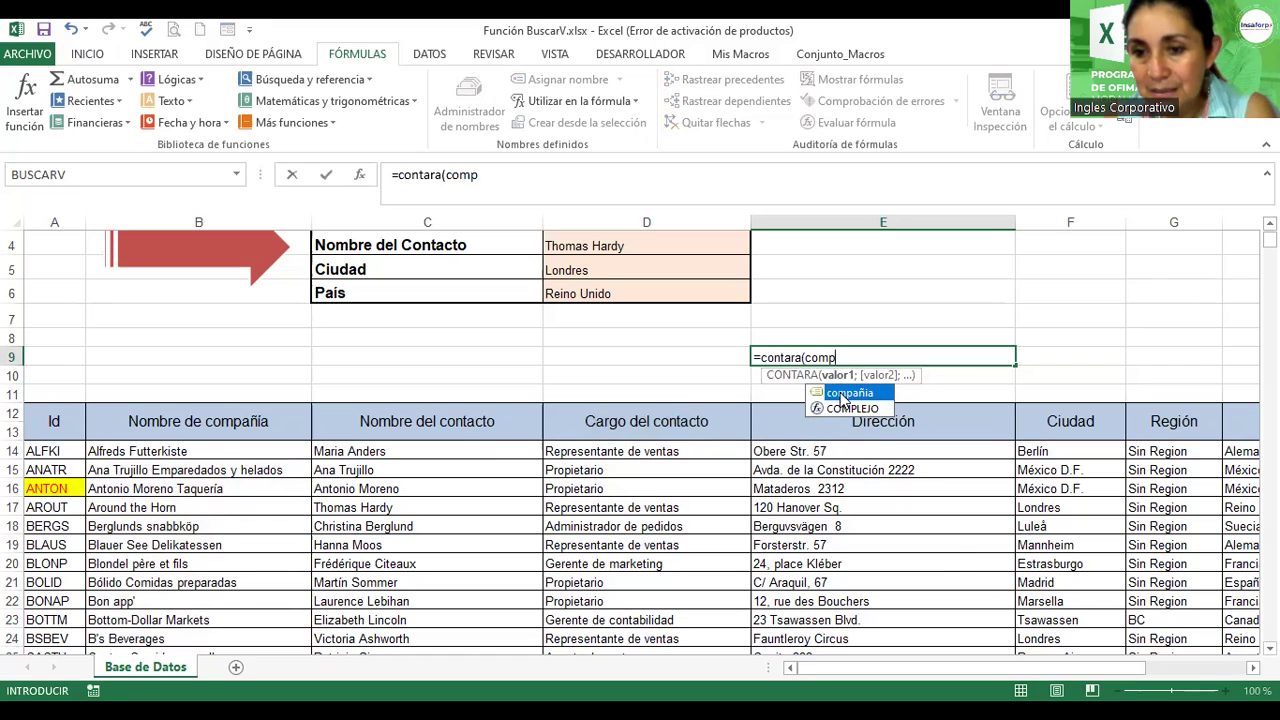
pyautogui.press('Tab')
pyautogui.write(')')
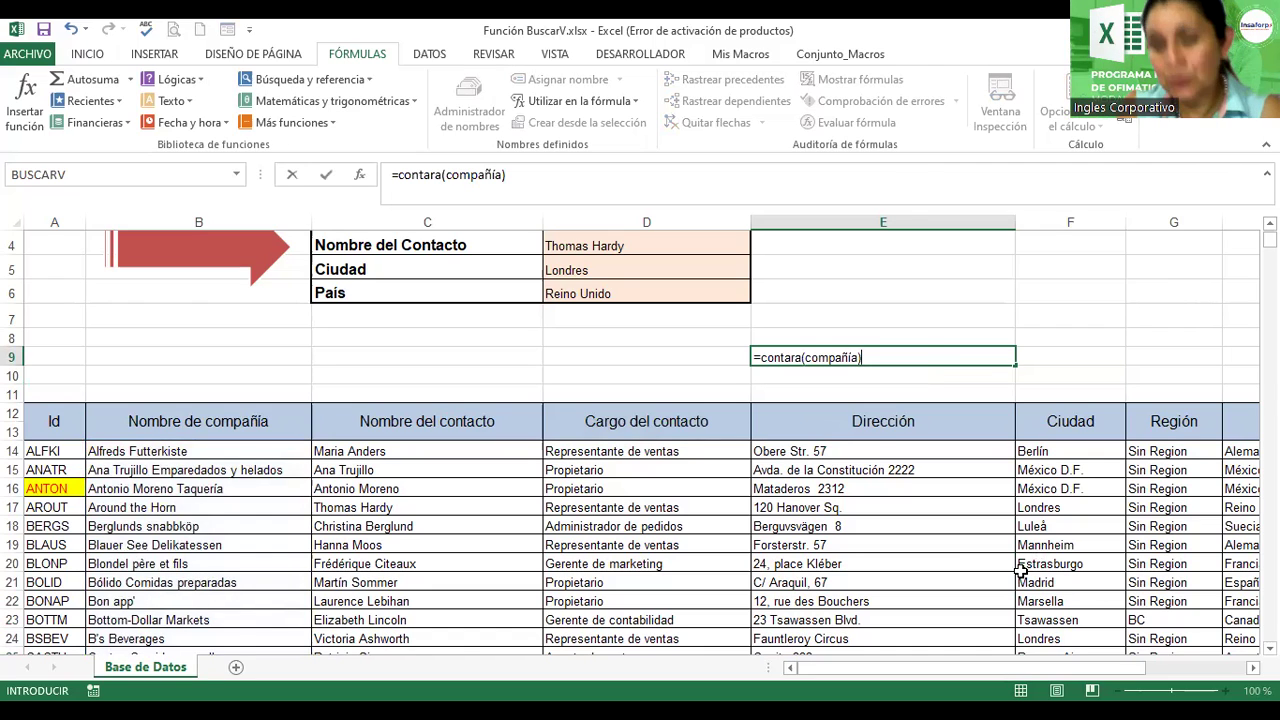
pyautogui.press('Return')
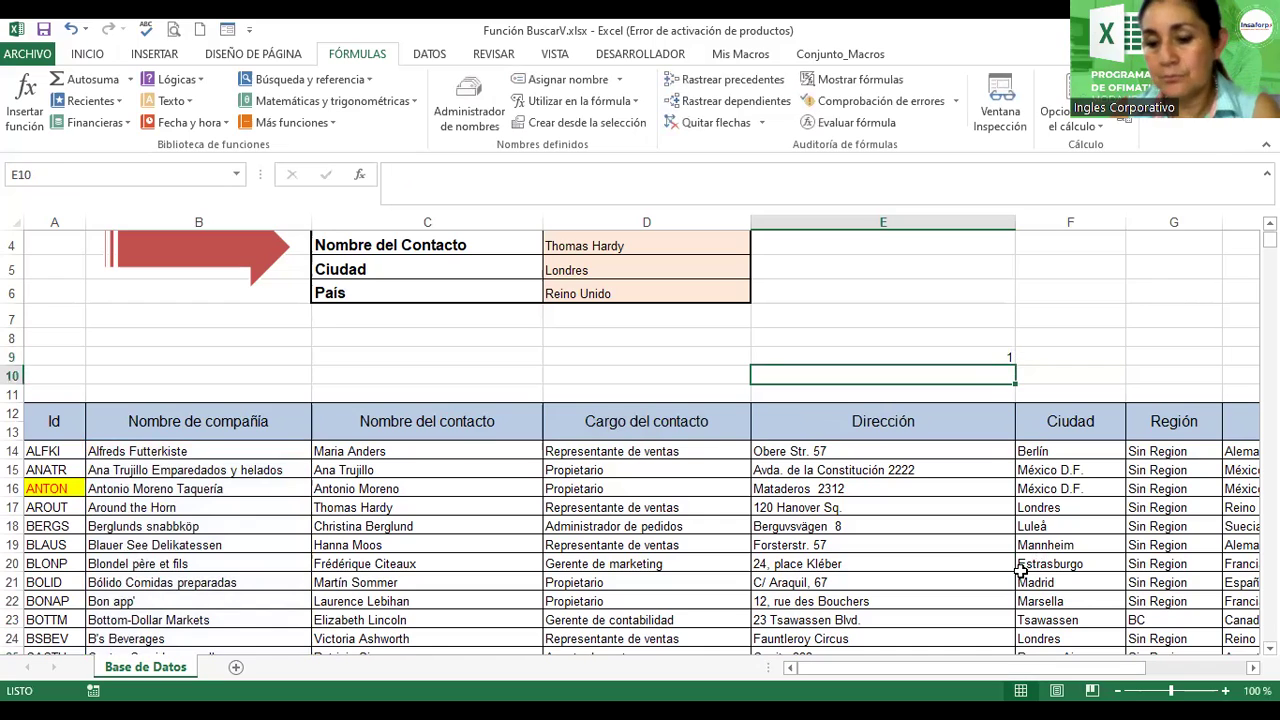
# - Correct E9 to =CONTARA(compañia), dropping the accent so it counts 92
pyautogui.press('Up')
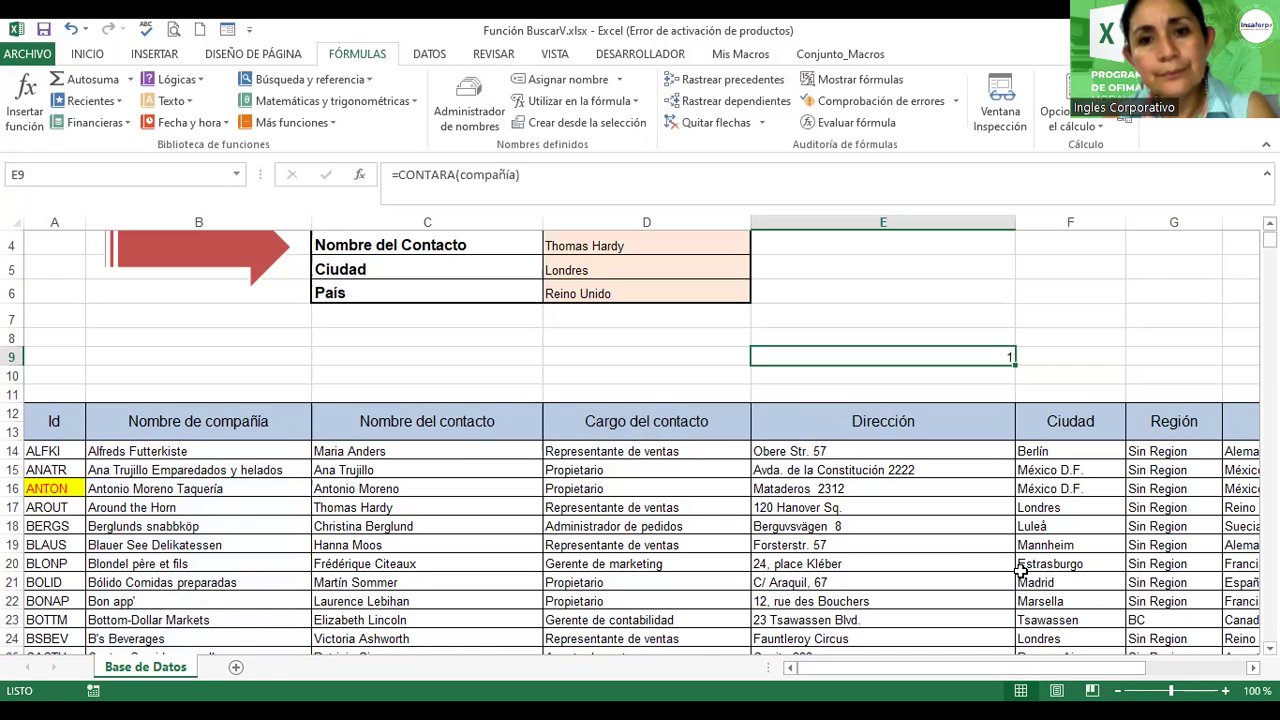
pyautogui.press('F2')
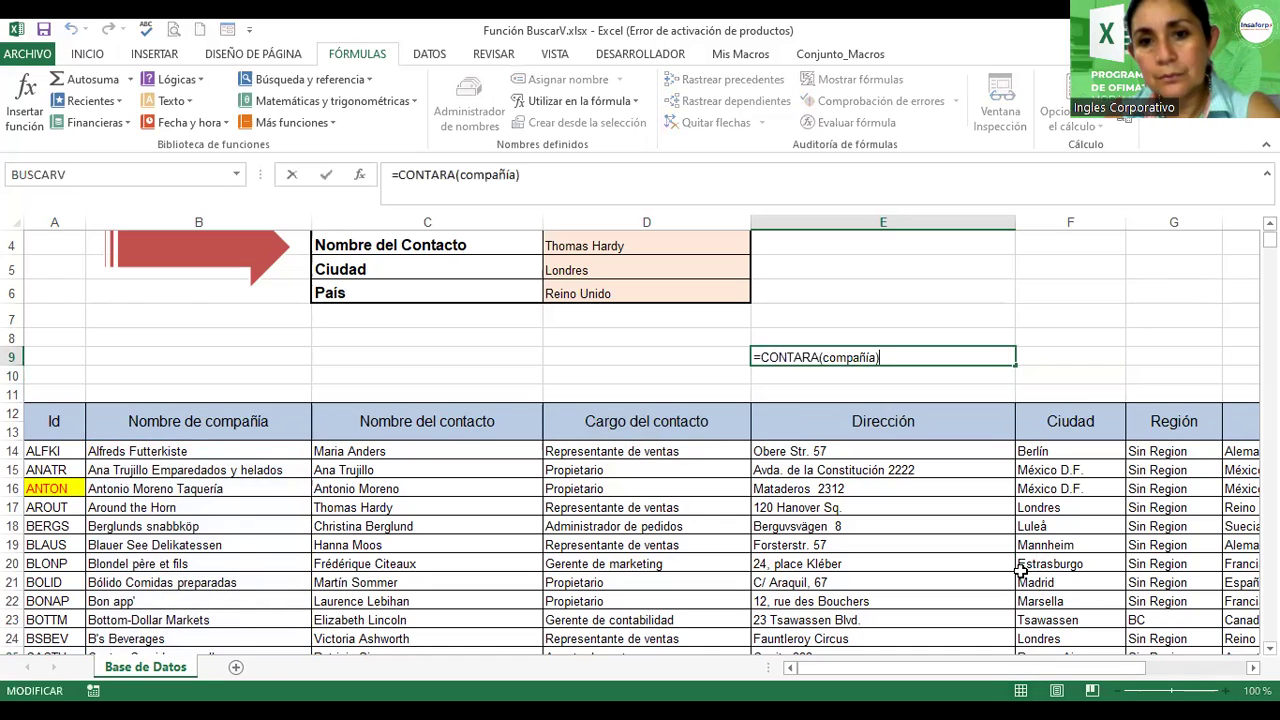
pyautogui.click(872, 358)
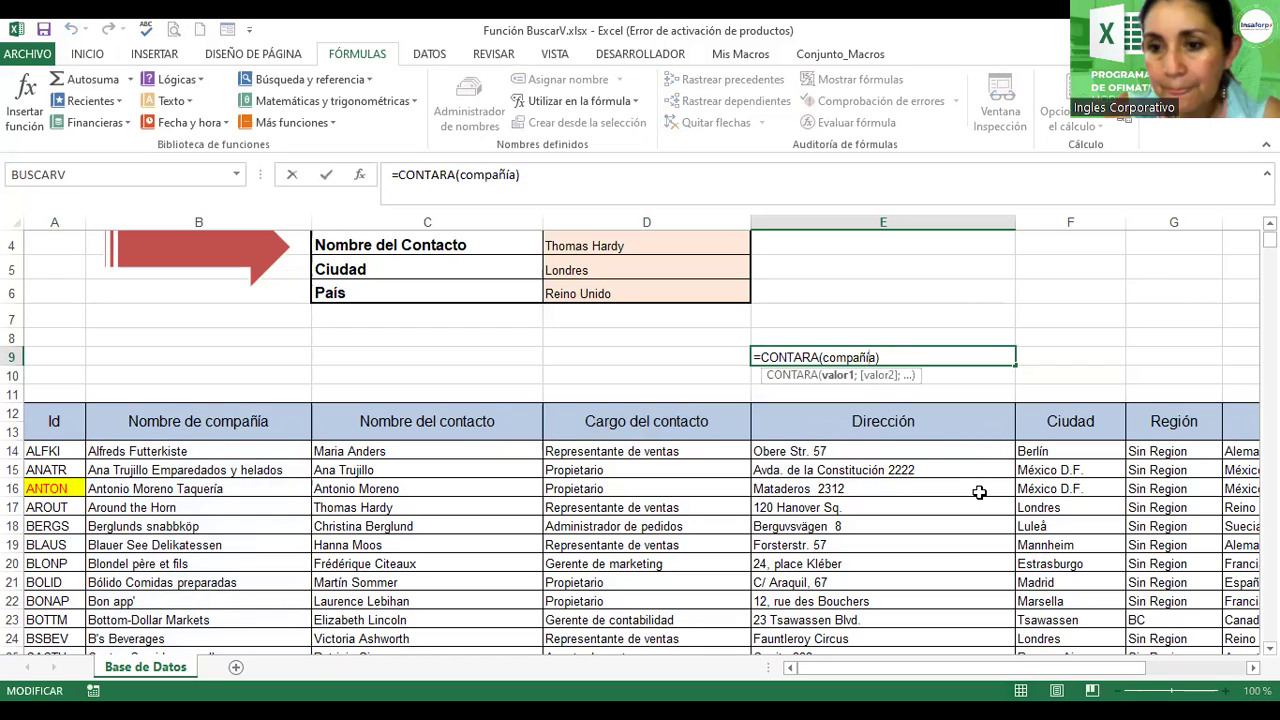
pyautogui.press('BackSpace')
pyautogui.write('ia')
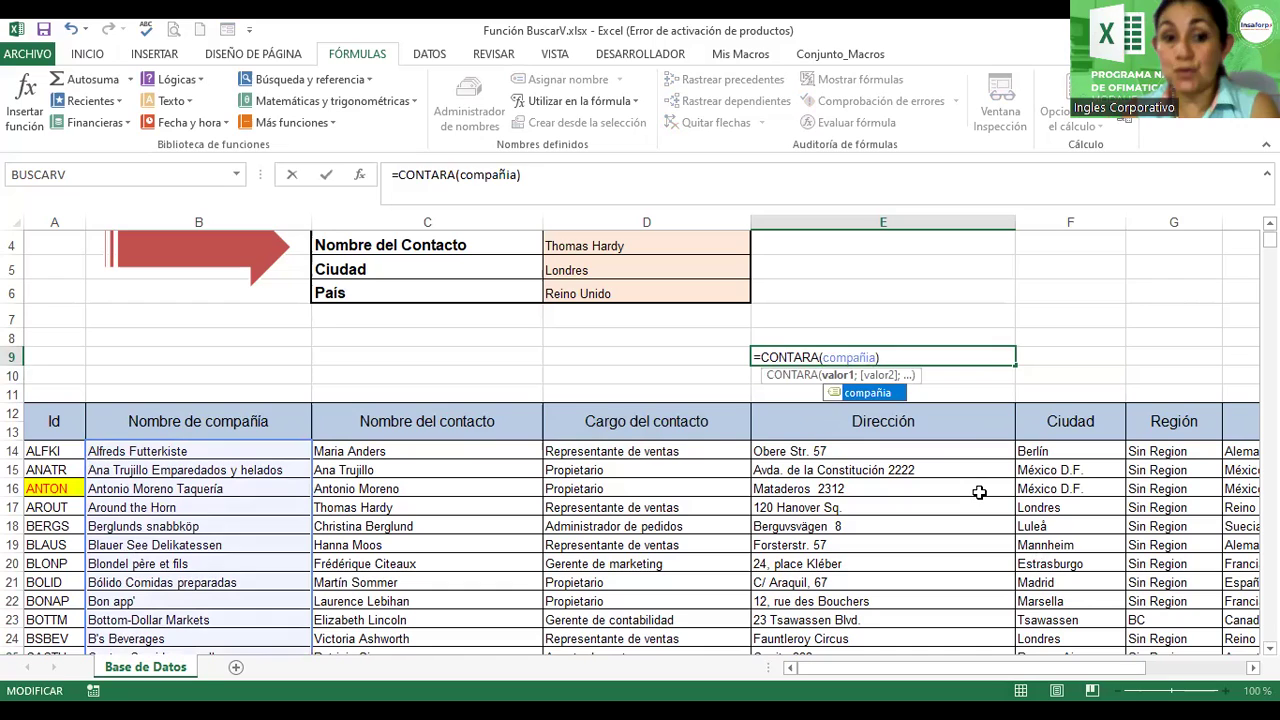
pyautogui.press('Return')
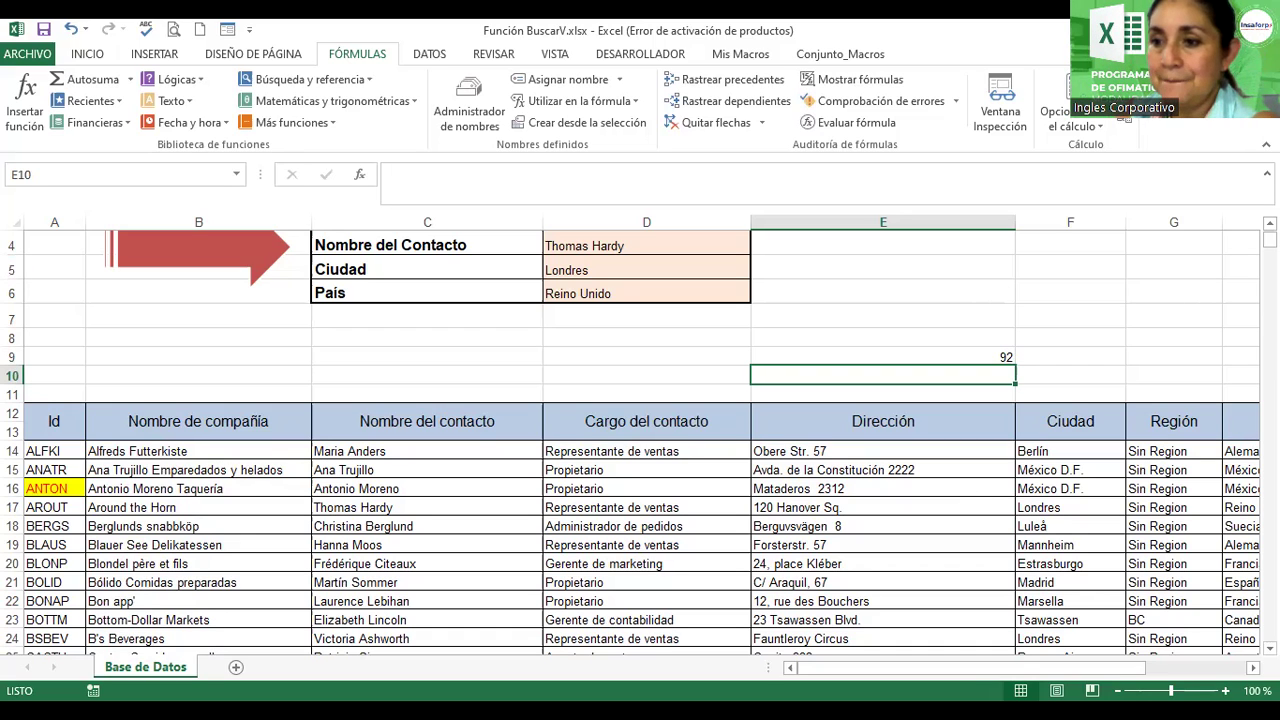
# - Delete the test count formula from cell E9
pyautogui.scroll(1, 663, 338)
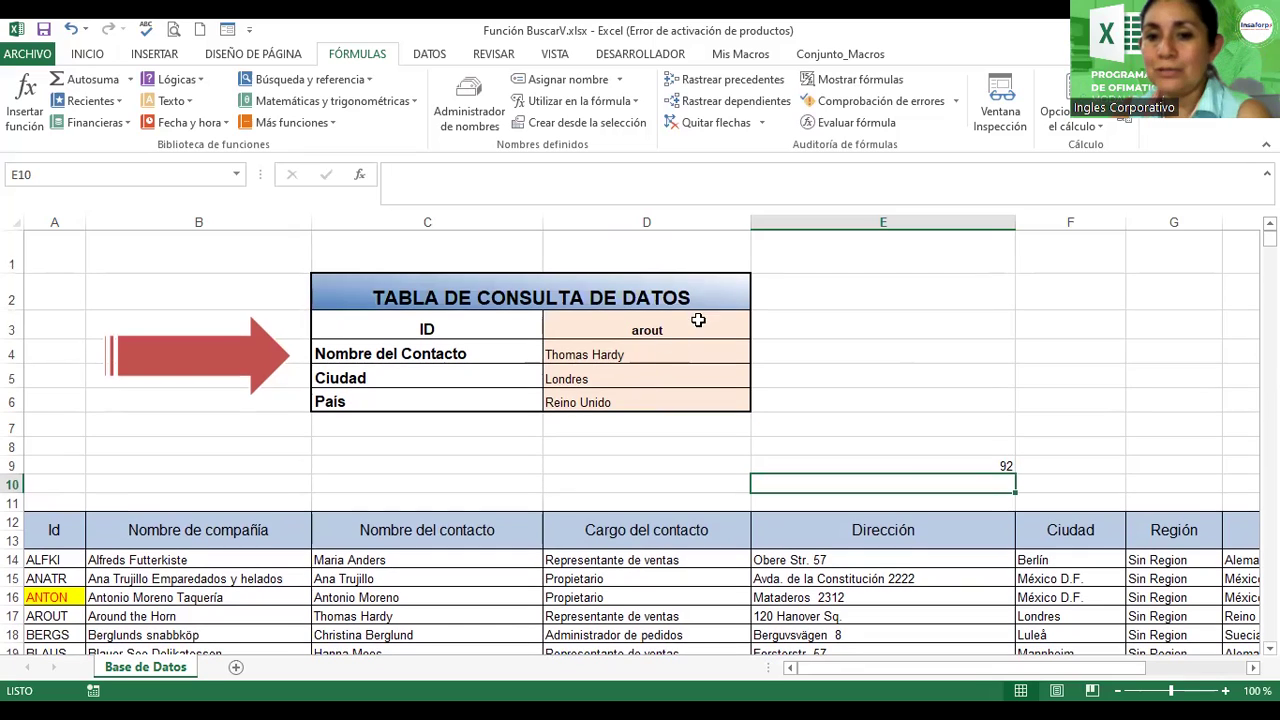
pyautogui.click(698, 338)
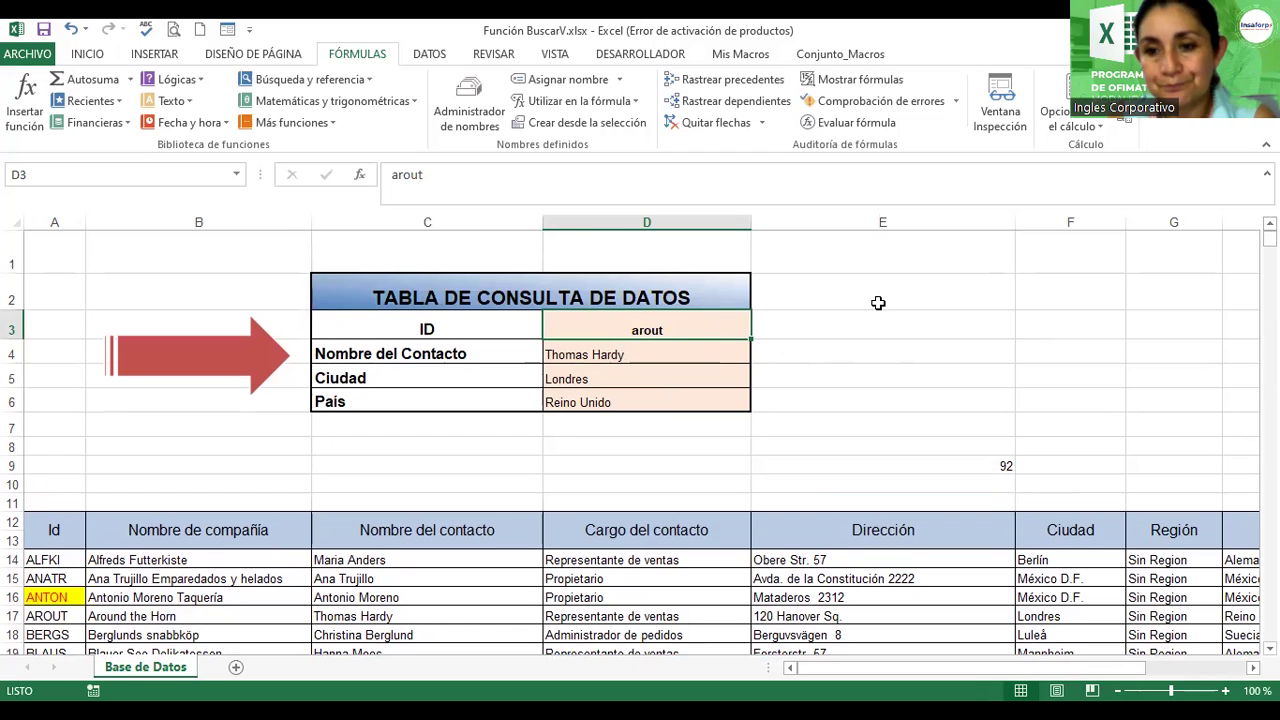
pyautogui.click(988, 464)
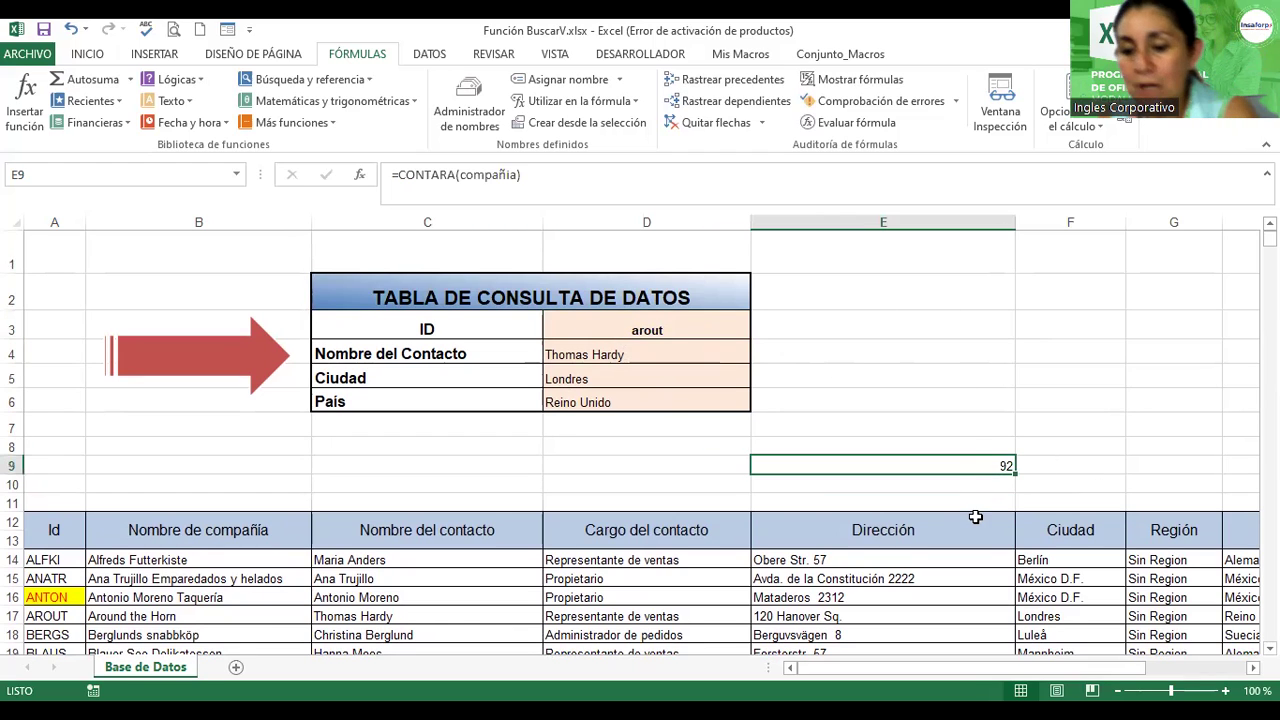
pyautogui.press('Delete')
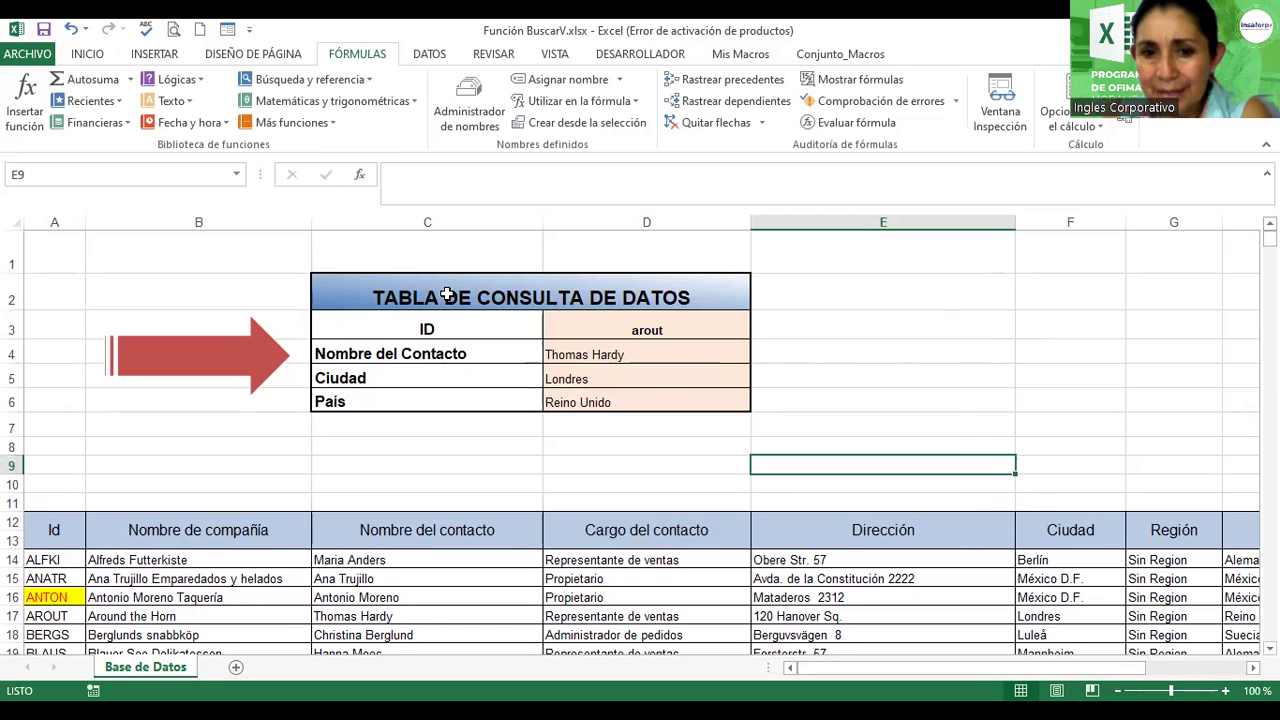
# - Copy the TABLA DE CONSULTA DE DATOS block in C2:D6
pyautogui.moveTo(447, 295); pyautogui.dragTo(449, 376)
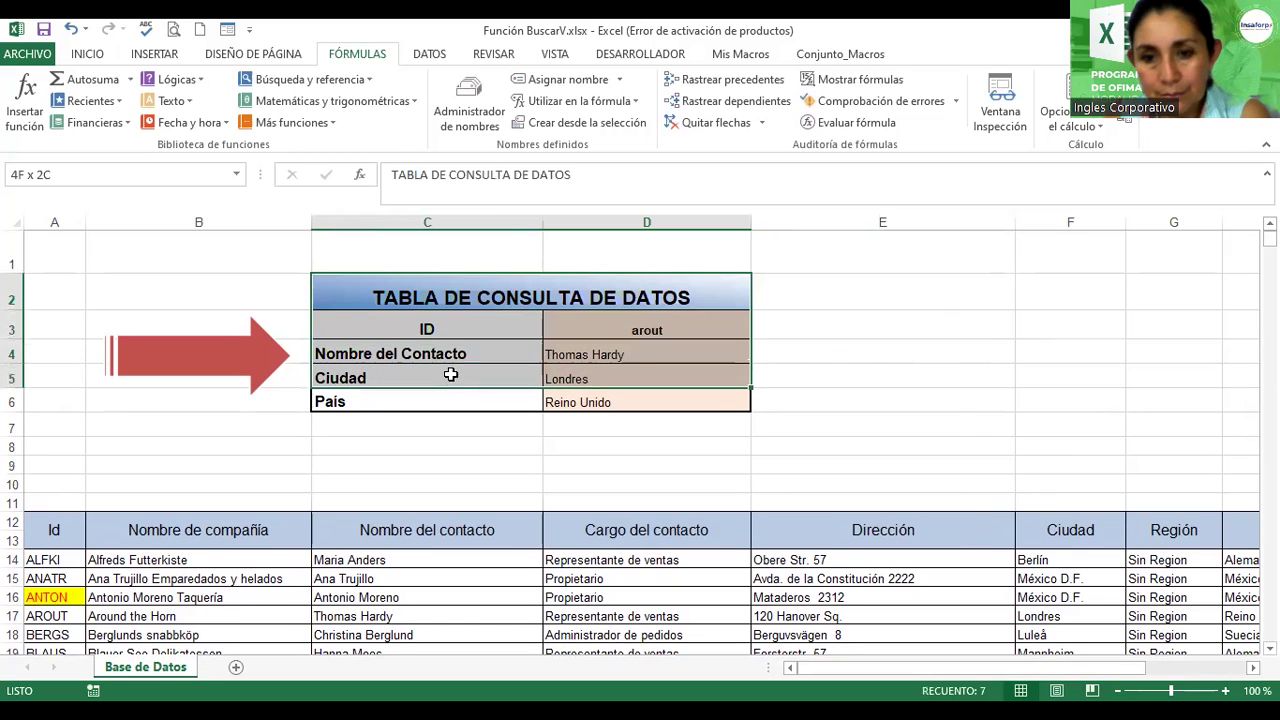
pyautogui.moveTo(424, 281); pyautogui.dragTo(445, 400)
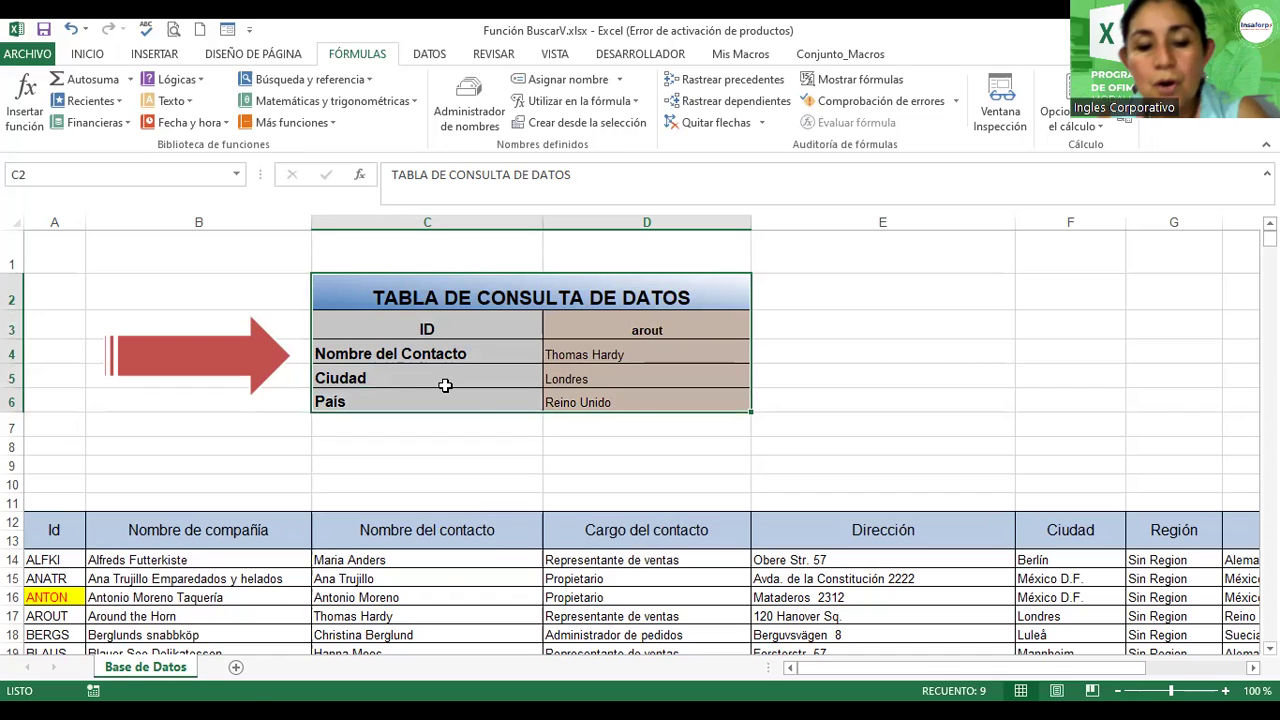
pyautogui.hotkey('ctrl', 'c')
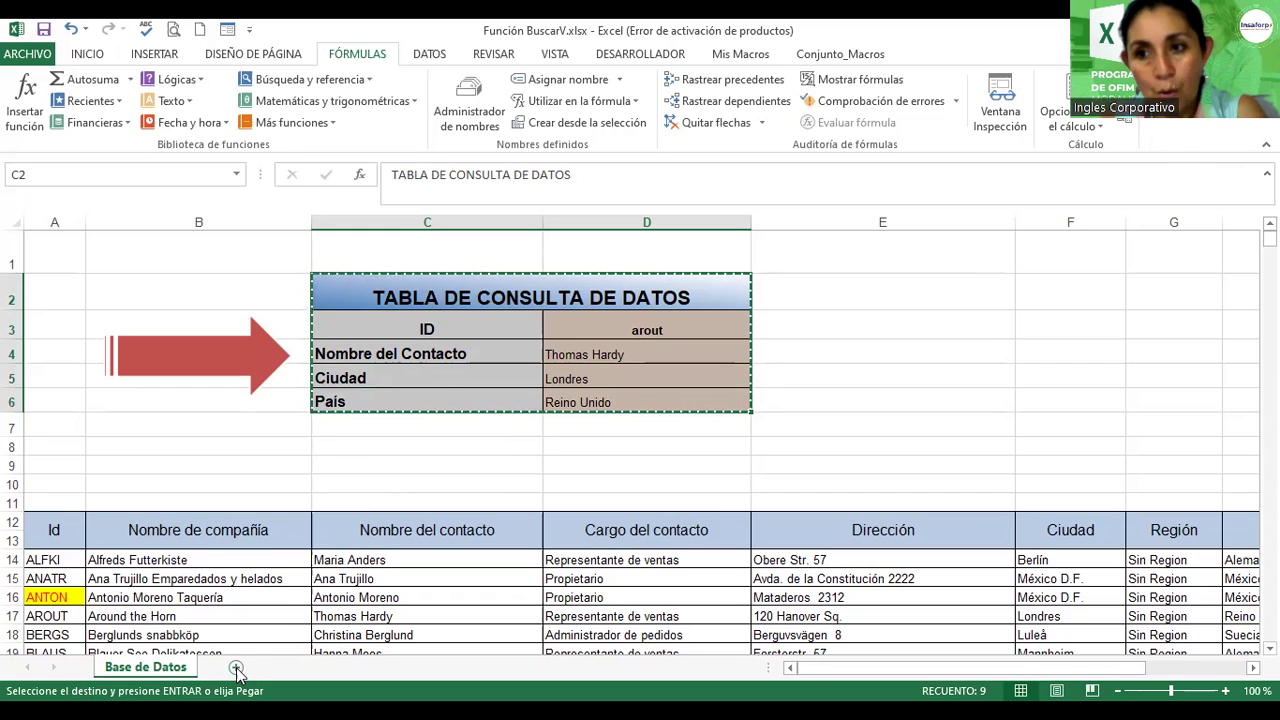
# - Add a new sheet and paste the lookup table at G4, keeping the source column widths
pyautogui.click(236, 668)
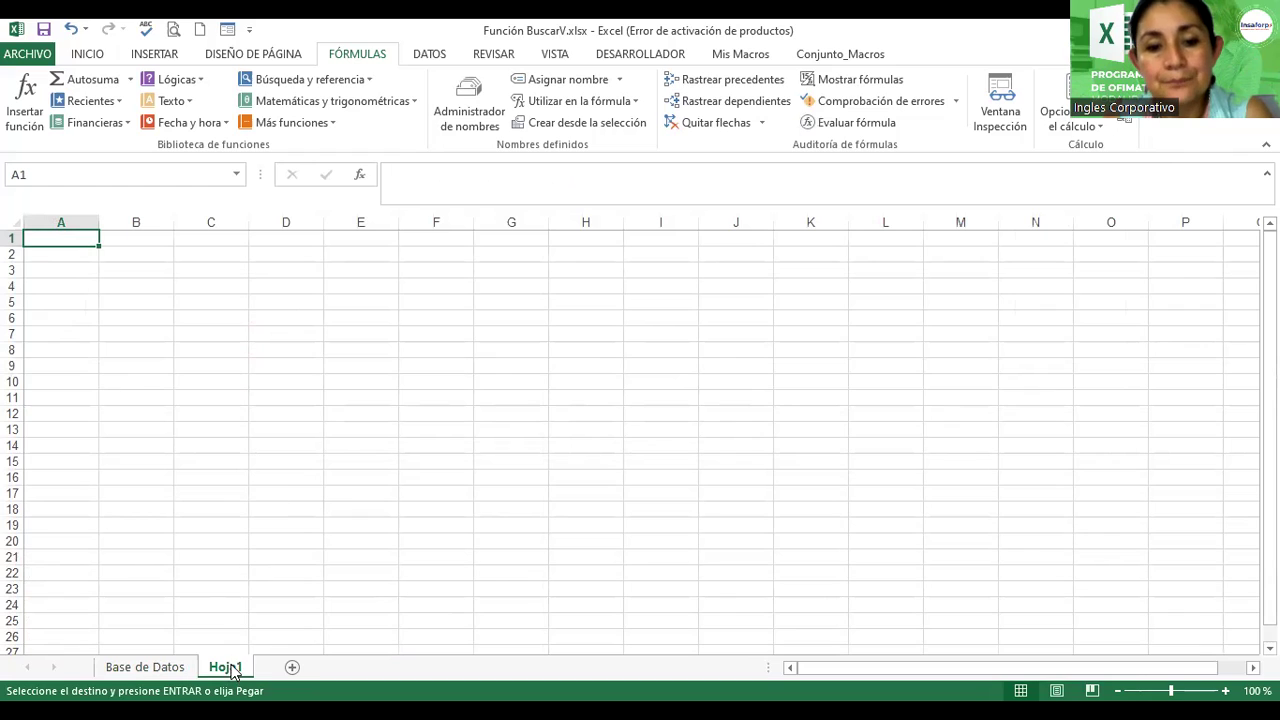
pyautogui.click(491, 283)
pyautogui.hotkey('ctrl', 'v')
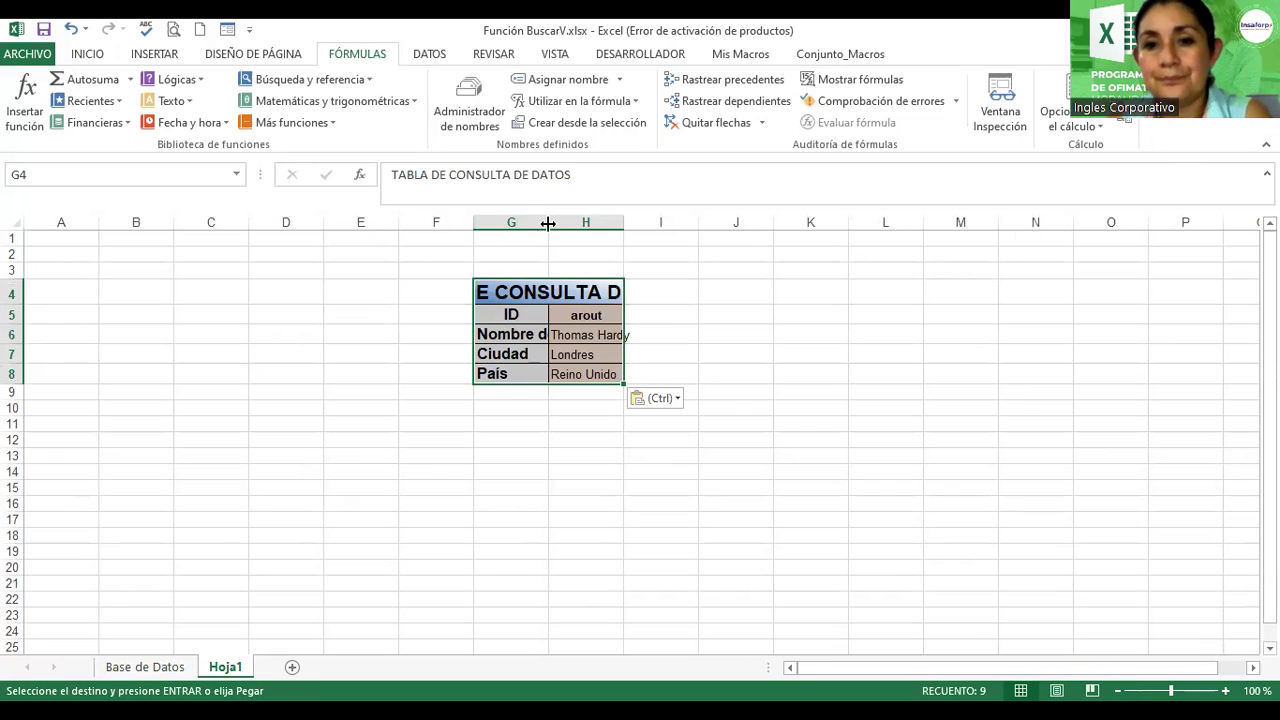
pyautogui.hotkey('ctrl', 'w')
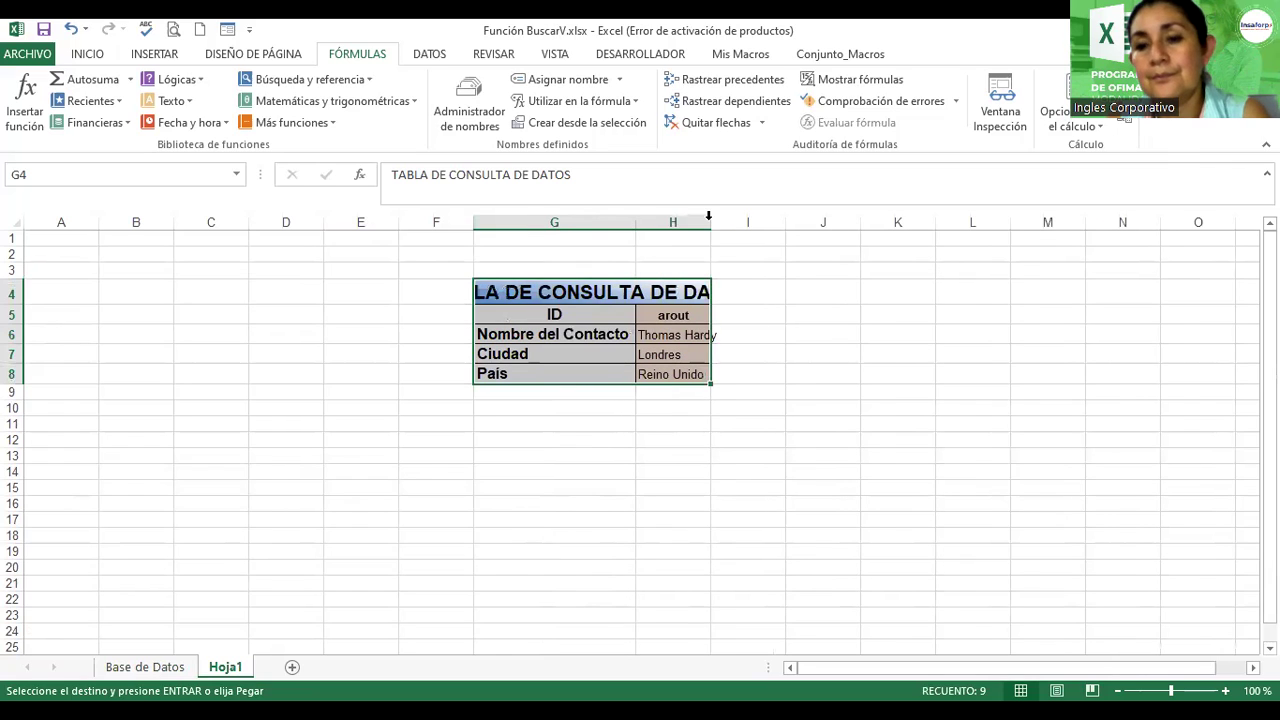
pyautogui.moveTo(711, 221); pyautogui.dragTo(721, 221)
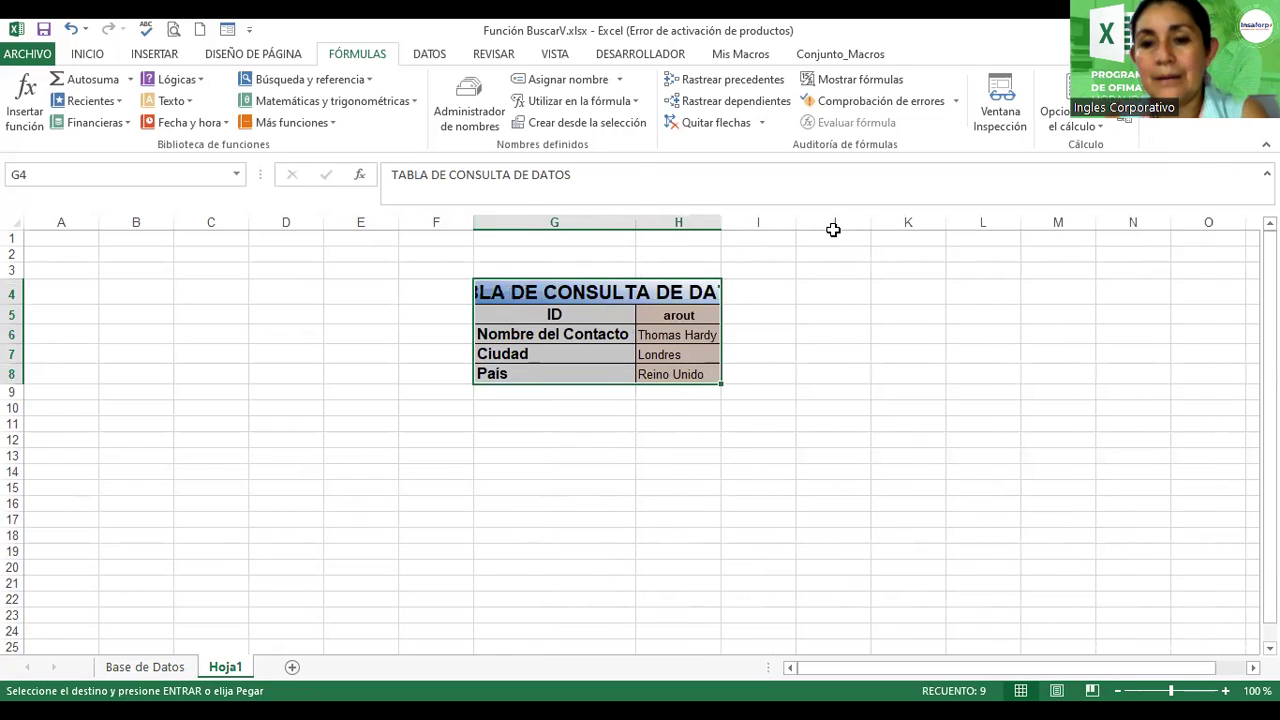
pyautogui.hotkey('ctrl', 'z')
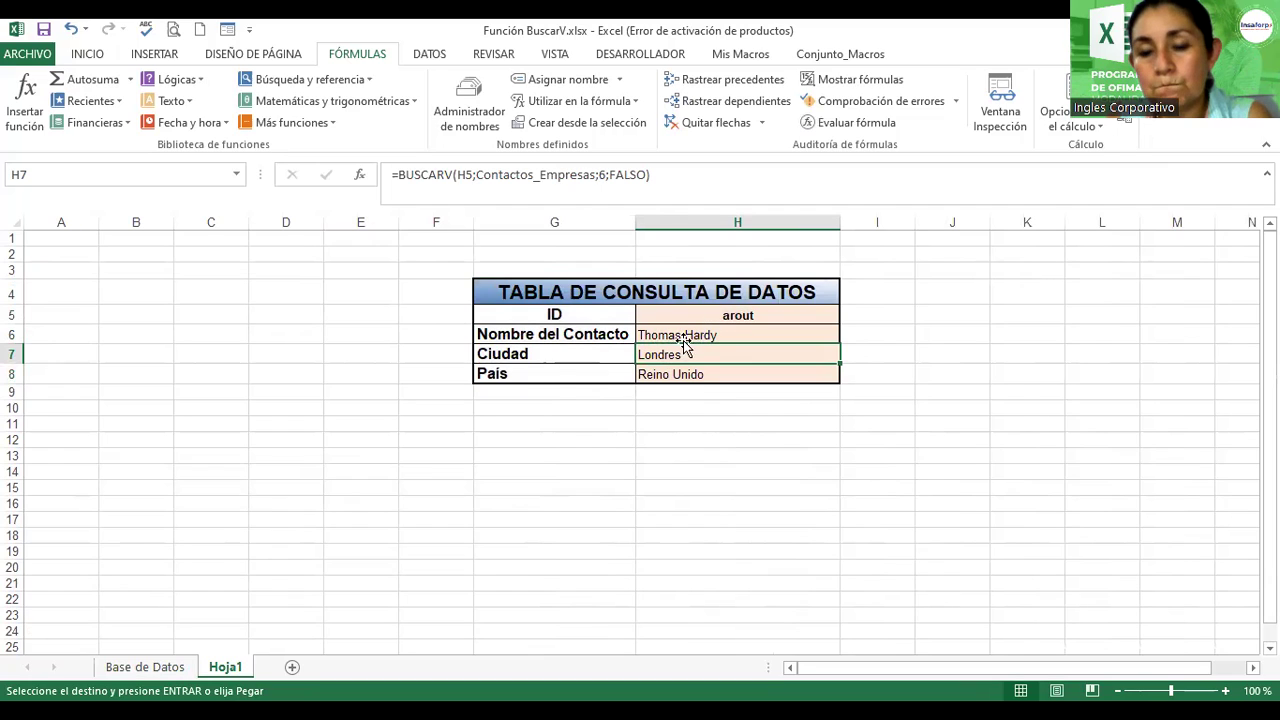
pyautogui.click(560, 374)
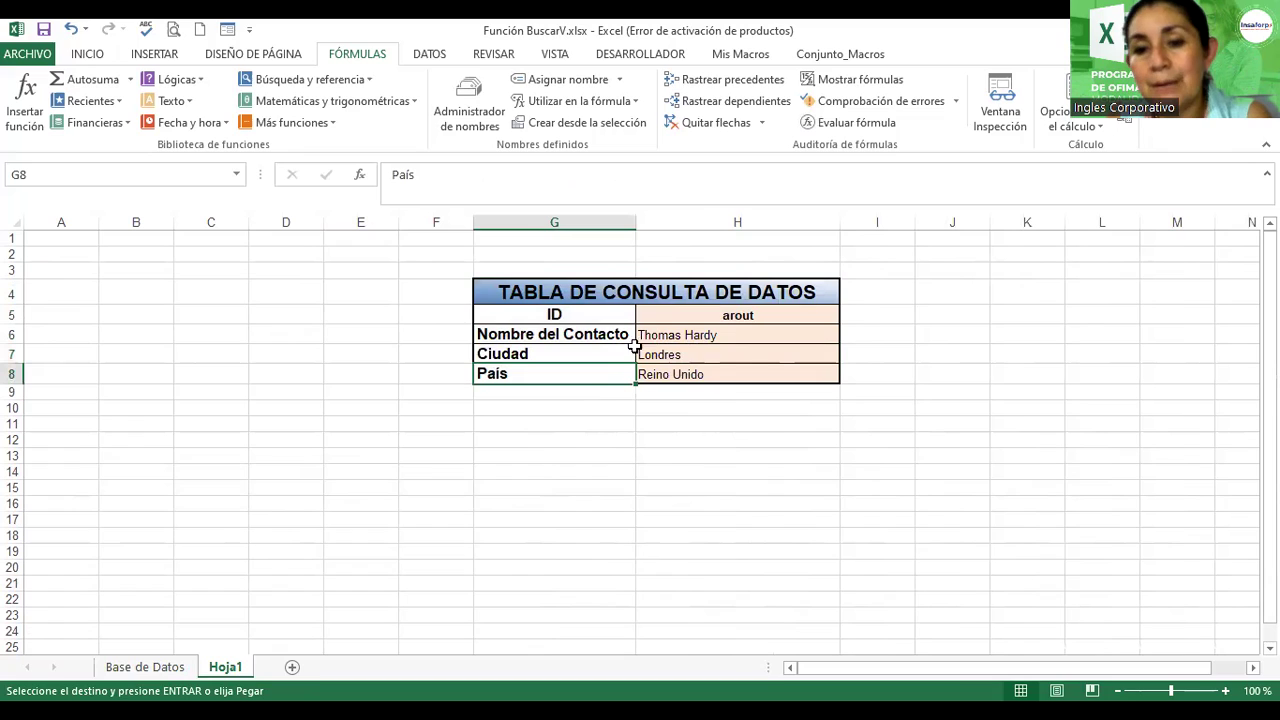
# - Enter the row labels Empresa in G7, Cargo in G8 and Numero de Teléfono in G9
pyautogui.click(518, 354)
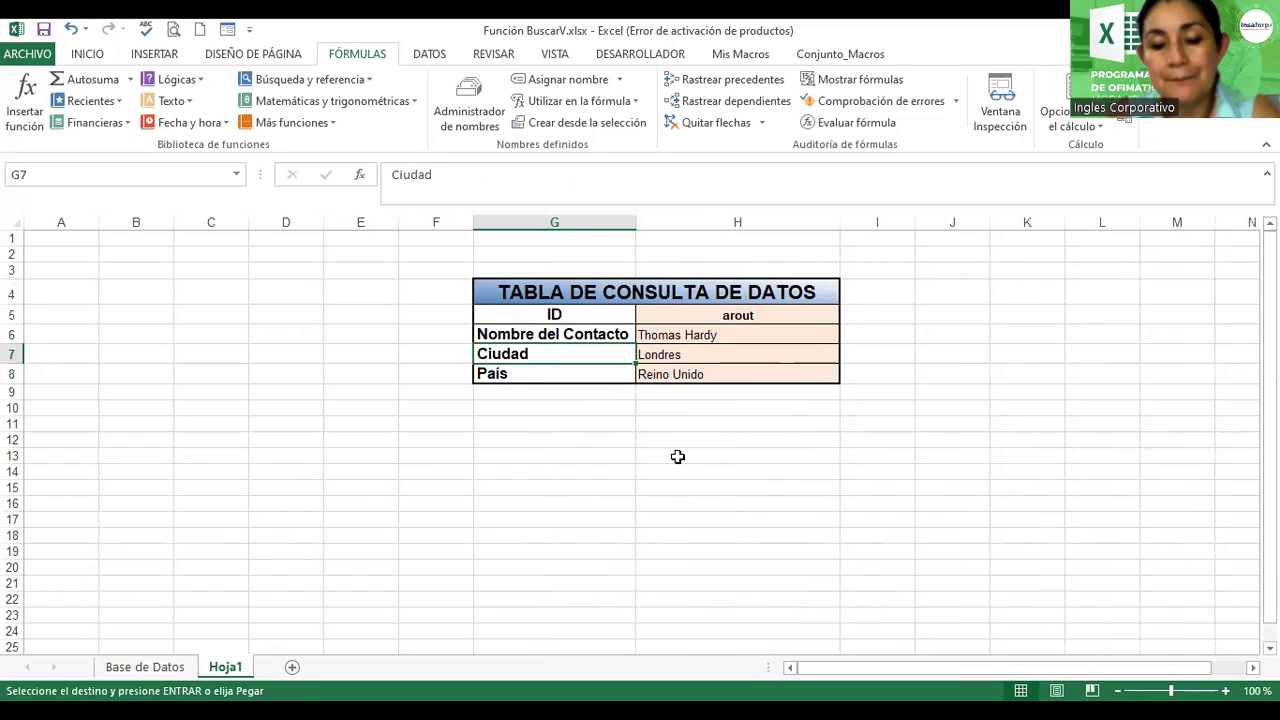
pyautogui.write('Empresa')
pyautogui.press('Return')
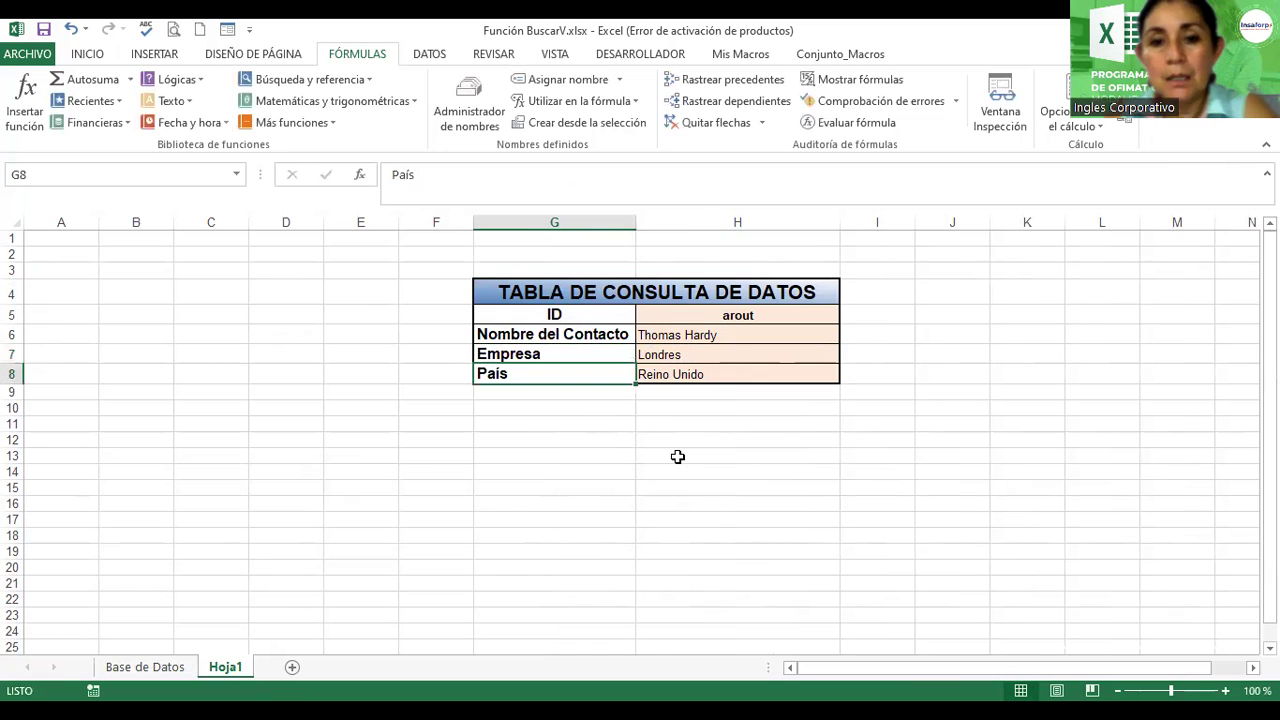
pyautogui.click(165, 667)
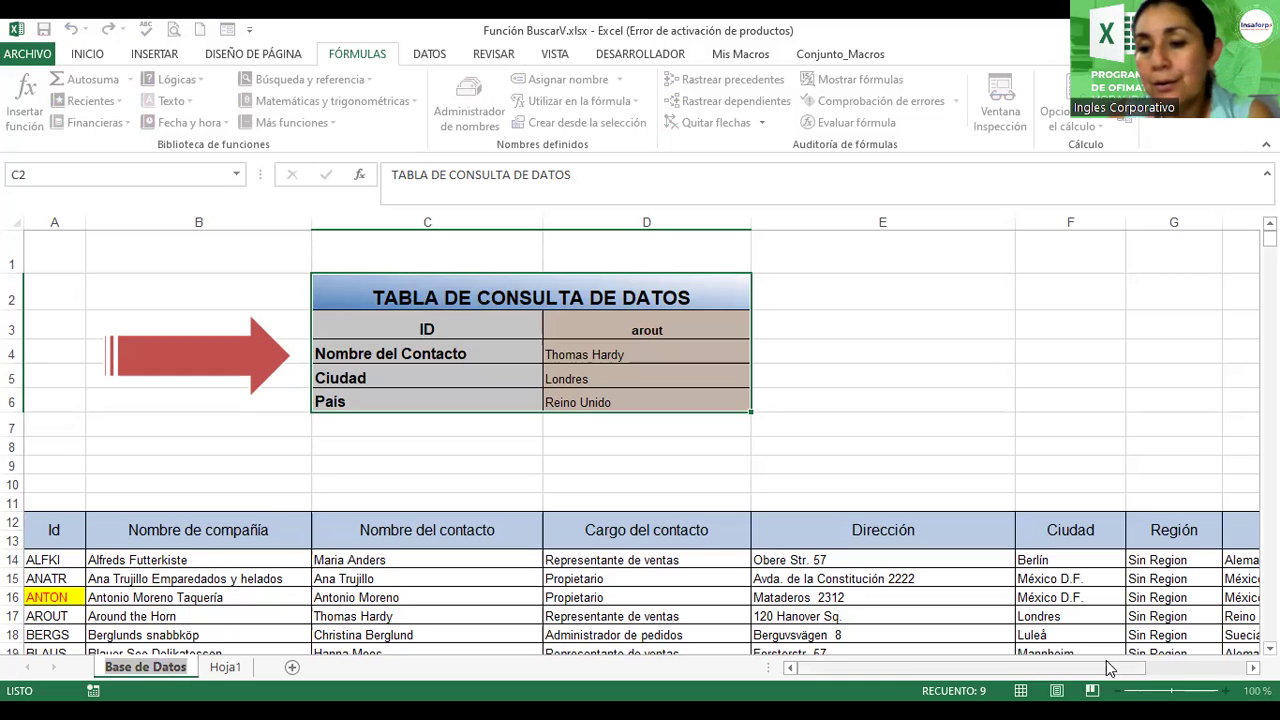
pyautogui.moveTo(1108, 670); pyautogui.dragTo(1236, 678)
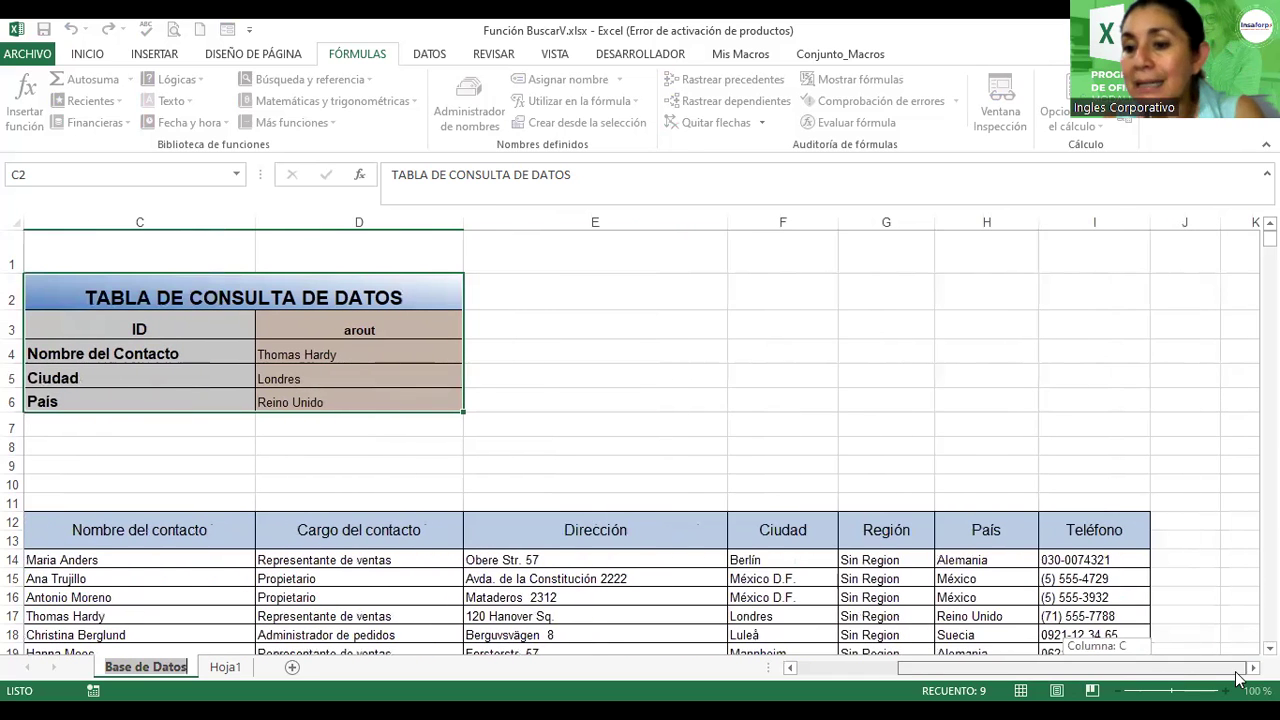
pyautogui.moveTo(1100, 668); pyautogui.dragTo(360, 644)
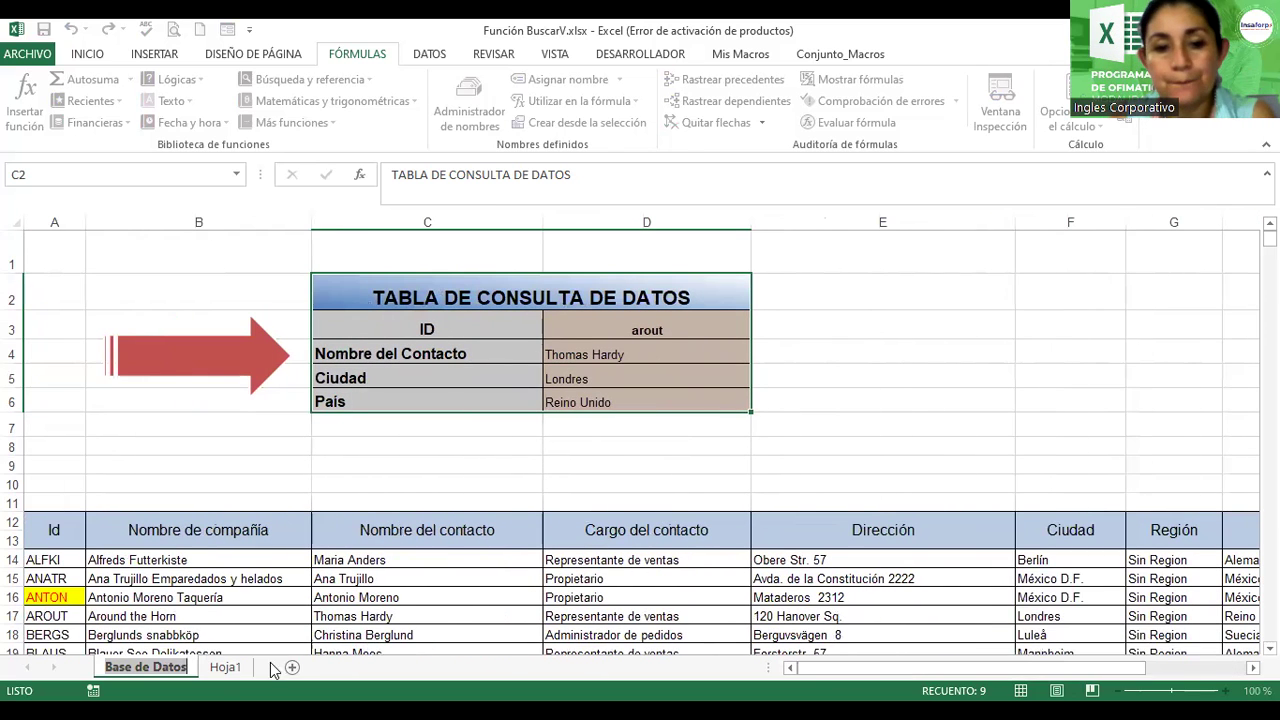
pyautogui.click(225, 666)
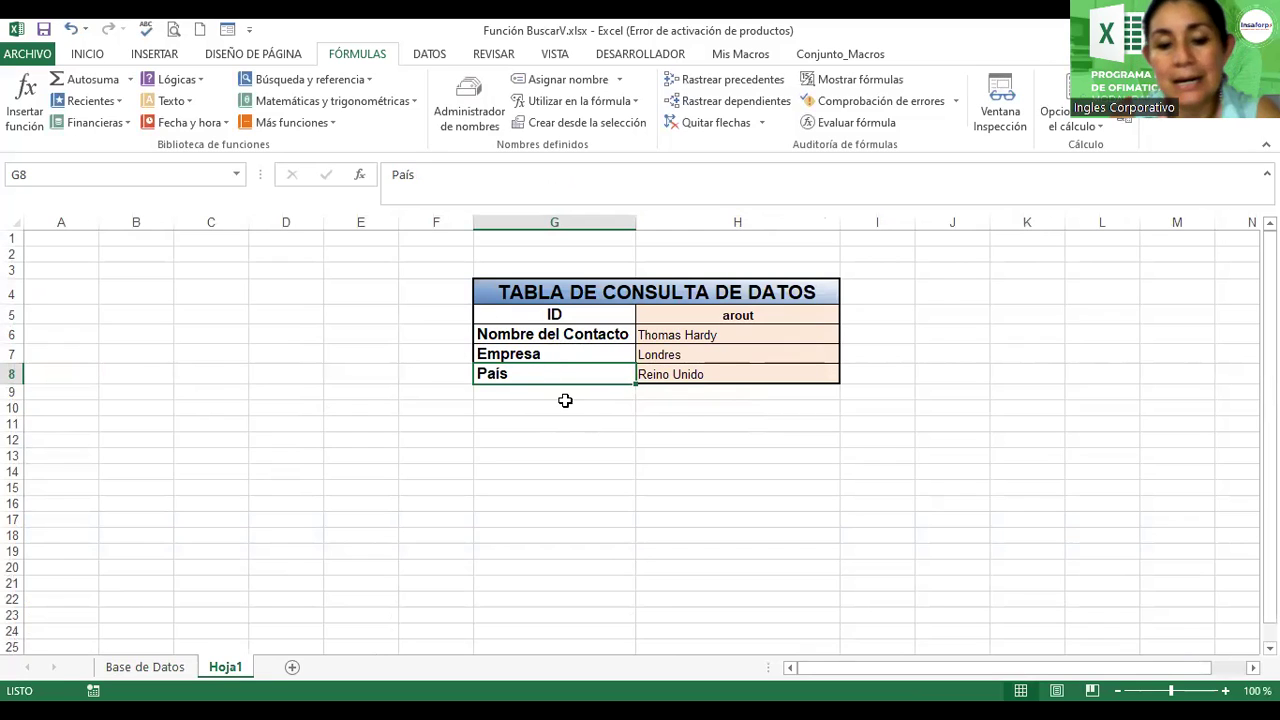
pyautogui.write('Cargo')
pyautogui.press('Return')
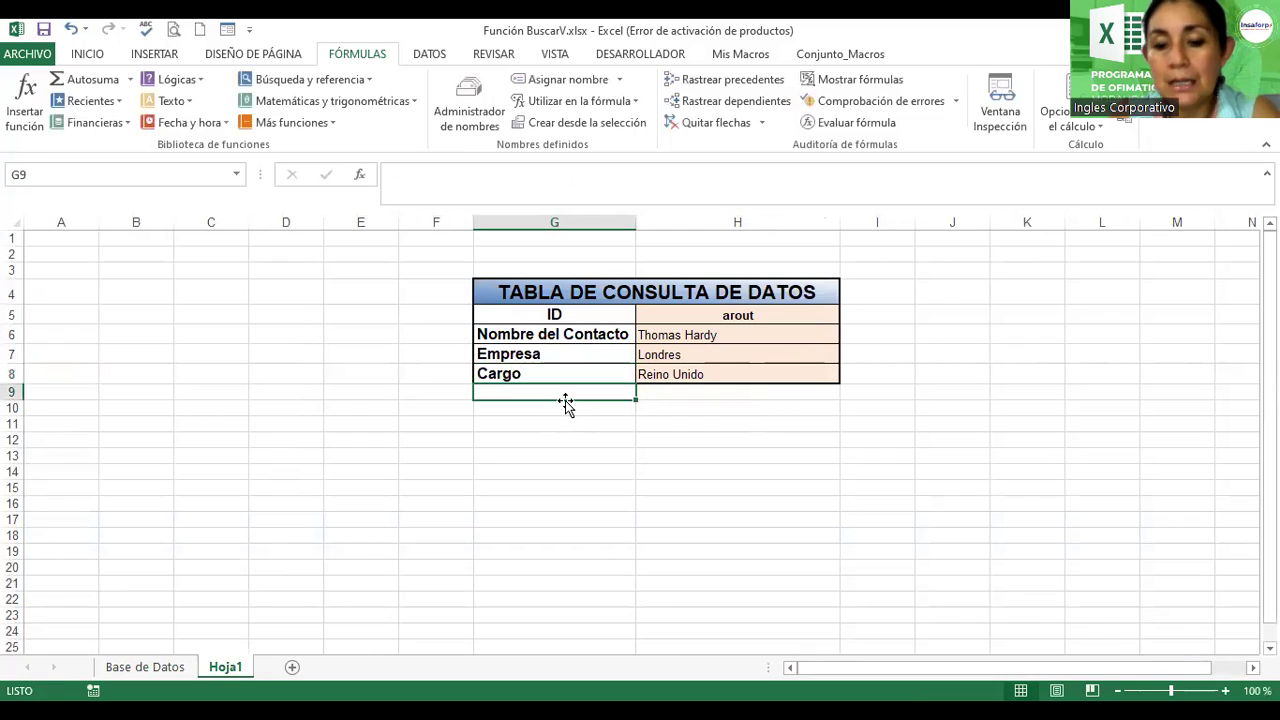
pyautogui.write('Numero de Teléfono')
pyautogui.press('Return')
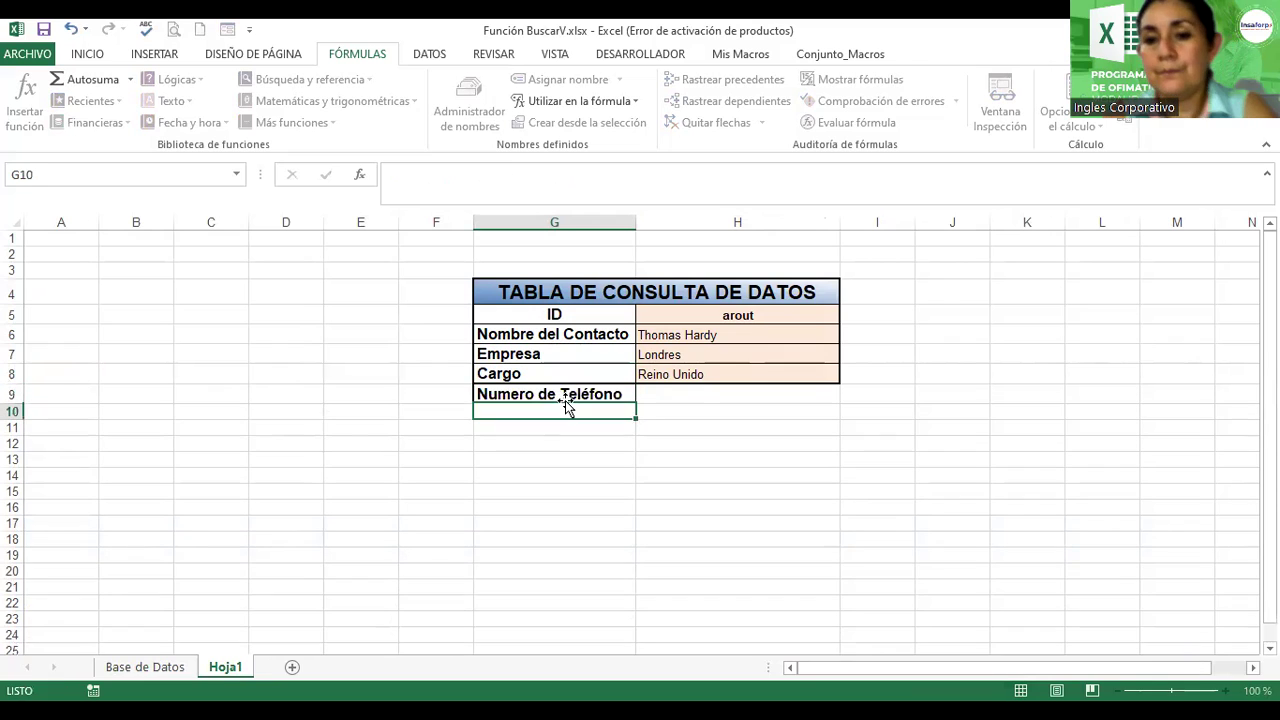
# - Widen column G slightly and clear the old values from H5:H10
pyautogui.click(716, 333)
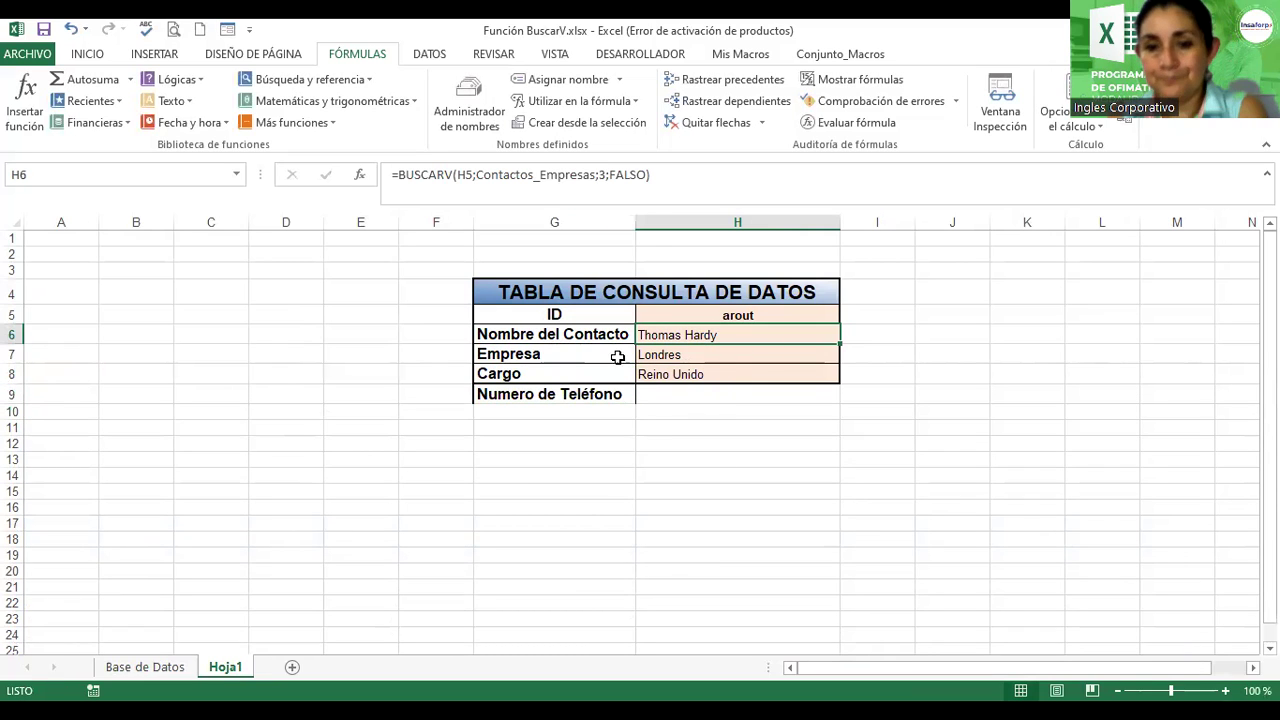
pyautogui.moveTo(634, 216); pyautogui.dragTo(645, 216)
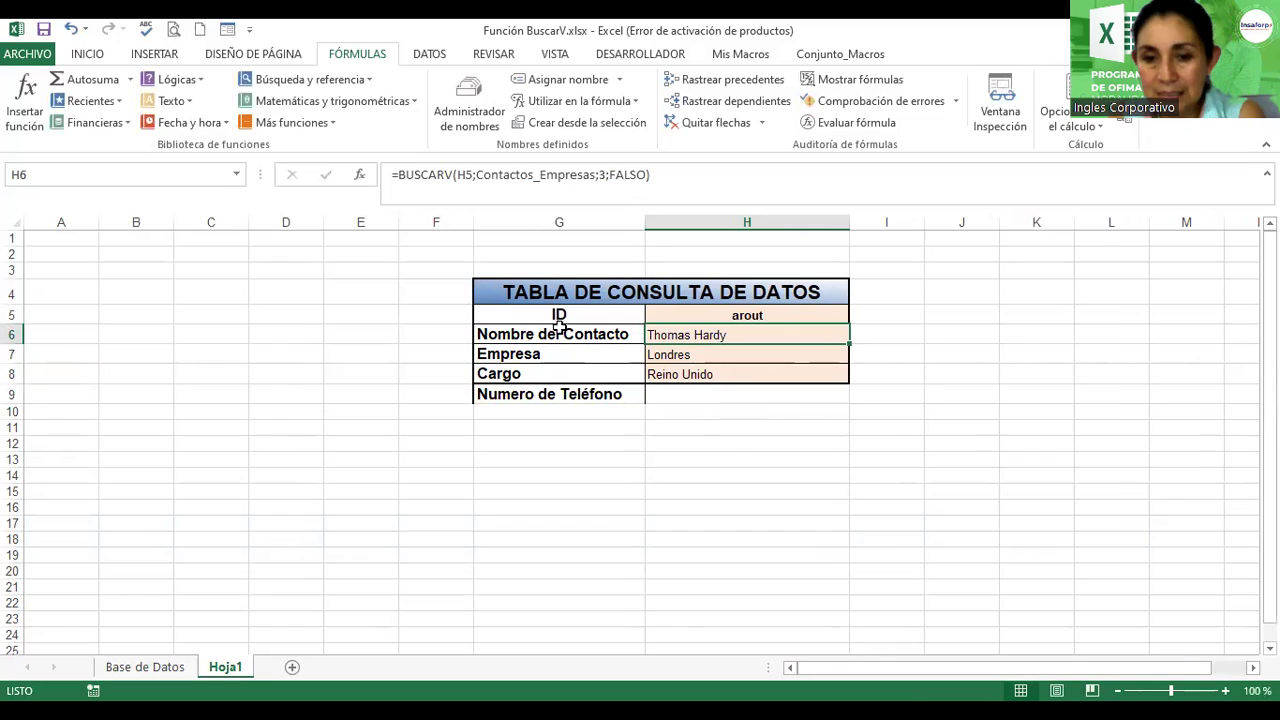
pyautogui.click(740, 316)
pyautogui.click(690, 338)
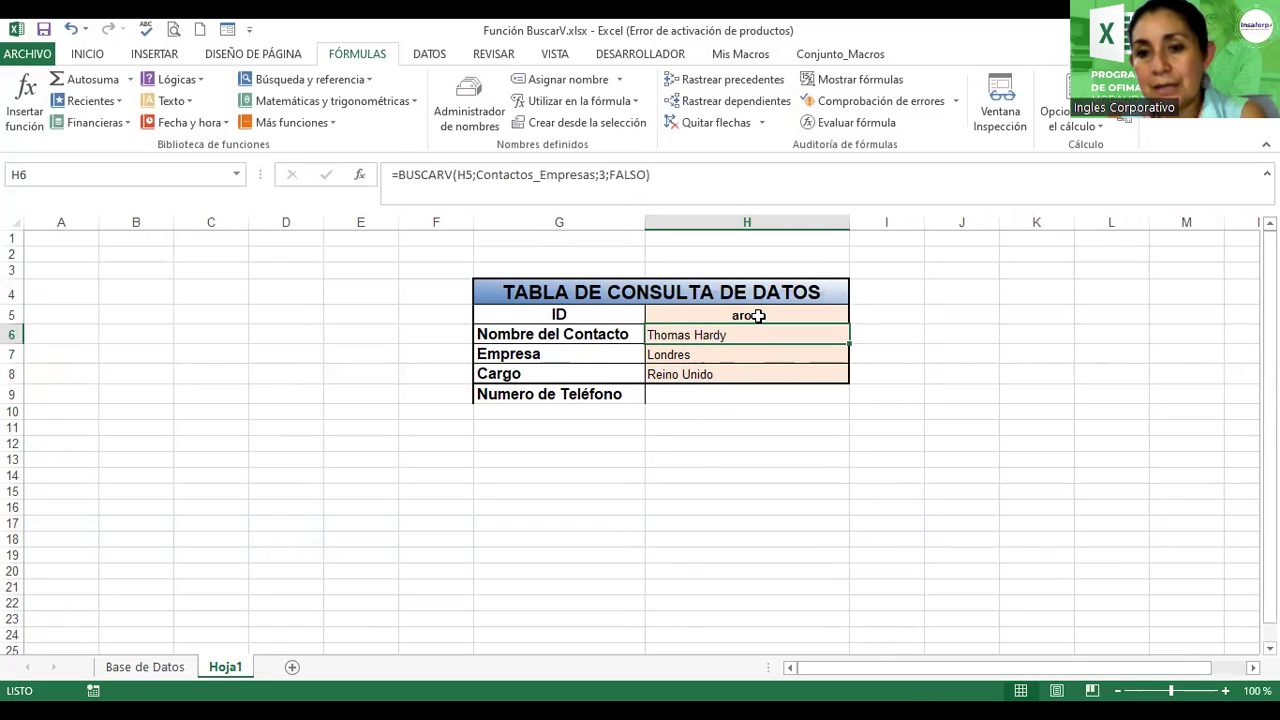
pyautogui.moveTo(758, 315); pyautogui.dragTo(758, 408)
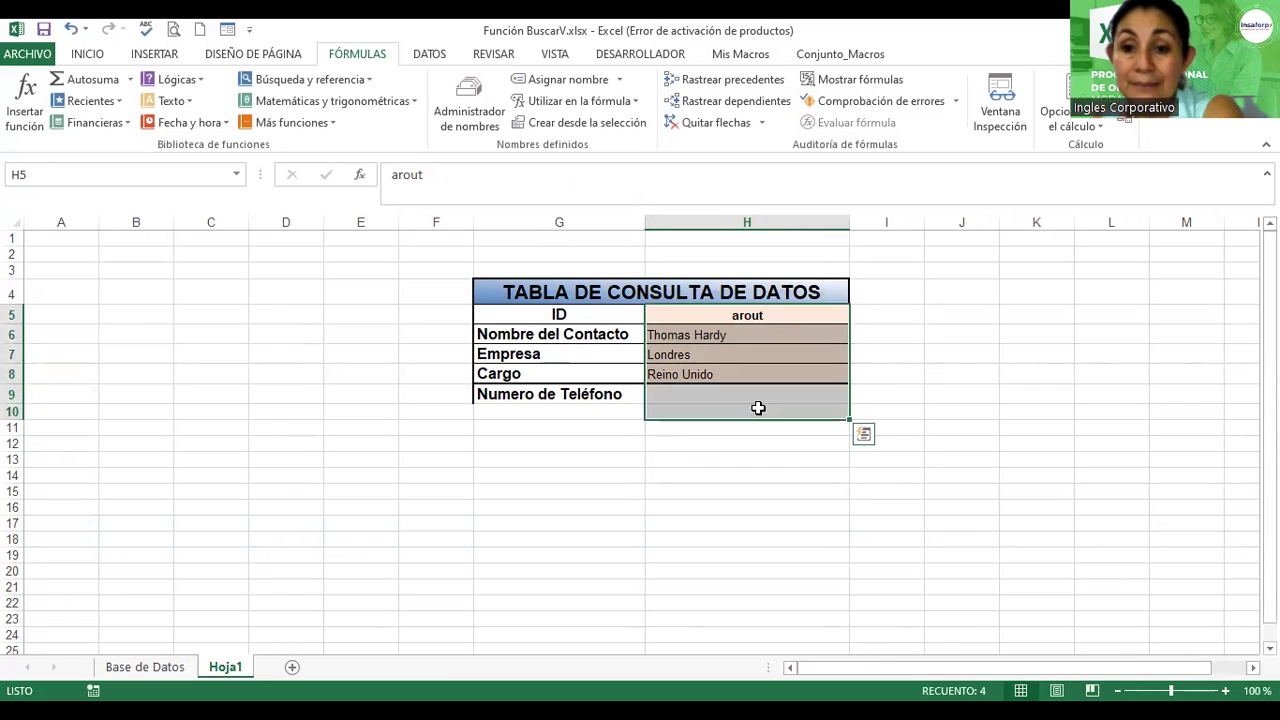
pyautogui.press('Delete')
pyautogui.click(743, 348)
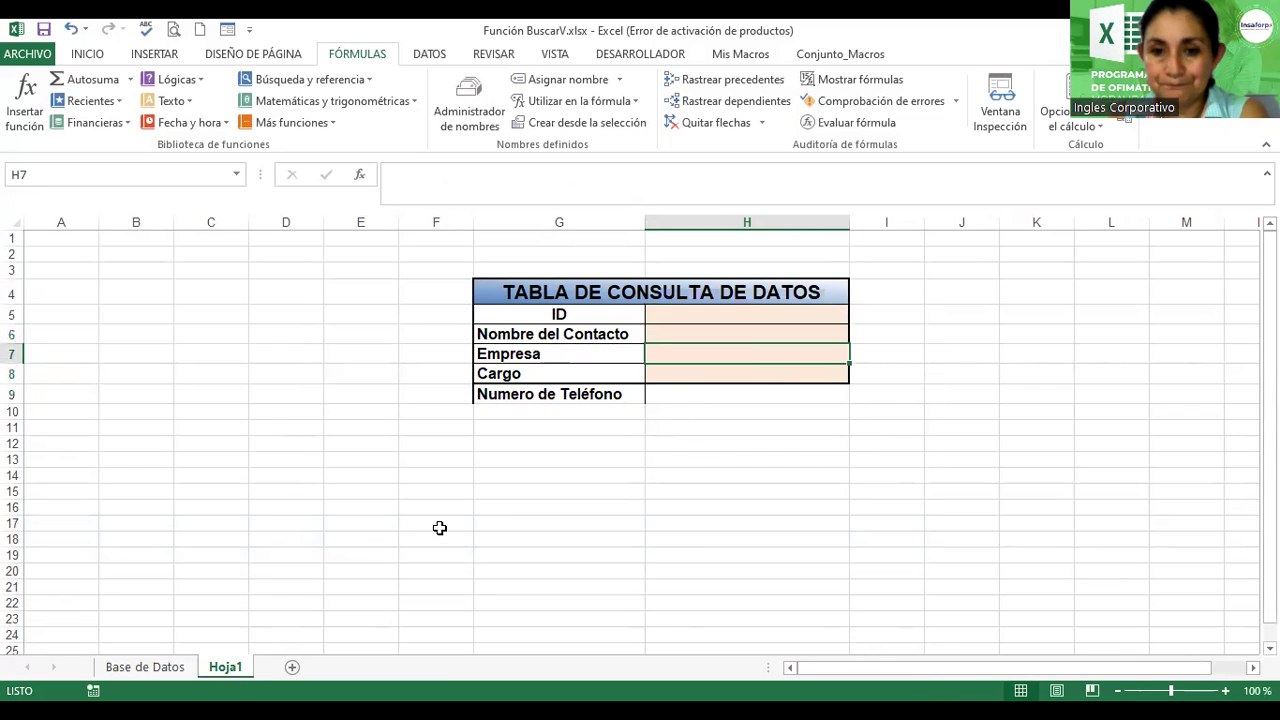
# - Apply Todos los bordes to G4:H9 from the INICIO Borders list
pyautogui.moveTo(745, 288); pyautogui.dragTo(739, 394)
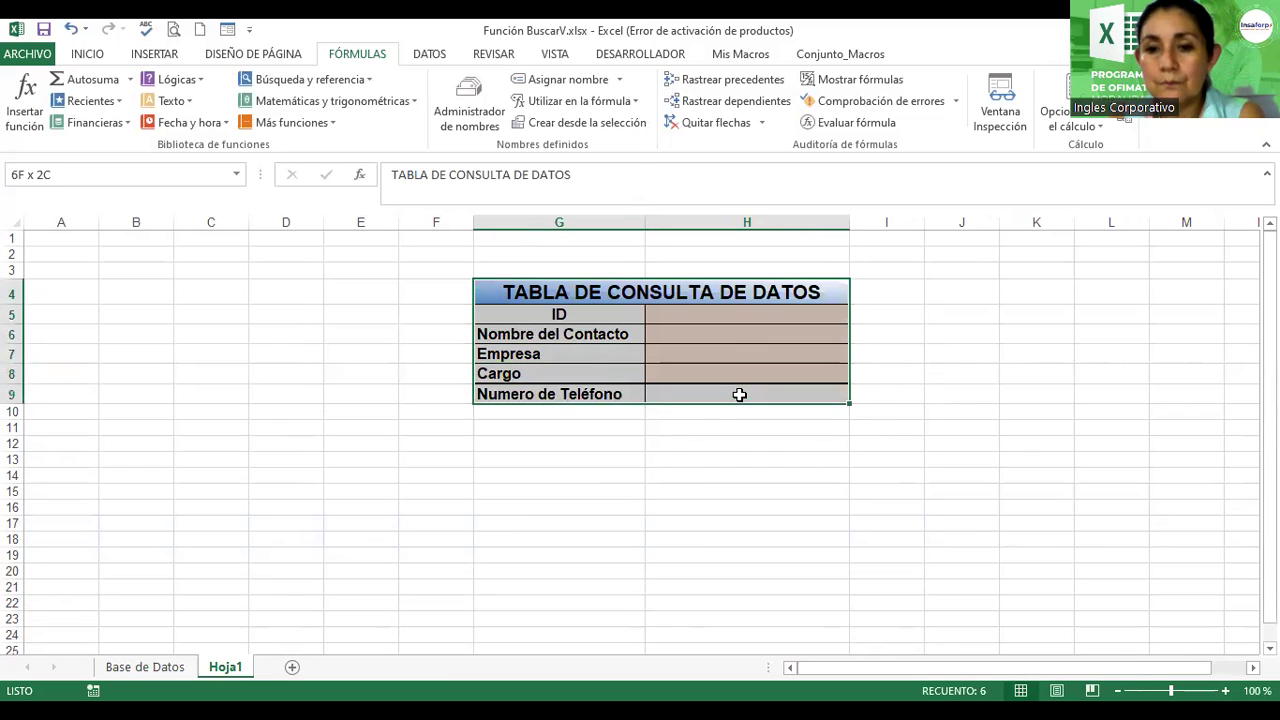
pyautogui.click(88, 54)
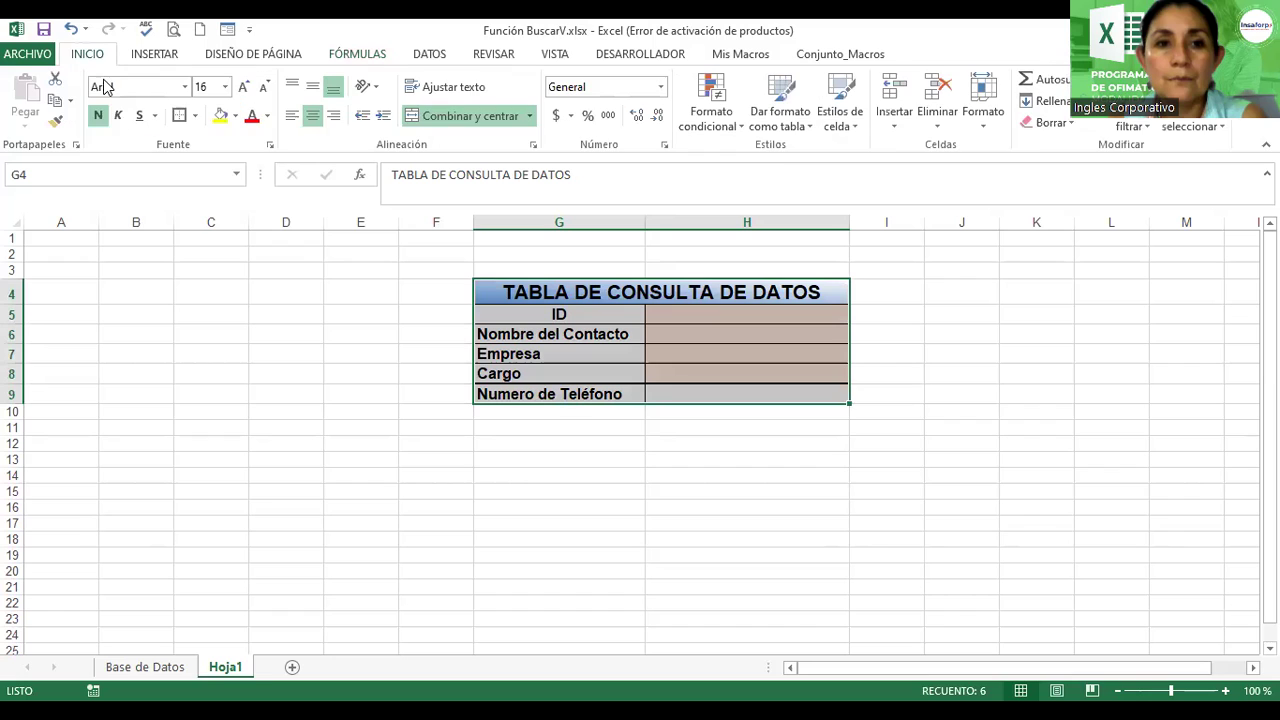
pyautogui.click(180, 116)
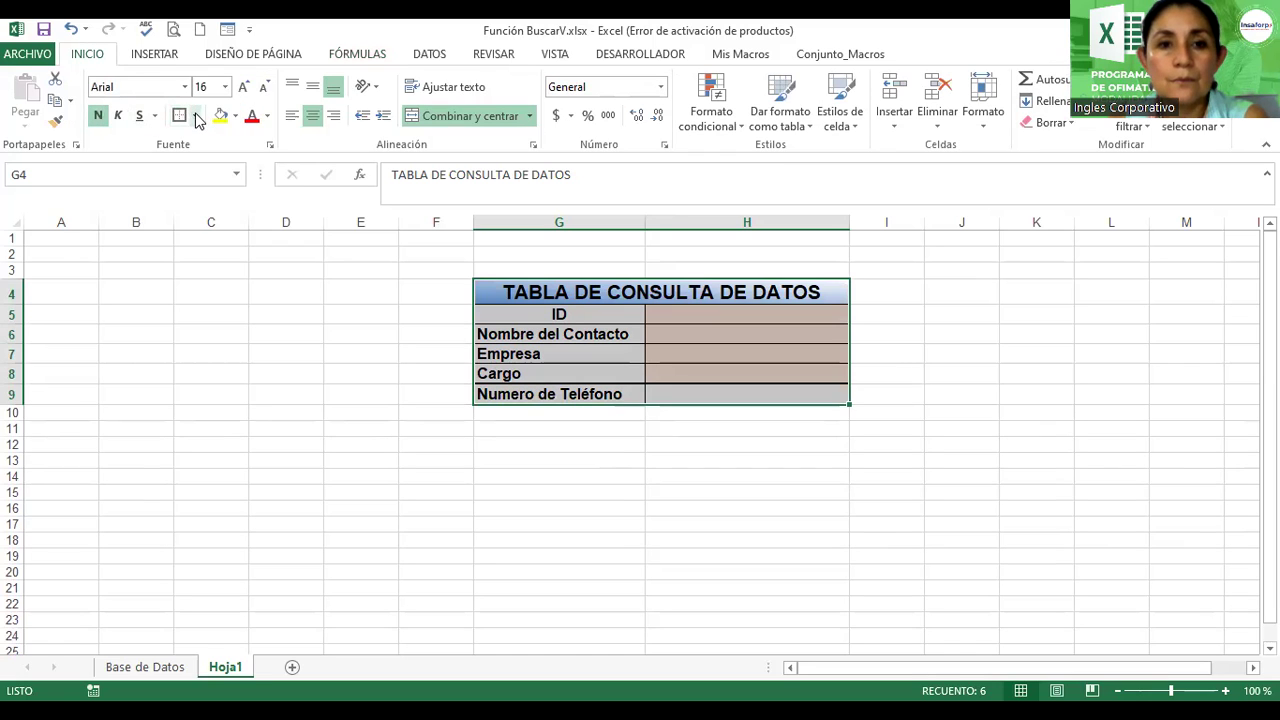
pyautogui.click(197, 116)
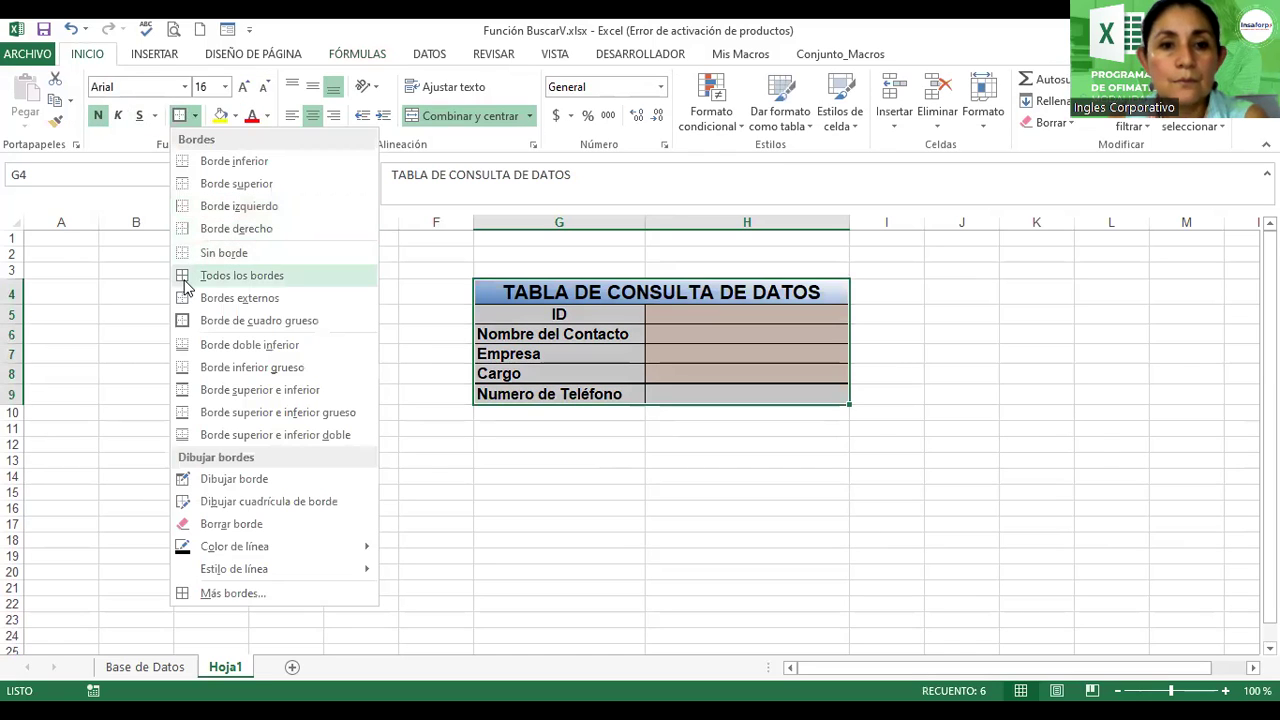
pyautogui.click(184, 276)
pyautogui.click(720, 372)
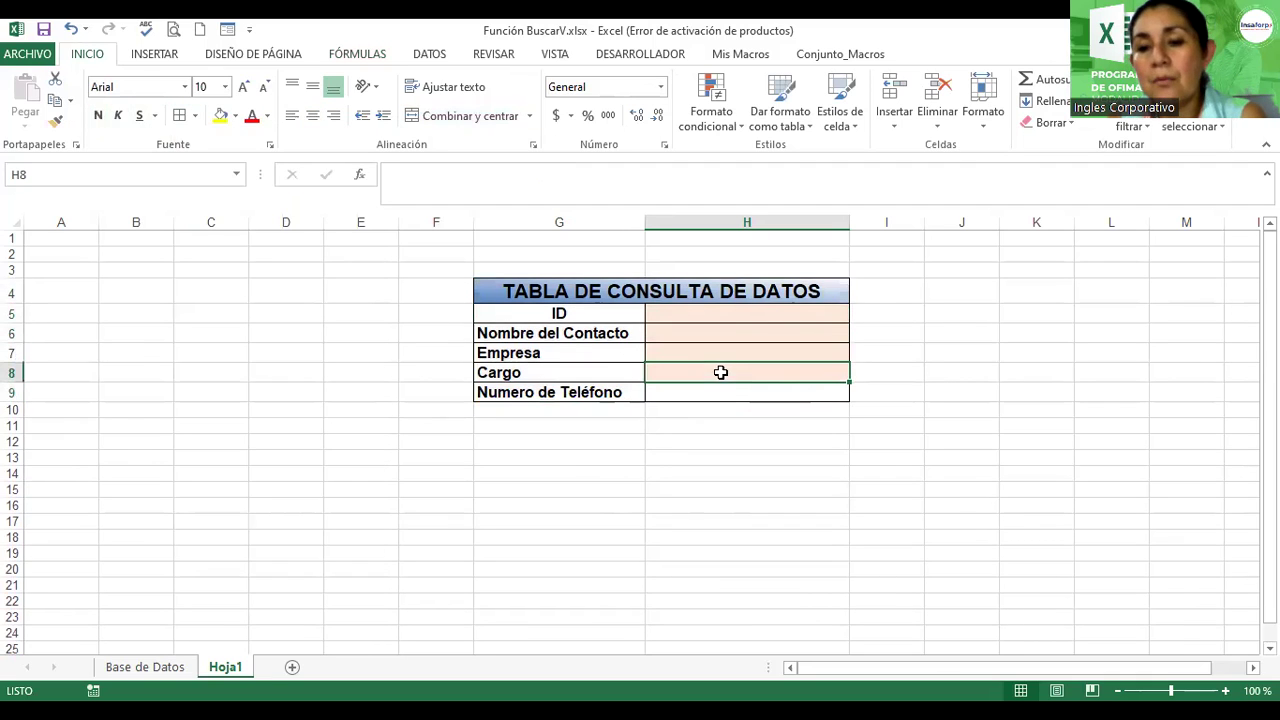
pyautogui.click(713, 395)
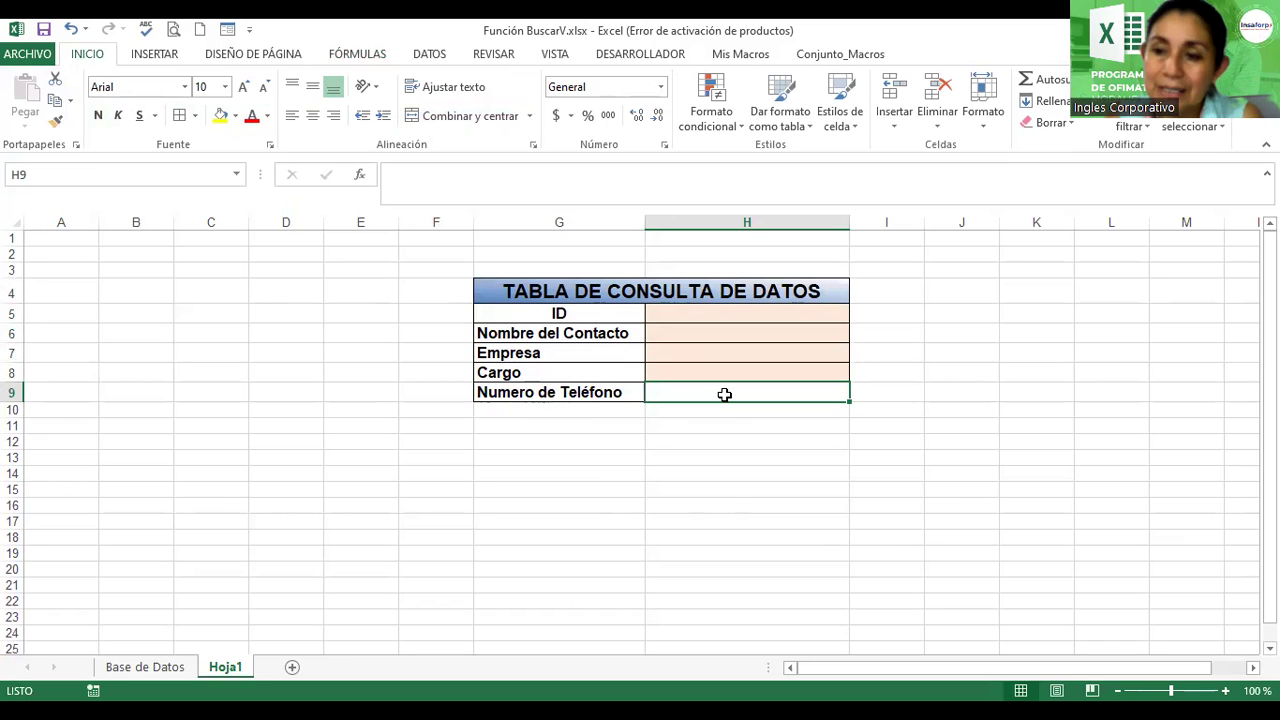
# - Name the Base de Datos ID cells A14:A105 as the range IDs
pyautogui.click(140, 672)
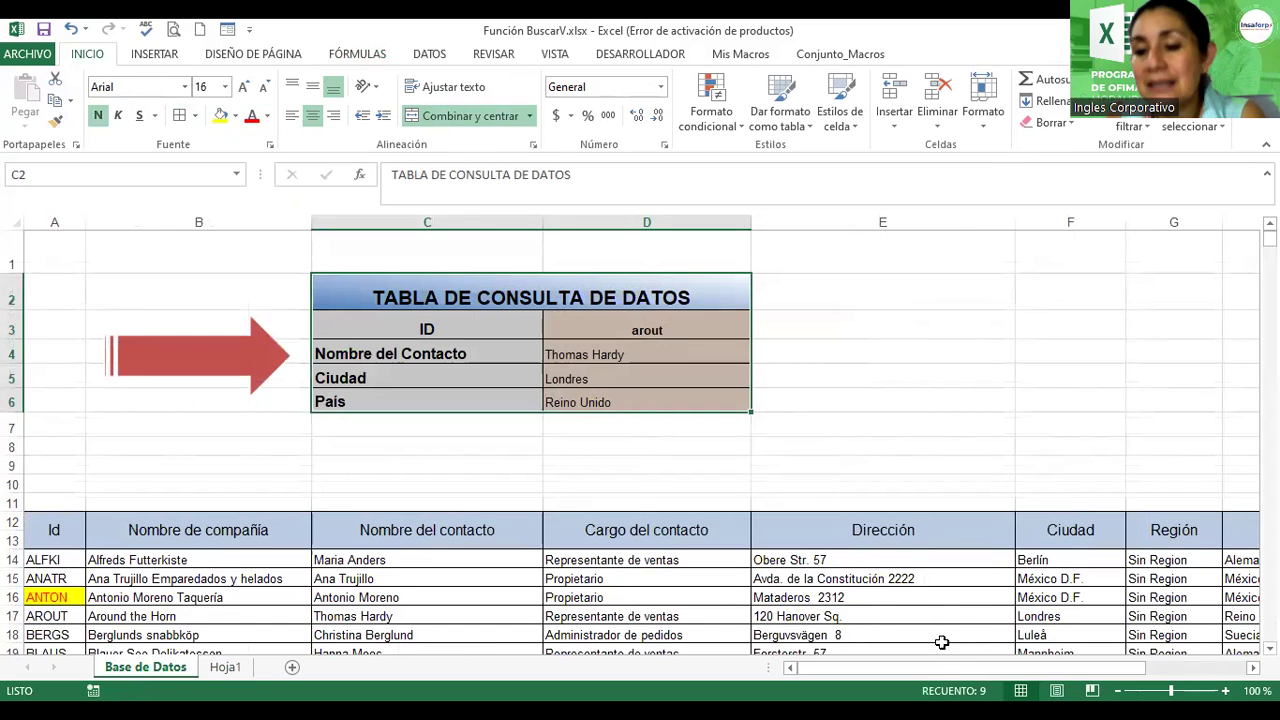
pyautogui.click(48, 561)
pyautogui.moveTo(48, 561); pyautogui.dragTo(60, 634)
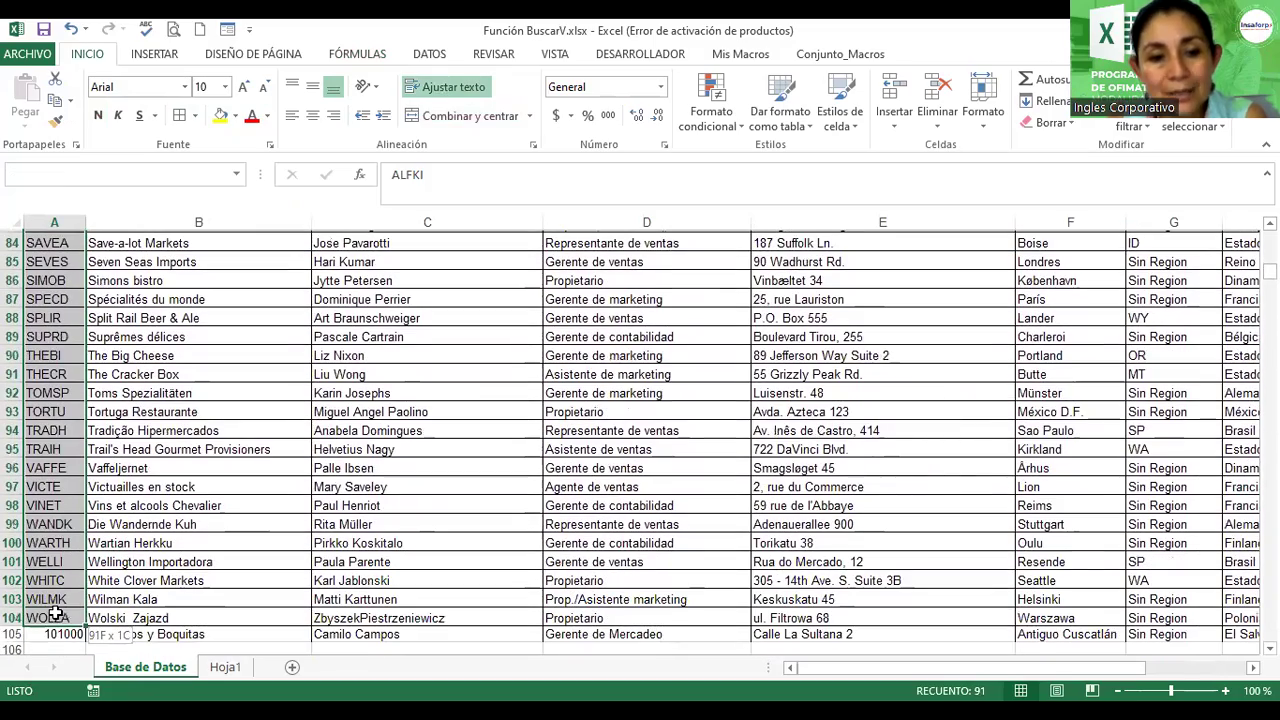
pyautogui.scroll(-1, 514, 514)
pyautogui.scroll(3, 640, 440)
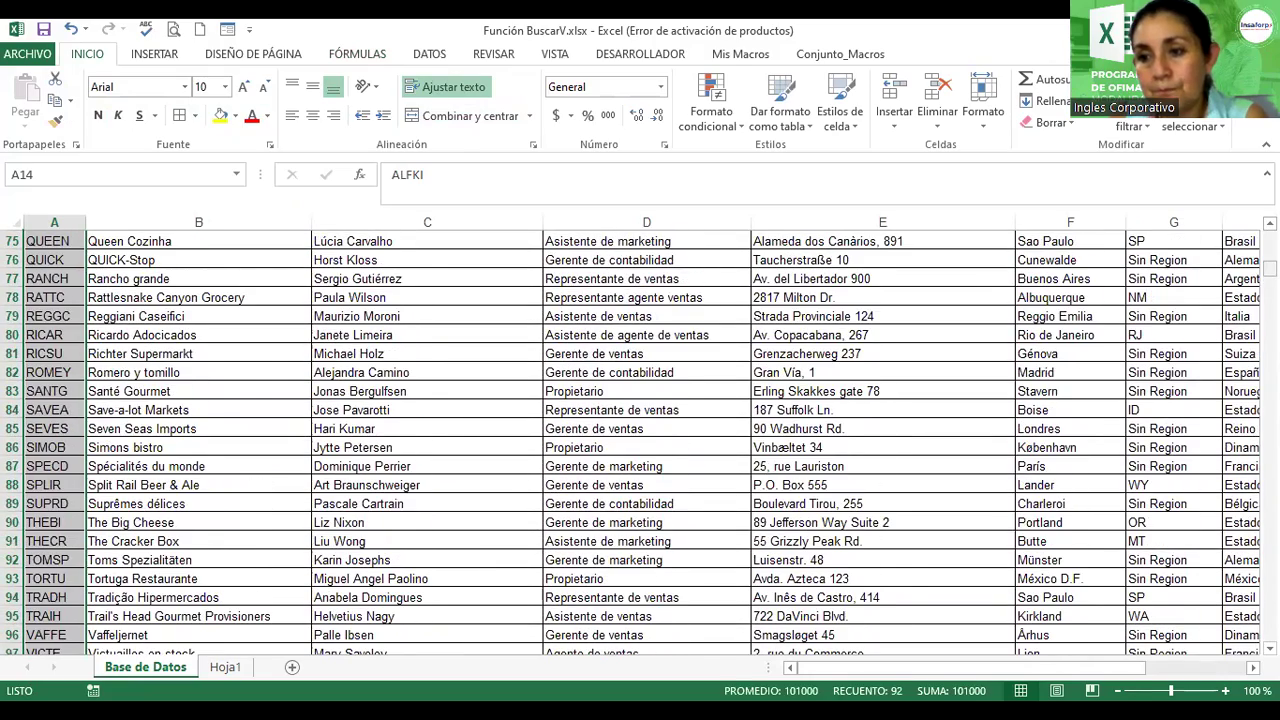
pyautogui.scroll(20, 100, 640)
pyautogui.click(67, 175)
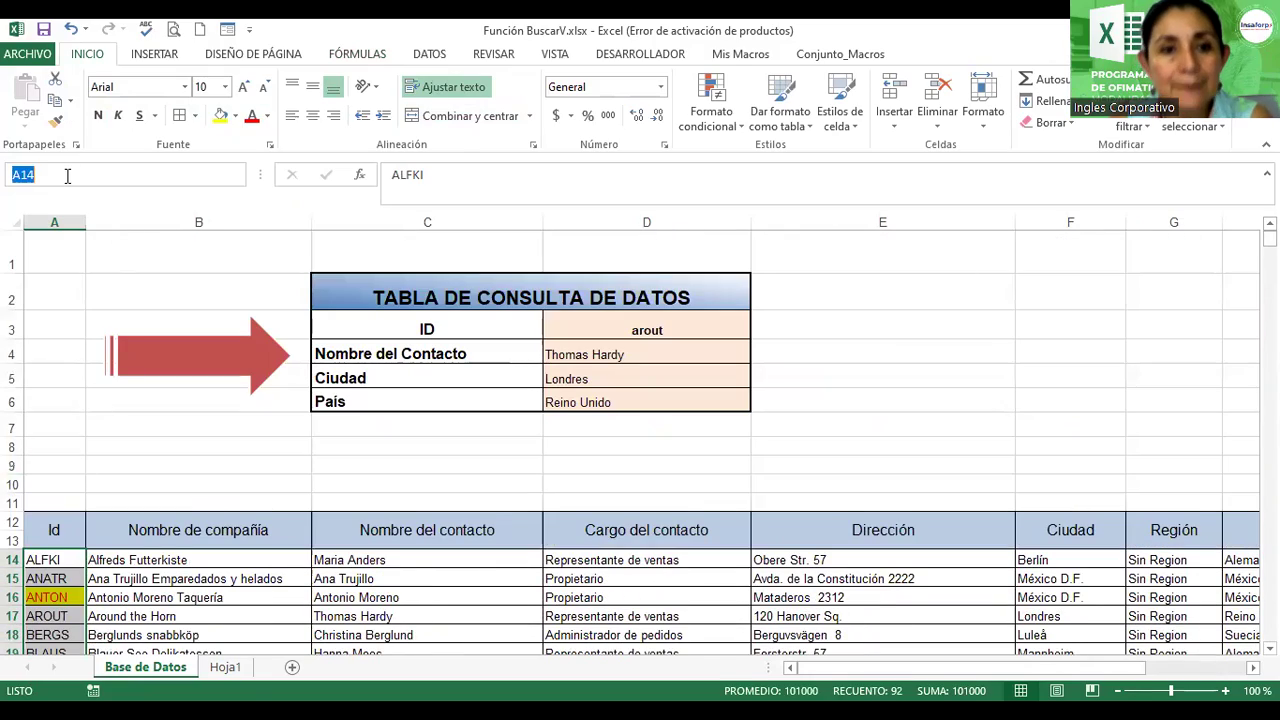
pyautogui.write('IDs')
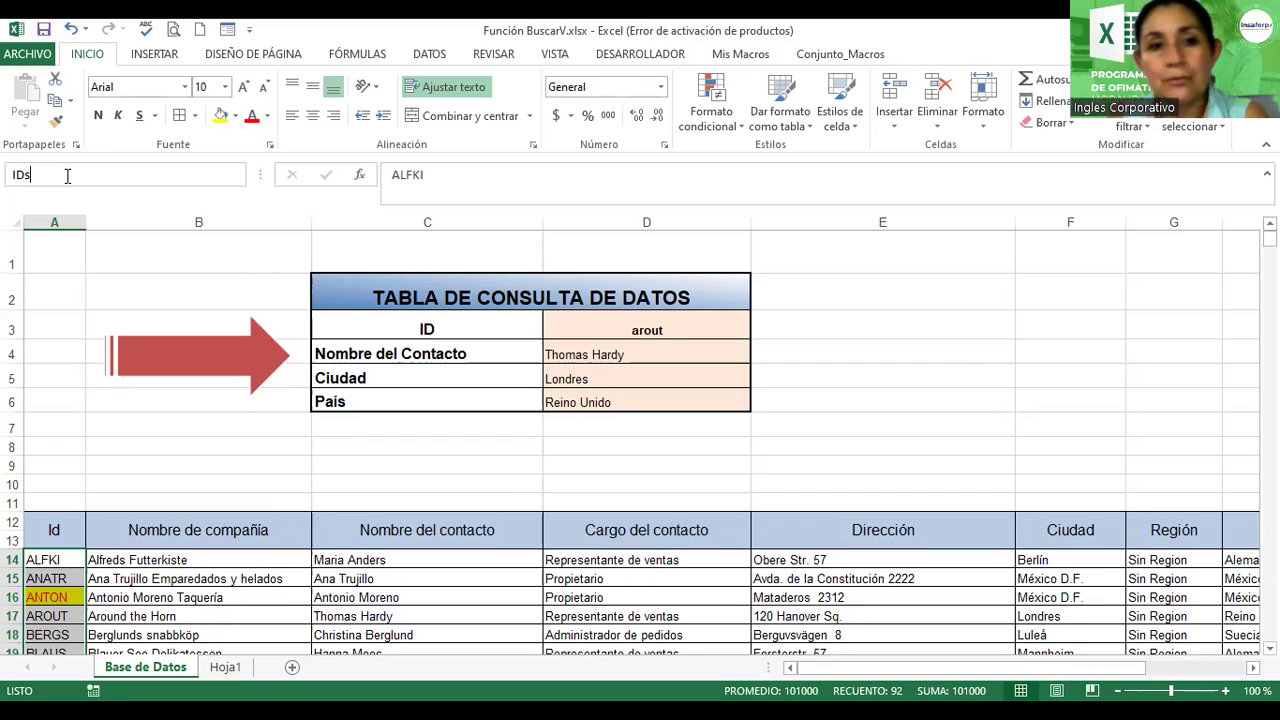
pyautogui.press('Return')
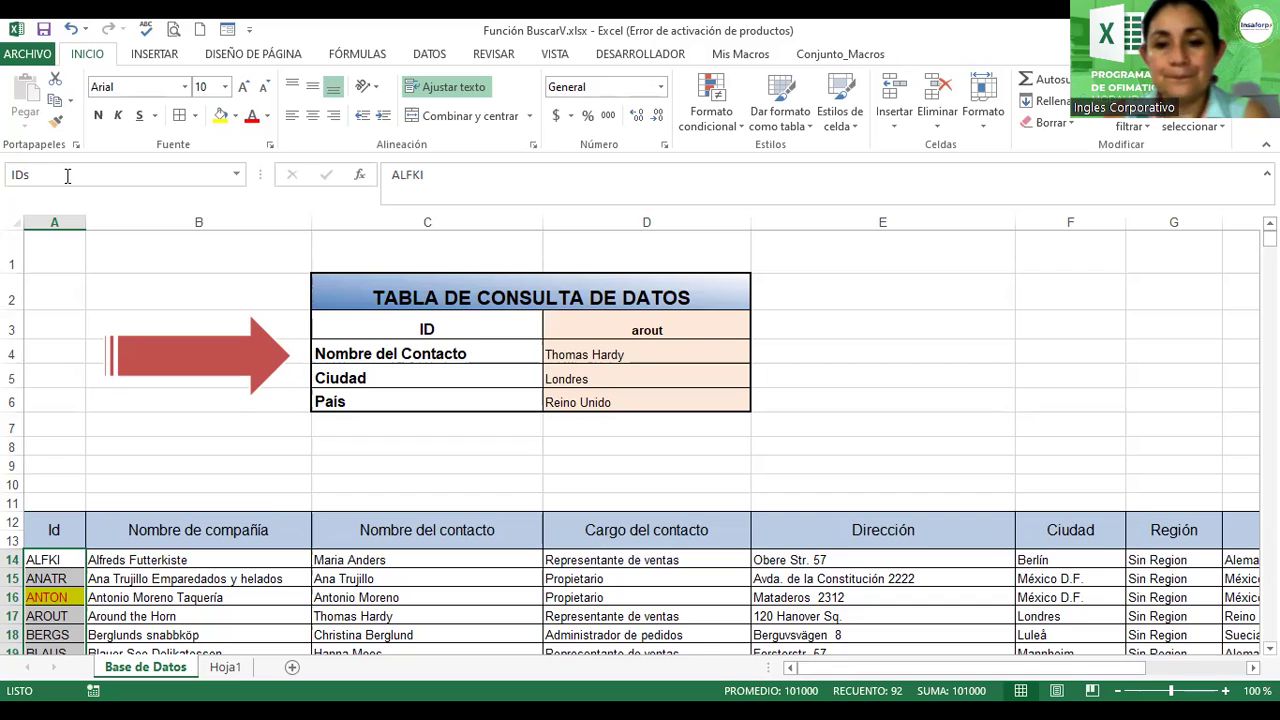
pyautogui.click(222, 668)
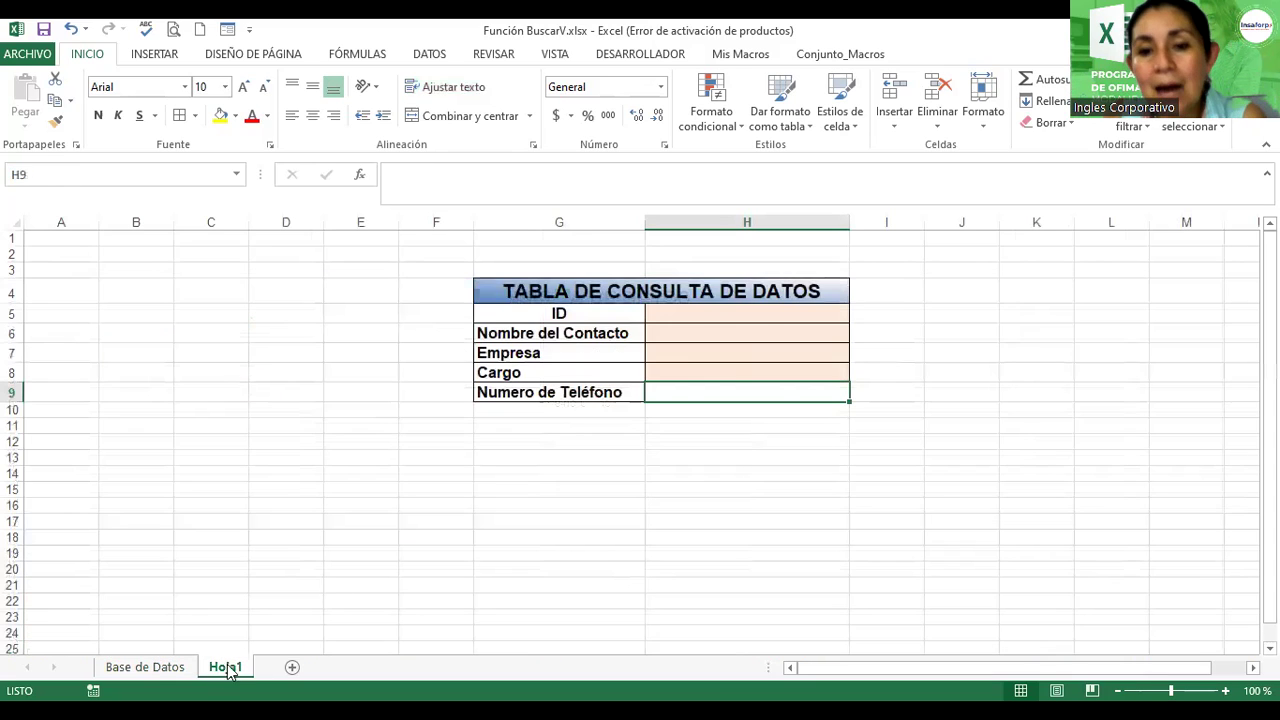
# - Give H5 a Validación de datos list rule with source =IDs
pyautogui.click(763, 316)
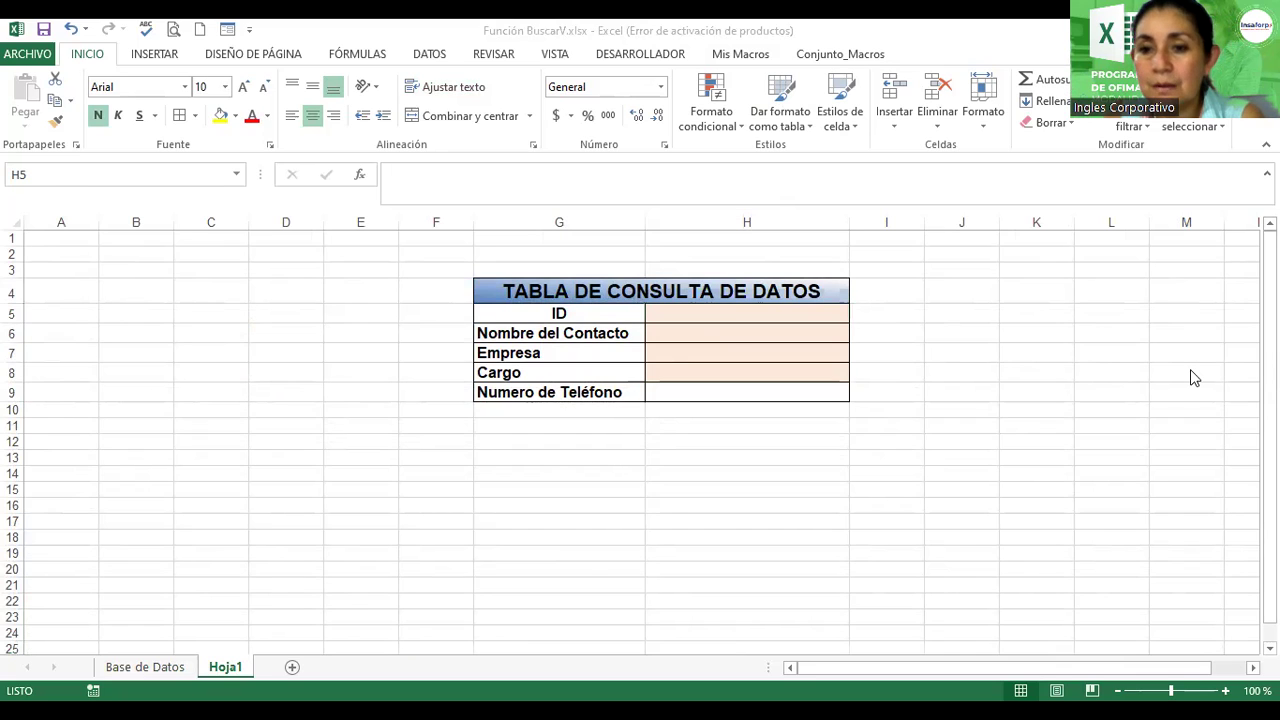
pyautogui.click(690, 311)
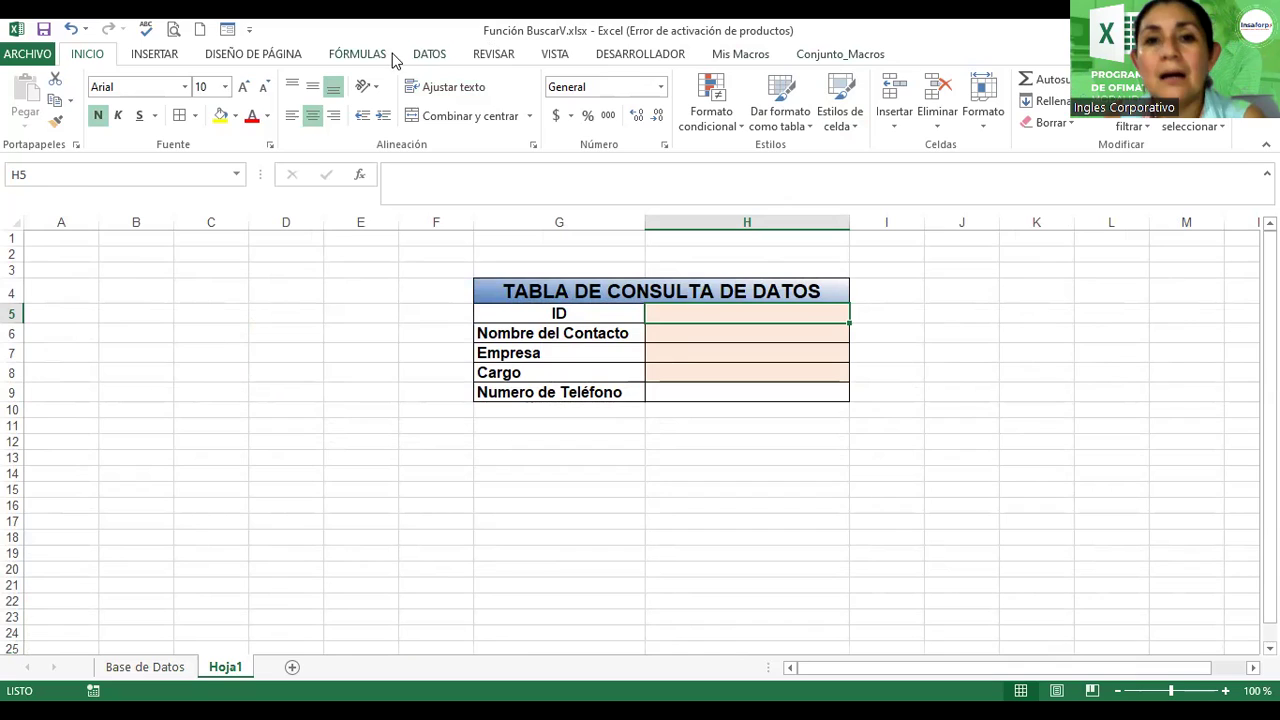
pyautogui.click(428, 54)
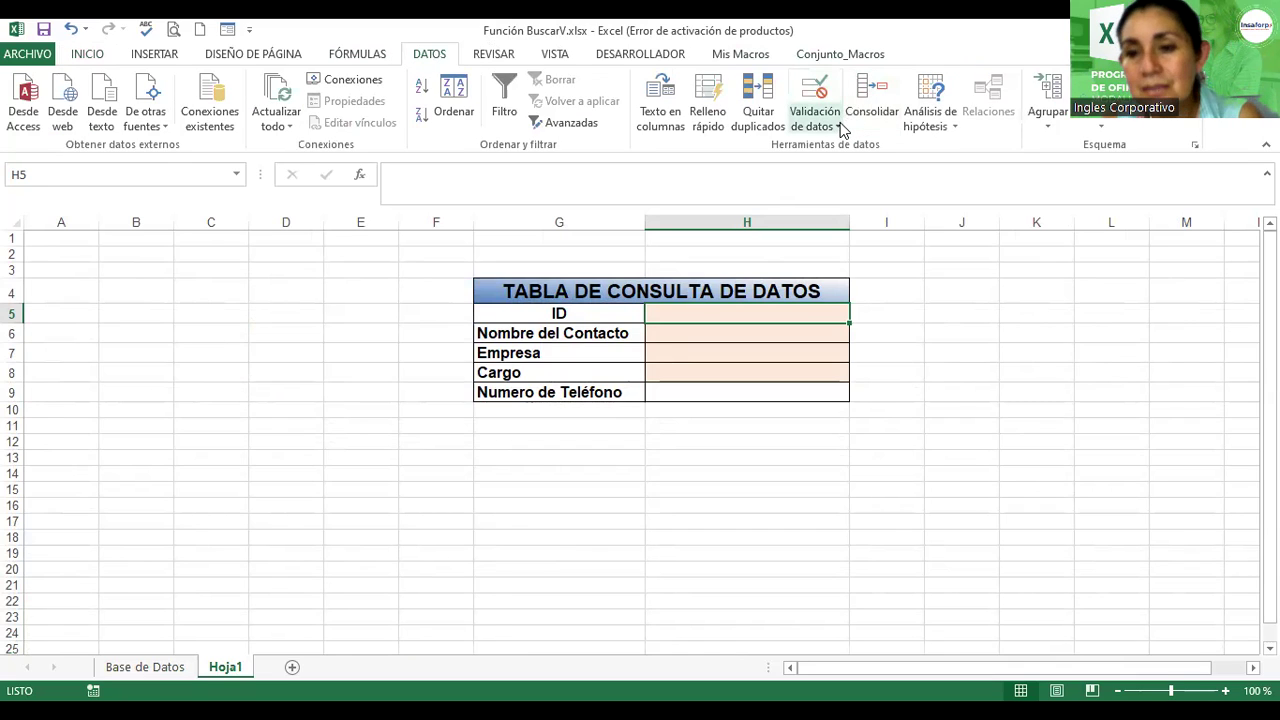
pyautogui.click(840, 127)
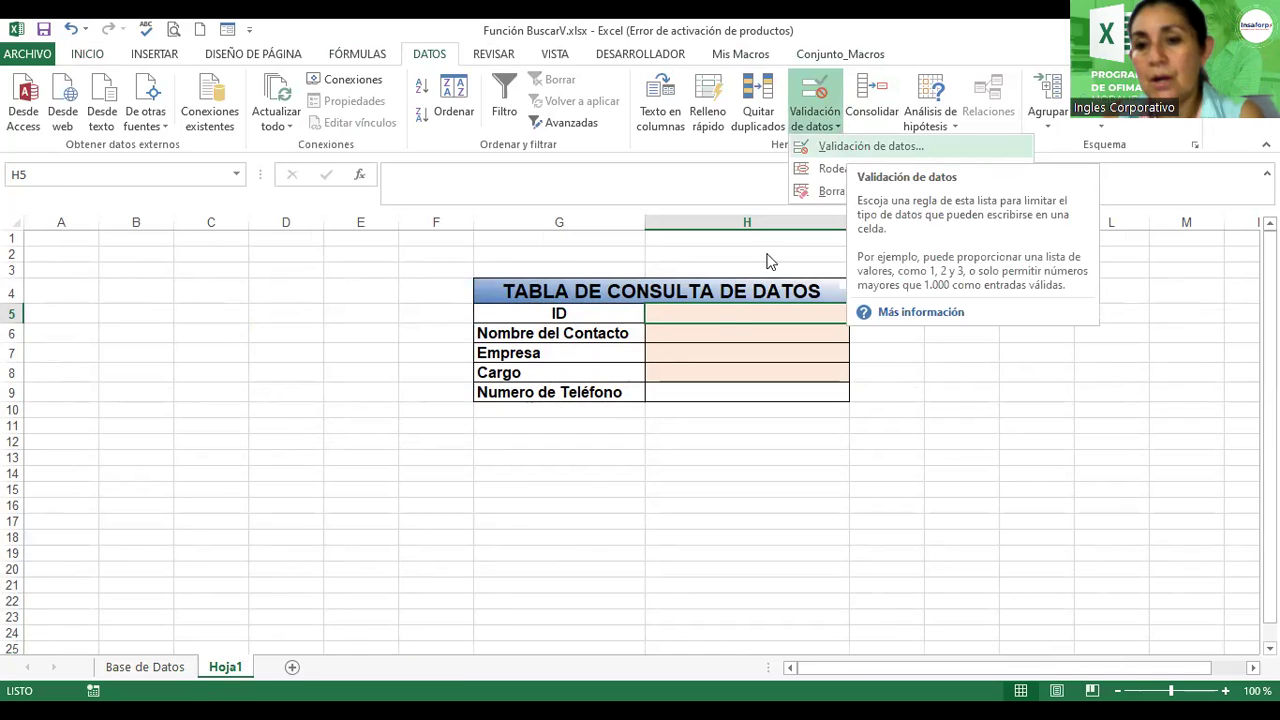
pyautogui.click(849, 147)
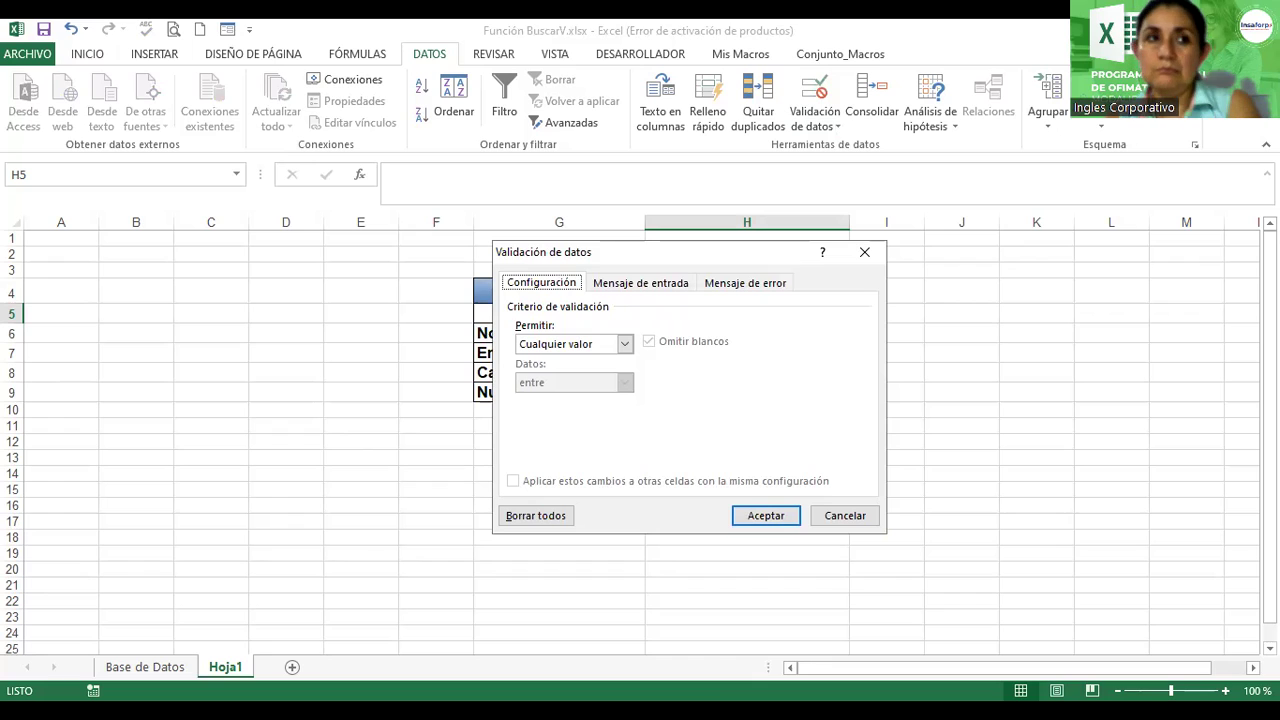
pyautogui.moveTo(650, 252); pyautogui.dragTo(980, 65)
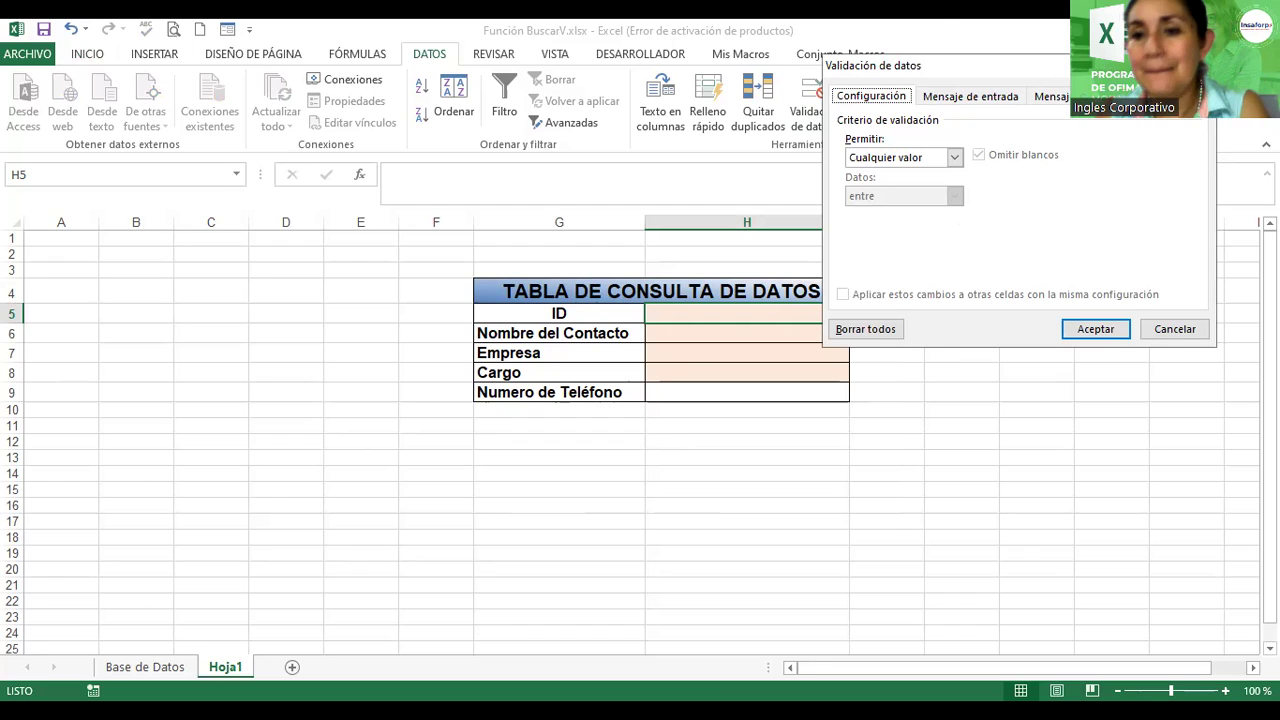
pyautogui.click(955, 157)
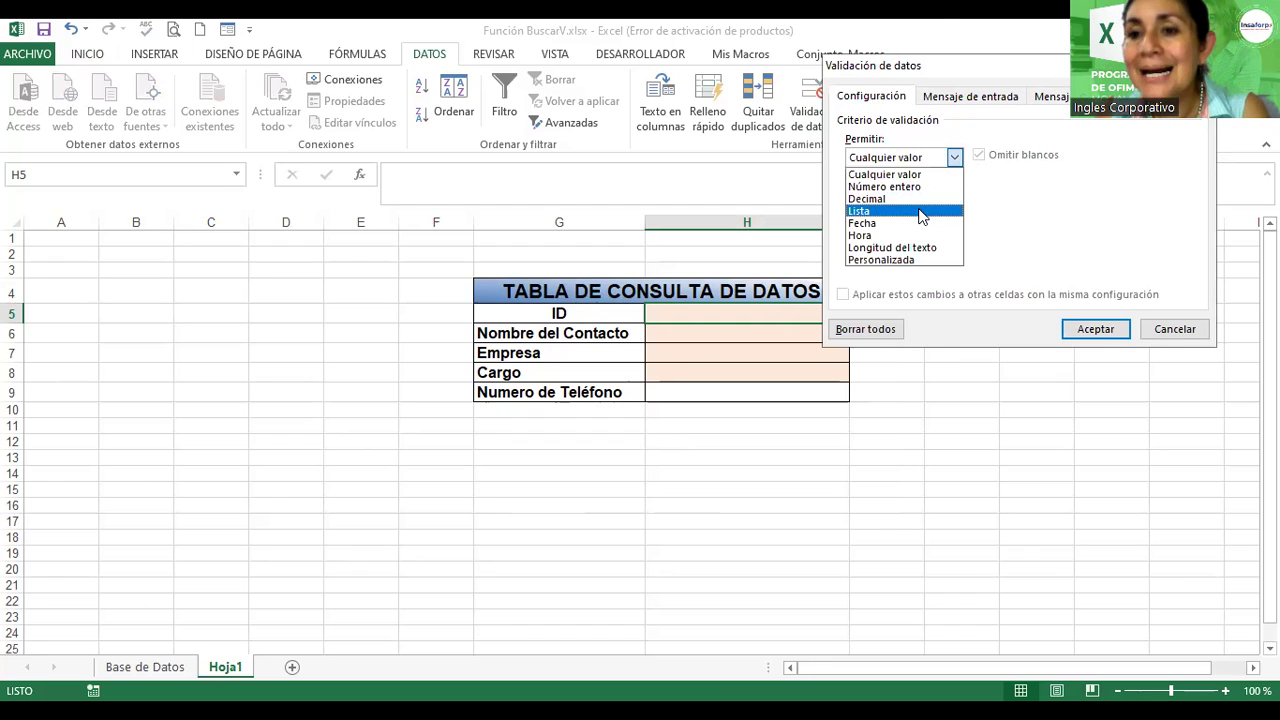
pyautogui.click(920, 217)
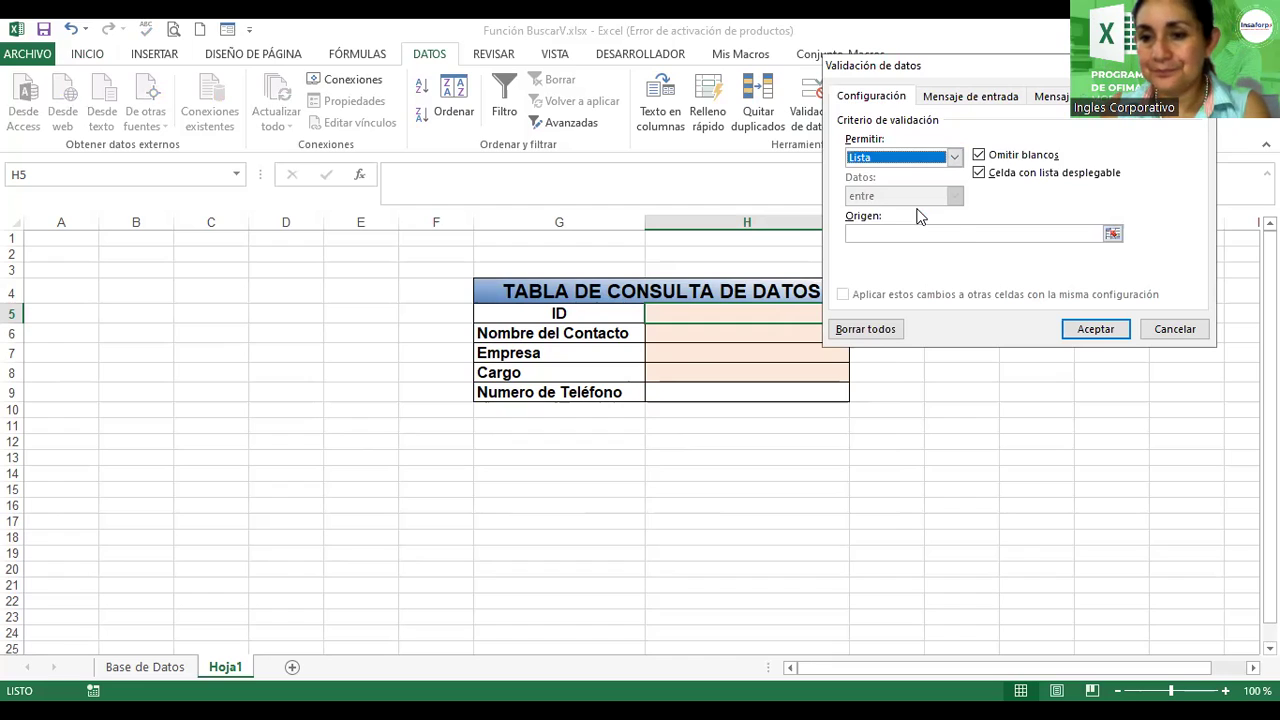
pyautogui.click(956, 235)
pyautogui.write('=')
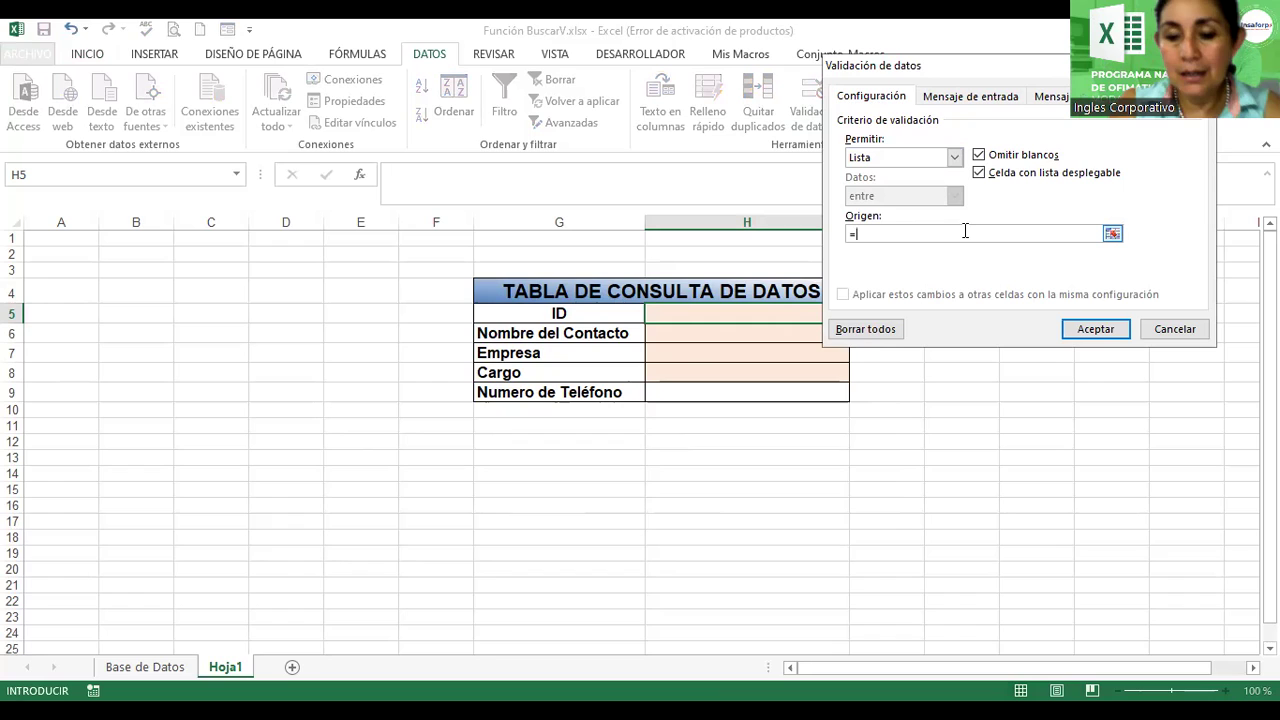
pyautogui.write('Ids')
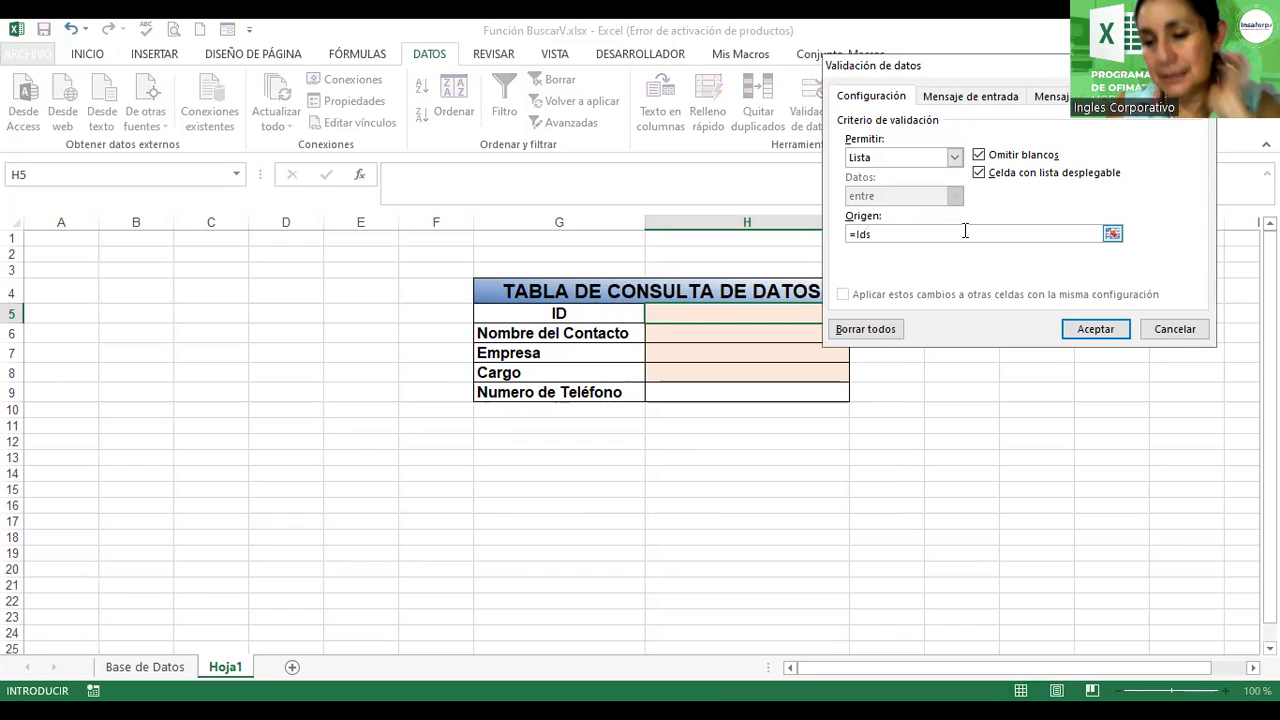
pyautogui.press('BackSpace')
pyautogui.press('BackSpace')
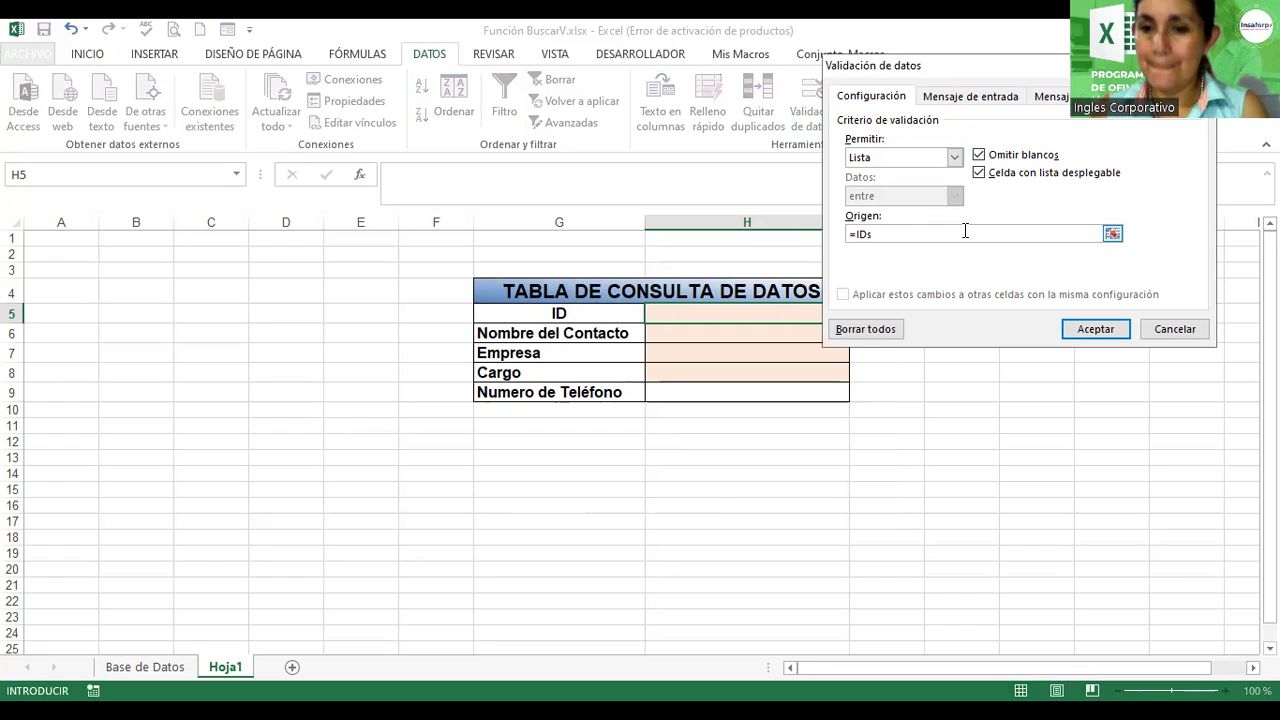
pyautogui.click(1078, 330)
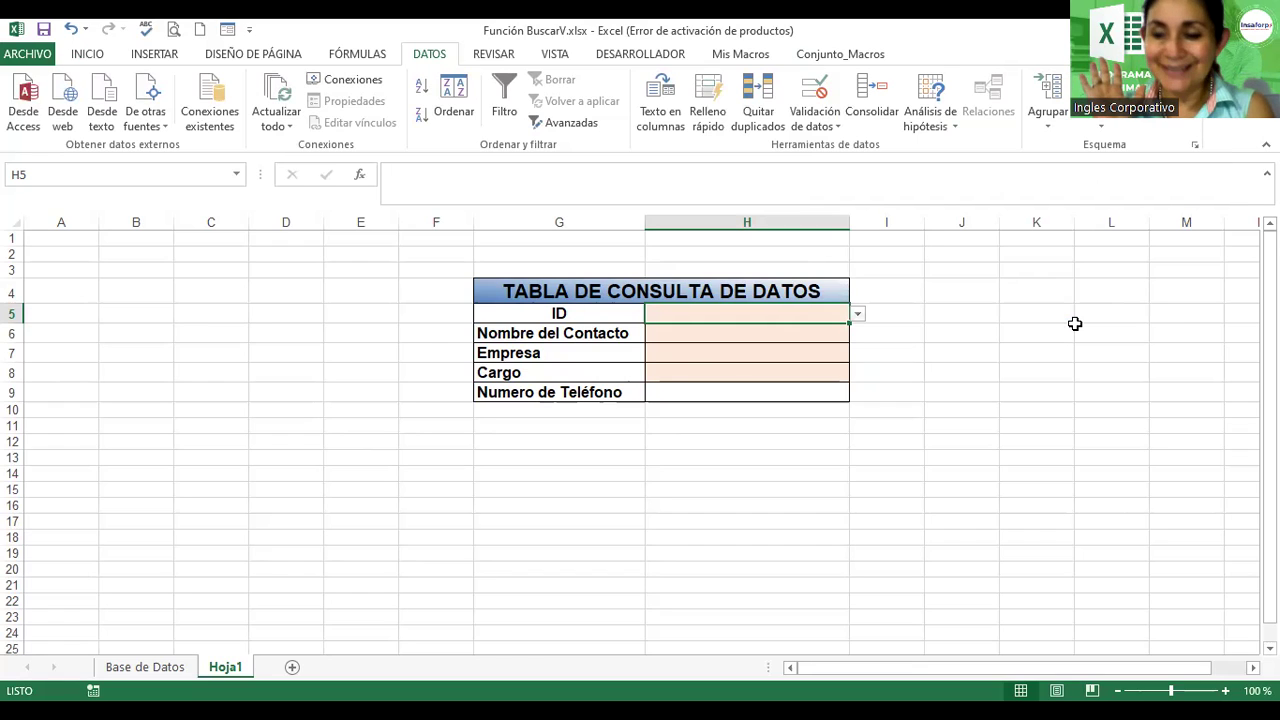
# - Pick ID 101000 from the H5 dropdown list
pyautogui.click(858, 315)
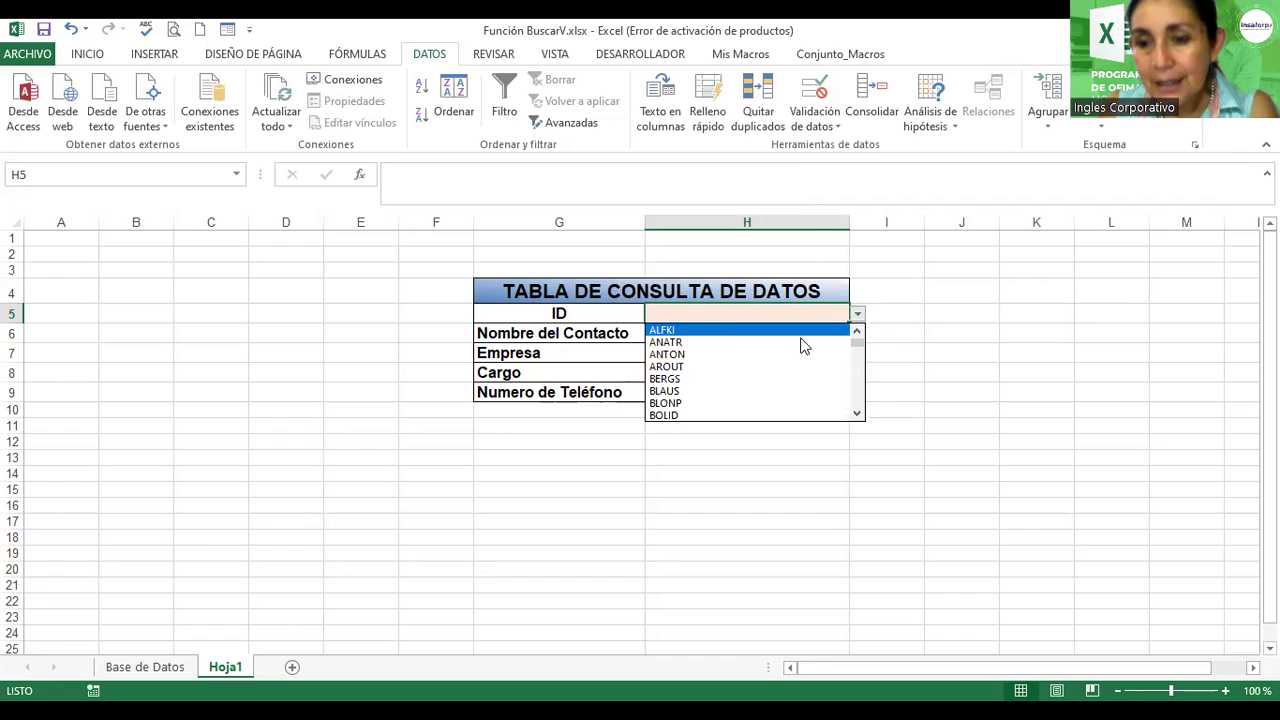
pyautogui.click(857, 414)
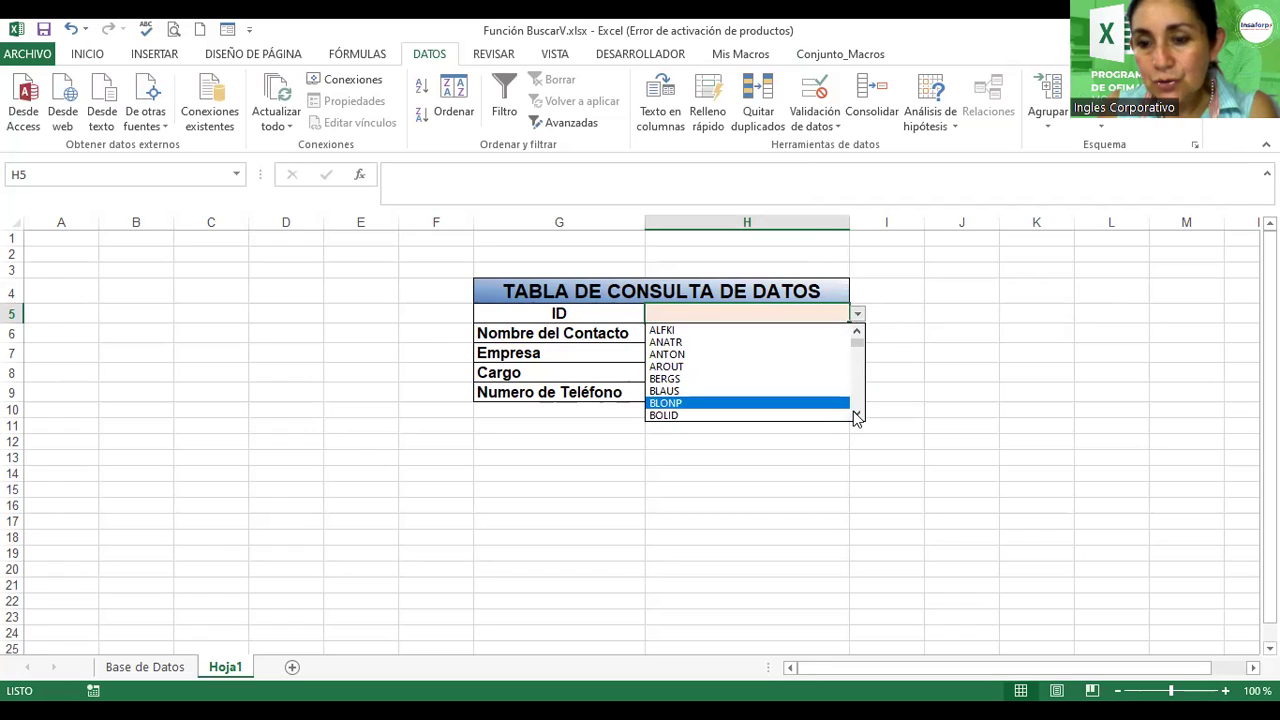
pyautogui.moveTo(857, 415); pyautogui.dragTo(857, 415)
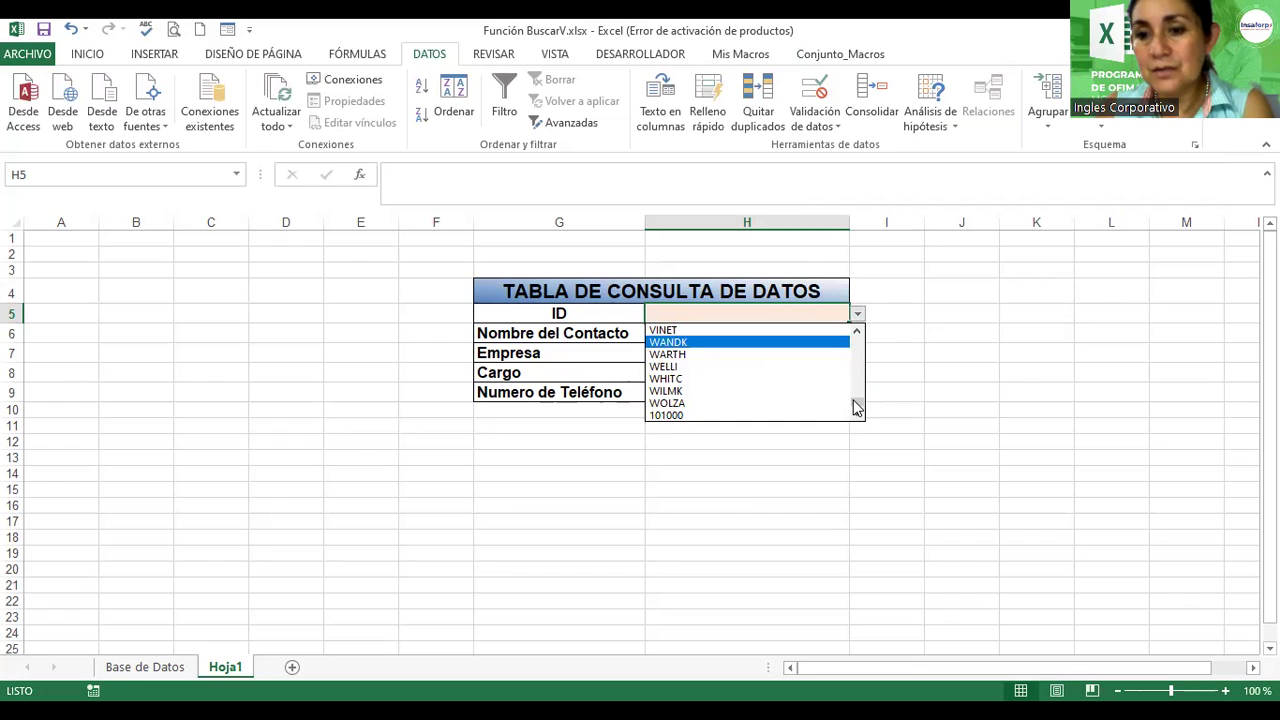
pyautogui.click(663, 414)
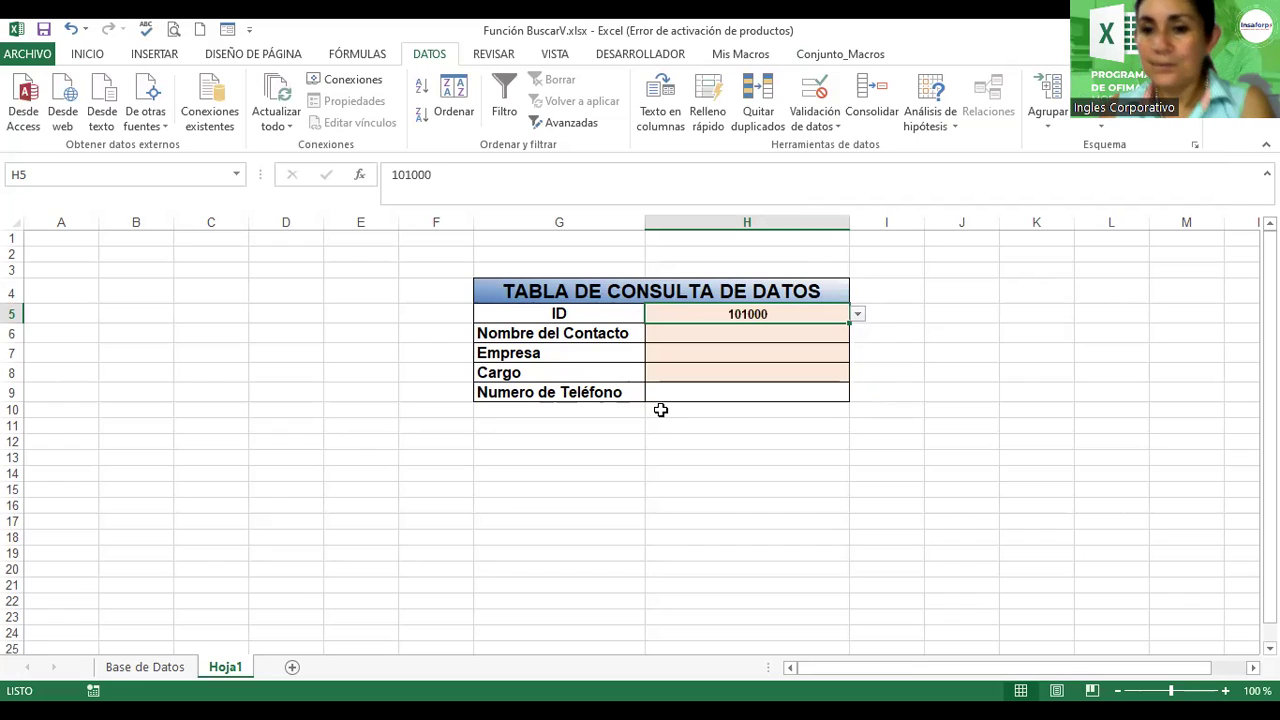
pyautogui.click(732, 333)
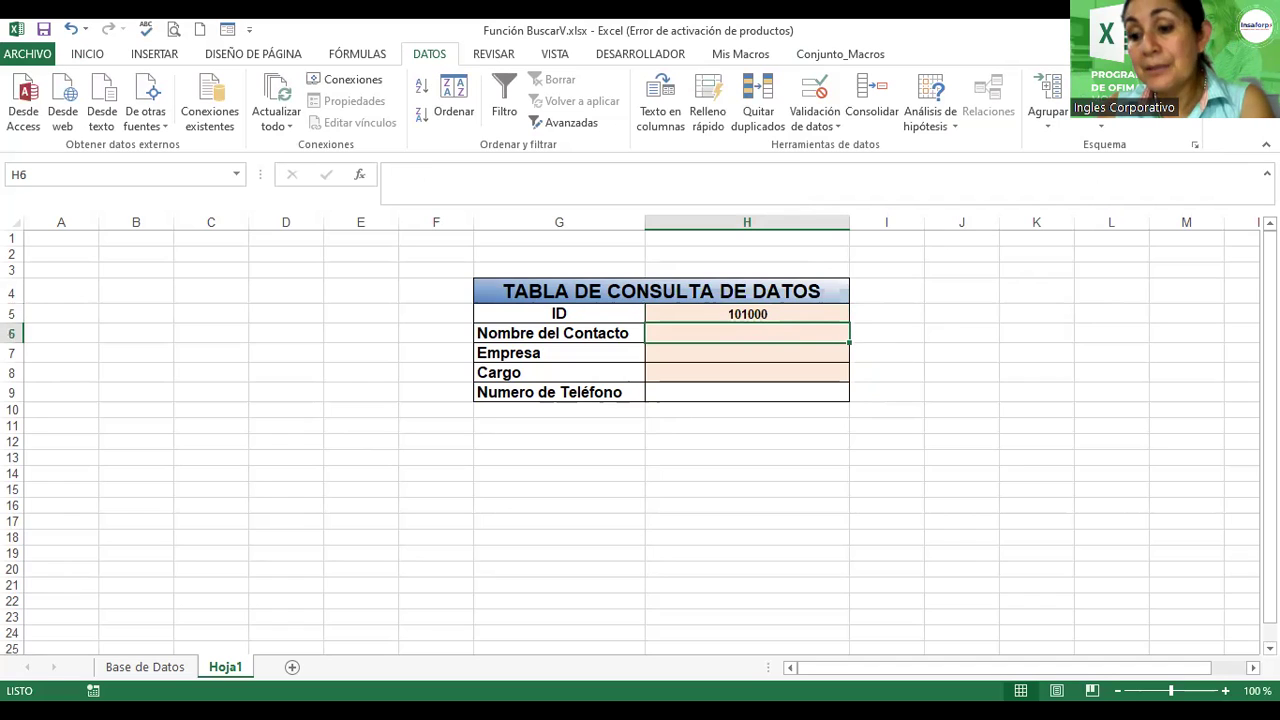
pyautogui.scroll(2, 1088, 678)
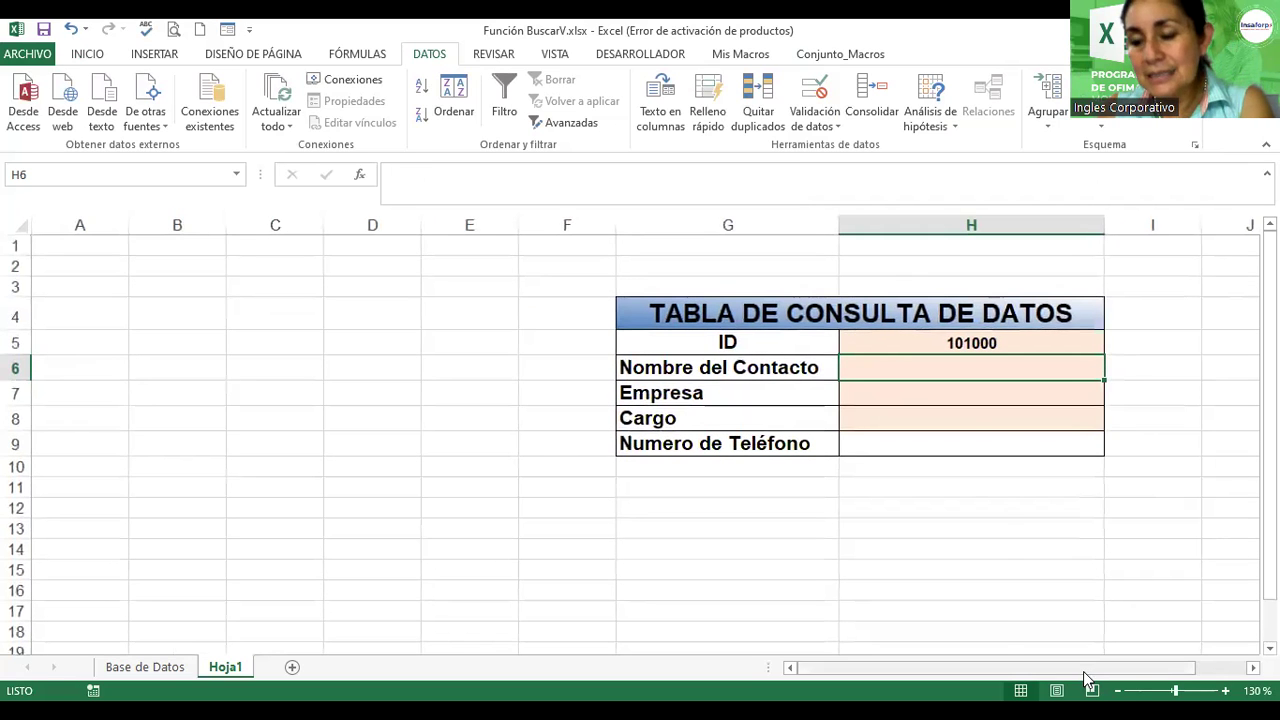
# - Enter =buscarv(H5;Contactos_Empresas;3;falso) in H6 to return the contact name
pyautogui.moveTo(1084, 672); pyautogui.dragTo(1138, 672)
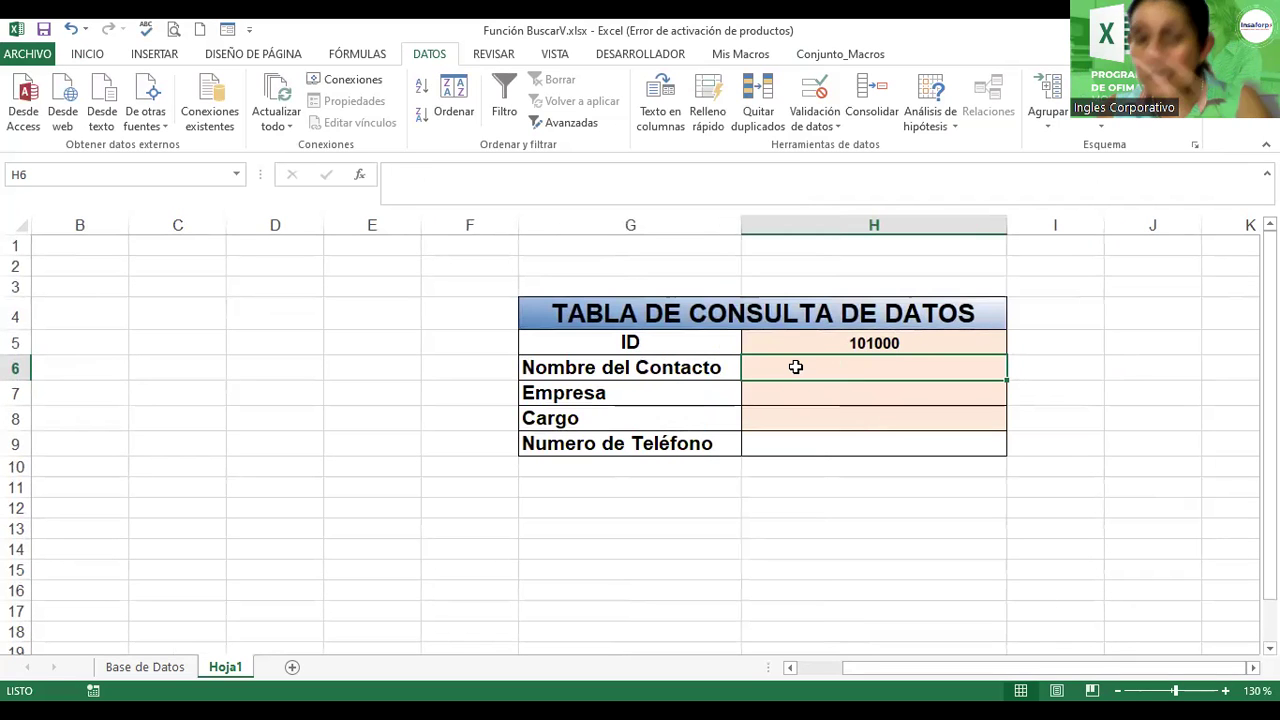
pyautogui.write('=buscar')
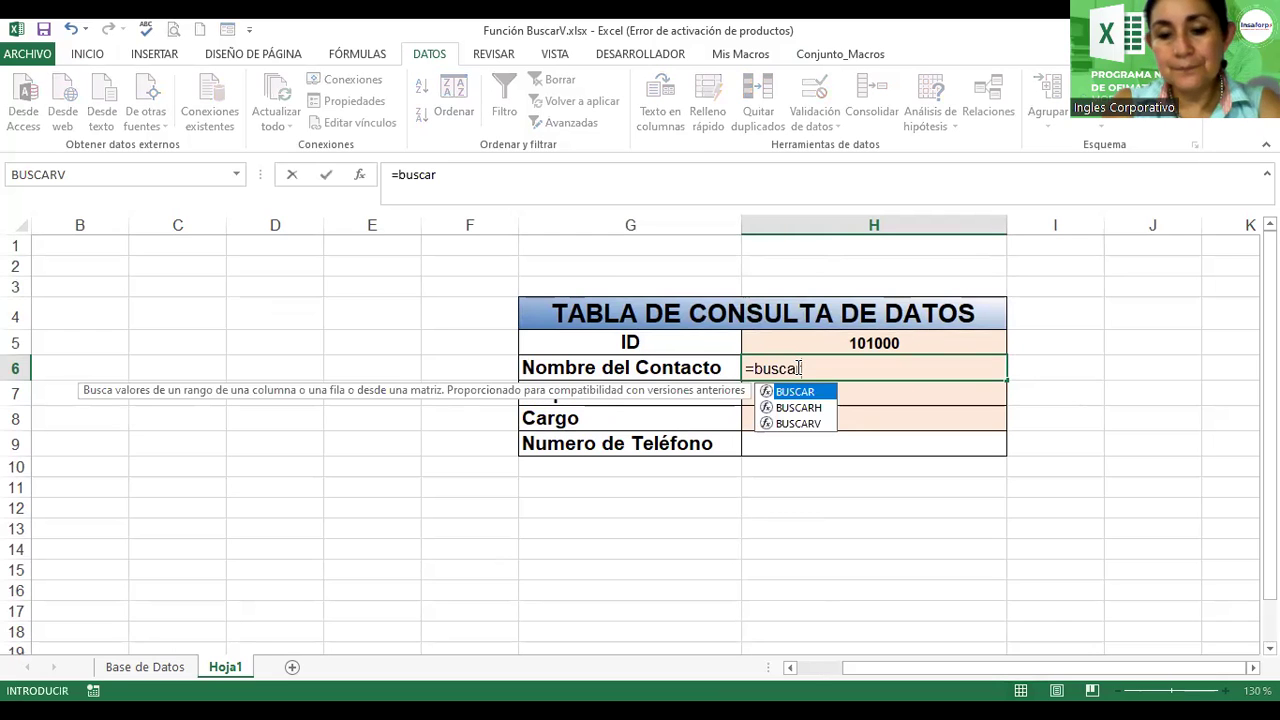
pyautogui.write('v')
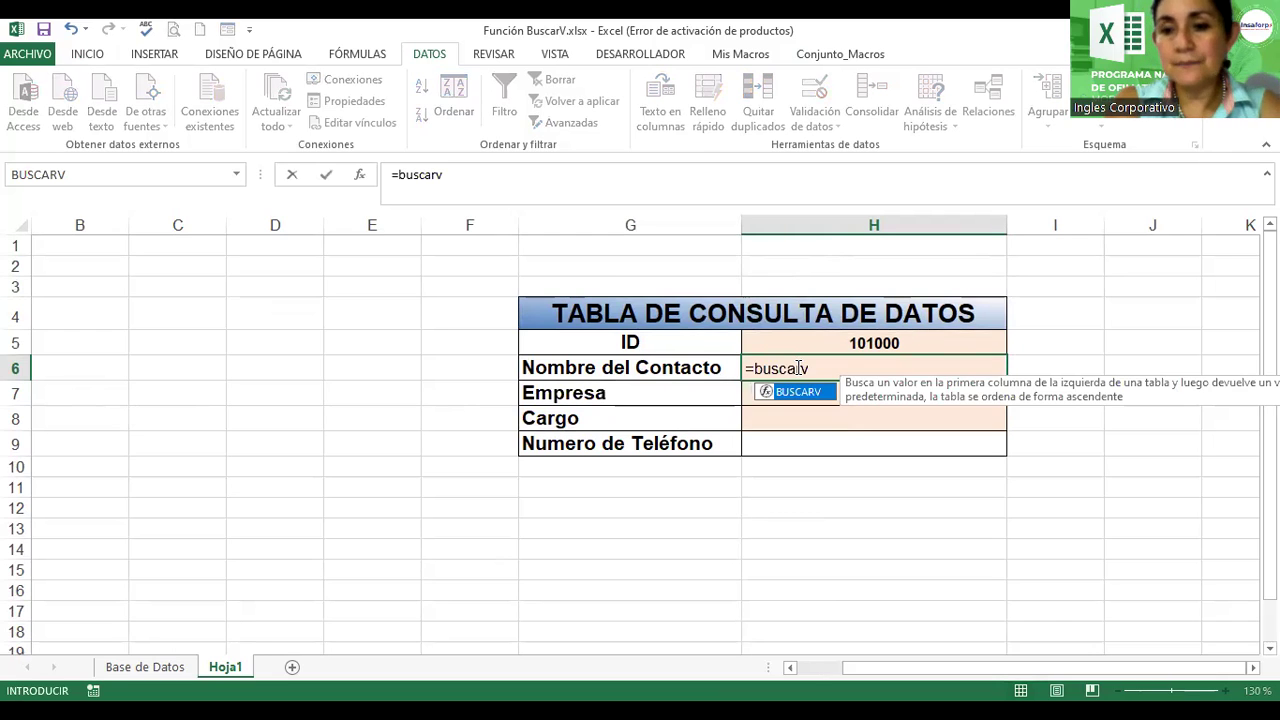
pyautogui.write('(')
pyautogui.click(874, 343)
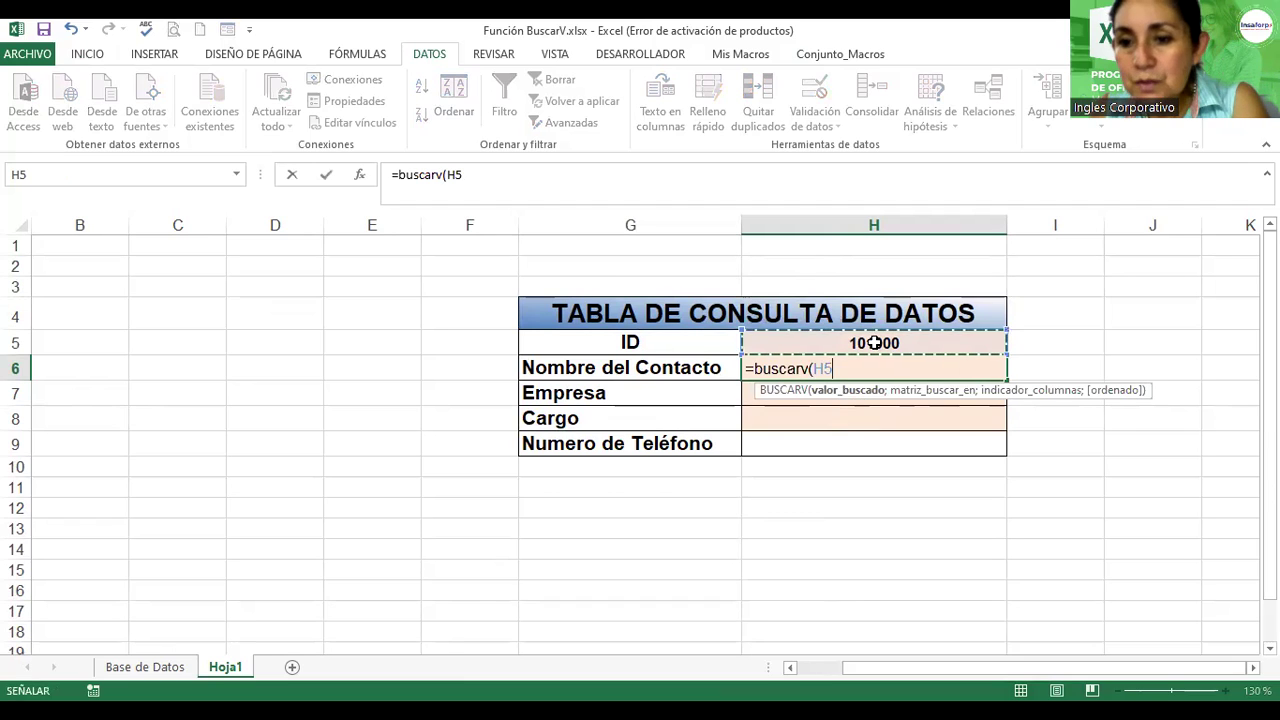
pyautogui.write(';')
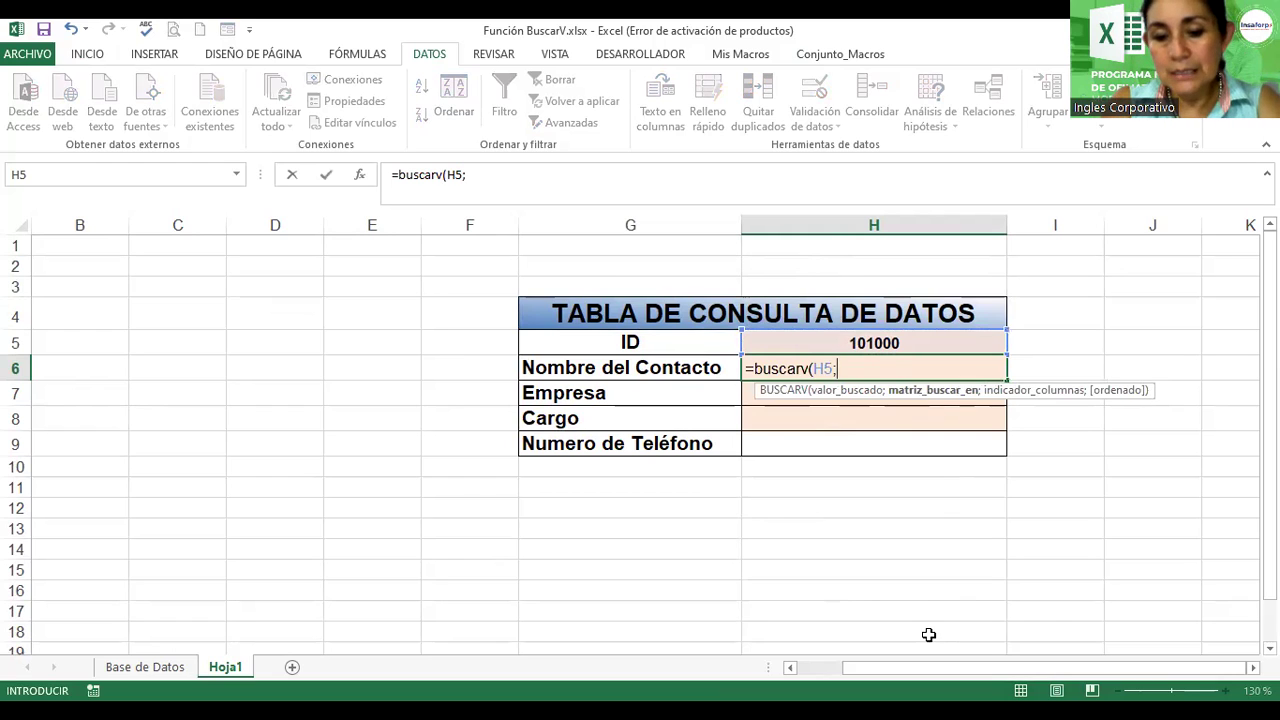
pyautogui.write('con')
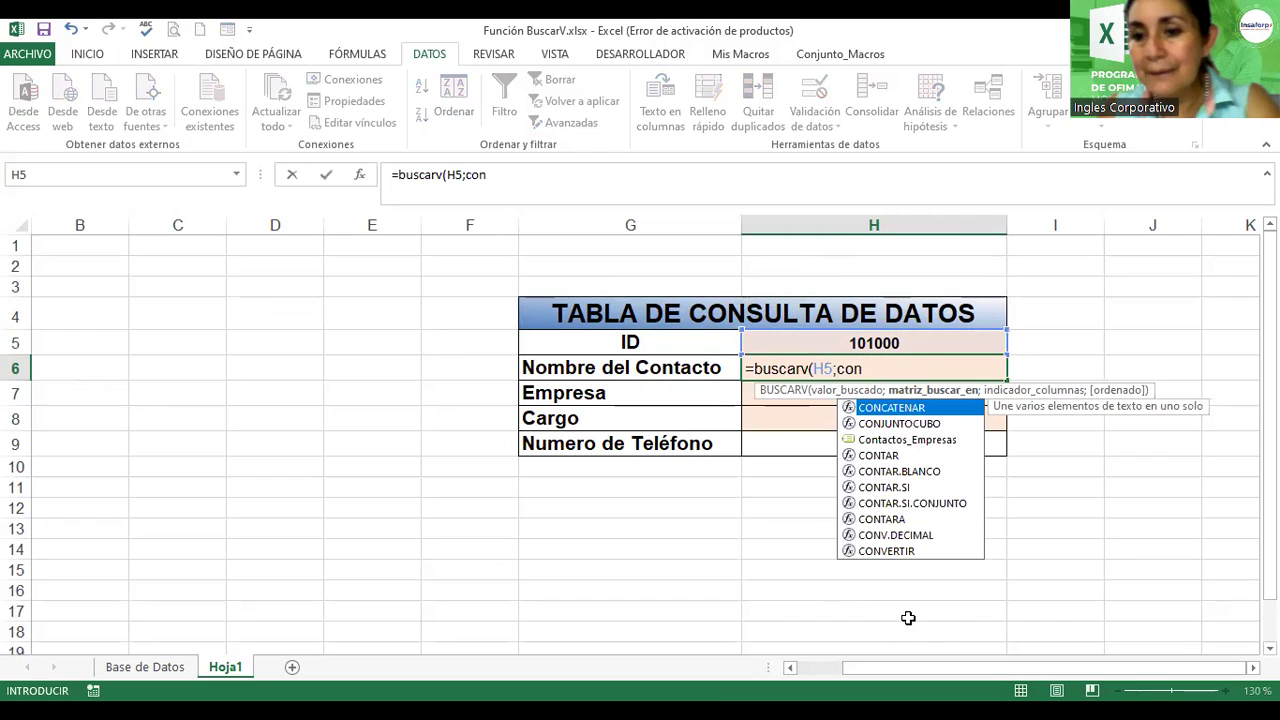
pyautogui.click(868, 441)
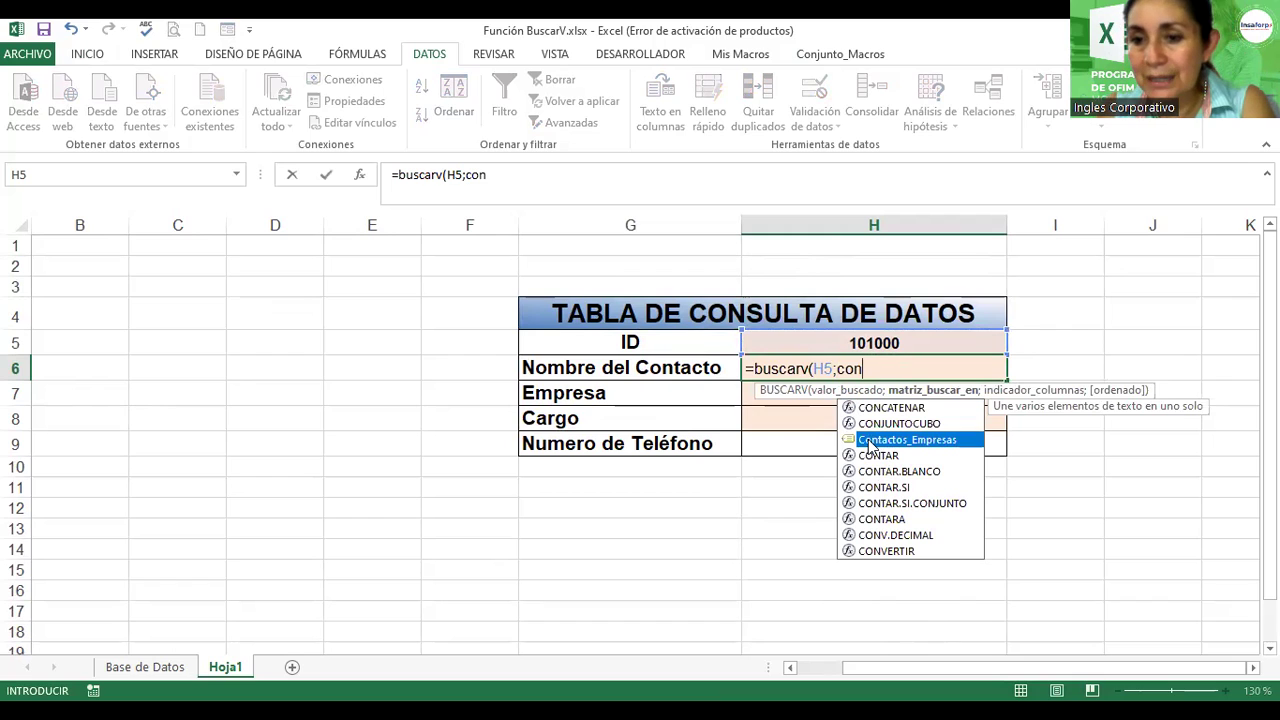
pyautogui.doubleClick(864, 442)
pyautogui.write(';')
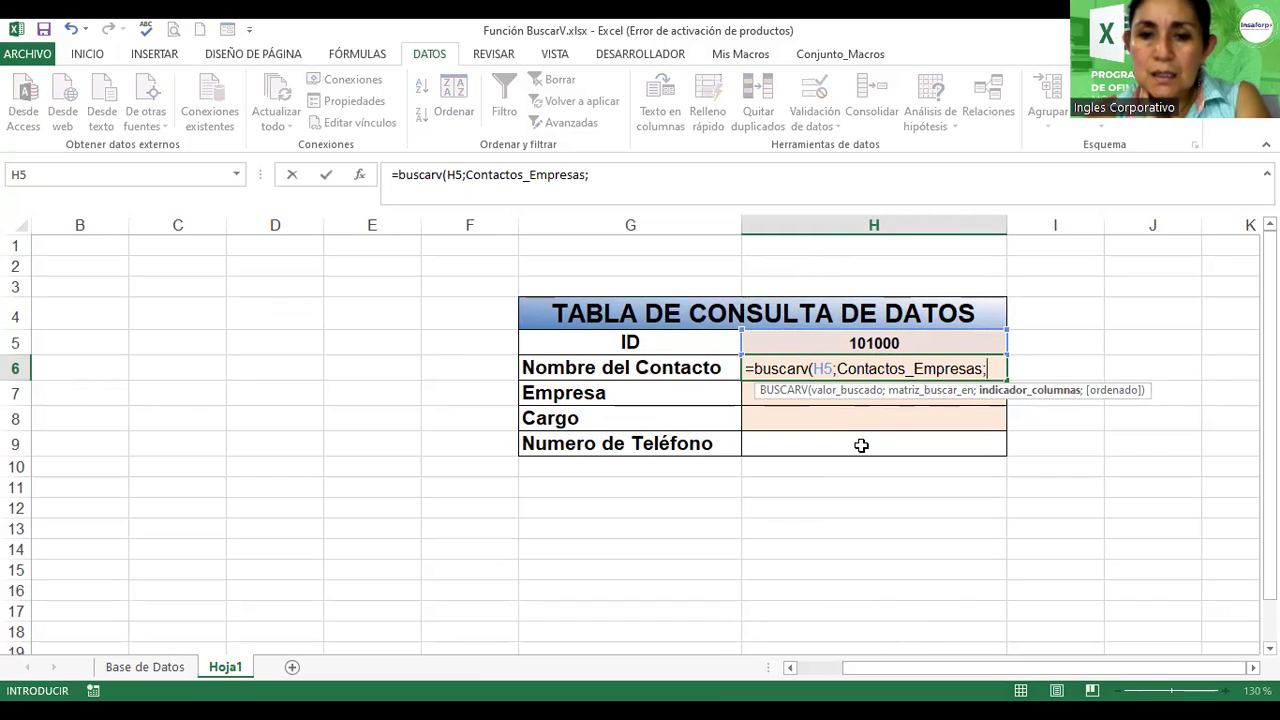
pyautogui.write('3')
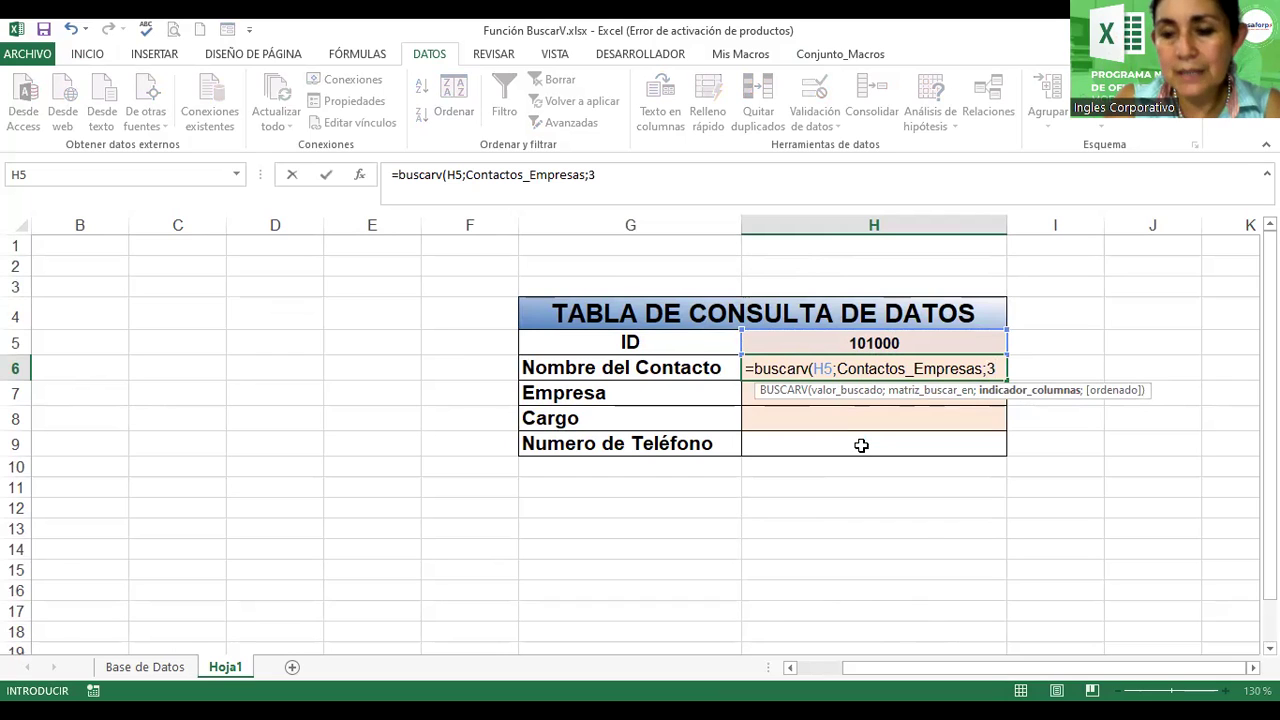
pyautogui.write(';falso)')
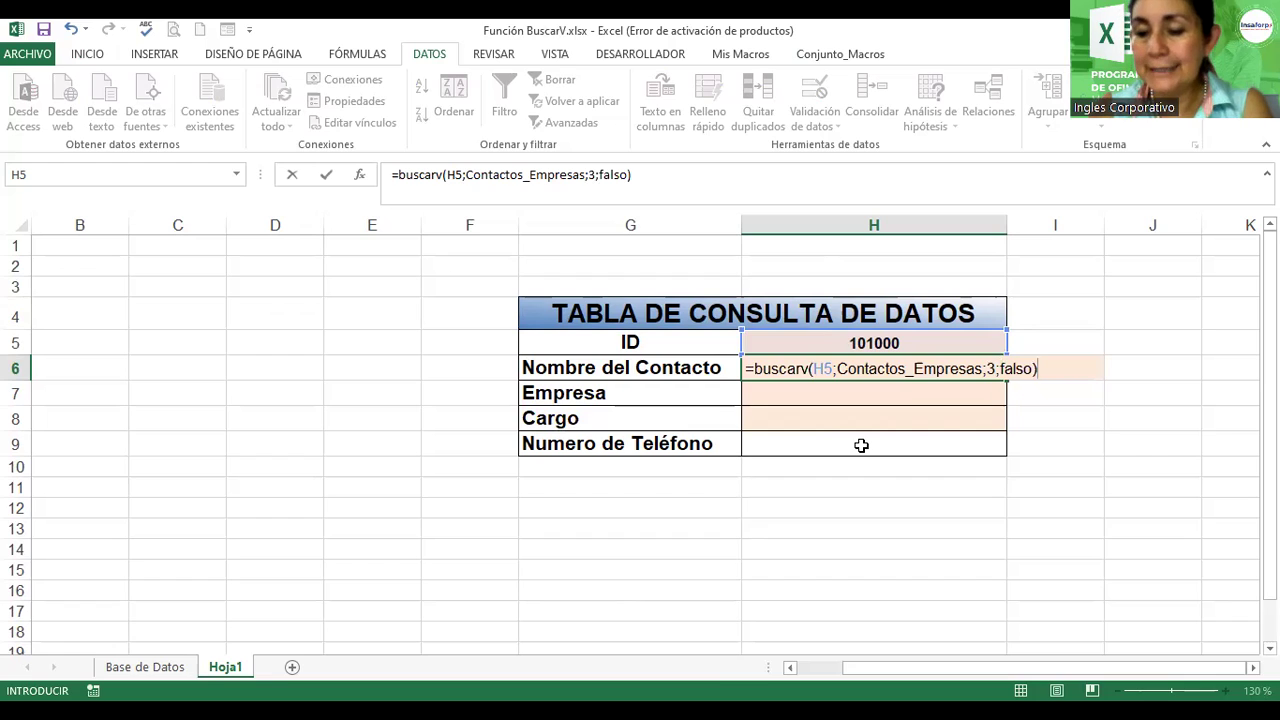
pyautogui.press('Return')
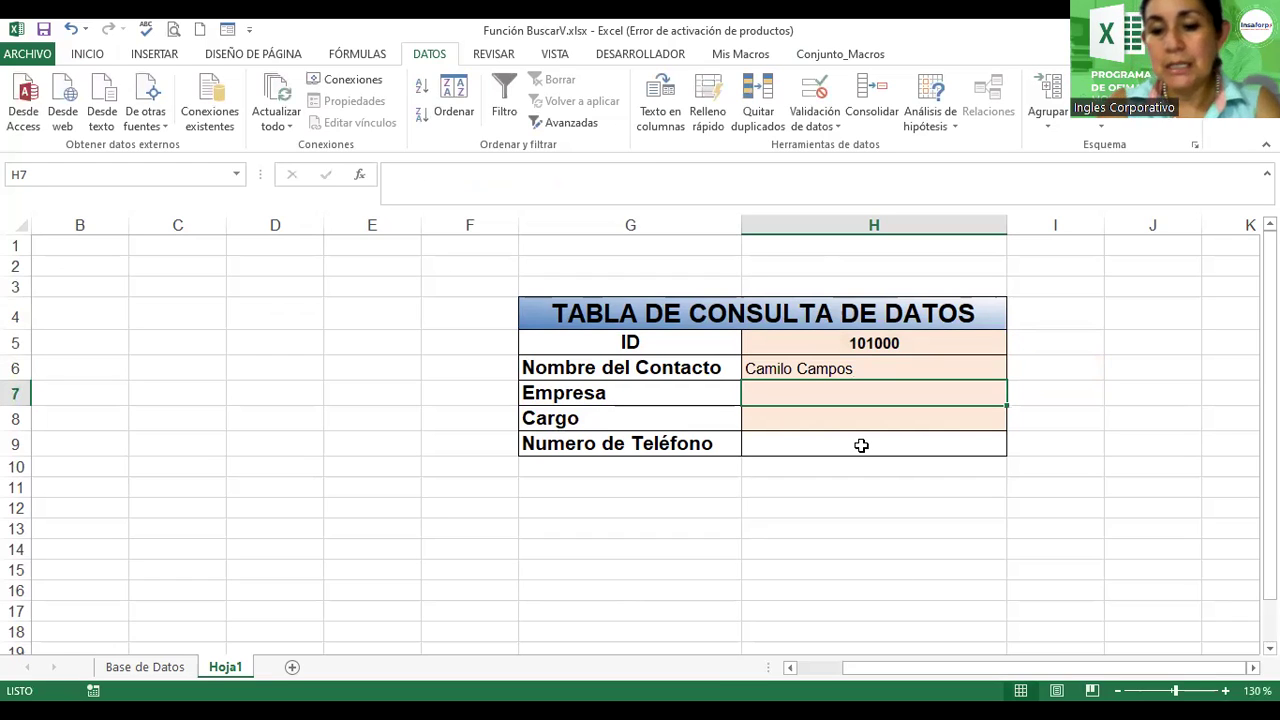
# - Enter =buscarv(H5;Contactos_Empresas;2;falso) in H7, which returns the company Productos y Boquitas
pyautogui.write('=')
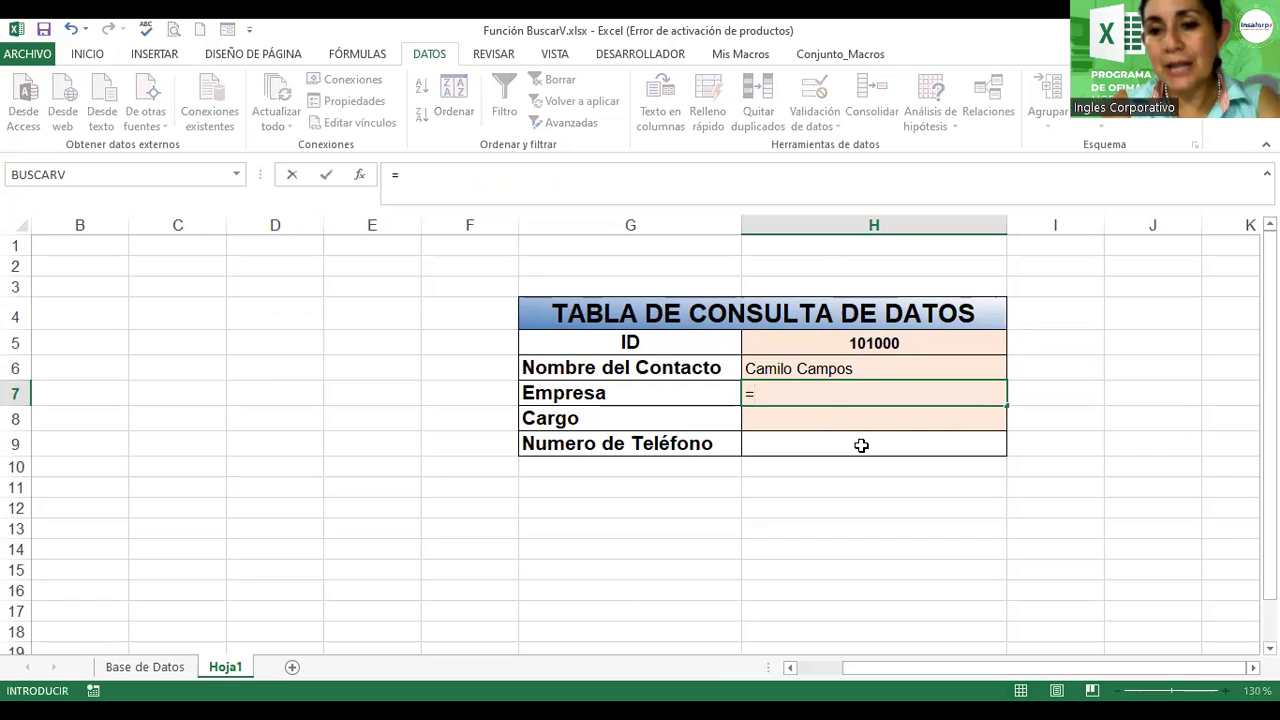
pyautogui.write('buscarv(')
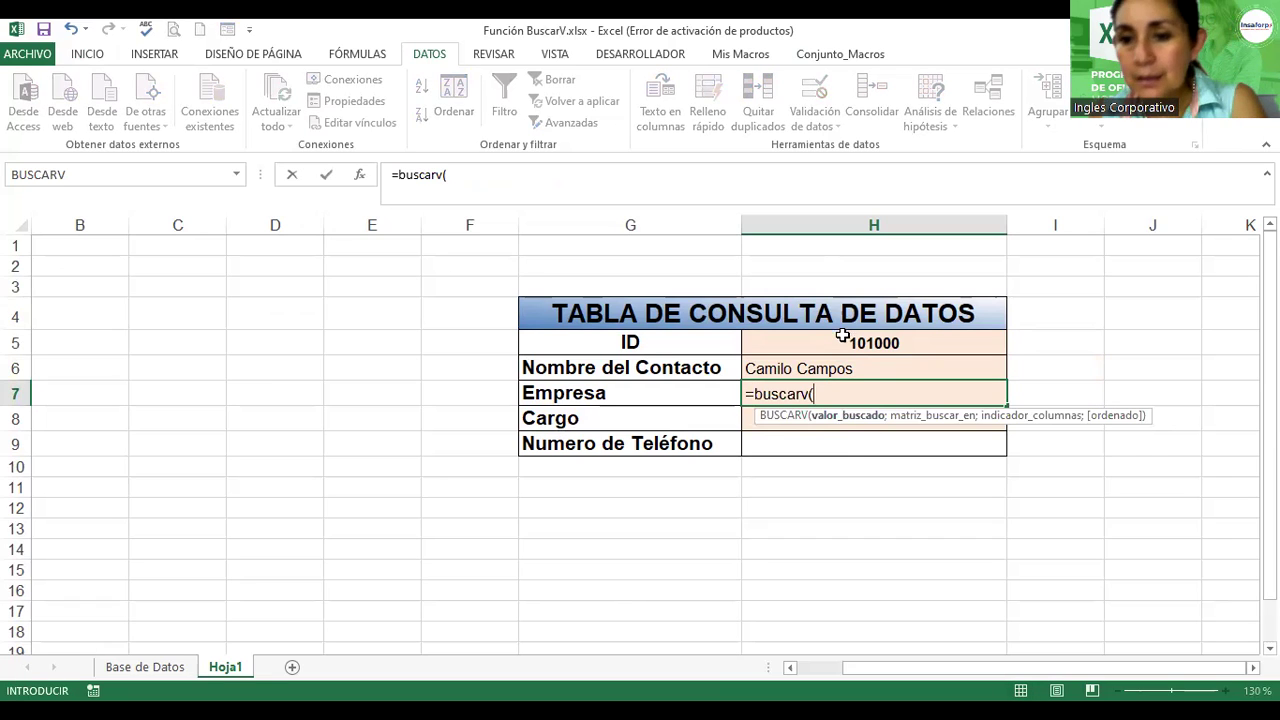
pyautogui.click(840, 343)
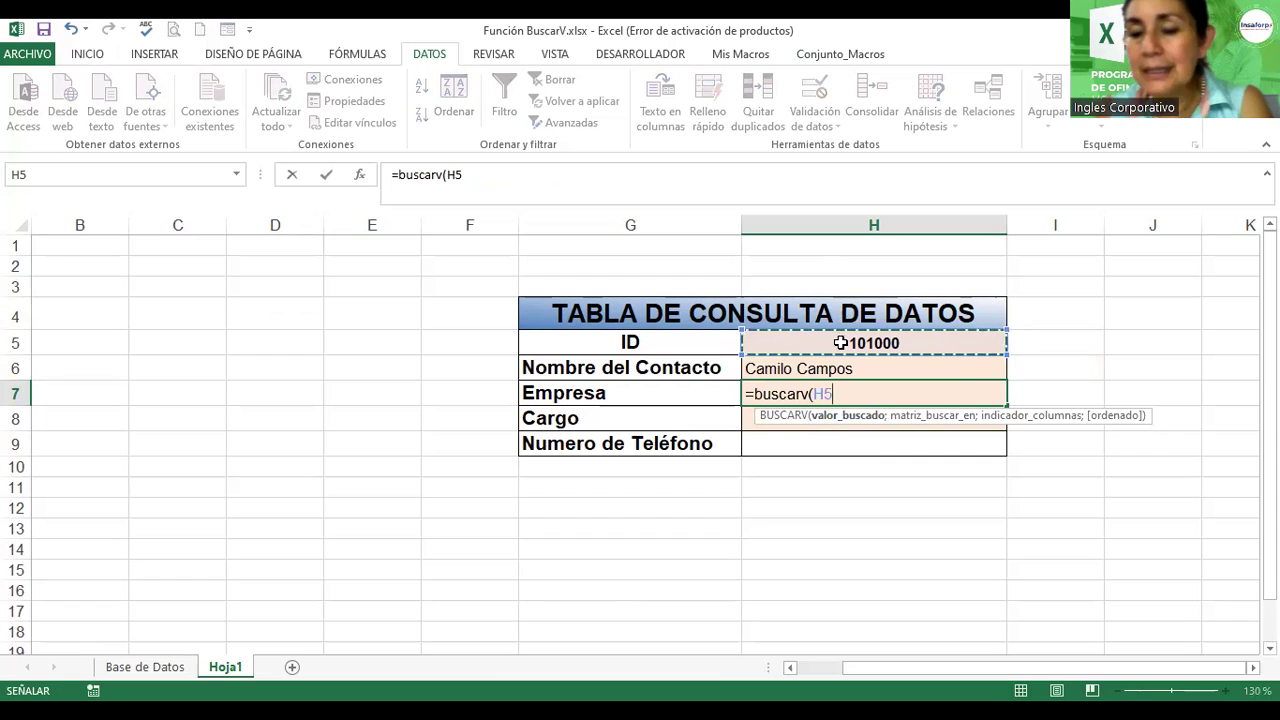
pyautogui.write(';')
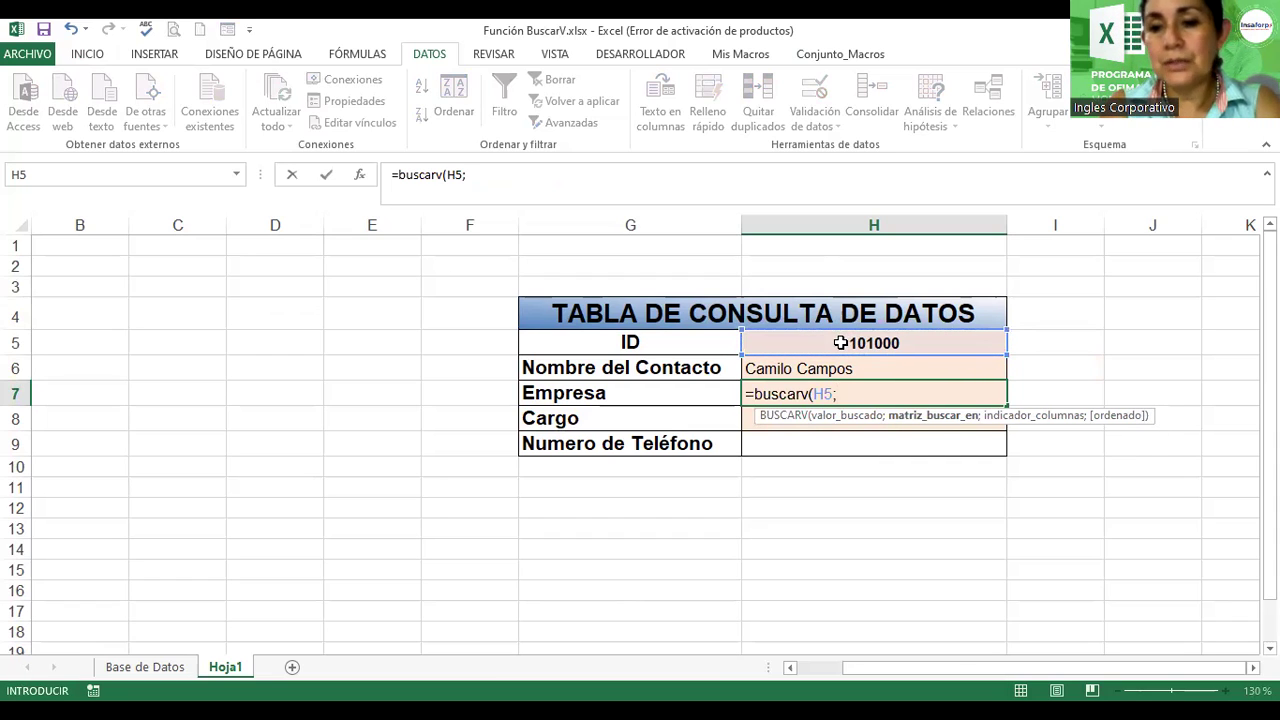
pyautogui.write('contac')
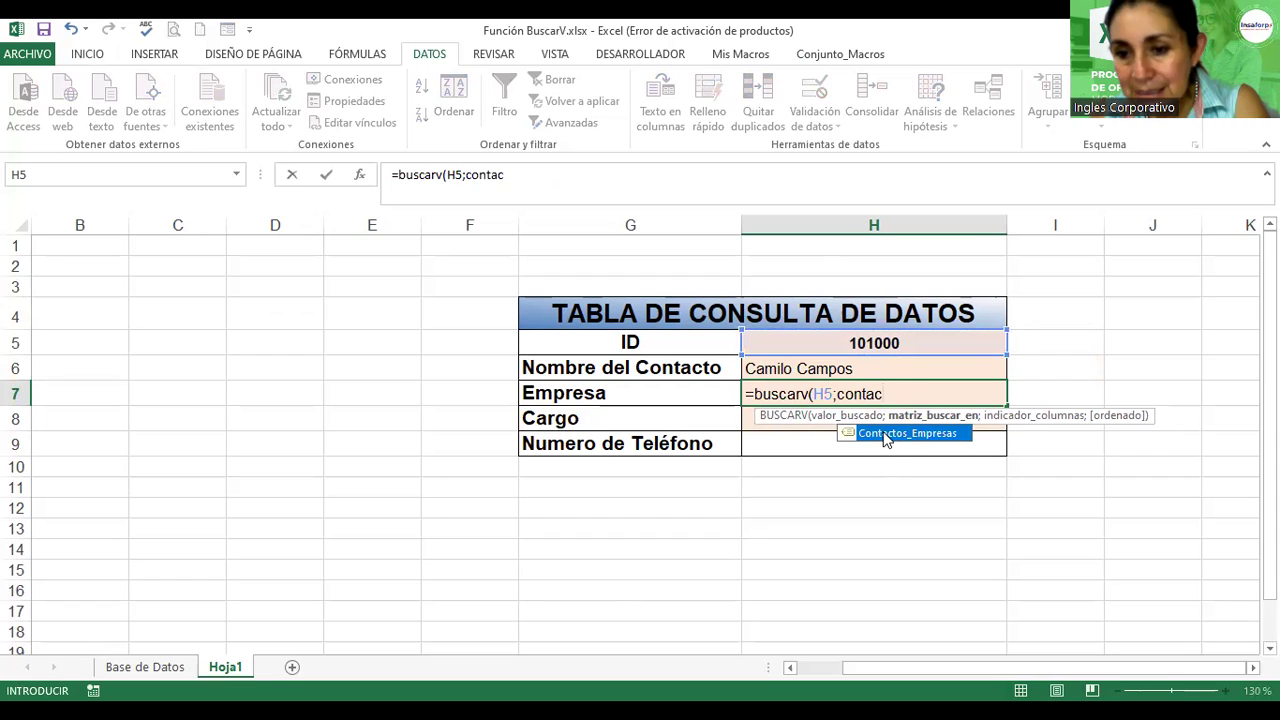
pyautogui.doubleClick(882, 437)
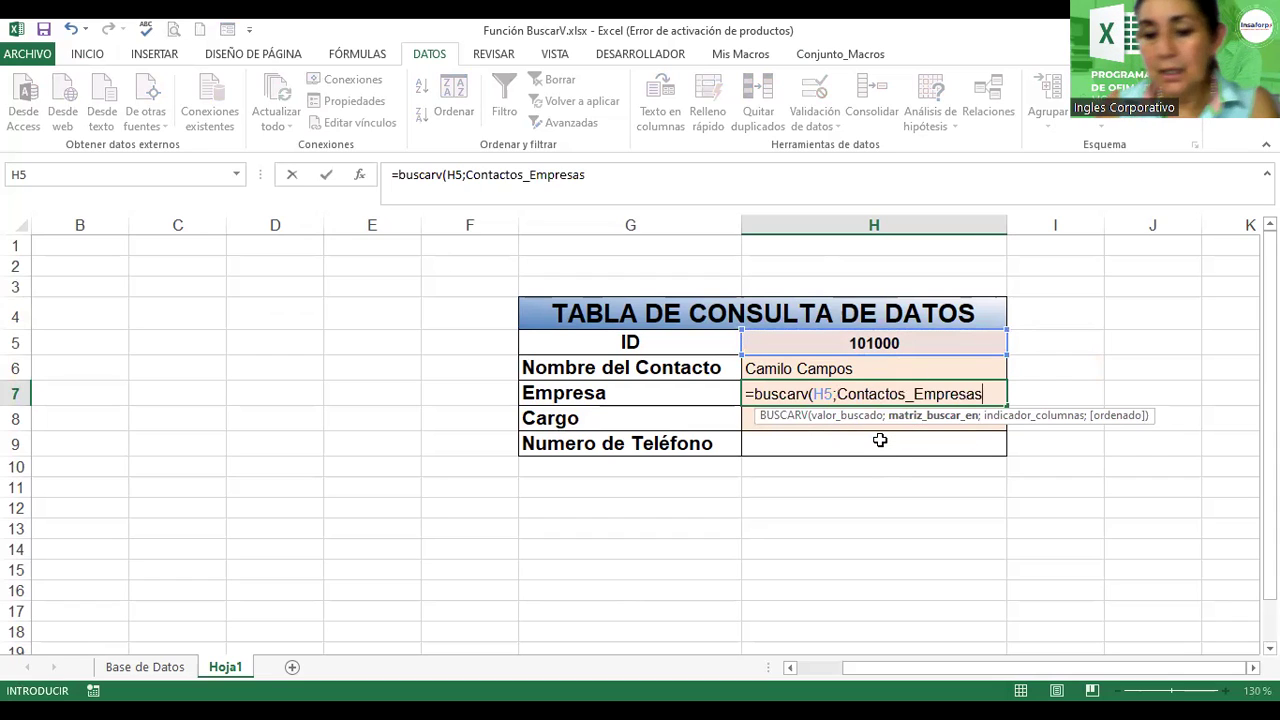
pyautogui.write(';')
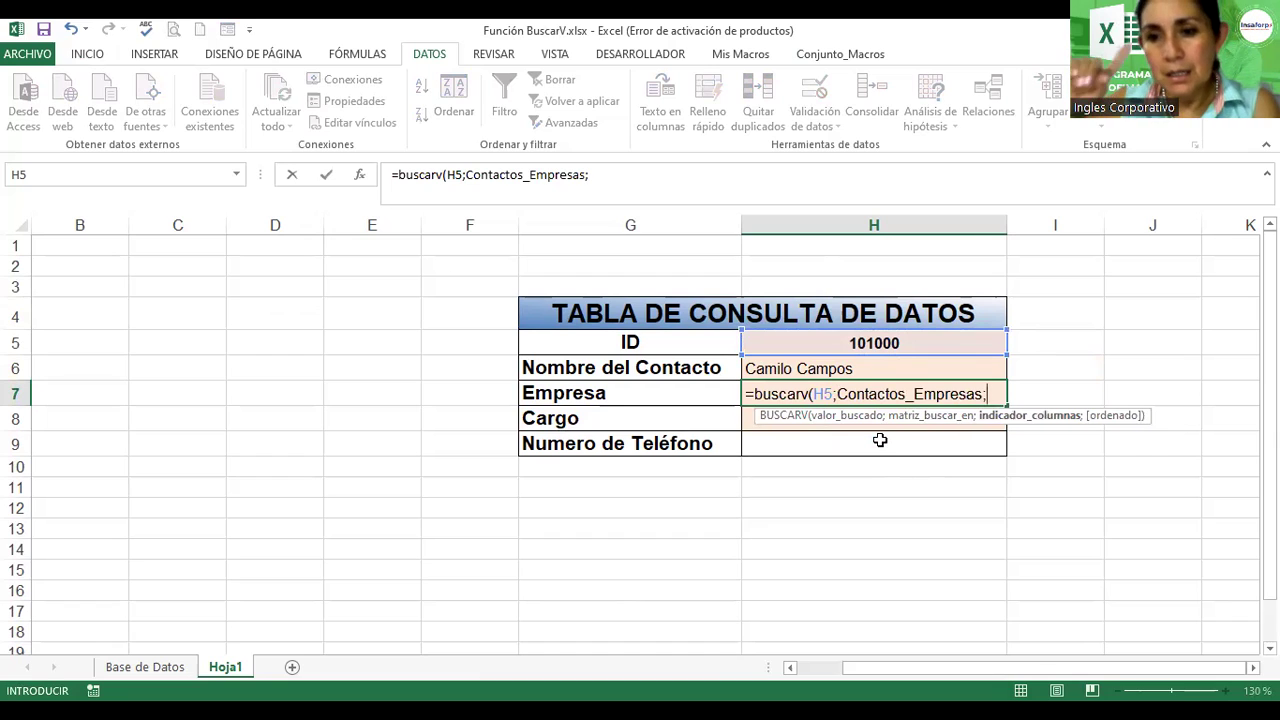
pyautogui.write('2')
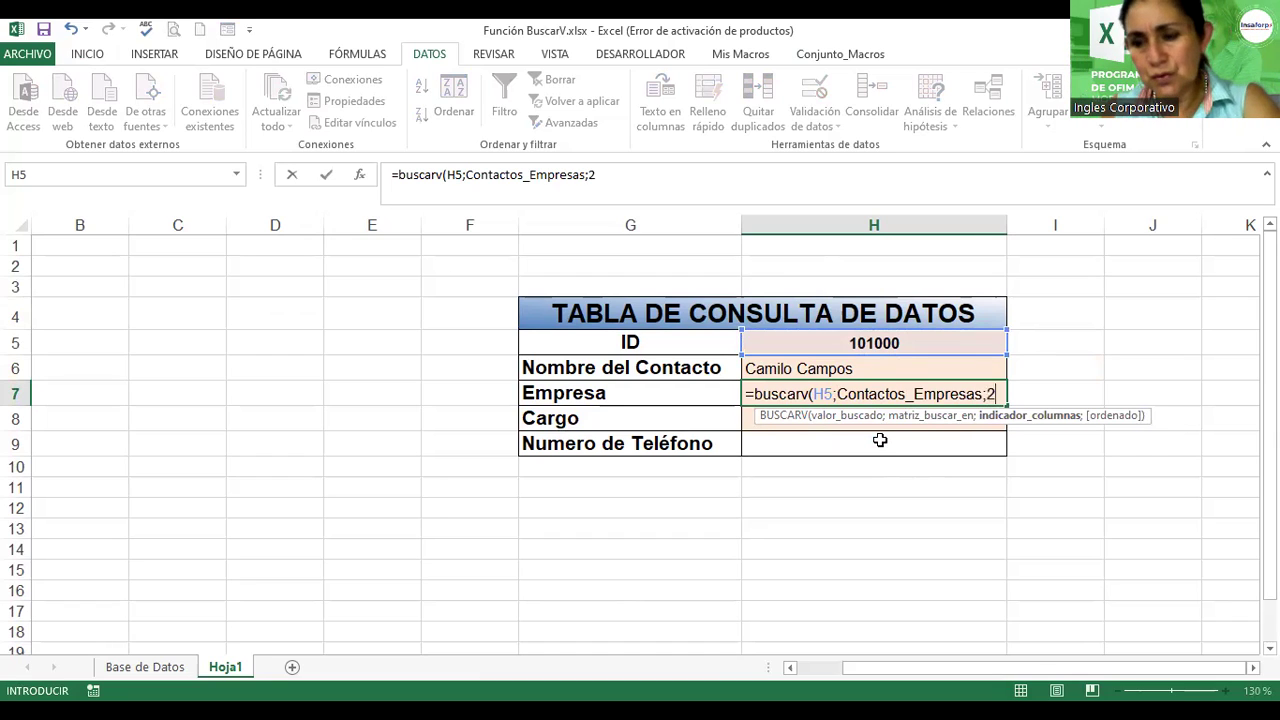
pyautogui.write(',')
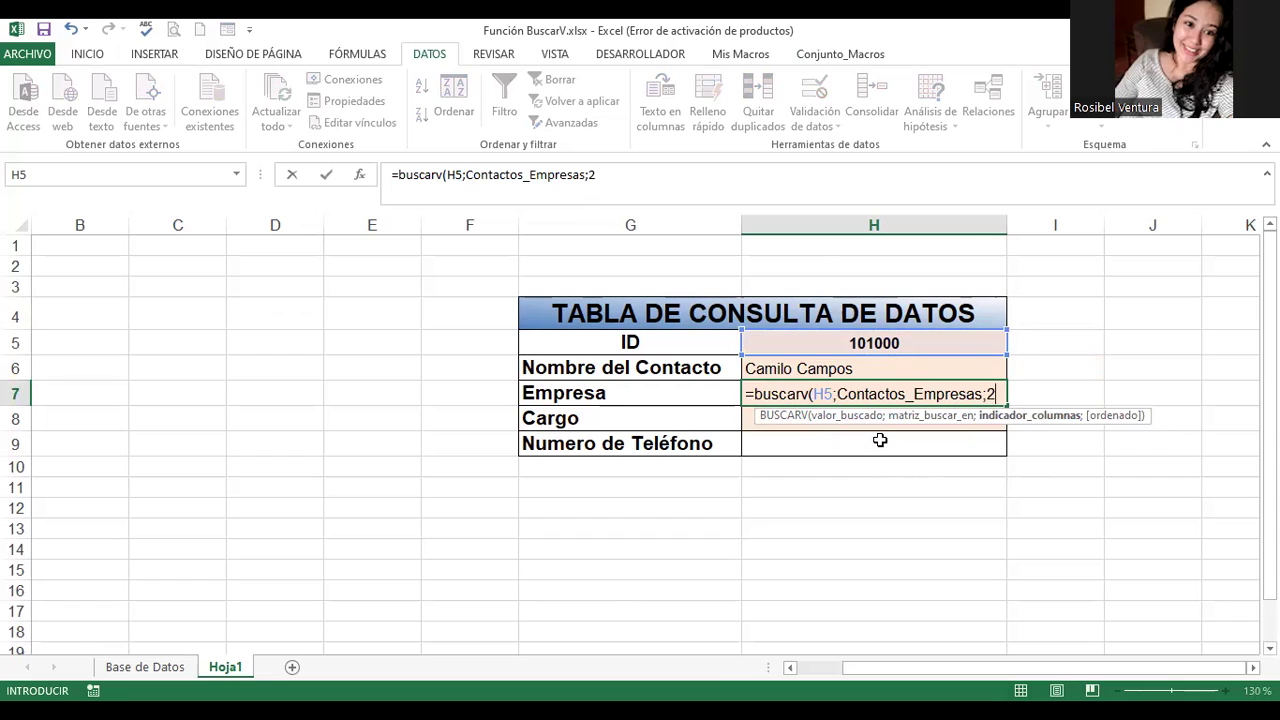
pyautogui.write(';falso')
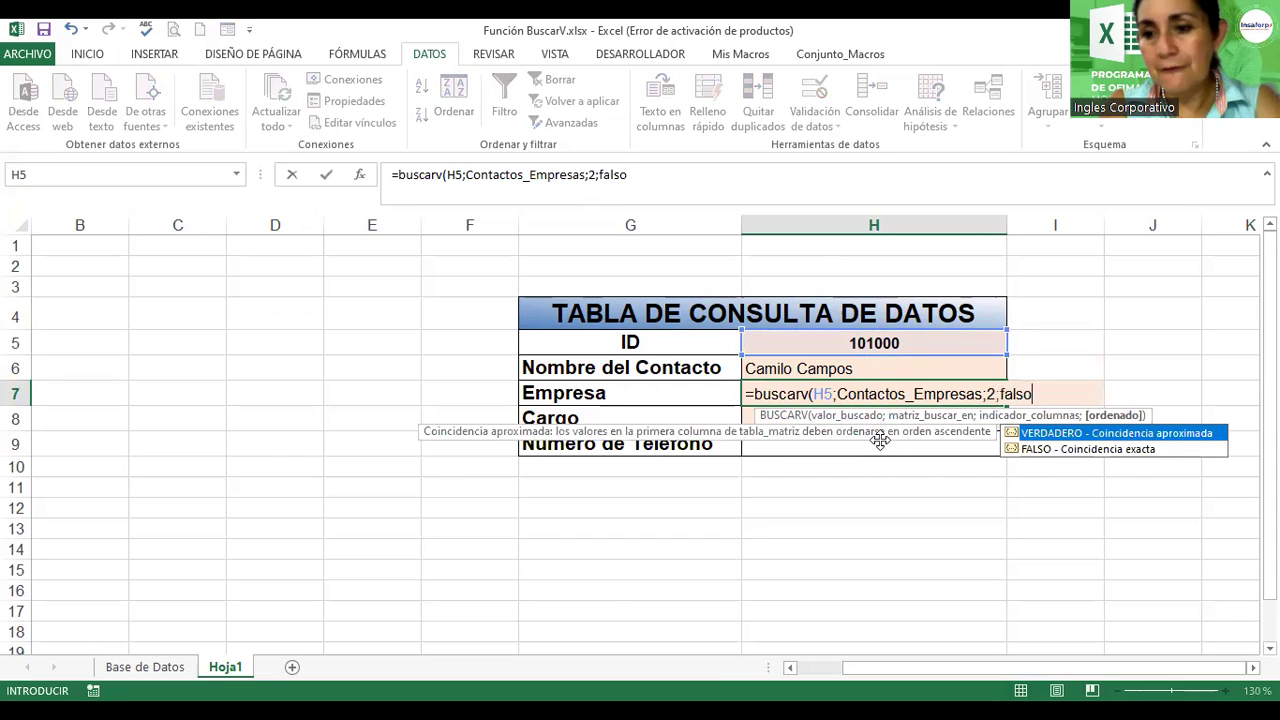
pyautogui.write(')')
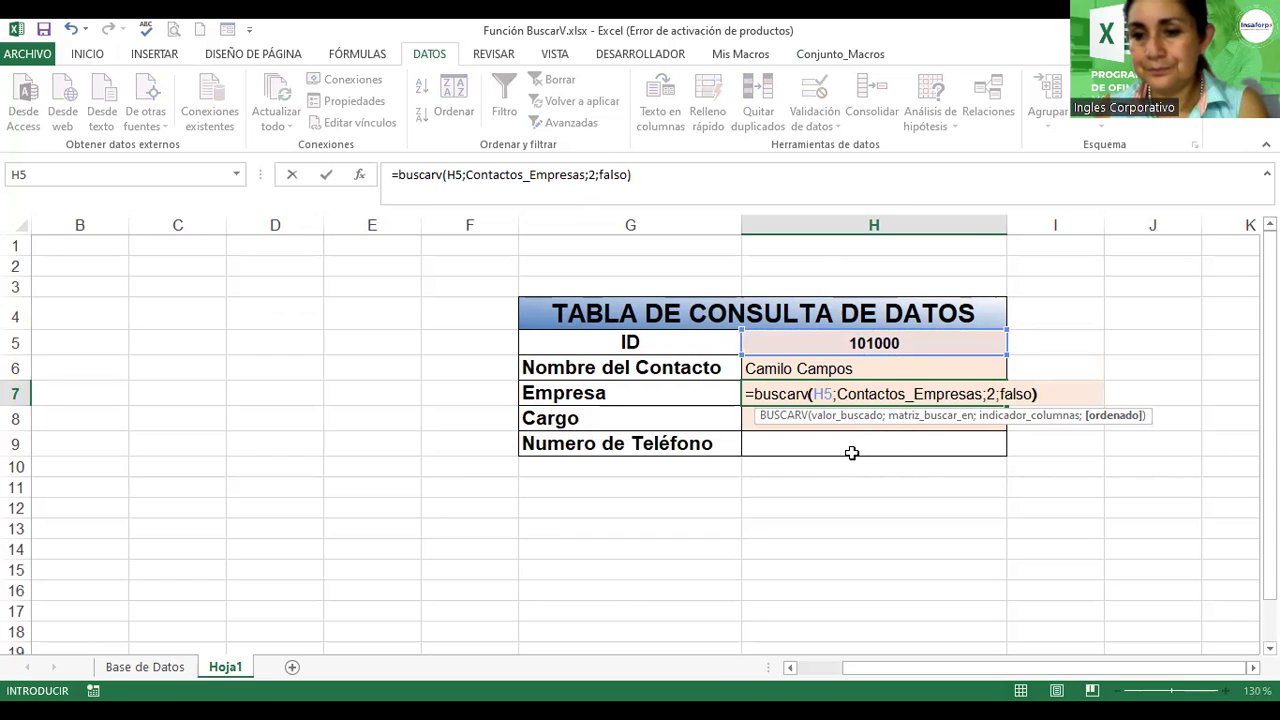
pyautogui.press('Return')
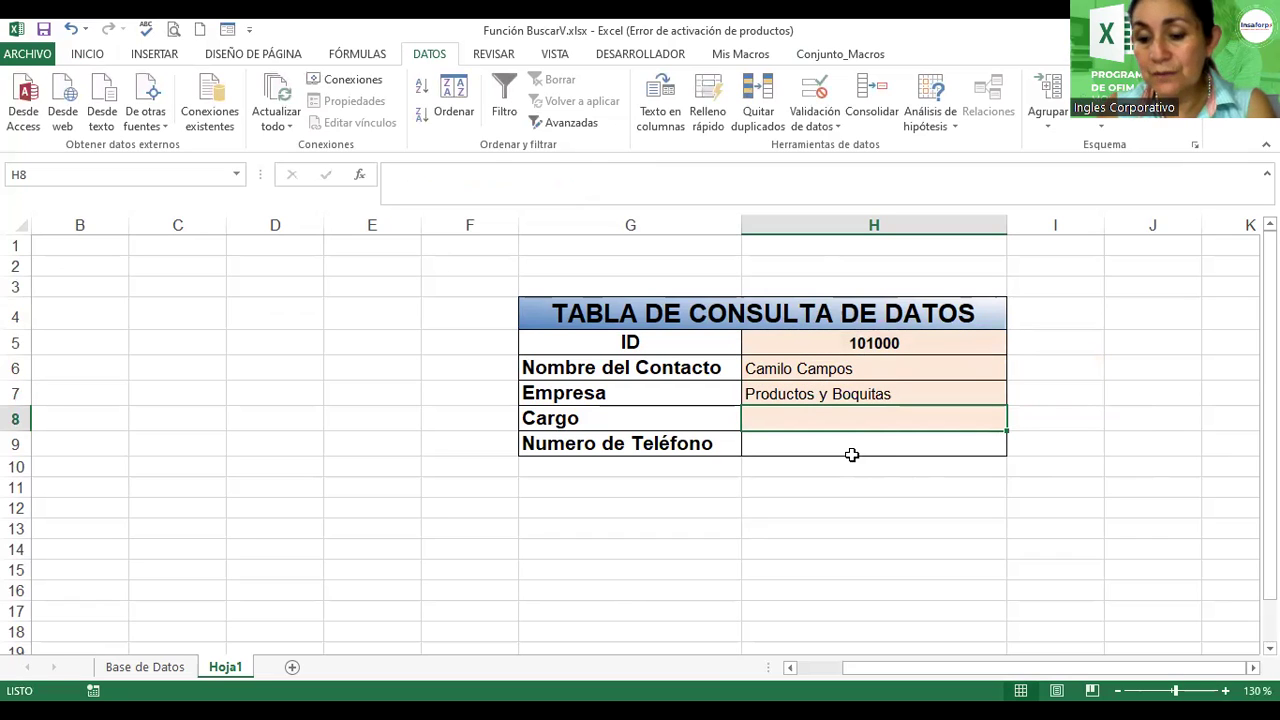
pyautogui.press('Up')
pyautogui.press('Down')
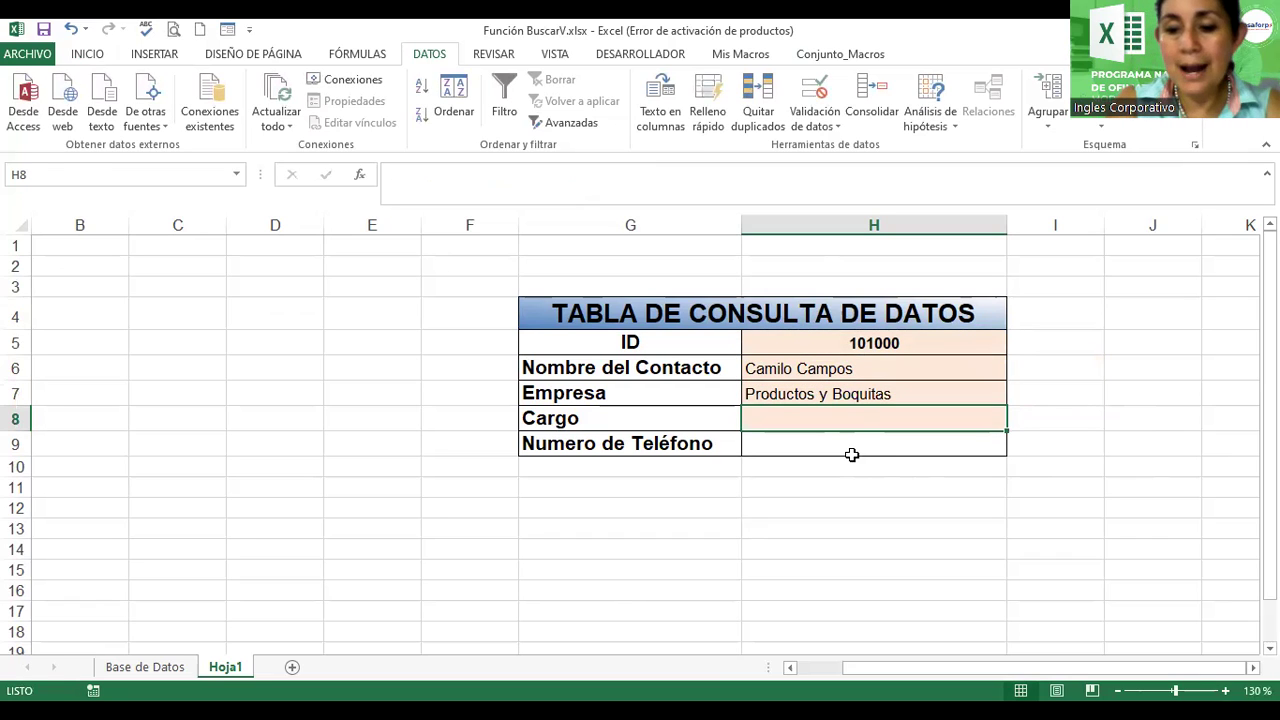
# - Enter =buscarv(H5;Contactos_Empresas;4;falso) in H8, which returns Gerente de Mercadeo
pyautogui.write('=')
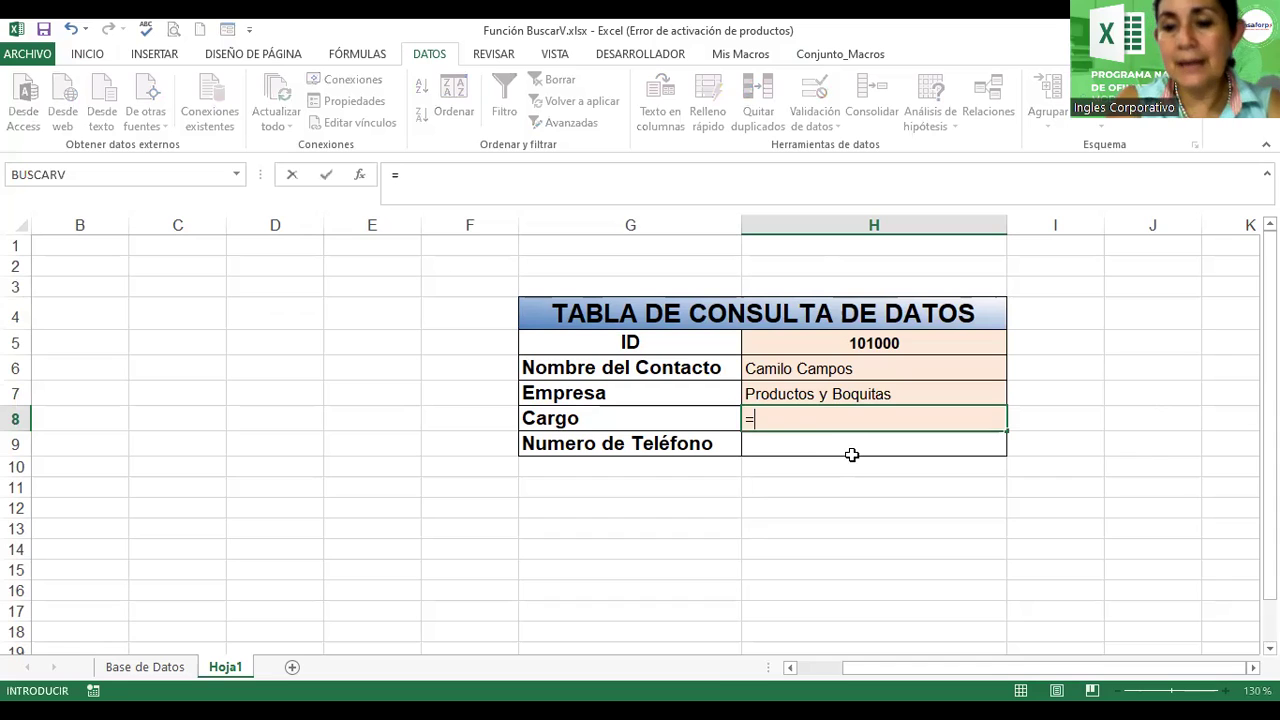
pyautogui.write('buscarv(')
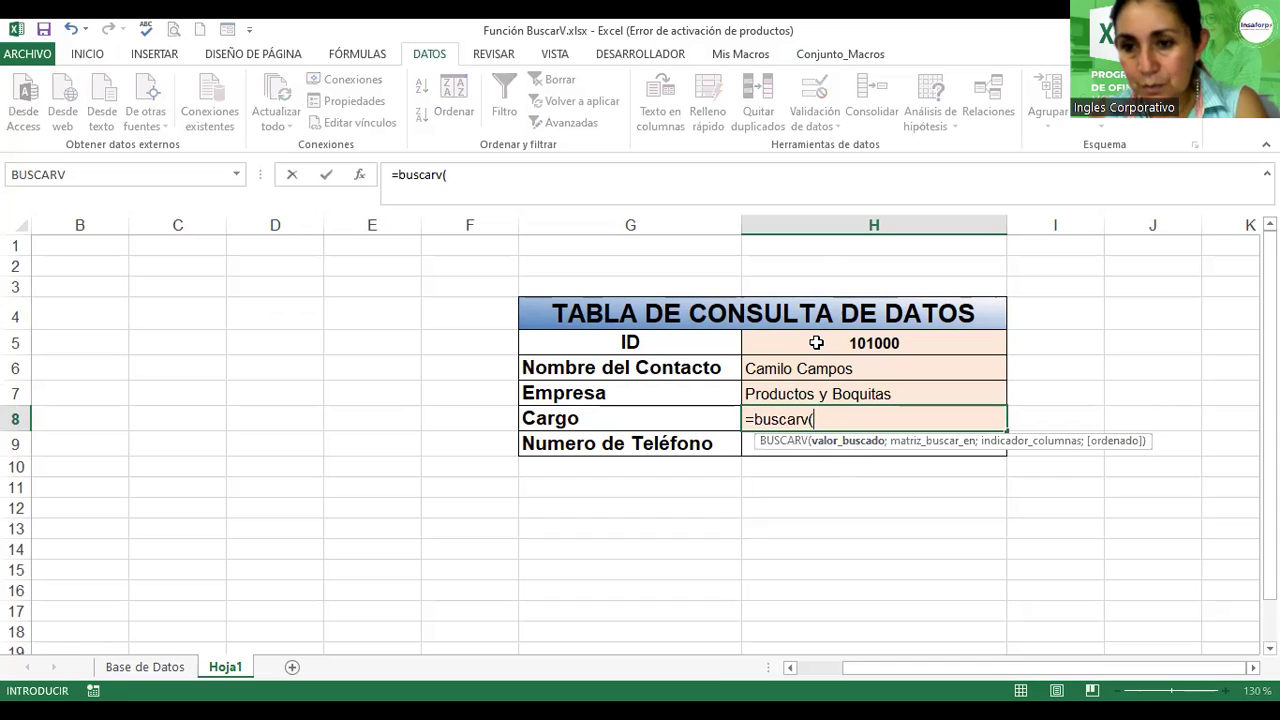
pyautogui.click(812, 341)
pyautogui.write(';')
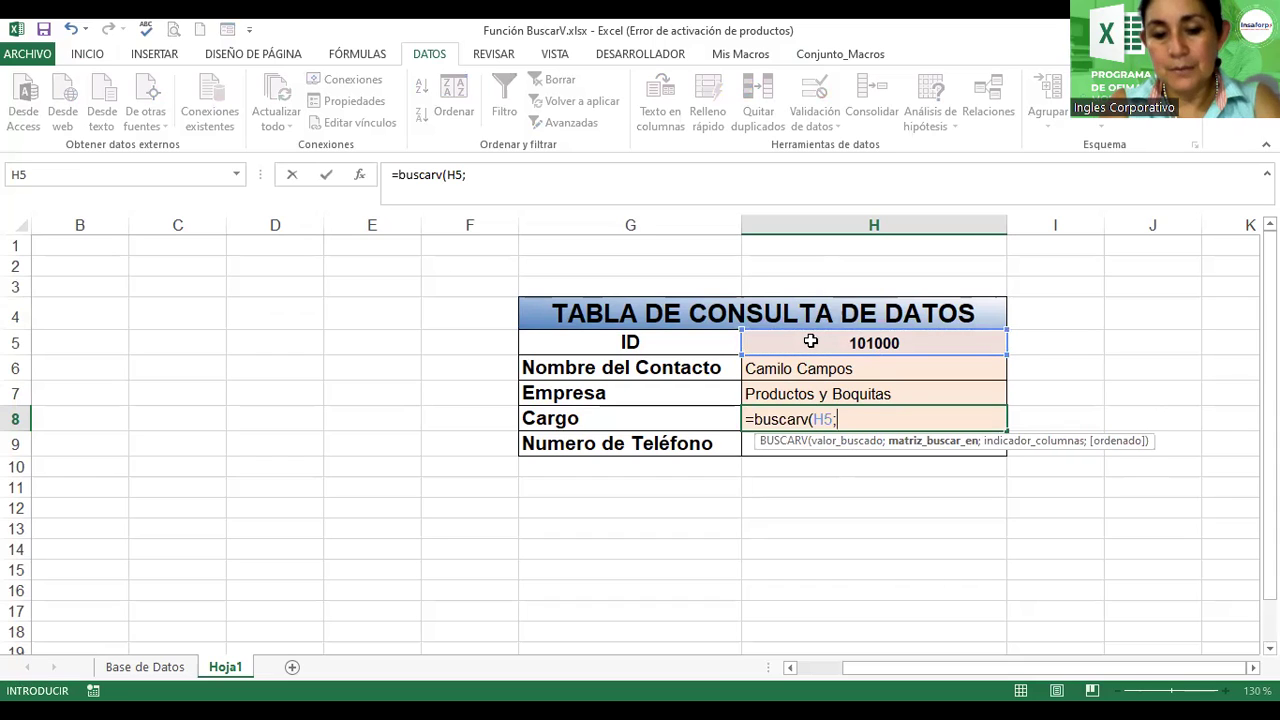
pyautogui.write('contac')
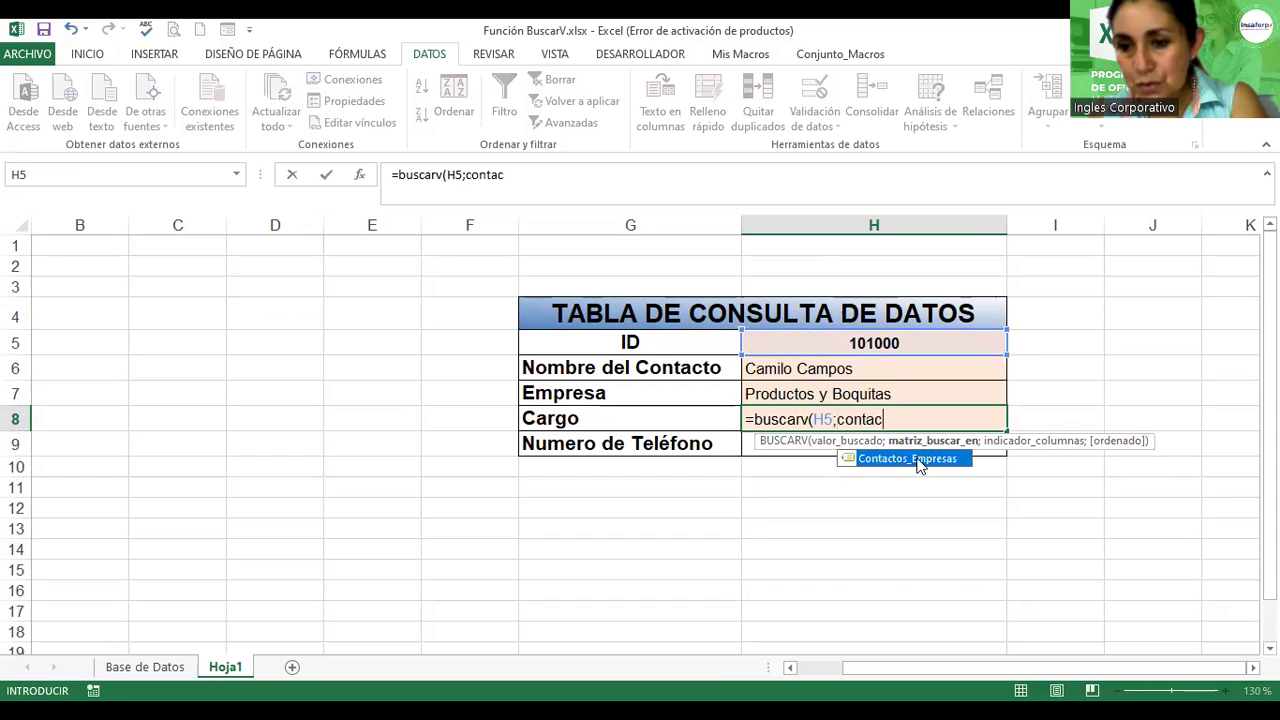
pyautogui.doubleClick(915, 458)
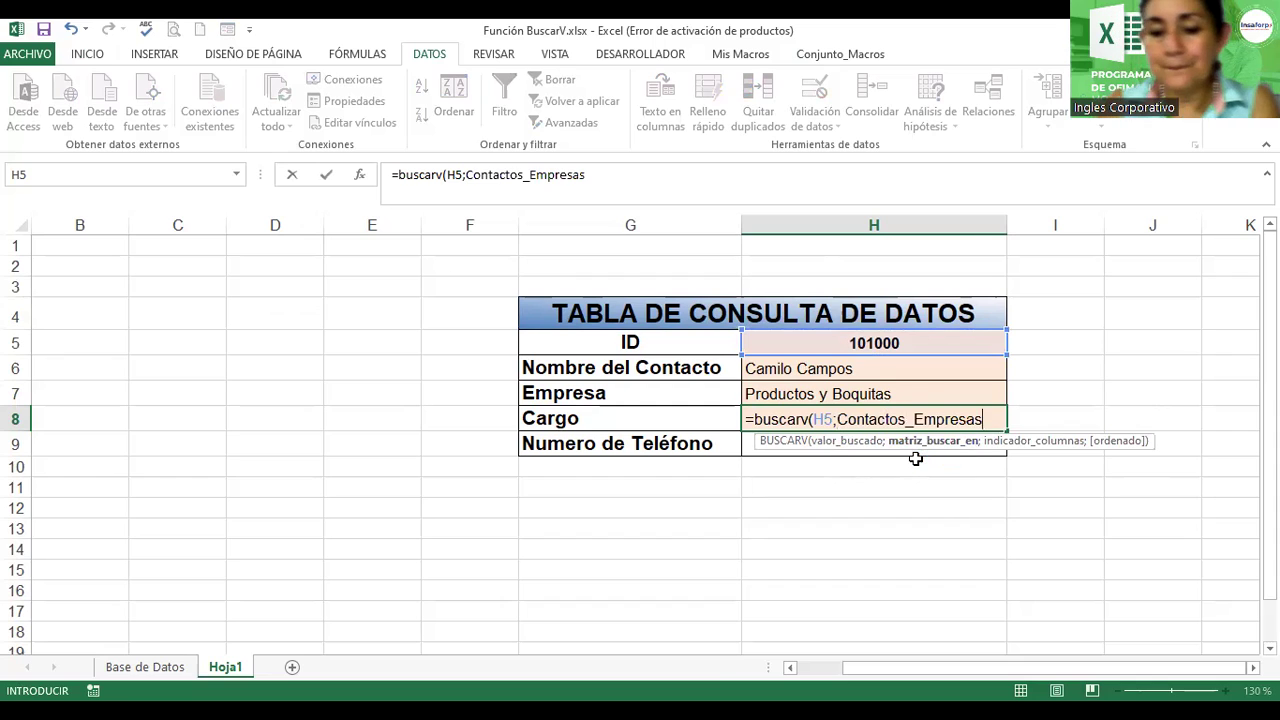
pyautogui.write(';')
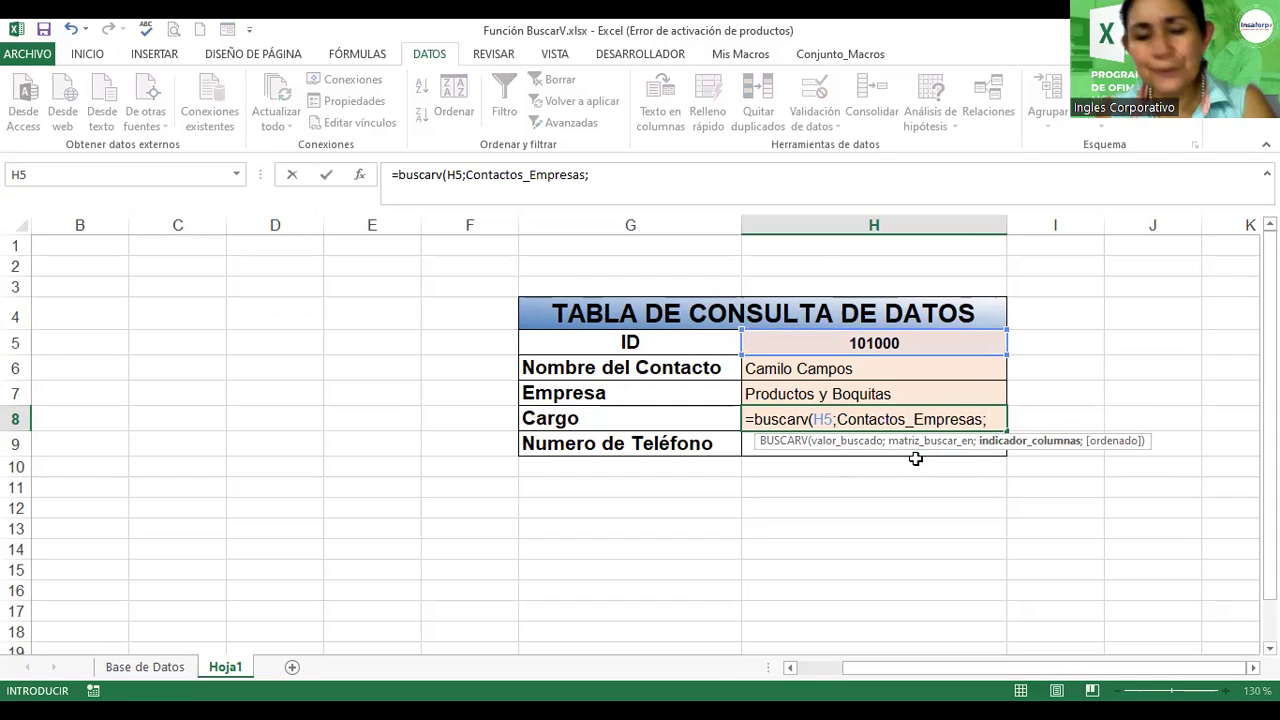
pyautogui.write('4')
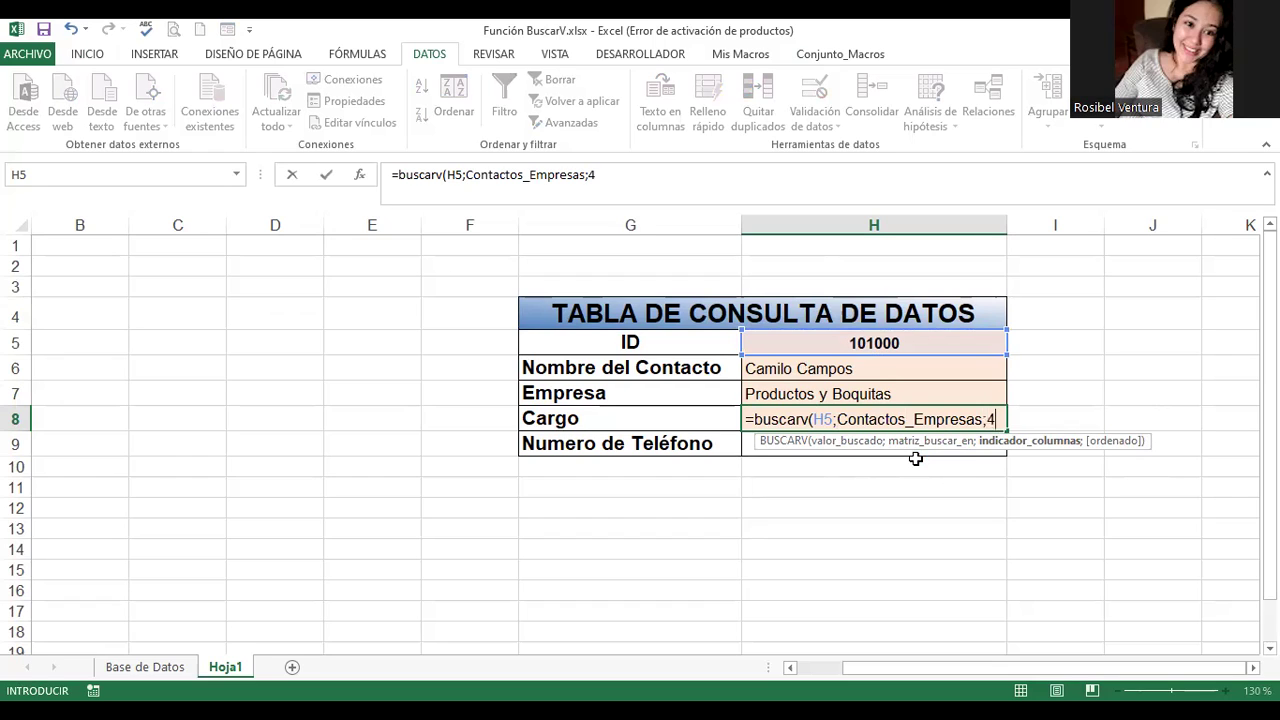
pyautogui.write(';falso')
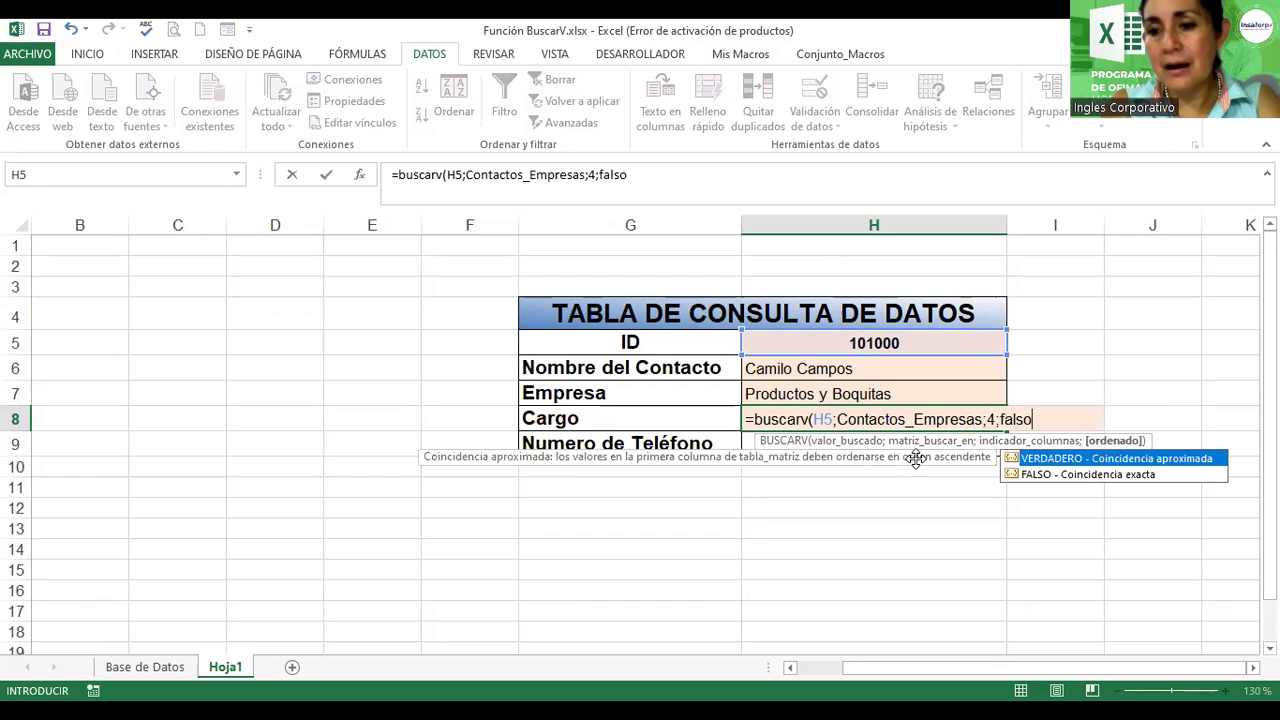
pyautogui.write(')')
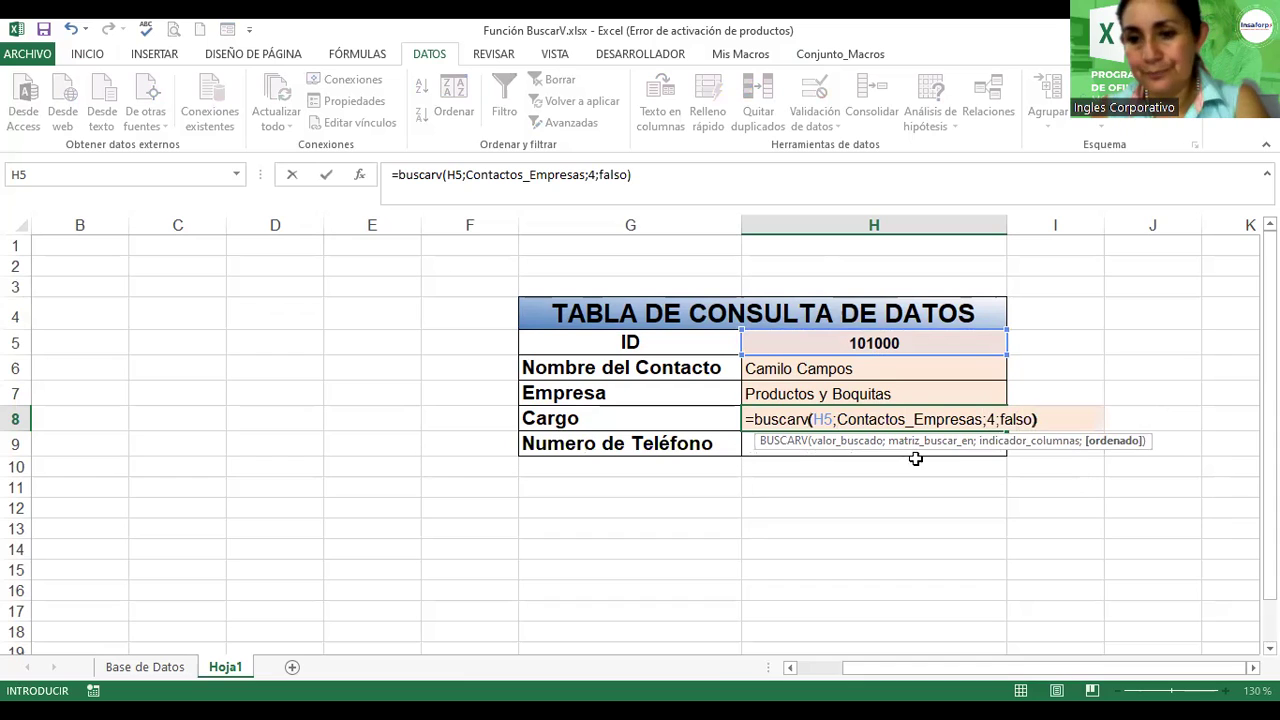
pyautogui.press('Return')
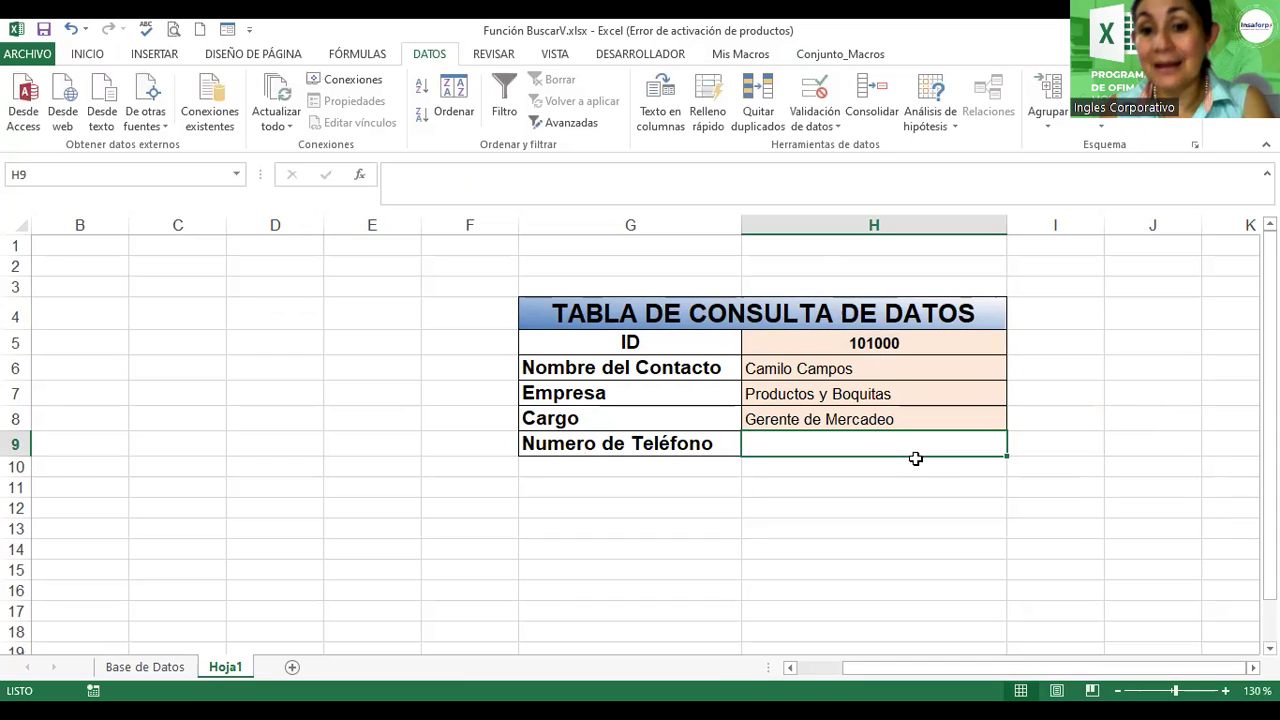
pyautogui.write('=')
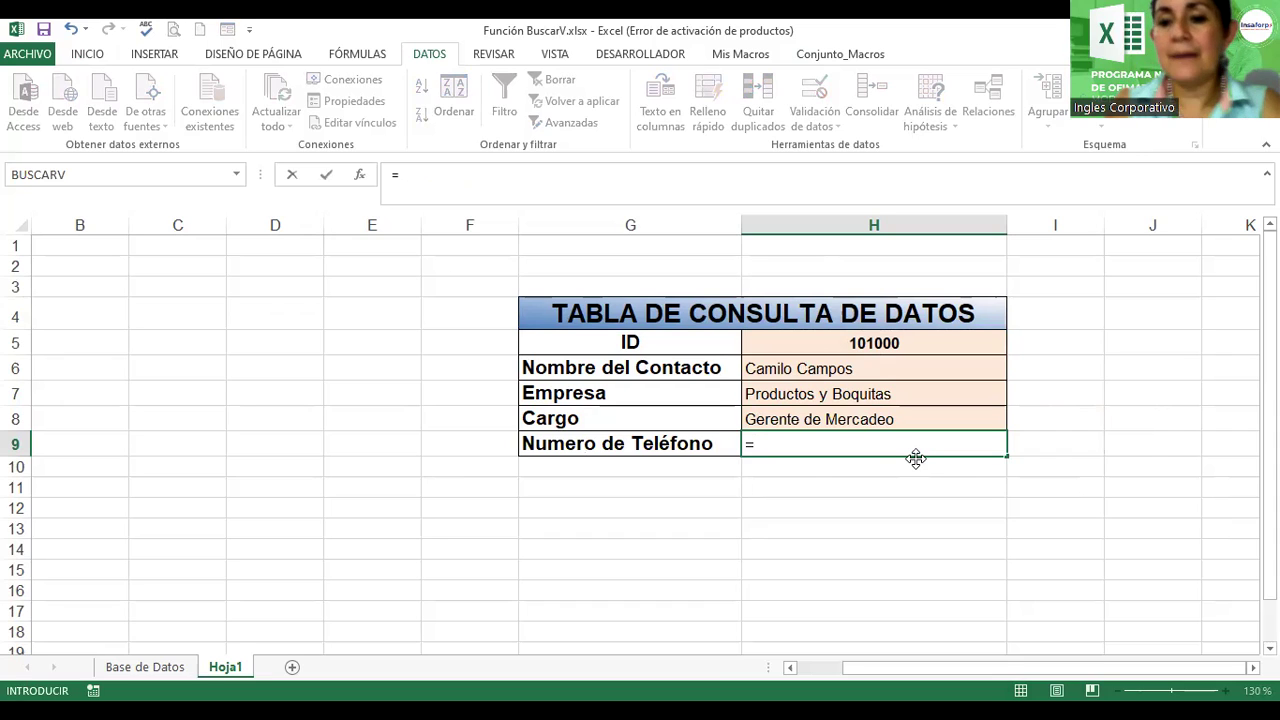
pyautogui.write('buscarv(')
pyautogui.click(815, 343)
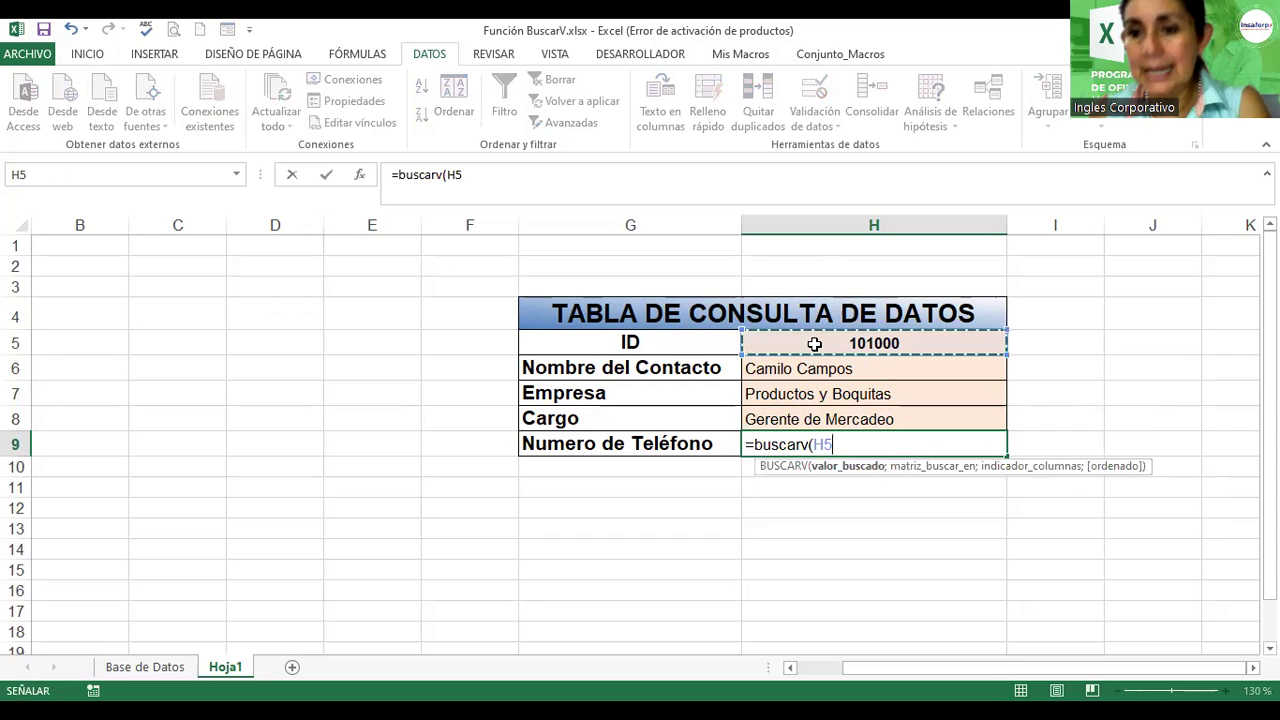
pyautogui.write(';')
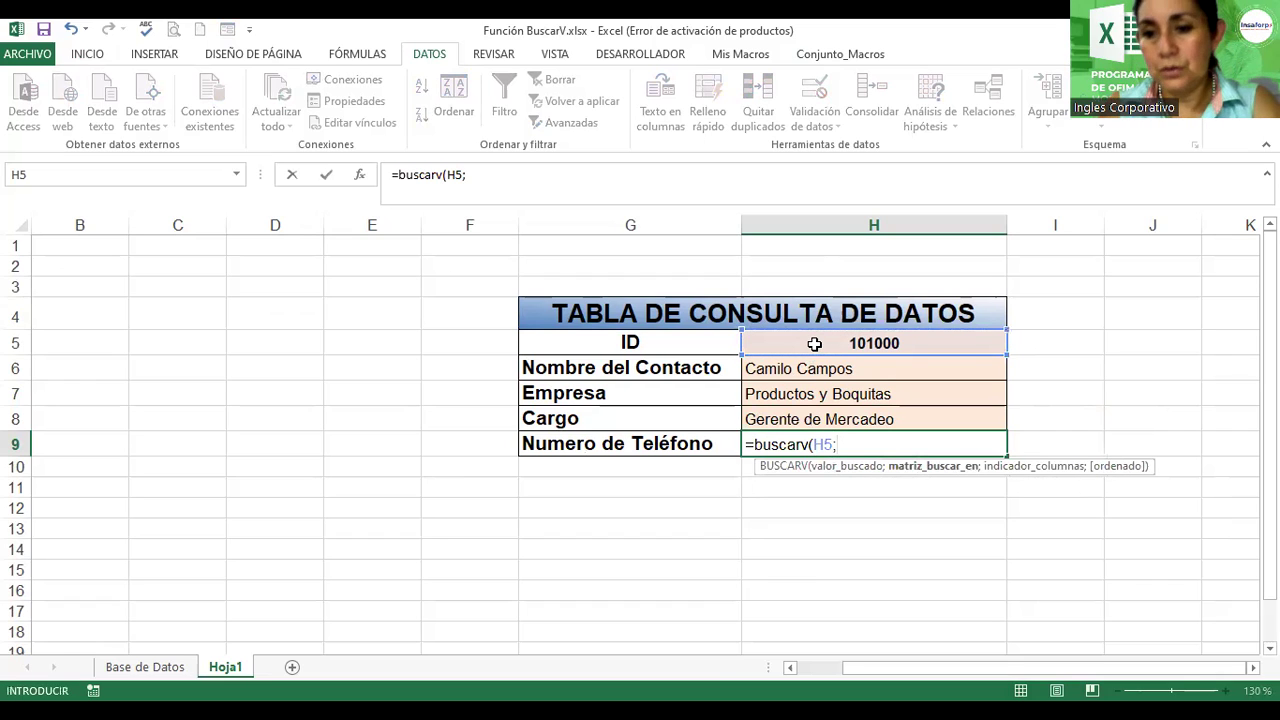
pyautogui.write('contac')
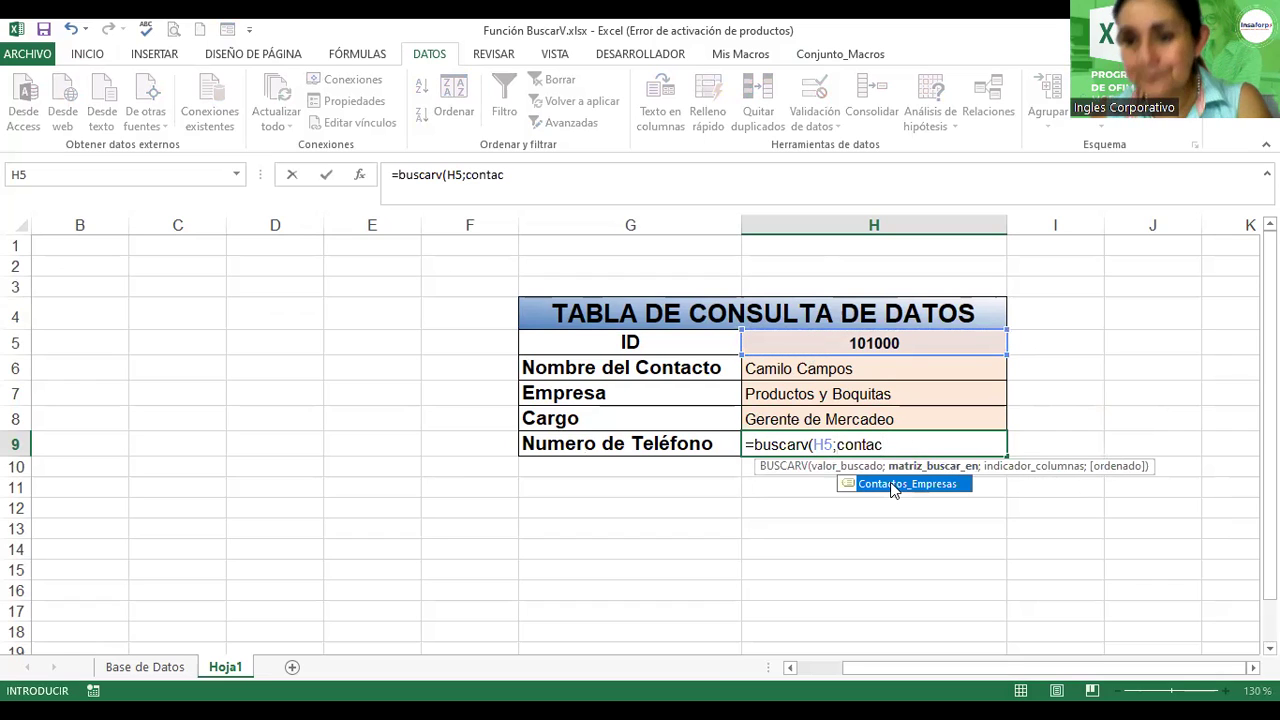
pyautogui.doubleClick(892, 485)
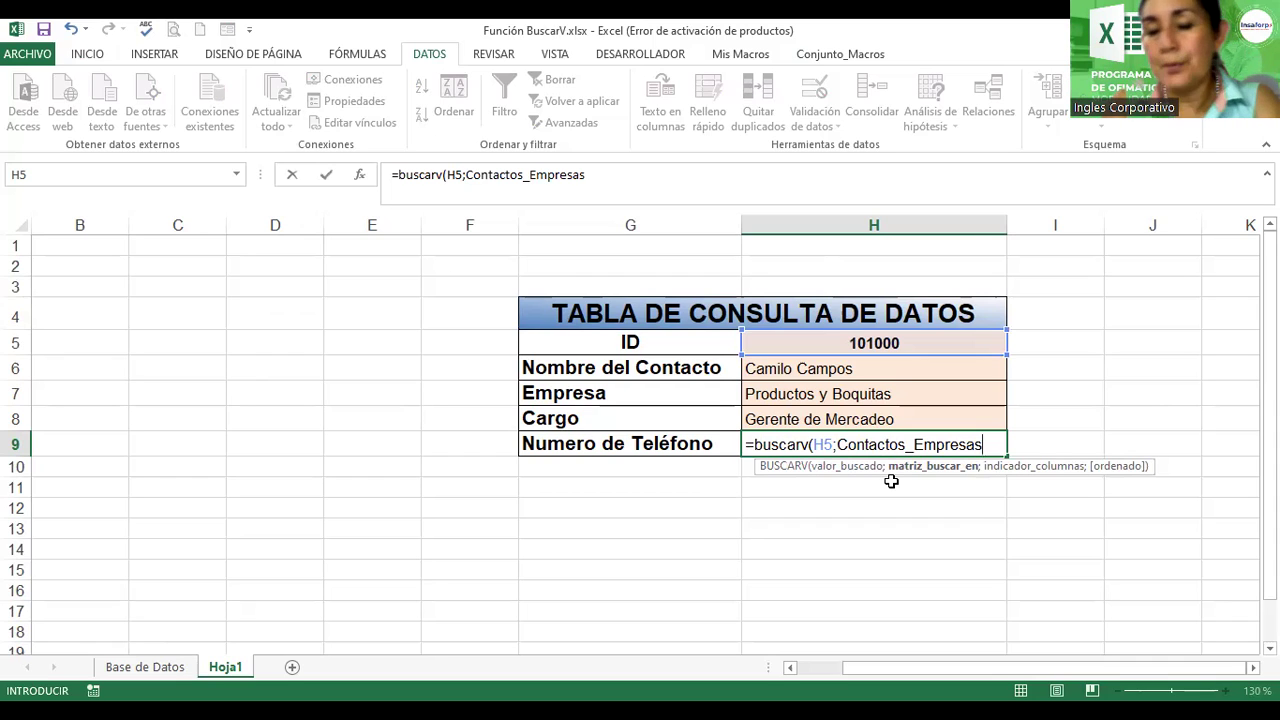
pyautogui.write(';')
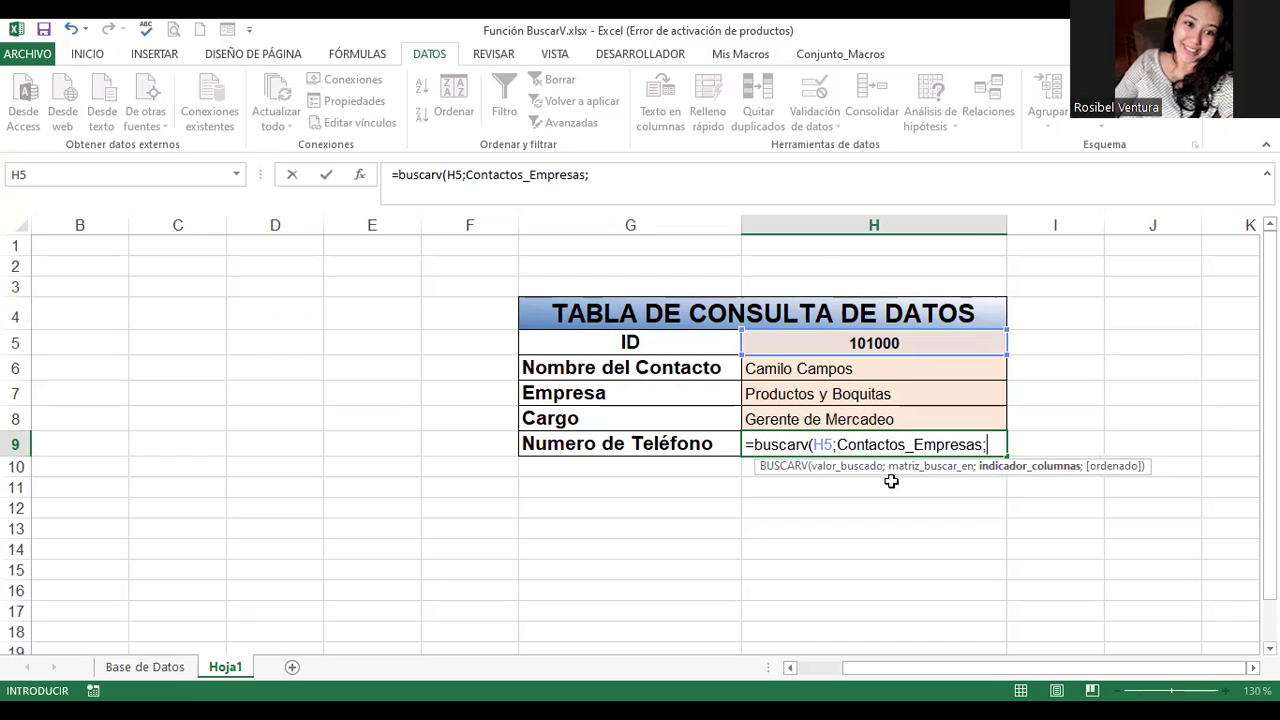
pyautogui.write('9')
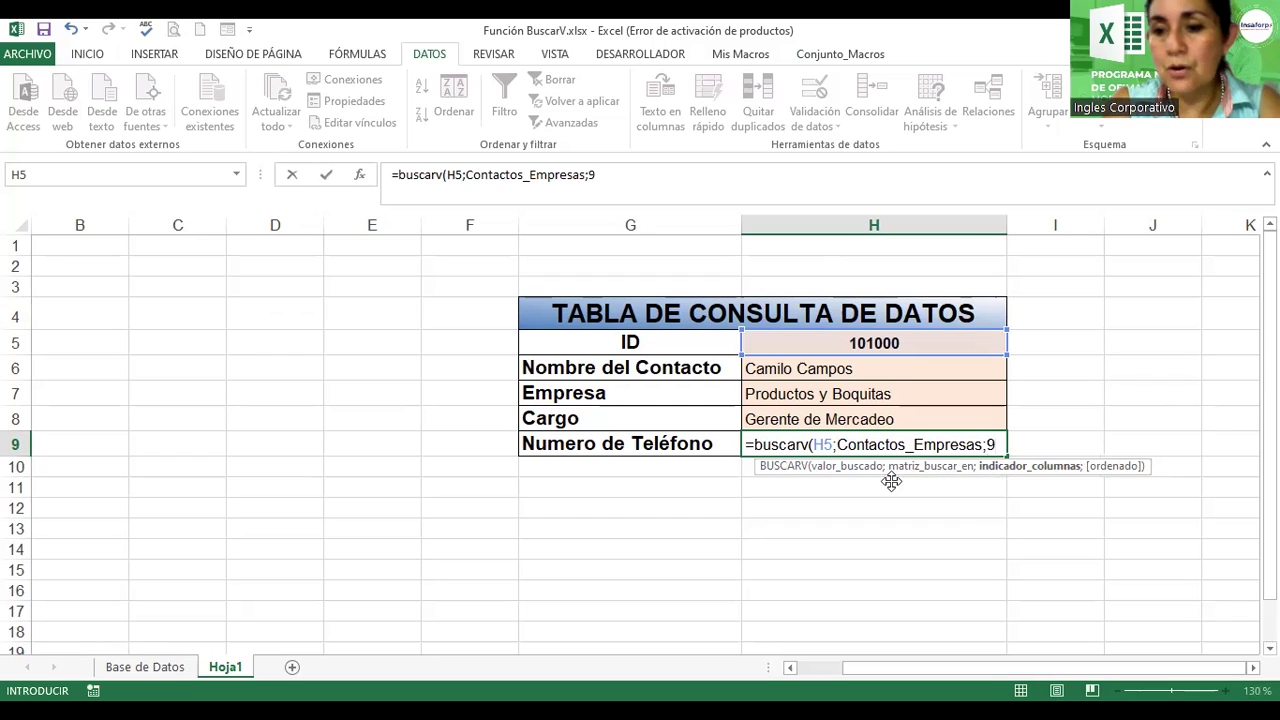
pyautogui.write(';falso')
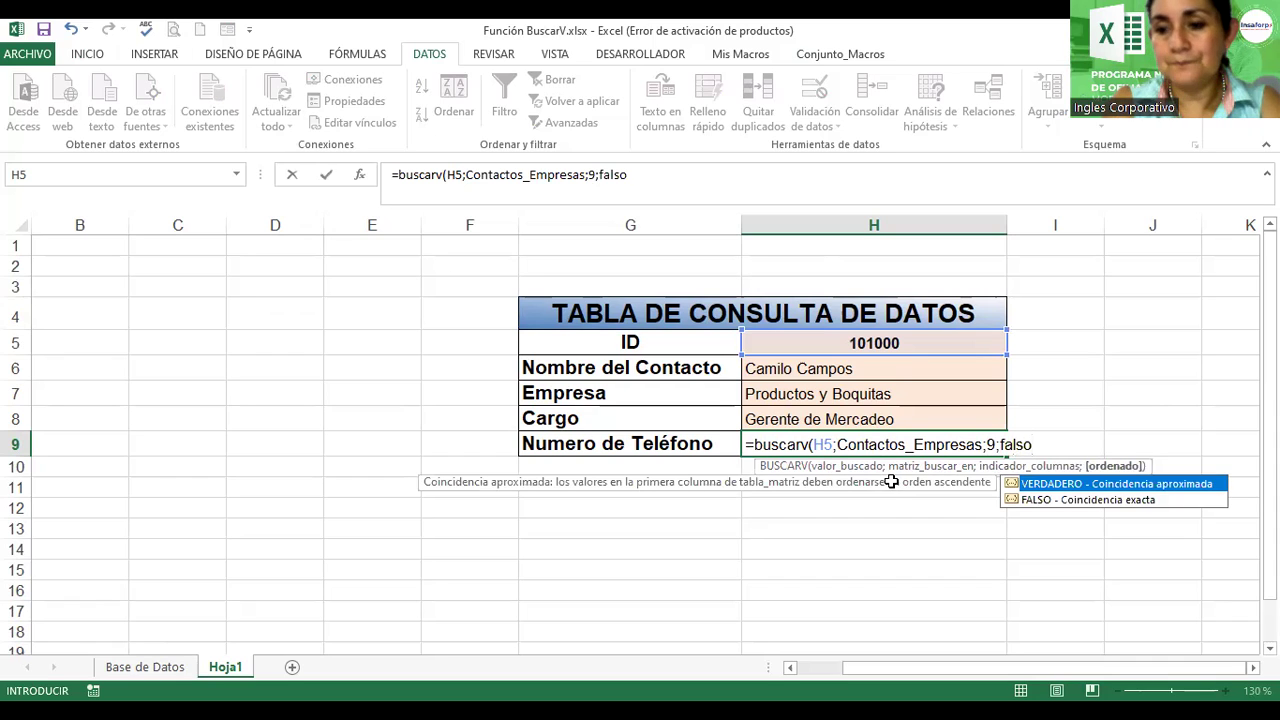
pyautogui.write(')')
pyautogui.press('Return')
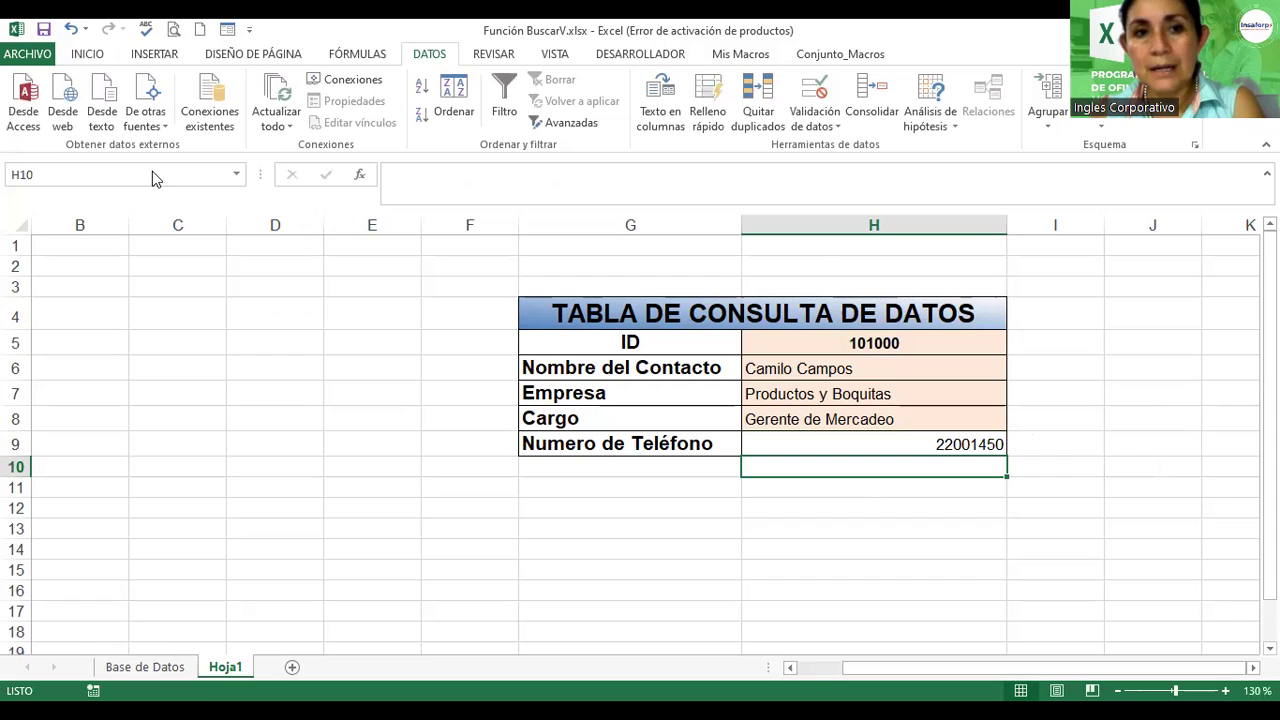
# - Pick four IDs in turn from the H5 dropdown, ending on CACTU (Cactus Comidas para llevar, Agente de ventas)
pyautogui.click(906, 340)
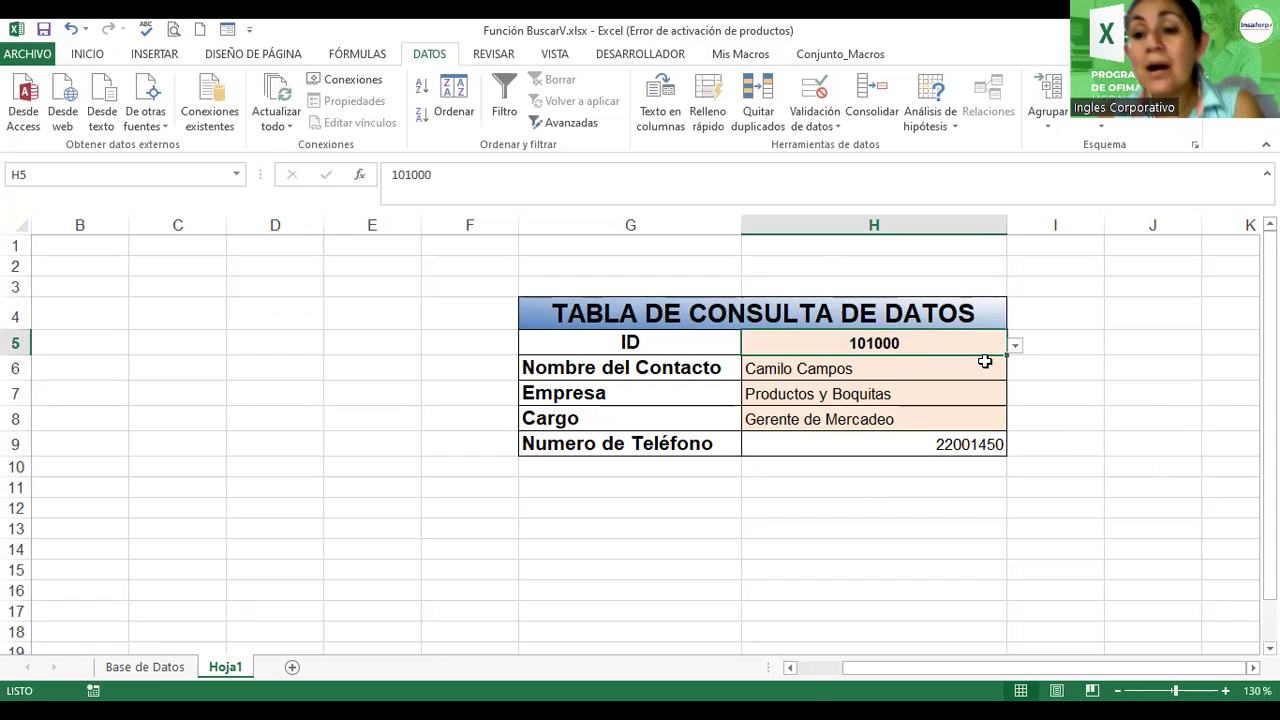
pyautogui.click(1016, 346)
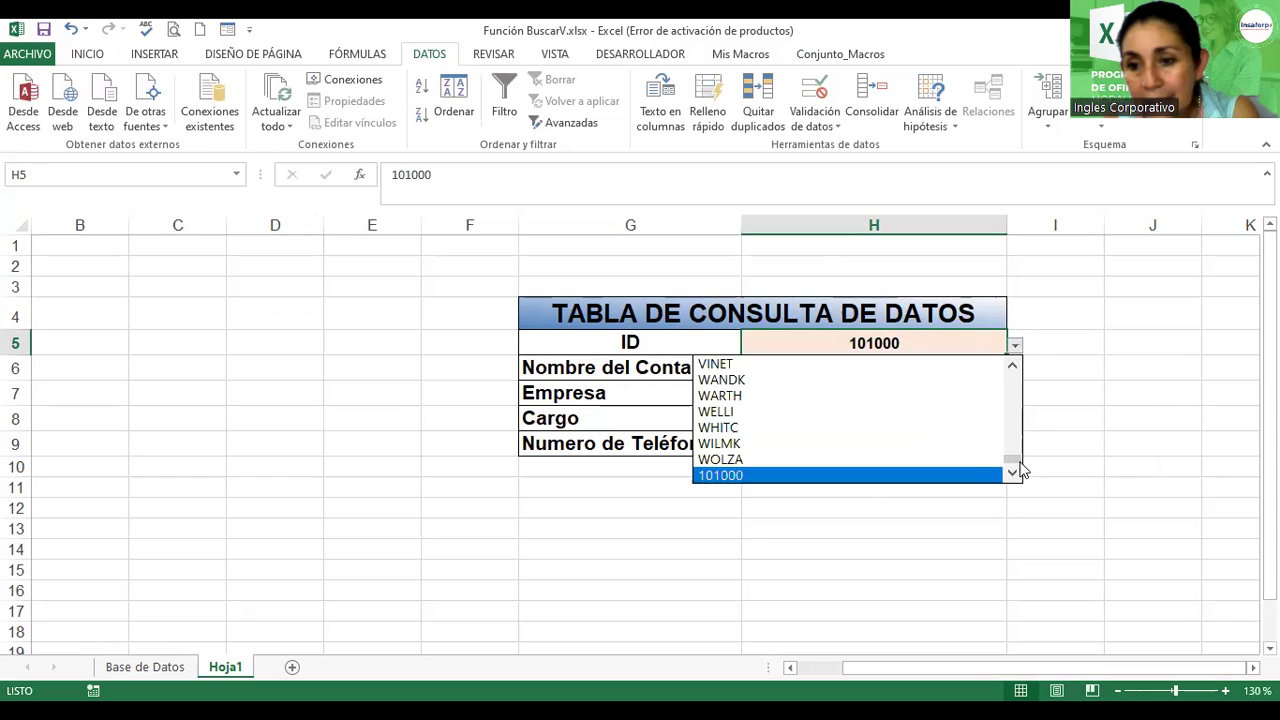
pyautogui.moveTo(1014, 466); pyautogui.dragTo(1013, 380)
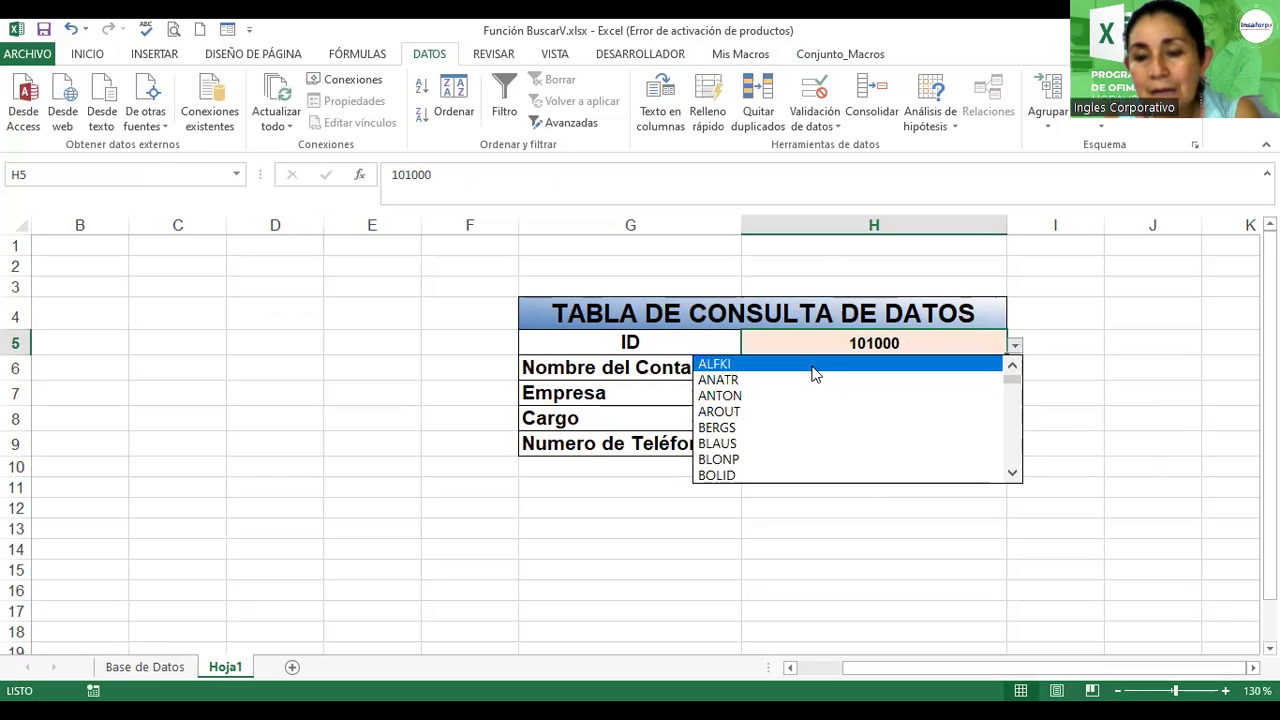
pyautogui.click(813, 367)
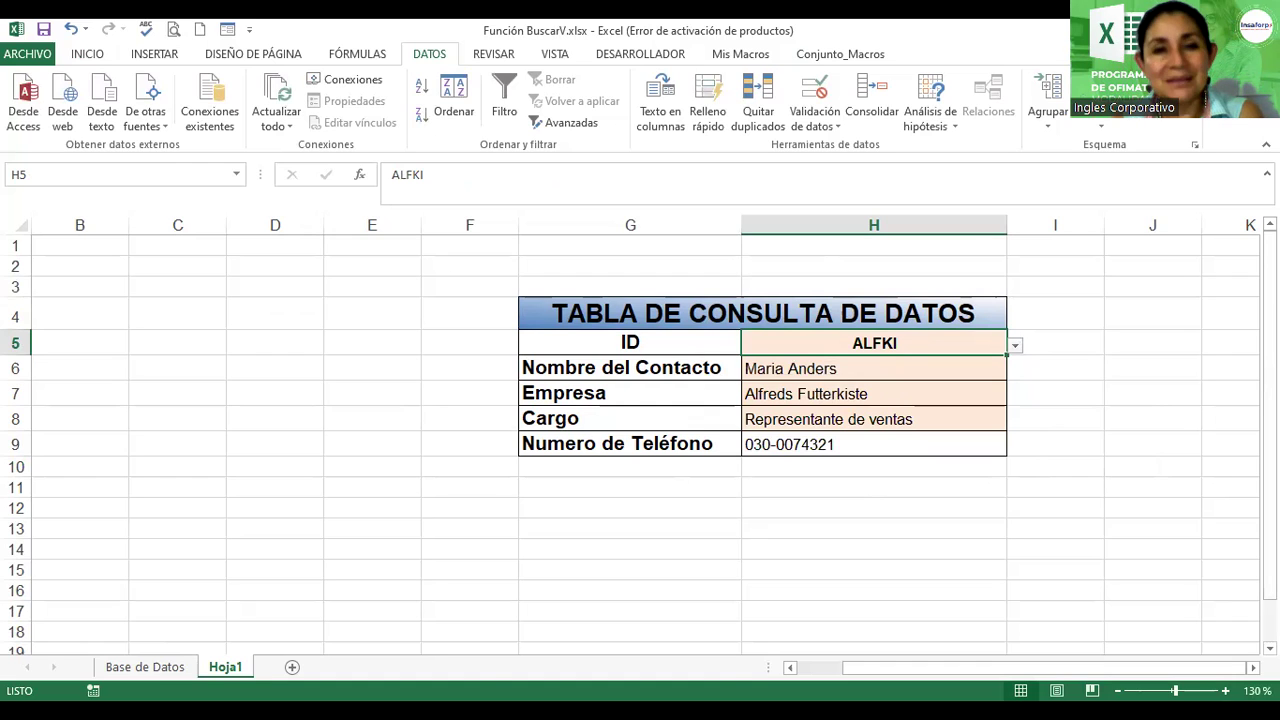
pyautogui.click(1016, 346)
pyautogui.click(910, 395)
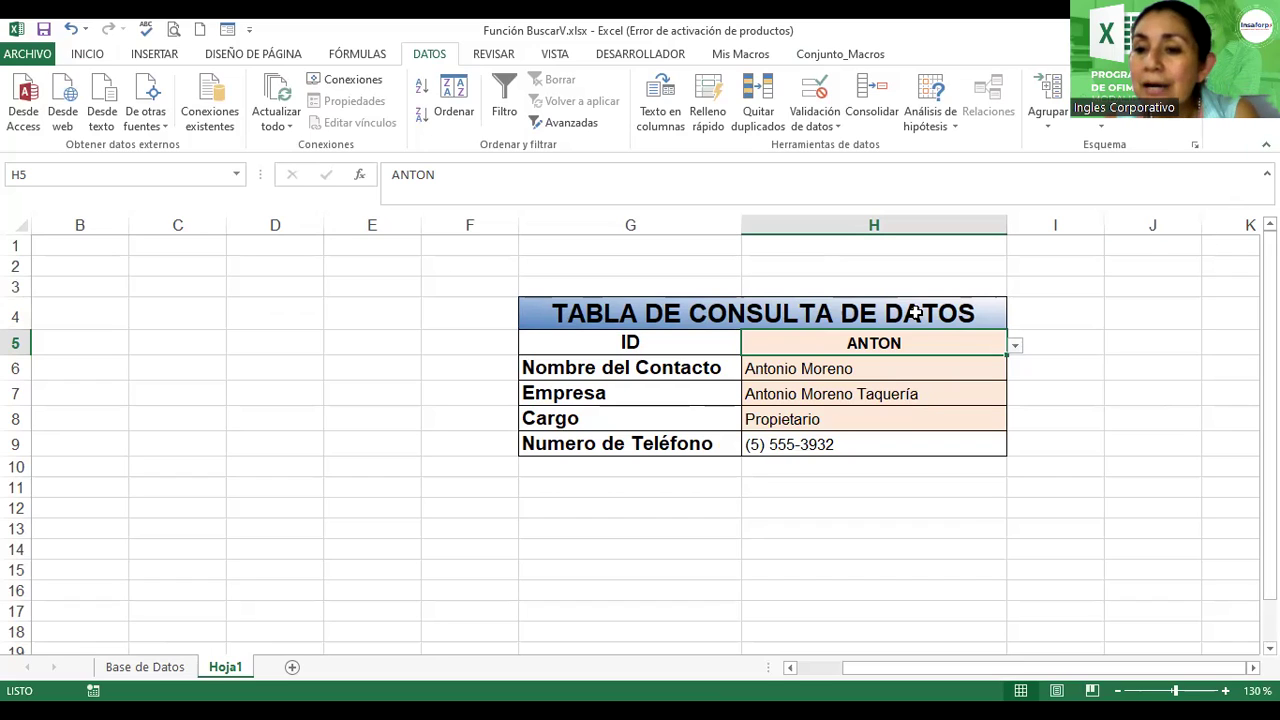
pyautogui.click(1015, 346)
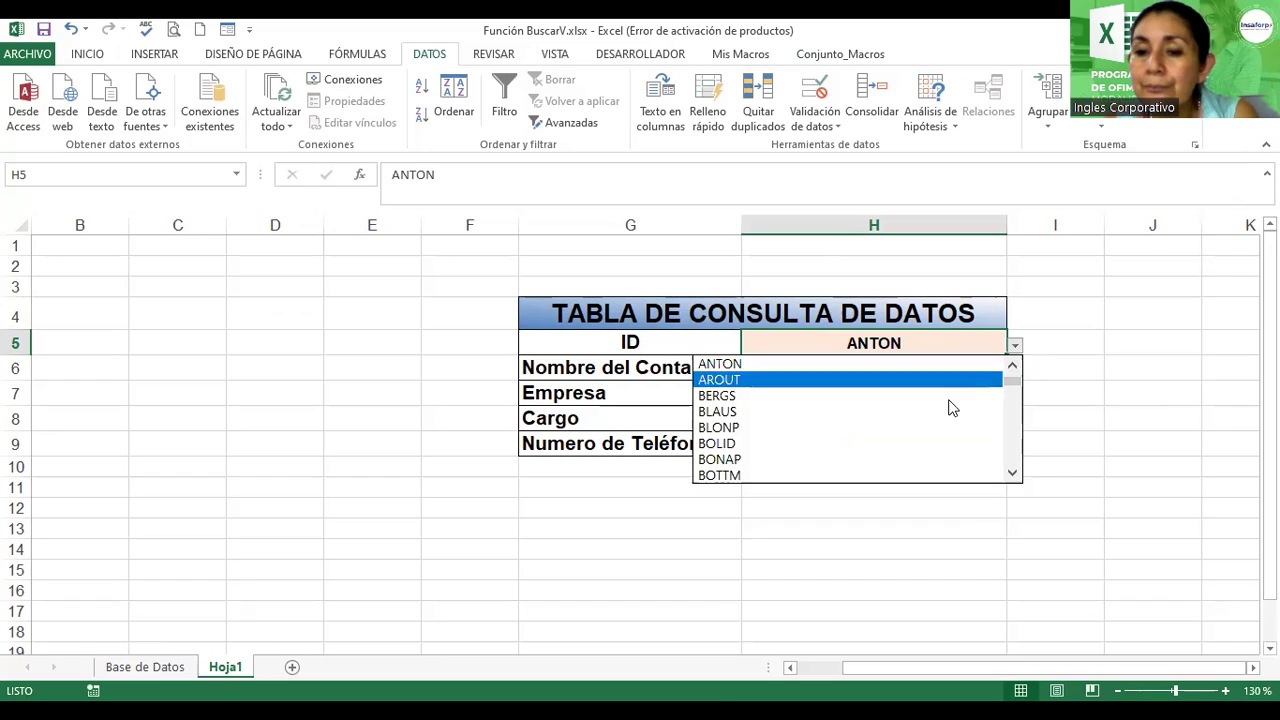
pyautogui.click(877, 446)
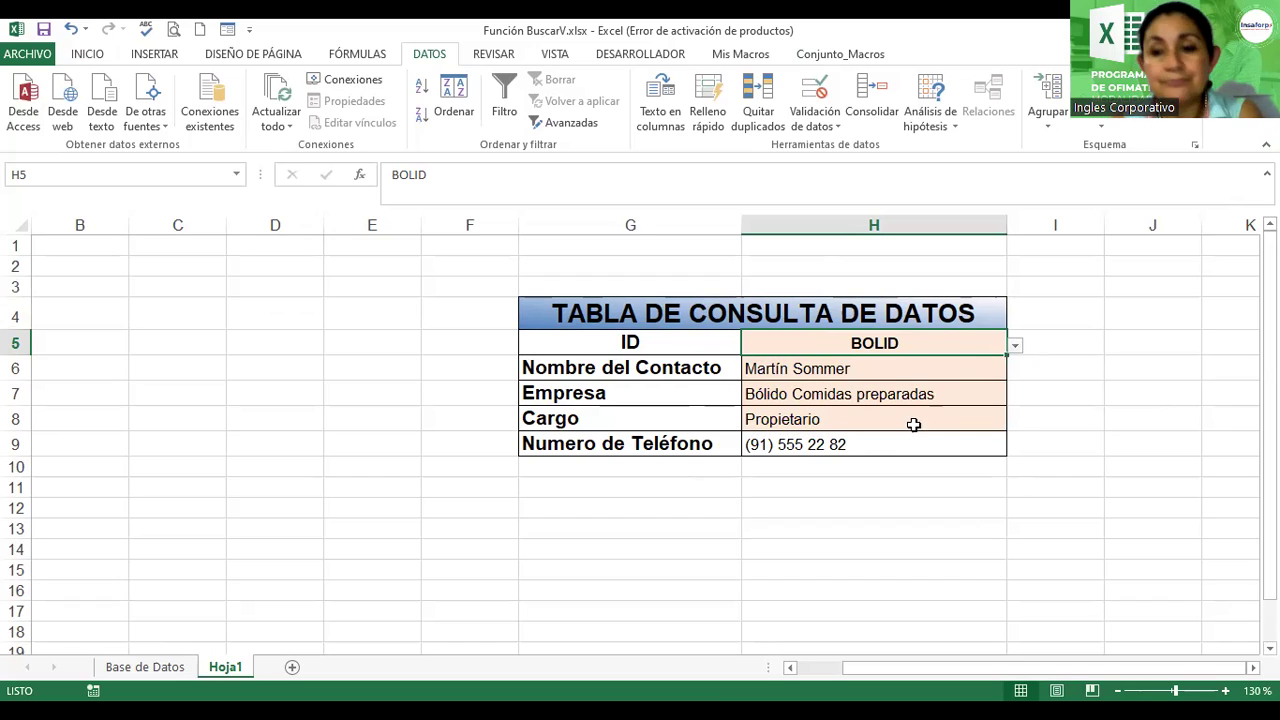
pyautogui.click(1015, 346)
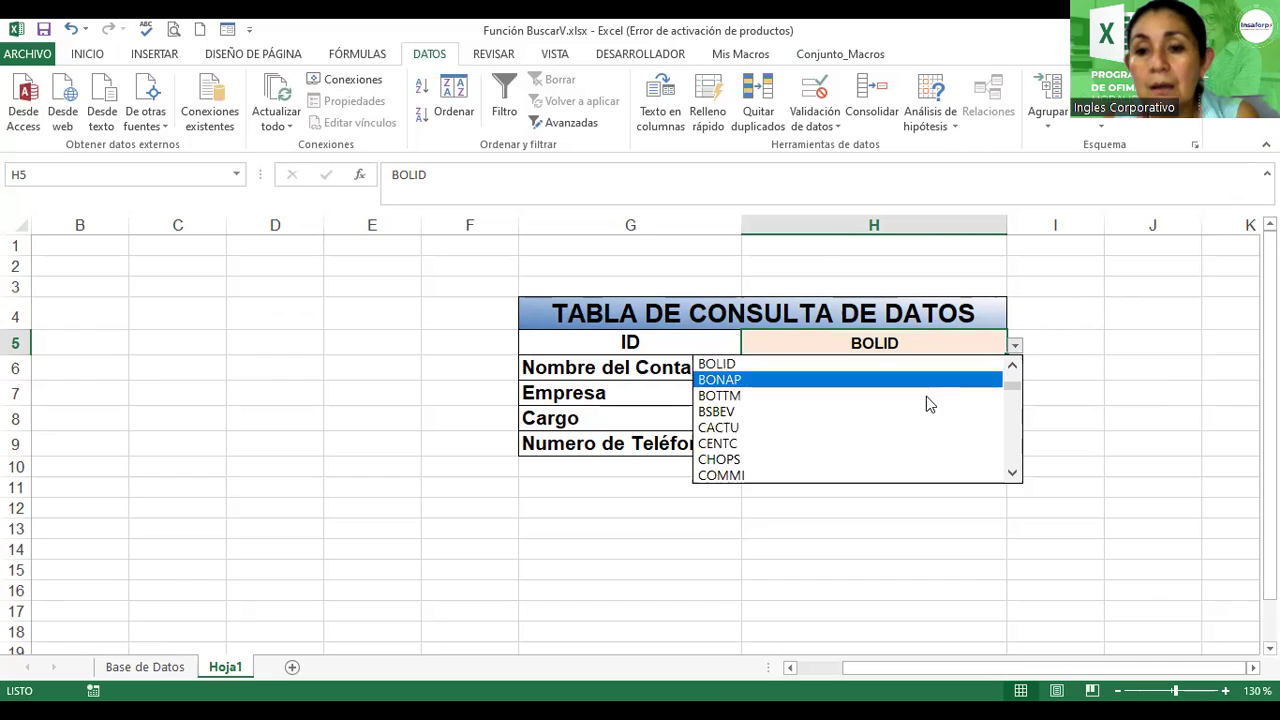
pyautogui.click(909, 428)
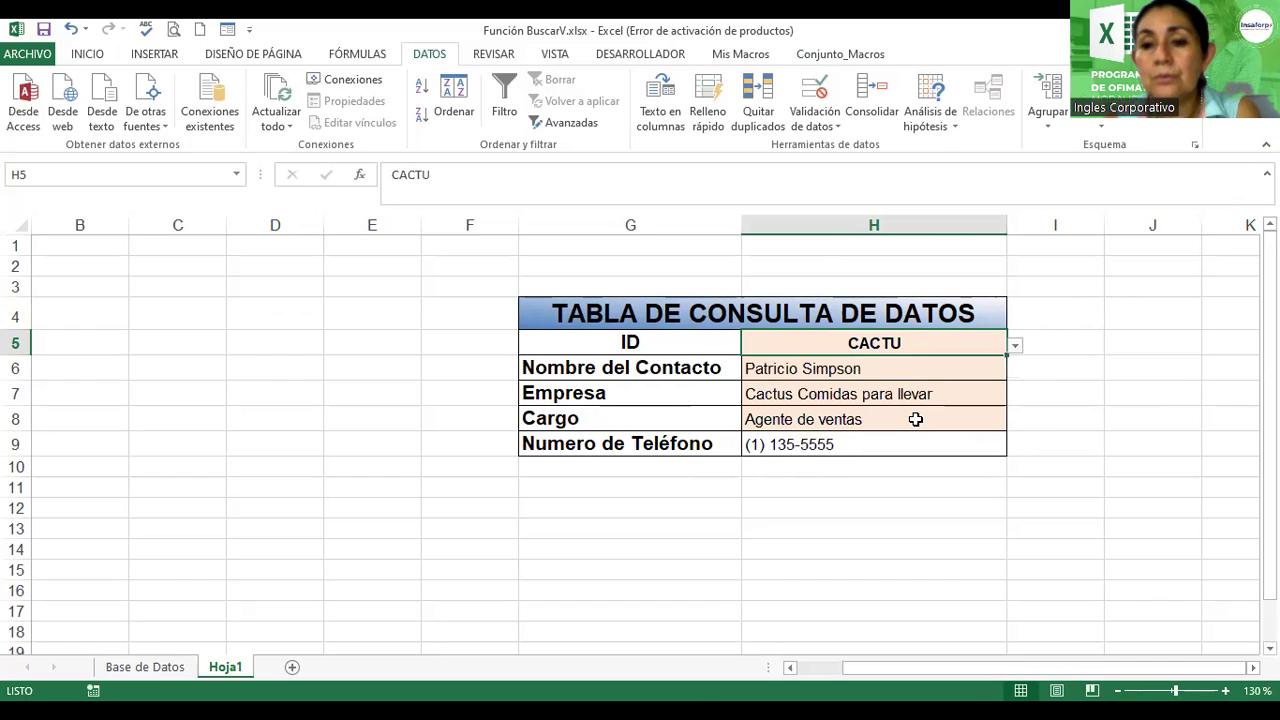